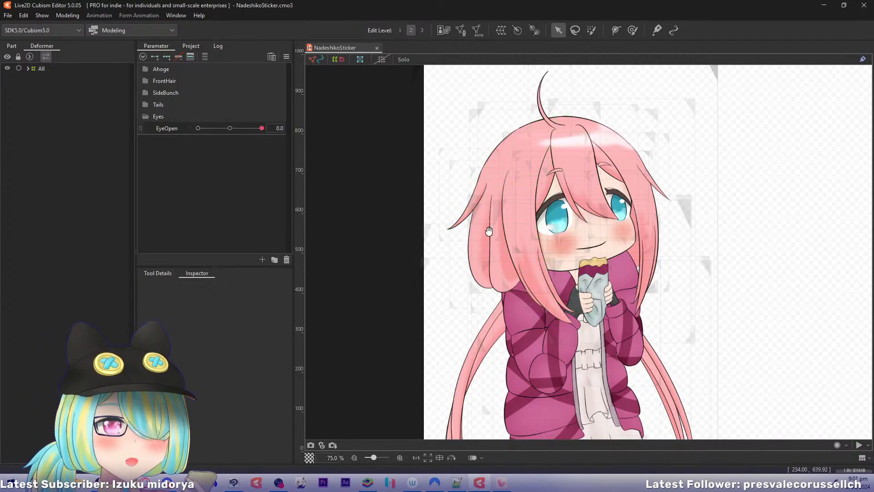
# Collapse the Eyes parameter folder and add a new parameter folder named Mouth.
pyautogui.moveTo(523, 252); pyautogui.dragTo(458, 213)
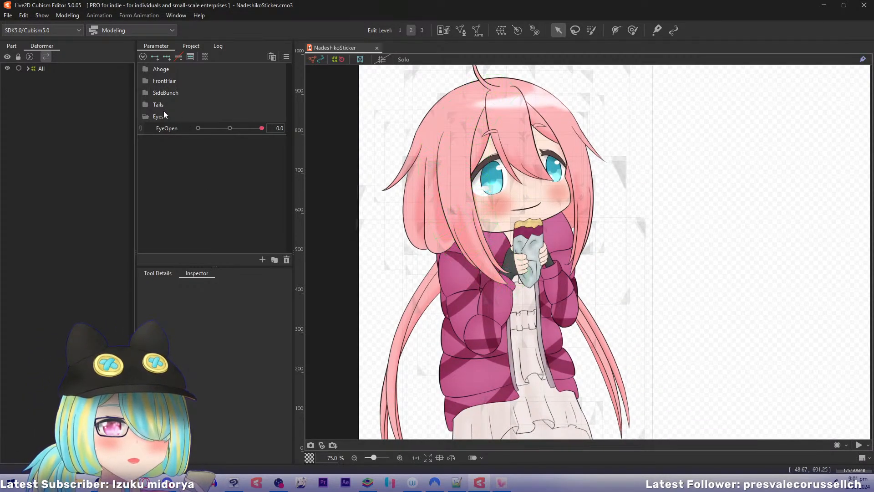
pyautogui.click(147, 117)
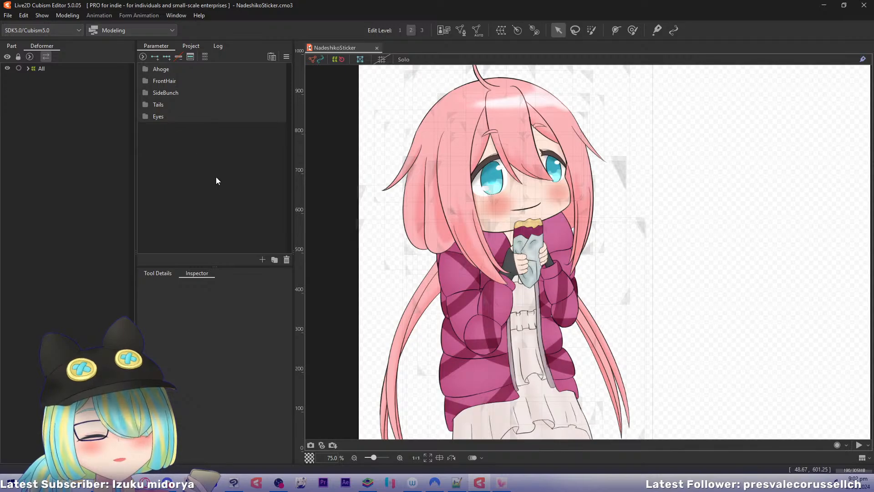
pyautogui.click(274, 259)
pyautogui.doubleClick(168, 129)
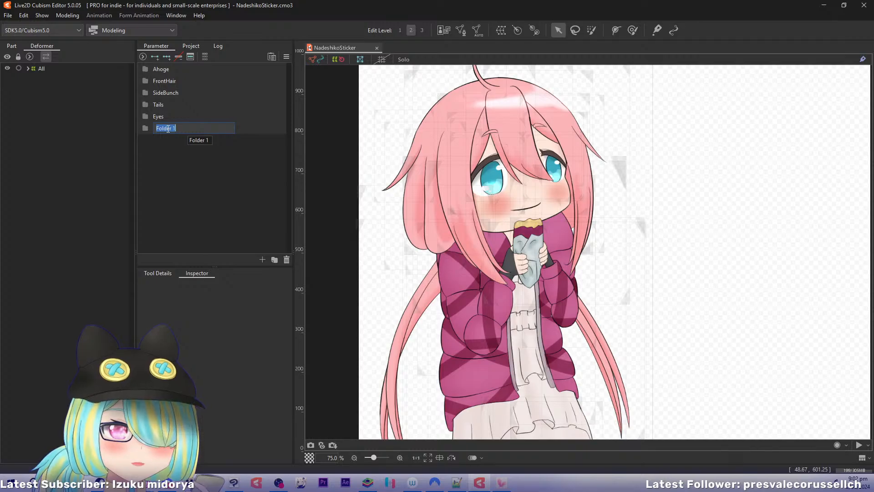
pyautogui.write('Mouth')
pyautogui.press('Return')
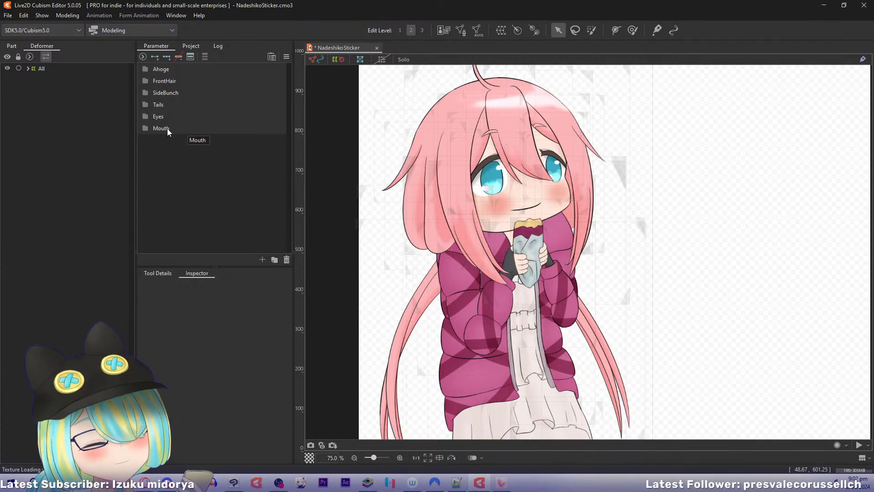
# Create a parameter named MouthOpen in the Mouth folder, with a minimum of 0 and a maximum of 10.
pyautogui.scroll(-3, 560, 166)
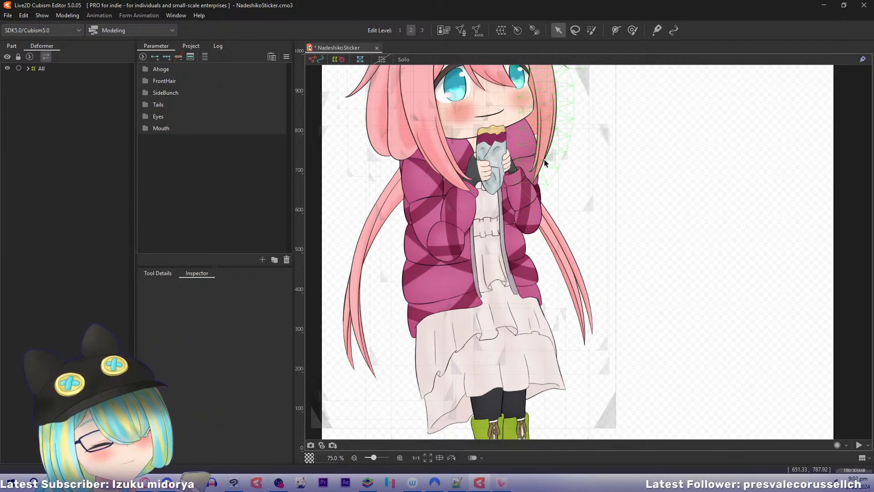
pyautogui.scroll(3, 539, 180)
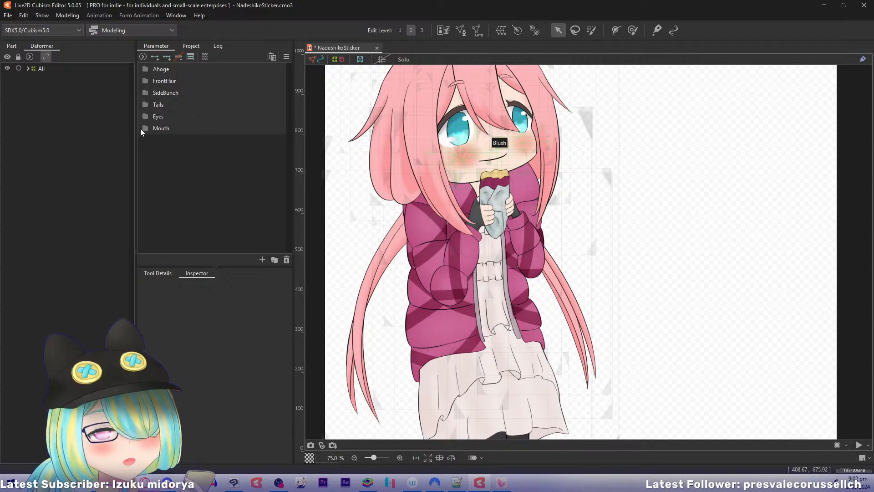
pyautogui.click(168, 129)
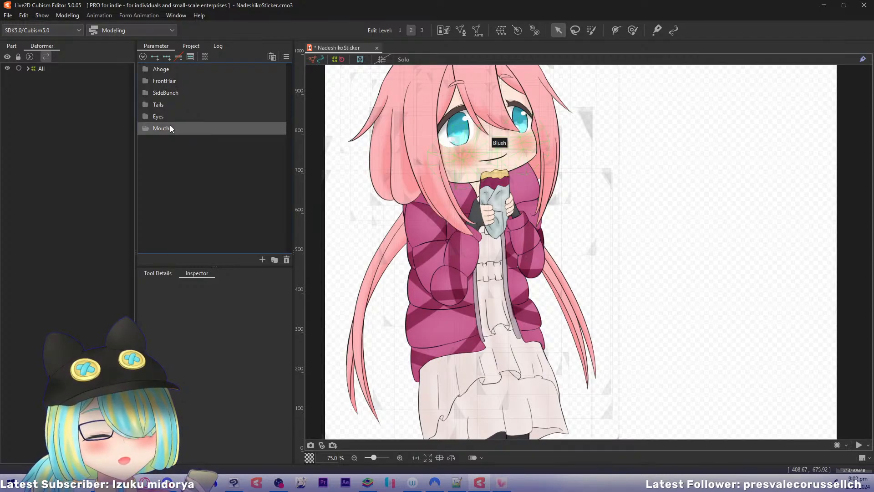
pyautogui.click(263, 258)
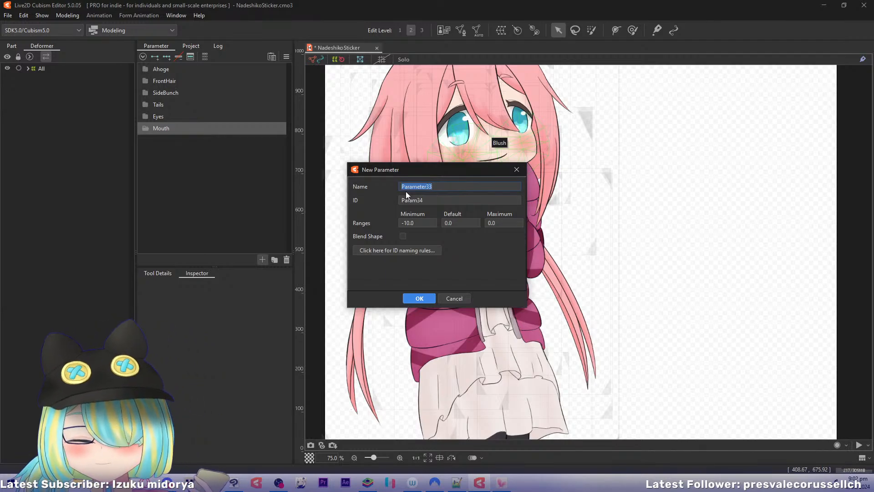
pyautogui.write('uthOpen')
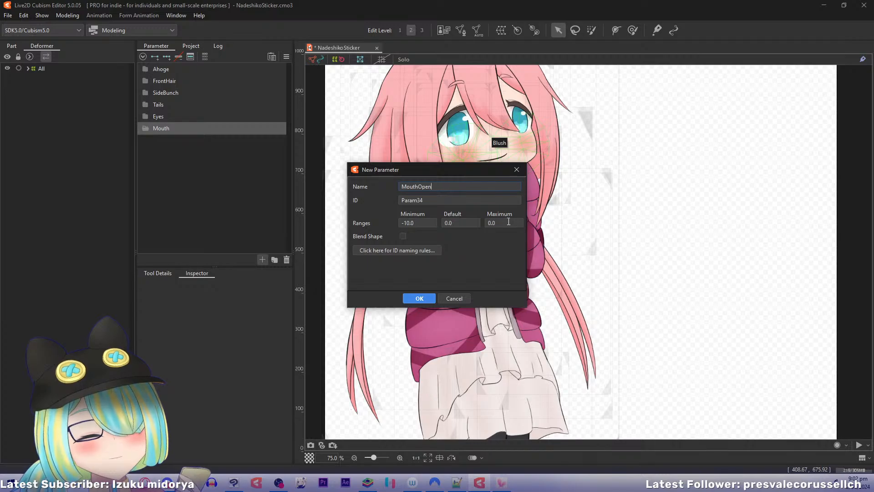
pyautogui.moveTo(419, 219); pyautogui.dragTo(322, 221)
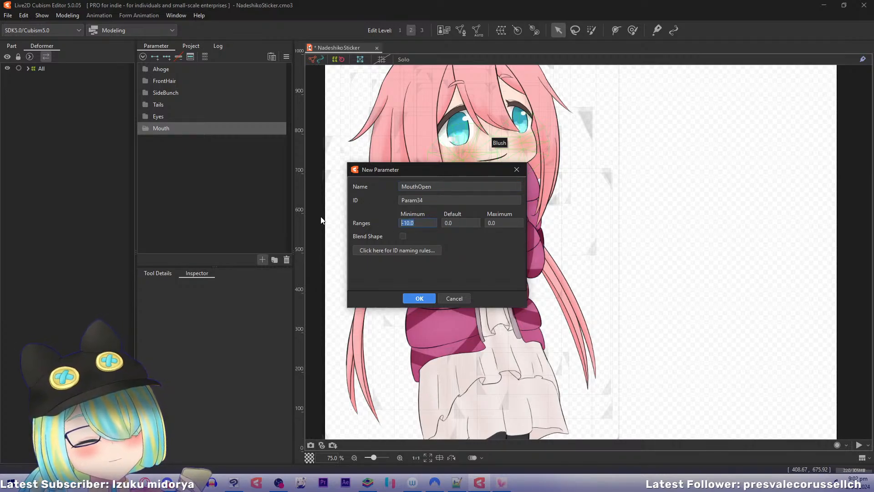
pyautogui.write('0')
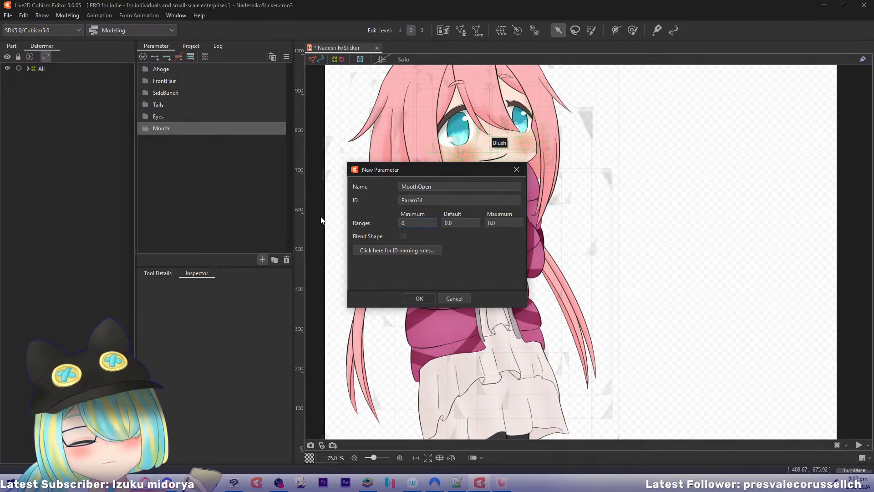
pyautogui.press('Tab')
pyautogui.press('Tab')
pyautogui.write('10')
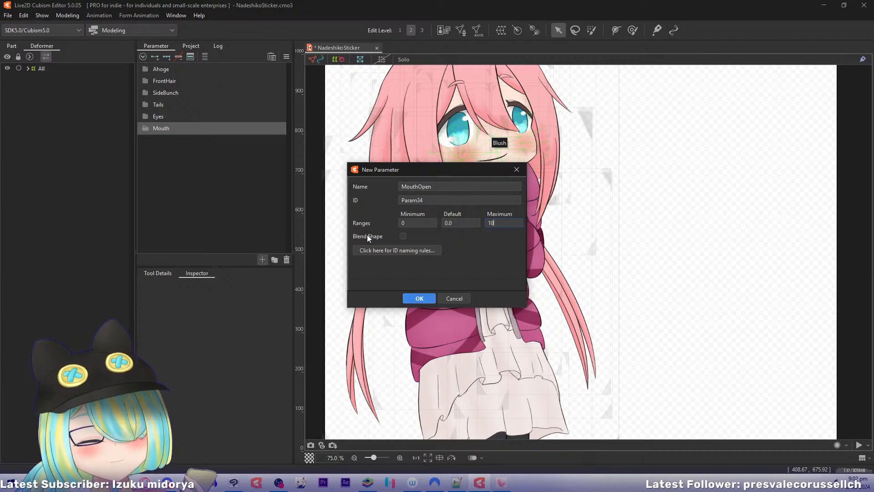
pyautogui.press('Return')
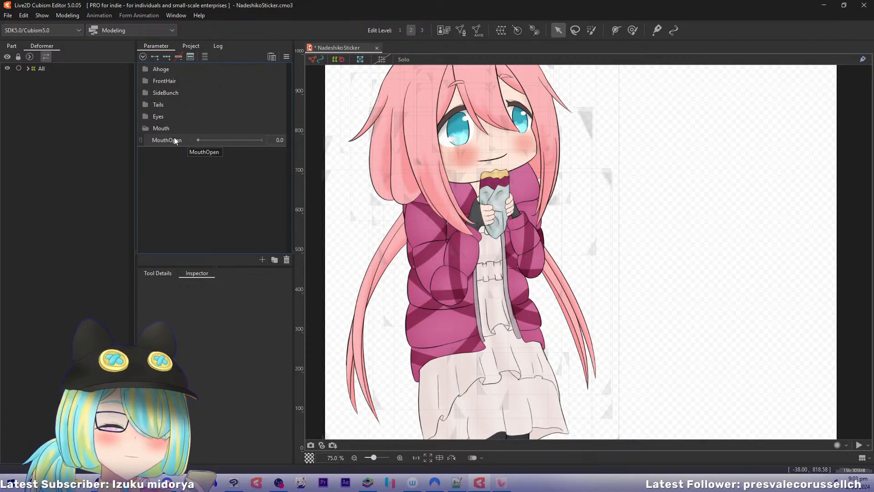
# Expand the All, Head and Face deformers and select the UpperLip art mesh.
pyautogui.scroll(2, 433, 196)
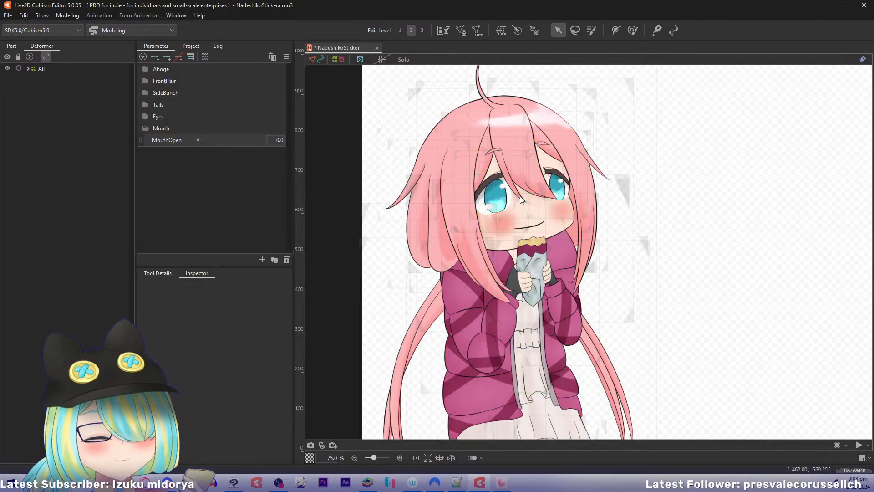
pyautogui.scroll(2, 519, 200)
pyautogui.moveTo(511, 179); pyautogui.dragTo(554, 235)
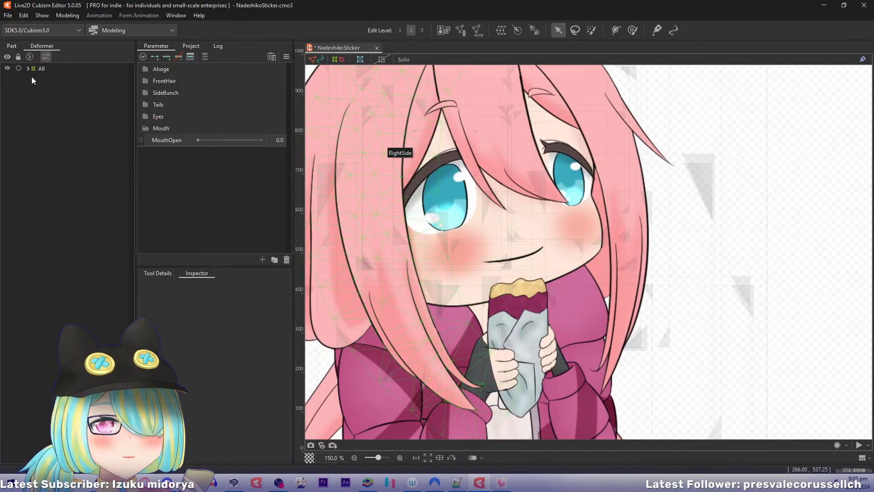
pyautogui.click(27, 68)
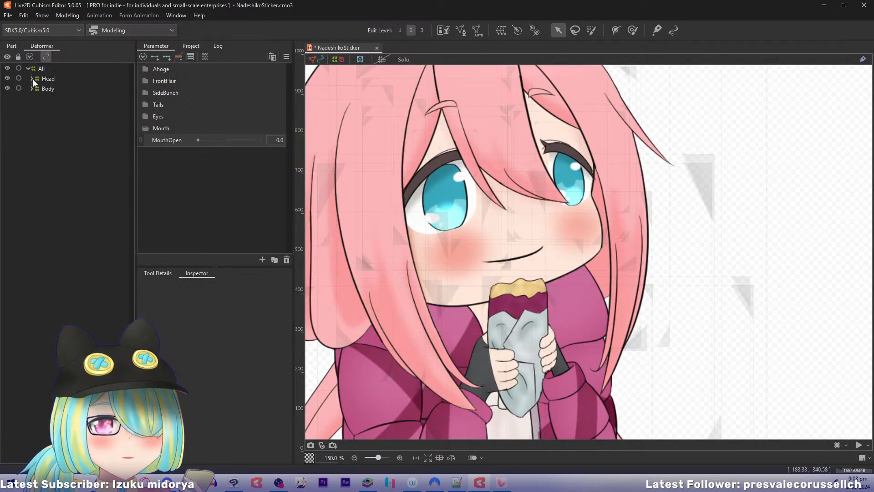
pyautogui.click(33, 79)
pyautogui.click(35, 99)
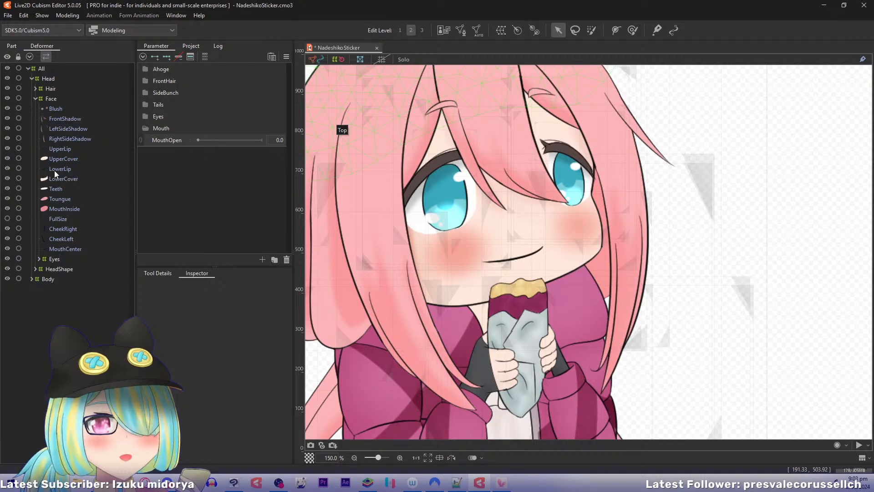
pyautogui.click(64, 148)
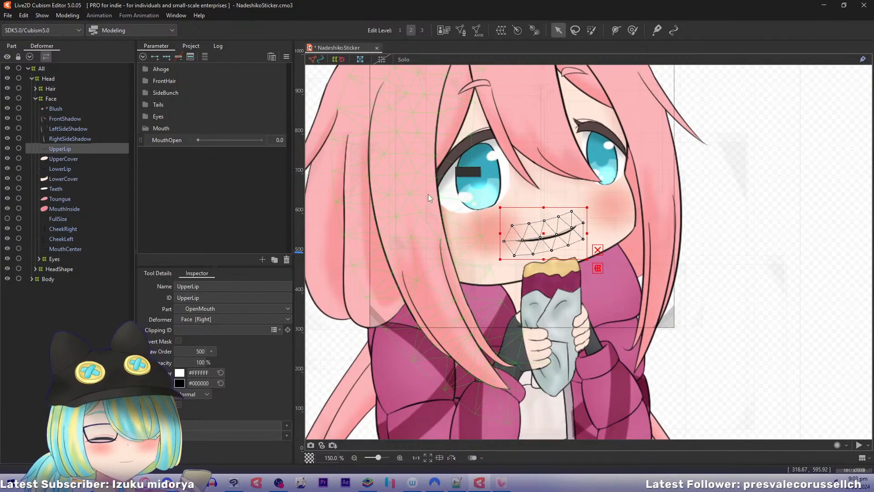
# Open the UpperLip mesh for editing and delete all of its existing mesh points.
pyautogui.scroll(4, 428, 194)
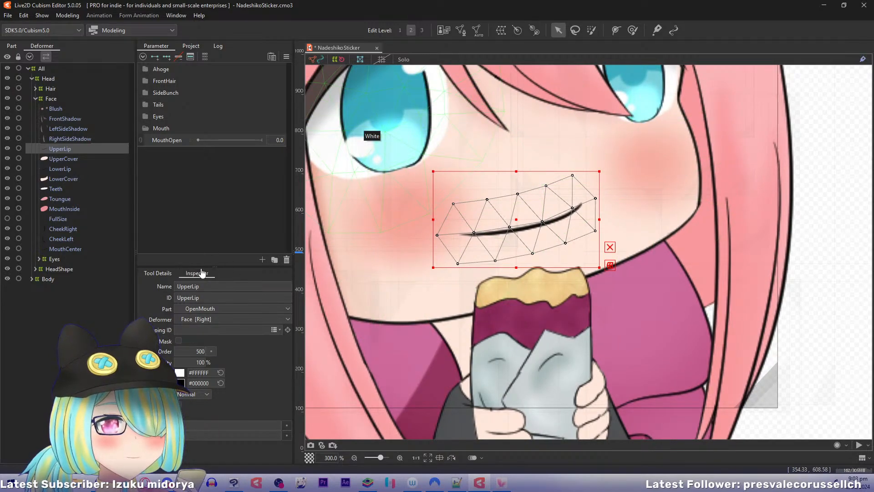
pyautogui.click(157, 272)
pyautogui.hotkey('ctrl', 'e')
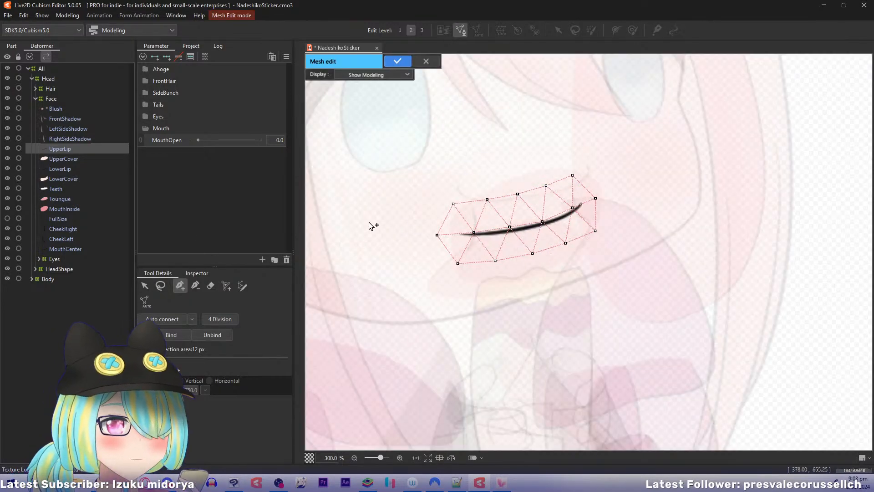
pyautogui.scroll(1, 371, 226)
pyautogui.click(160, 286)
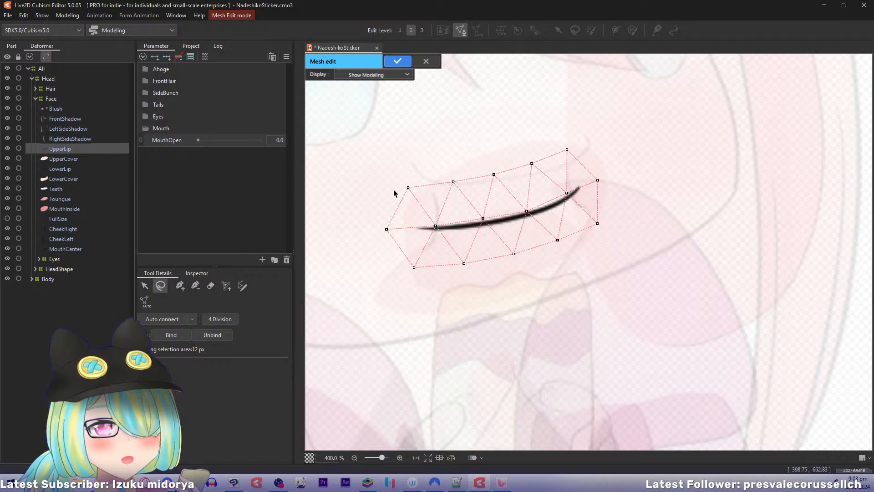
pyautogui.moveTo(393, 189)
pyautogui.mouseDown()
pyautogui.moveTo(400, 361)
pyautogui.moveTo(438, 200)
pyautogui.mouseUp()
pyautogui.press('Delete')
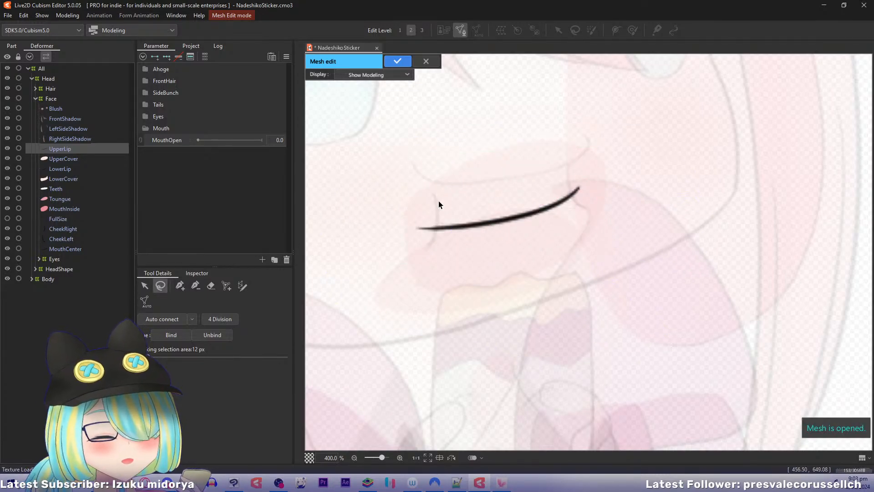
# Draw a stroke mesh along the upper lip line, adding control points to follow its curve and extending slightly beyond both ends.
pyautogui.click(241, 286)
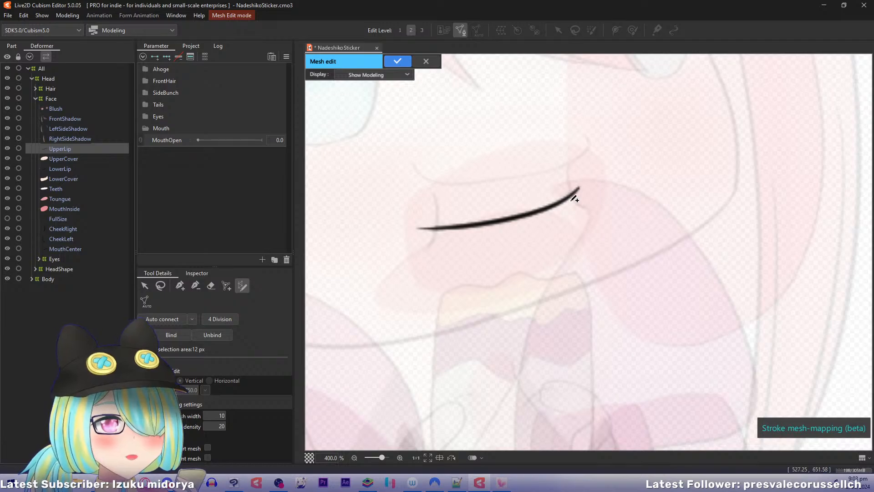
pyautogui.moveTo(589, 176)
pyautogui.mouseDown()
pyautogui.moveTo(525, 215)
pyautogui.moveTo(381, 228)
pyautogui.mouseUp()
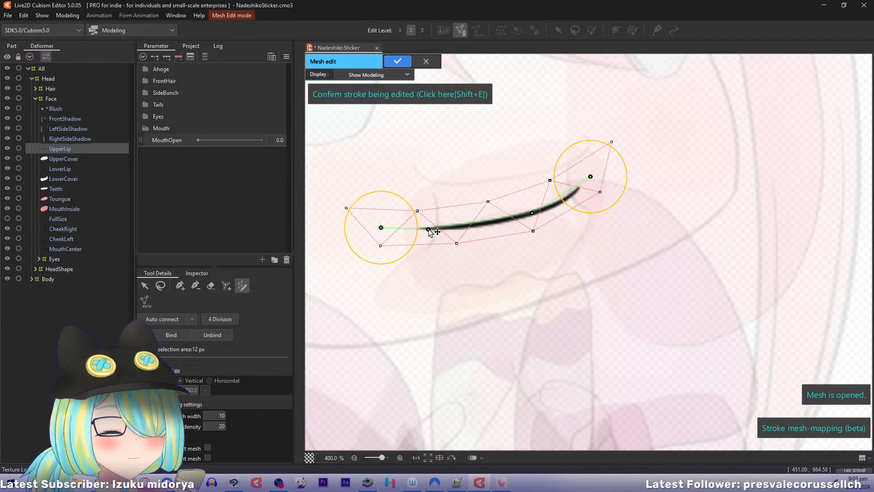
pyautogui.click(483, 226)
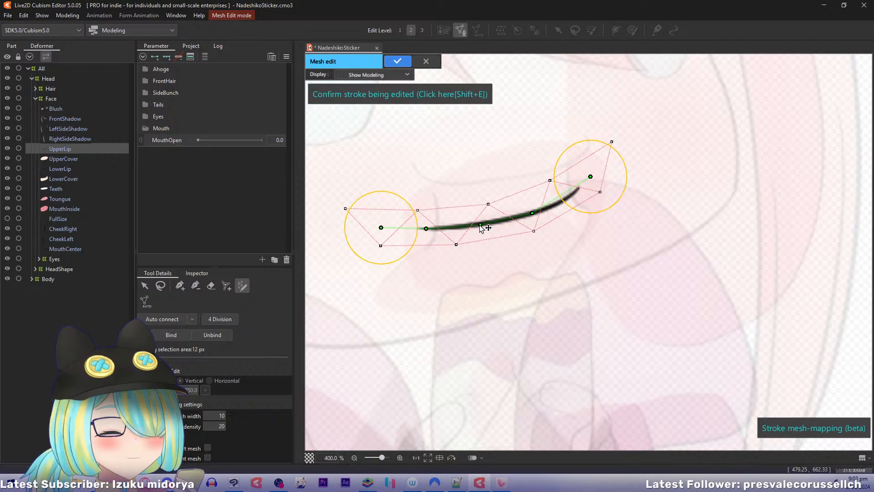
pyautogui.moveTo(531, 213)
pyautogui.mouseDown()
pyautogui.moveTo(512, 219)
pyautogui.moveTo(545, 211)
pyautogui.mouseUp()
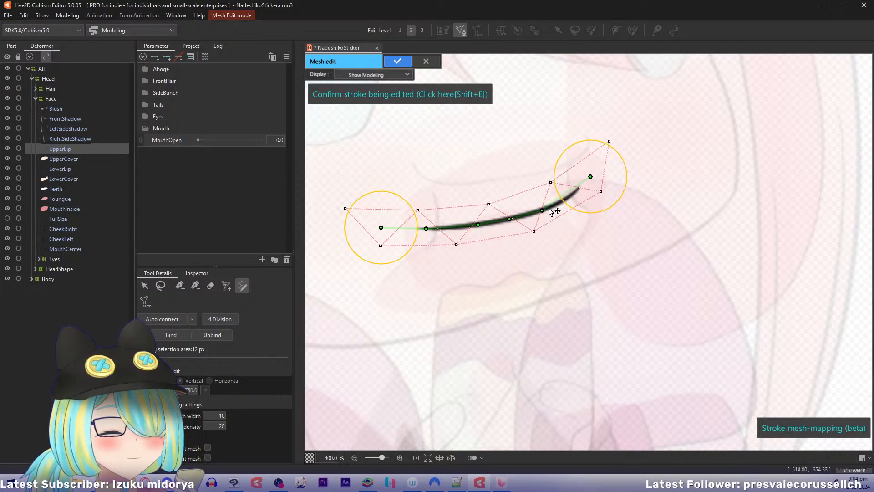
pyautogui.click(566, 198)
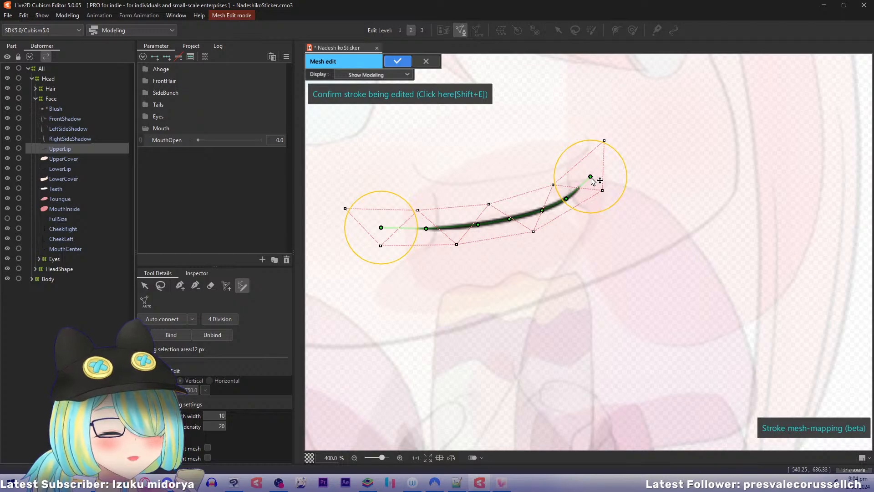
pyautogui.moveTo(591, 178); pyautogui.dragTo(593, 171)
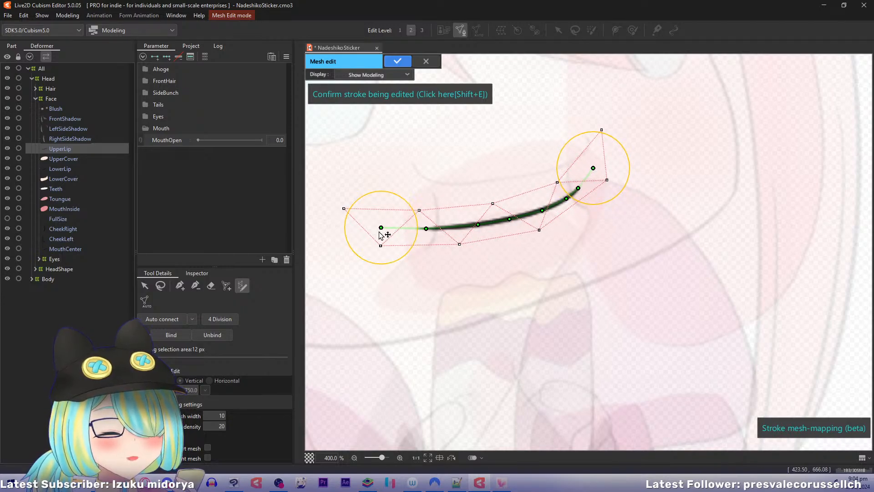
pyautogui.moveTo(379, 233); pyautogui.dragTo(381, 229)
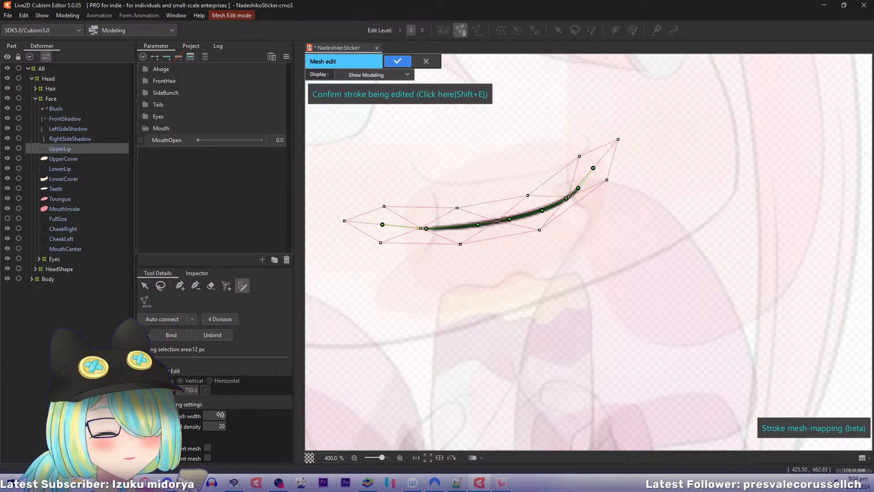
# Set the stroke mesh density to 5, nudge the stroke's outer end point, and apply the new UpperLip mesh.
pyautogui.moveTo(218, 426); pyautogui.dragTo(181, 428)
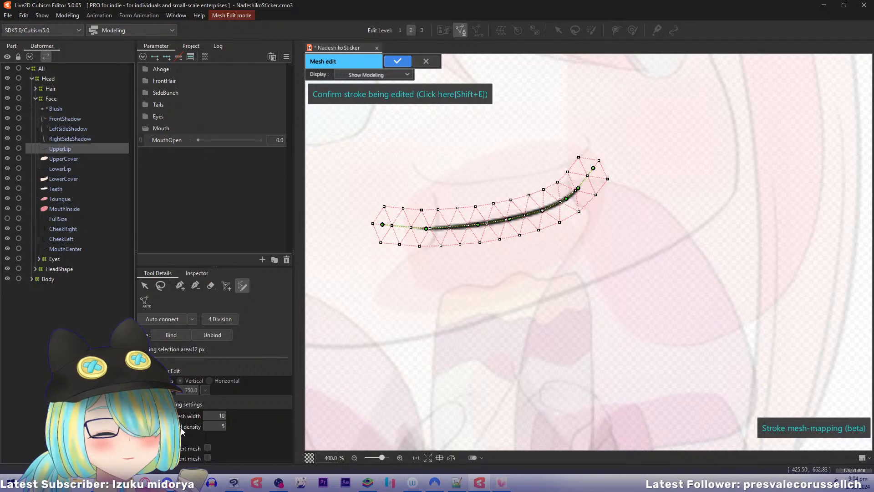
pyautogui.moveTo(382, 225); pyautogui.dragTo(381, 224)
pyautogui.click(380, 224)
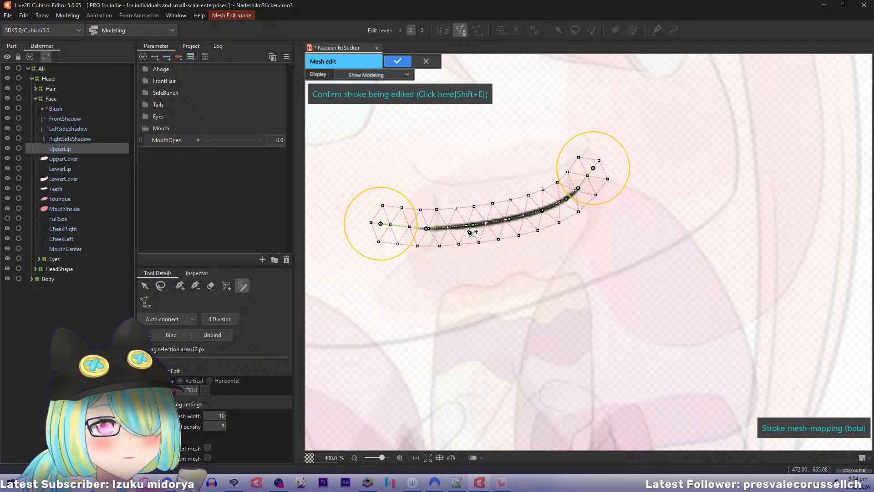
pyautogui.hotkey('shift', 'e')
pyautogui.click(395, 64)
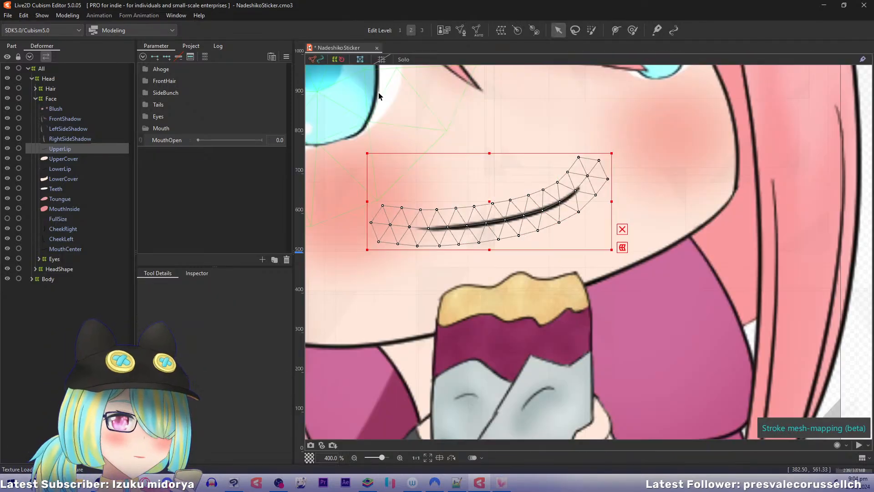
# Reopen the UpperLip mesh for editing, copy all of its mesh points, and leave mesh editing.
pyautogui.hotkey('ctrl', 'e')
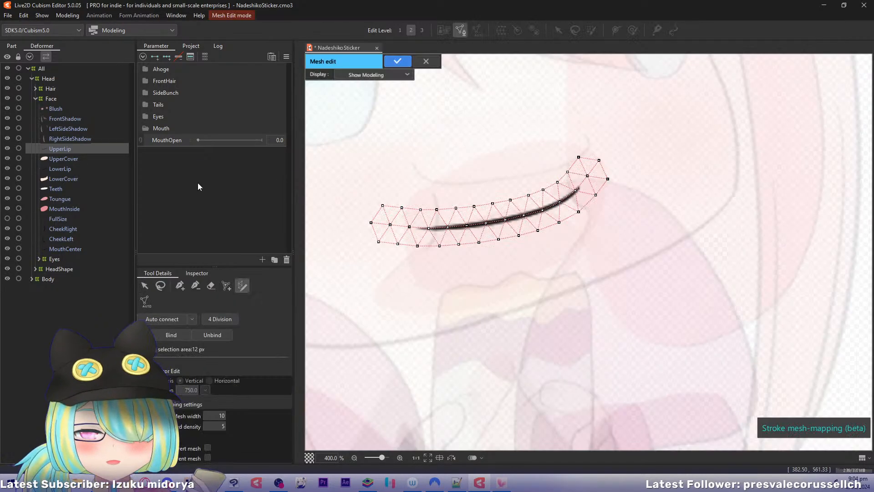
pyautogui.hotkey('ctrl', 'w')
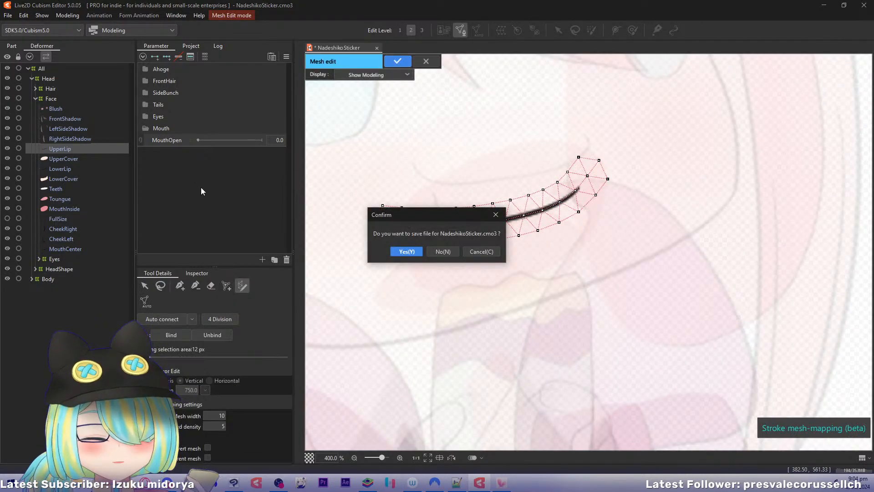
pyautogui.click(483, 250)
pyautogui.hotkey('ctrl', 'a')
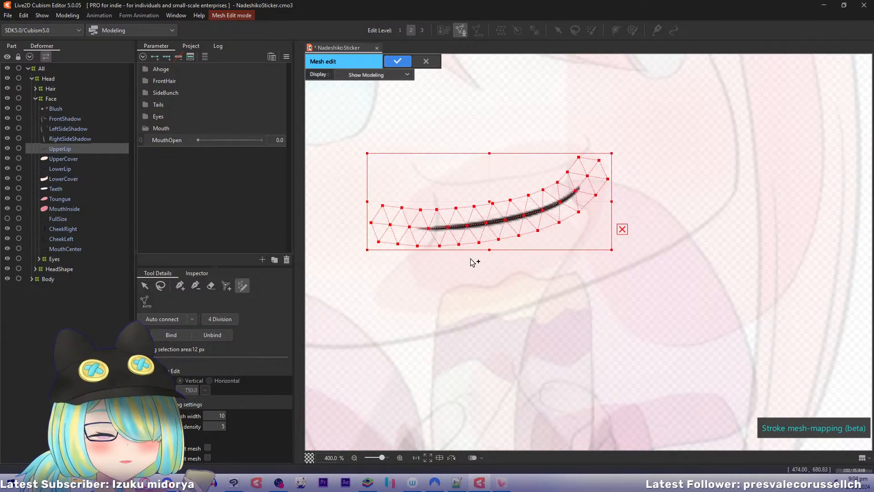
pyautogui.moveTo(473, 262); pyautogui.dragTo(455, 265)
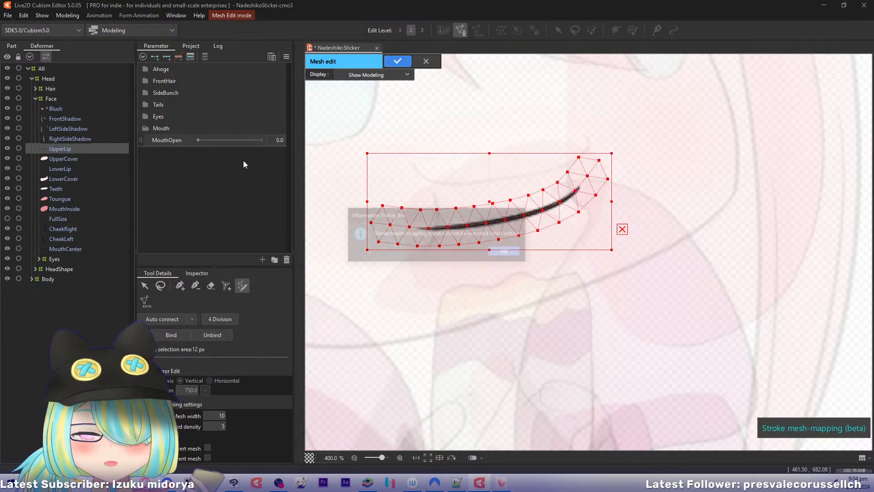
pyautogui.click(506, 252)
pyautogui.click(180, 286)
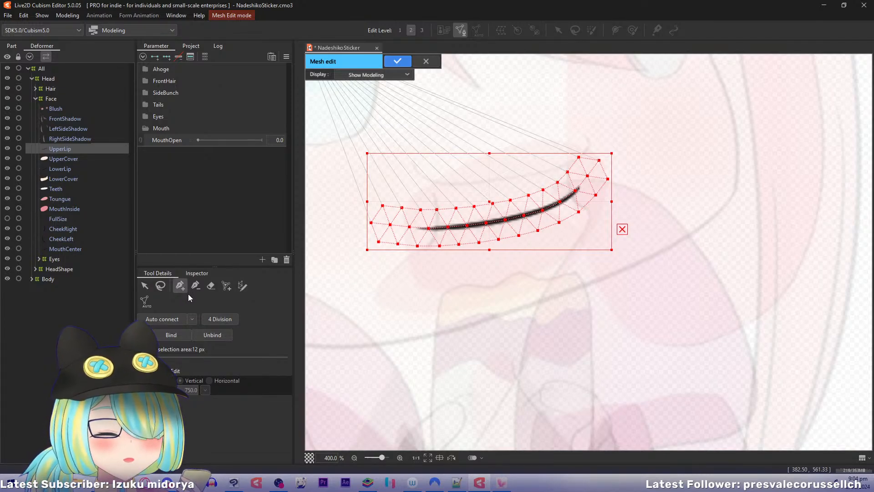
pyautogui.click(397, 61)
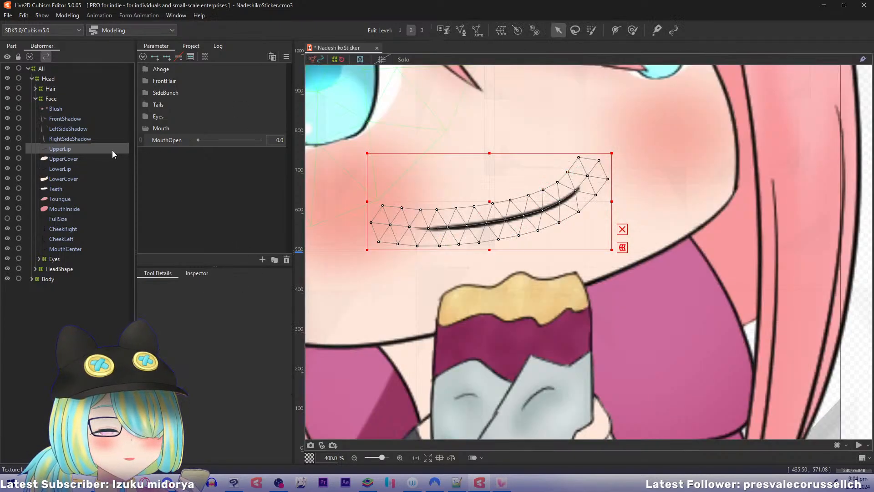
# Replace the LowerLip mesh with the copied UpperLip mesh and apply it.
pyautogui.click(69, 168)
pyautogui.hotkey('ctrl', 'e')
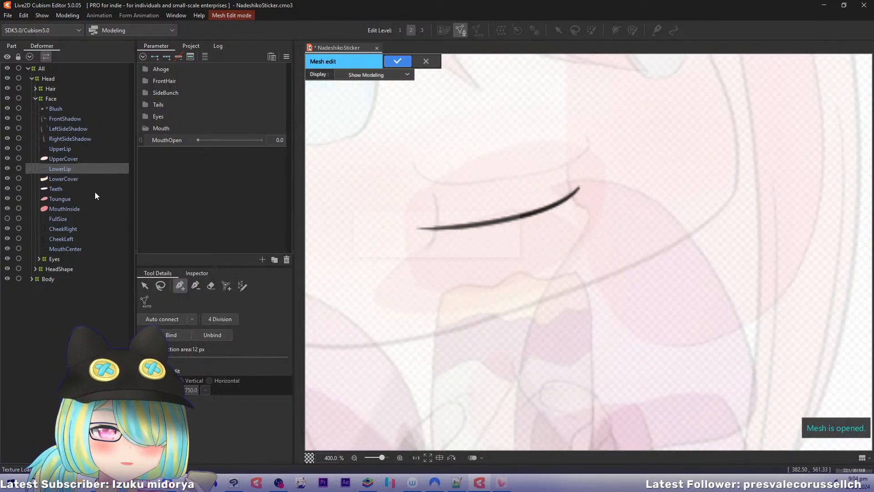
pyautogui.click(398, 61)
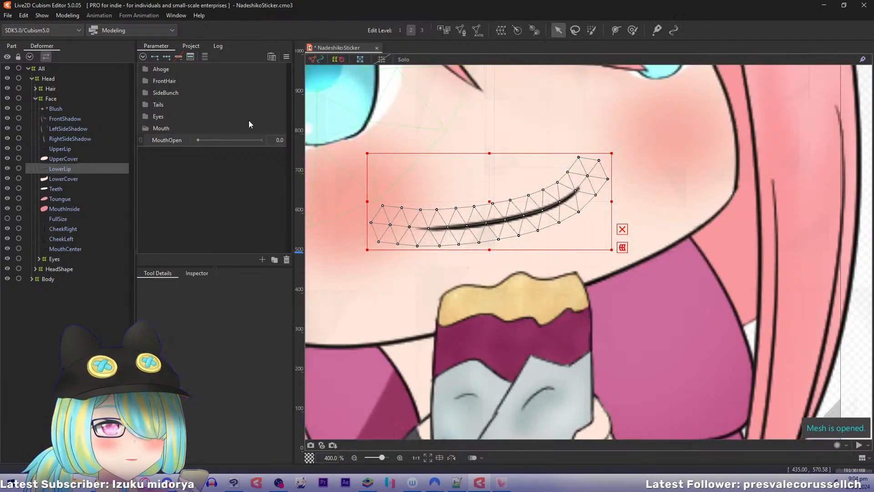
# Open the UpperCover mesh for editing and replace its inner mesh points with the copied lip mesh.
pyautogui.click(78, 159)
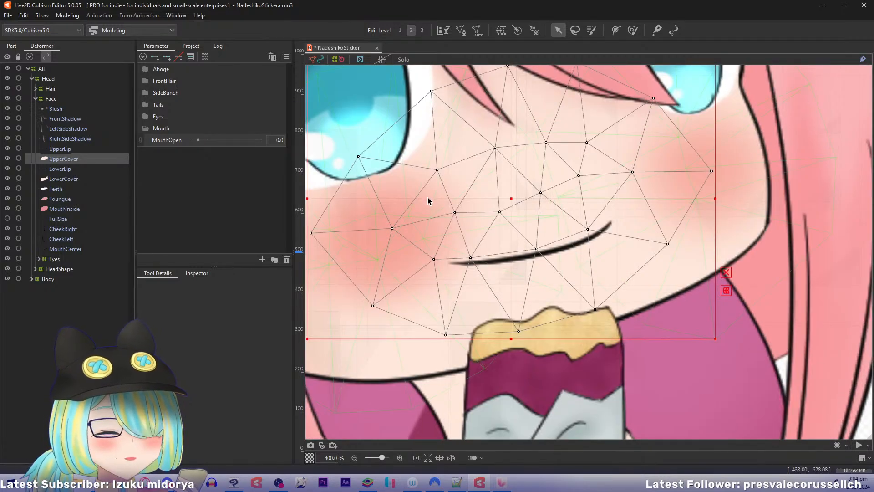
pyautogui.doubleClick(427, 197)
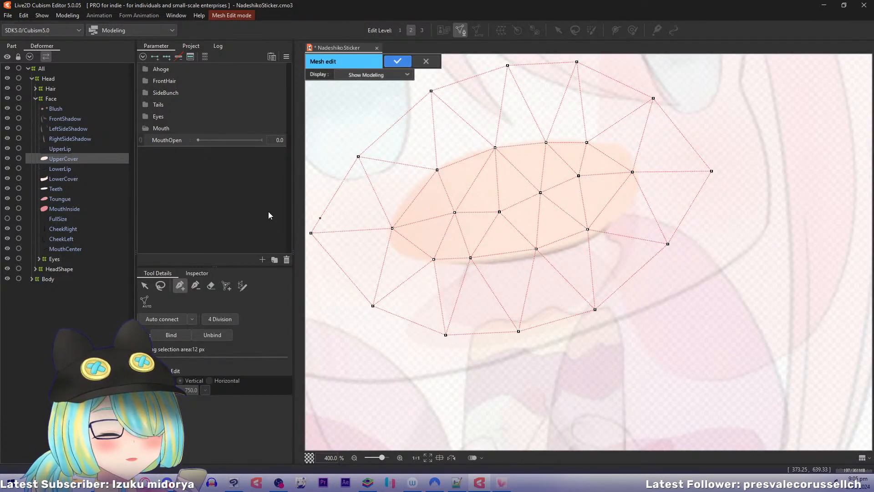
pyautogui.click(160, 285)
pyautogui.moveTo(447, 140)
pyautogui.mouseDown()
pyautogui.moveTo(424, 275)
pyautogui.moveTo(586, 272)
pyautogui.moveTo(645, 201)
pyautogui.moveTo(653, 174)
pyautogui.moveTo(605, 130)
pyautogui.mouseUp()
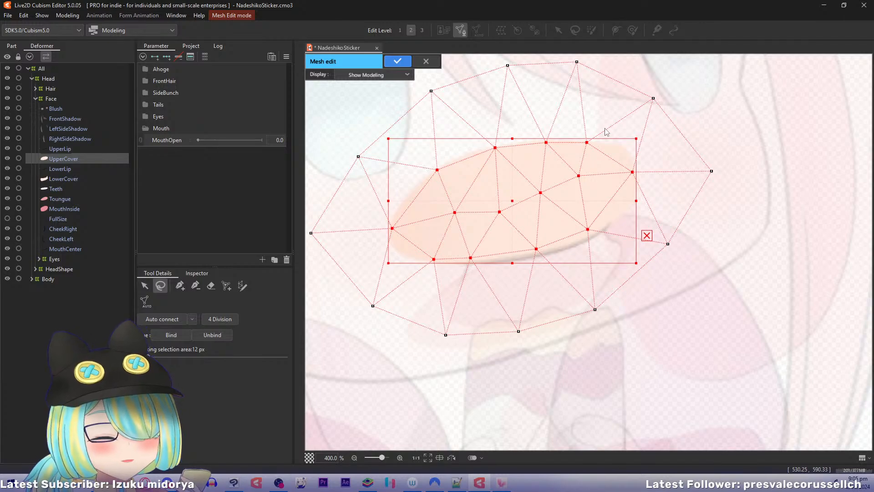
pyautogui.press('Delete')
pyautogui.hotkey('ctrl', 'z')
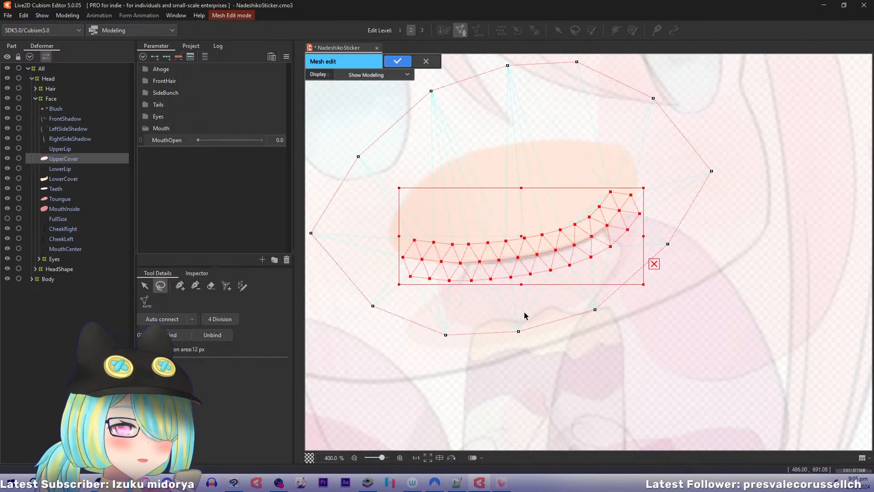
pyautogui.click(426, 308)
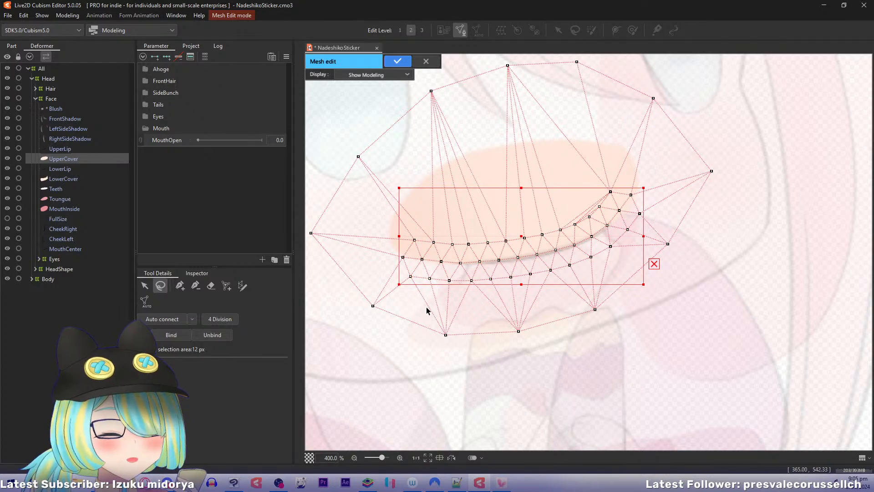
# Delete UpperCover's outer points below the lip strip and connect the leftmost outer point to the strip's lower-left end.
pyautogui.moveTo(405, 311)
pyautogui.mouseDown()
pyautogui.moveTo(609, 381)
pyautogui.moveTo(689, 298)
pyautogui.moveTo(684, 246)
pyautogui.moveTo(673, 229)
pyautogui.moveTo(599, 283)
pyautogui.moveTo(521, 308)
pyautogui.mouseUp()
pyautogui.press('Delete')
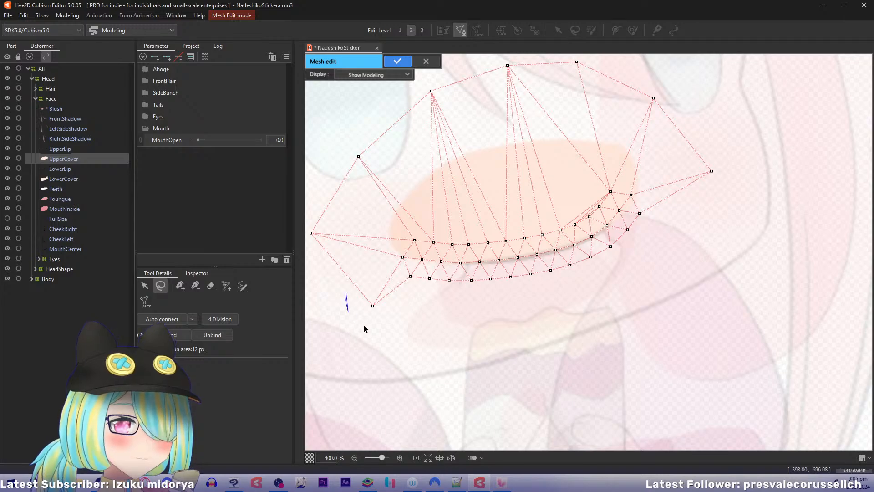
pyautogui.press('Delete')
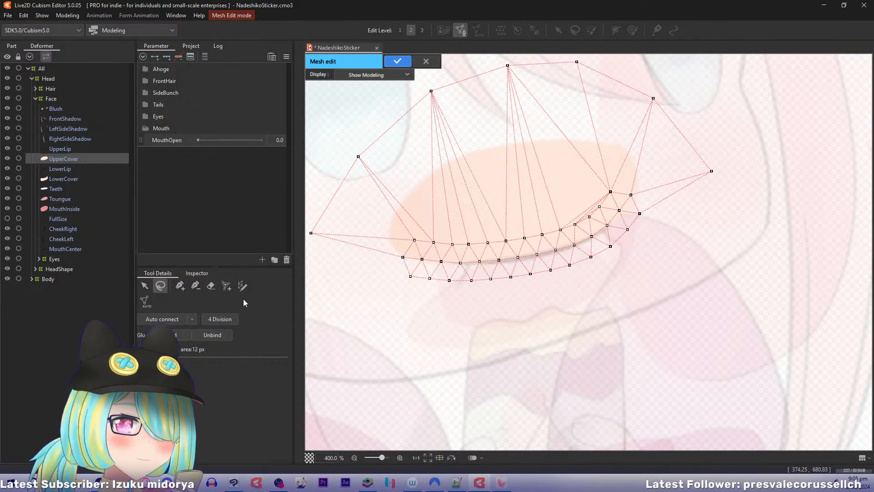
pyautogui.click(180, 285)
pyautogui.moveTo(313, 234); pyautogui.dragTo(410, 276)
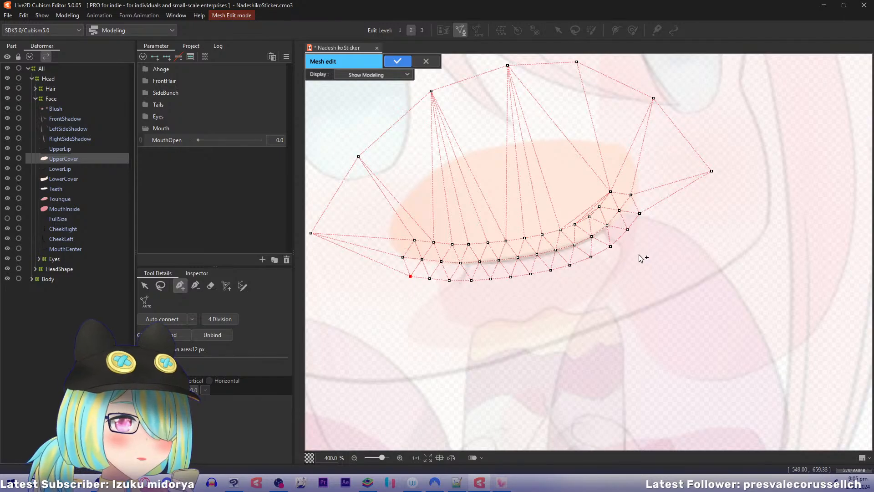
# Replace UpperCover's rightmost outer point with one slightly higher on the outline and connect it to the lip strip's right end.
pyautogui.click(684, 137)
pyautogui.click(195, 285)
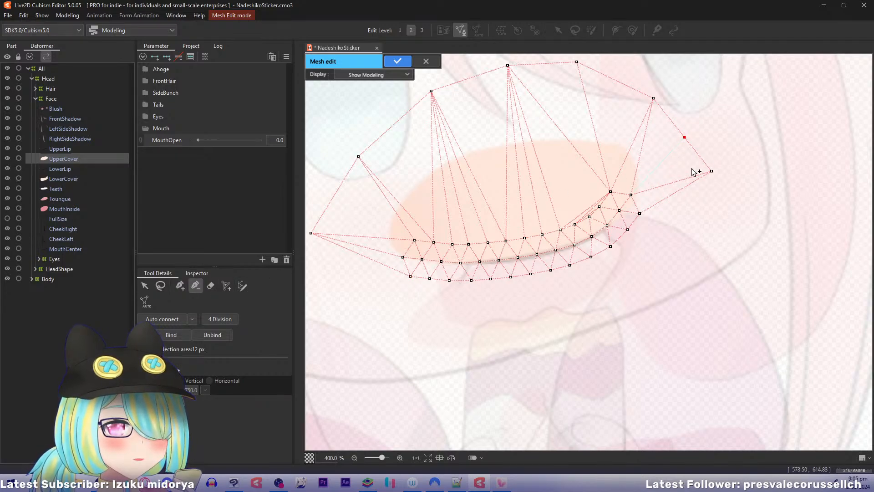
pyautogui.click(711, 171)
pyautogui.click(180, 285)
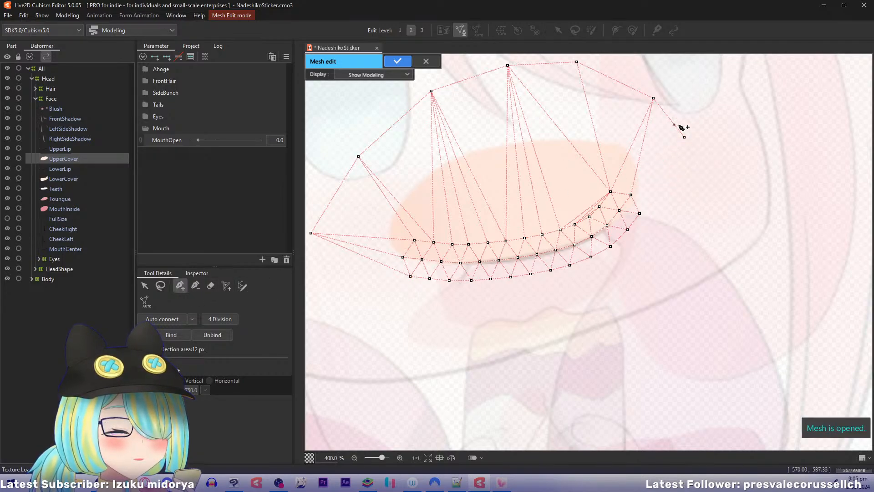
pyautogui.click(640, 214)
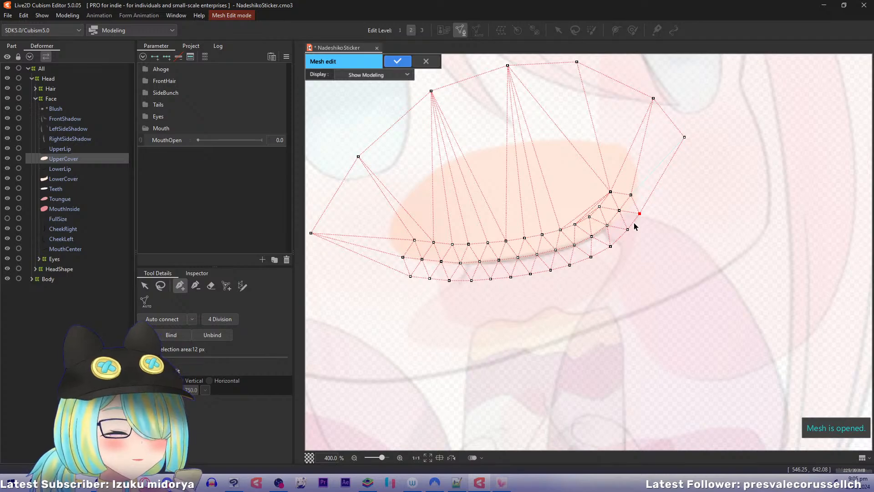
pyautogui.keyDown('ctrl'); pyautogui.click(638, 226); pyautogui.keyUp('ctrl')
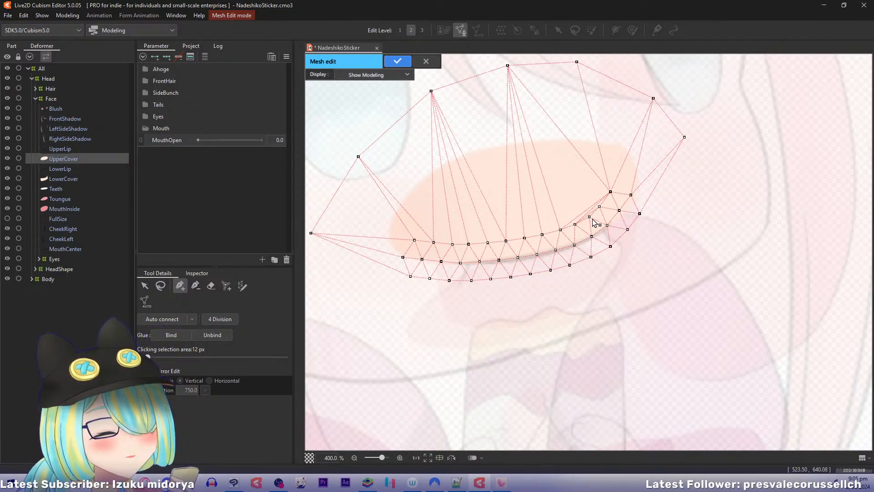
pyautogui.press('shift')
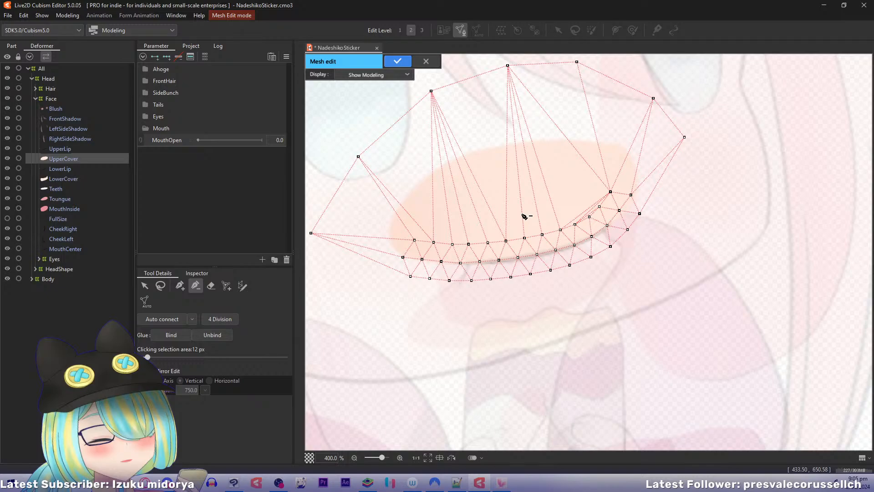
pyautogui.click(589, 217)
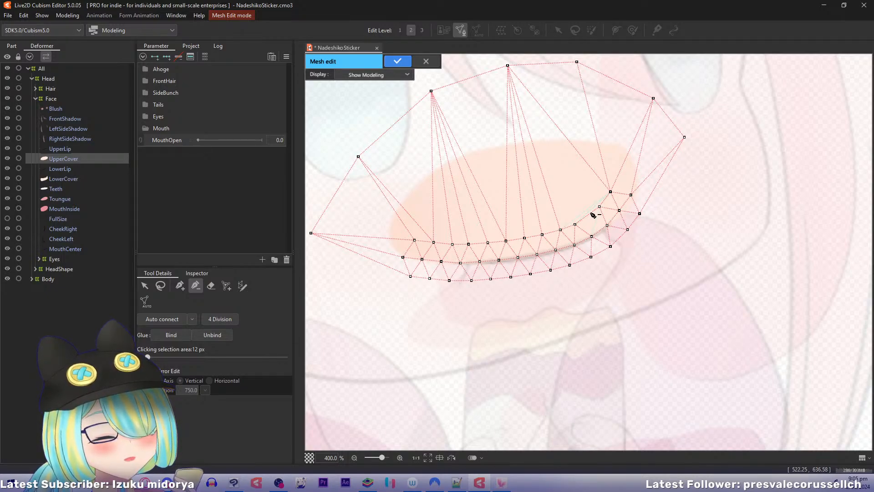
pyautogui.hotkey('ctrl', 'z')
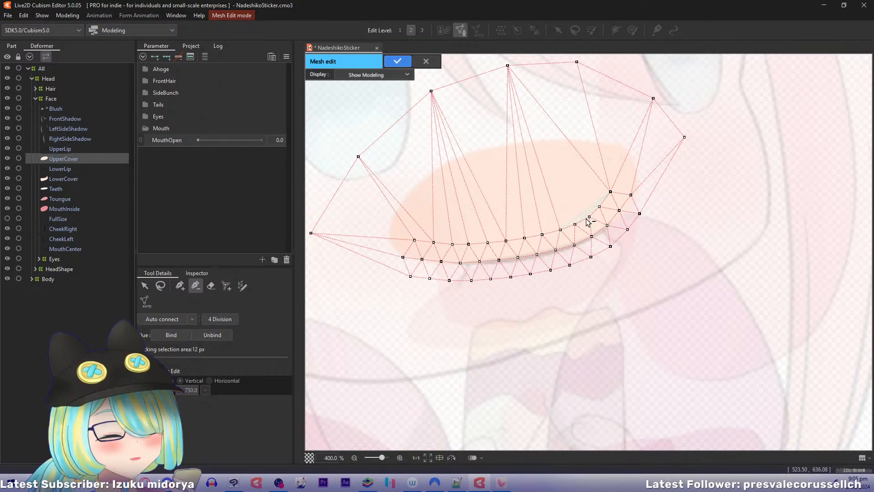
# Apply the edited UpperCover mesh.
pyautogui.click(397, 61)
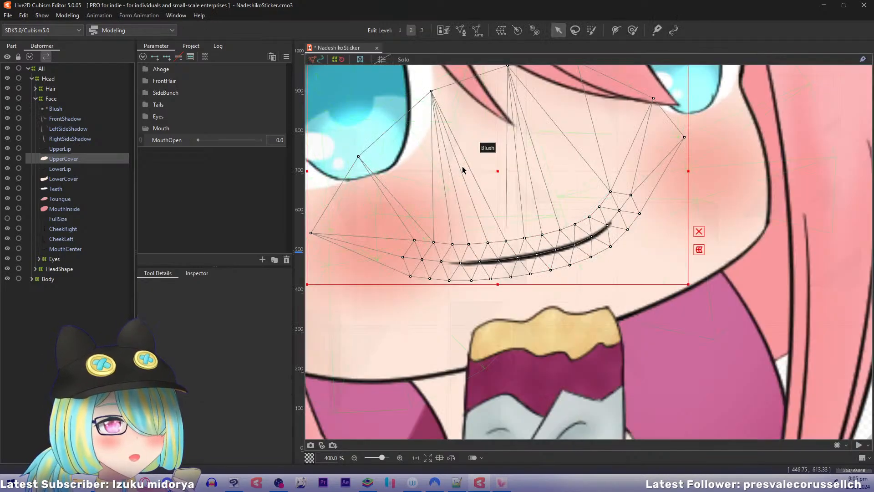
pyautogui.moveTo(462, 165); pyautogui.dragTo(505, 253)
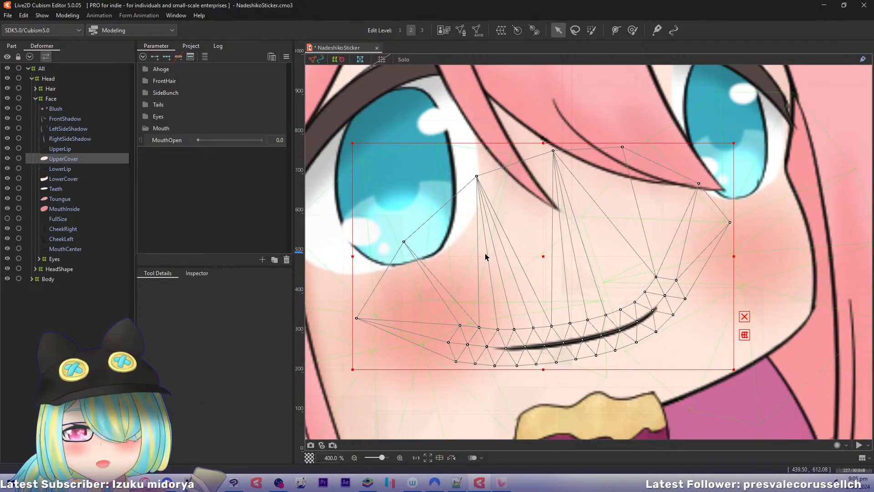
# Open the LowerCover mesh for editing and replace its inner and upper-edge mesh points with the copied lip mesh.
pyautogui.click(58, 169)
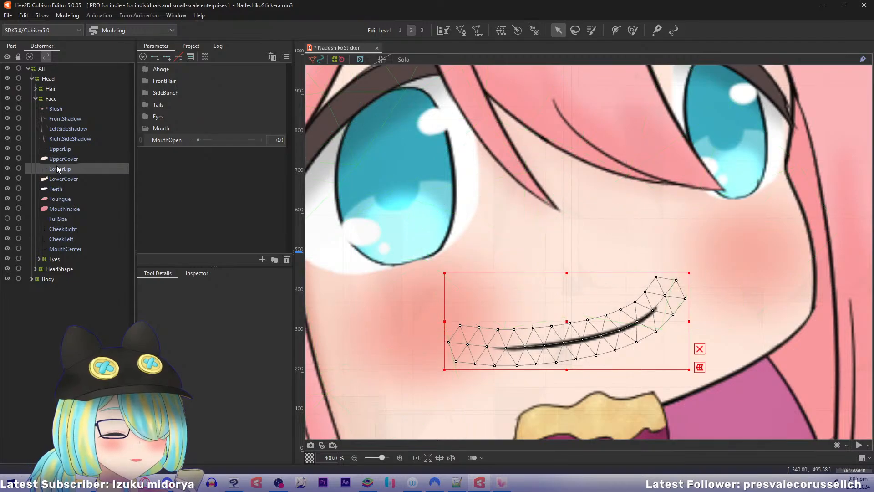
pyautogui.click(62, 179)
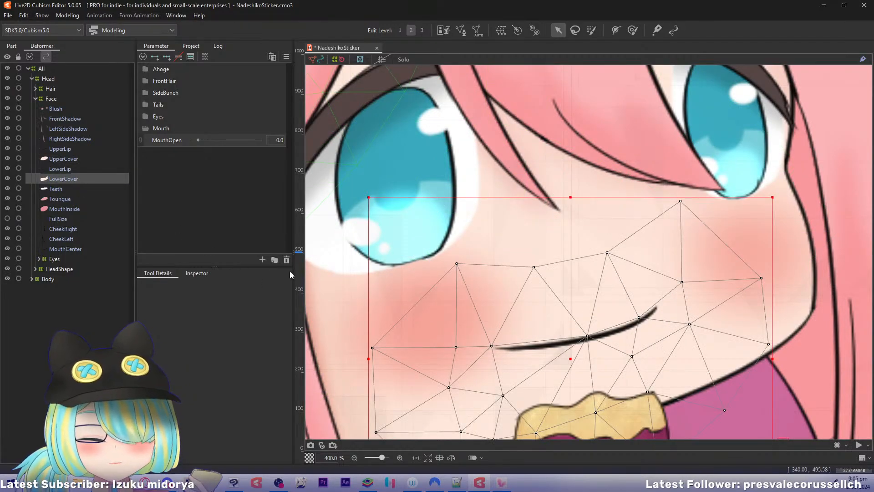
pyautogui.hotkey('ctrl', 'e')
pyautogui.moveTo(414, 288); pyautogui.dragTo(412, 222)
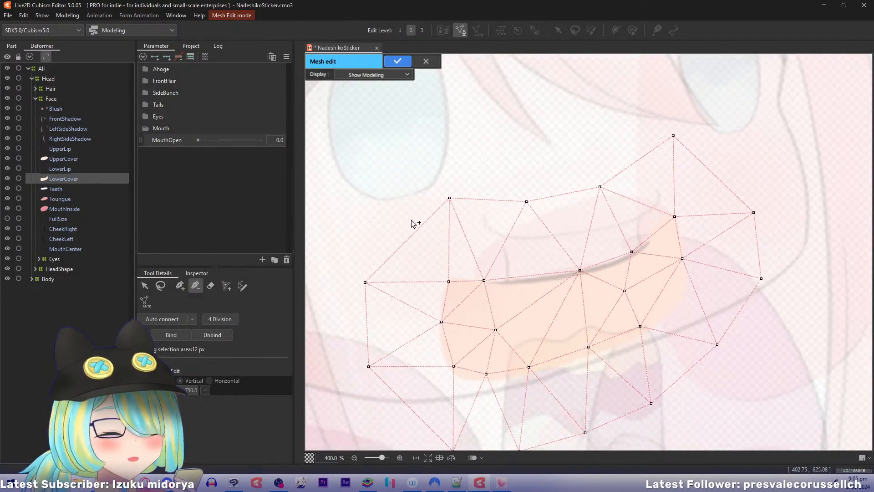
pyautogui.click(160, 286)
pyautogui.scroll(-2, 435, 279)
pyautogui.moveTo(454, 147)
pyautogui.mouseDown()
pyautogui.moveTo(436, 349)
pyautogui.moveTo(582, 368)
pyautogui.moveTo(690, 305)
pyautogui.moveTo(700, 187)
pyautogui.moveTo(646, 122)
pyautogui.moveTo(584, 109)
pyautogui.mouseUp()
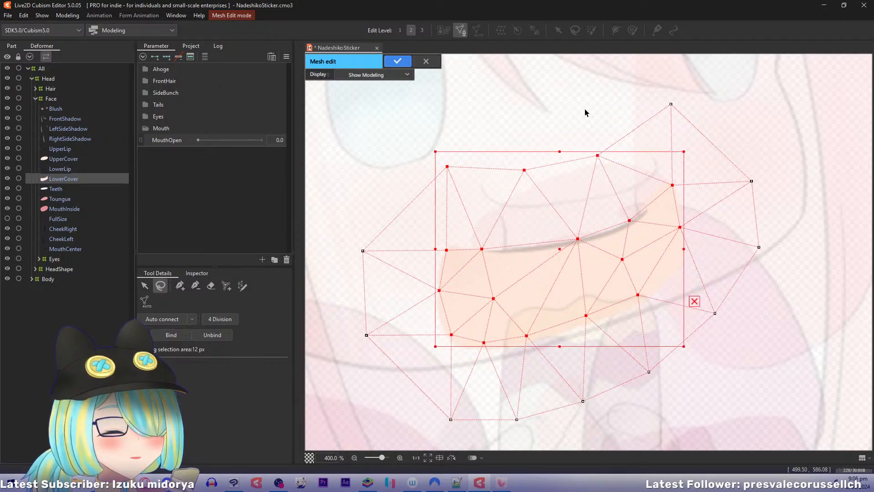
pyautogui.press('Delete')
pyautogui.hotkey('ctrl', 'z')
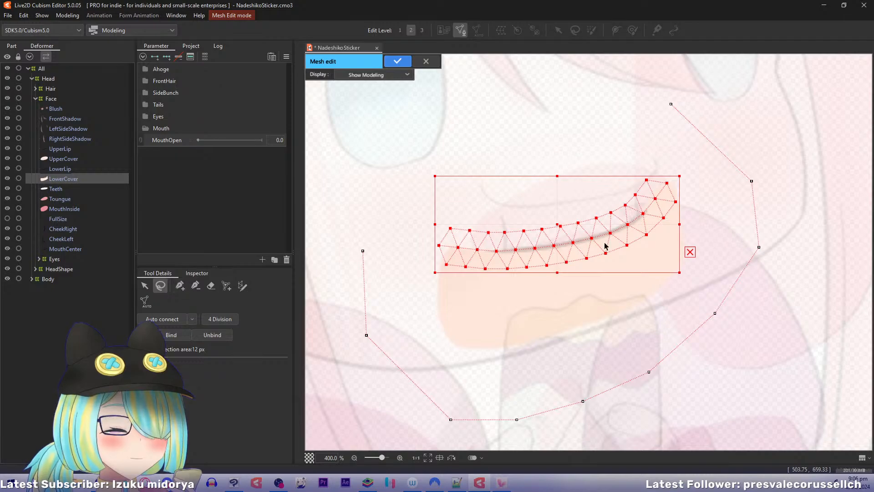
pyautogui.click(686, 253)
# Connect both open ends of LowerCover's outer outline to the lip strip's ends to close the mesh outline.
pyautogui.click(180, 285)
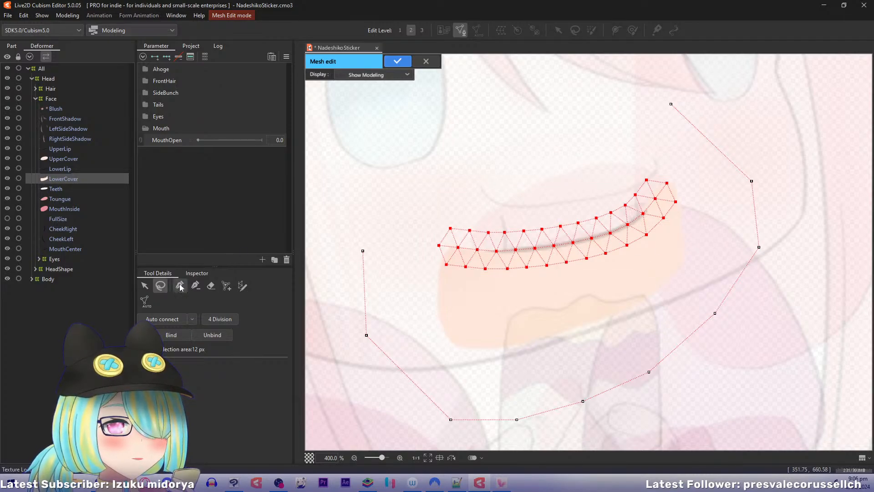
pyautogui.click(363, 250)
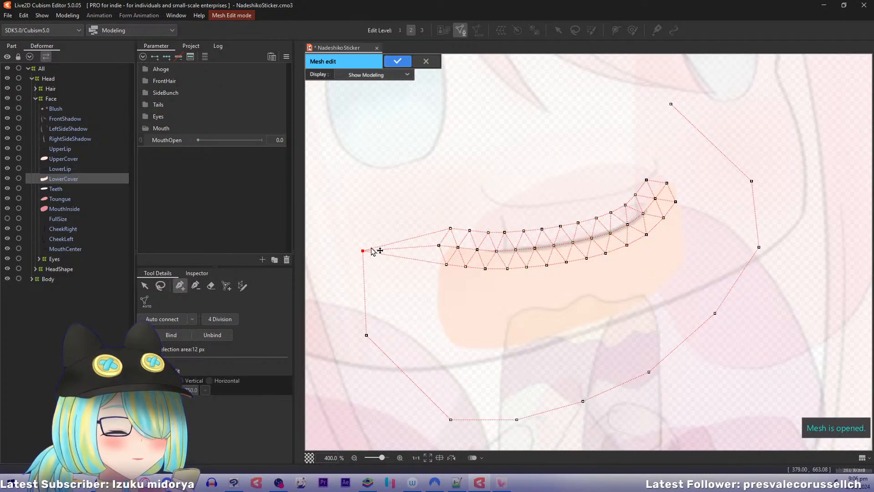
pyautogui.click(451, 228)
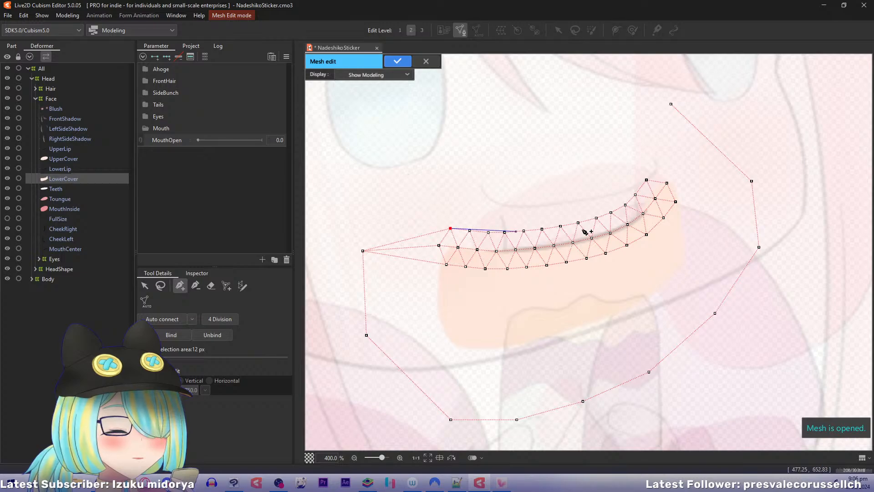
pyautogui.click(675, 202)
pyautogui.click(671, 104)
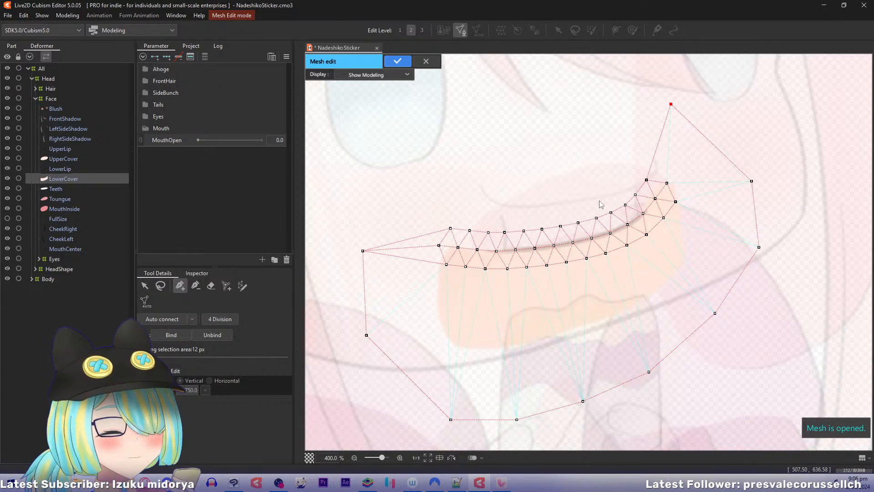
pyautogui.hotkey('ctrl', 'shift', 'a')
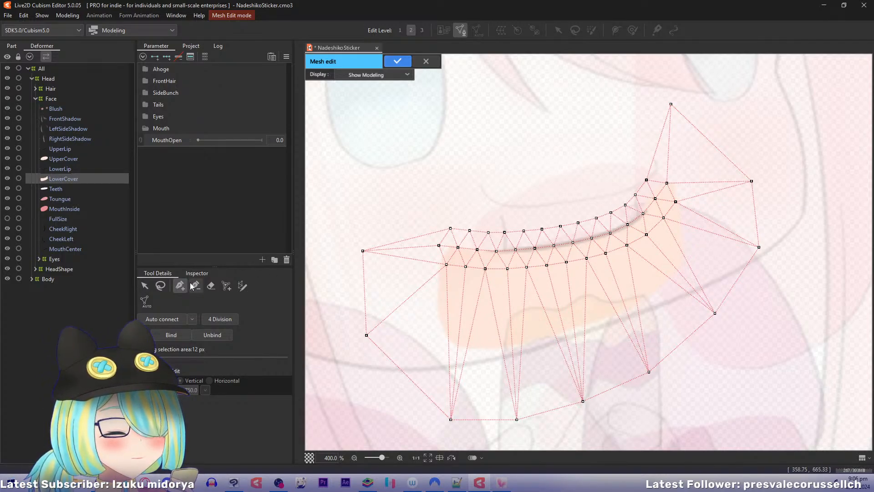
# Move LowerCover's top-right outer mesh point outward and its upper-left outer point higher, and apply the mesh edit.
pyautogui.moveTo(674, 101); pyautogui.dragTo(707, 114)
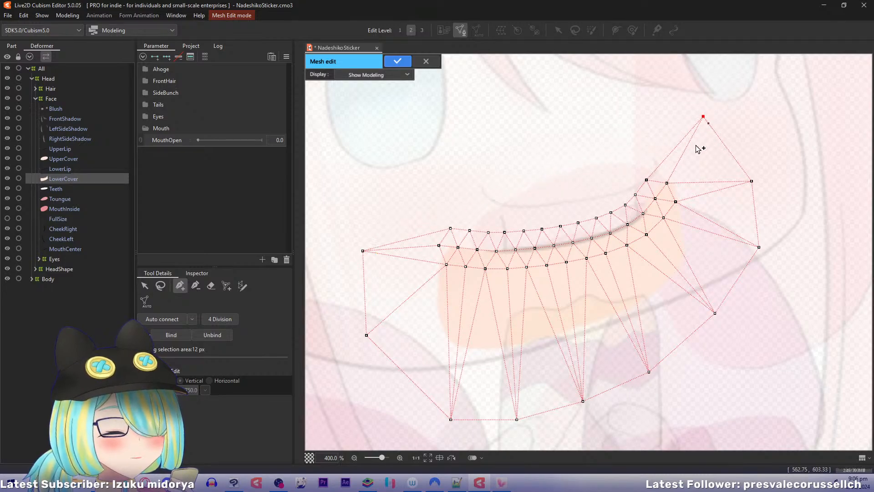
pyautogui.click(144, 285)
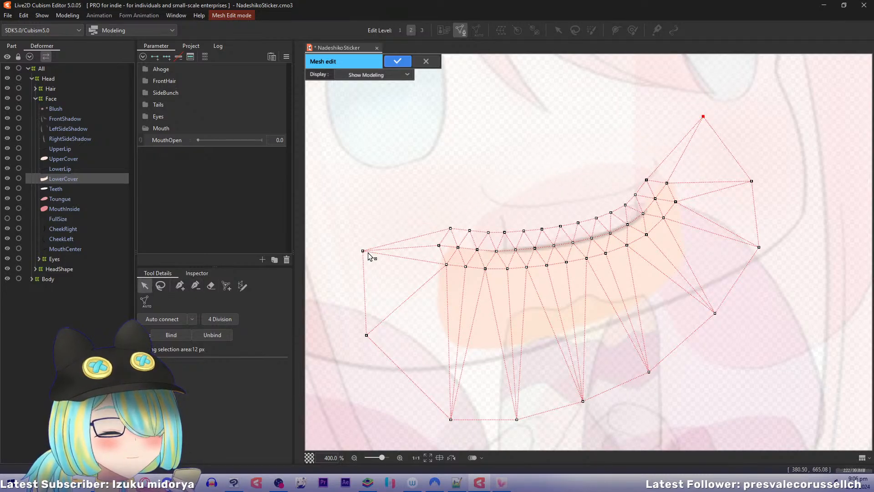
pyautogui.moveTo(368, 253); pyautogui.dragTo(369, 219)
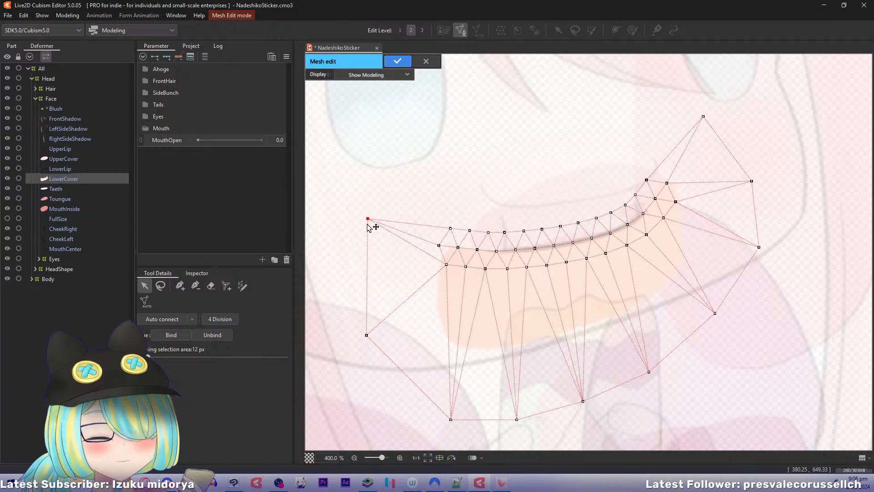
pyautogui.click(365, 226)
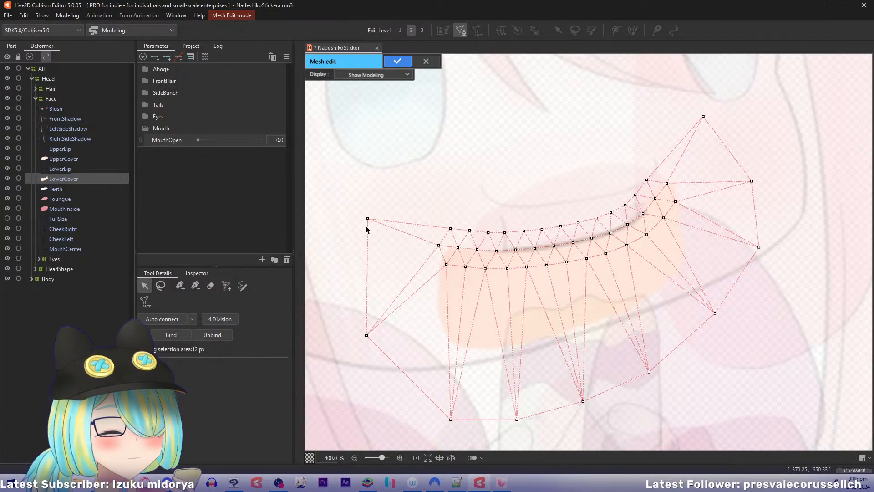
pyautogui.press('Return')
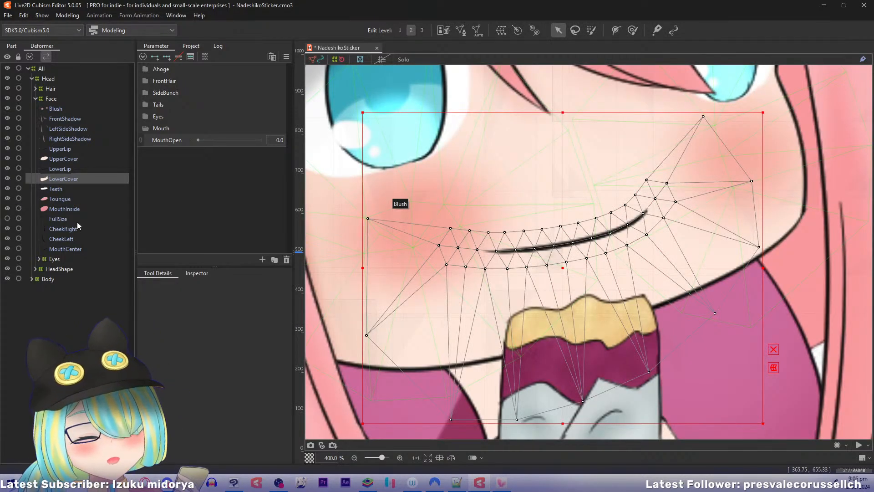
# Glue UpperLip and UpperCover together by binding all shared lip strip points in mesh editing, and apply.
pyautogui.click(74, 150)
pyautogui.keyDown('ctrl'); pyautogui.click(72, 160); pyautogui.keyUp('ctrl')
pyautogui.hotkey('ctrl', 'e')
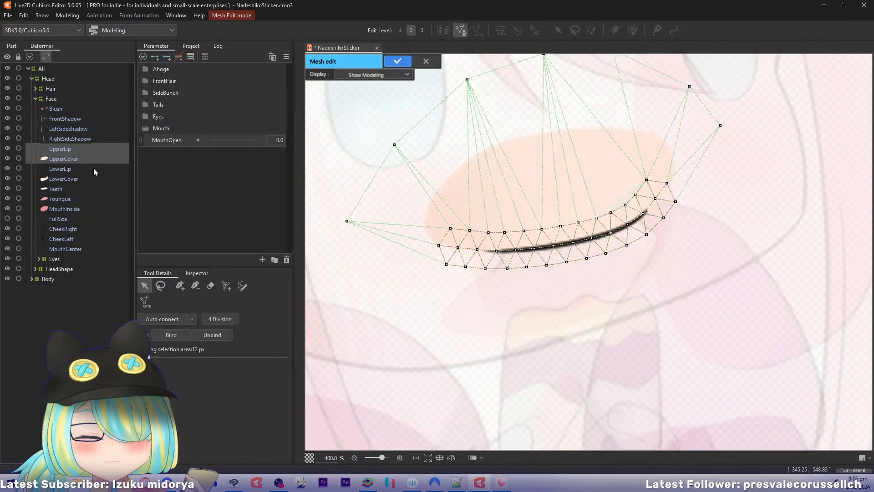
pyautogui.click(160, 286)
pyautogui.moveTo(449, 195)
pyautogui.mouseDown()
pyautogui.moveTo(670, 170)
pyautogui.moveTo(446, 197)
pyautogui.mouseUp()
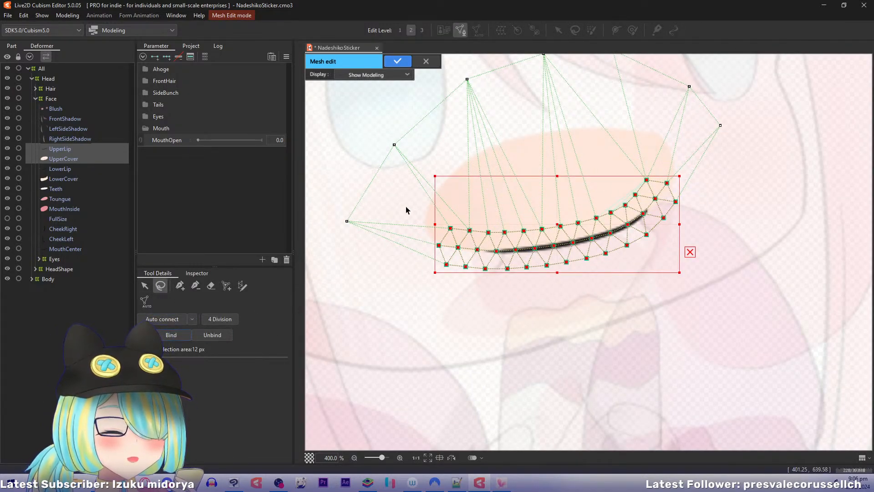
pyautogui.press('Return')
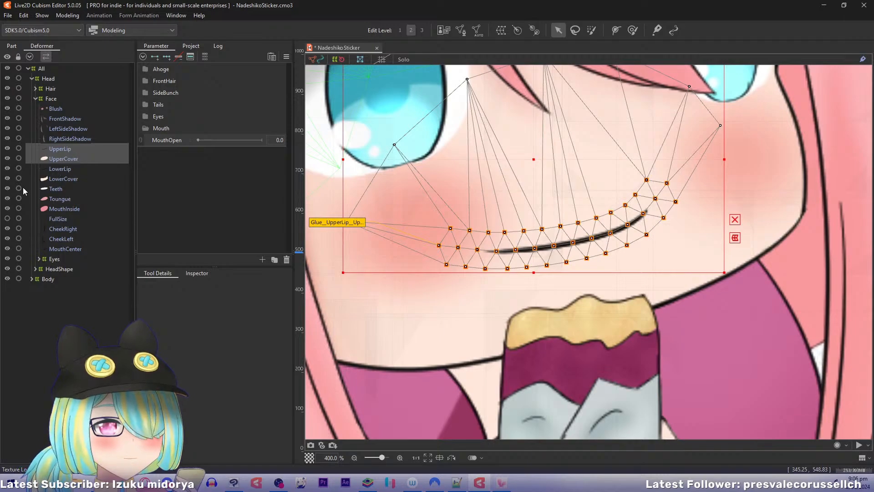
# Glue LowerLip and LowerCover together by binding all their overlapping lip strip points, and apply the mesh edit.
pyautogui.click(50, 169)
pyautogui.keyDown('ctrl'); pyautogui.click(59, 178); pyautogui.keyUp('ctrl')
pyautogui.hotkey('ctrl', 'e')
pyautogui.moveTo(459, 185); pyautogui.dragTo(479, 300)
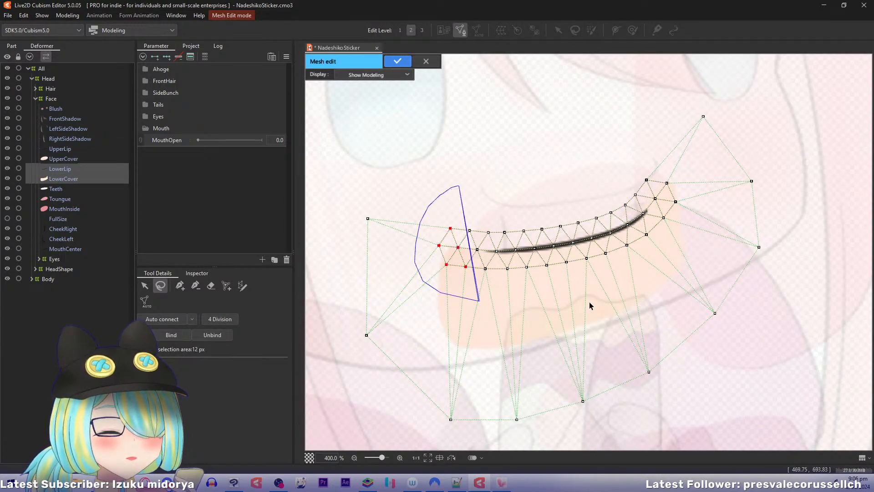
pyautogui.moveTo(590, 306)
pyautogui.mouseDown()
pyautogui.moveTo(611, 156)
pyautogui.moveTo(501, 291)
pyautogui.mouseUp()
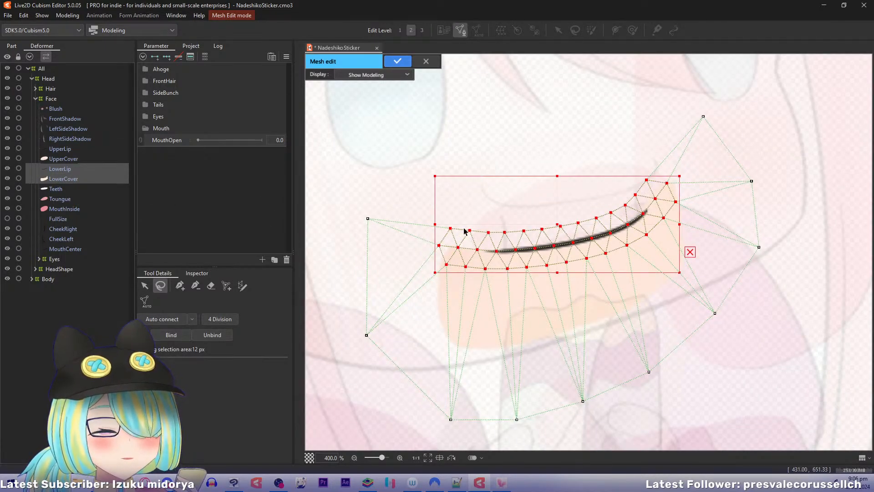
pyautogui.click(161, 334)
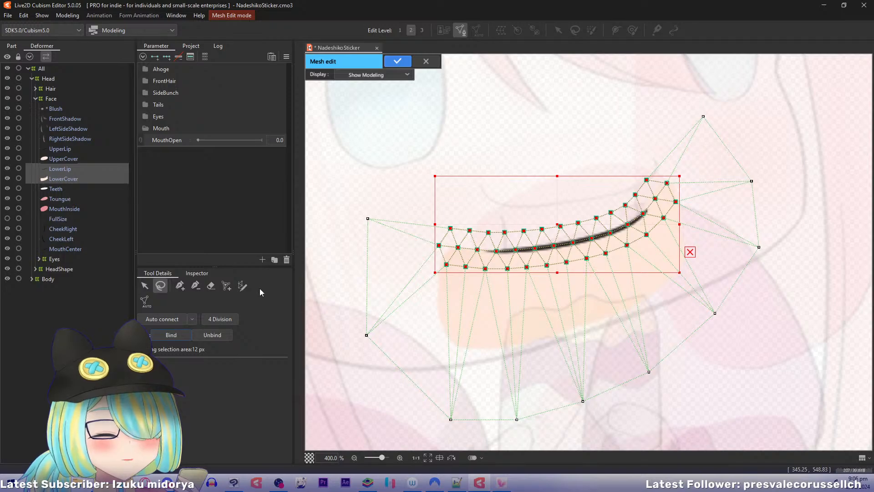
pyautogui.hotkey('ctrl', 'e')
# Paint the glue weights of the upper and lower lip glues at weight 100 across the whole lip strip.
pyautogui.click(51, 149)
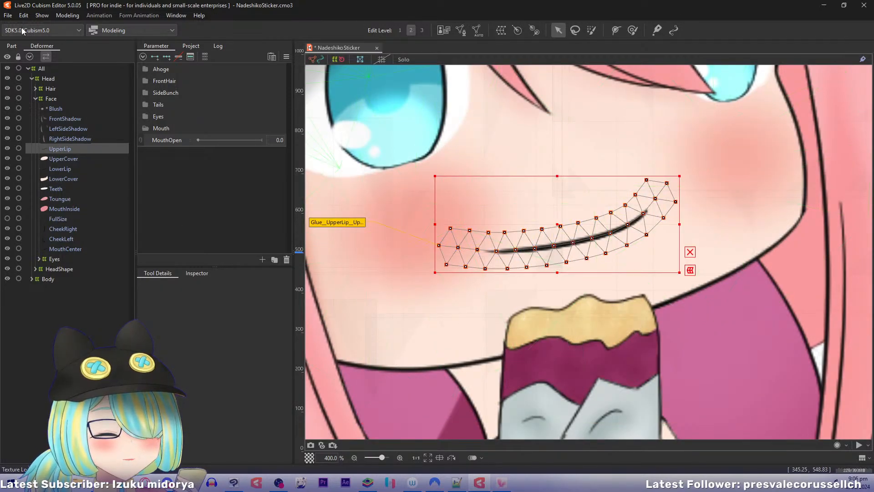
pyautogui.click(11, 46)
pyautogui.click(105, 182)
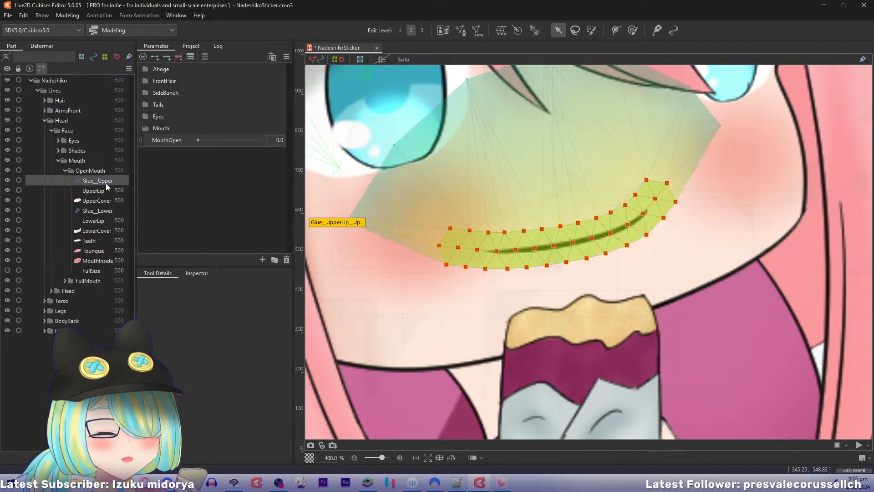
pyautogui.click(197, 274)
pyautogui.click(170, 276)
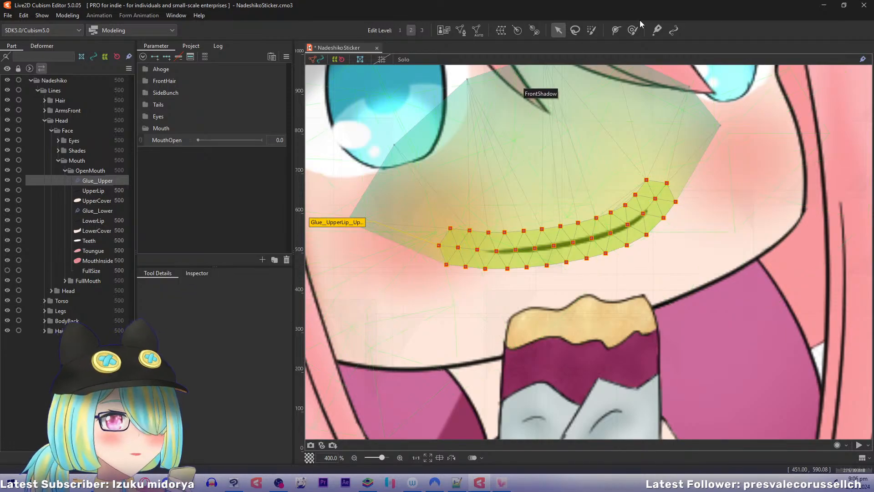
pyautogui.click(657, 31)
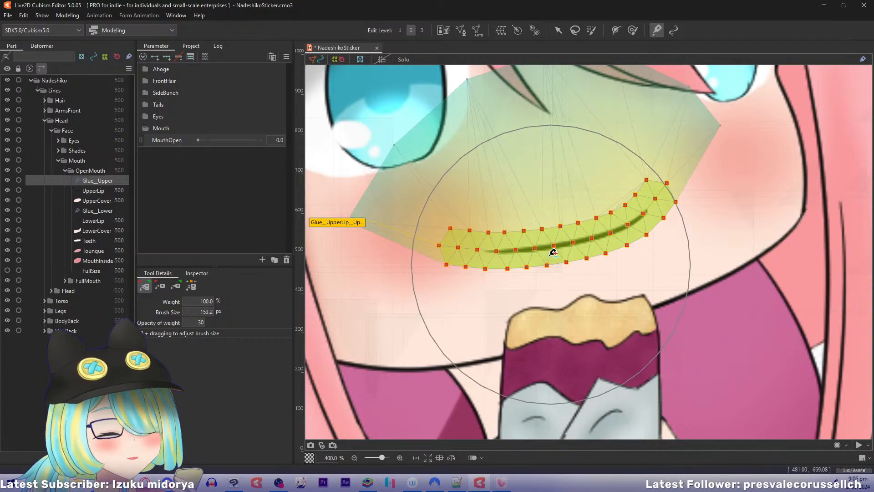
pyautogui.moveTo(552, 250)
pyautogui.mouseDown()
pyautogui.moveTo(521, 215)
pyautogui.moveTo(581, 240)
pyautogui.moveTo(613, 232)
pyautogui.moveTo(614, 191)
pyautogui.moveTo(557, 219)
pyautogui.moveTo(496, 274)
pyautogui.moveTo(517, 270)
pyautogui.mouseUp()
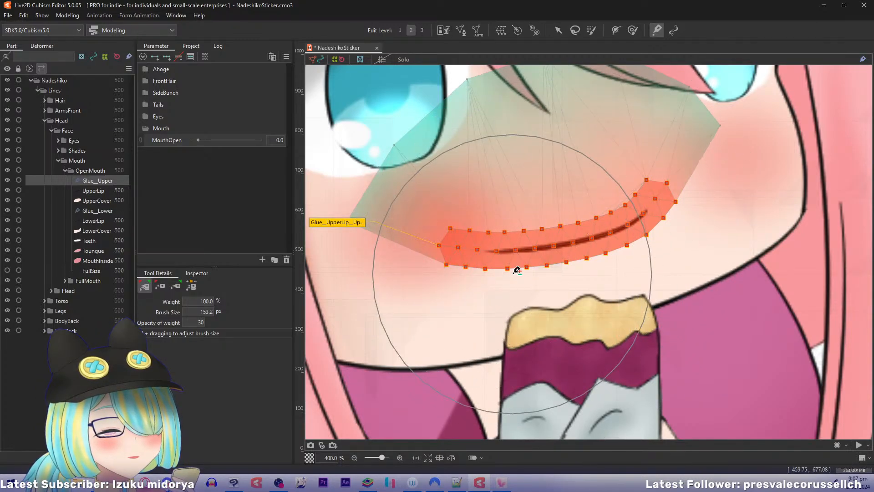
pyautogui.click(93, 210)
pyautogui.moveTo(455, 241)
pyautogui.mouseDown()
pyautogui.moveTo(483, 228)
pyautogui.moveTo(507, 257)
pyautogui.moveTo(611, 184)
pyautogui.mouseUp()
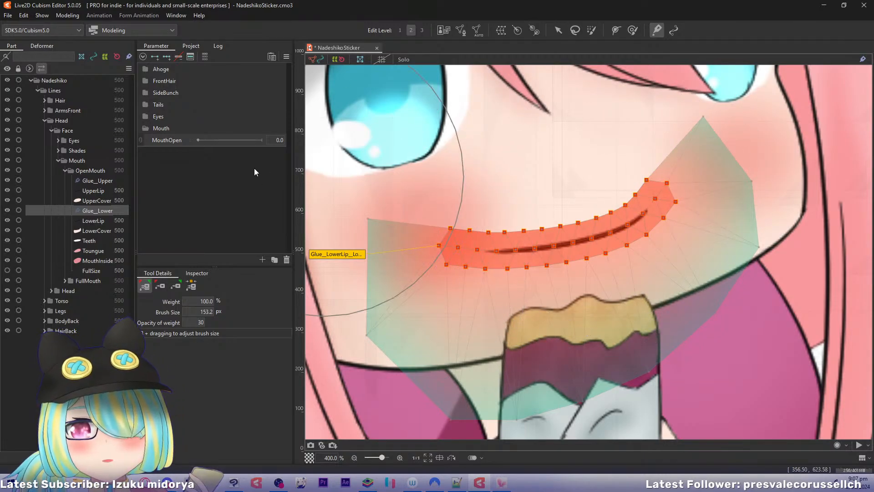
# Create a seven-point deform path on UpperLip along the mouth line, extending slightly past both ends of the mesh.
pyautogui.click(93, 191)
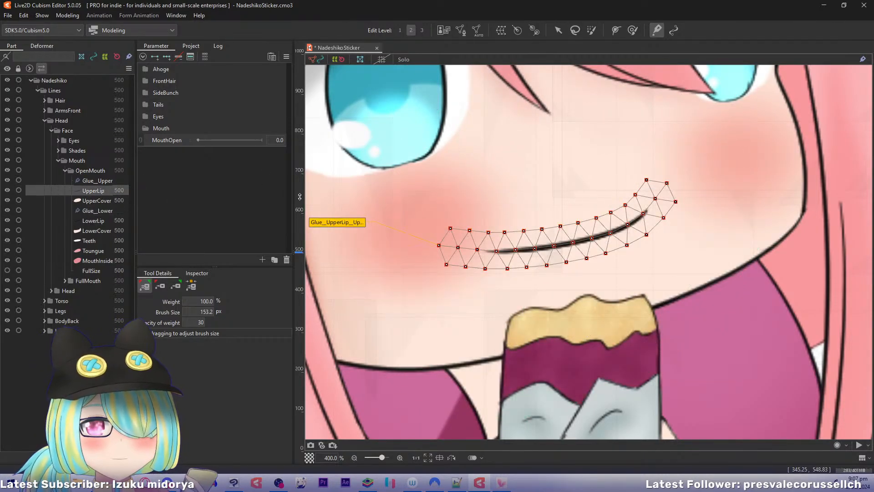
pyautogui.press('v')
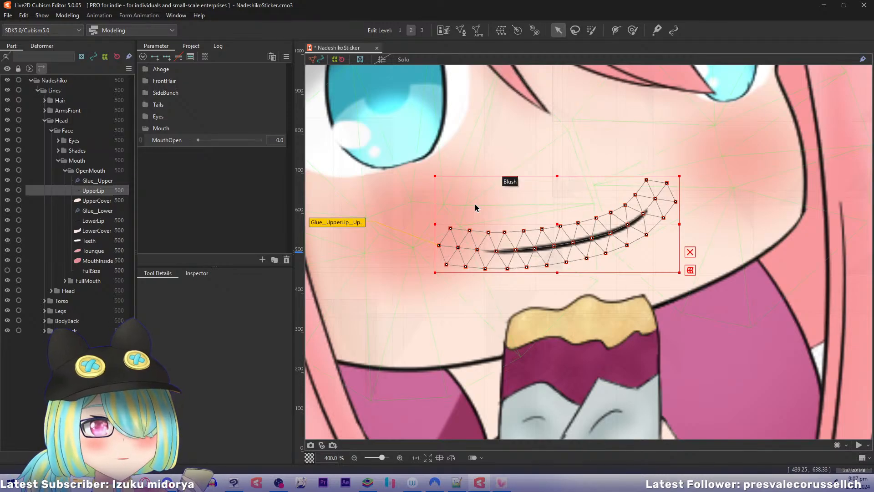
pyautogui.click(619, 29)
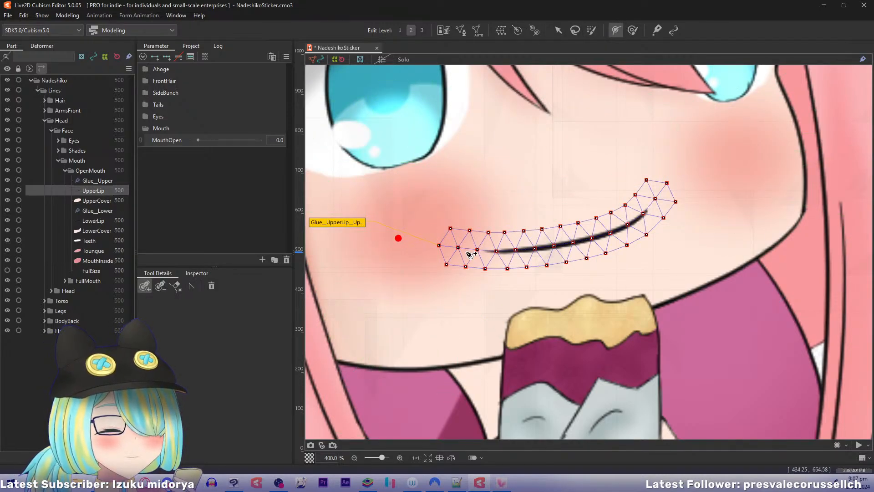
pyautogui.moveTo(426, 242); pyautogui.dragTo(537, 253)
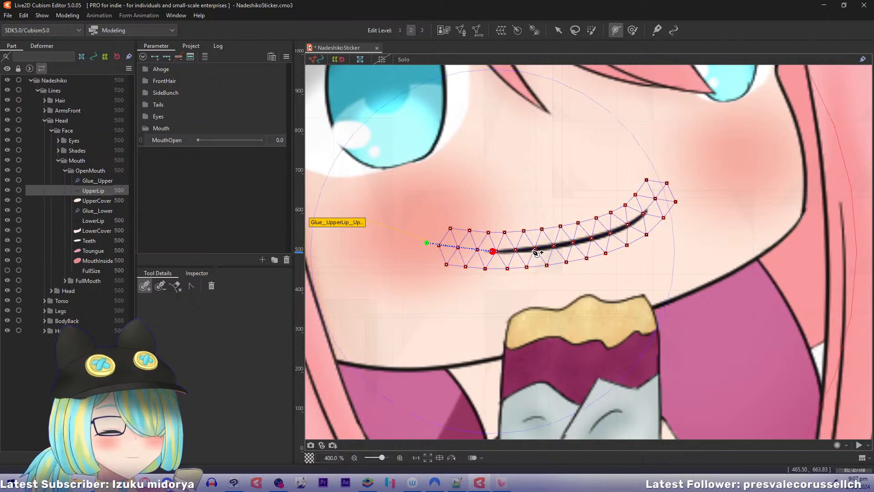
pyautogui.click(546, 248)
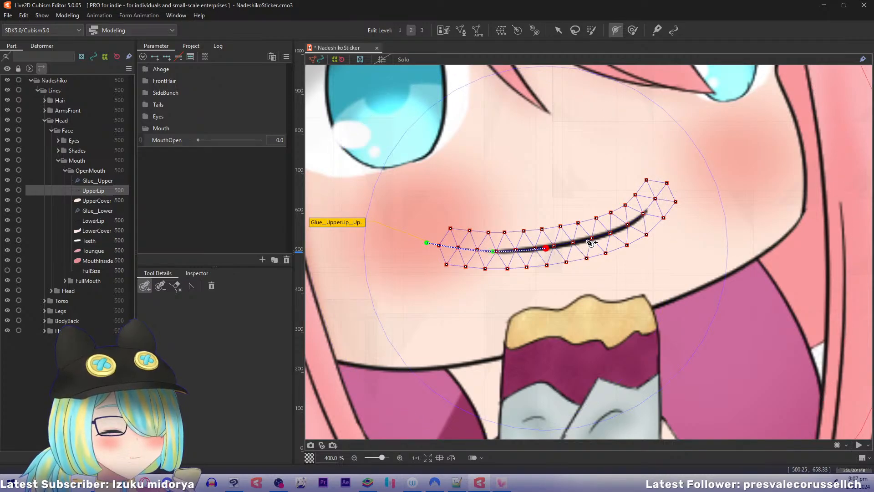
pyautogui.click(588, 238)
pyautogui.click(634, 224)
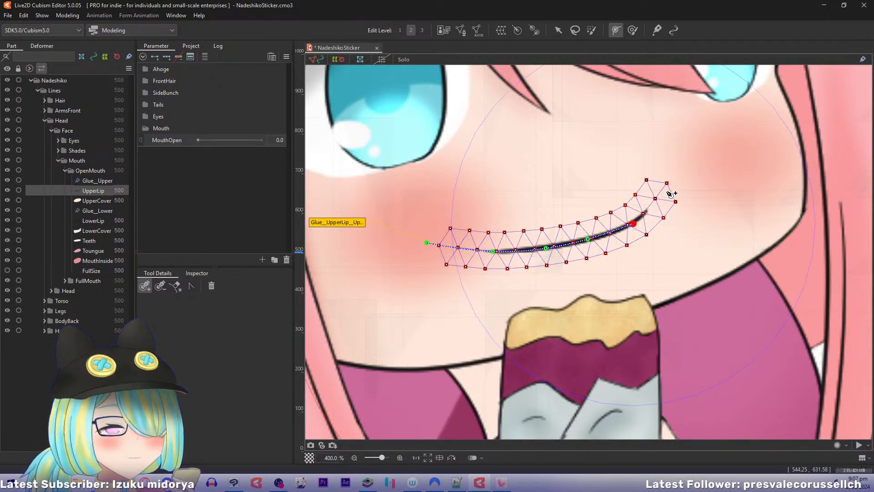
pyautogui.click(661, 194)
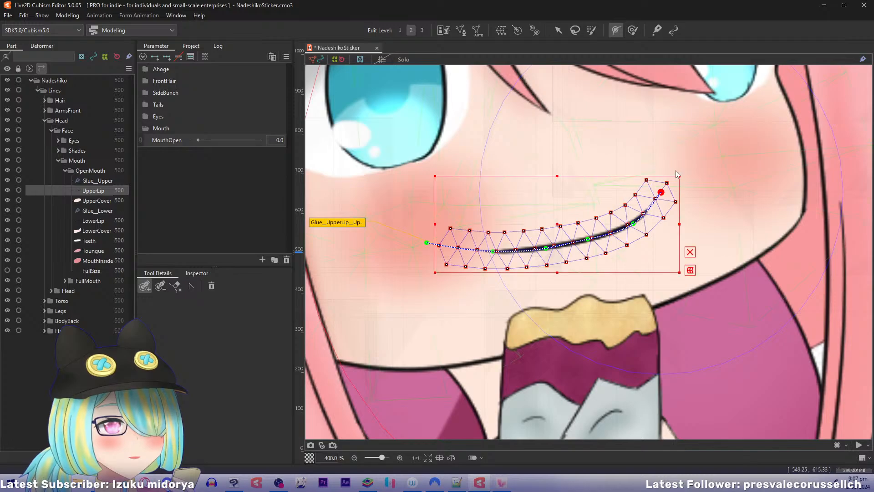
pyautogui.click(676, 159)
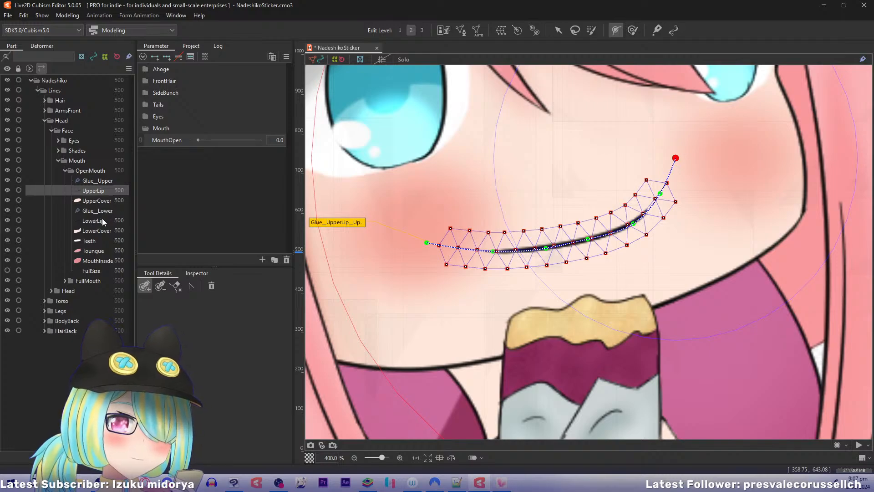
# Create a six-point deform path on LowerLip along the mouth line, adjusting its right end point to continue the curve.
pyautogui.click(42, 46)
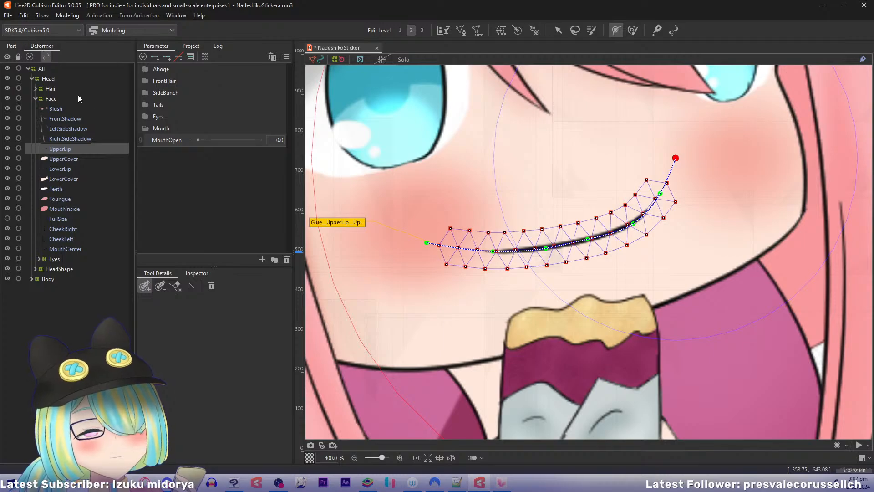
pyautogui.click(62, 169)
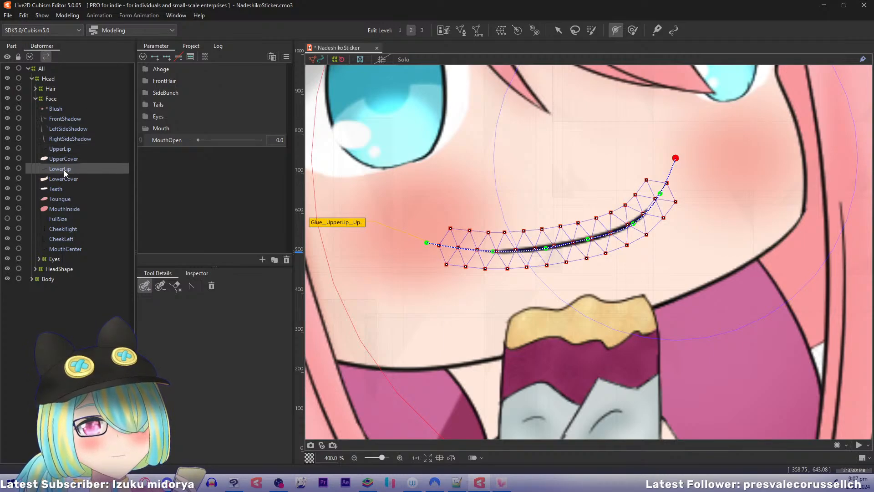
pyautogui.click(419, 242)
pyautogui.click(486, 250)
pyautogui.click(550, 247)
pyautogui.click(599, 235)
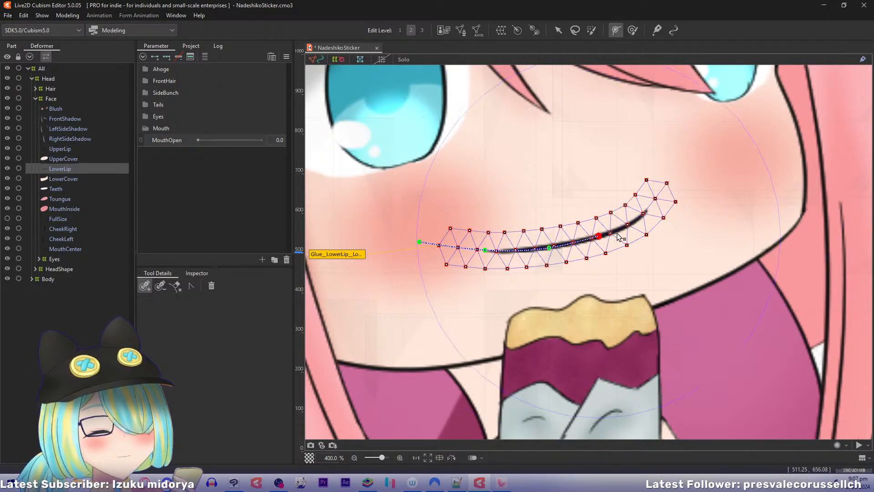
pyautogui.click(644, 214)
pyautogui.click(679, 164)
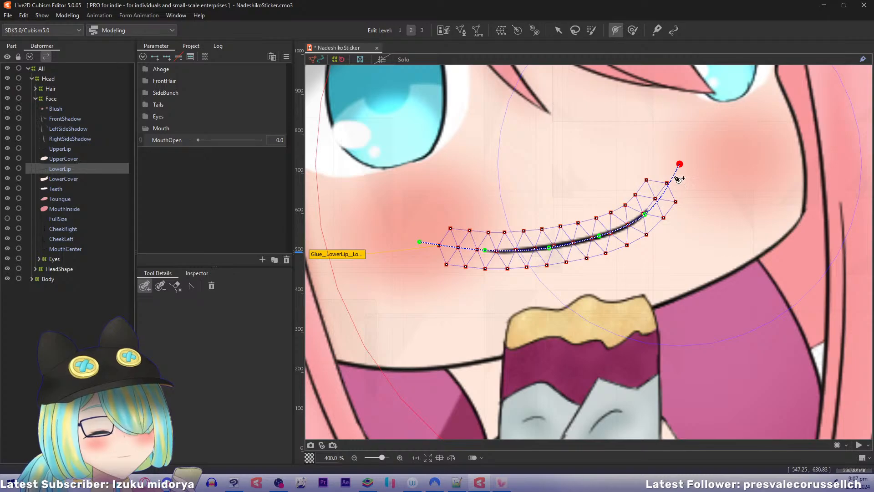
pyautogui.moveTo(680, 164); pyautogui.dragTo(672, 163)
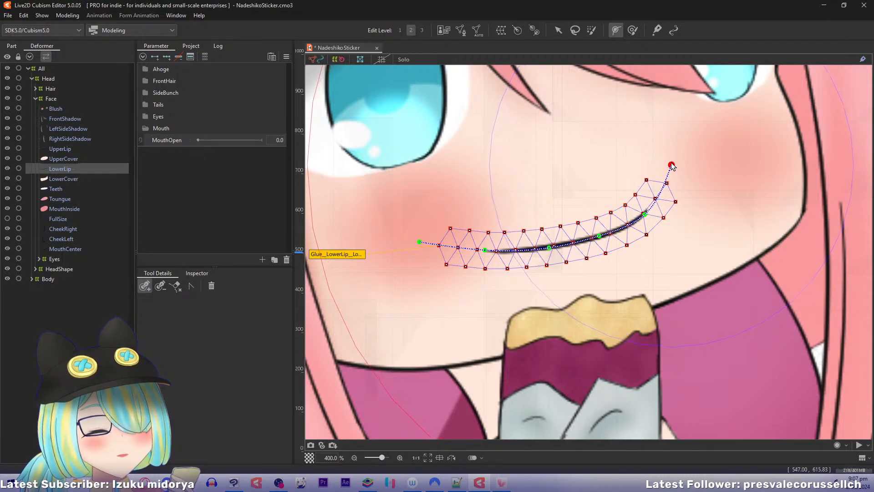
pyautogui.click(645, 214)
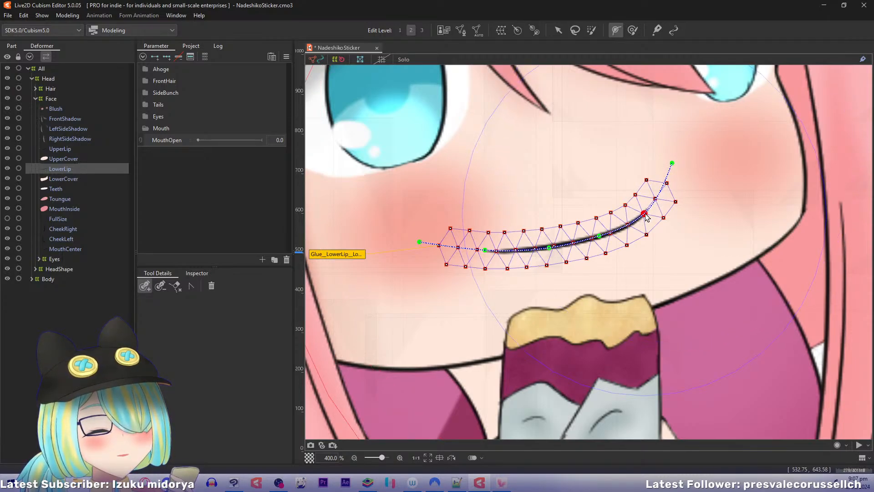
# Add two keys on MouthOpen for UpperLip and LowerLip together, and set the parameter to 10.0.
pyautogui.click(54, 150)
pyautogui.keyDown('ctrl'); pyautogui.click(60, 169); pyautogui.keyUp('ctrl')
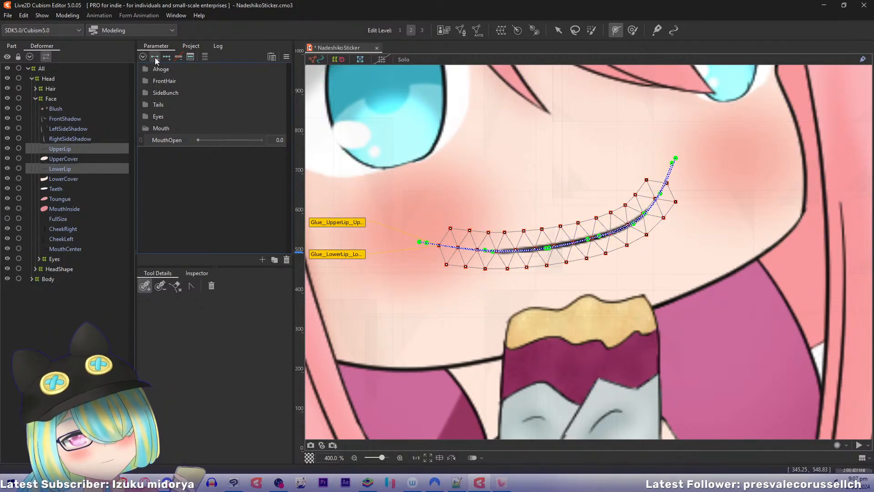
pyautogui.click(262, 140)
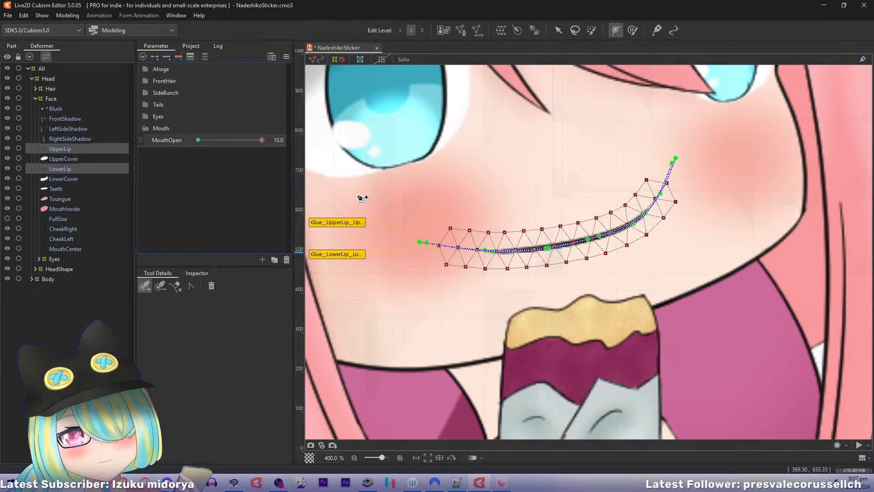
# Turn on the visibility of the FullSize object in the Face group.
pyautogui.click(336, 222)
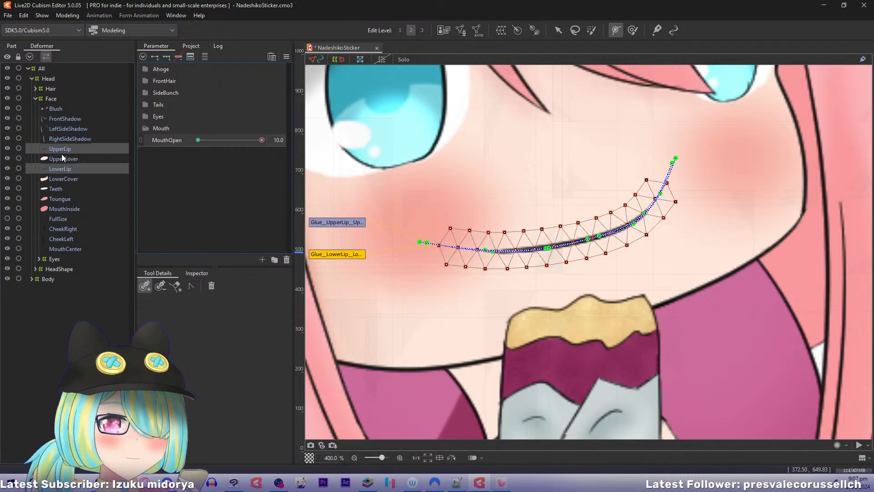
pyautogui.click(8, 220)
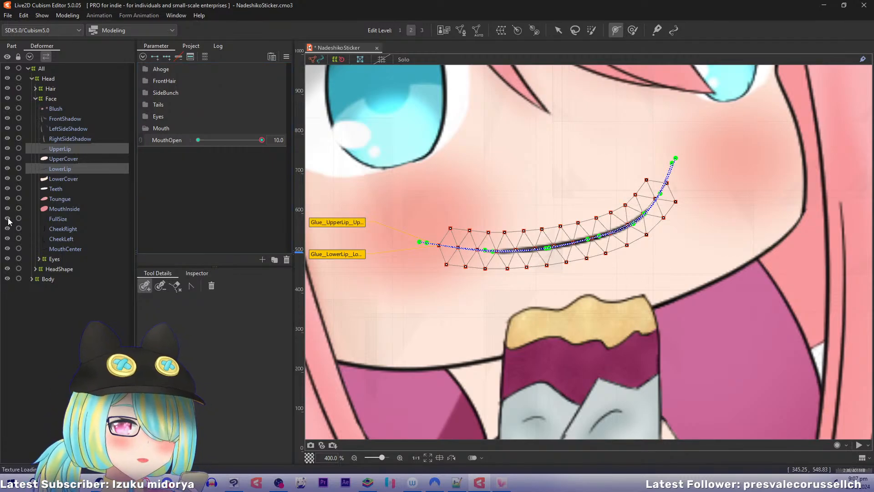
# Move FullSize to the top of the OpenMouth part group so the sketch sits above the lip objects.
pyautogui.click(50, 219)
pyautogui.click(12, 45)
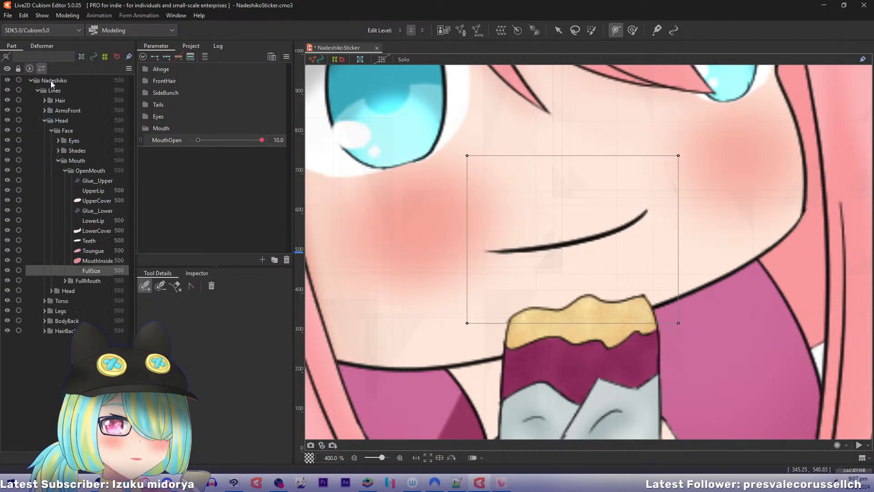
pyautogui.moveTo(88, 270); pyautogui.dragTo(88, 179)
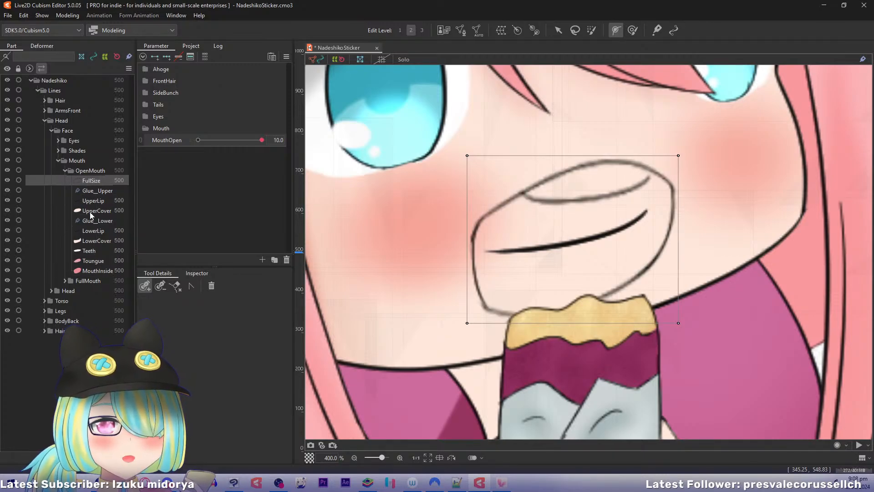
# Raise UpperLip to the top of the sketched open mouth and arch its middle path points along the upper outline.
pyautogui.click(91, 201)
pyautogui.click(42, 46)
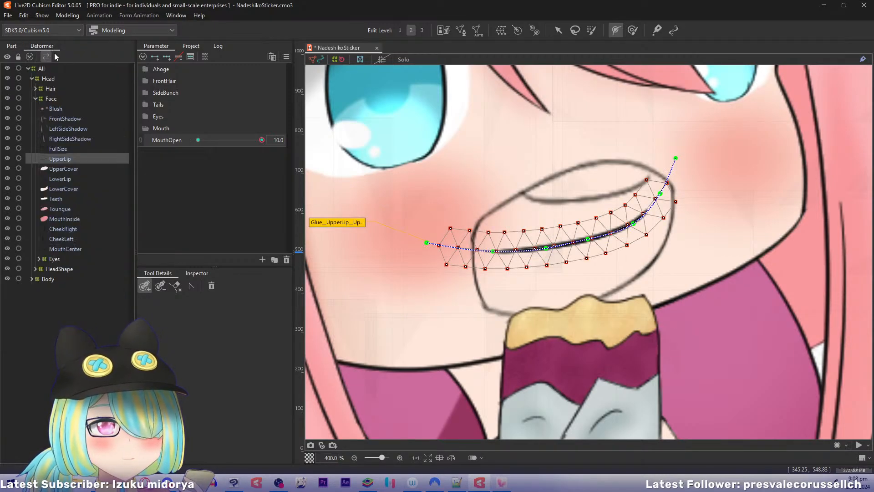
pyautogui.moveTo(441, 171); pyautogui.dragTo(399, 160)
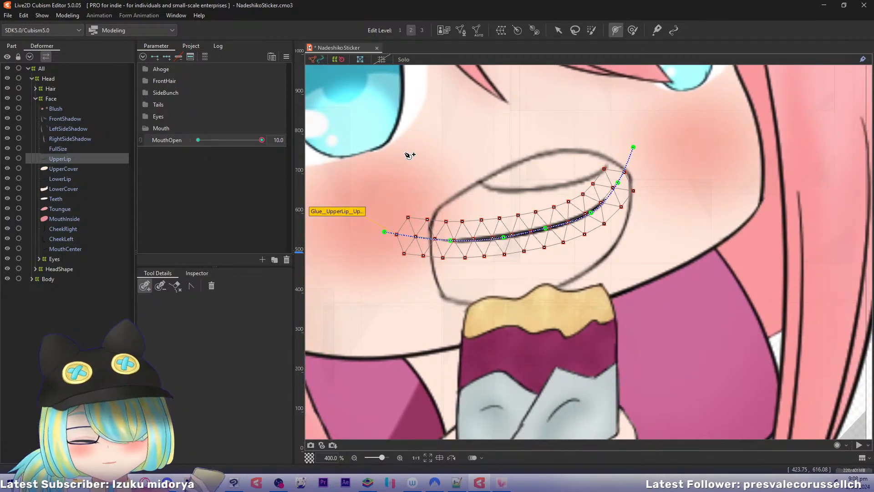
pyautogui.press('v')
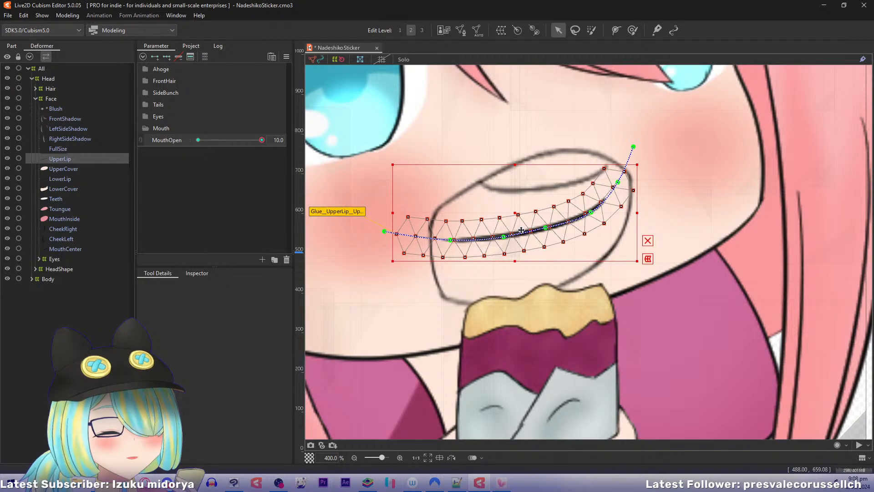
pyautogui.moveTo(519, 233); pyautogui.dragTo(544, 175)
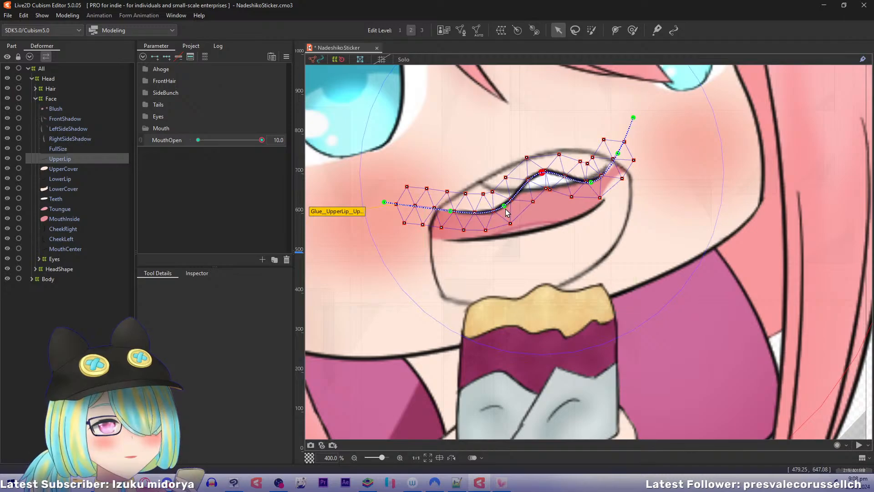
pyautogui.moveTo(507, 212); pyautogui.dragTo(500, 178)
pyautogui.moveTo(567, 175); pyautogui.dragTo(588, 156)
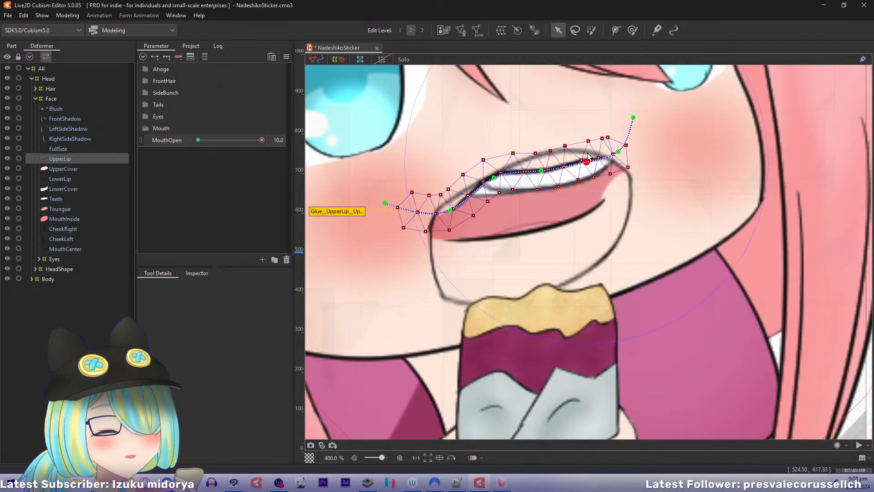
pyautogui.moveTo(539, 171); pyautogui.dragTo(540, 153)
# Bend the right end of UpperLip's deform path downward to follow the sketch's right mouth corner.
pyautogui.click(634, 118)
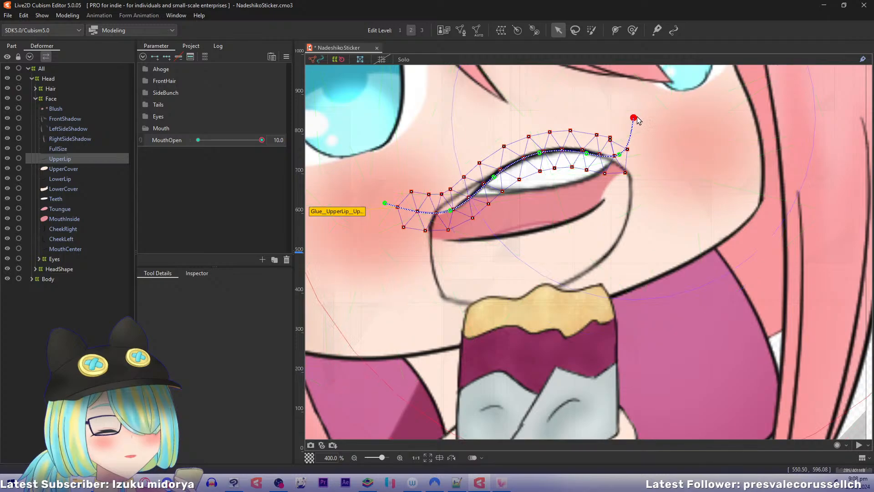
pyautogui.moveTo(633, 118); pyautogui.dragTo(661, 219)
pyautogui.click(622, 167)
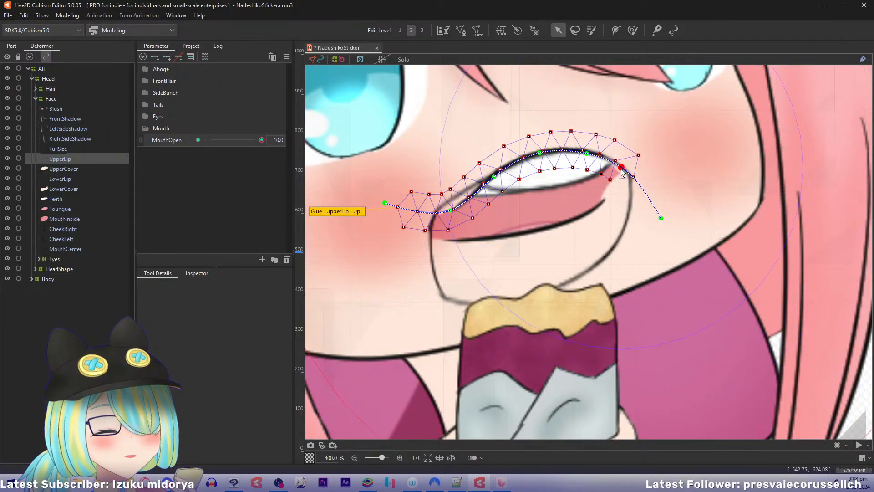
pyautogui.moveTo(621, 168)
pyautogui.mouseDown()
pyautogui.moveTo(589, 154)
pyautogui.moveTo(633, 179)
pyautogui.mouseUp()
# Shape the left part of UpperLip's deform path along the sketch, bending its end down past the left mouth corner.
pyautogui.moveTo(494, 178); pyautogui.dragTo(485, 181)
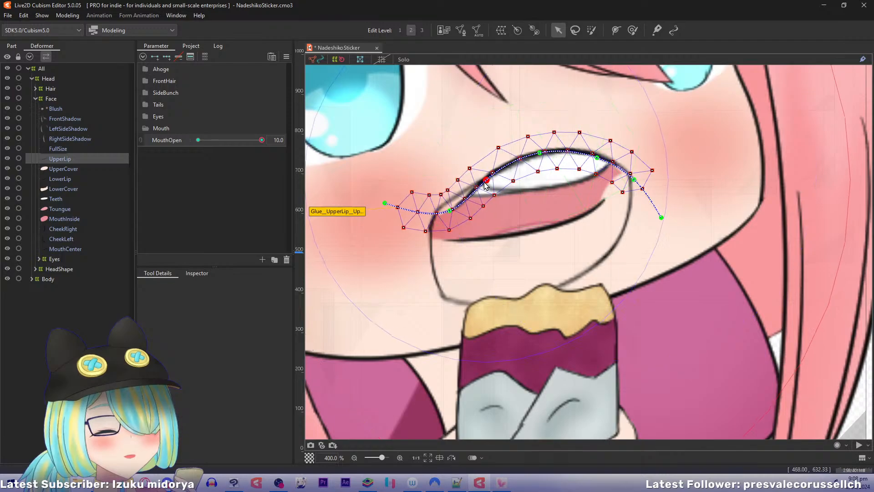
pyautogui.moveTo(450, 211); pyautogui.dragTo(430, 219)
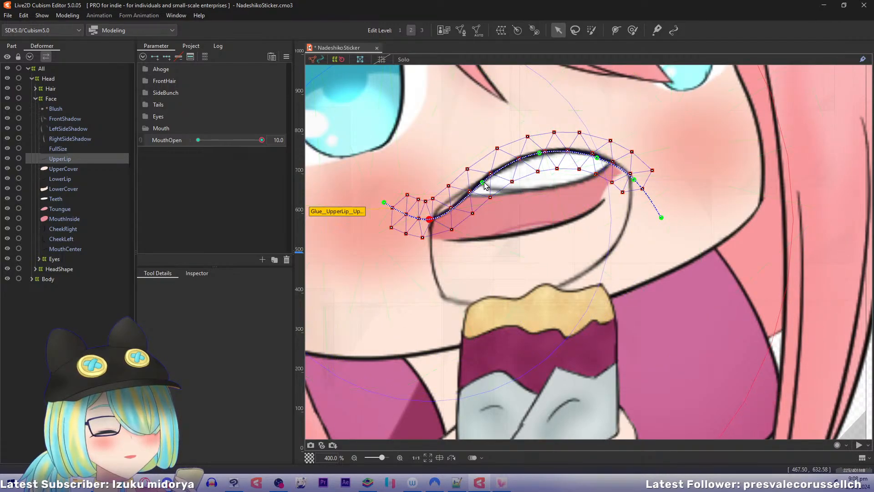
pyautogui.moveTo(483, 183); pyautogui.dragTo(480, 181)
pyautogui.moveTo(384, 207); pyautogui.dragTo(400, 258)
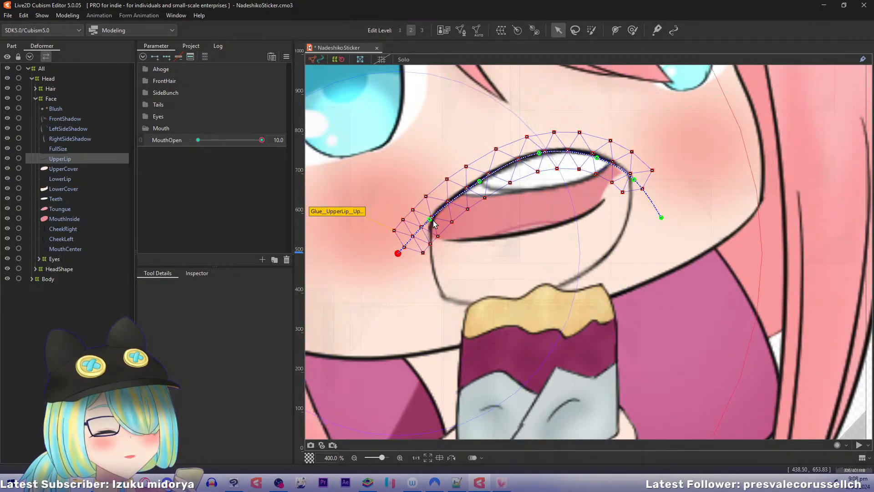
pyautogui.moveTo(430, 220); pyautogui.dragTo(437, 218)
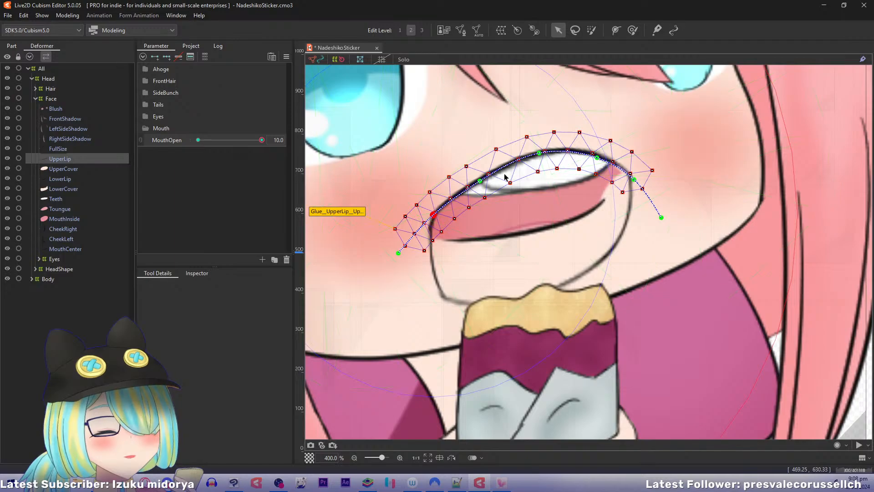
# Shift UpperLip's two right-hand path points outward along the curve to extend the lip past the right mouth corner.
pyautogui.moveTo(636, 182); pyautogui.dragTo(646, 186)
pyautogui.moveTo(600, 158); pyautogui.dragTo(612, 162)
pyautogui.moveTo(646, 187); pyautogui.dragTo(660, 216)
pyautogui.click(660, 217)
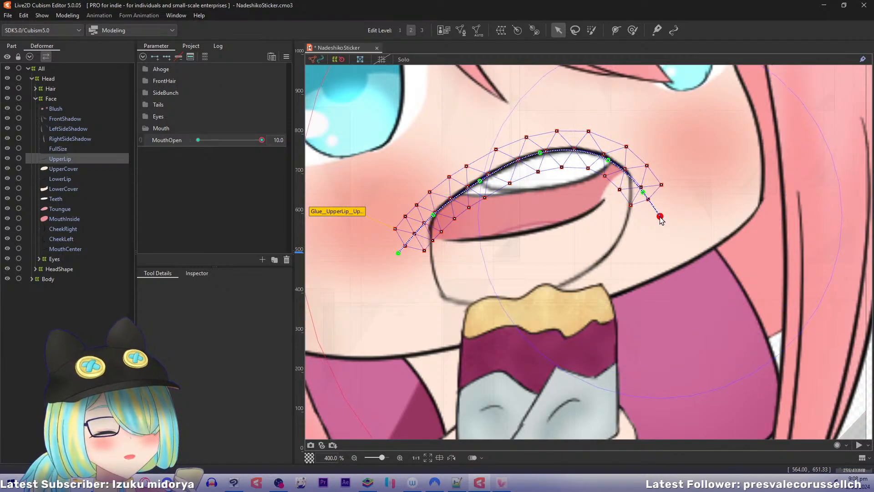
# Move the whole LowerLip down to the bottom outline of the sketched open mouth.
pyautogui.click(73, 179)
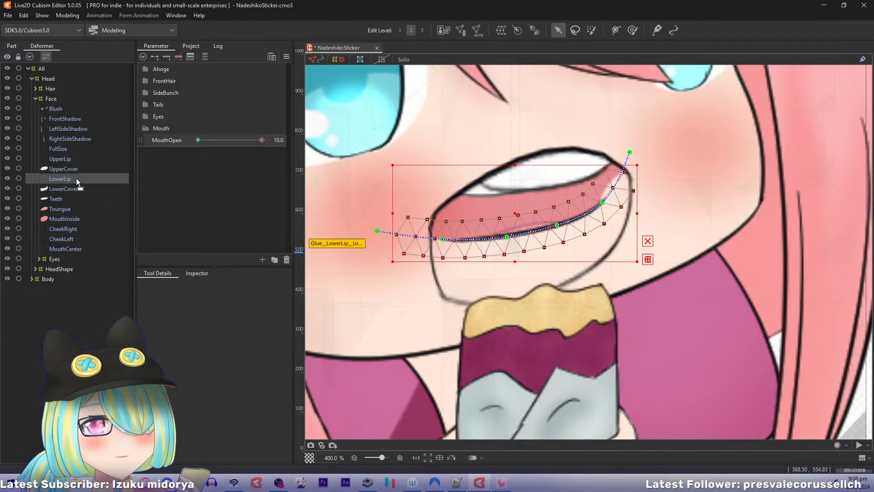
pyautogui.click(518, 233)
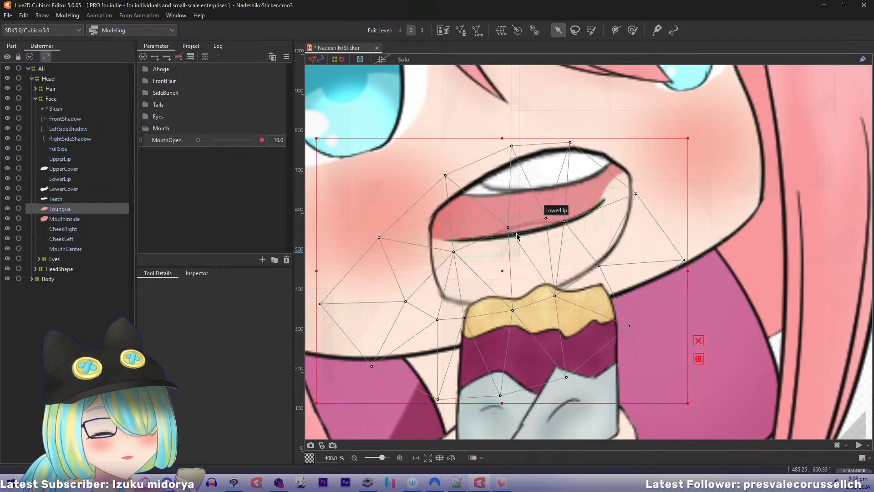
pyautogui.click(74, 178)
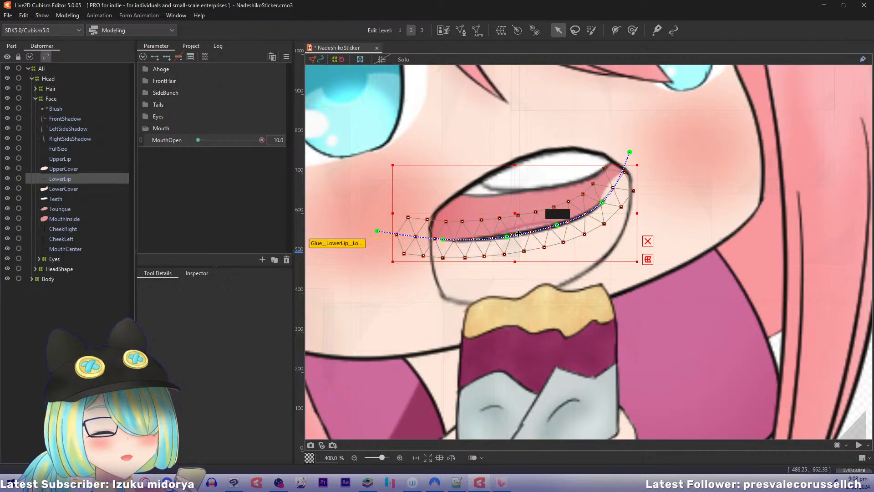
pyautogui.moveTo(521, 233); pyautogui.dragTo(515, 289)
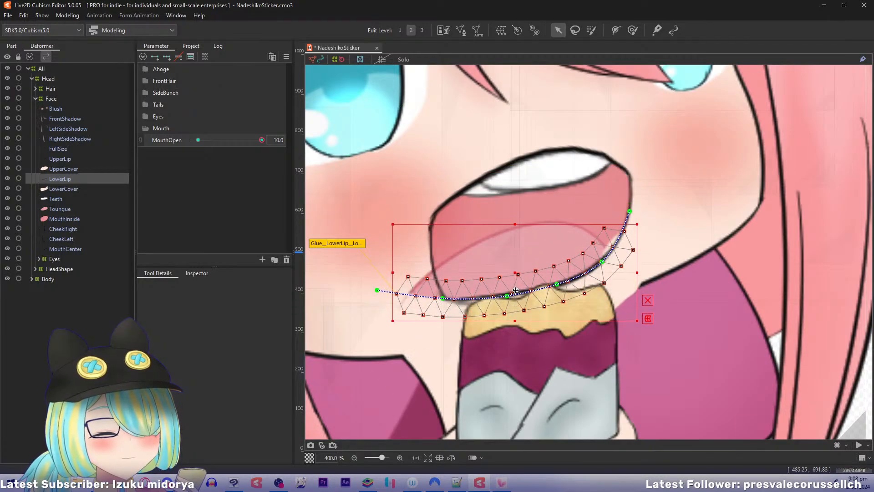
# Bend the left side of LowerLip's deform path up around the sketch's lower-left curve to the left mouth corner.
pyautogui.click(377, 290)
pyautogui.moveTo(377, 290); pyautogui.dragTo(407, 174)
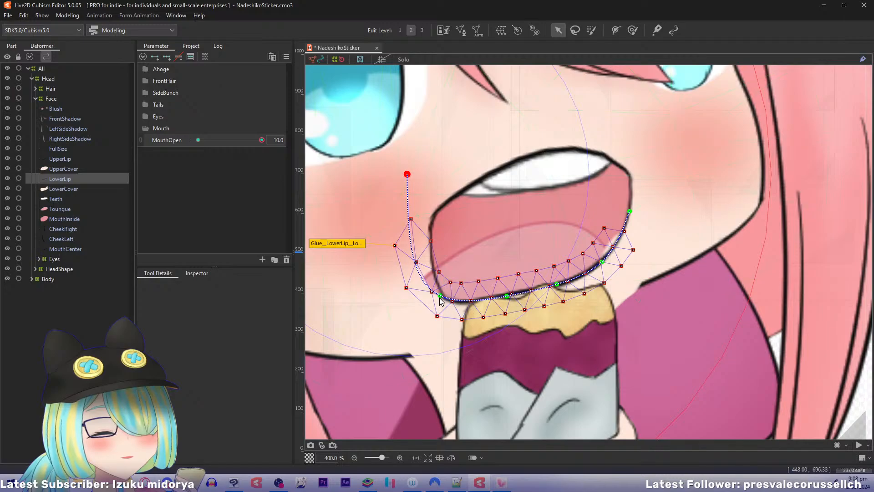
pyautogui.moveTo(440, 296); pyautogui.dragTo(432, 228)
pyautogui.click(453, 302)
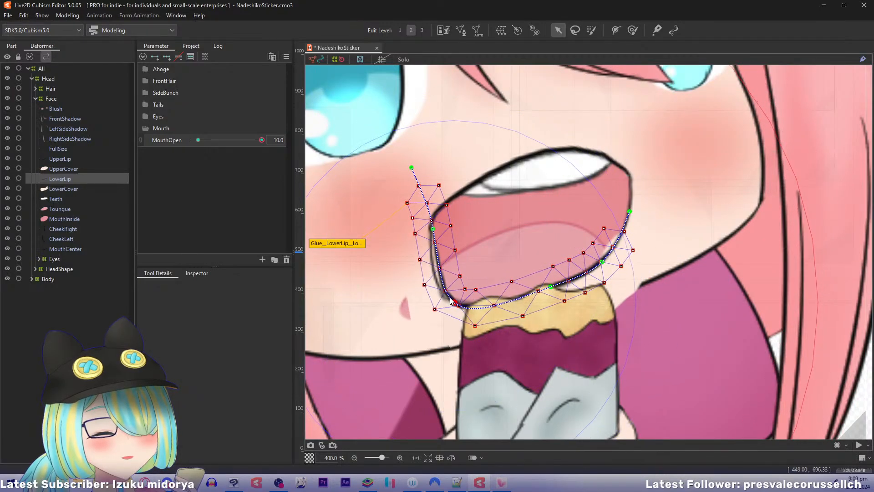
pyautogui.moveTo(450, 301); pyautogui.dragTo(443, 297)
pyautogui.moveTo(412, 167); pyautogui.dragTo(447, 163)
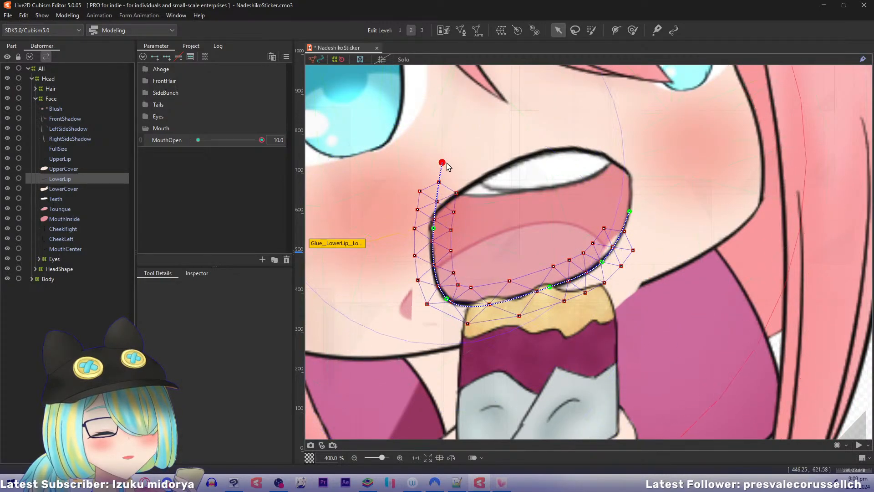
pyautogui.moveTo(433, 228); pyautogui.dragTo(432, 226)
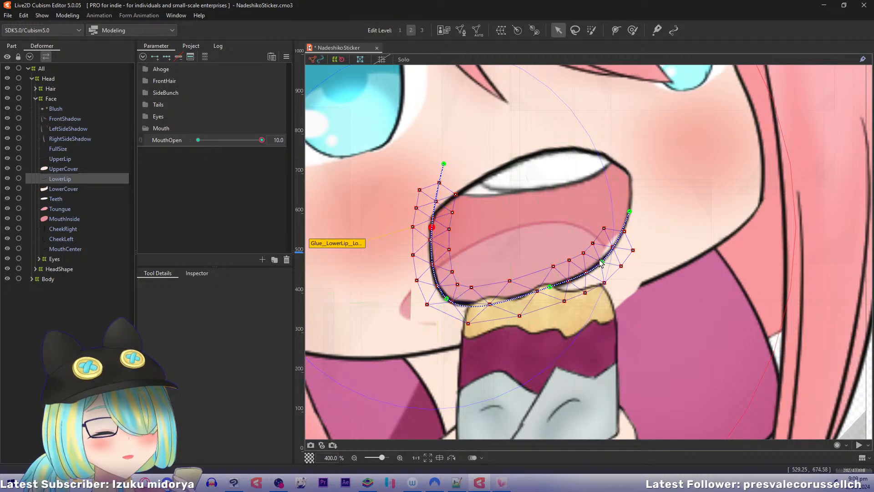
# Bend the right side of LowerLip's deform path up along the sketch's right outline and refine its bottom points.
pyautogui.moveTo(629, 212); pyautogui.dragTo(646, 133)
pyautogui.moveTo(603, 261); pyautogui.dragTo(627, 224)
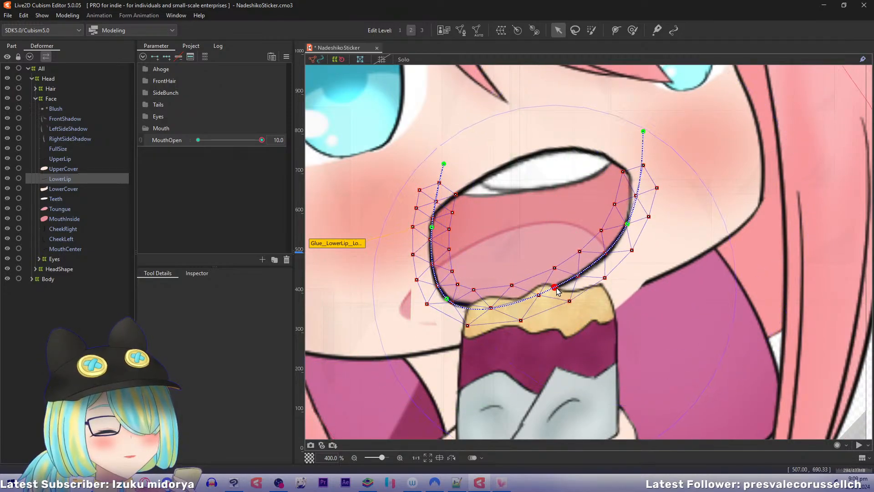
pyautogui.moveTo(554, 286); pyautogui.dragTo(555, 287)
pyautogui.moveTo(447, 298); pyautogui.dragTo(449, 296)
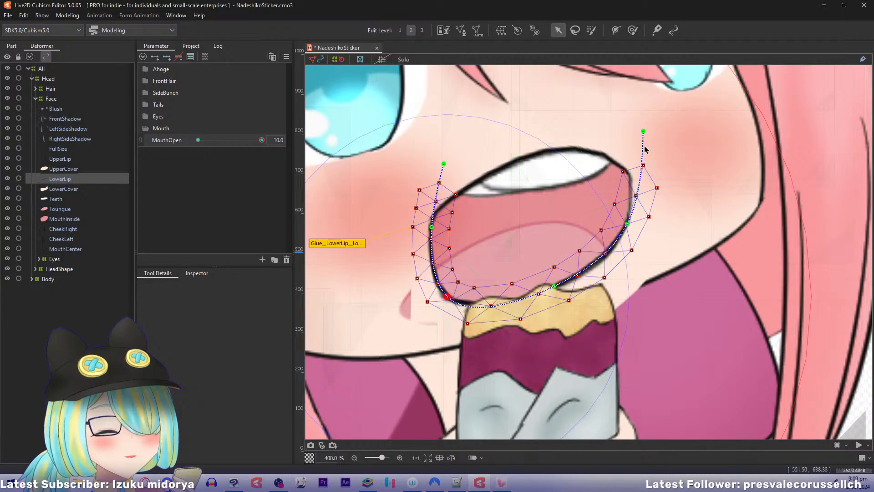
pyautogui.moveTo(642, 130); pyautogui.dragTo(616, 105)
pyautogui.moveTo(627, 224); pyautogui.dragTo(629, 177)
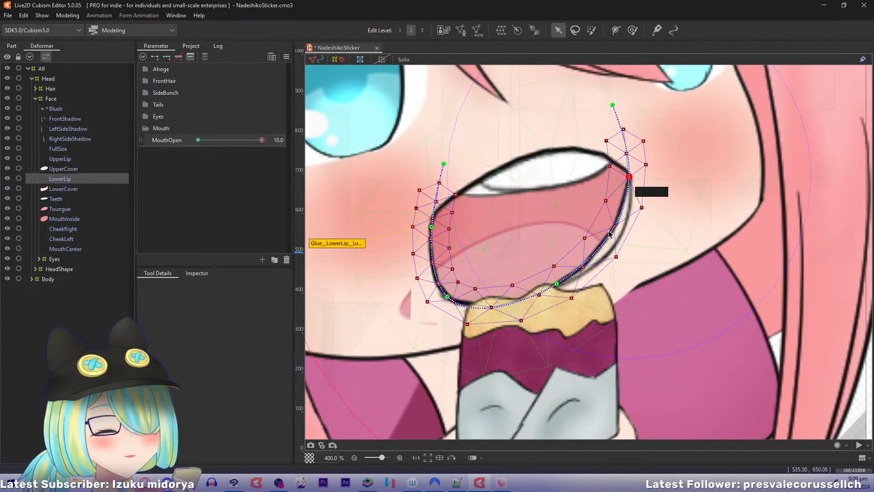
pyautogui.click(557, 284)
pyautogui.moveTo(563, 285); pyautogui.dragTo(578, 277)
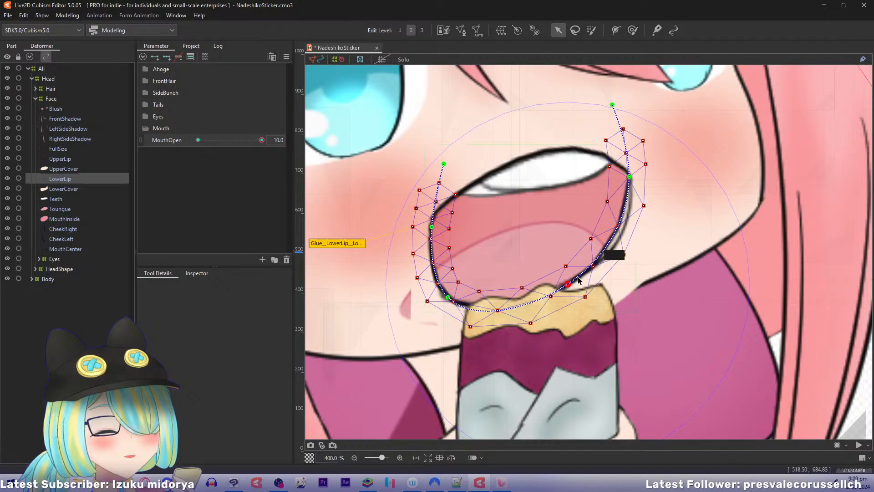
pyautogui.hotkey('ctrl', 'z')
pyautogui.hotkey('ctrl', 'z')
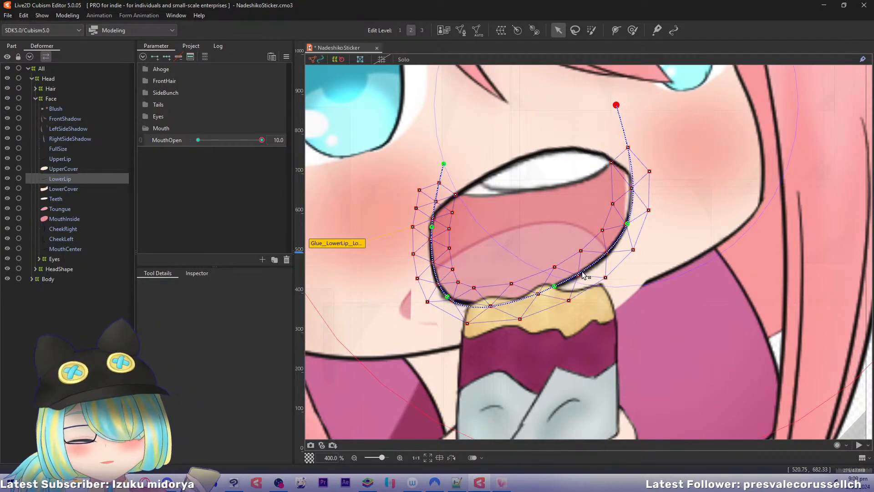
# Add a path point on LowerLip's lower-right curve and reposition the right-side points to match the sketch up to the mouth corner.
pyautogui.click(615, 31)
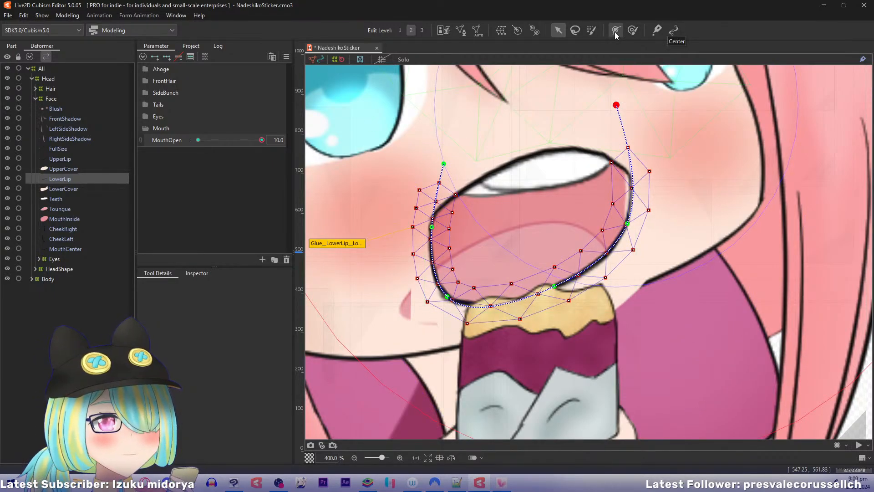
pyautogui.click(606, 254)
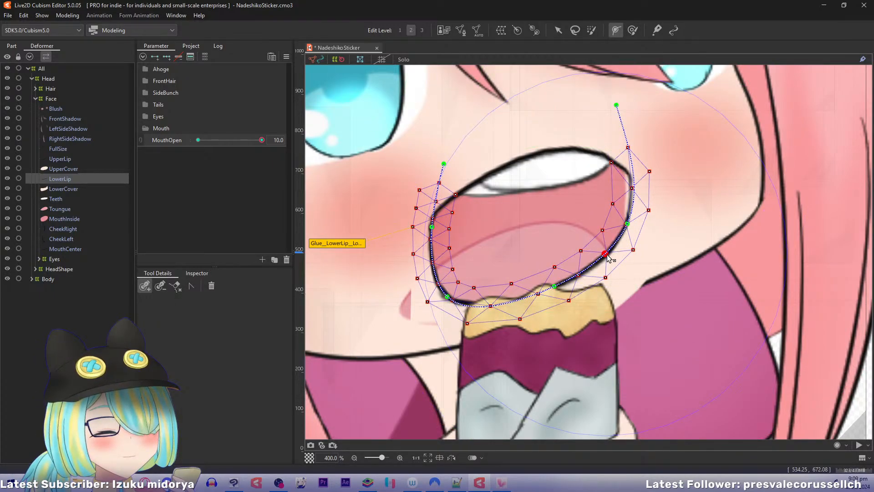
pyautogui.click(558, 30)
pyautogui.moveTo(630, 220); pyautogui.dragTo(625, 240)
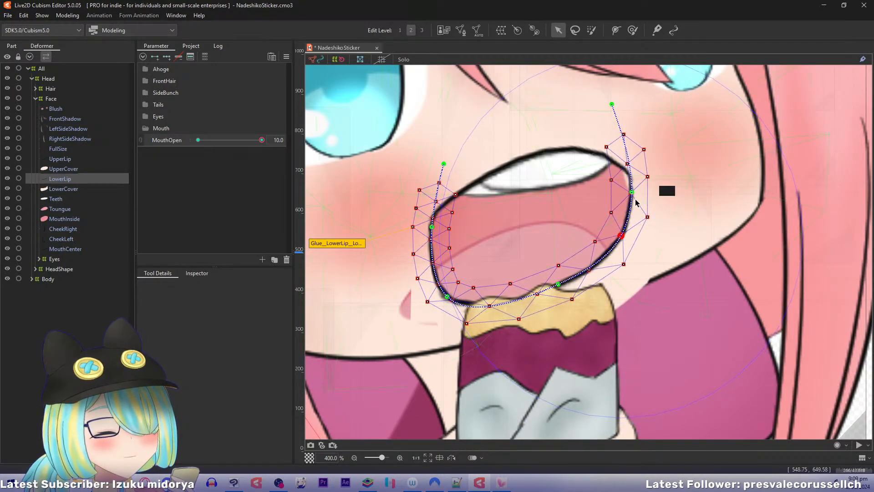
pyautogui.moveTo(631, 192); pyautogui.dragTo(630, 178)
pyautogui.moveTo(618, 104); pyautogui.dragTo(617, 102)
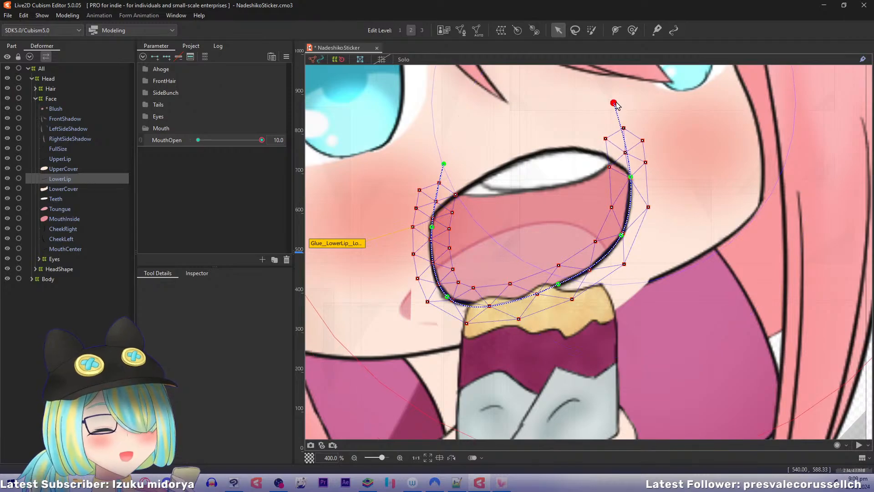
# At MouthOpen 10.0, bend both ends of UpperLip's deform path down around the mouth corners and test the lips through the opening motion.
pyautogui.moveTo(259, 140)
pyautogui.mouseDown()
pyautogui.moveTo(194, 143)
pyautogui.moveTo(275, 143)
pyautogui.mouseUp()
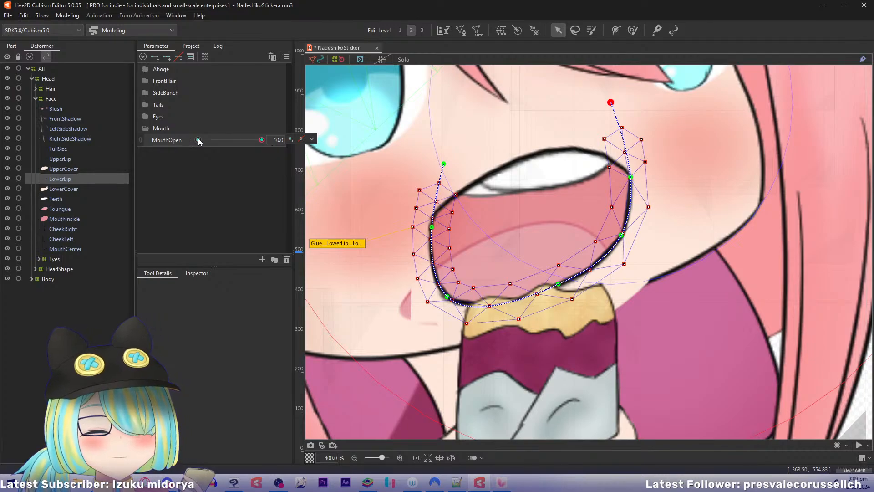
pyautogui.moveTo(255, 141); pyautogui.dragTo(280, 141)
pyautogui.click(75, 160)
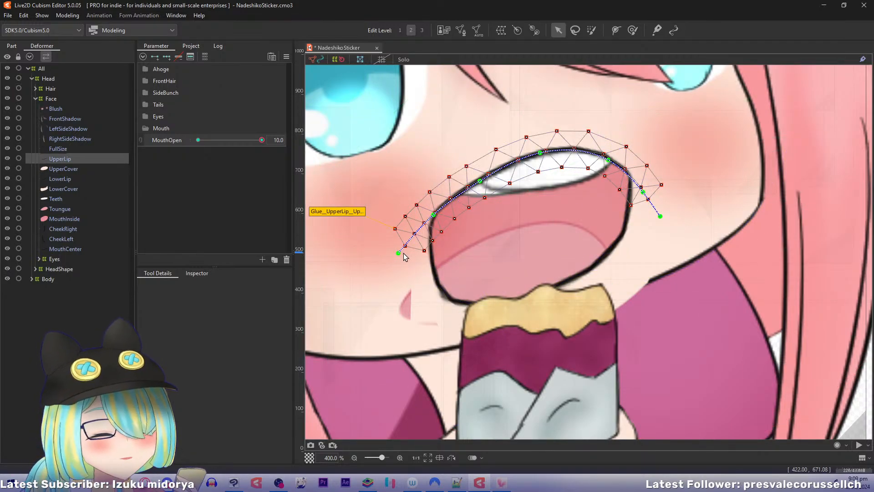
pyautogui.moveTo(399, 253); pyautogui.dragTo(424, 264)
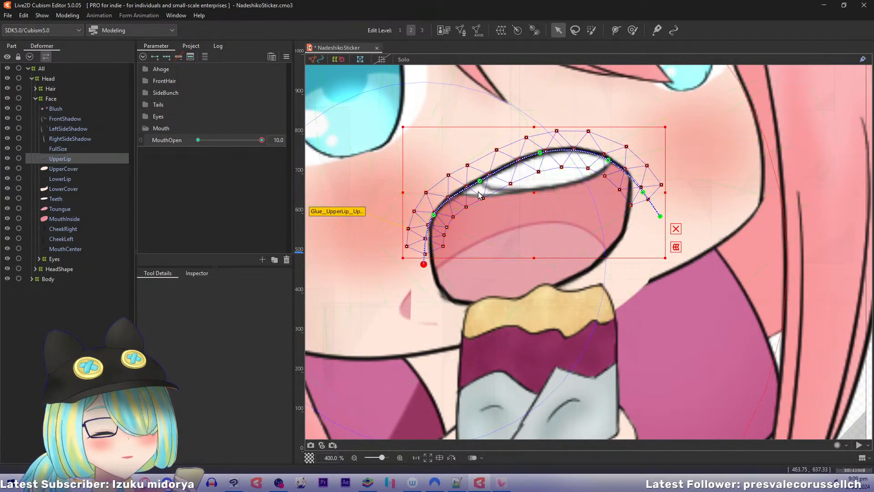
pyautogui.moveTo(660, 216); pyautogui.dragTo(649, 225)
pyautogui.moveTo(642, 193); pyautogui.dragTo(642, 194)
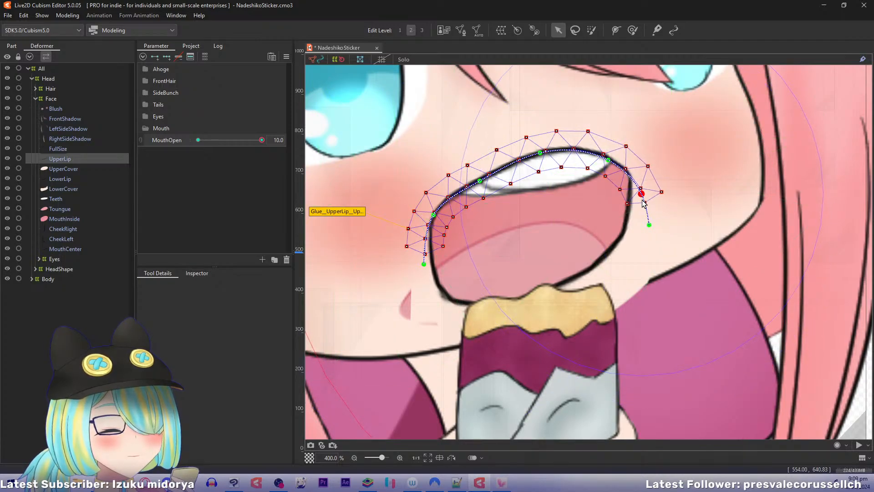
pyautogui.moveTo(253, 141); pyautogui.dragTo(278, 141)
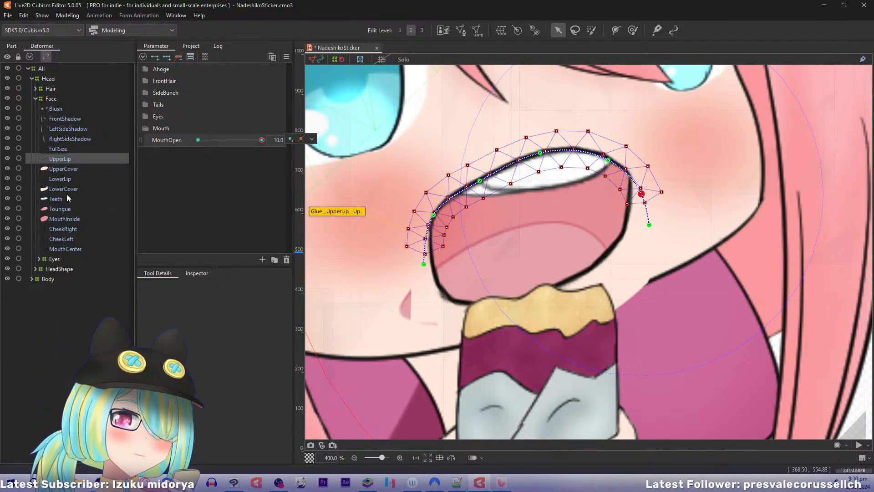
pyautogui.click(257, 140)
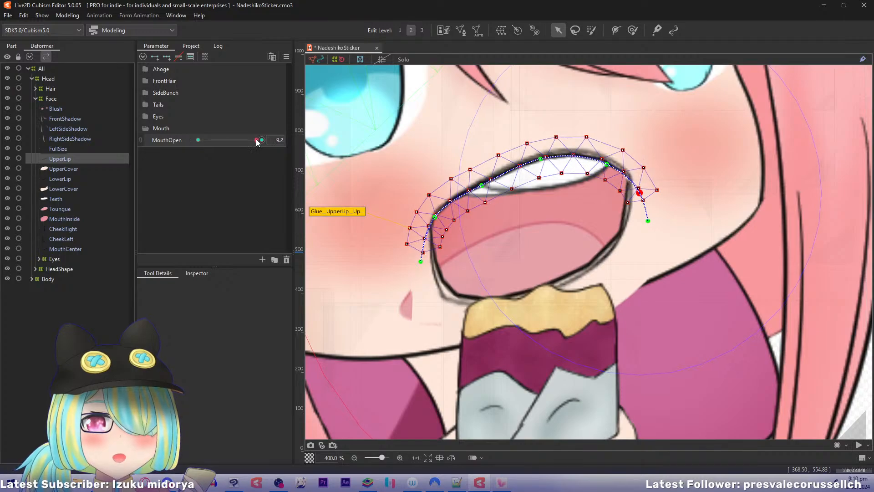
pyautogui.moveTo(257, 141)
pyautogui.mouseDown()
pyautogui.moveTo(242, 141)
pyautogui.moveTo(266, 141)
pyautogui.mouseUp()
pyautogui.moveTo(275, 142)
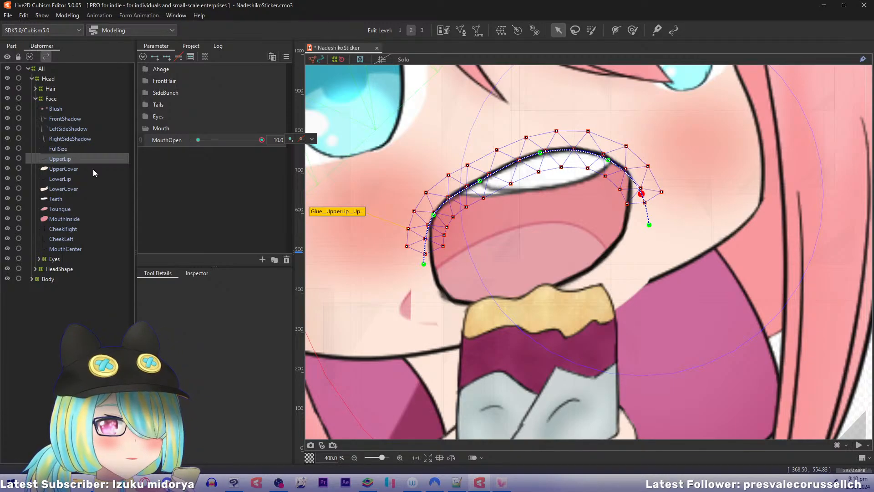
# Create a warp deformer named Mouth as the parent of all mouth objects from FullSize through MouthInside.
pyautogui.click(64, 149)
pyautogui.keyDown('shift'); pyautogui.click(65, 219); pyautogui.keyUp('shift')
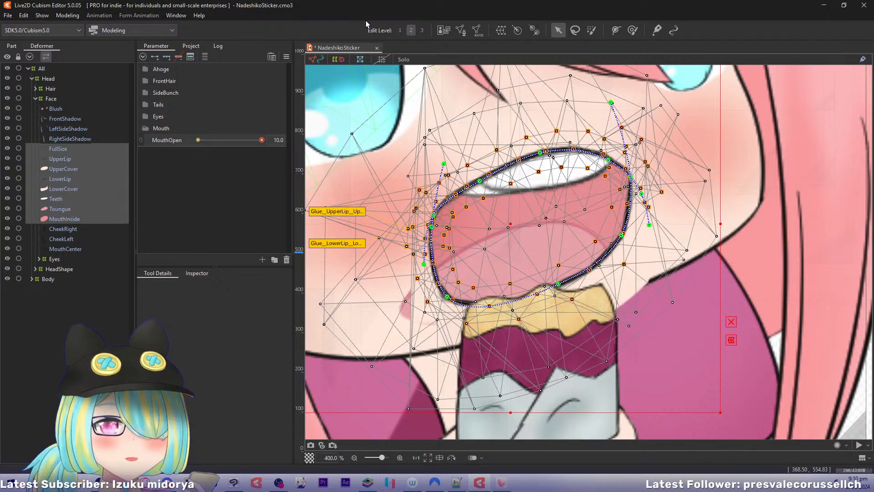
pyautogui.click(500, 31)
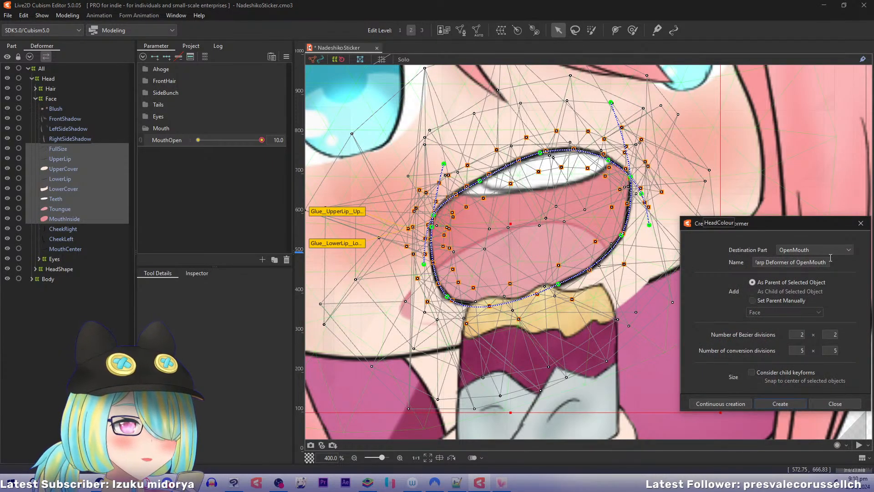
pyautogui.tripleClick(761, 261)
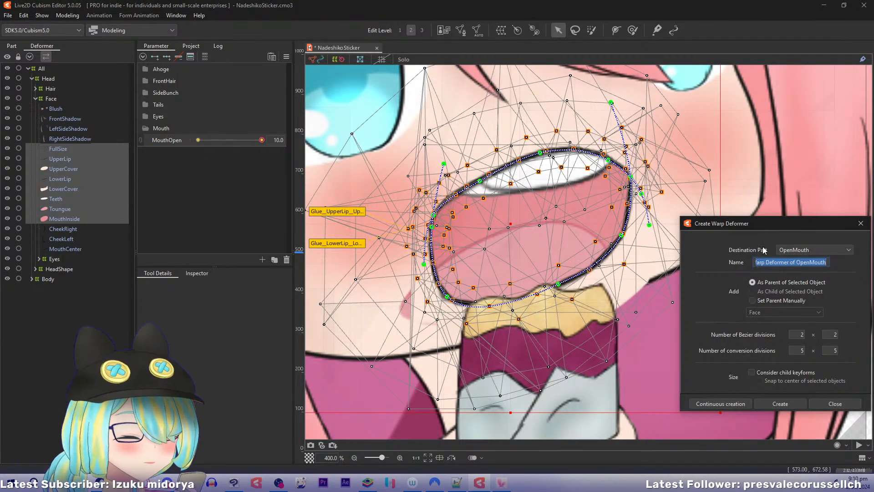
pyautogui.write('Mouth')
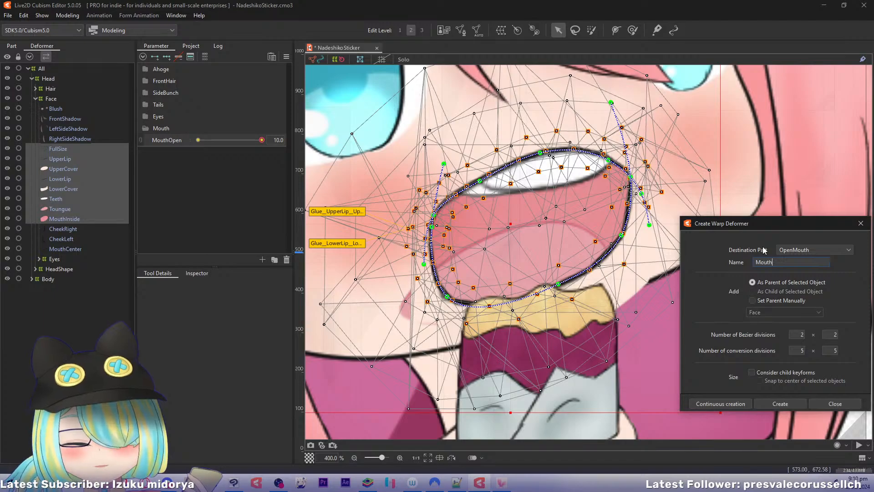
pyautogui.click(720, 403)
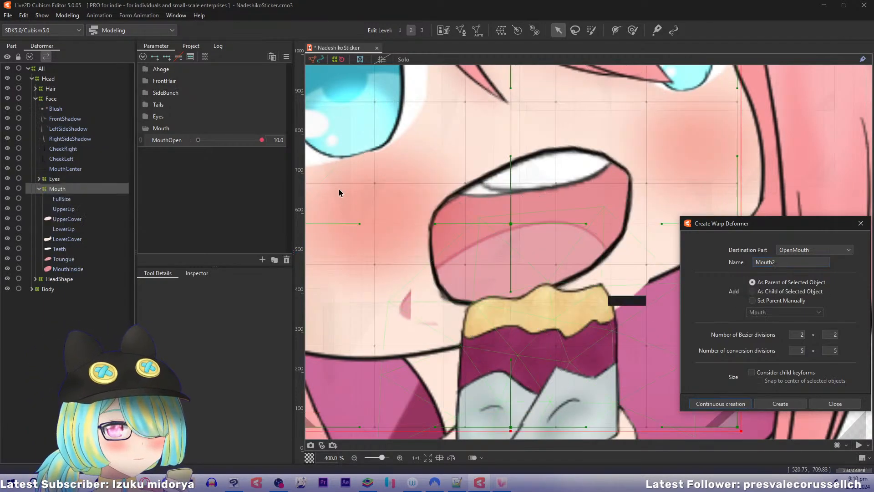
# Place MouthCenter, CheekLeft and CheekRight inside the Mouth deformer.
pyautogui.click(68, 198)
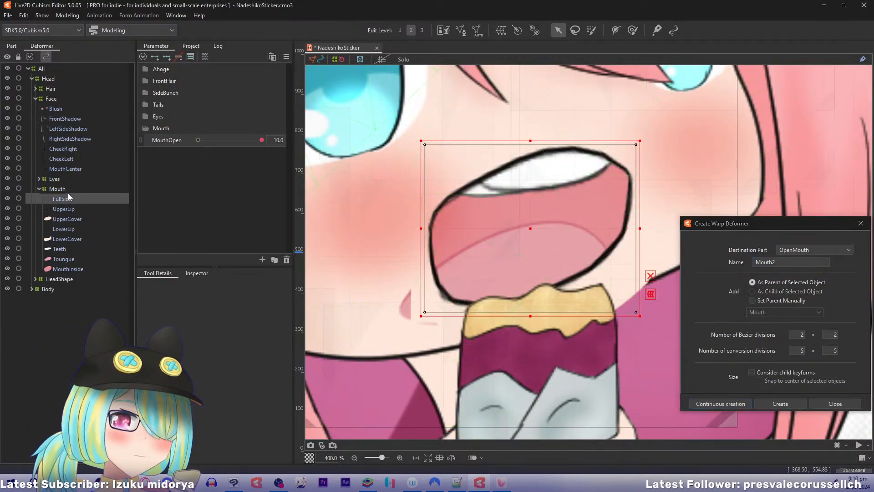
pyautogui.click(77, 171)
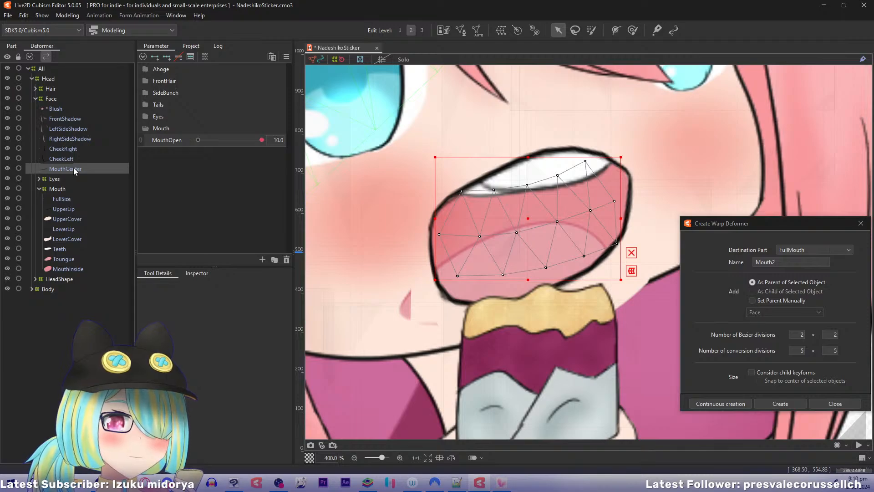
pyautogui.moveTo(74, 171)
pyautogui.mouseDown()
pyautogui.moveTo(68, 186)
pyautogui.moveTo(63, 181)
pyautogui.mouseUp()
pyautogui.click(72, 159)
pyautogui.keyDown('ctrl'); pyautogui.click(71, 150); pyautogui.keyUp('ctrl')
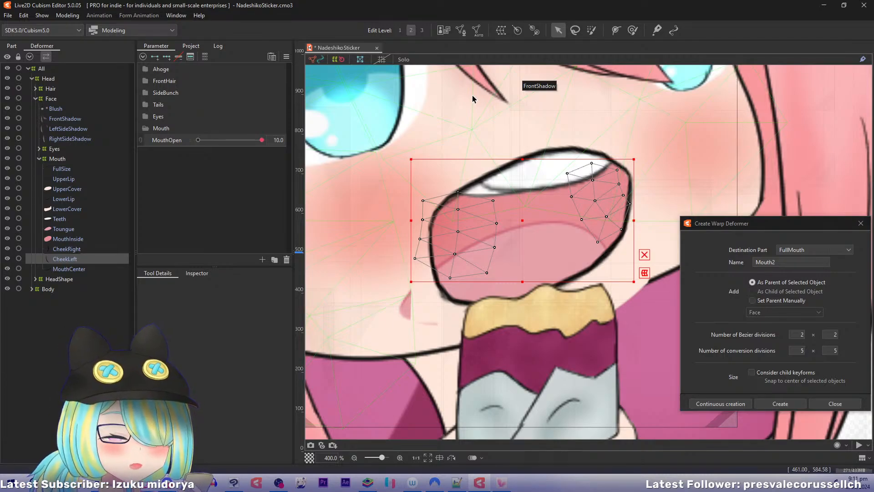
# Create a warp deformer named Teeth as the parent of the Teeth mesh and add two MouthOpen keys to it.
pyautogui.click(59, 219)
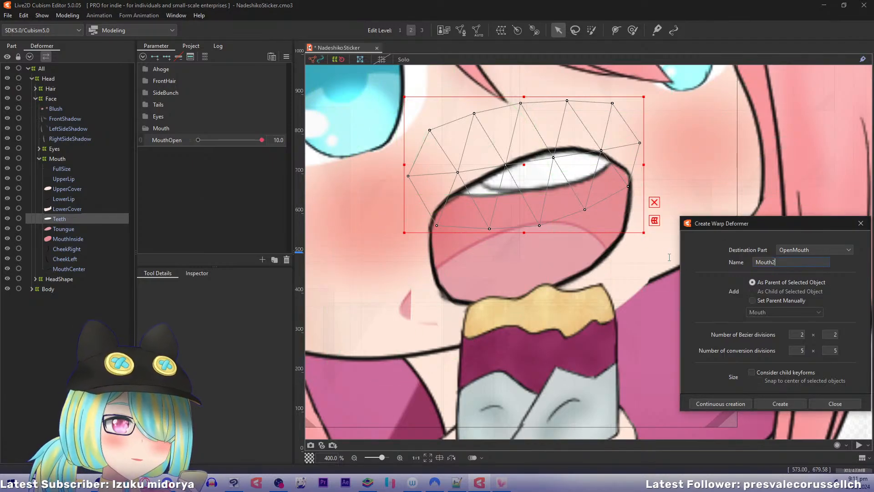
pyautogui.moveTo(779, 261); pyautogui.dragTo(701, 257)
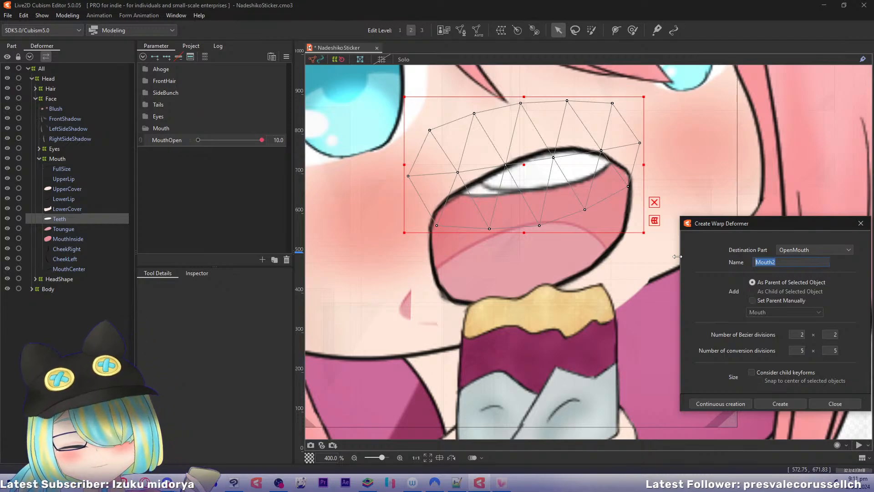
pyautogui.write('Teeth')
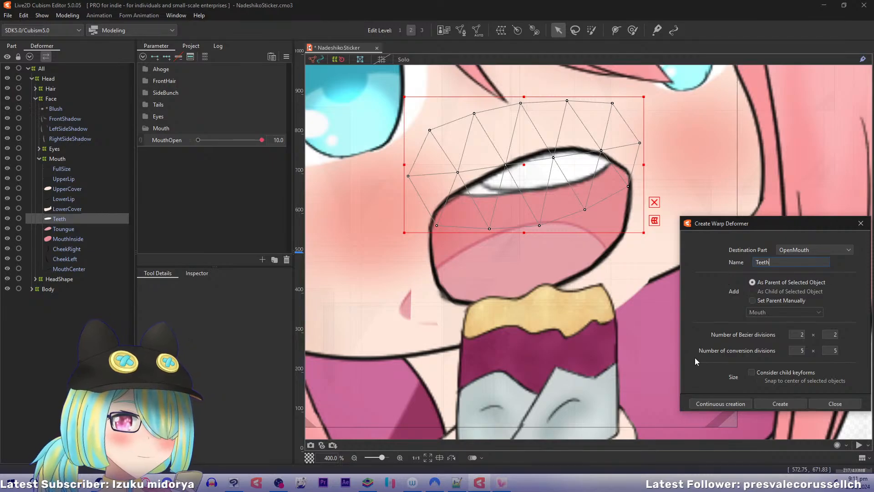
pyautogui.click(714, 403)
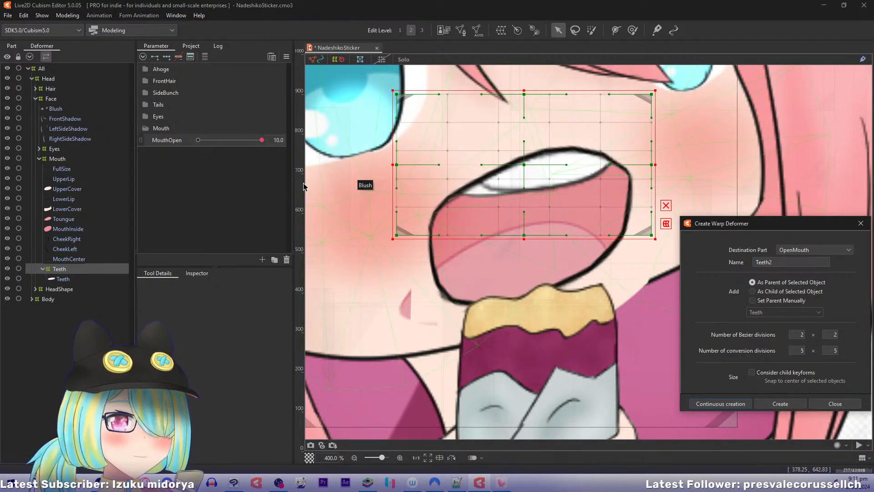
pyautogui.click(154, 58)
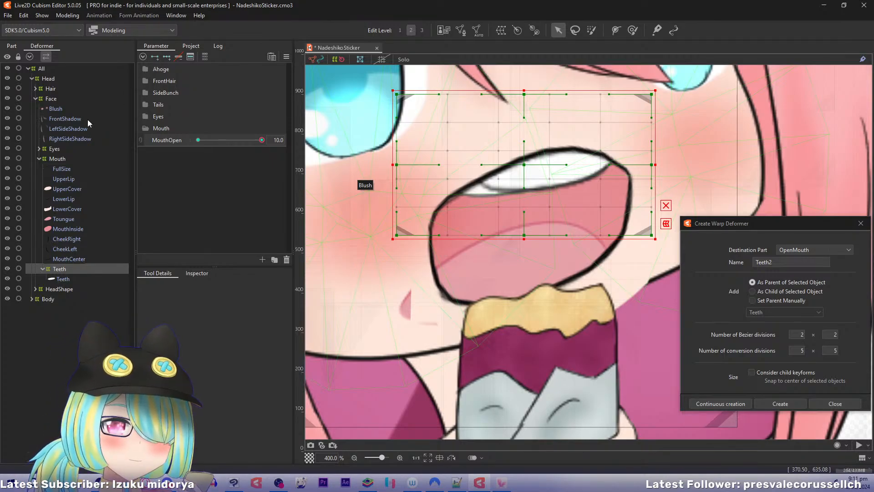
# Isolate the Teeth mesh and its deformer in solo view and select the Teeth deformer at MouthOpen 0.0.
pyautogui.click(65, 280)
pyautogui.press('s')
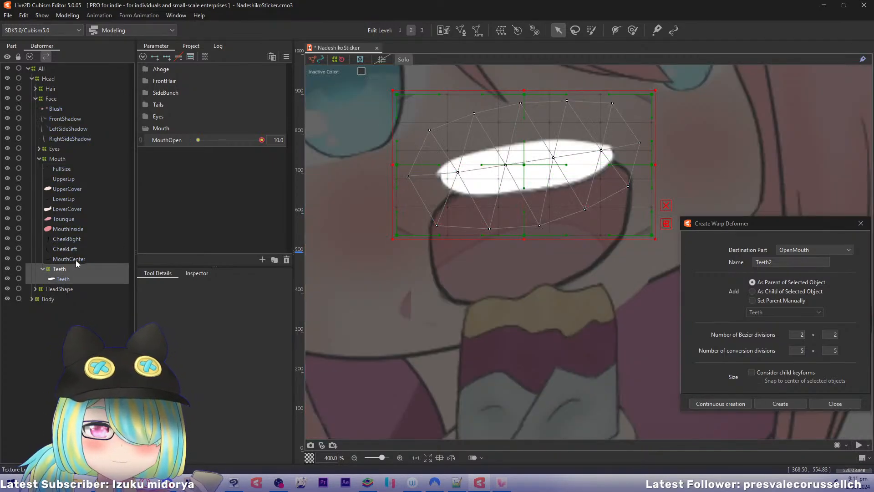
pyautogui.moveTo(260, 142); pyautogui.dragTo(188, 143)
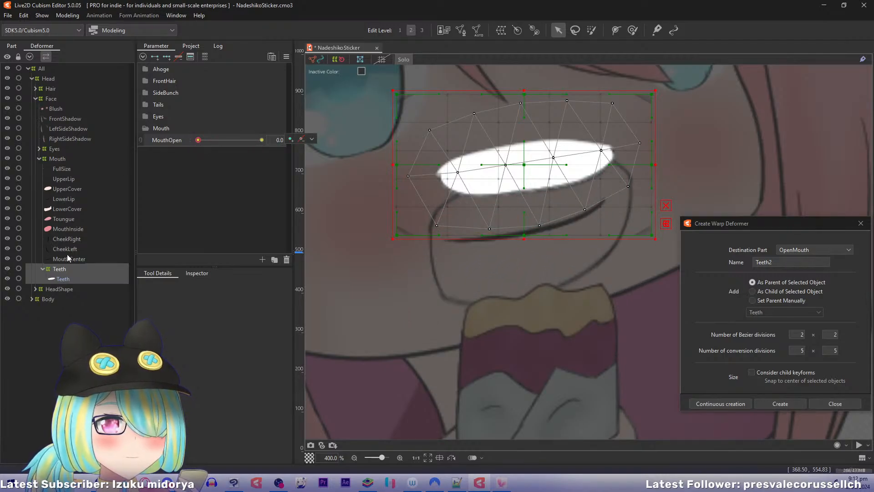
pyautogui.click(67, 269)
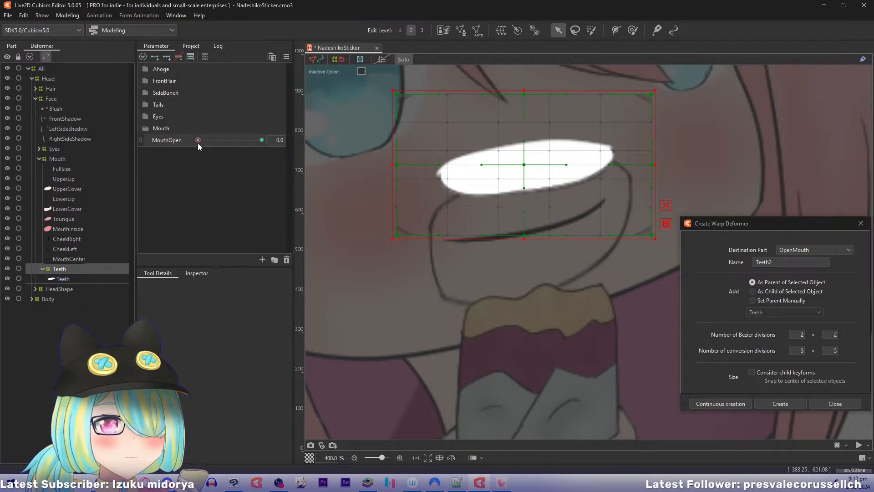
pyautogui.moveTo(198, 141); pyautogui.dragTo(146, 153)
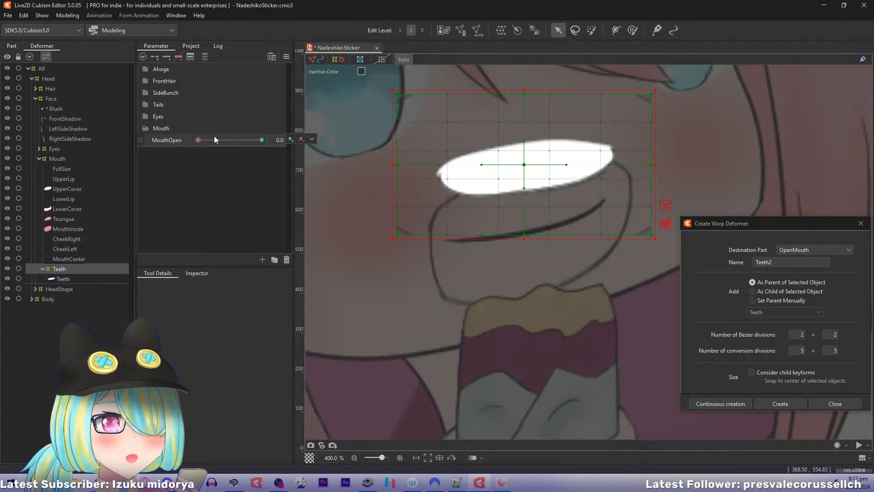
pyautogui.click(311, 140)
pyautogui.click(287, 57)
pyautogui.click(355, 97)
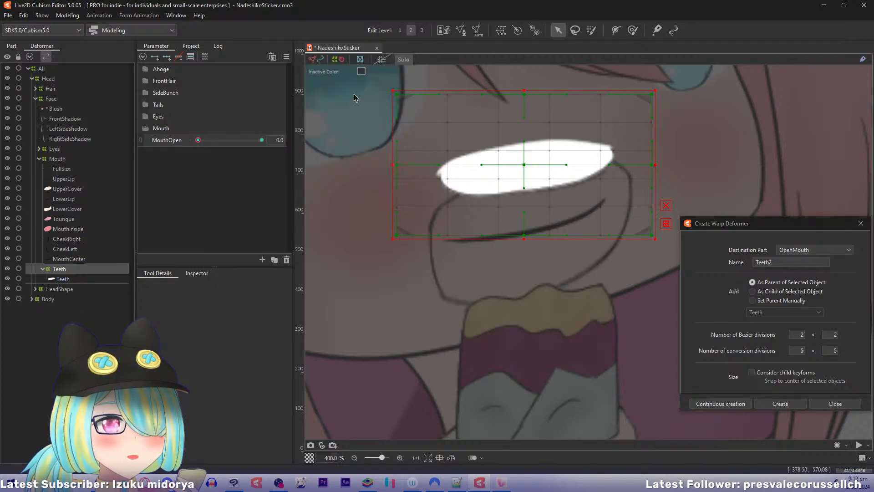
# At MouthOpen 0.0, move the Teeth deformer down and bend its right side and bottom edge upward so the teeth become narrower and tilted.
pyautogui.moveTo(524, 165); pyautogui.dragTo(525, 222)
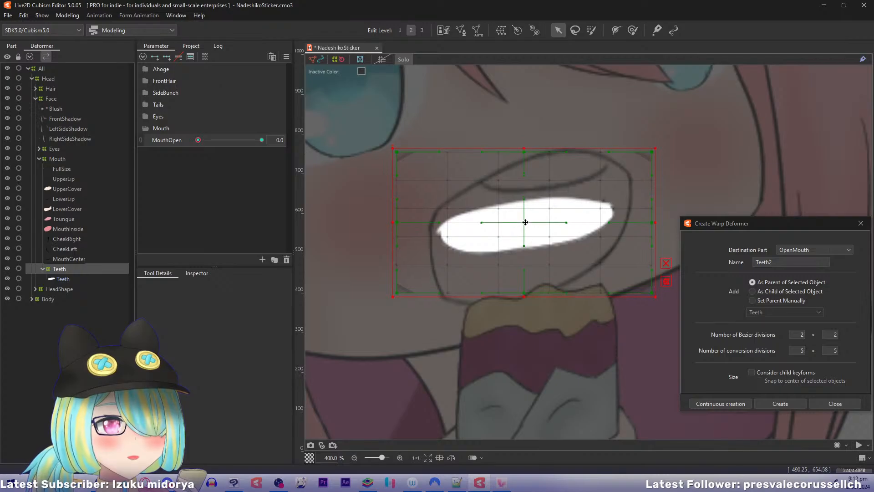
pyautogui.moveTo(653, 223); pyautogui.dragTo(640, 192)
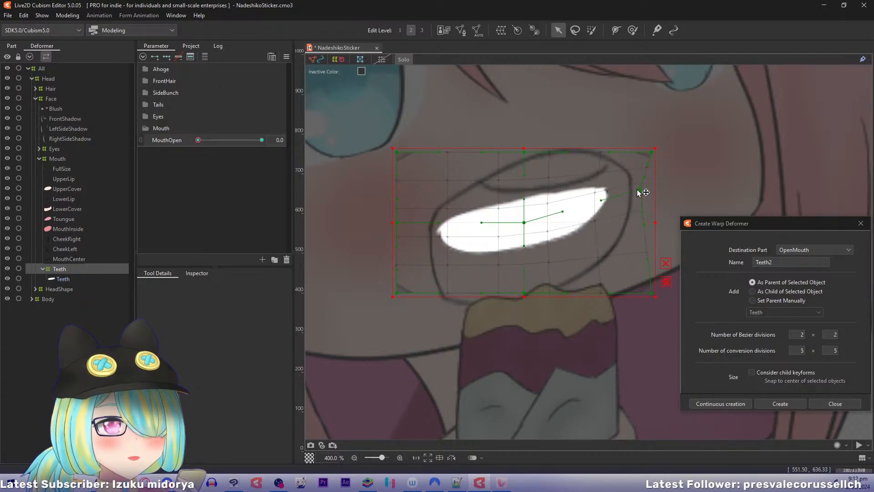
pyautogui.click(524, 222)
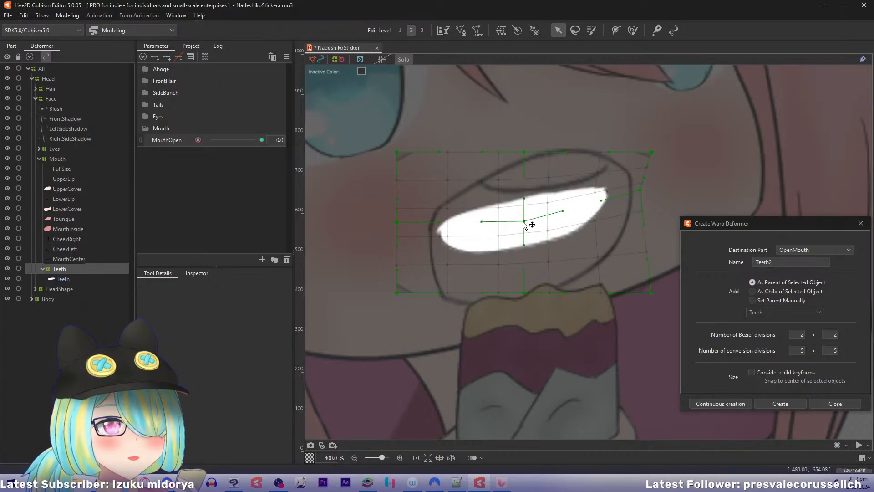
pyautogui.moveTo(526, 294); pyautogui.dragTo(535, 268)
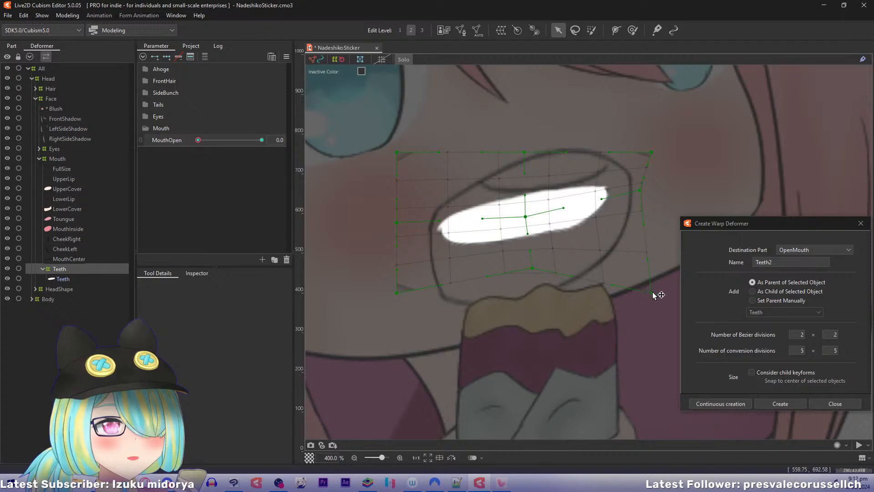
pyautogui.moveTo(654, 295); pyautogui.dragTo(644, 244)
pyautogui.moveTo(396, 292); pyautogui.dragTo(395, 277)
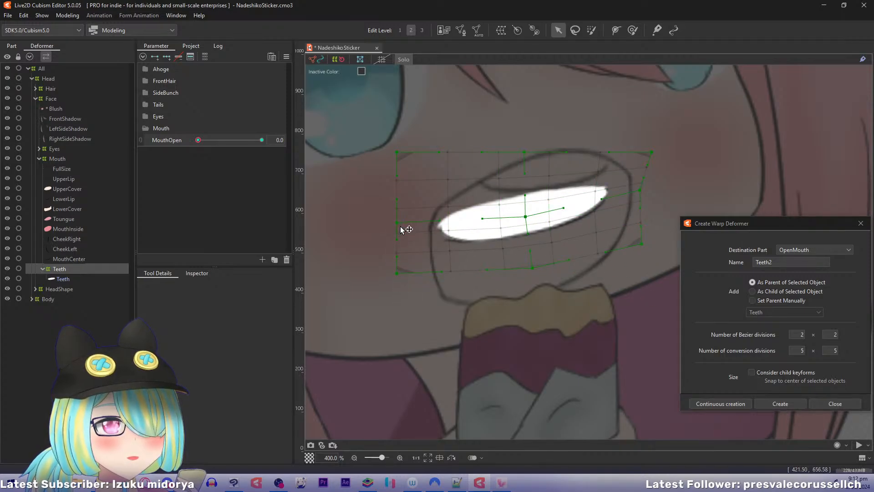
# Leave solo view, hide the FullSize sketch and check the mouth opening, leaving MouthOpen at 10.0.
pyautogui.moveTo(198, 140); pyautogui.dragTo(282, 152)
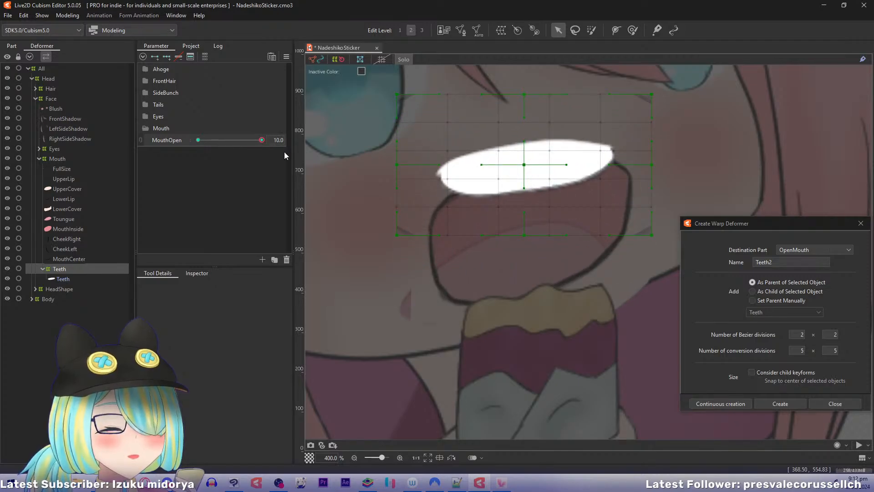
pyautogui.press('s')
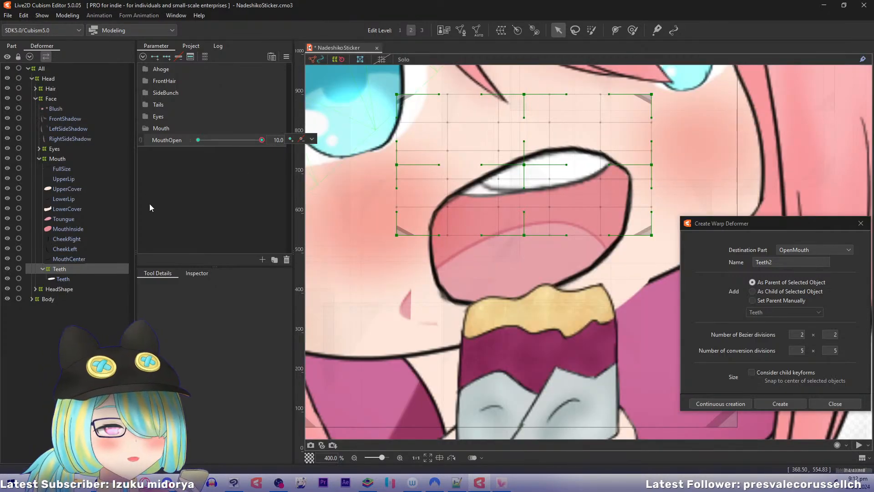
pyautogui.click(9, 168)
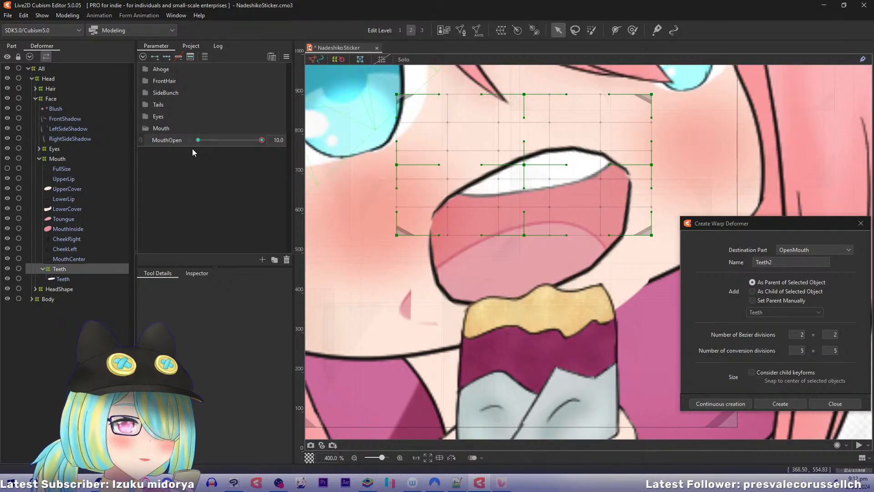
pyautogui.click(254, 140)
pyautogui.moveTo(254, 140); pyautogui.dragTo(271, 161)
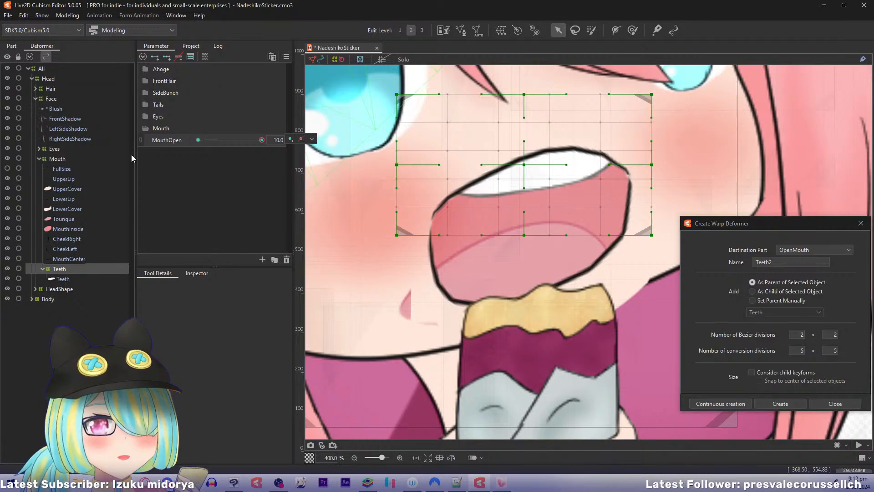
pyautogui.click(66, 179)
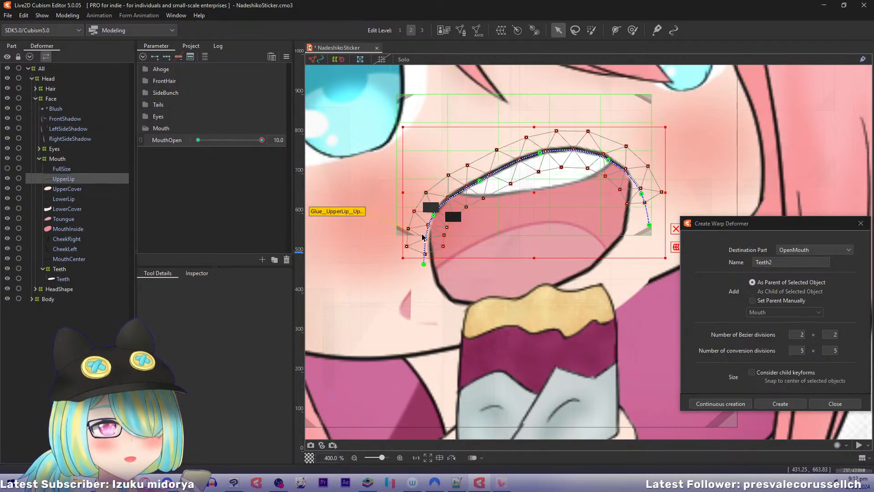
pyautogui.moveTo(435, 215); pyautogui.dragTo(432, 219)
pyautogui.hotkey('ctrl', 'z')
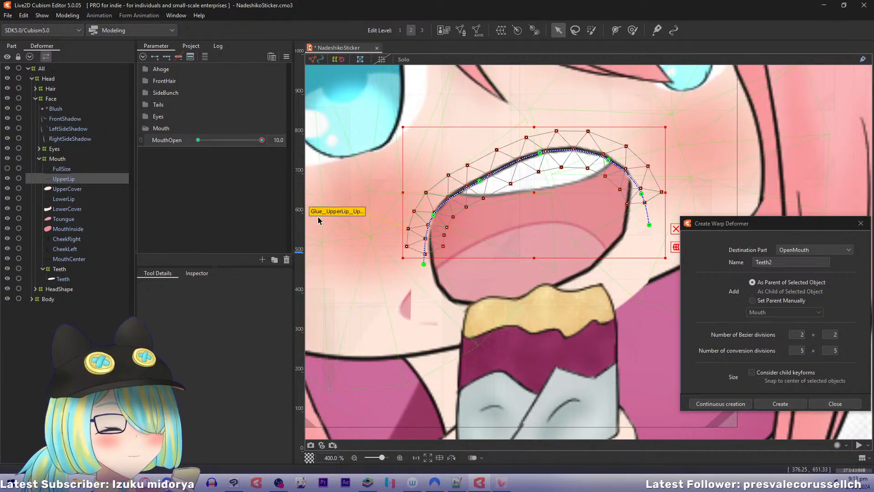
pyautogui.moveTo(635, 182); pyautogui.dragTo(574, 205)
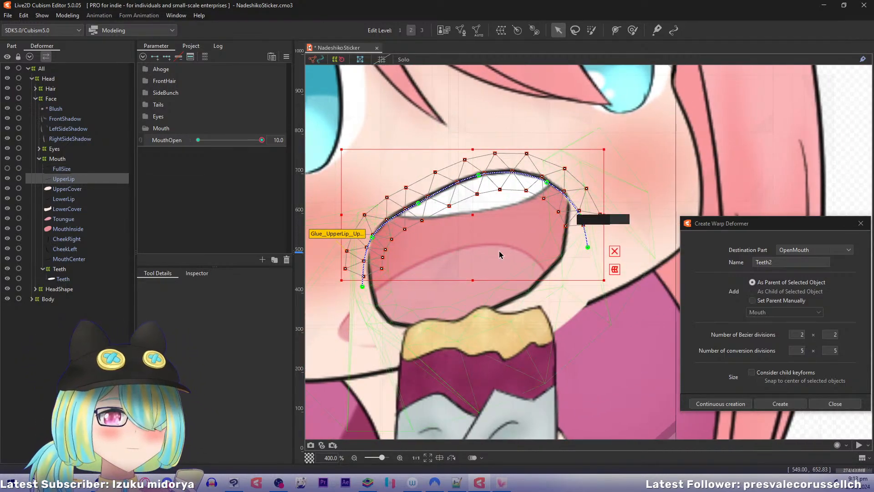
# Clip the Toungue and Teeth meshes to the mouth interior by setting their clipping ID to MouthInside.
pyautogui.click(63, 218)
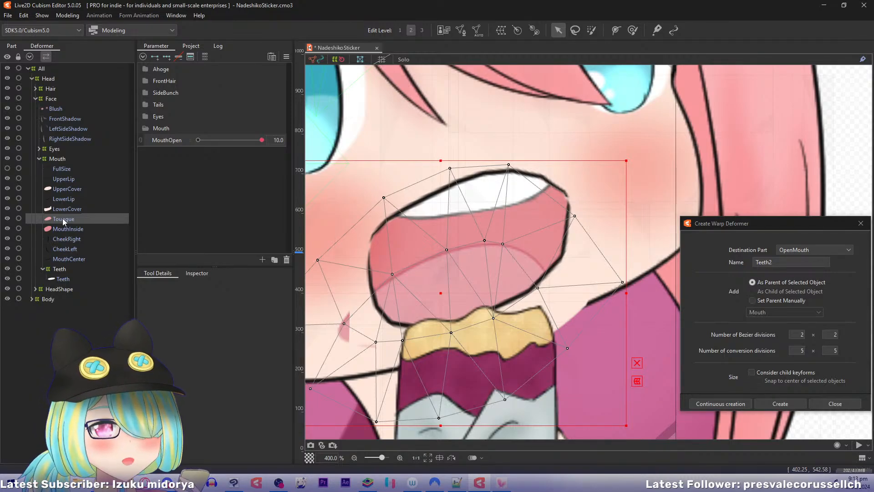
pyautogui.click(196, 273)
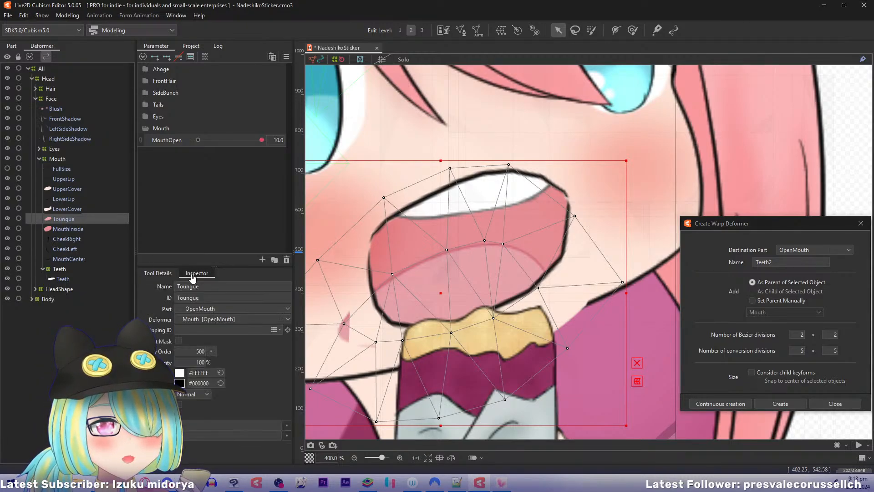
pyautogui.click(86, 230)
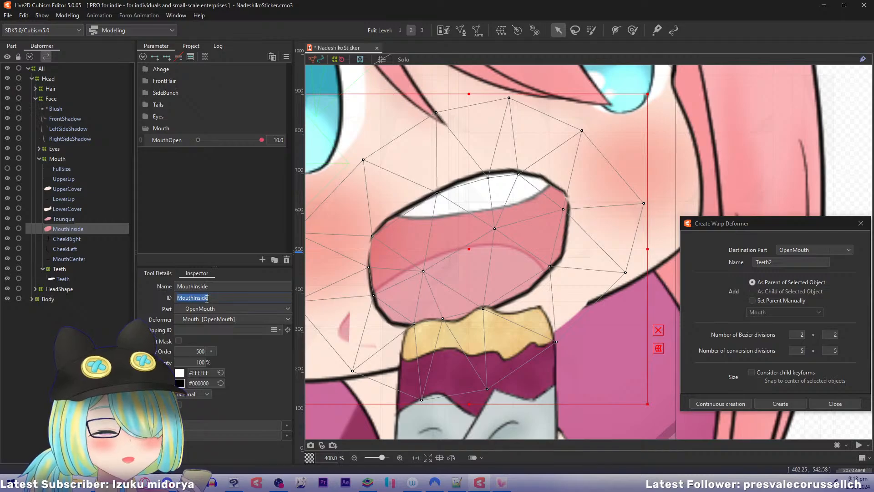
pyautogui.click(79, 219)
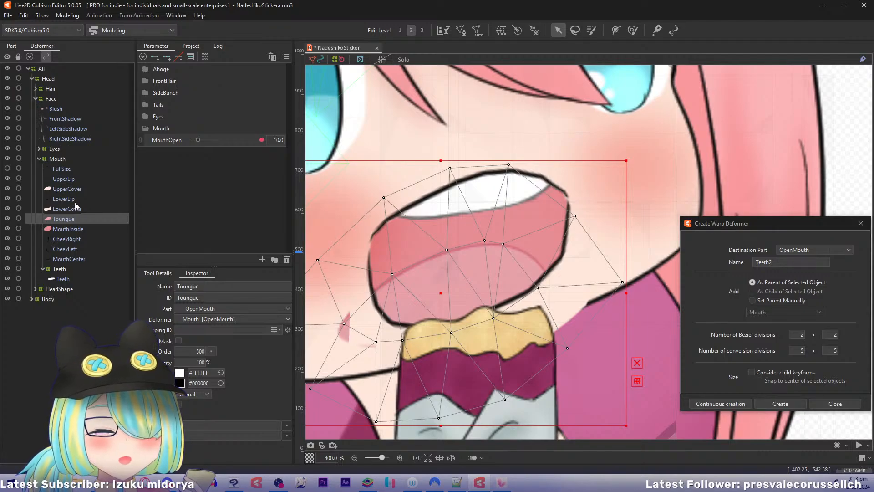
pyautogui.keyDown('ctrl'); pyautogui.click(75, 279); pyautogui.keyUp('ctrl')
pyautogui.click(196, 330)
pyautogui.write('MouthInside')
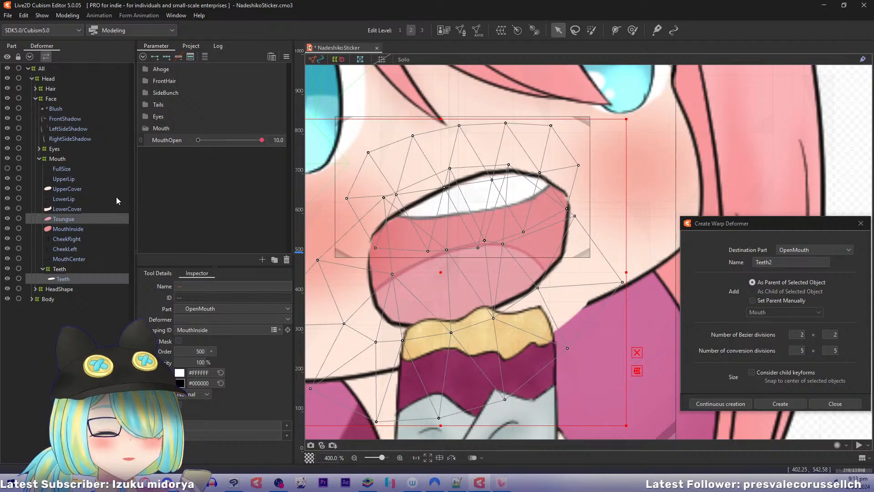
# Set the clipping ID of the UpperCover and LowerCover meshes to the HeadColour mesh's ID.
pyautogui.click(35, 287)
pyautogui.click(35, 289)
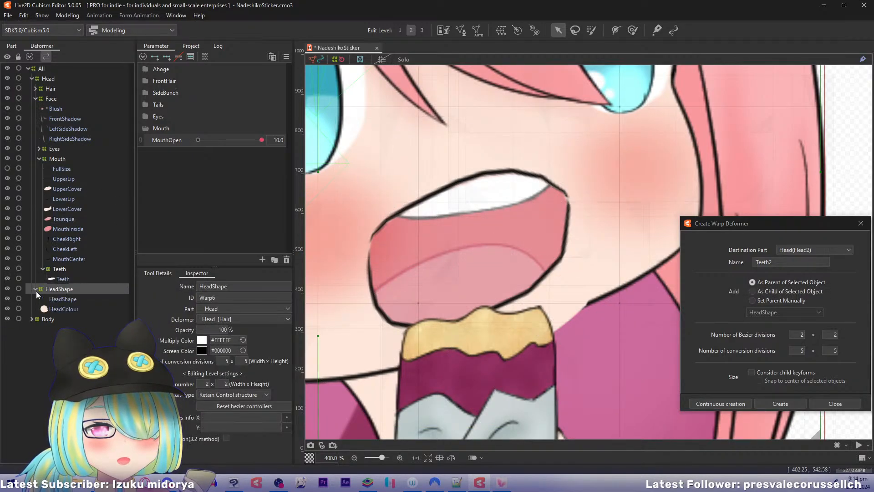
pyautogui.click(58, 308)
pyautogui.doubleClick(201, 297)
pyautogui.hotkey('ctrl', 'c')
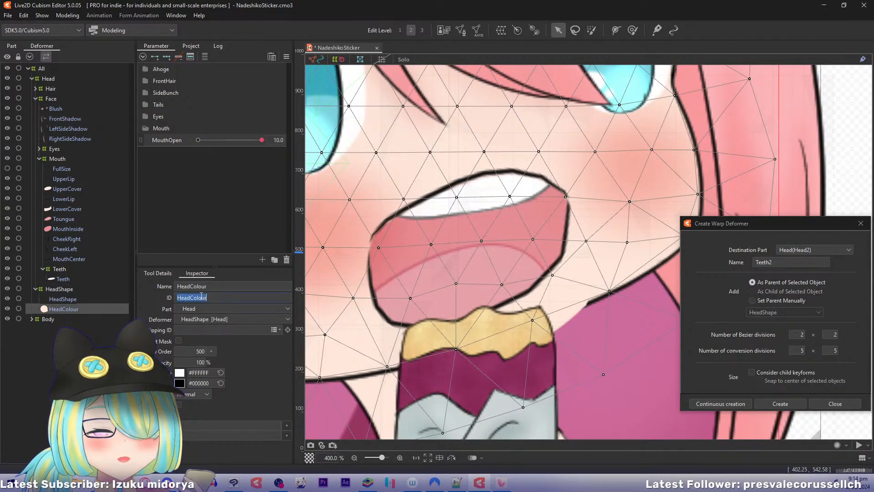
pyautogui.click(67, 188)
pyautogui.keyDown('ctrl'); pyautogui.click(67, 208); pyautogui.keyUp('ctrl')
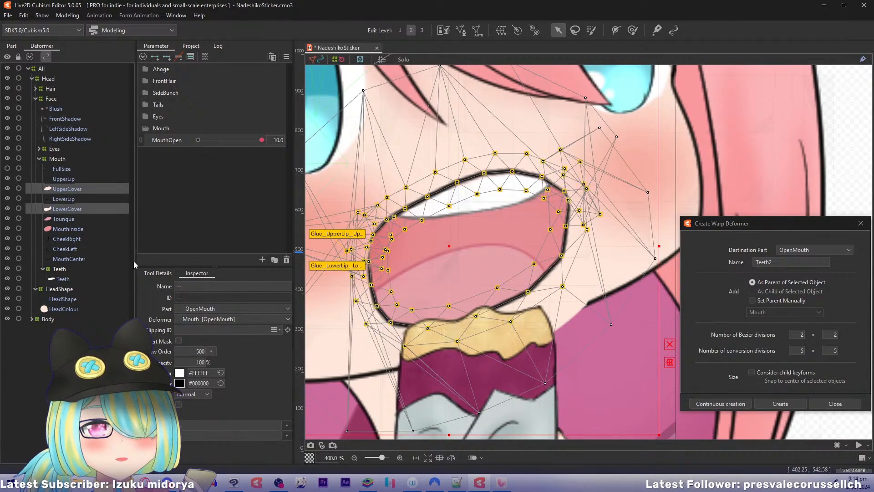
pyautogui.click(191, 329)
pyautogui.hotkey('ctrl', 'v')
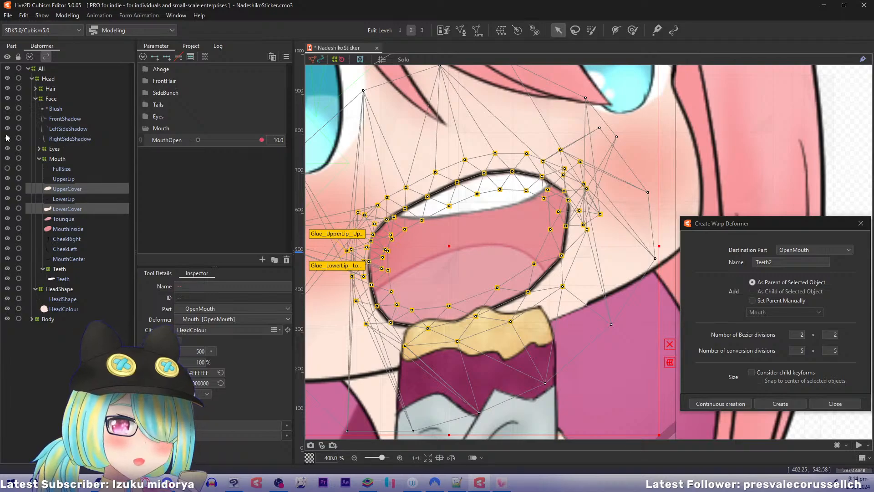
# Show the part hierarchy with deformers filtered out and collapse all its folders.
pyautogui.click(21, 47)
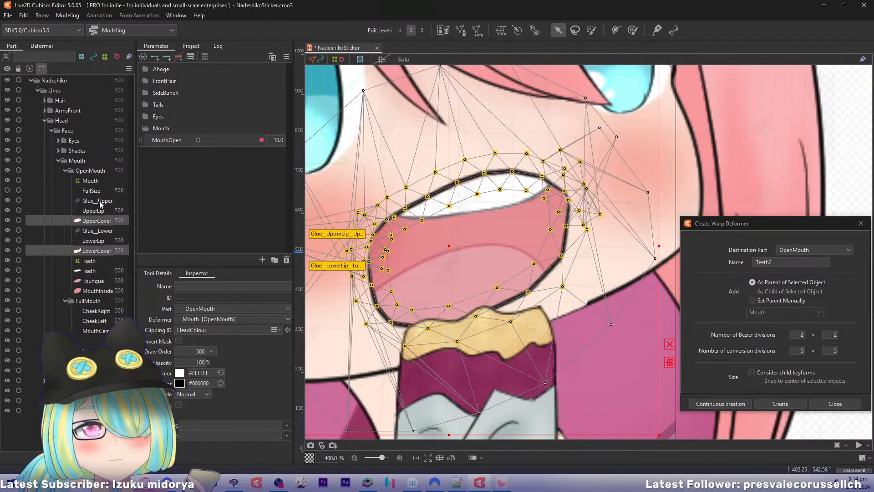
pyautogui.click(95, 56)
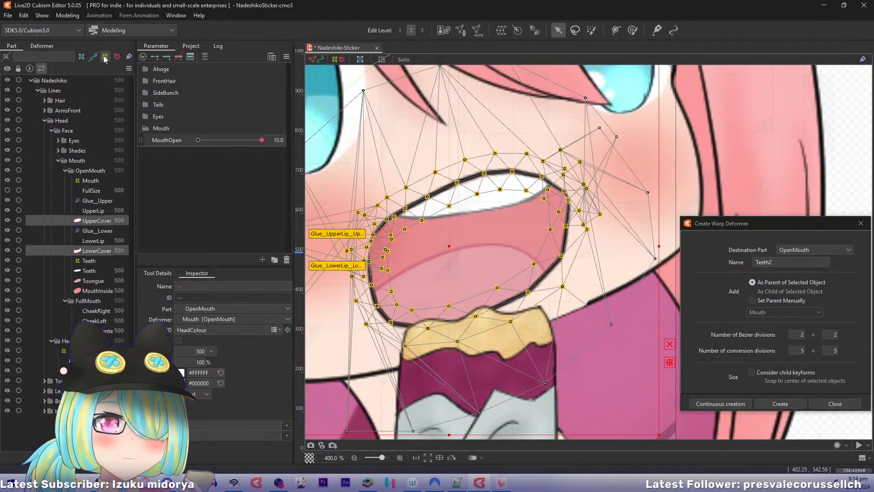
pyautogui.click(28, 68)
pyautogui.click(28, 68)
pyautogui.click(28, 69)
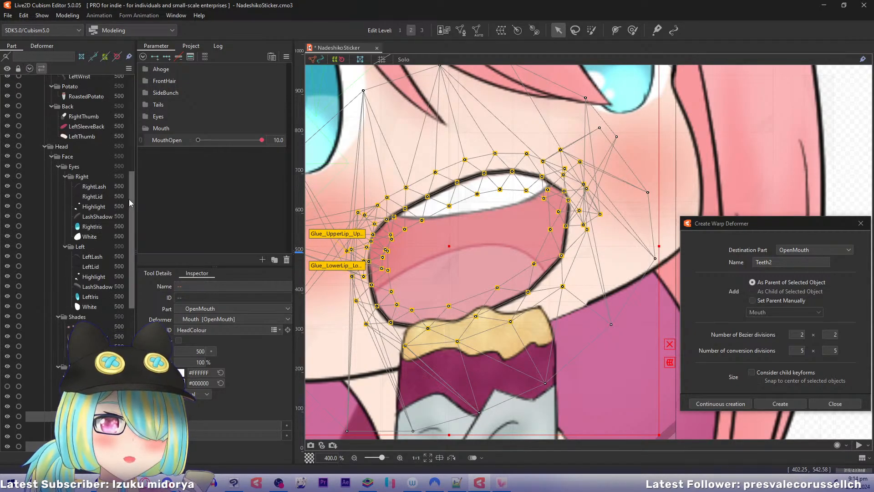
pyautogui.moveTo(131, 203); pyautogui.dragTo(131, 346)
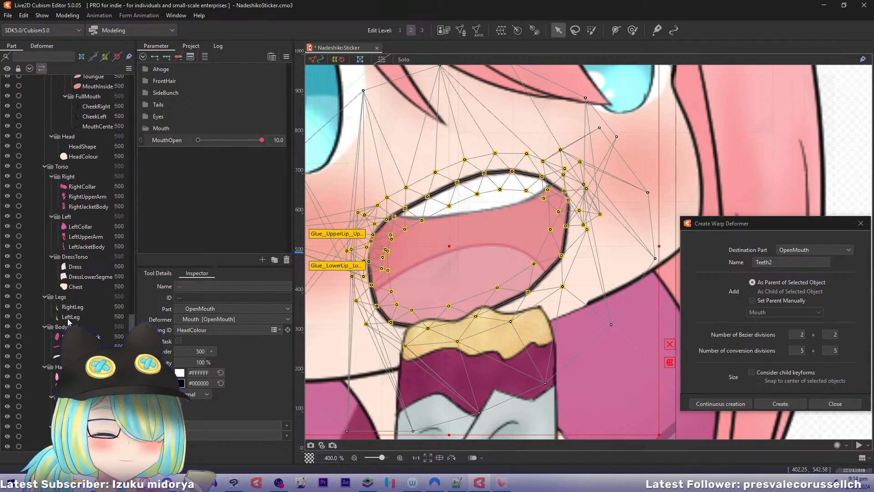
pyautogui.scroll(10, 128, 248)
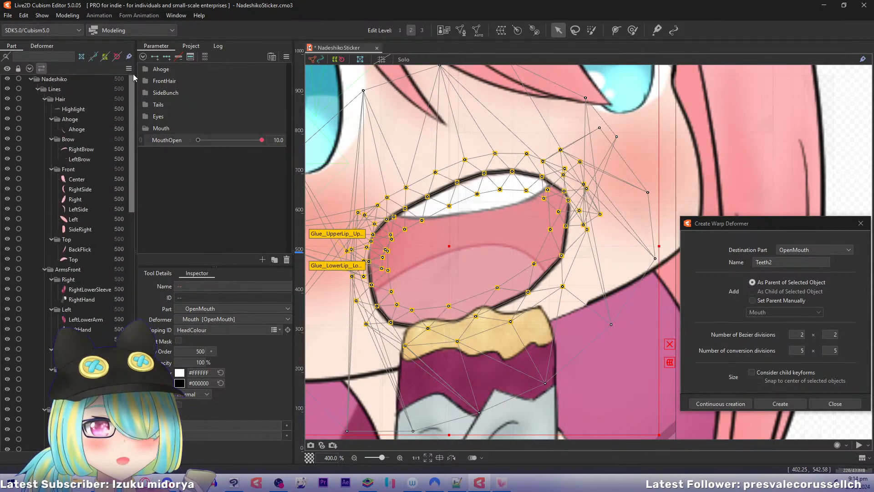
pyautogui.click(29, 68)
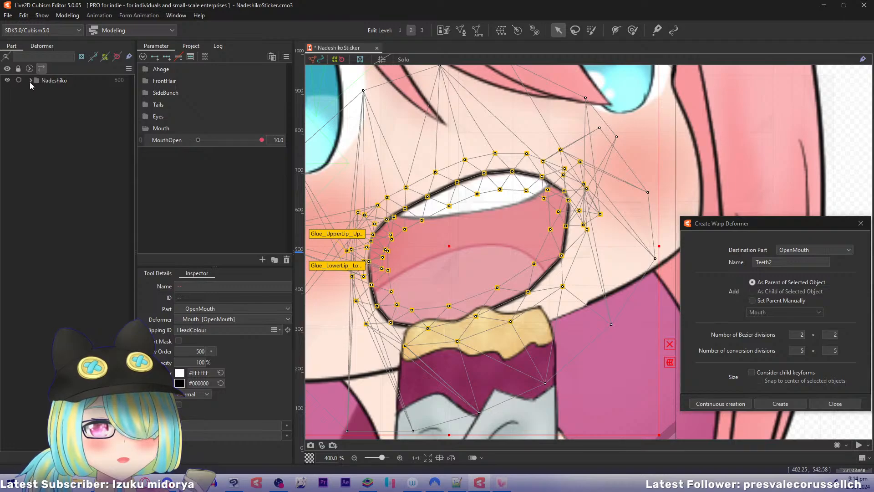
# Group the HairBack part inside Lines by draw order and set its draw order to 450.
pyautogui.click(30, 81)
pyautogui.click(37, 91)
pyautogui.click(56, 162)
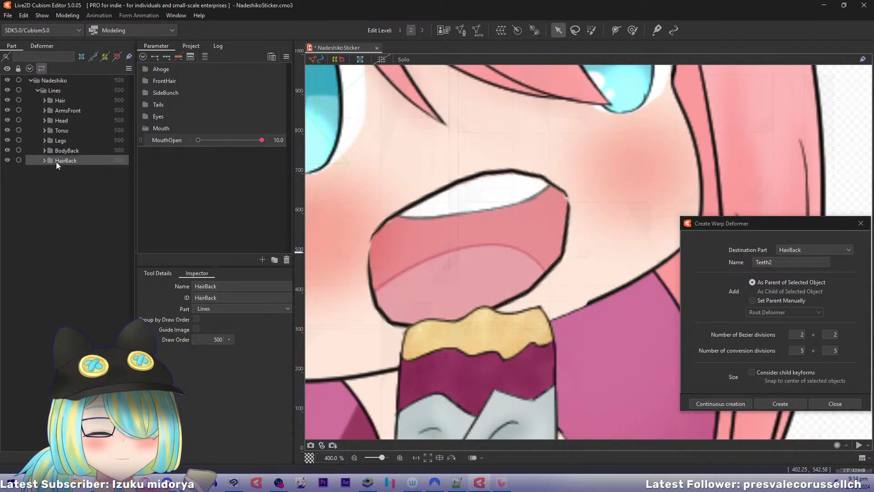
pyautogui.rightClick(56, 162)
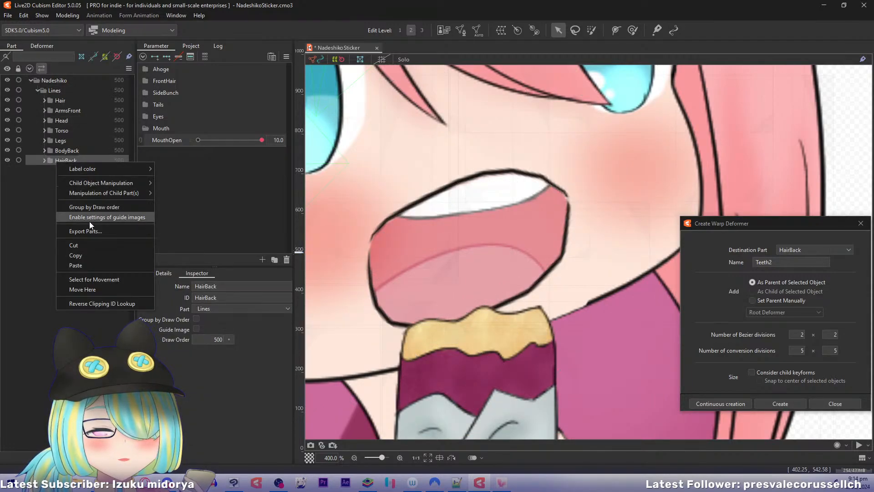
pyautogui.click(91, 205)
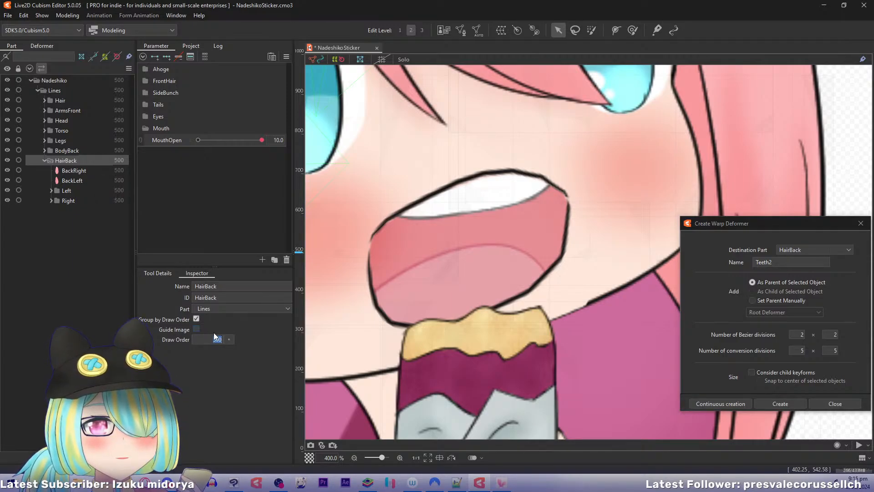
pyautogui.write('450')
pyautogui.press('Return')
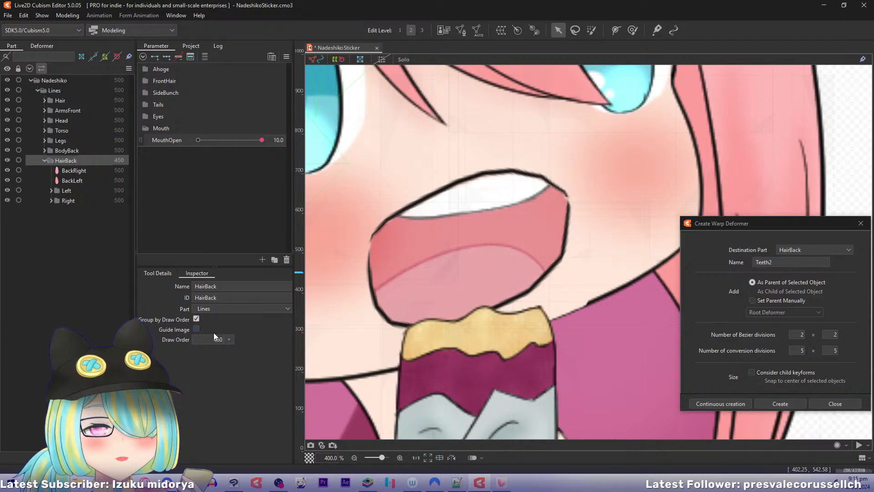
# Group the BodyBack part by draw order and set its draw order to 460.
pyautogui.click(69, 151)
pyautogui.rightClick(70, 150)
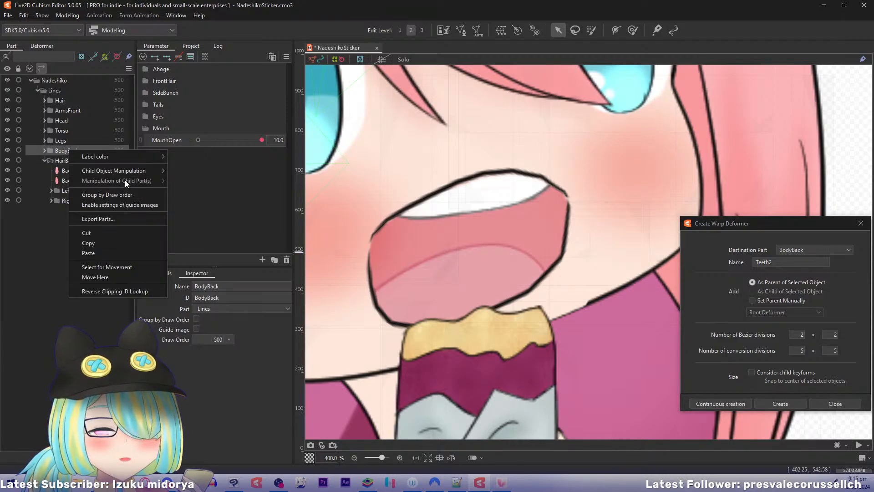
pyautogui.click(127, 194)
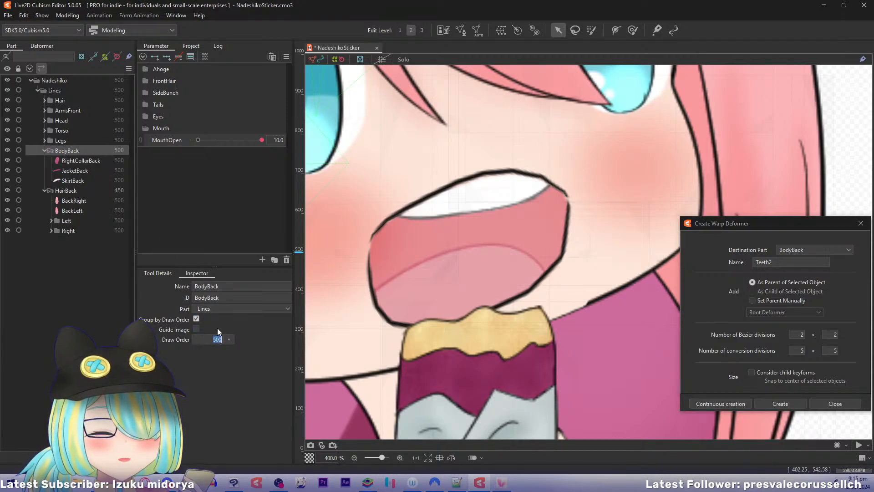
pyautogui.write('460')
pyautogui.press('Return')
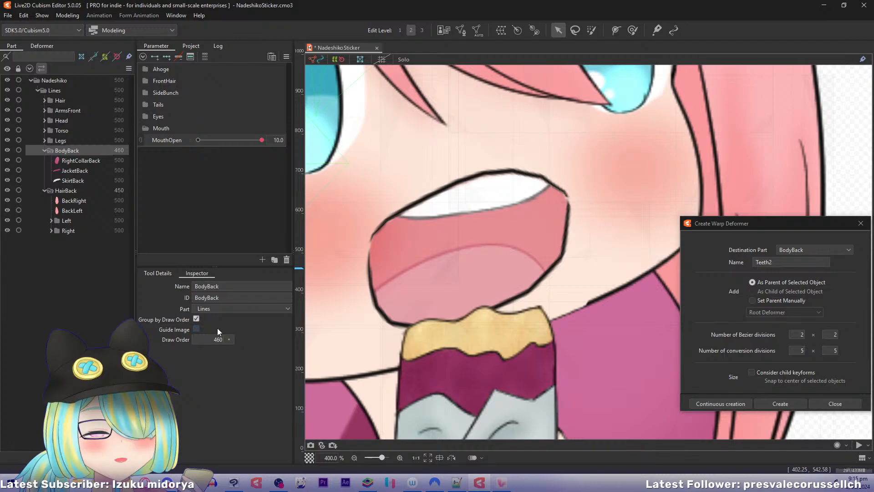
# Group the Legs part by draw order, set its draw order to 470 and check the whole character.
pyautogui.rightClick(60, 141)
pyautogui.click(109, 187)
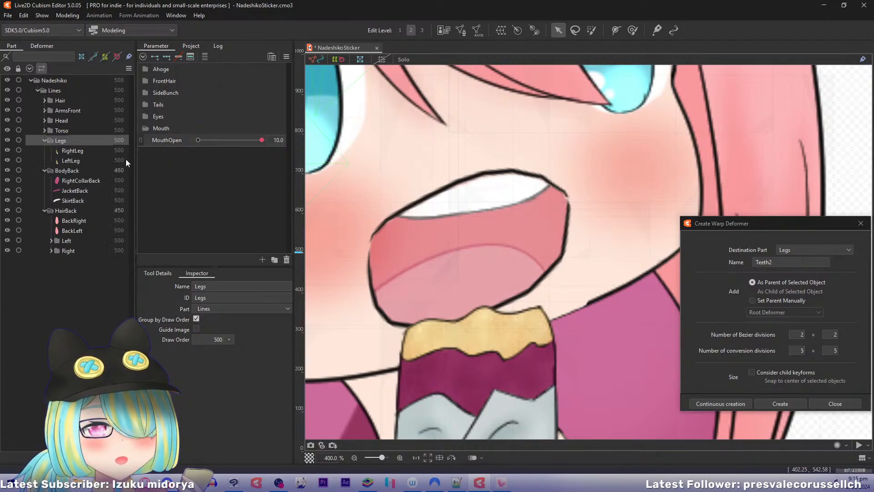
pyautogui.write('470')
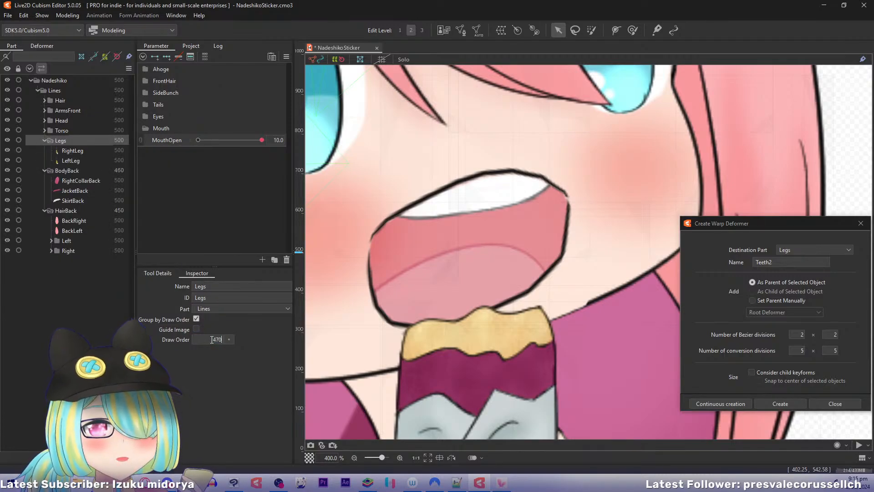
pyautogui.press('Return')
pyautogui.scroll(-10, 424, 207)
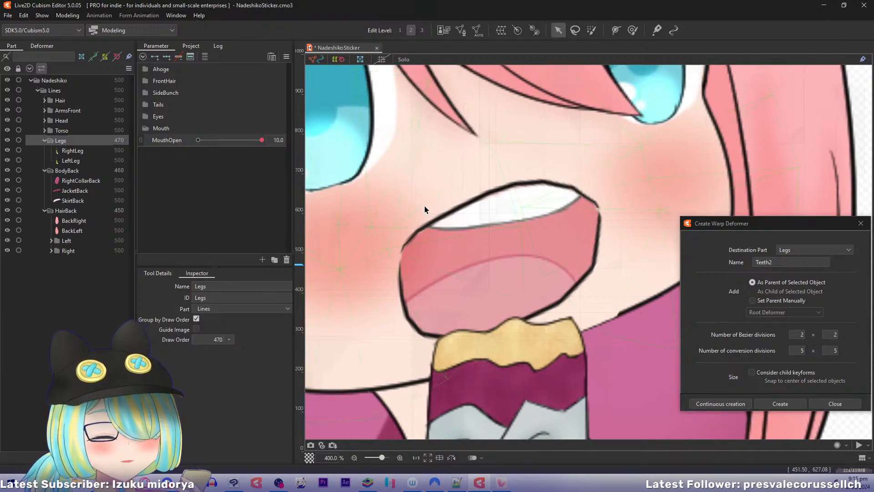
pyautogui.scroll(-5, 437, 209)
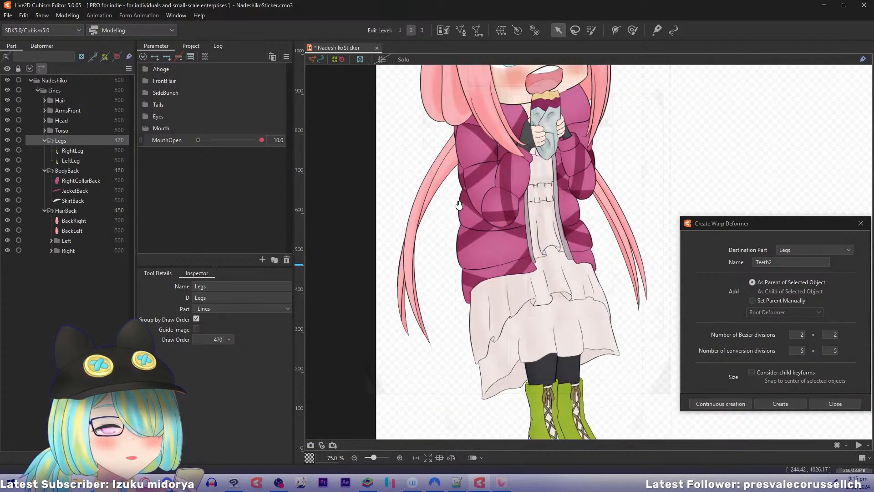
pyautogui.scroll(-2, 460, 209)
pyautogui.moveTo(463, 187); pyautogui.dragTo(436, 215)
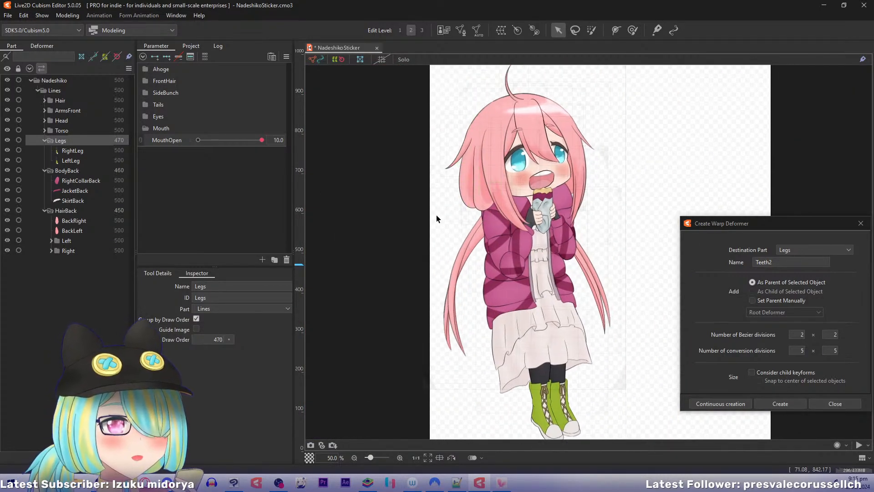
# Group the Torso part by draw order and set its draw order to 480.
pyautogui.click(65, 131)
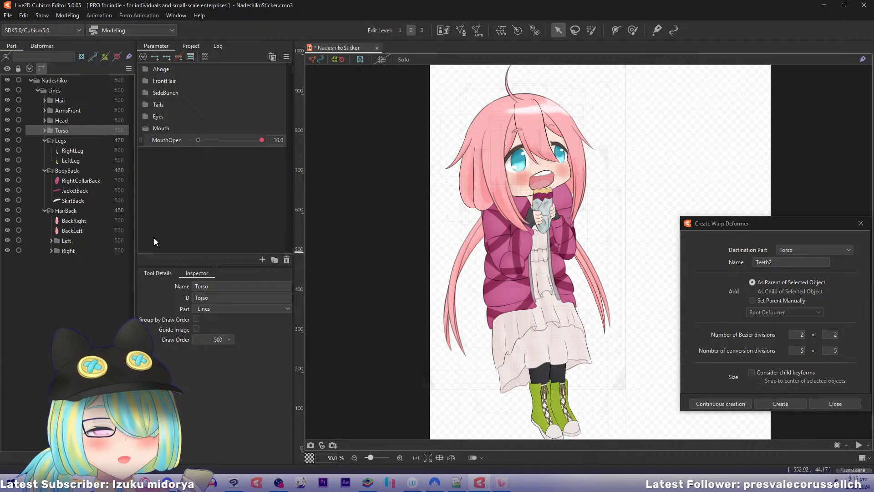
pyautogui.rightClick(62, 129)
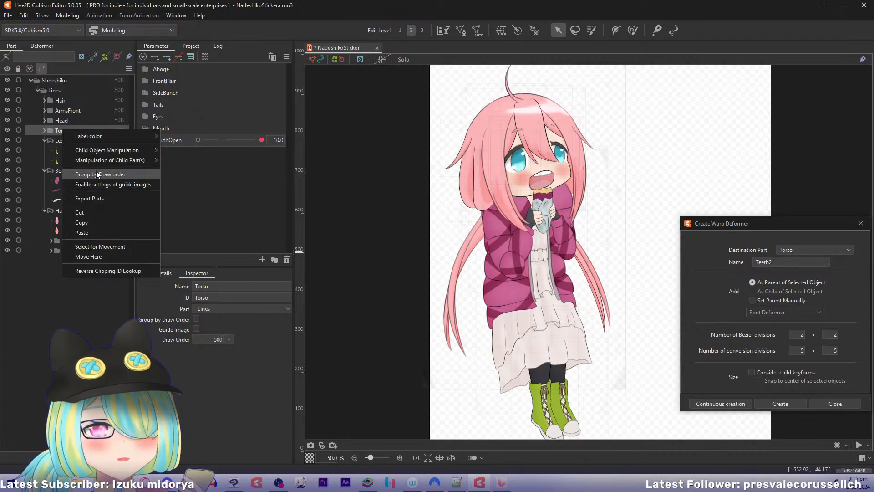
pyautogui.click(96, 174)
pyautogui.click(204, 339)
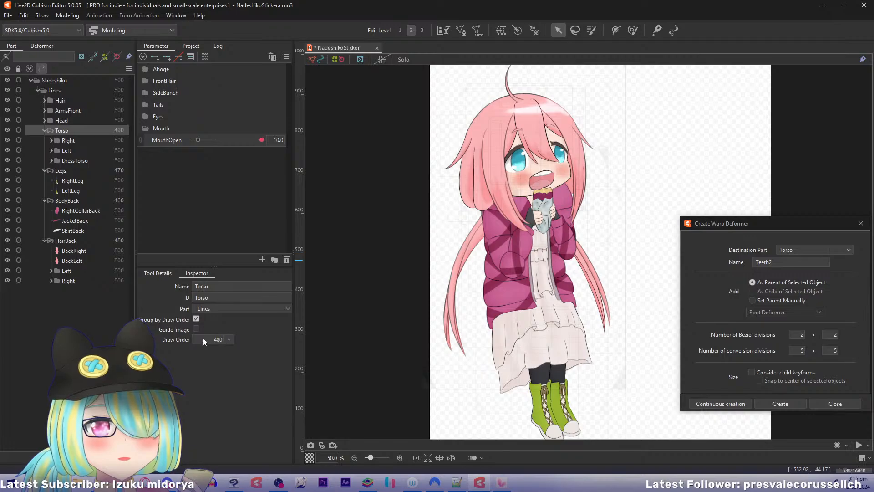
# Group the Head part by draw order and set its draw order to 490.
pyautogui.click(61, 120)
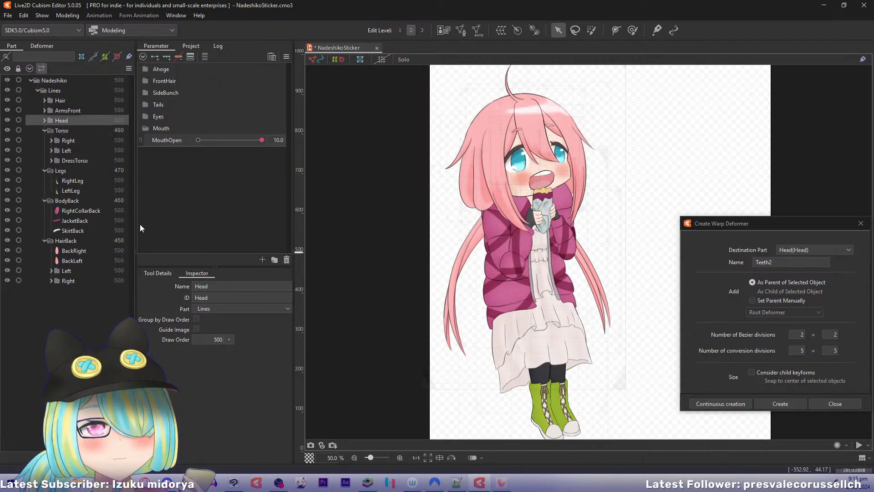
pyautogui.click(44, 120)
pyautogui.rightClick(62, 122)
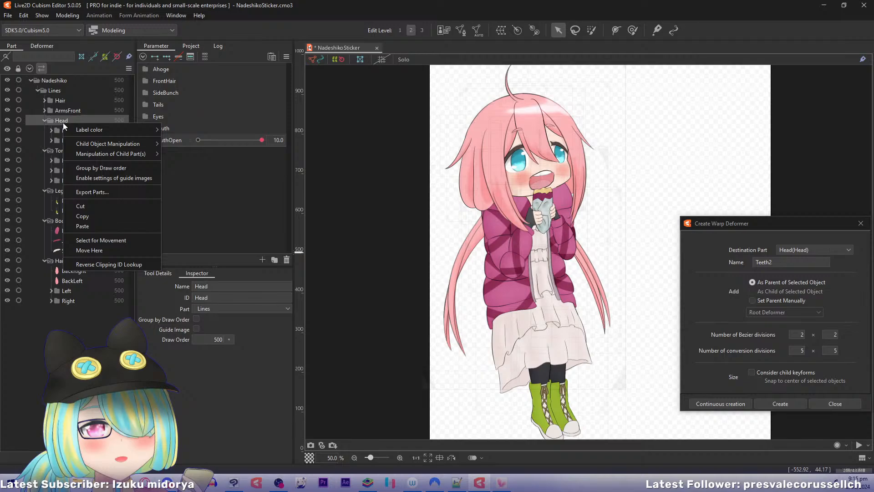
pyautogui.click(101, 168)
pyautogui.write('490')
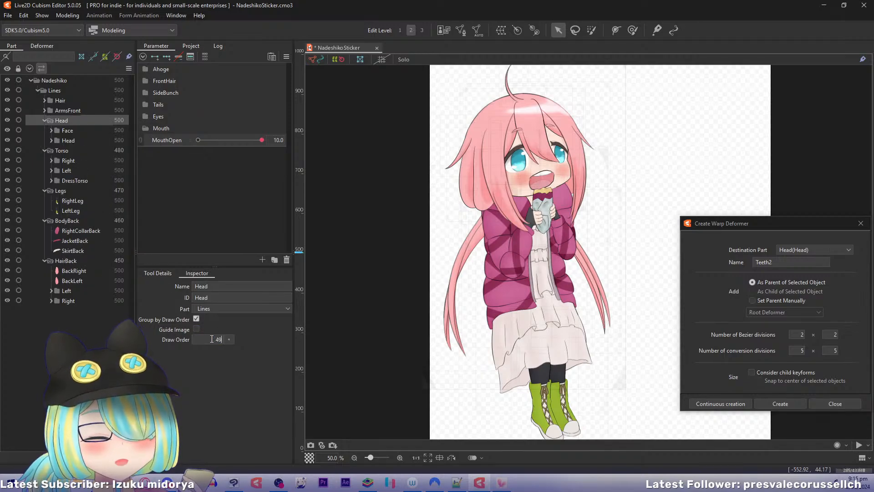
pyautogui.press('Return')
# Group the ArmsFront and Hair parts by draw order and set the Hair part's draw order to 510.
pyautogui.rightClick(66, 113)
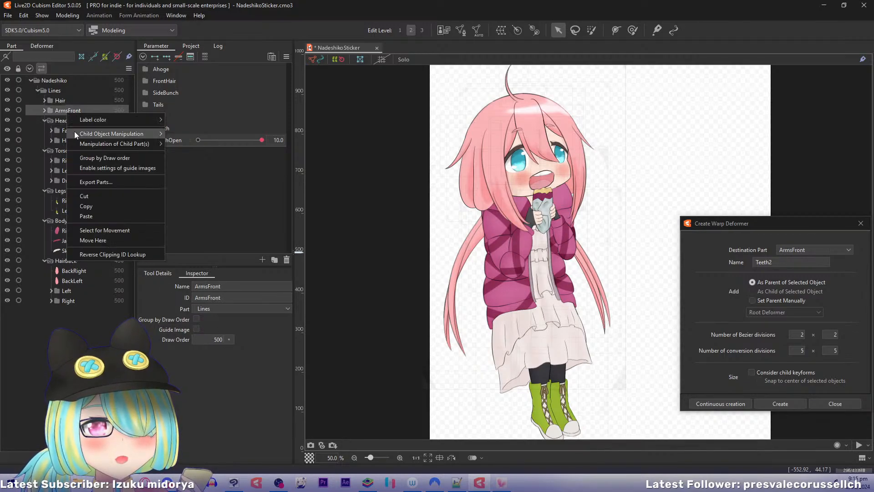
pyautogui.click(93, 157)
pyautogui.rightClick(57, 100)
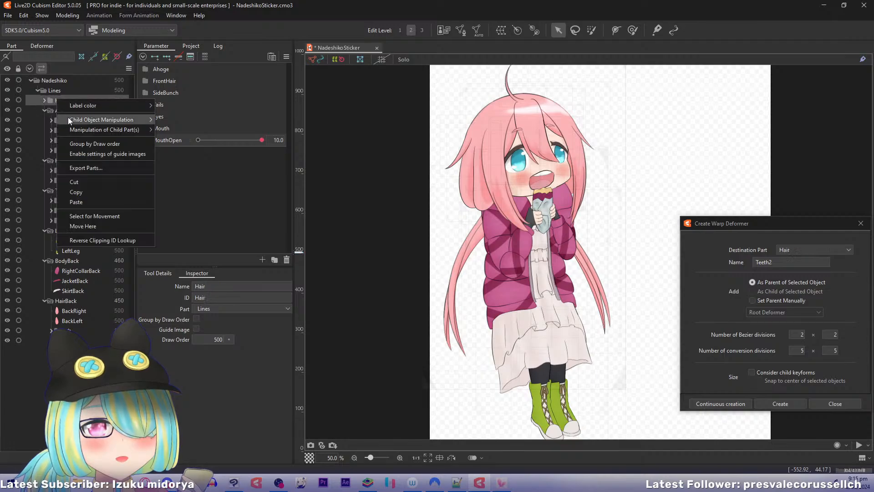
pyautogui.click(77, 133)
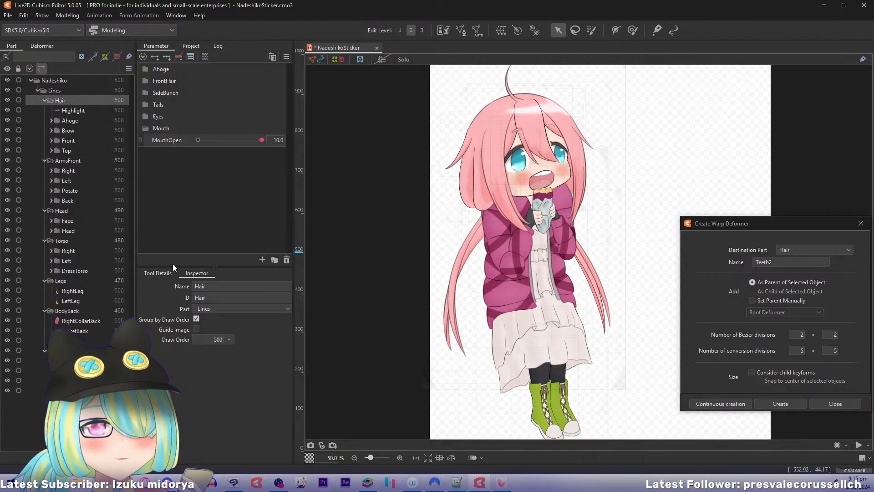
pyautogui.doubleClick(218, 340)
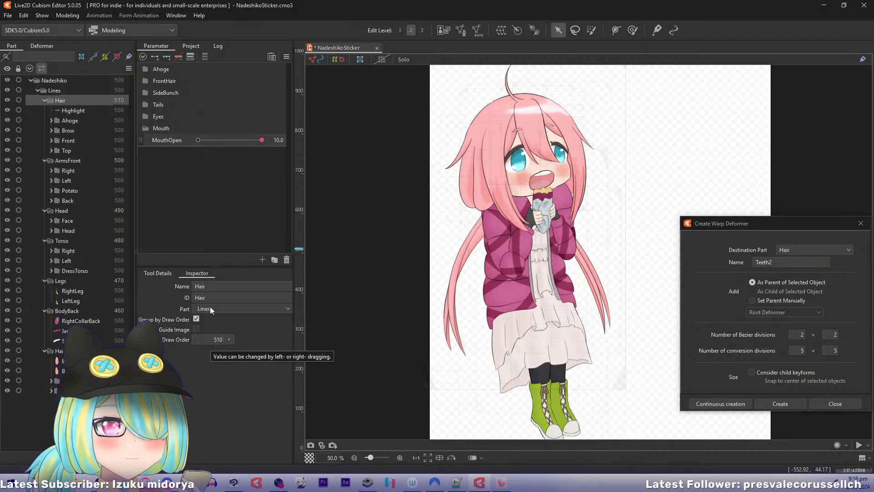
# Set the draw order of the HeadColour mesh in the inner Head part to 490.
pyautogui.moveTo(507, 249); pyautogui.dragTo(470, 289)
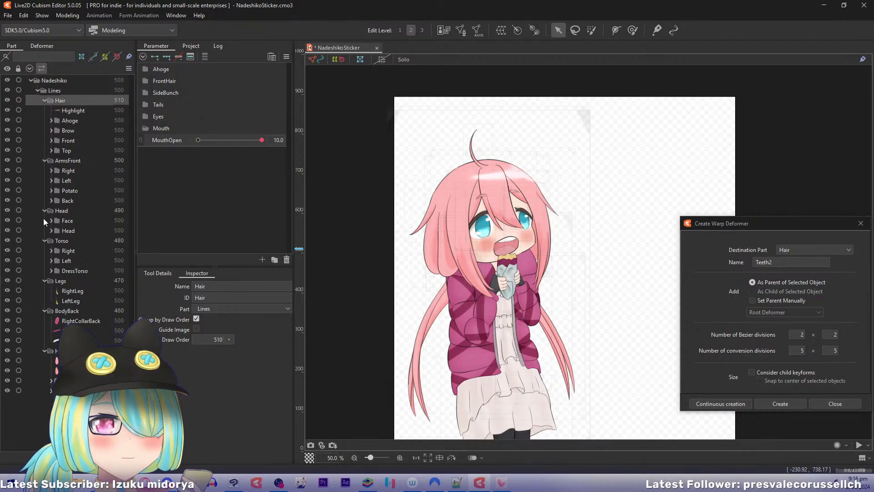
pyautogui.click(51, 231)
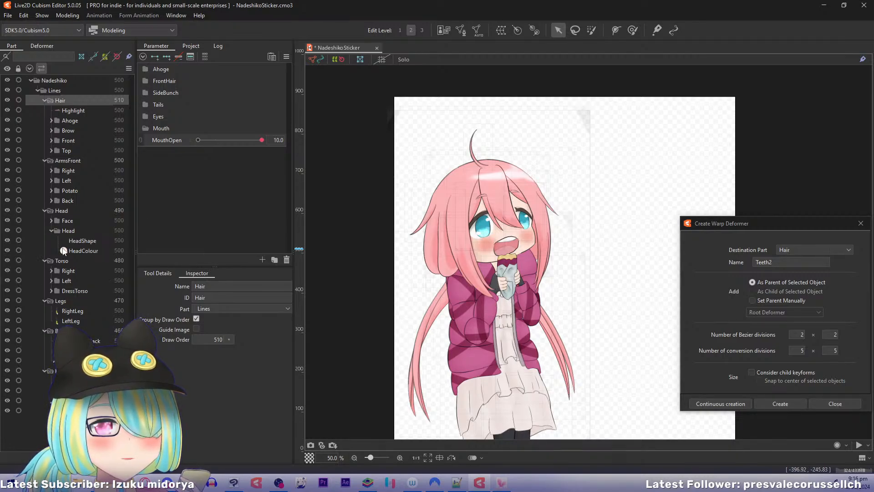
pyautogui.click(51, 221)
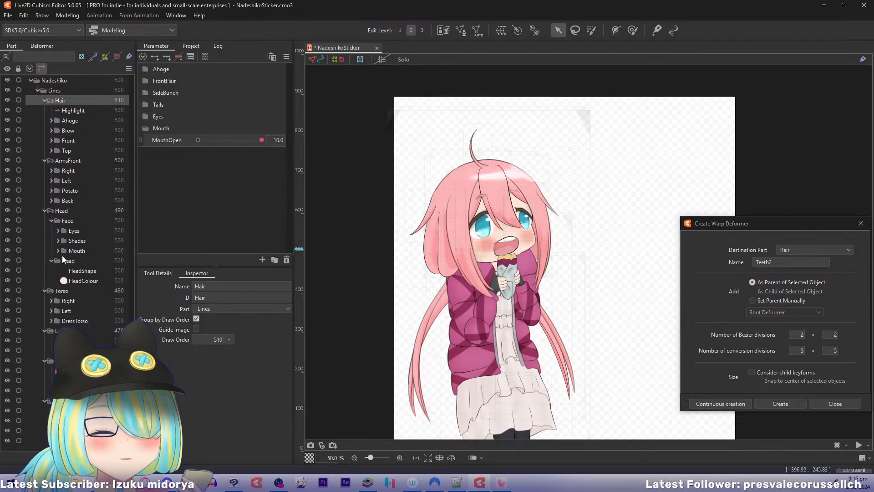
pyautogui.click(76, 281)
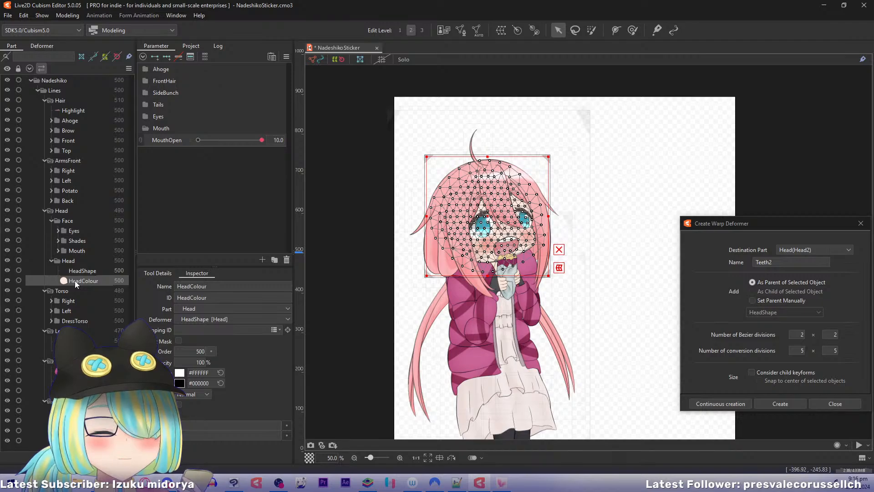
pyautogui.doubleClick(197, 363)
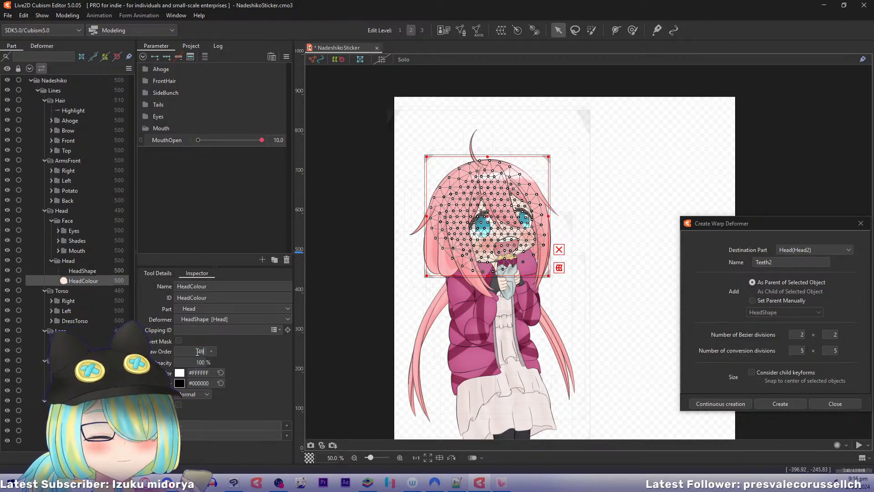
pyautogui.moveTo(201, 351); pyautogui.dragTo(196, 351)
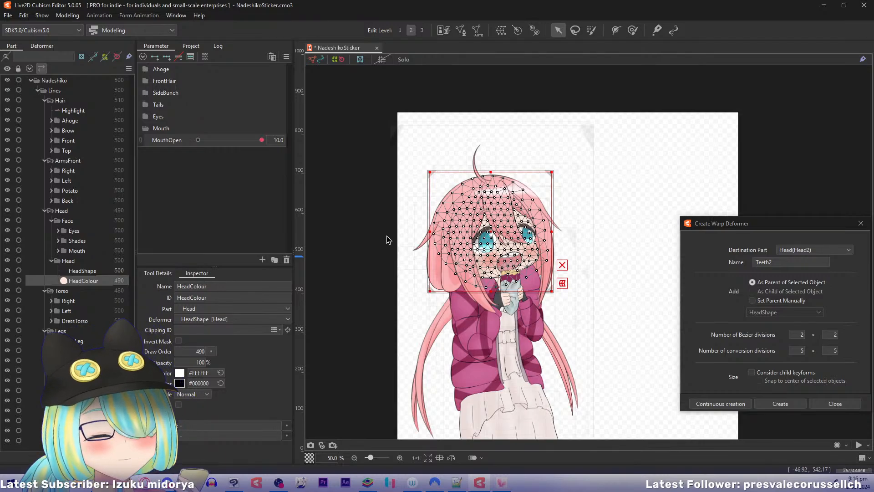
# Try grouping the Mouth part inside Face by draw order with a draw order of 490.
pyautogui.scroll(1, 388, 239)
pyautogui.scroll(2, 388, 239)
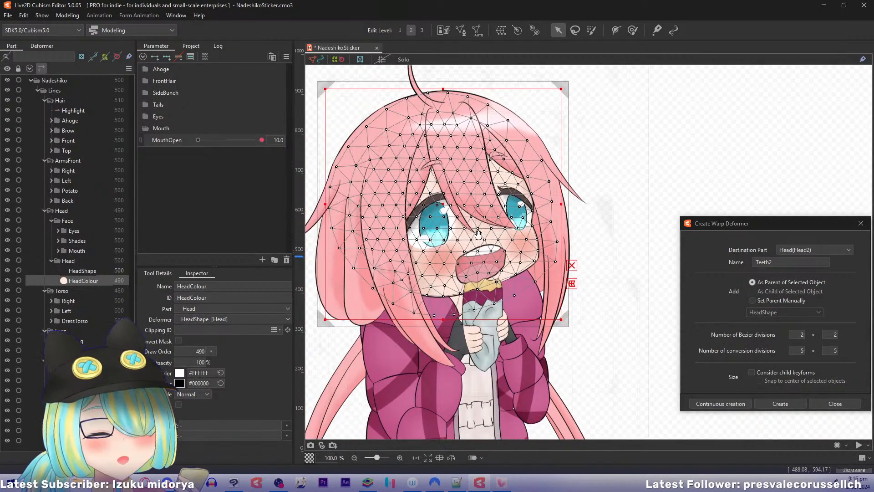
pyautogui.click(83, 253)
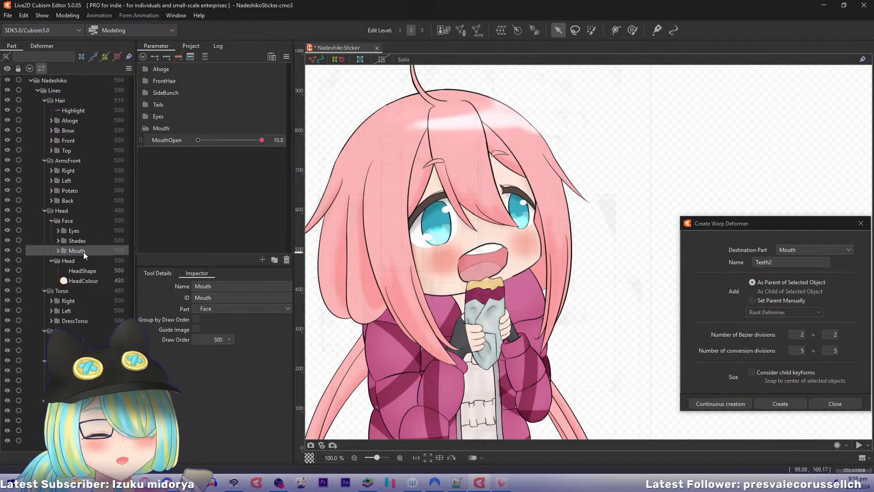
pyautogui.rightClick(83, 253)
pyautogui.click(130, 296)
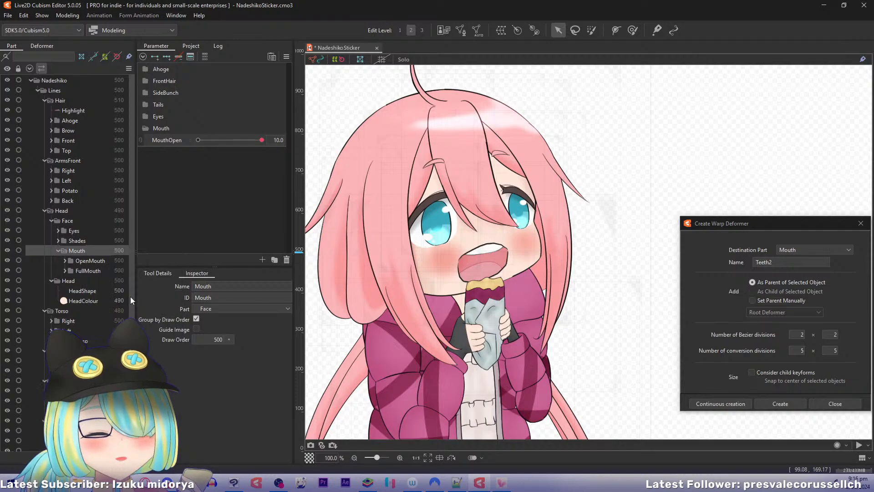
pyautogui.moveTo(224, 340); pyautogui.dragTo(206, 340)
pyautogui.write('490')
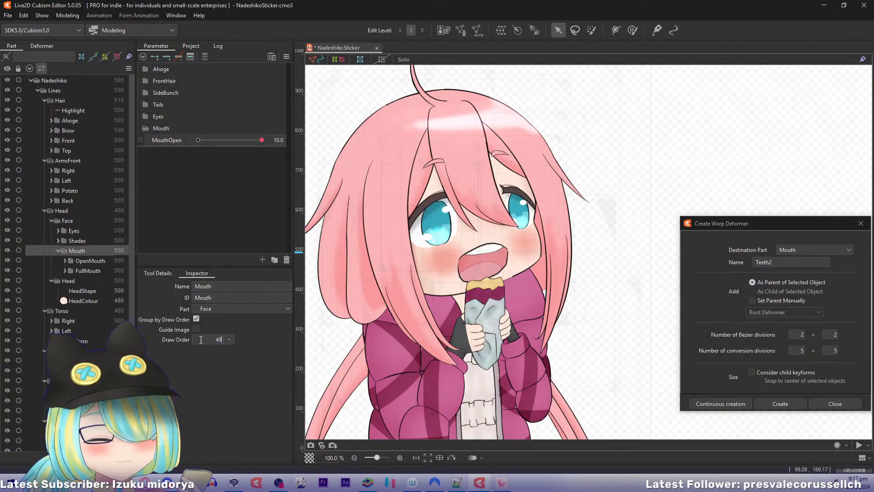
pyautogui.press('Return')
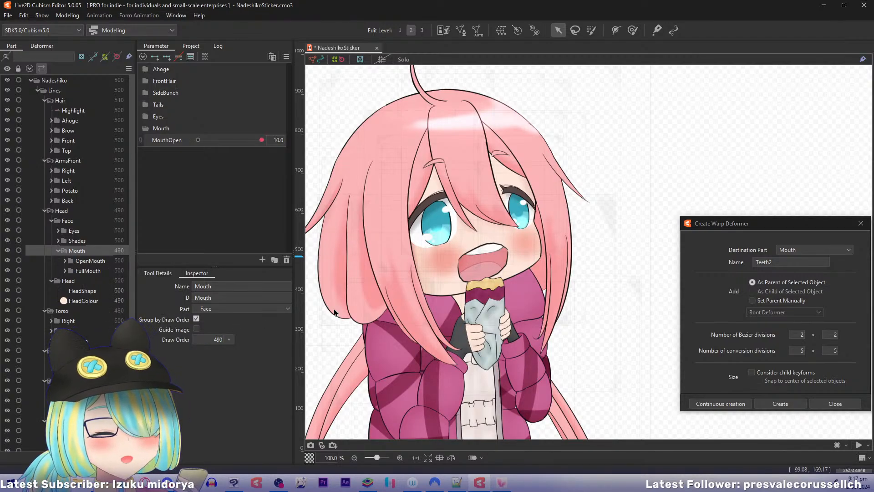
# Try grouping the Shades part inside Face by draw order with a draw order of 490.
pyautogui.scroll(2, 355, 275)
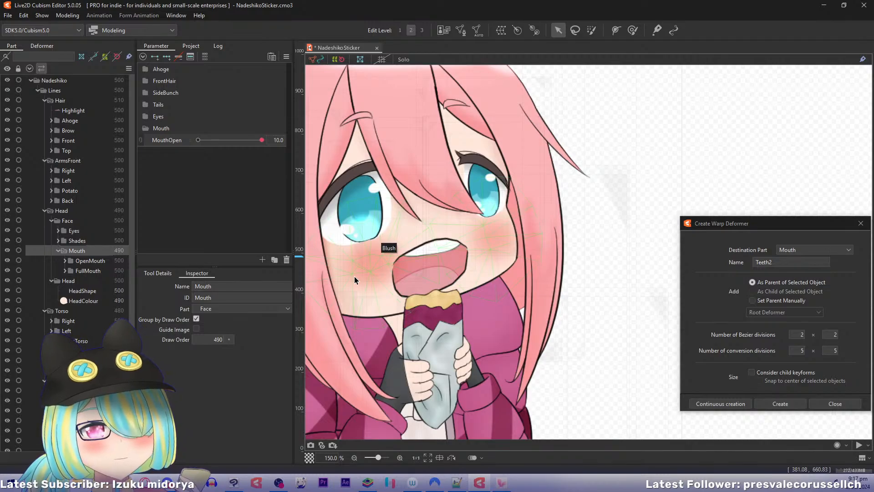
pyautogui.click(71, 241)
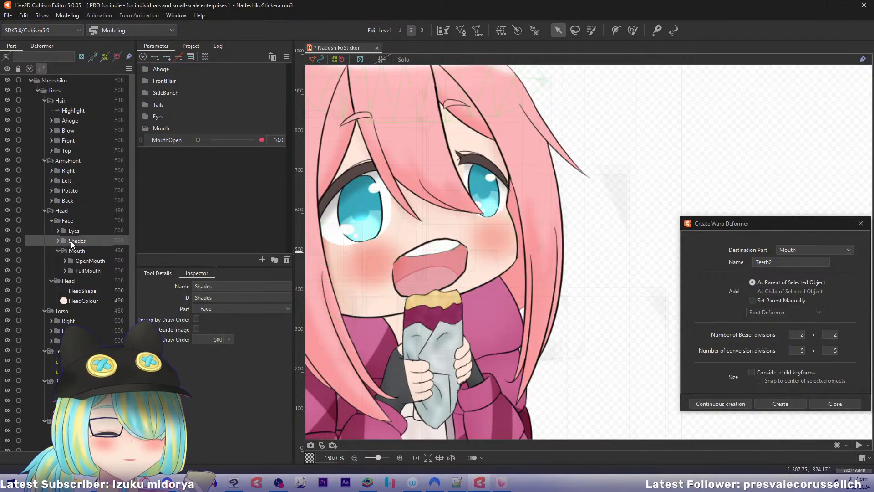
pyautogui.rightClick(80, 241)
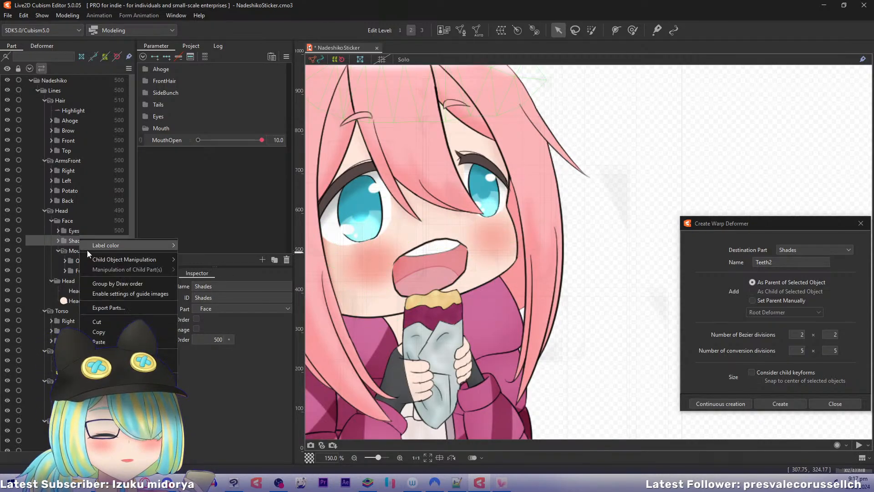
pyautogui.moveTo(96, 260)
pyautogui.click(110, 283)
pyautogui.doubleClick(211, 339)
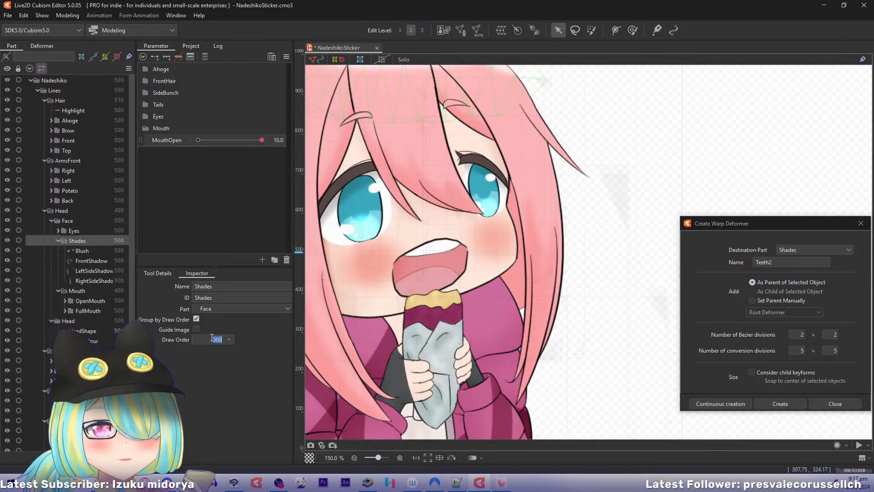
pyautogui.write('490')
pyautogui.press('Return')
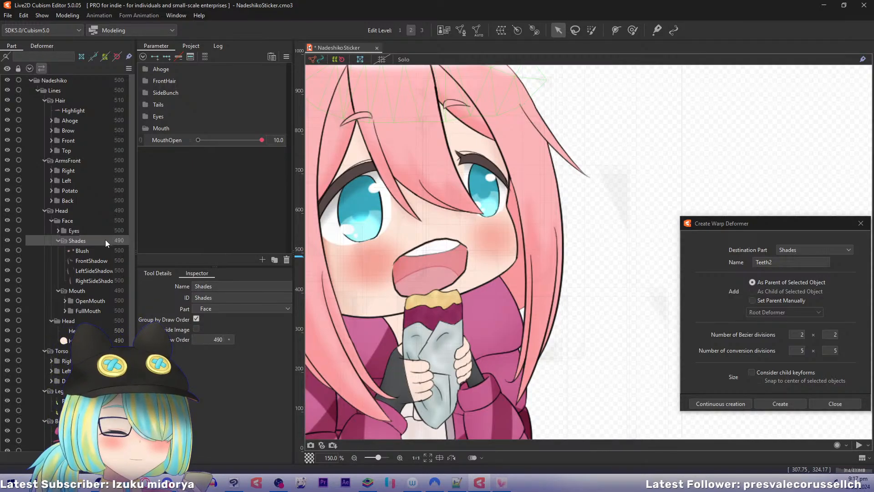
# Return the Shades and Mouth parts to draw order 500 and remove their grouping by draw order.
pyautogui.doubleClick(209, 336)
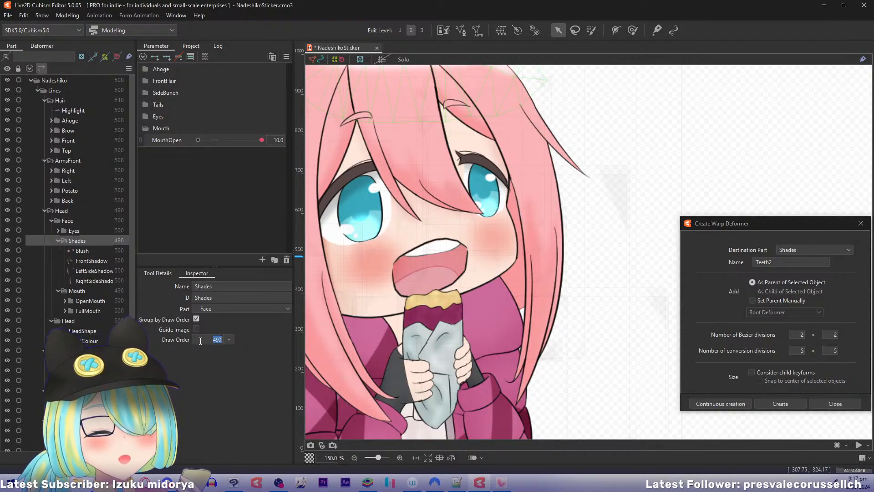
pyautogui.write('500')
pyautogui.press('Return')
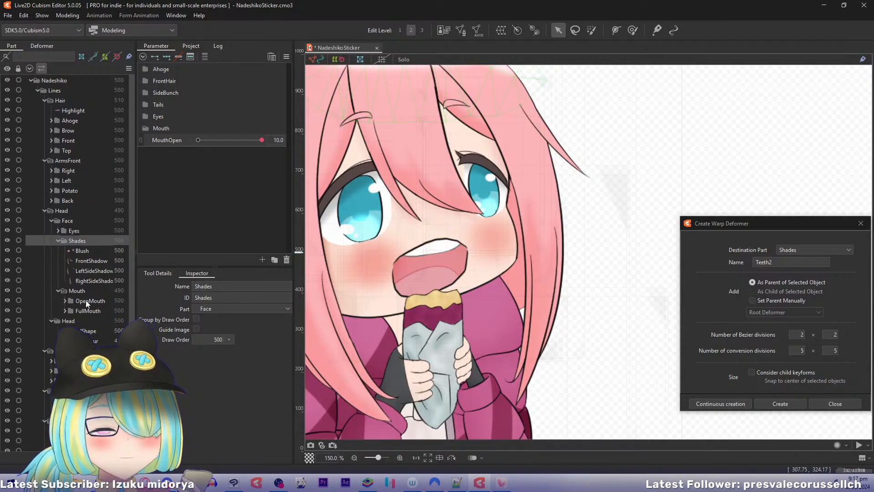
pyautogui.click(78, 289)
pyautogui.write('500')
pyautogui.press('Return')
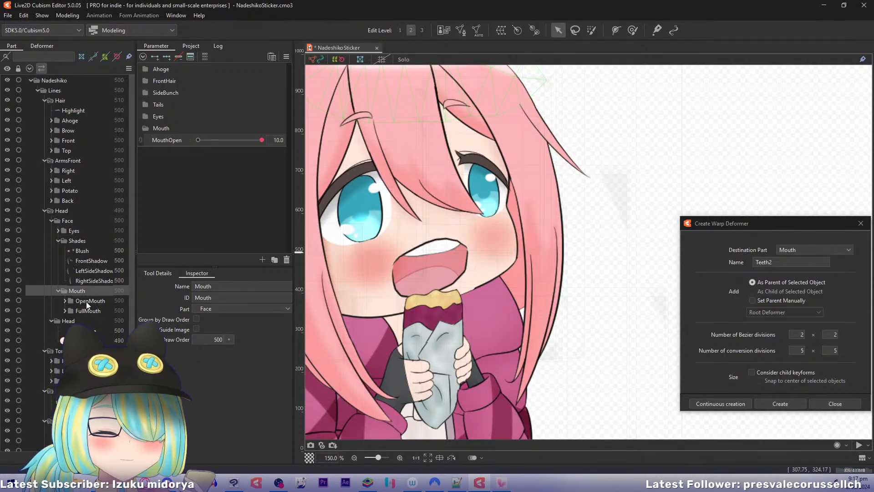
# Set the draw order of UpperCover, LowerCover and the mouth interior meshes listed below them in OpenMouth to 490.
pyautogui.click(65, 301)
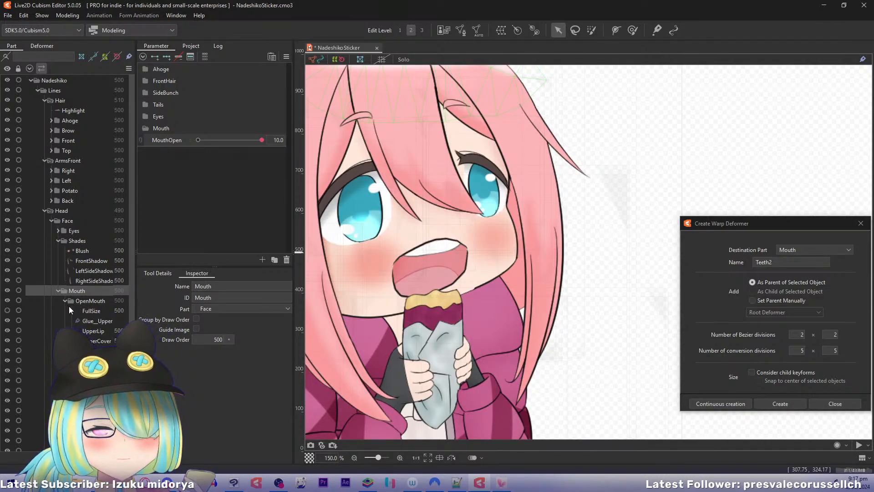
pyautogui.click(93, 341)
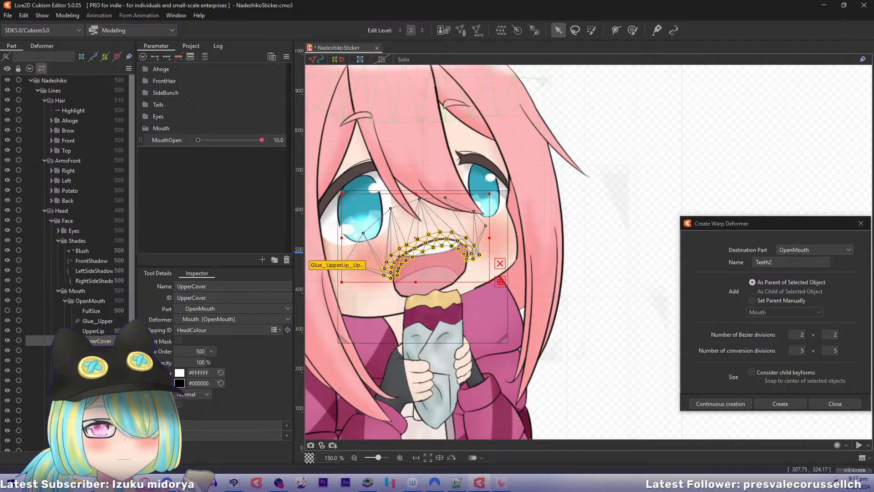
pyautogui.scroll(-3, 94, 273)
pyautogui.keyDown('ctrl'); pyautogui.click(98, 329); pyautogui.keyUp('ctrl')
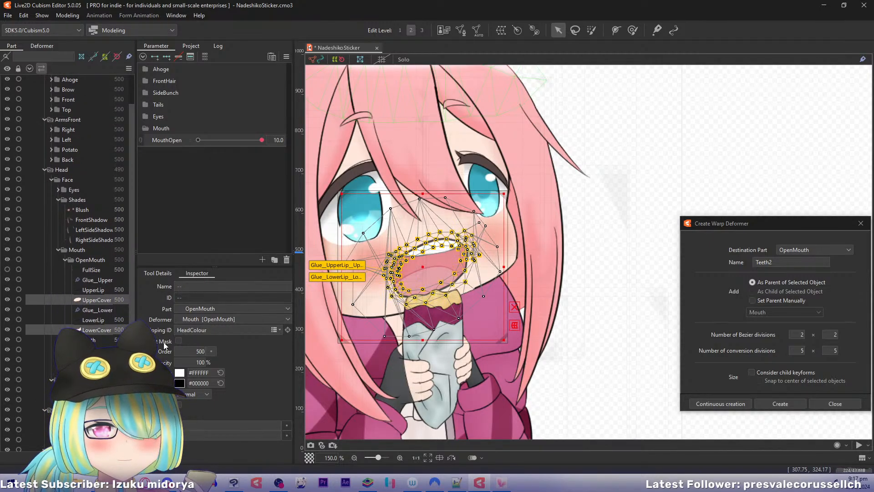
pyautogui.keyDown('ctrl'); pyautogui.click(97, 339); pyautogui.keyUp('ctrl')
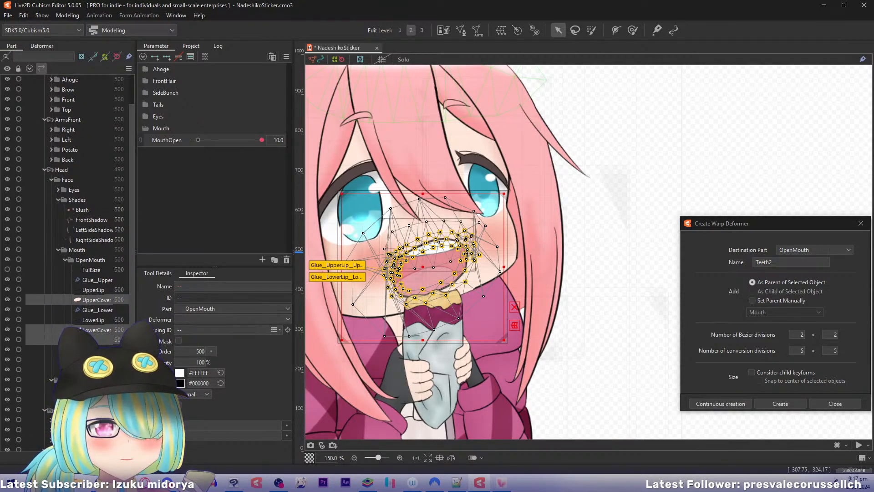
pyautogui.keyDown('ctrl'); pyautogui.click(98, 350); pyautogui.keyUp('ctrl')
pyautogui.keyDown('ctrl'); pyautogui.click(98, 360); pyautogui.keyUp('ctrl')
pyautogui.doubleClick(185, 351)
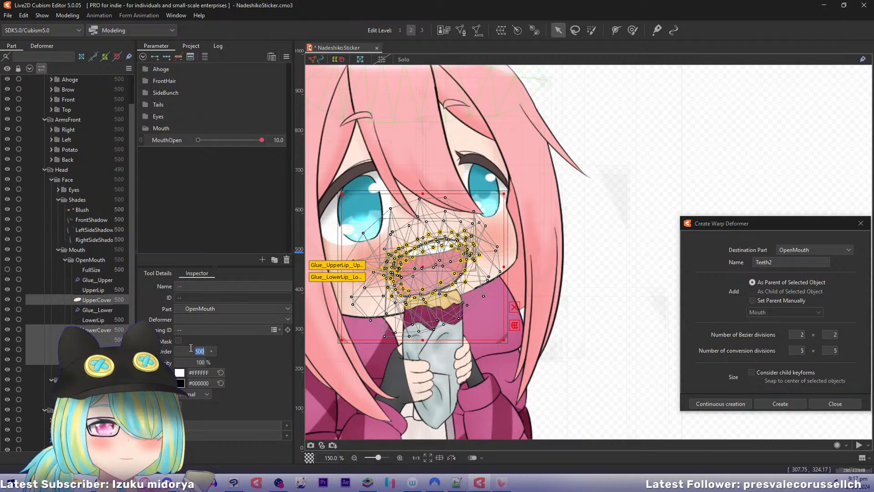
pyautogui.write('490')
pyautogui.press('Return')
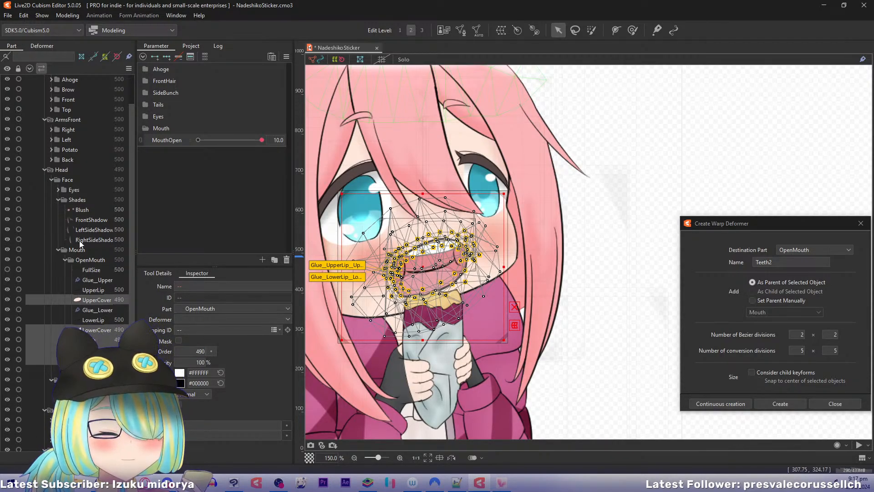
# Set the draw order of the Blush mesh in the Shades part to 495.
pyautogui.click(82, 210)
pyautogui.click(188, 351)
pyautogui.write('495')
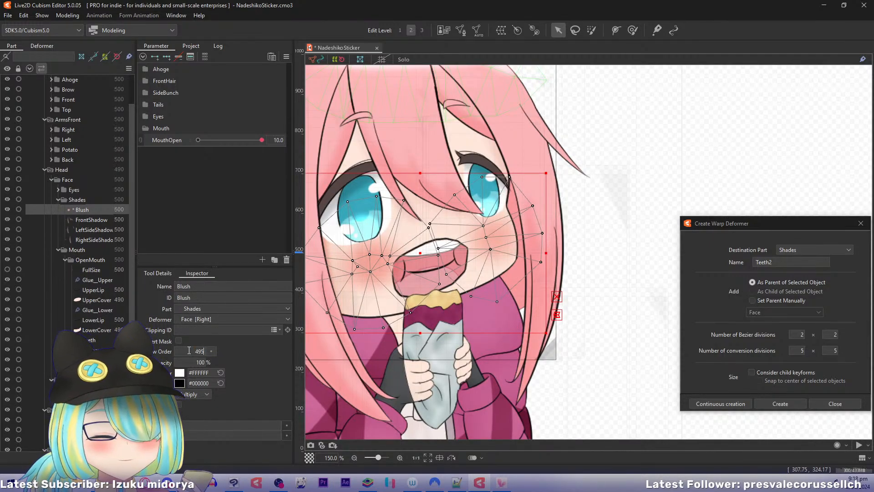
pyautogui.press('Return')
pyautogui.click(189, 351)
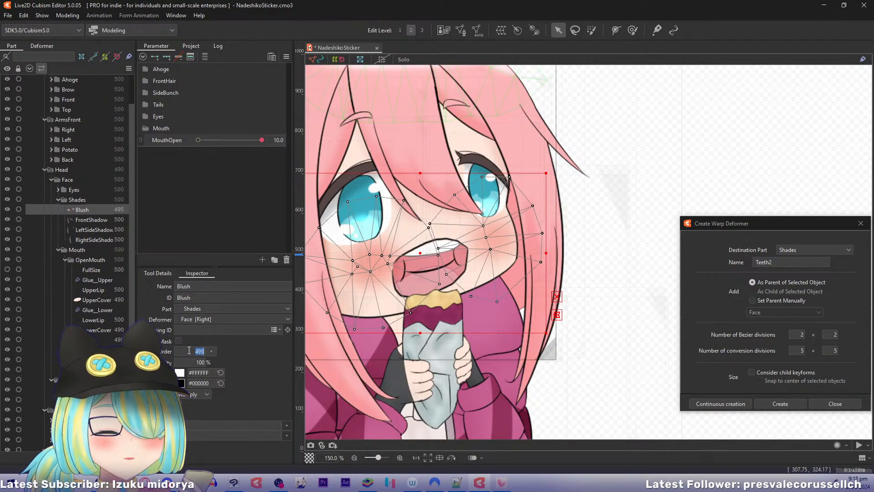
pyautogui.click(93, 320)
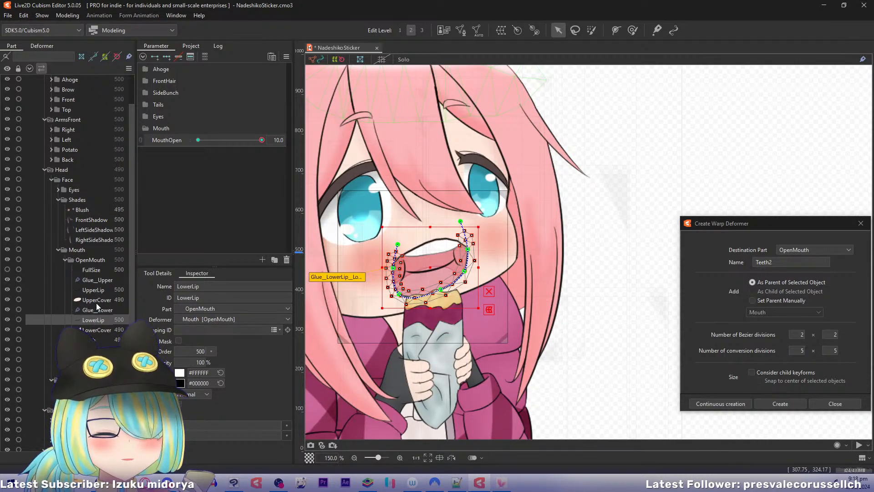
pyautogui.click(95, 212)
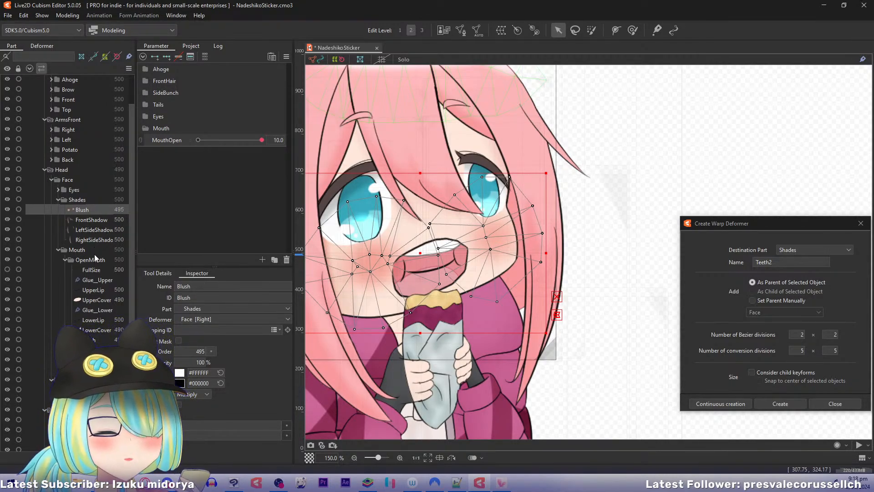
pyautogui.click(65, 370)
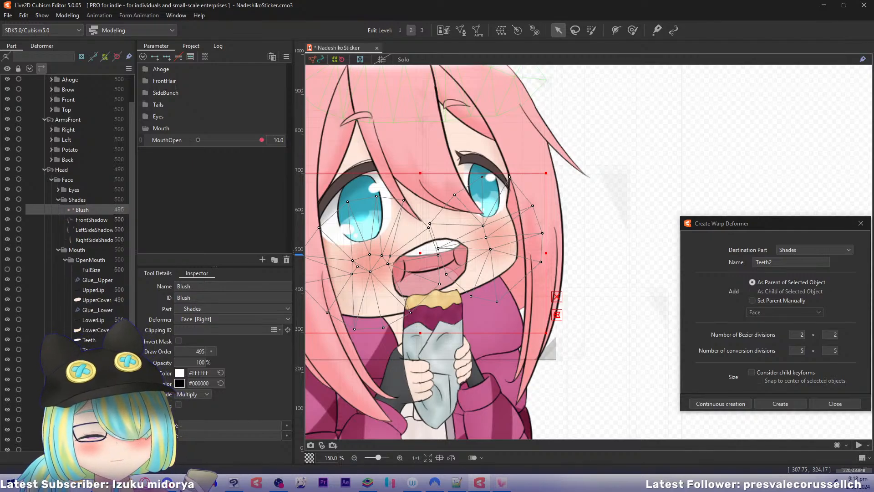
# Move the FullMouth part above OpenMouth within the Mouth part and select its CheekRight, CheekLeft and MouthCenter meshes.
pyautogui.click(91, 379)
pyautogui.keyDown('shift'); pyautogui.click(91, 400); pyautogui.keyUp('shift')
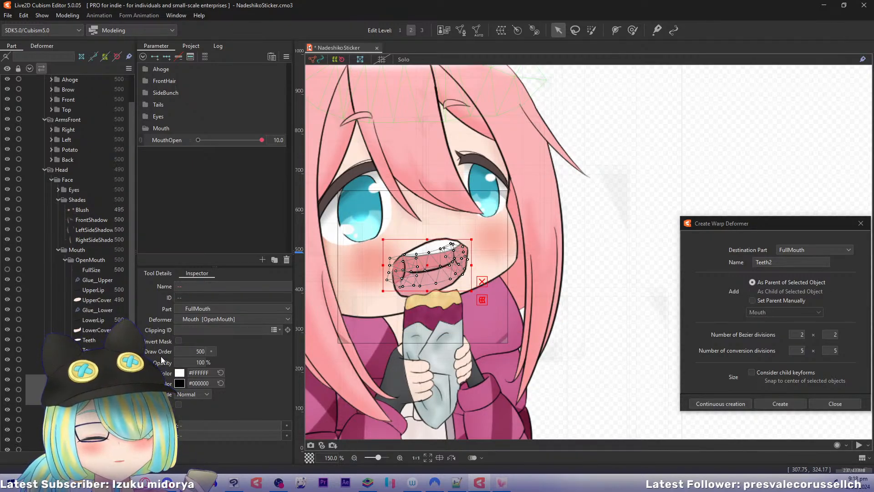
pyautogui.click(190, 352)
pyautogui.press('Return')
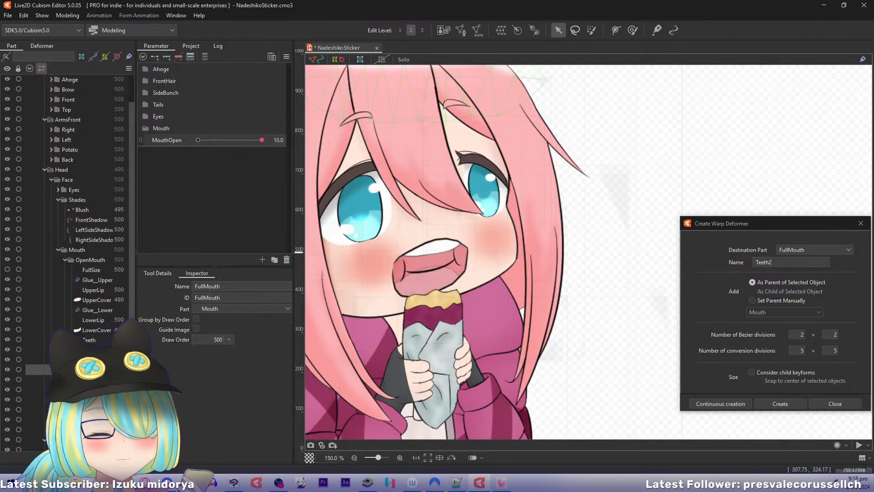
pyautogui.click(89, 257)
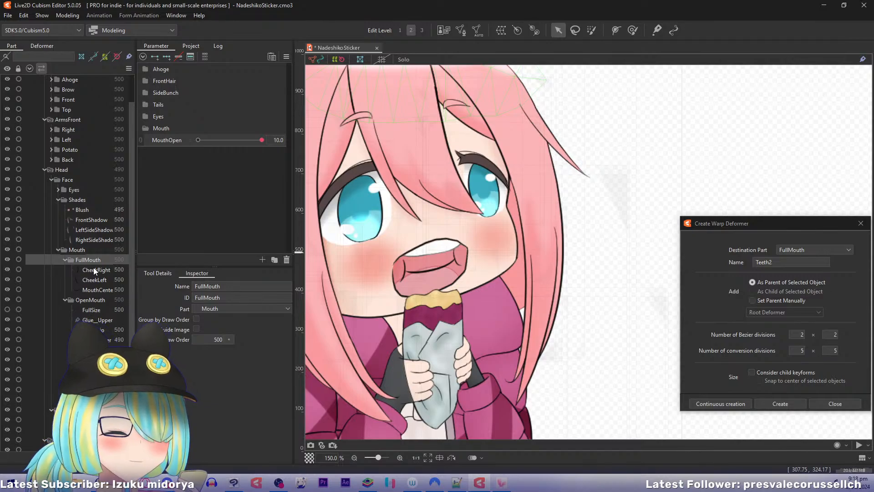
pyautogui.click(94, 268)
pyautogui.keyDown('shift'); pyautogui.click(92, 290); pyautogui.keyUp('shift')
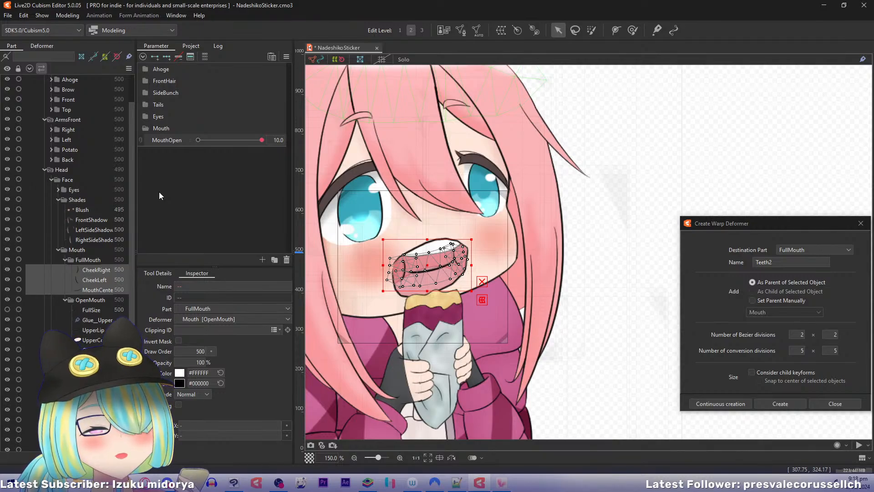
# Rename the Mouth parameter folder to NormalMouth.
pyautogui.click(171, 127)
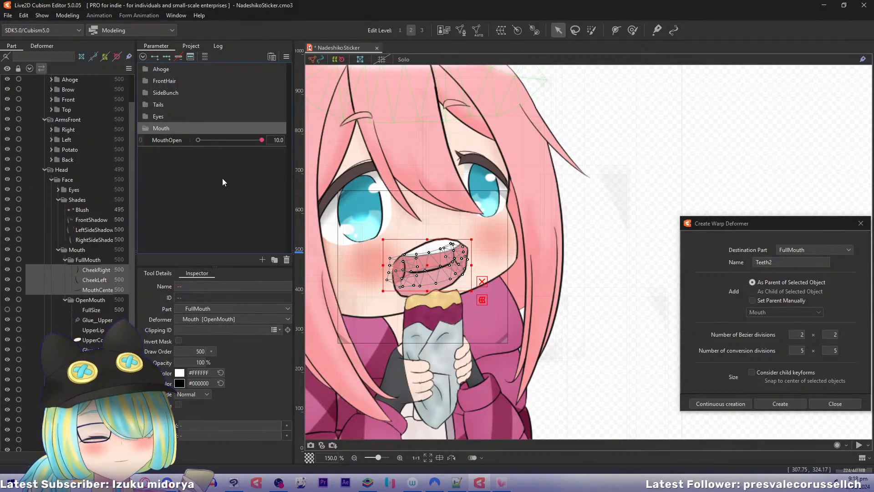
pyautogui.rightClick(171, 126)
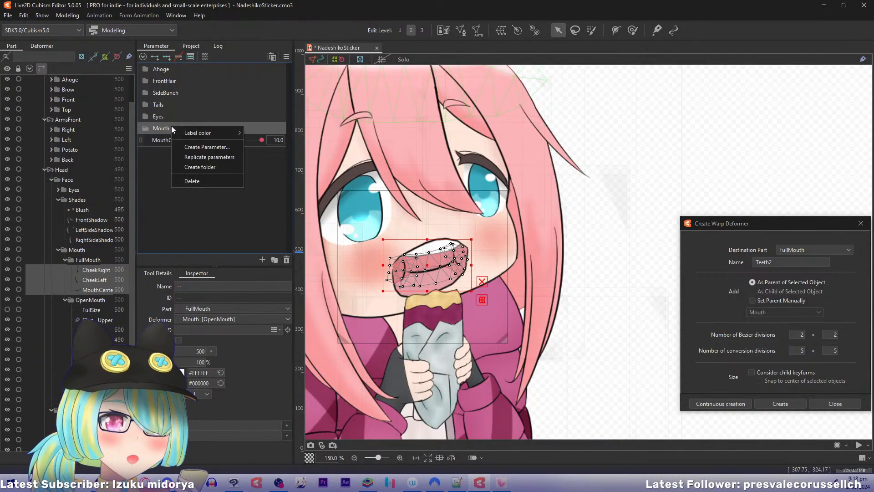
pyautogui.doubleClick(160, 128)
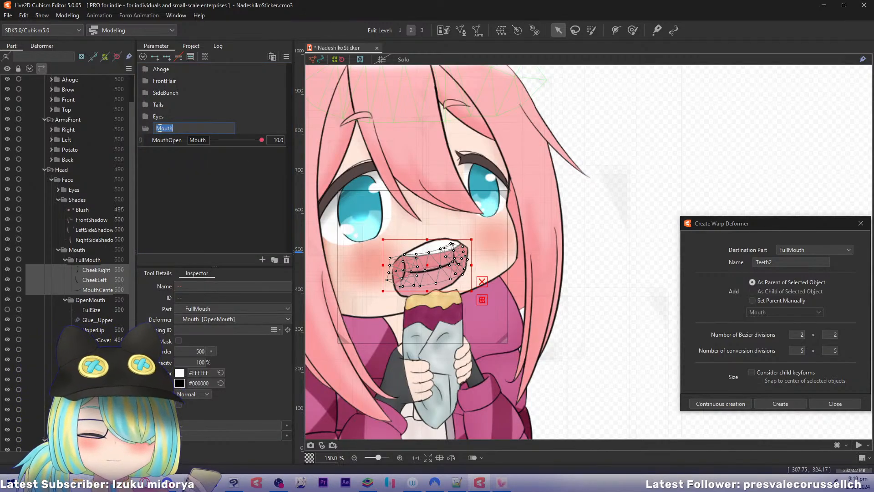
pyautogui.write('NormalMout')
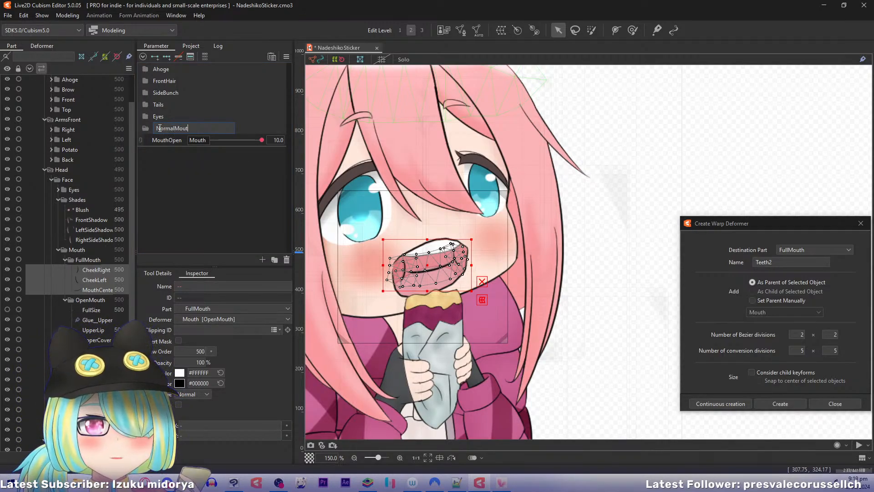
pyautogui.write('h')
pyautogui.press('Return')
# Create a new parameter folder named FullMouth.
pyautogui.click(275, 260)
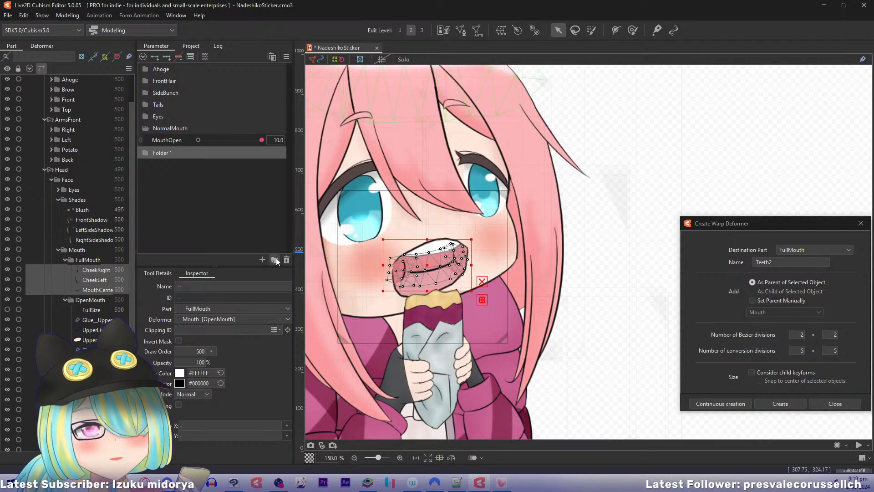
pyautogui.doubleClick(163, 152)
pyautogui.write('FullM')
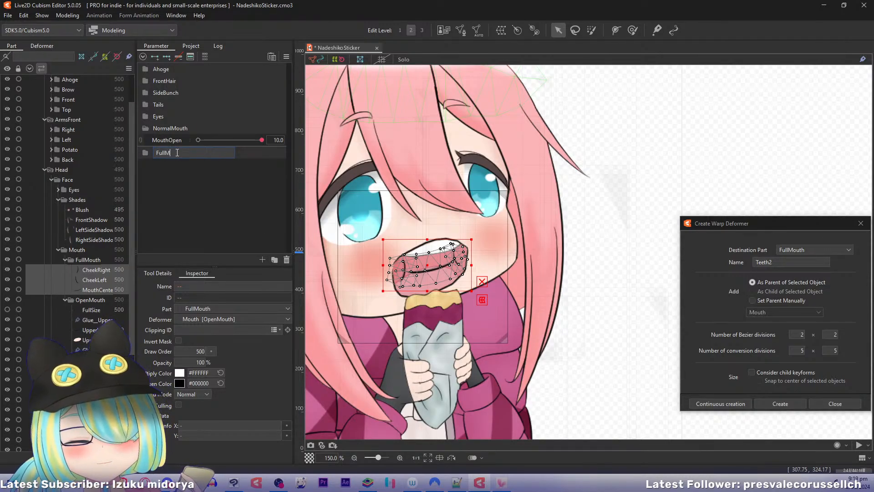
pyautogui.write('outh')
pyautogui.press('Return')
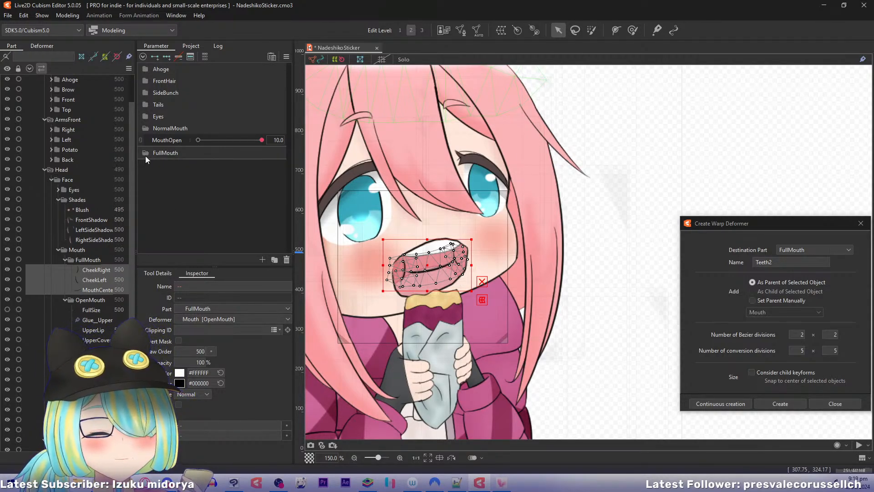
# Add a parameter named MouthOpac to the NormalMouth folder with a range of 0 to 10 and a default of 0.
pyautogui.click(262, 259)
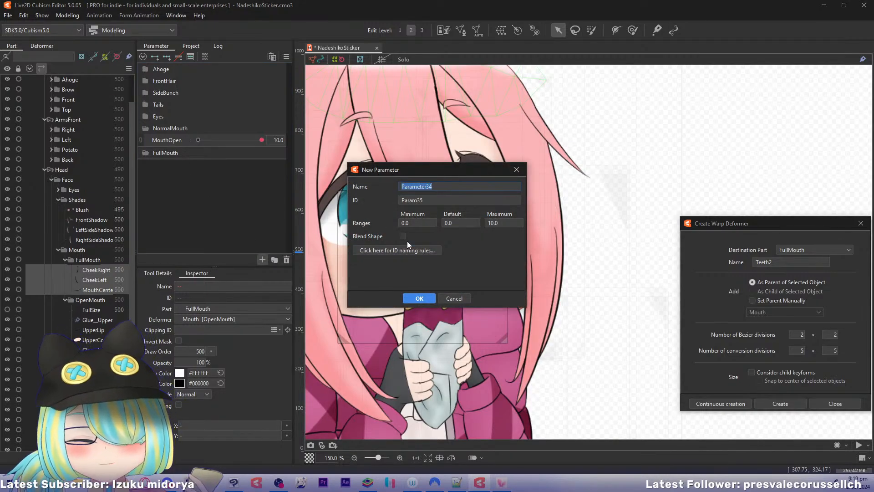
pyautogui.write('Mouth')
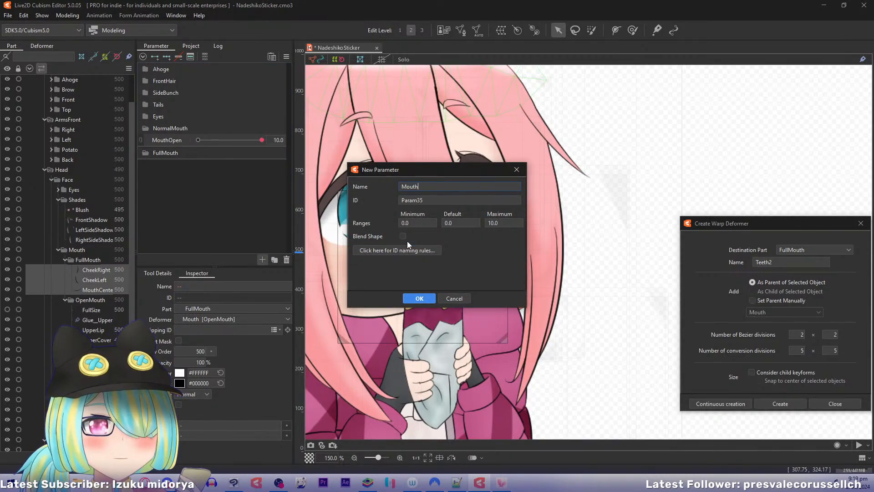
pyautogui.write('Opac')
pyautogui.press('Return')
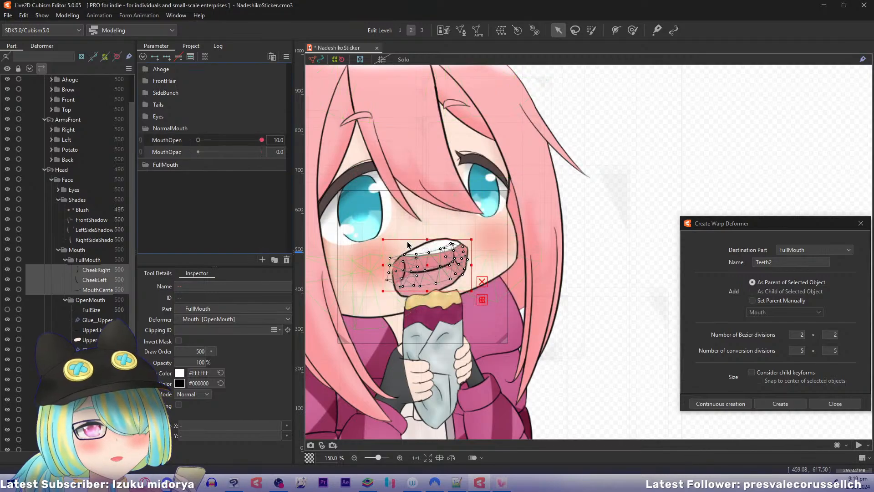
pyautogui.rightClick(167, 149)
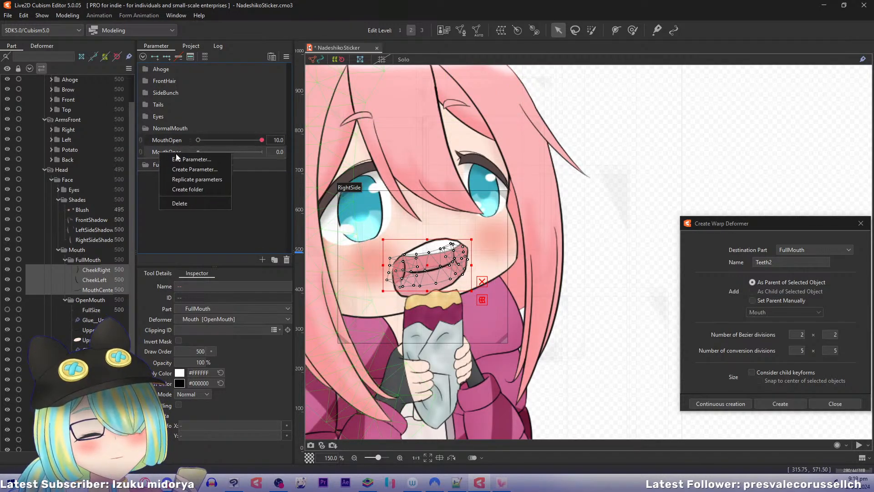
pyautogui.click(180, 160)
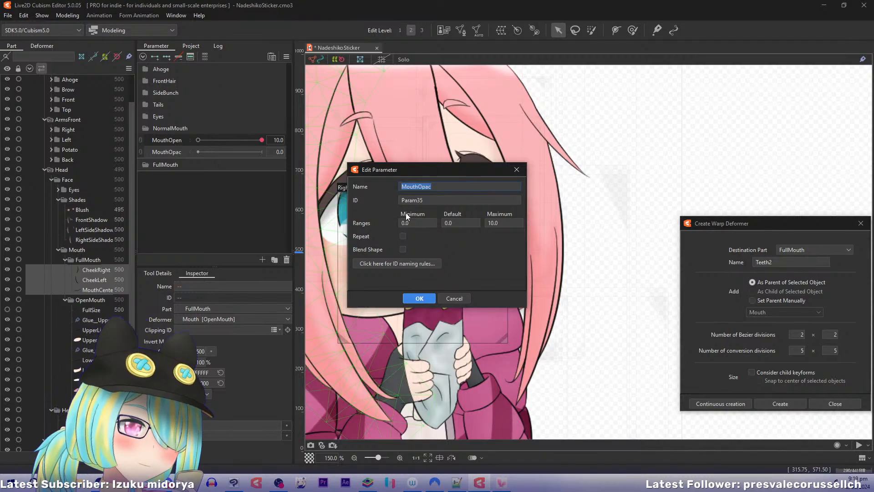
pyautogui.click(420, 297)
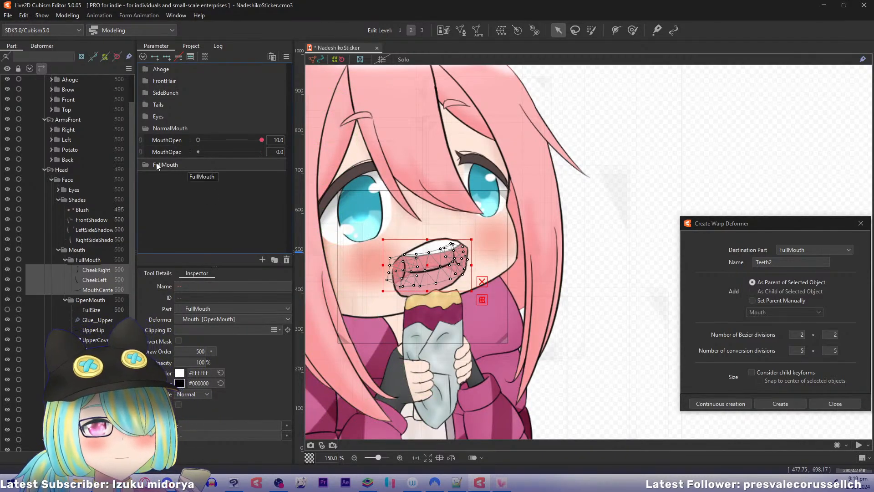
# Add a parameter named FullMouthOpac to the FullMouth folder with a range of 0 to 10 and a default of 0.
pyautogui.click(262, 259)
pyautogui.write('Full')
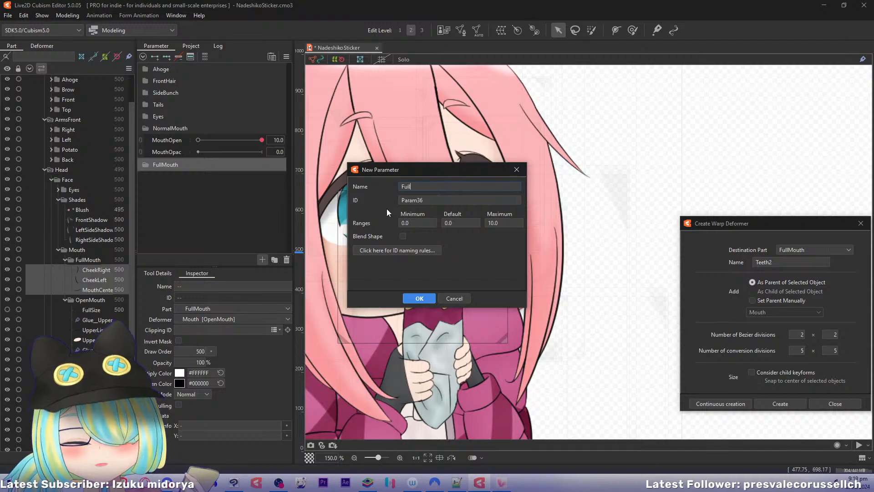
pyautogui.write('MouthOpac')
pyautogui.press('Return')
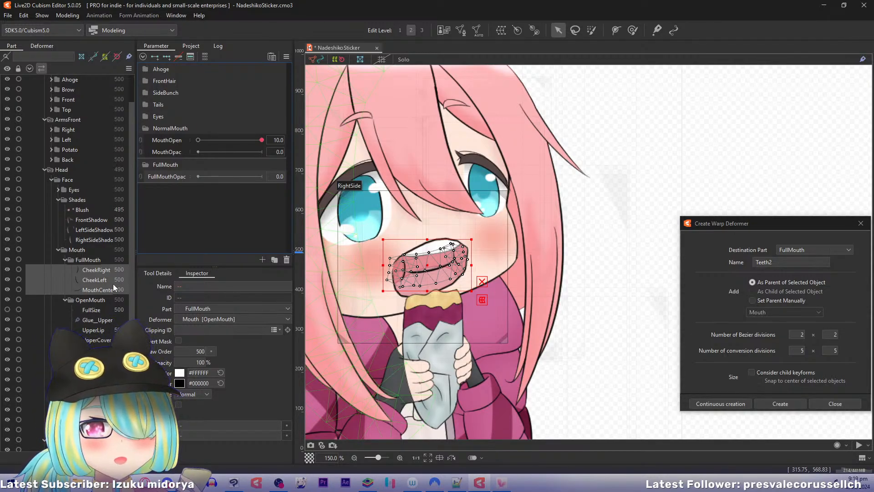
# Create a warp deformer named LipOpac as parent of UpperLip and LowerLip in OpenMouth, and key it at both ends of MouthOpac.
pyautogui.scroll(-1, 133, 252)
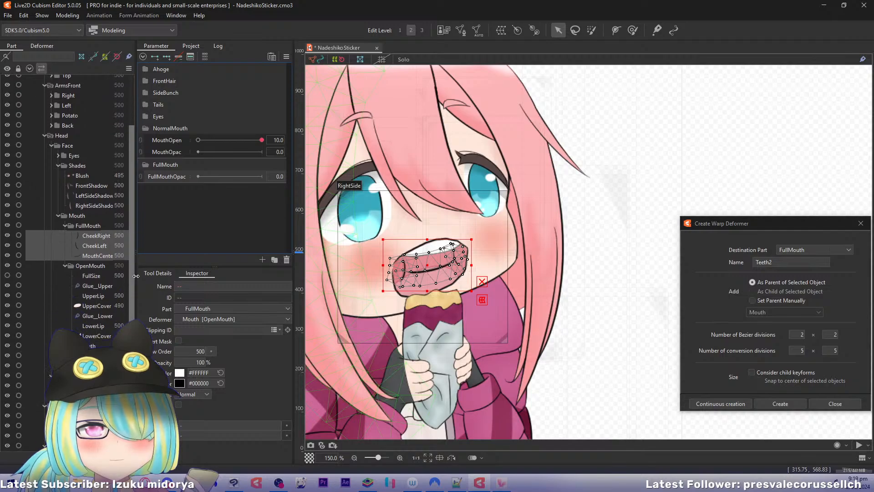
pyautogui.scroll(-1, 136, 276)
pyautogui.click(94, 314)
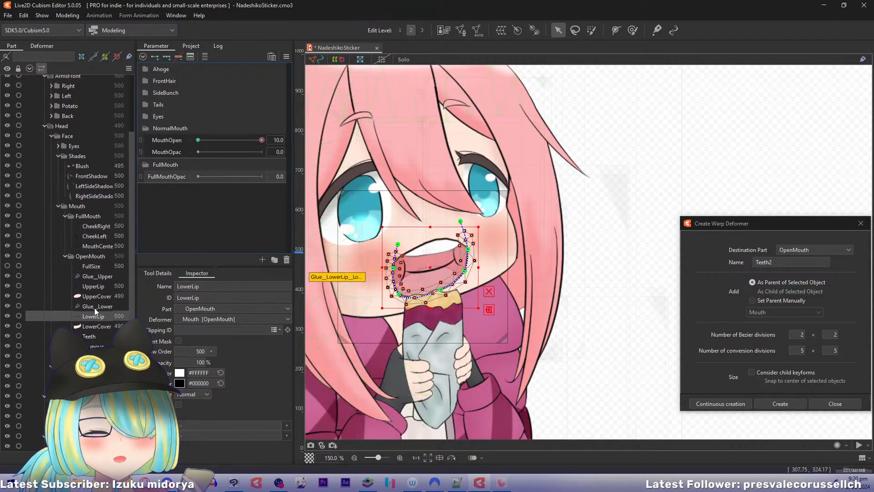
pyautogui.keyDown('ctrl'); pyautogui.click(93, 285); pyautogui.keyUp('ctrl')
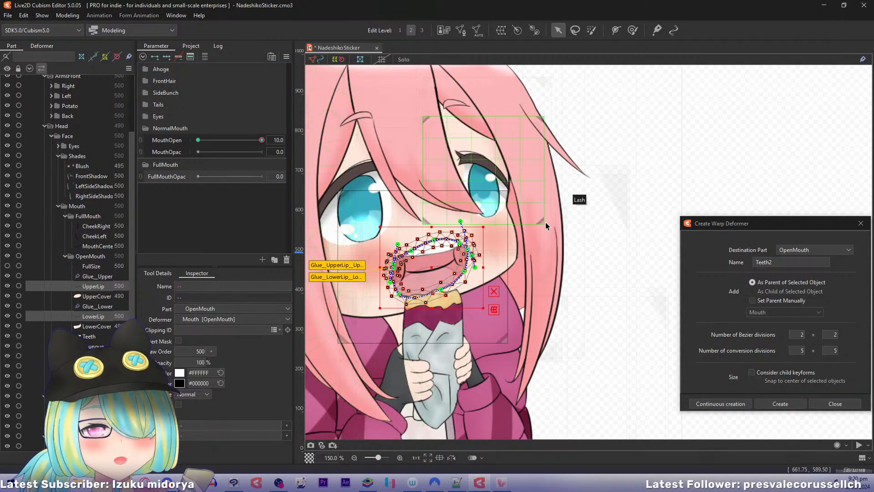
pyautogui.moveTo(776, 262); pyautogui.dragTo(624, 257)
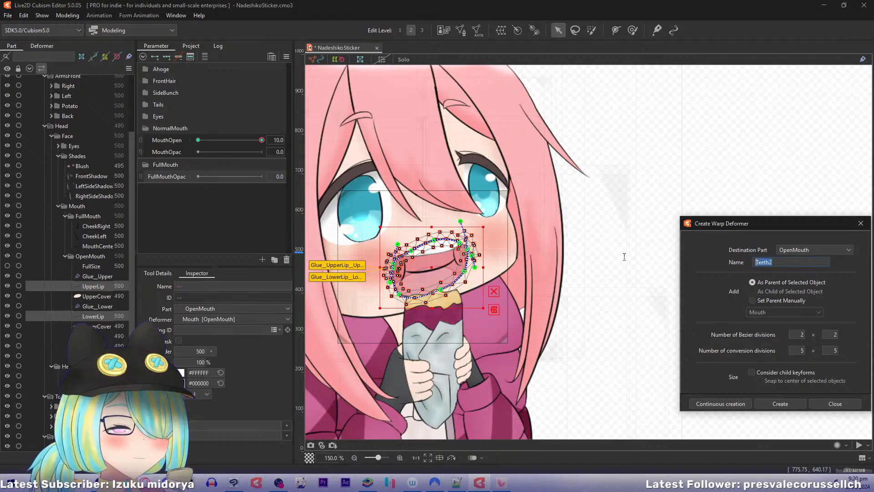
pyautogui.write('Lip')
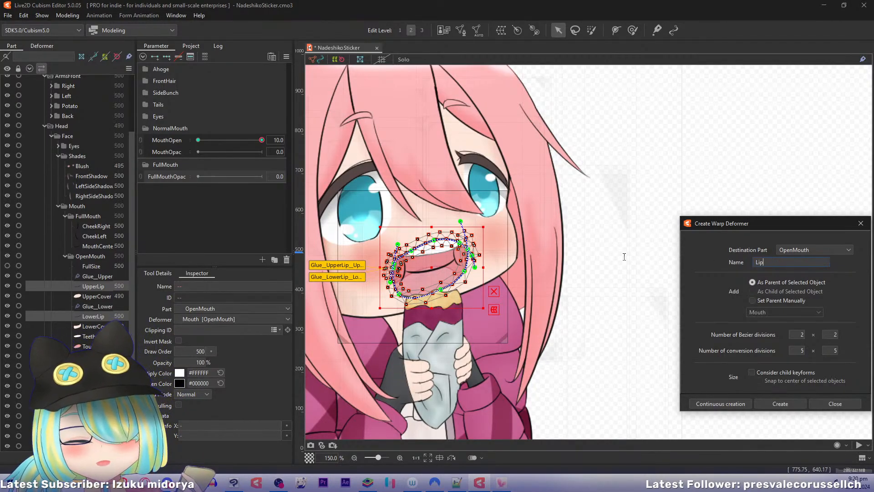
pyautogui.write('Opac')
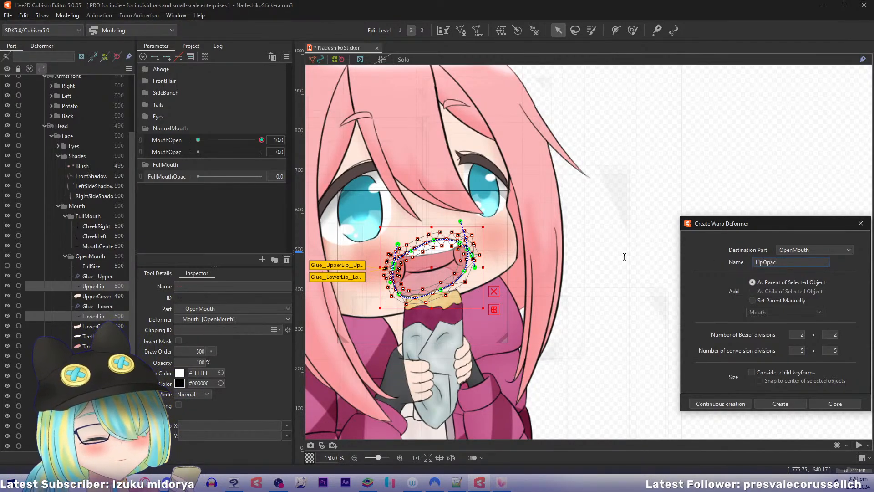
pyautogui.click(699, 403)
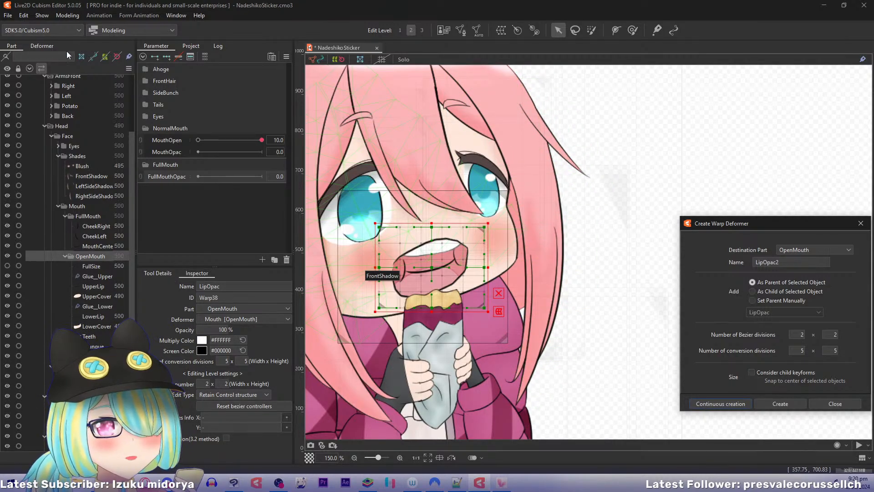
pyautogui.click(42, 46)
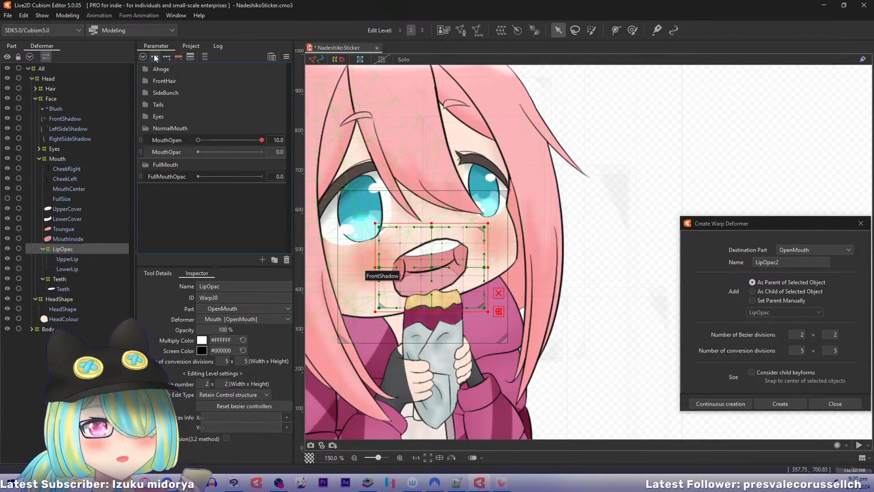
# Create a warp deformer named FullMouth as parent of the CheekRight, CheekLeft and MouthCenter meshes in the FullMouth part.
pyautogui.click(68, 169)
pyautogui.keyDown('shift'); pyautogui.click(67, 188); pyautogui.keyUp('shift')
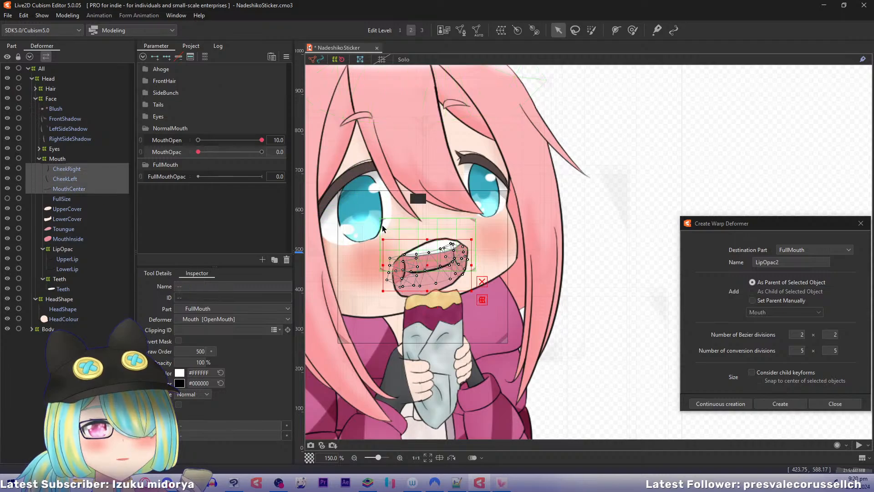
pyautogui.moveTo(787, 263); pyautogui.dragTo(765, 263)
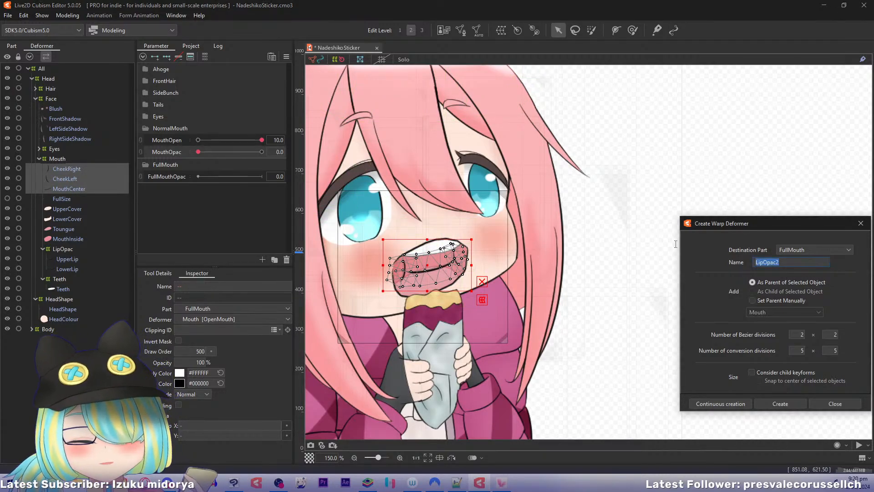
pyautogui.write('FullMouth')
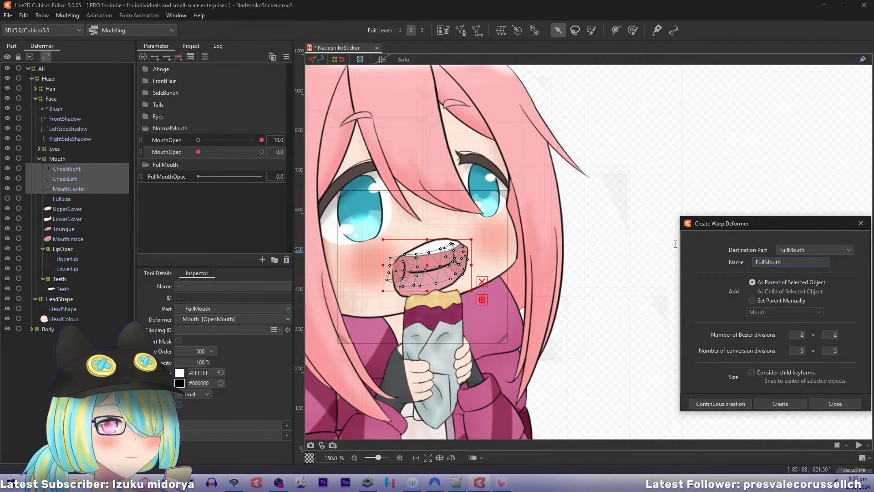
pyautogui.click(720, 403)
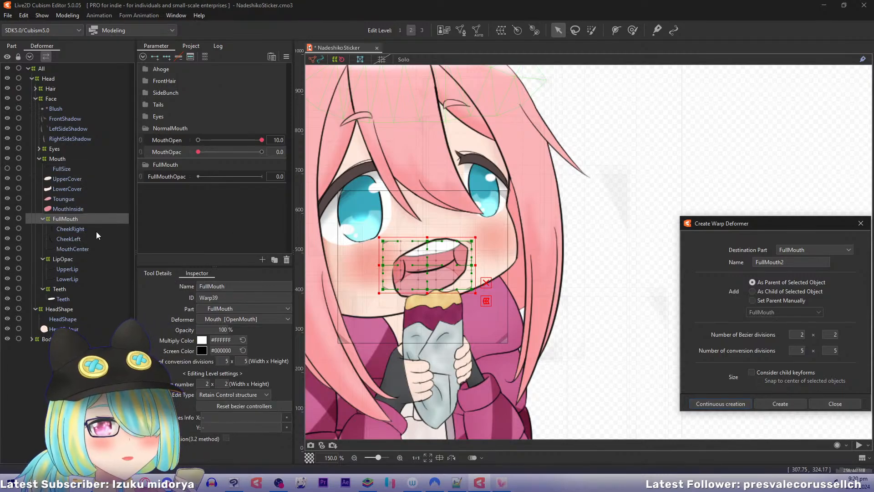
# Create a warp deformer named MouthOpac inside the FullMouth deformer as parent of CheekRight, CheekLeft and MouthCenter.
pyautogui.click(702, 257)
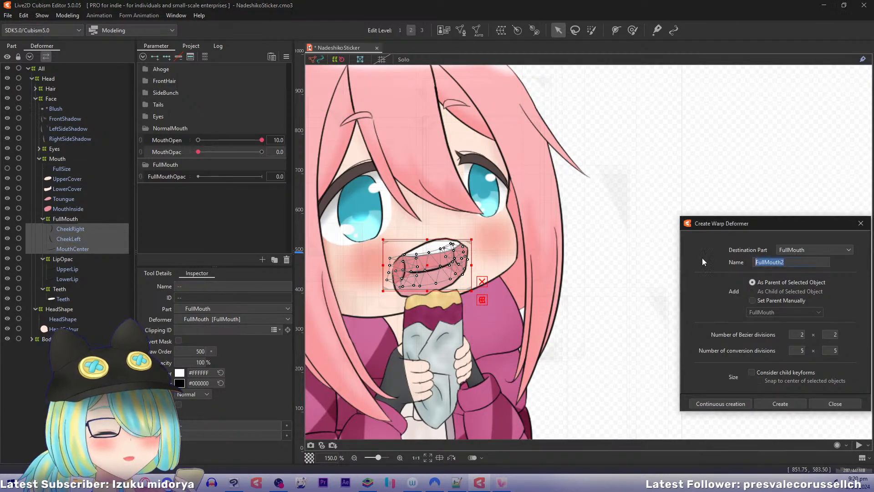
pyautogui.write('M')
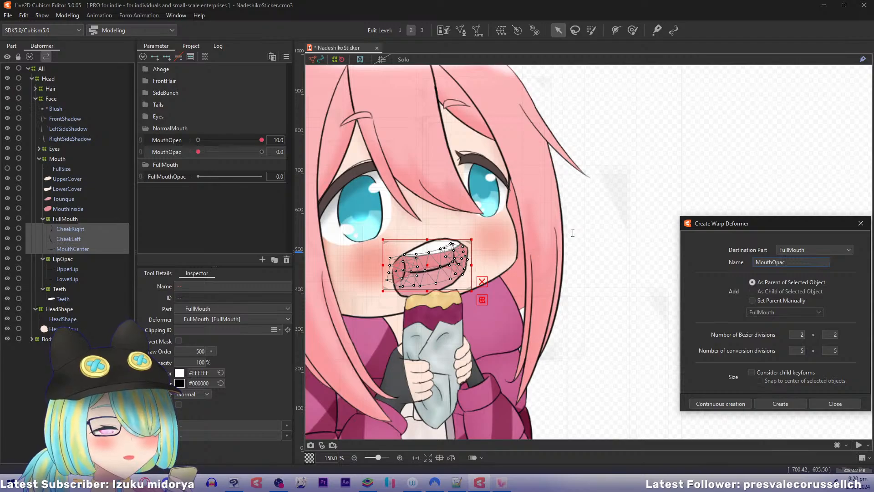
pyautogui.click(713, 405)
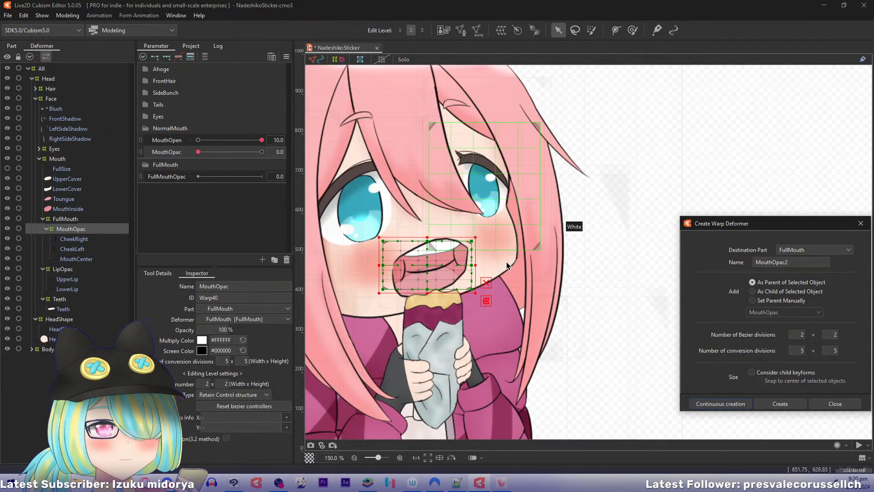
pyautogui.moveTo(510, 261); pyautogui.dragTo(543, 246)
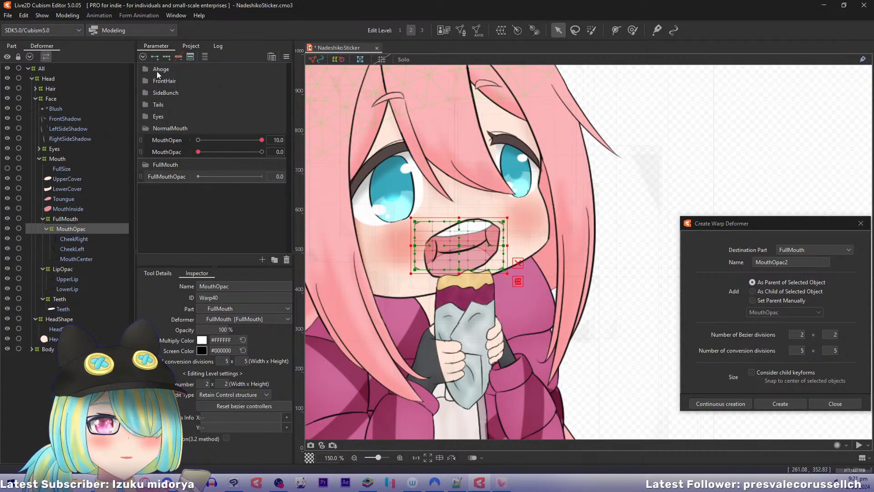
# Edit the FullMouthOpac parameter so its range has a minimum of -10 and a maximum of 0.
pyautogui.moveTo(200, 175); pyautogui.dragTo(262, 176)
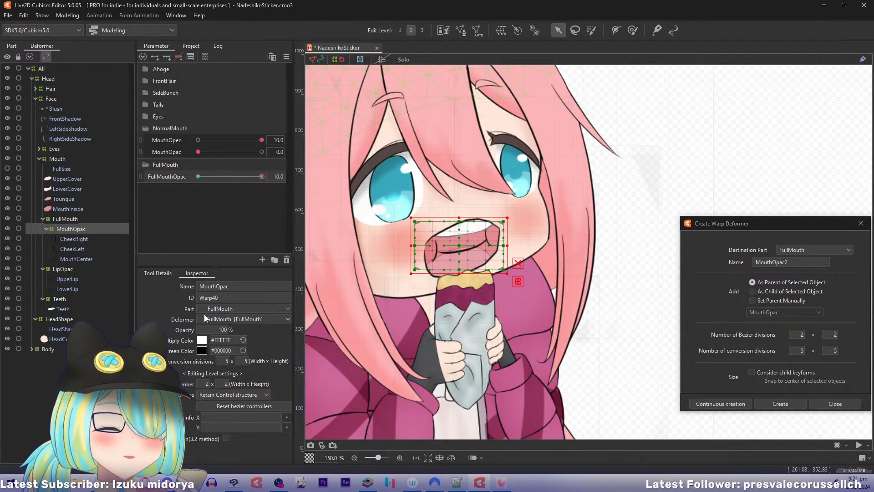
pyautogui.rightClick(164, 179)
pyautogui.click(183, 186)
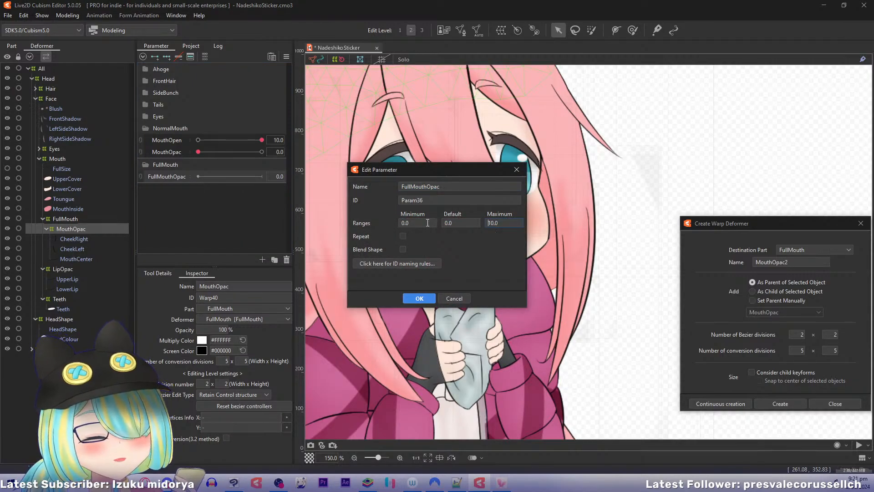
pyautogui.moveTo(428, 223); pyautogui.dragTo(350, 224)
pyautogui.write('-10')
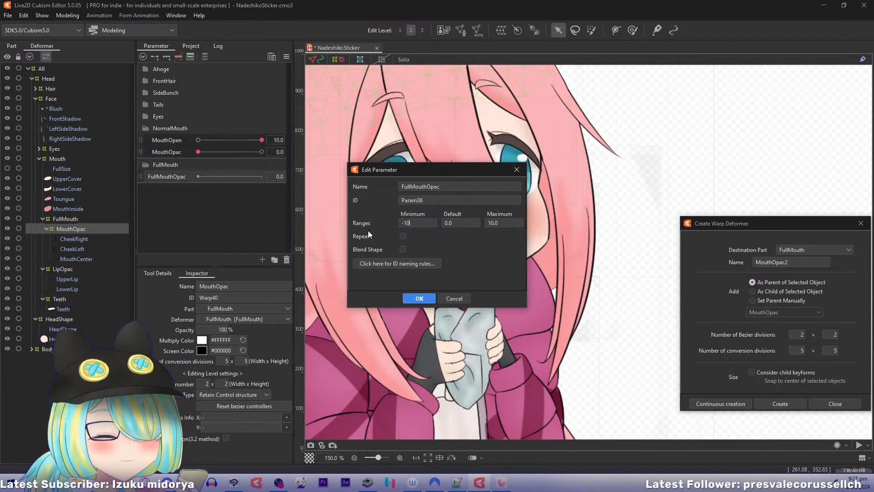
pyautogui.press('Tab')
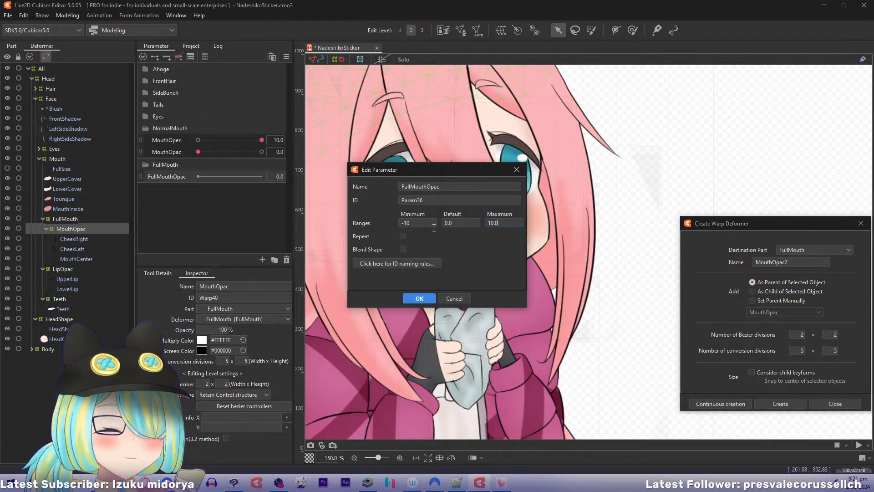
pyautogui.write('0')
pyautogui.press('BackSpace')
pyautogui.press('BackSpace')
pyautogui.press('BackSpace')
pyautogui.press('BackSpace')
pyautogui.press('BackSpace')
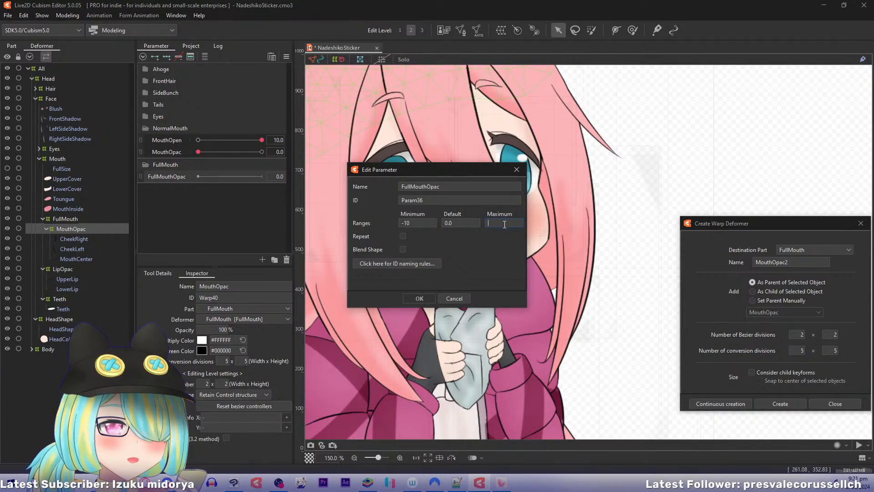
pyautogui.write('0')
pyautogui.click(419, 298)
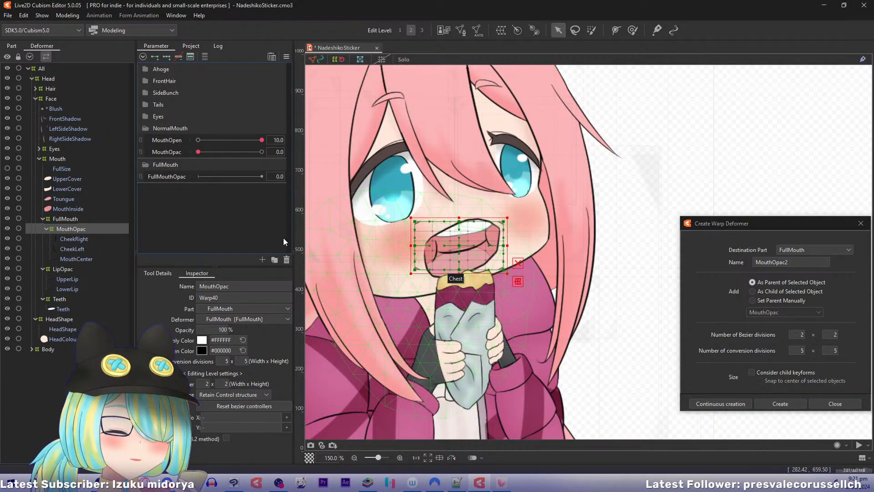
# Edit the MouthOpac parameter so its range has a minimum of -10 and a maximum of 0, accepting out-of-range keyframes.
pyautogui.rightClick(181, 156)
pyautogui.click(186, 161)
pyautogui.doubleClick(433, 222)
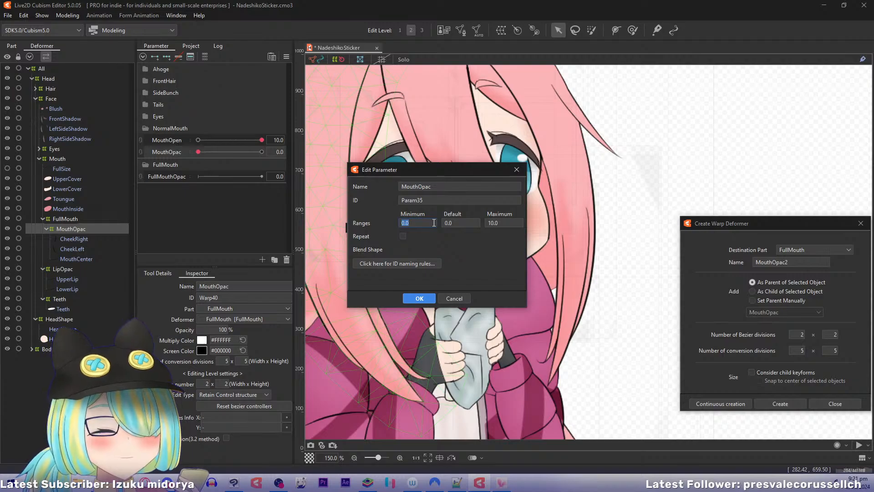
pyautogui.write('-10')
pyautogui.click(509, 222)
pyautogui.write('0')
pyautogui.press('Return')
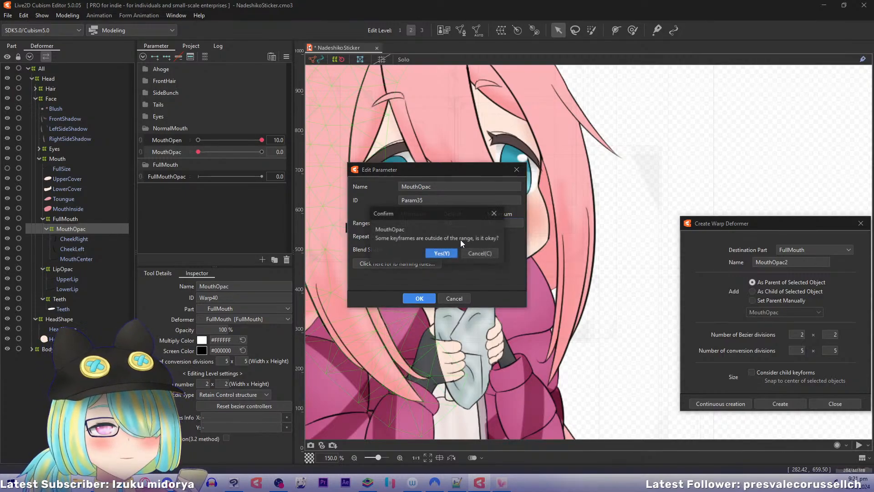
pyautogui.click(439, 254)
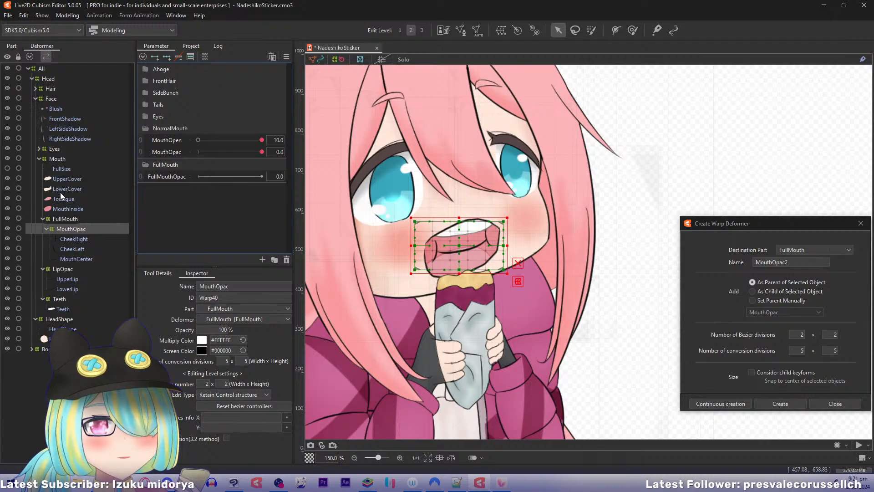
# Set the LipOpac deformer's opacity to 0% at MouthOpac -10.
pyautogui.click(63, 269)
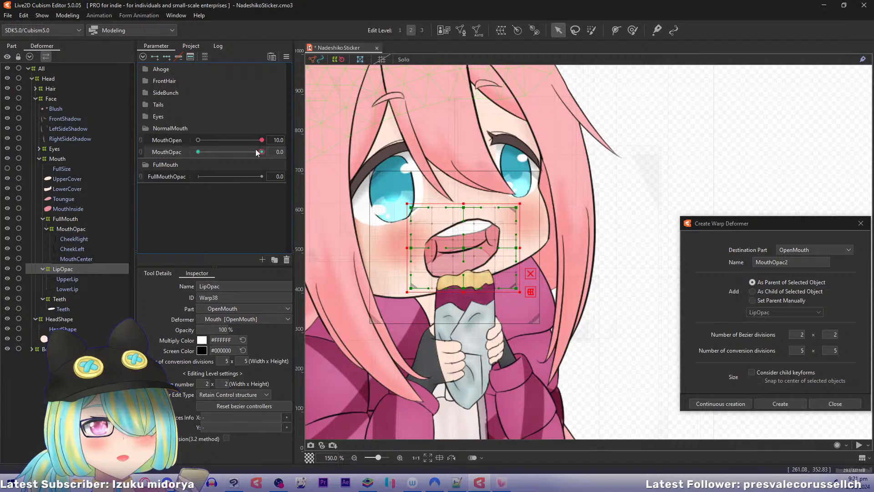
pyautogui.moveTo(262, 155); pyautogui.dragTo(162, 155)
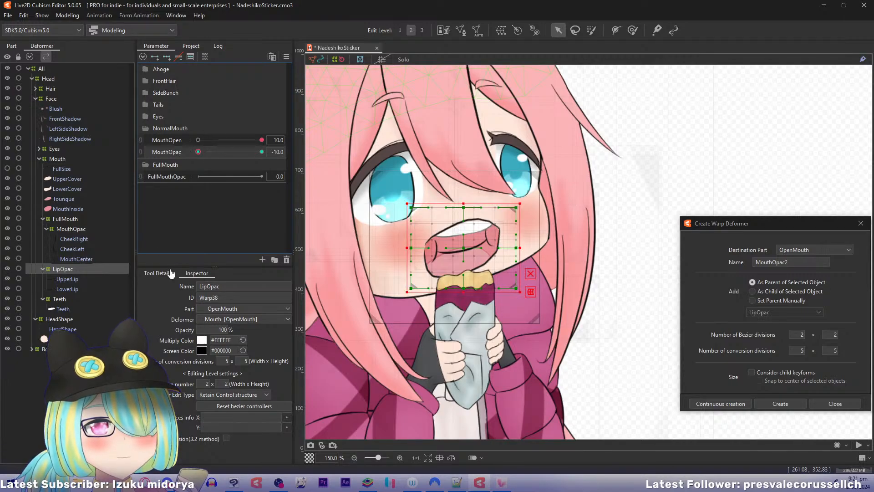
pyautogui.moveTo(225, 330); pyautogui.dragTo(137, 332)
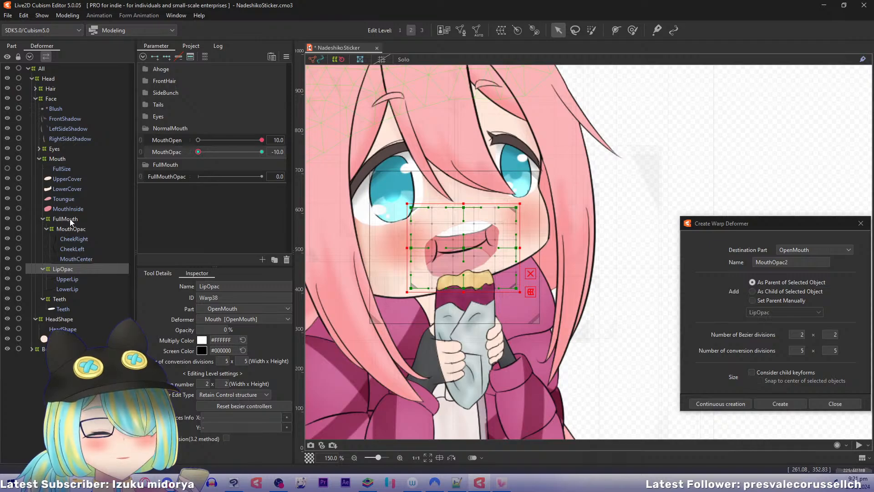
# Key the MouthOpac deformer at both ends of FullMouthOpac and set its opacity to 0% at -10.
pyautogui.click(180, 177)
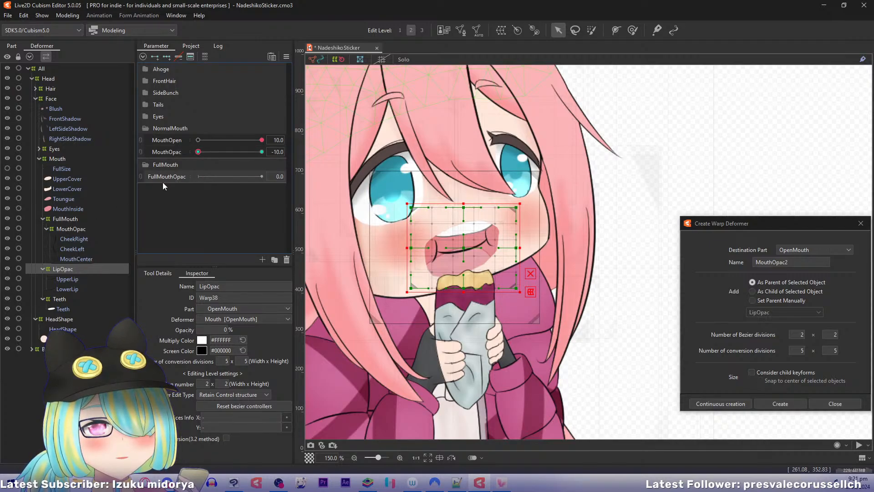
pyautogui.click(65, 227)
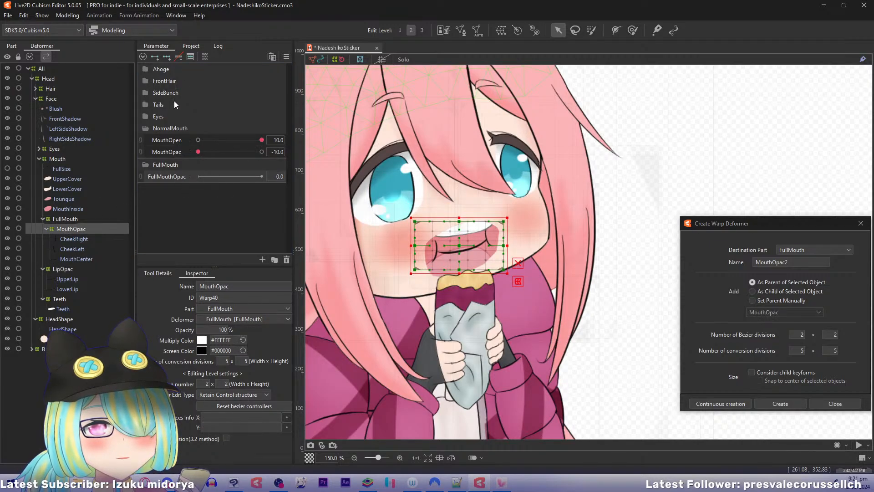
pyautogui.click(161, 55)
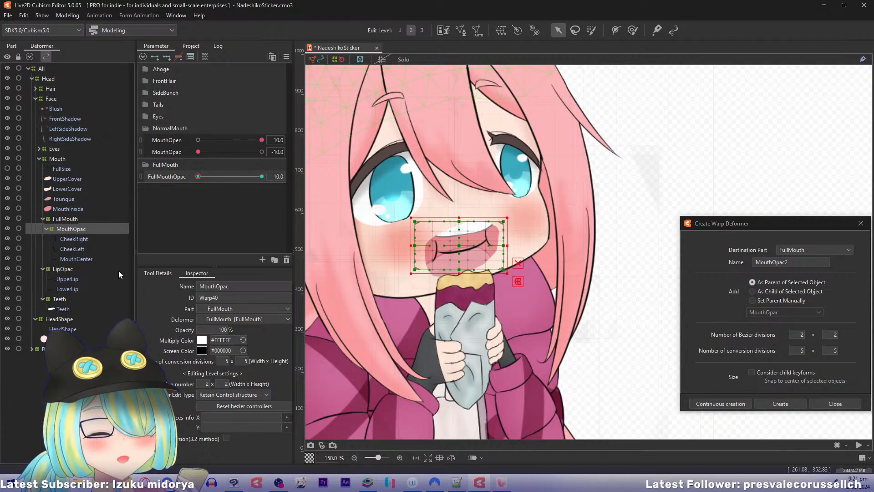
pyautogui.moveTo(219, 331); pyautogui.dragTo(196, 331)
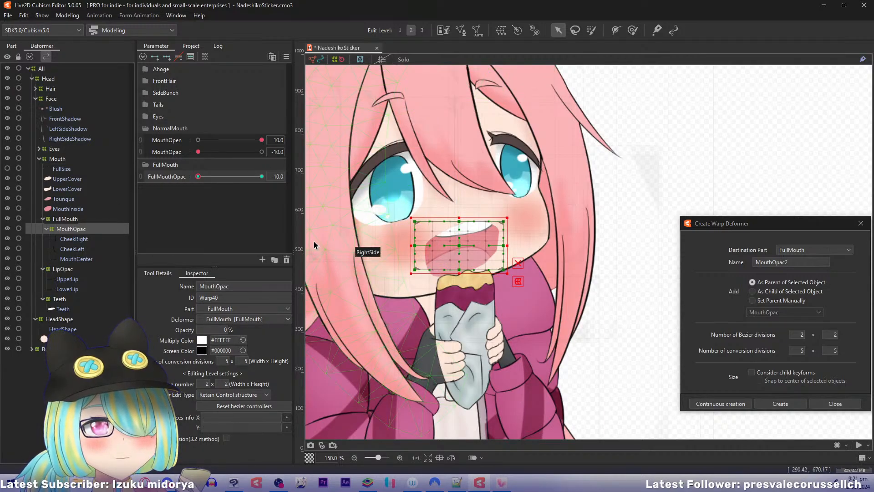
# Set the MouthOpen and MouthOpac parameters to 0 to show the closed normal mouth.
pyautogui.scroll(-3, 390, 142)
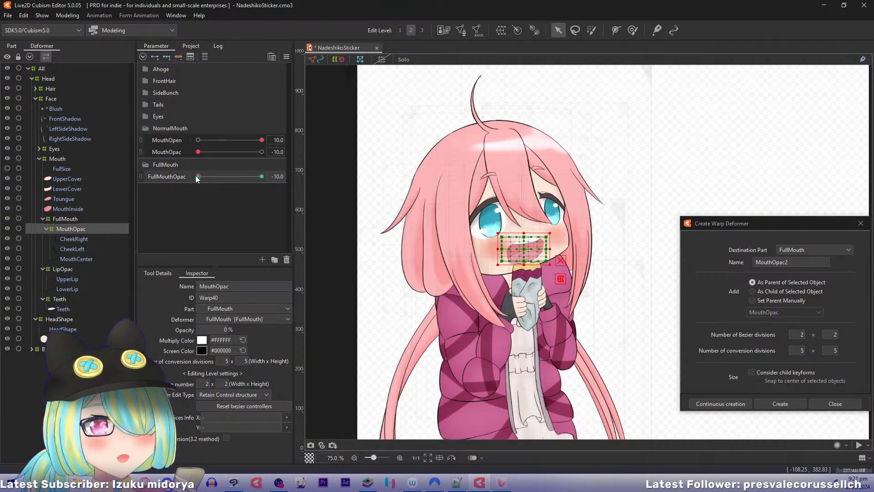
pyautogui.click(256, 139)
pyautogui.moveTo(257, 139); pyautogui.dragTo(167, 146)
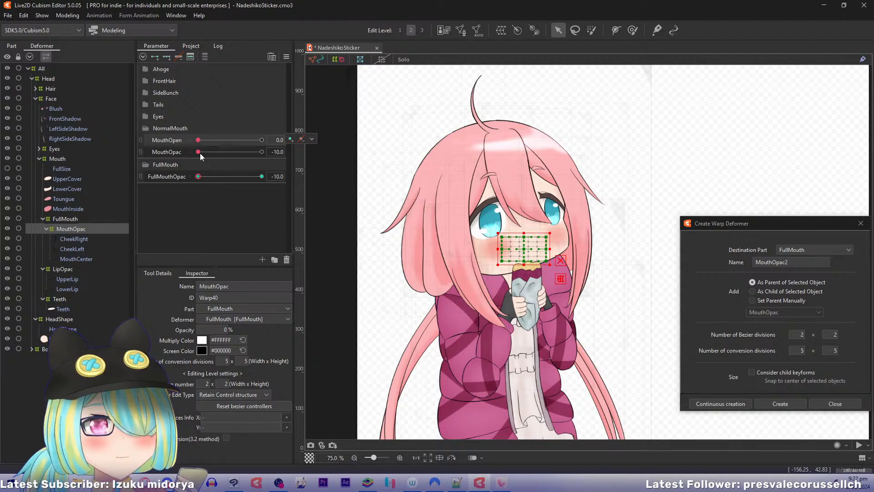
pyautogui.moveTo(200, 153); pyautogui.dragTo(298, 151)
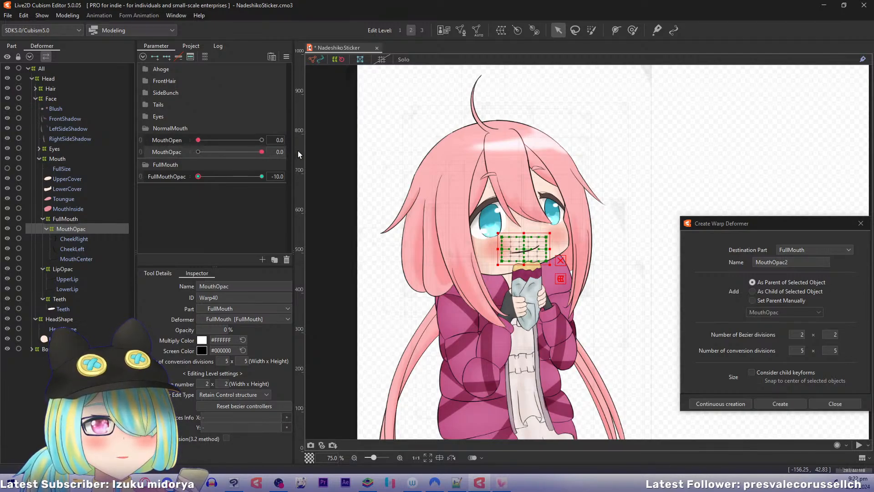
pyautogui.moveTo(406, 185); pyautogui.dragTo(397, 214)
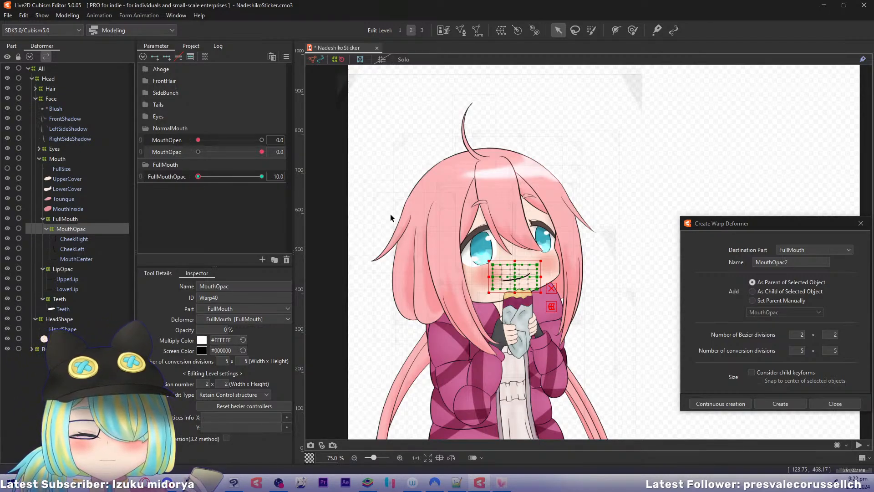
pyautogui.moveTo(490, 315); pyautogui.dragTo(476, 261)
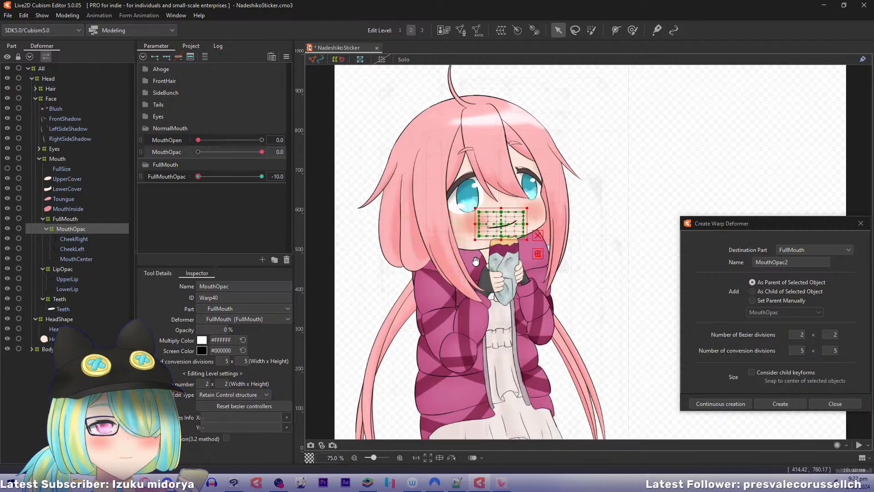
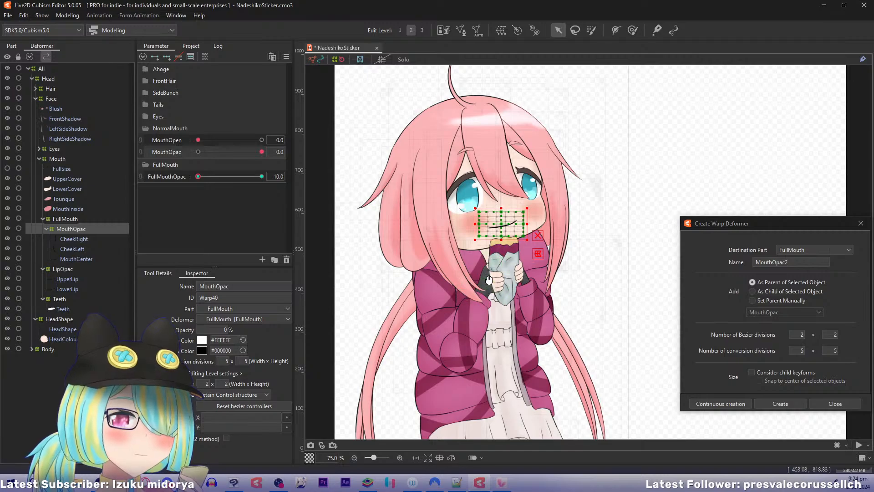
# Expand the Body deformer and collapse the Face deformer in the deformer hierarchy.
pyautogui.moveTo(487, 288); pyautogui.dragTo(476, 268)
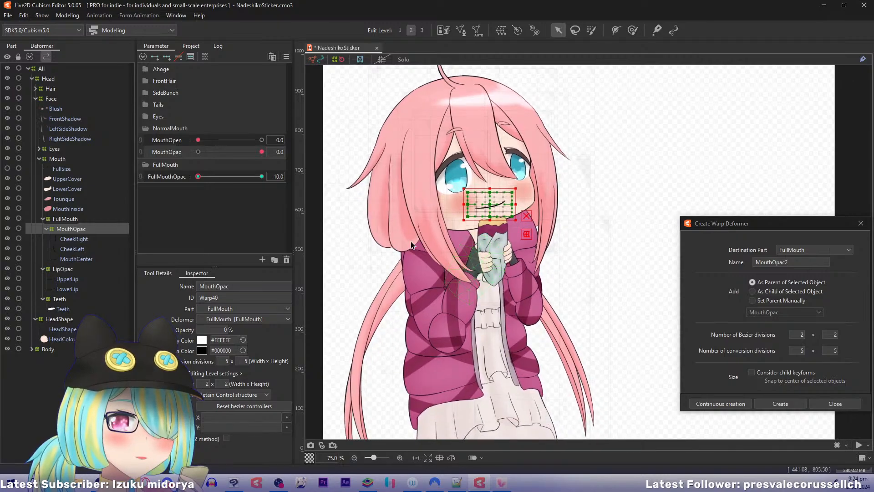
pyautogui.click(32, 78)
pyautogui.click(31, 89)
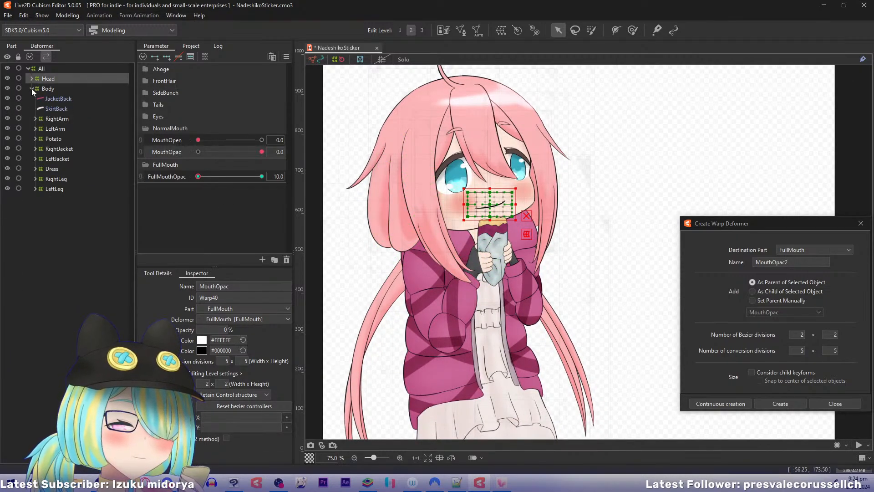
pyautogui.click(32, 81)
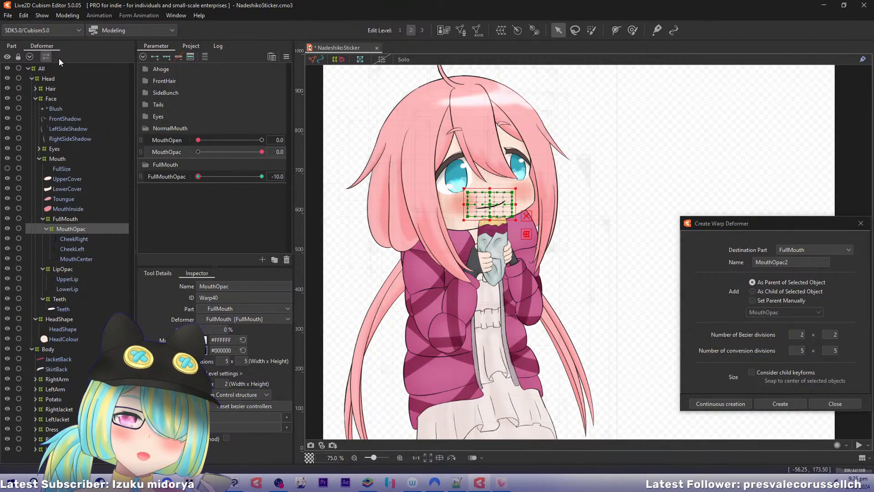
pyautogui.click(53, 79)
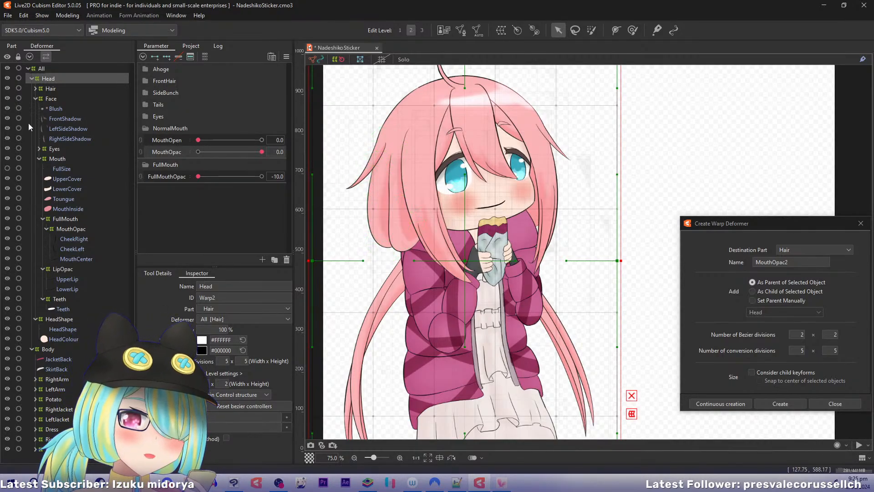
pyautogui.click(36, 99)
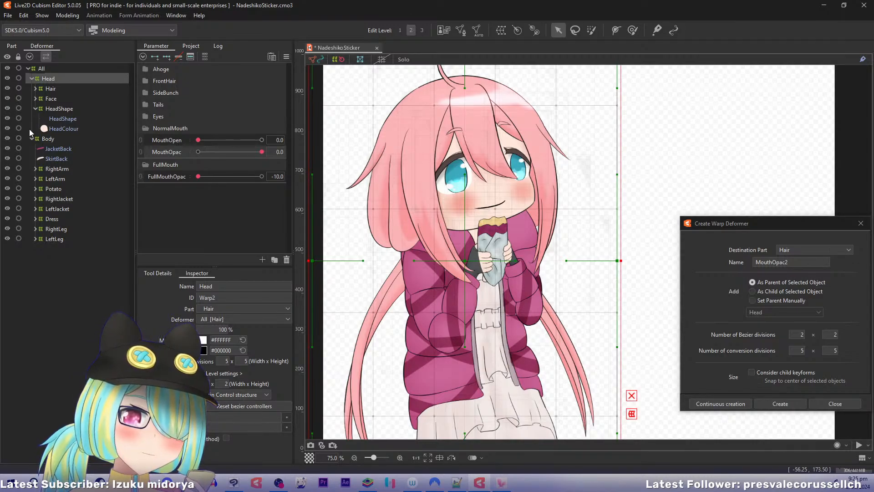
# Select the HeadShape and HeadColour meshes under the HeadShape deformer and name the new warp deformer HeadTilt.
pyautogui.click(59, 109)
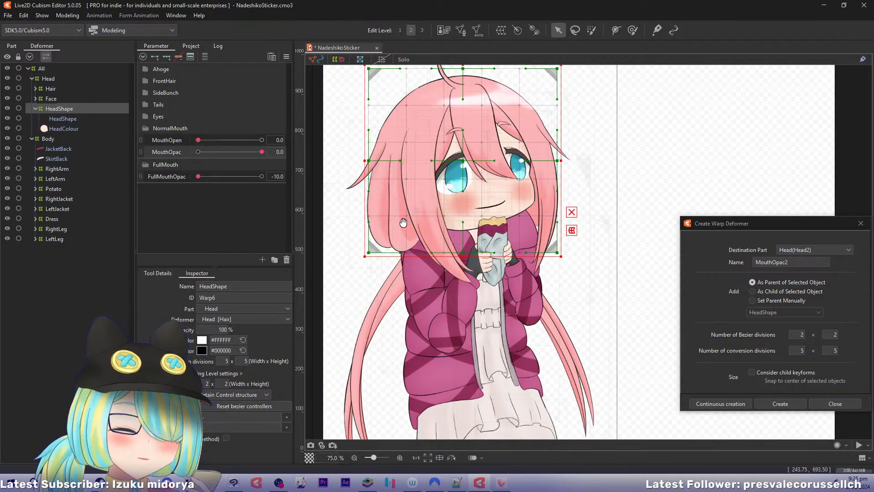
pyautogui.moveTo(403, 222); pyautogui.dragTo(390, 244)
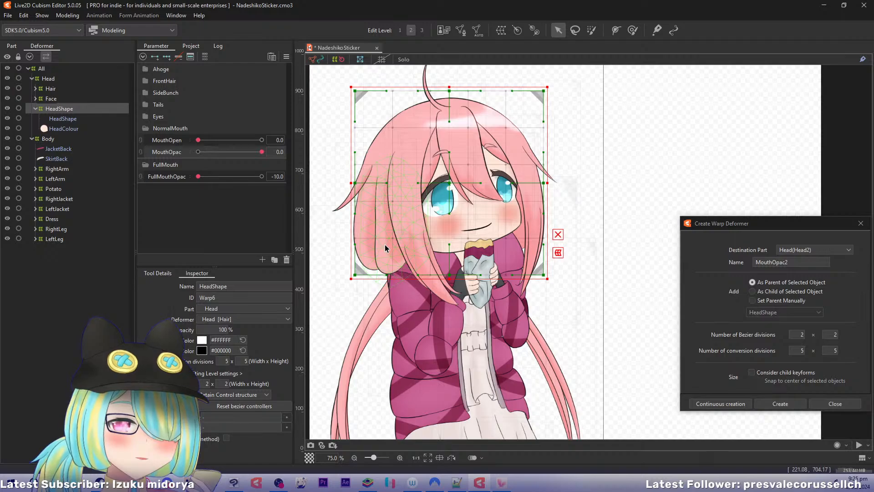
pyautogui.click(64, 119)
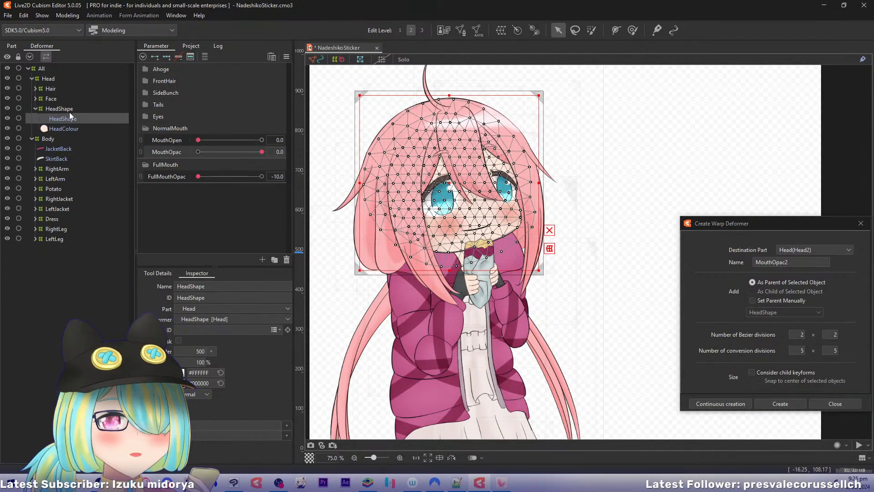
pyautogui.keyDown('ctrl'); pyautogui.click(64, 129); pyautogui.keyUp('ctrl')
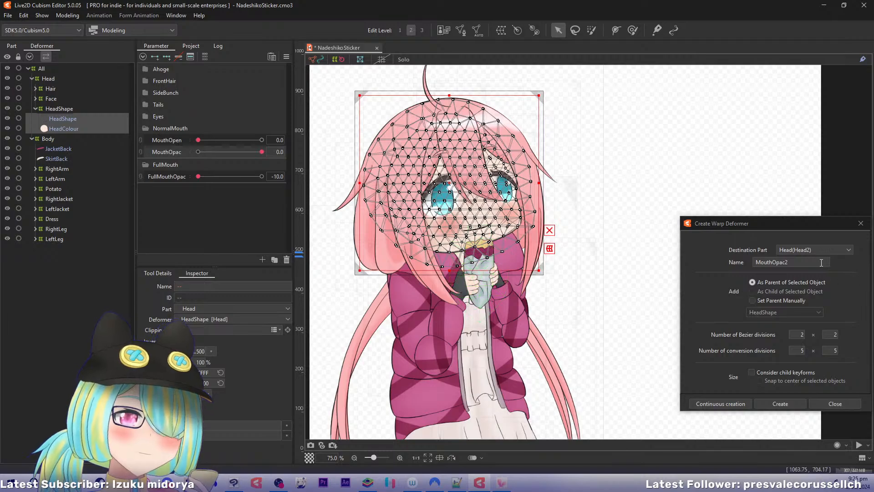
pyautogui.write('Head')
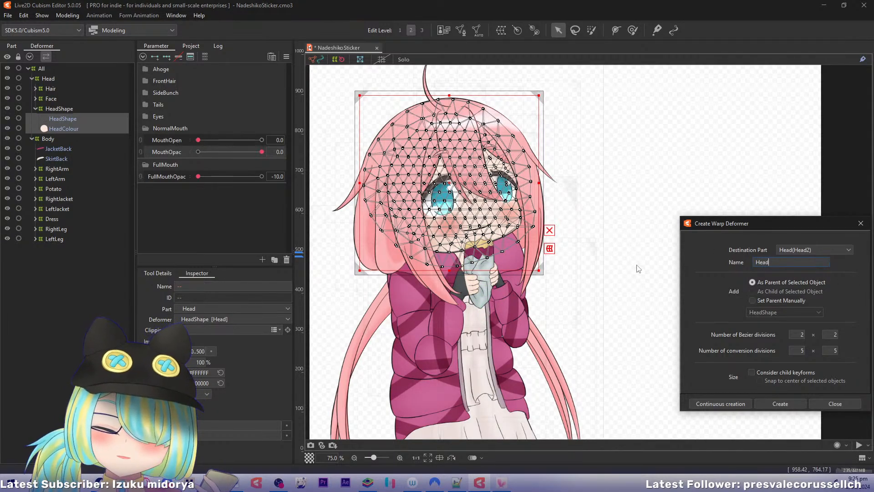
pyautogui.write('Tilt')
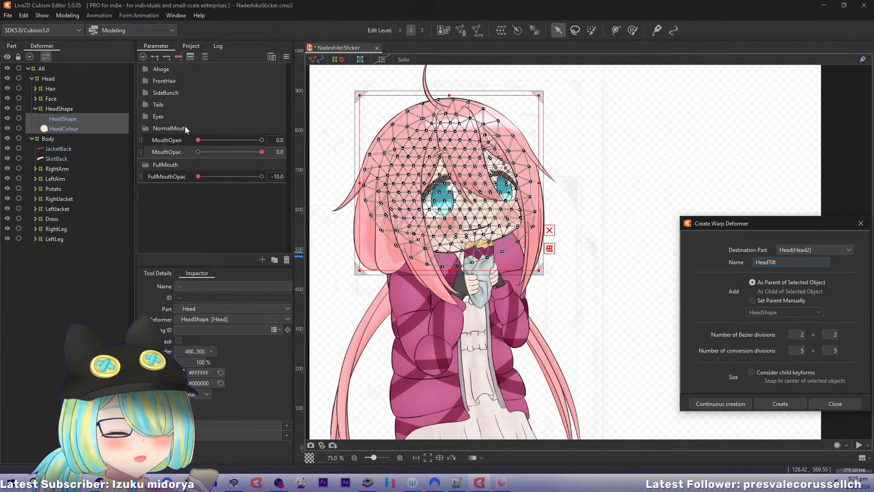
# Add a parameter folder named HeadTilt below the FullMouth group.
pyautogui.click(178, 220)
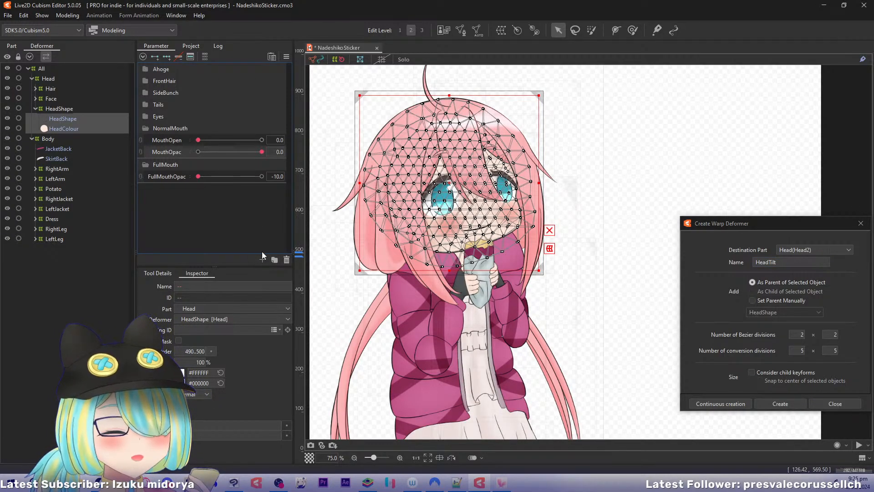
pyautogui.click(273, 259)
pyautogui.moveTo(177, 166)
pyautogui.mouseDown()
pyautogui.moveTo(176, 201)
pyautogui.moveTo(177, 168)
pyautogui.mouseUp()
pyautogui.doubleClick(171, 189)
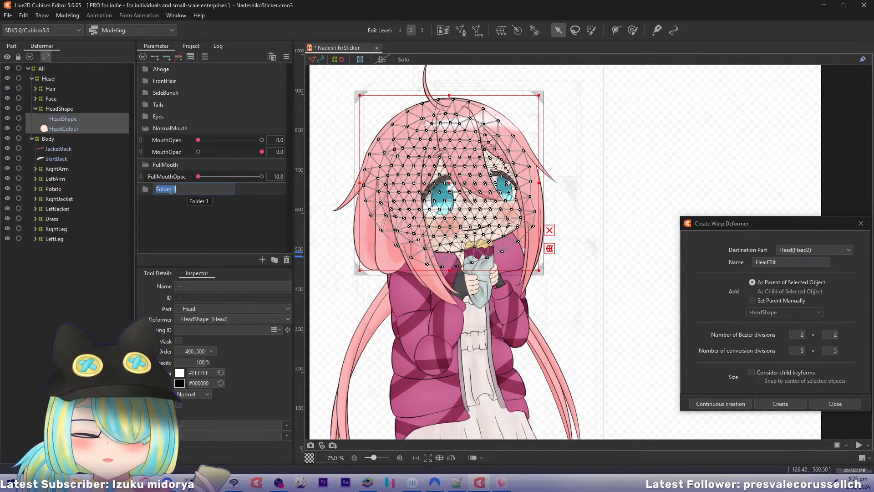
pyautogui.write('HeadTil')
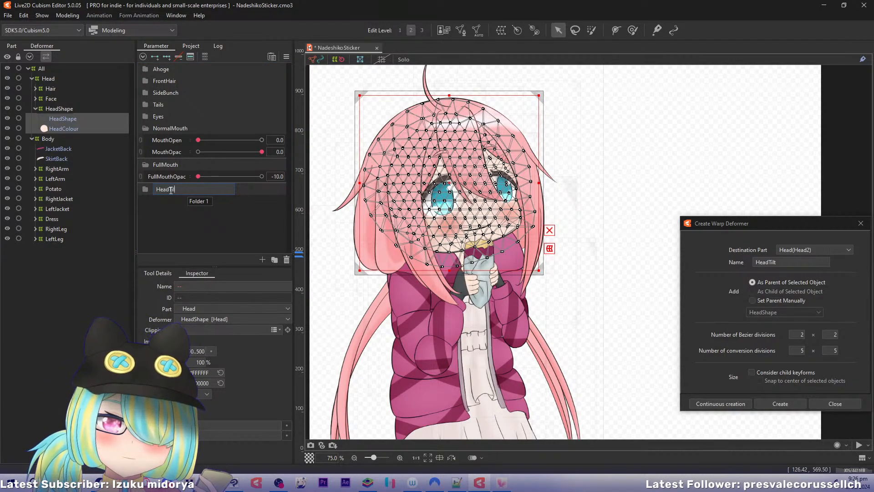
pyautogui.write('t')
pyautogui.press('Return')
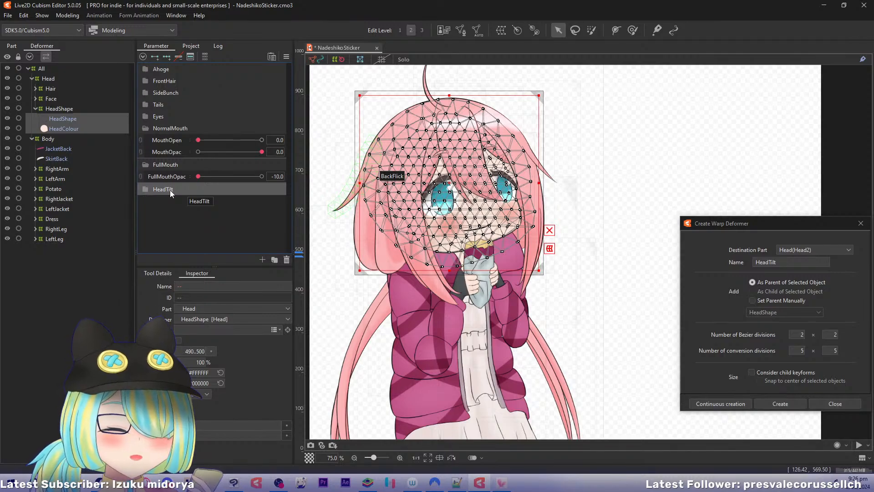
# Rename the HeadTilt parameter folder to CoreMotion.
pyautogui.doubleClick(171, 190)
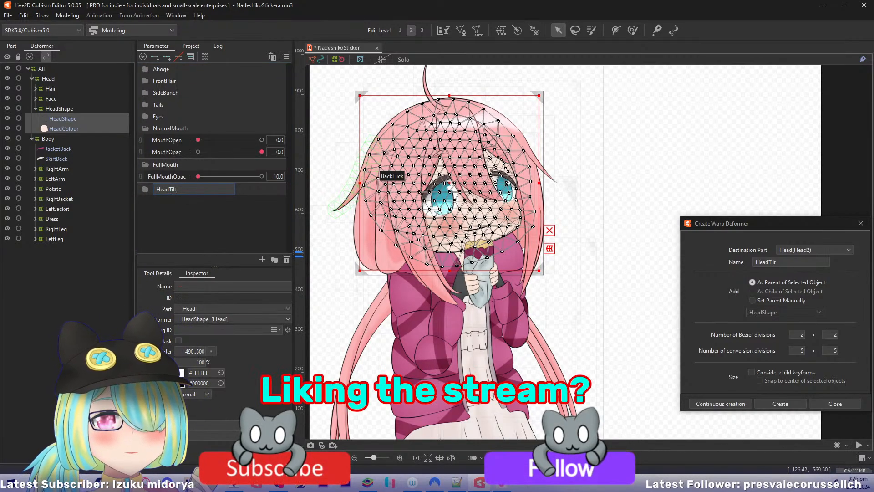
pyautogui.doubleClick(171, 190)
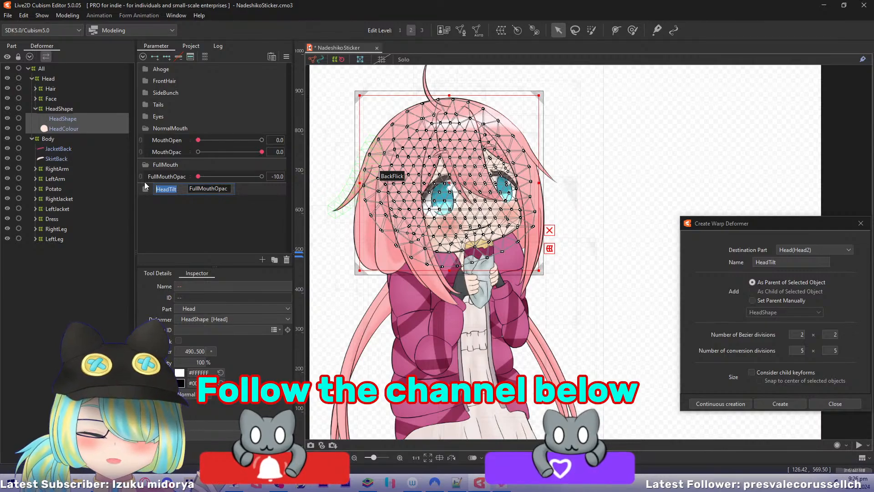
pyautogui.write('CoreMotion')
pyautogui.press('Return')
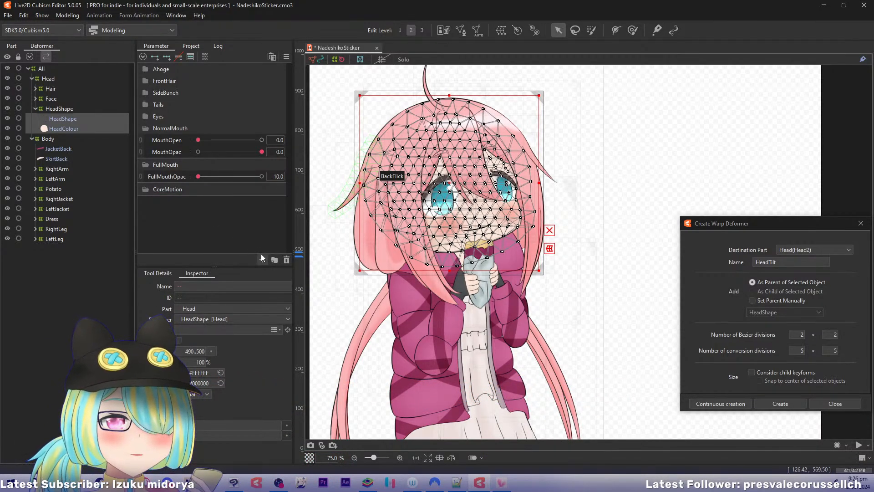
# Create a new parameter named HeadTilt inside the CoreMotion folder.
pyautogui.click(212, 189)
pyautogui.click(259, 259)
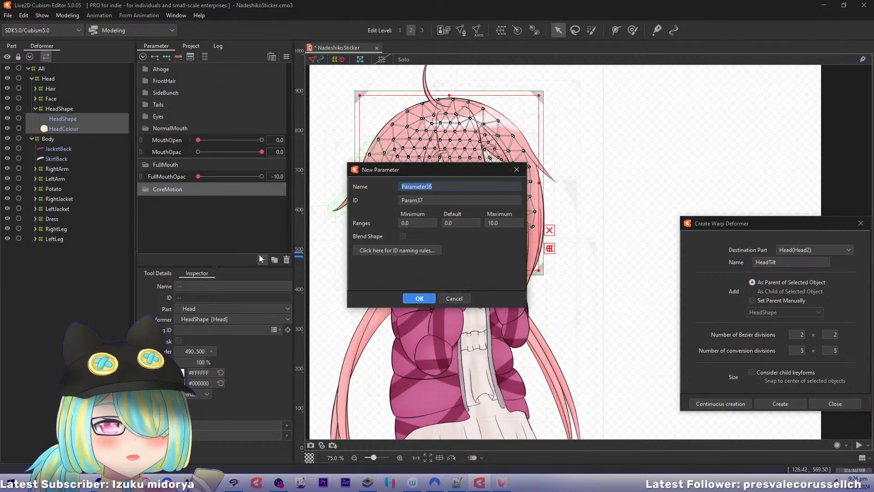
pyautogui.write('HeadT')
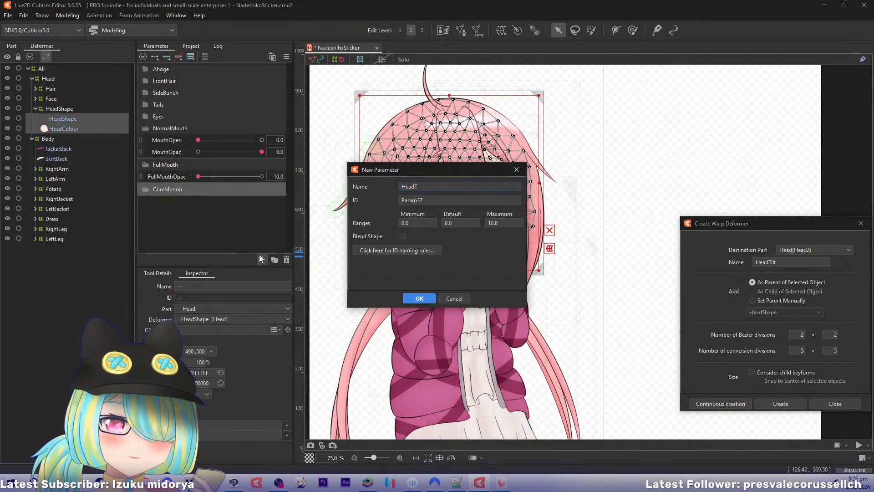
pyautogui.write('ilt')
pyautogui.press('Return')
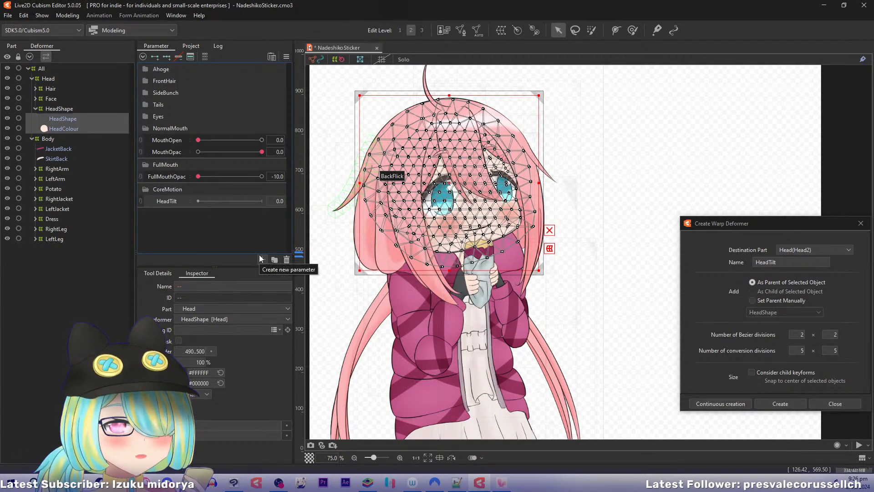
# Select the HeadShape deformer and set the HeadTilt parameter's minimum to -10.
pyautogui.click(65, 108)
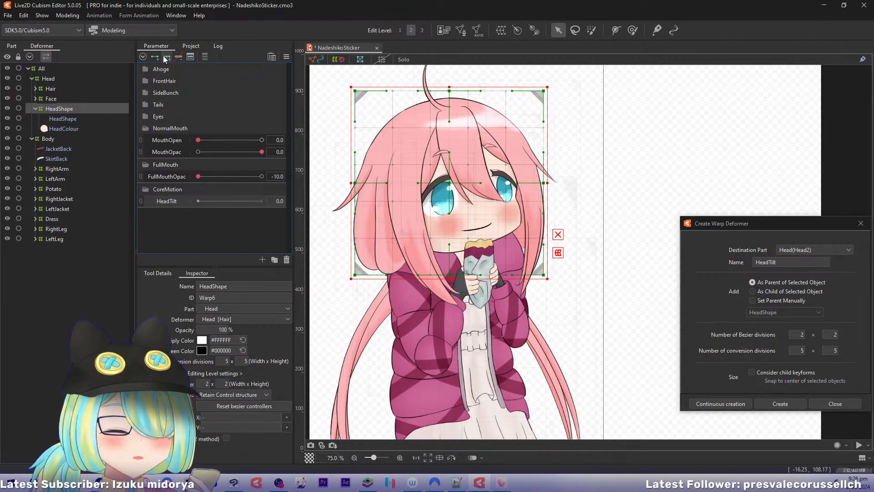
pyautogui.rightClick(167, 200)
pyautogui.click(205, 208)
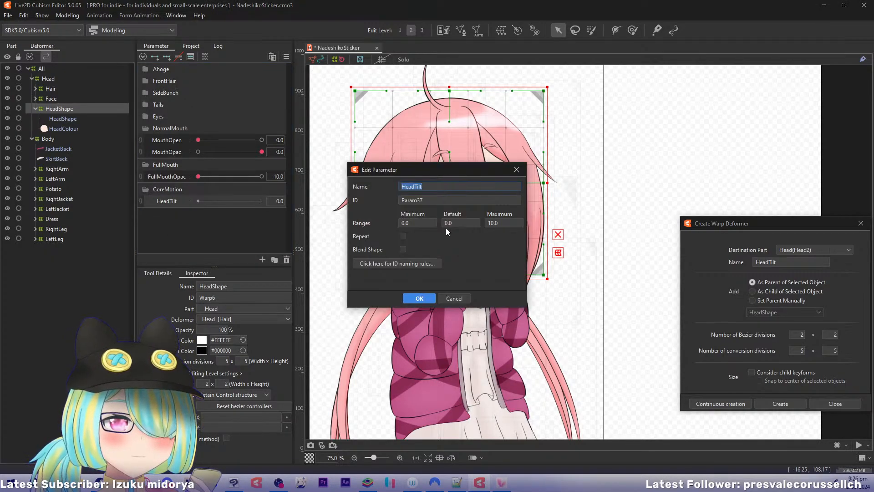
pyautogui.click(424, 223)
pyautogui.write('-10')
pyautogui.press('Return')
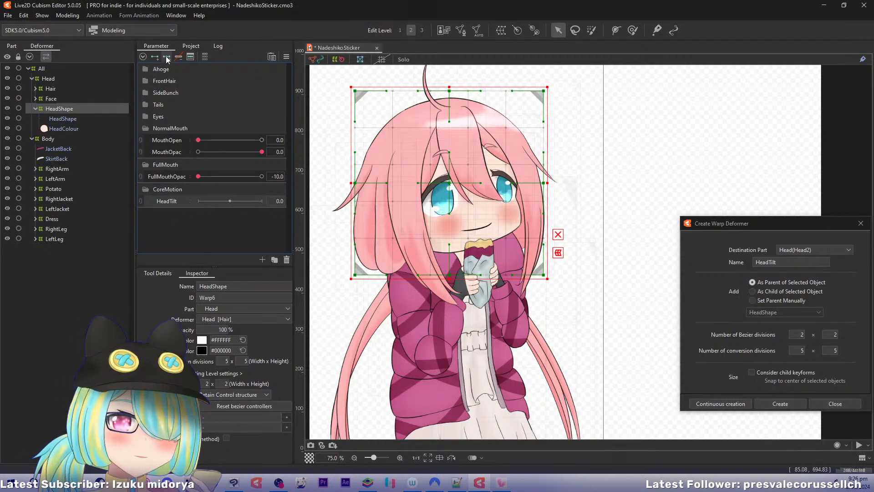
# Key the HeadShape deformer at three HeadTilt points with the parameter at -10, and solo the head shape and its colour mesh.
pyautogui.moveTo(230, 201); pyautogui.dragTo(181, 201)
pyautogui.keyDown('shift'); pyautogui.click(69, 128); pyautogui.keyUp('shift')
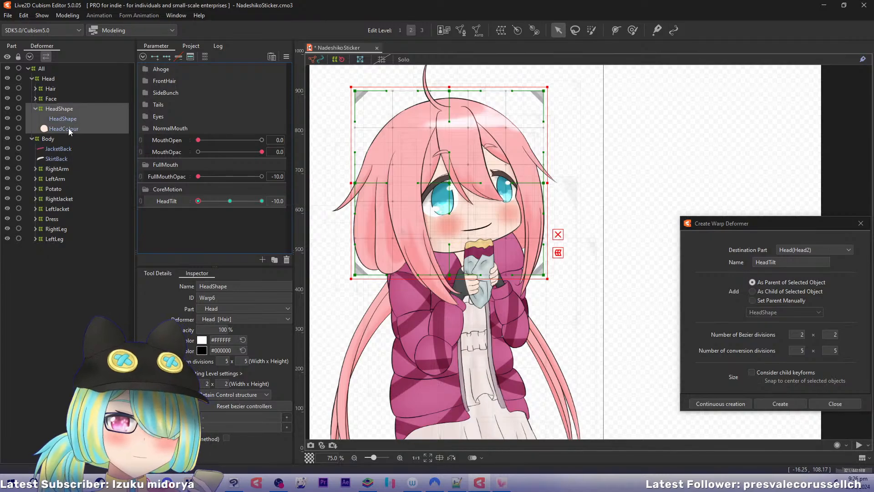
pyautogui.press('s')
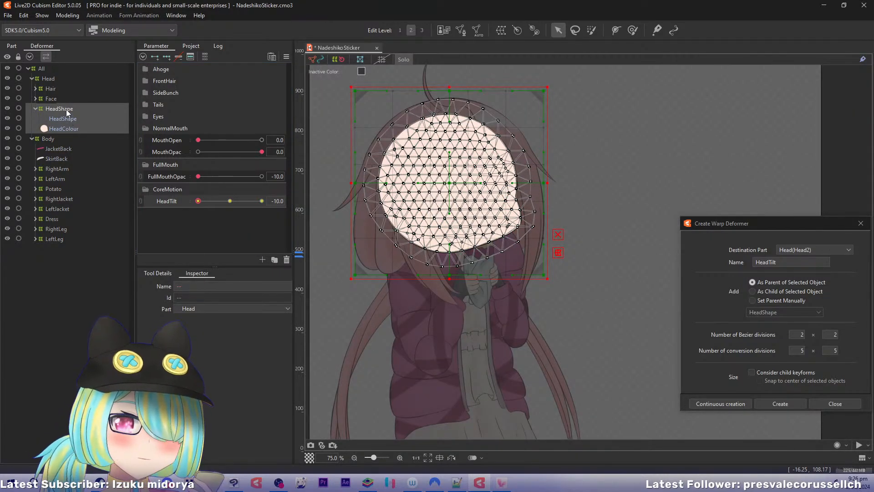
pyautogui.click(66, 109)
pyautogui.moveTo(357, 199); pyautogui.dragTo(388, 227)
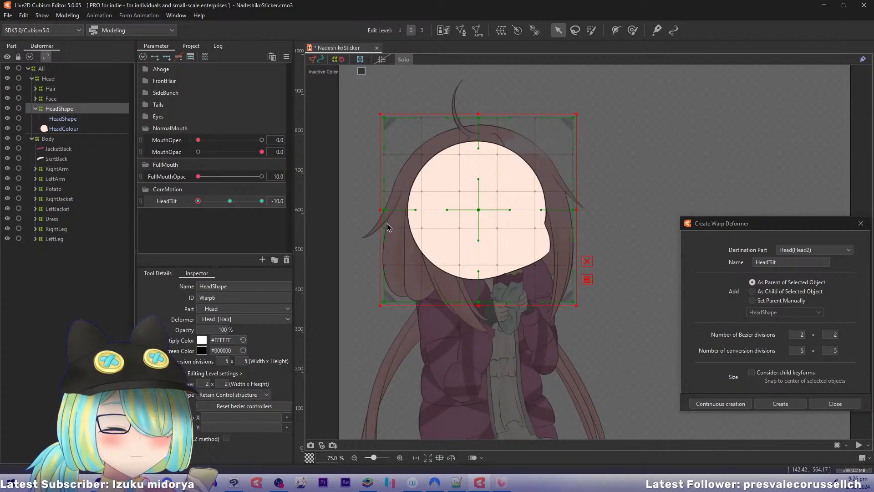
pyautogui.moveTo(434, 207); pyautogui.dragTo(428, 206)
pyautogui.scroll(1, 435, 203)
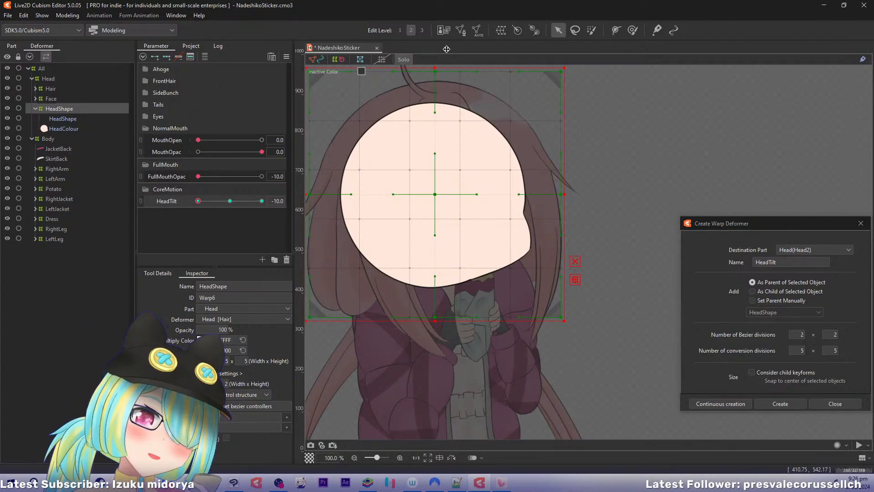
pyautogui.click(63, 129)
pyautogui.click(63, 118)
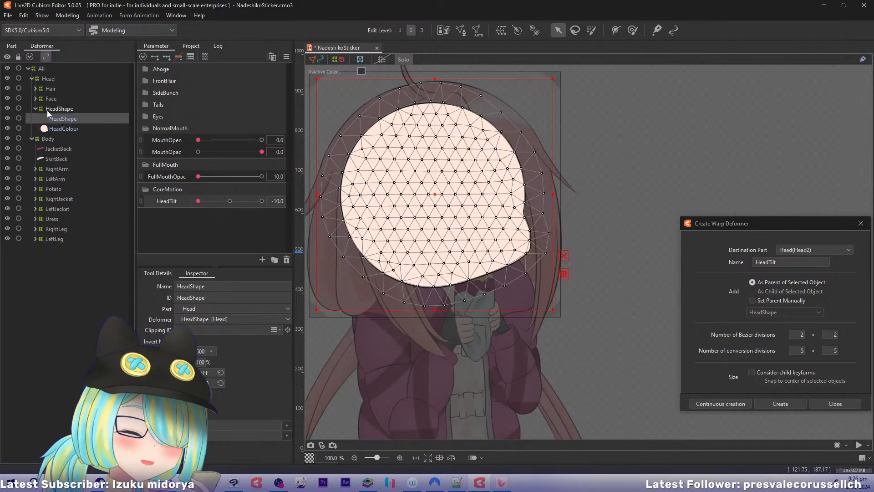
pyautogui.click(59, 129)
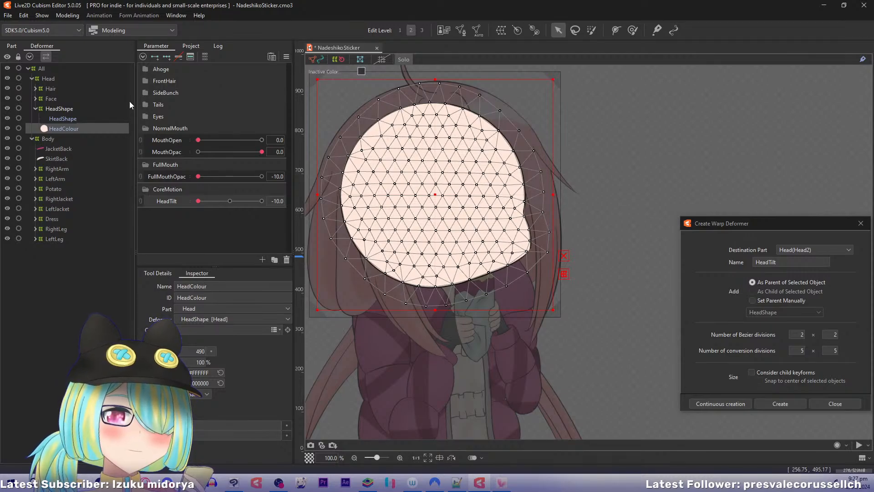
# Set the HeadShape warp deformer's Bezier division number to 2 × 3.
pyautogui.click(85, 109)
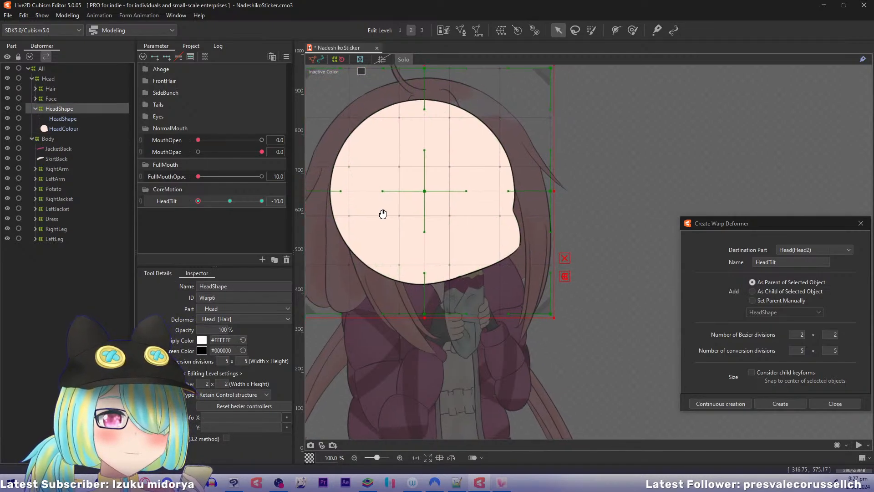
pyautogui.moveTo(419, 230); pyautogui.dragTo(431, 247)
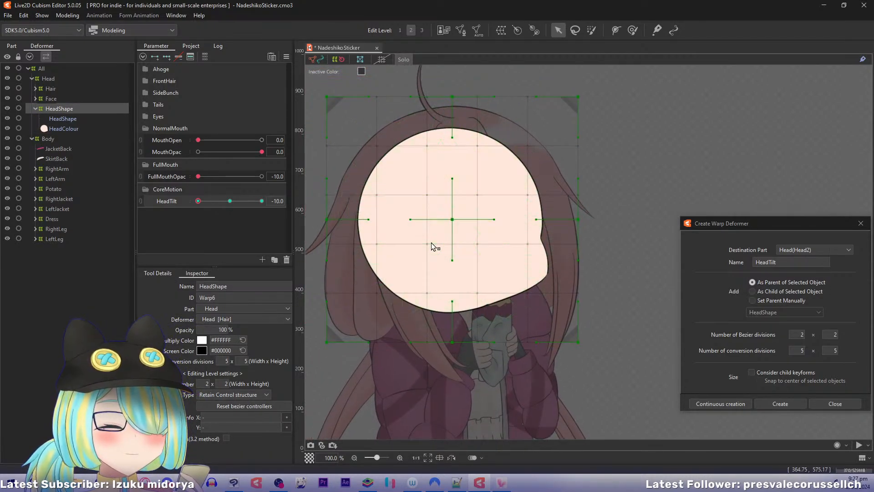
pyautogui.doubleClick(223, 384)
pyautogui.write('3')
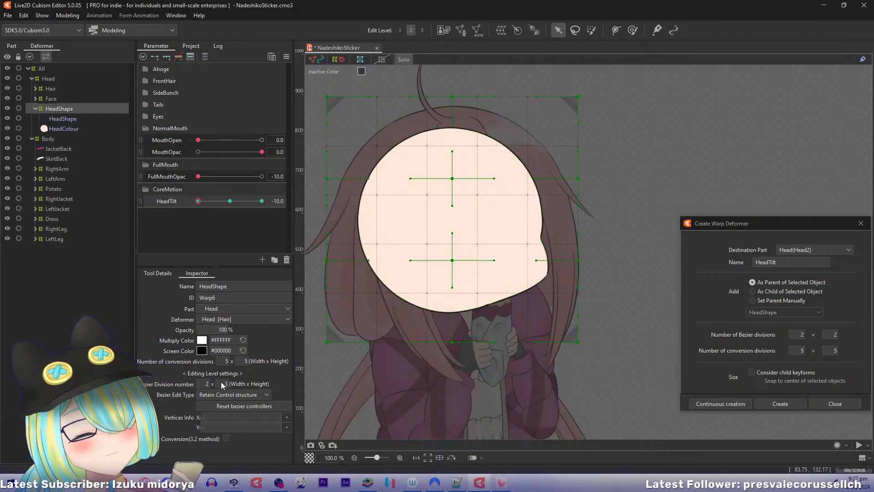
# At HeadTilt -10, shift the HeadShape warp's two inner control points, top middle point and top-right corner right and slightly down.
pyautogui.moveTo(386, 276); pyautogui.dragTo(346, 267)
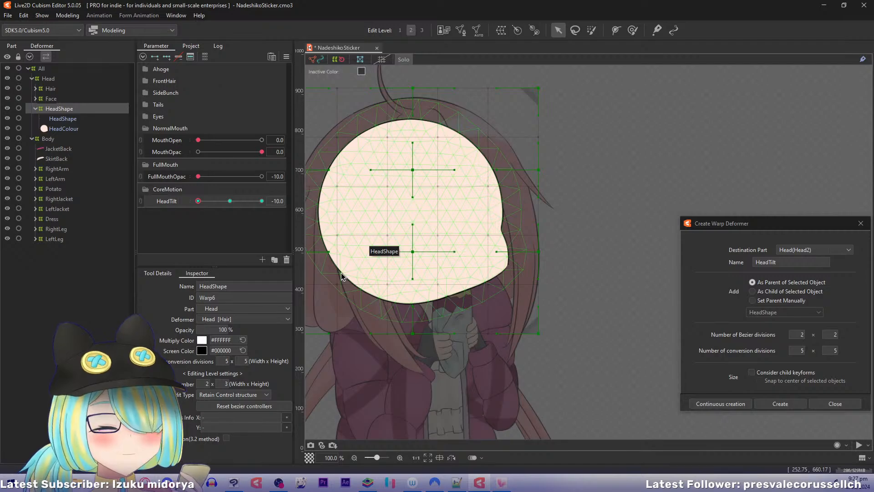
pyautogui.moveTo(354, 282); pyautogui.dragTo(375, 284)
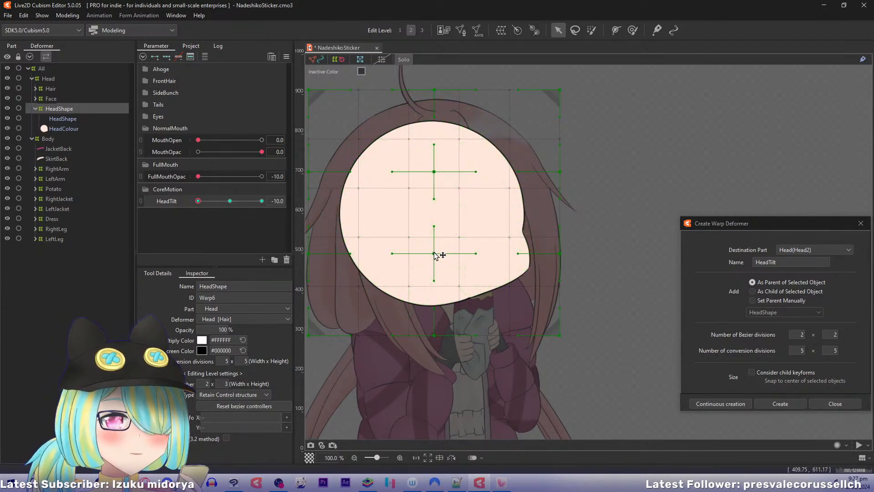
pyautogui.moveTo(435, 255); pyautogui.dragTo(443, 264)
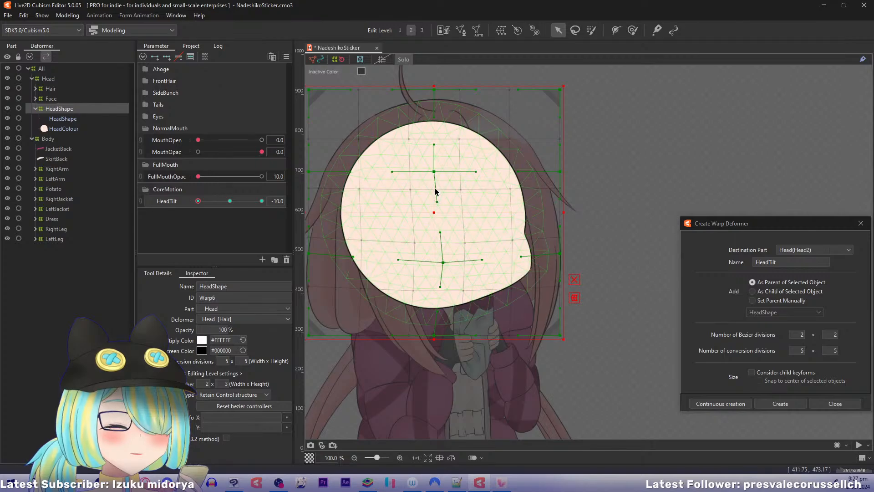
pyautogui.moveTo(435, 172); pyautogui.dragTo(447, 185)
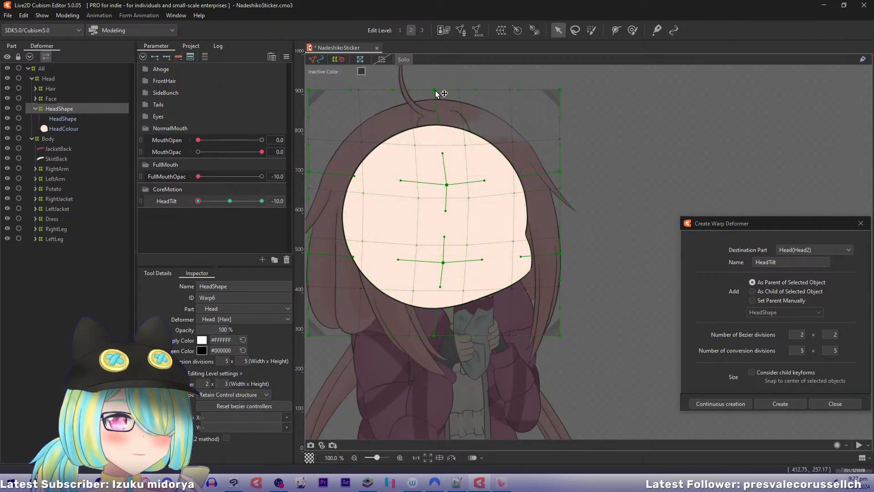
pyautogui.moveTo(436, 93); pyautogui.dragTo(450, 96)
pyautogui.moveTo(559, 91); pyautogui.dragTo(574, 107)
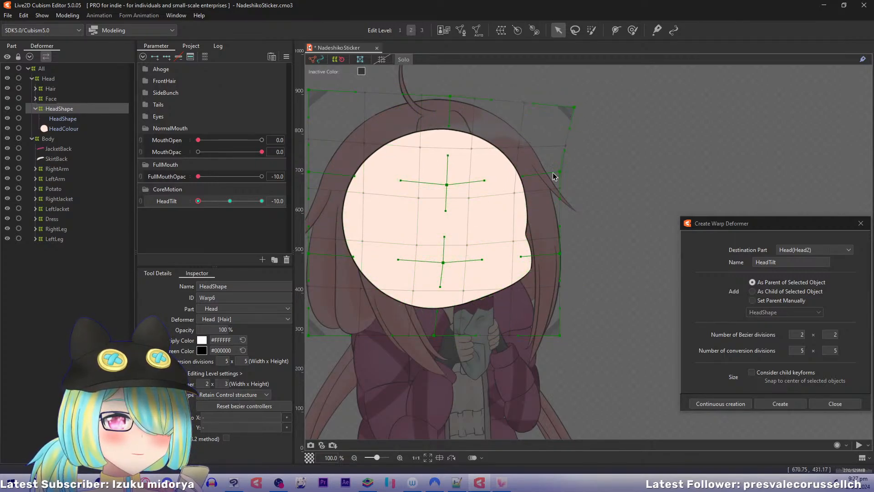
# At HeadTilt -10, lower the HeadShape warp's right-edge points, pull its bottom-right corner inward, and shift the bottom middle and lower inner points right.
pyautogui.moveTo(560, 172); pyautogui.dragTo(565, 186)
pyautogui.hotkey('ctrl', 'z')
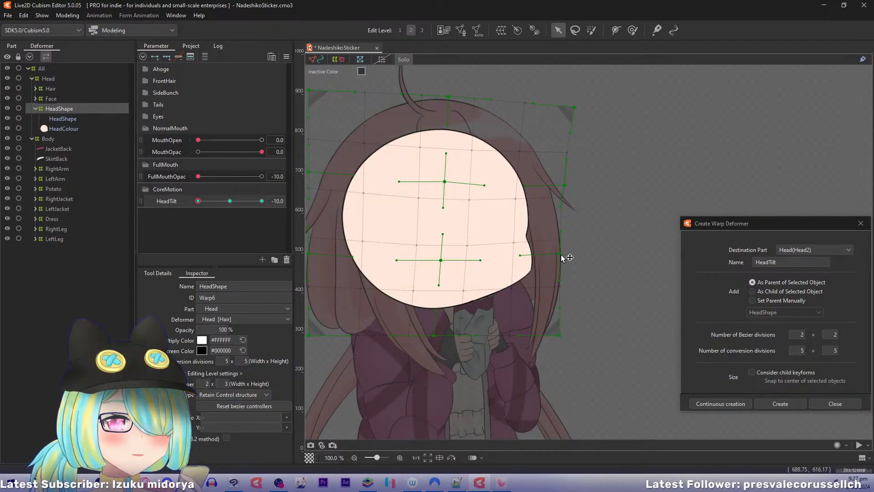
pyautogui.moveTo(560, 253); pyautogui.dragTo(560, 268)
pyautogui.moveTo(558, 336); pyautogui.dragTo(546, 328)
pyautogui.moveTo(438, 338); pyautogui.dragTo(451, 337)
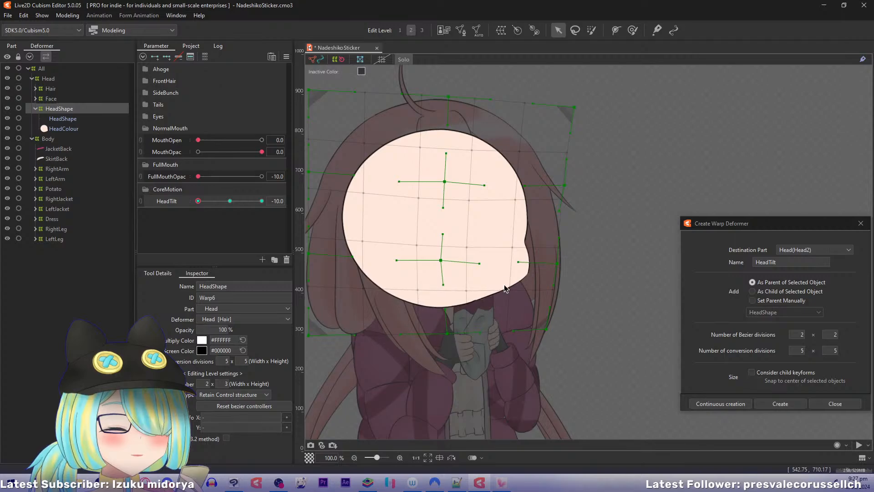
pyautogui.moveTo(519, 263); pyautogui.dragTo(528, 264)
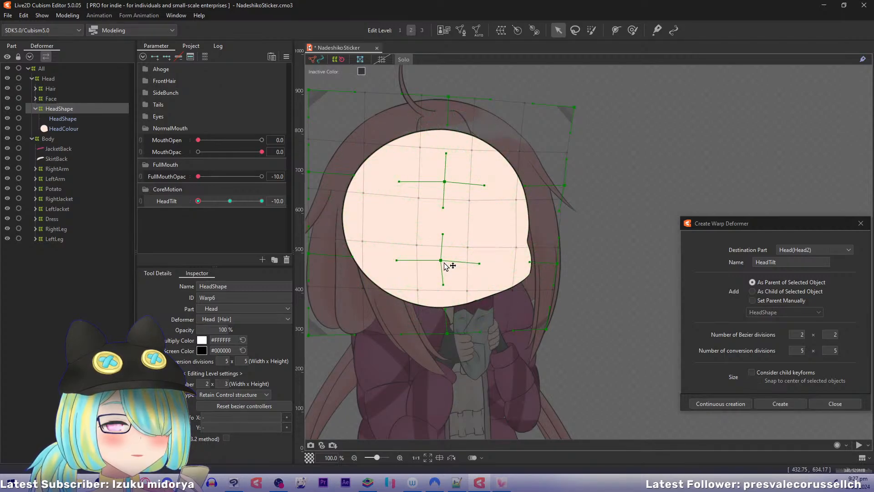
pyautogui.moveTo(440, 261); pyautogui.dragTo(460, 275)
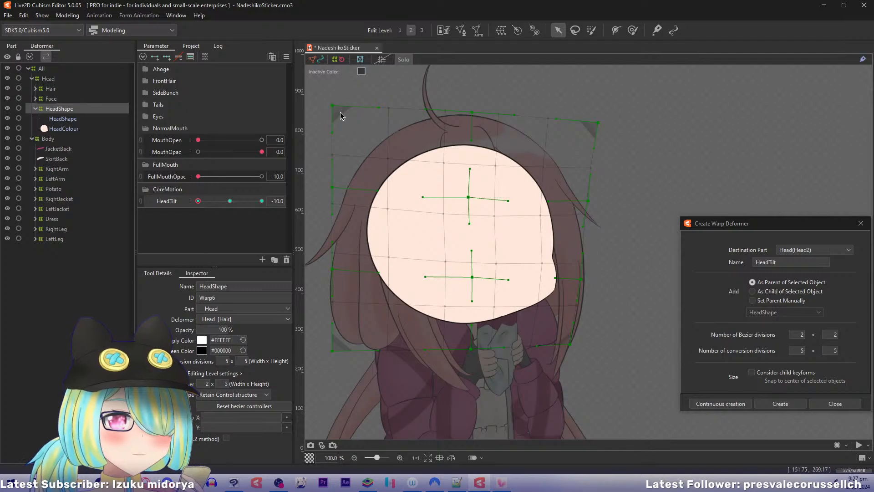
# Pull the HeadShape warp's left-edge points and both left corners inward, moving the top-left corner furthest right to narrow the head's left side.
pyautogui.moveTo(333, 106); pyautogui.dragTo(357, 120)
pyautogui.moveTo(332, 187); pyautogui.dragTo(359, 196)
pyautogui.moveTo(333, 269); pyautogui.dragTo(353, 274)
pyautogui.moveTo(333, 351); pyautogui.dragTo(346, 344)
pyautogui.moveTo(359, 120); pyautogui.dragTo(375, 120)
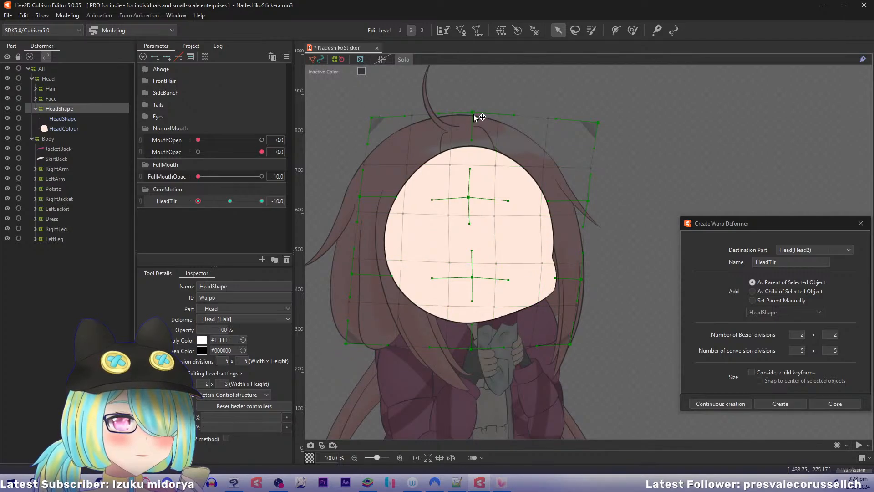
# Shift the HeadShape warp's top middle and upper inner points right and down, lower the top-right corner, and nudge the bottom middle point up.
pyautogui.moveTo(474, 115); pyautogui.dragTo(488, 121)
pyautogui.moveTo(599, 123); pyautogui.dragTo(600, 134)
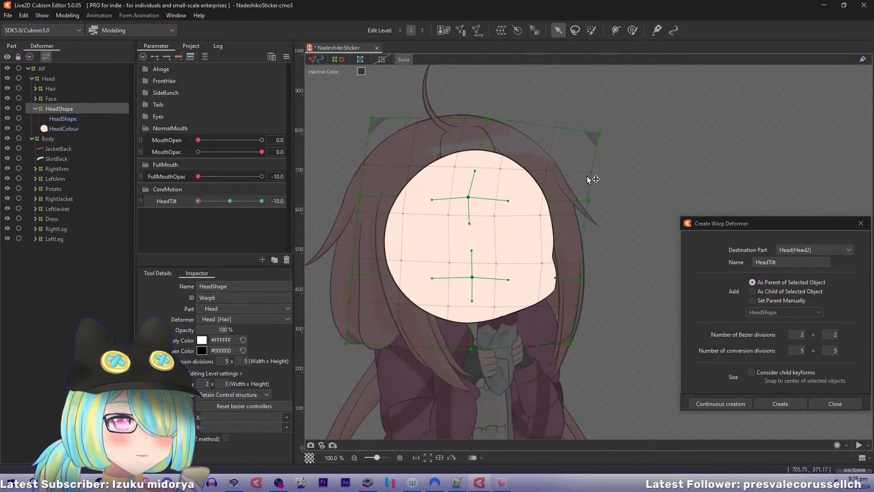
pyautogui.moveTo(588, 202); pyautogui.dragTo(592, 204)
pyautogui.moveTo(467, 198); pyautogui.dragTo(477, 204)
pyautogui.moveTo(476, 285); pyautogui.dragTo(480, 280)
pyautogui.moveTo(473, 350); pyautogui.dragTo(474, 341)
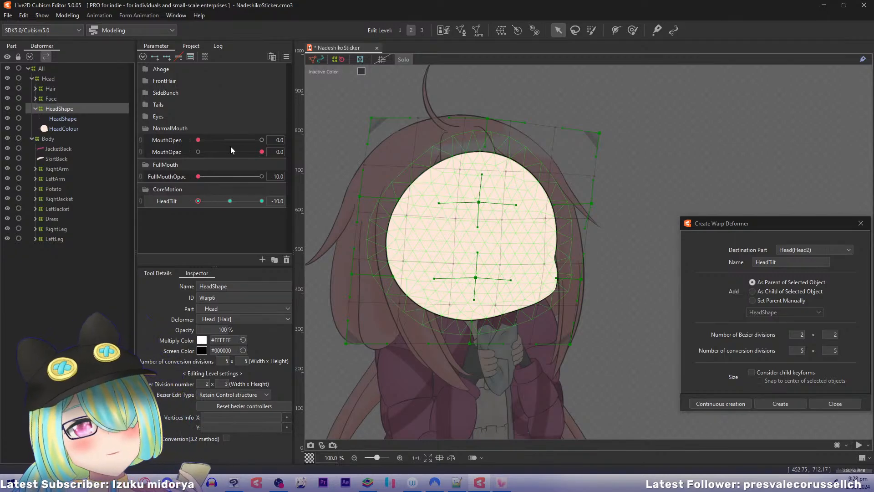
# Preview the head shape's tilt between the middle HeadTilt key and -10, and inspect the cheek and chin outline up close.
pyautogui.click(285, 56)
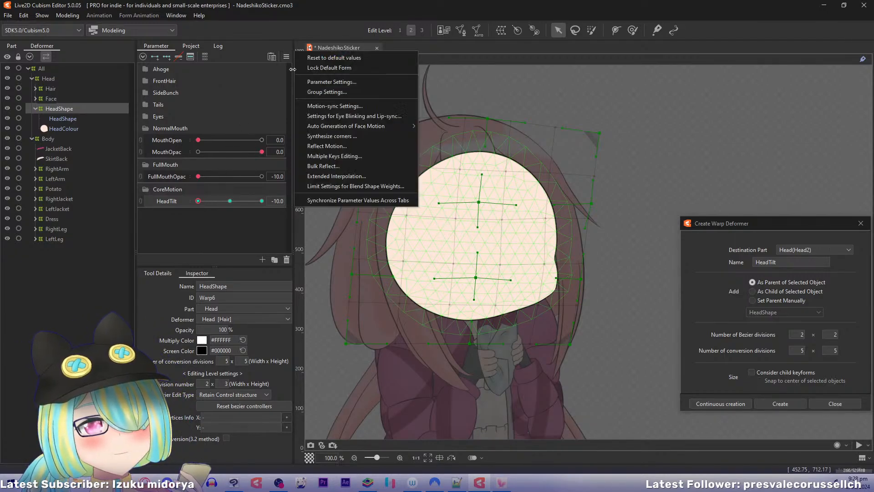
pyautogui.click(299, 72)
pyautogui.click(231, 201)
pyautogui.moveTo(233, 204); pyautogui.dragTo(184, 194)
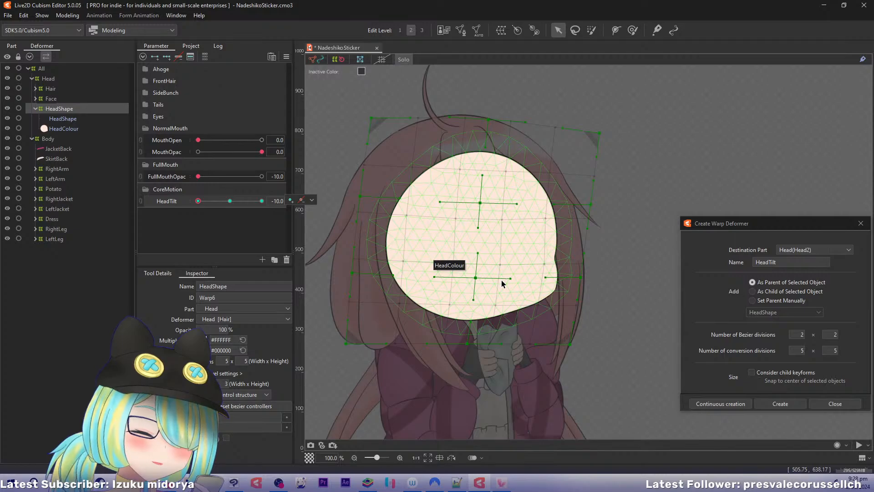
pyautogui.scroll(4, 498, 294)
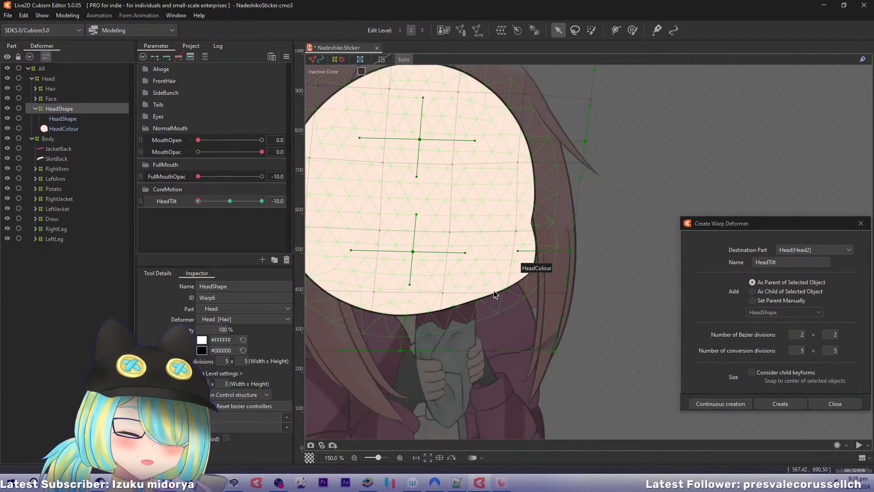
# Lower the right-hand jaw of the HeadShape deformer at HeadTilt -10 and refine the curve along the chin.
pyautogui.moveTo(204, 203)
pyautogui.mouseDown()
pyautogui.moveTo(214, 204)
pyautogui.moveTo(190, 208)
pyautogui.mouseUp()
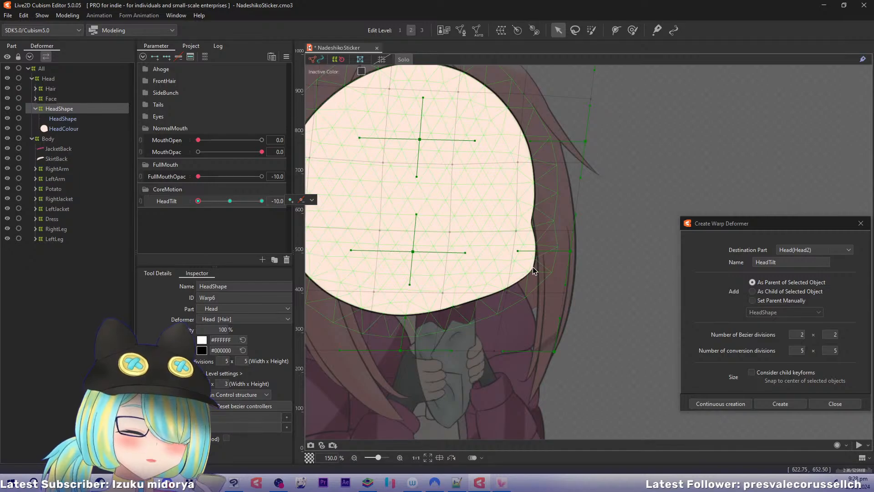
pyautogui.moveTo(574, 250); pyautogui.dragTo(573, 264)
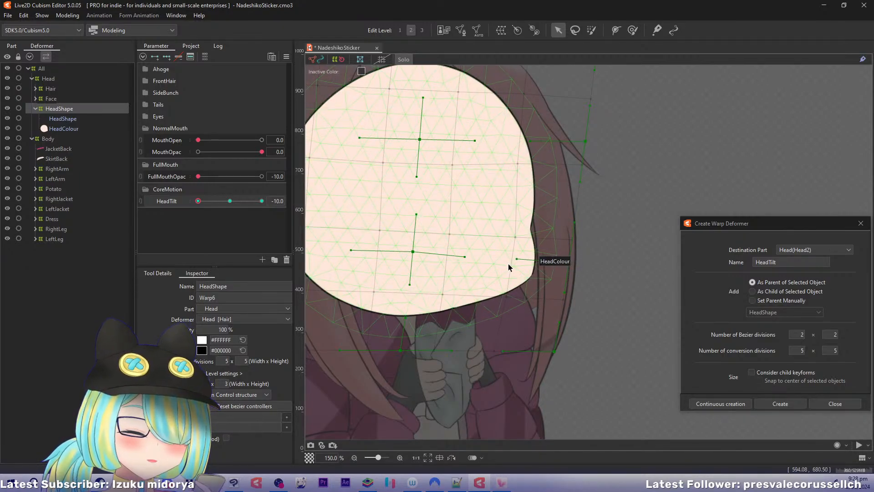
pyautogui.moveTo(508, 296); pyautogui.dragTo(510, 297)
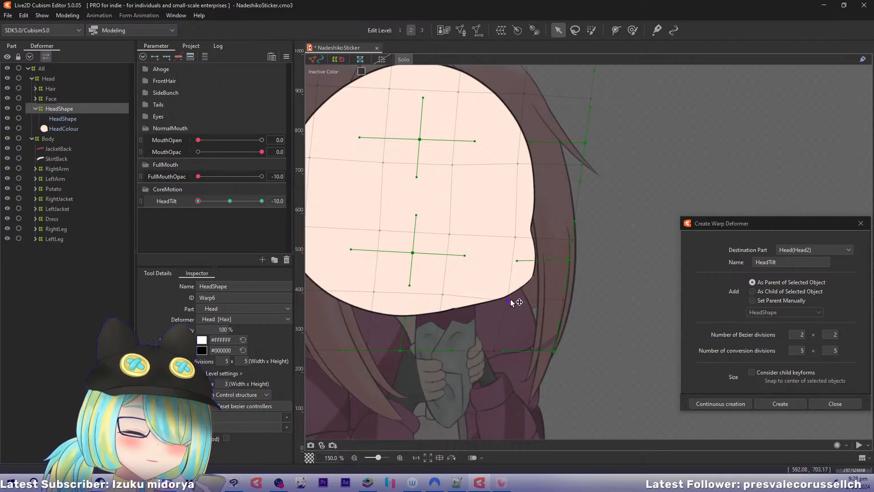
pyautogui.moveTo(444, 295); pyautogui.dragTo(446, 297)
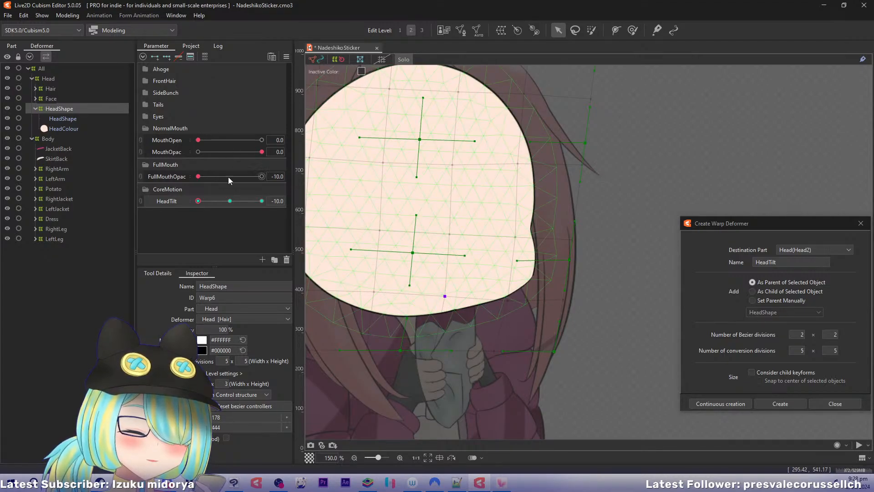
pyautogui.click(199, 201)
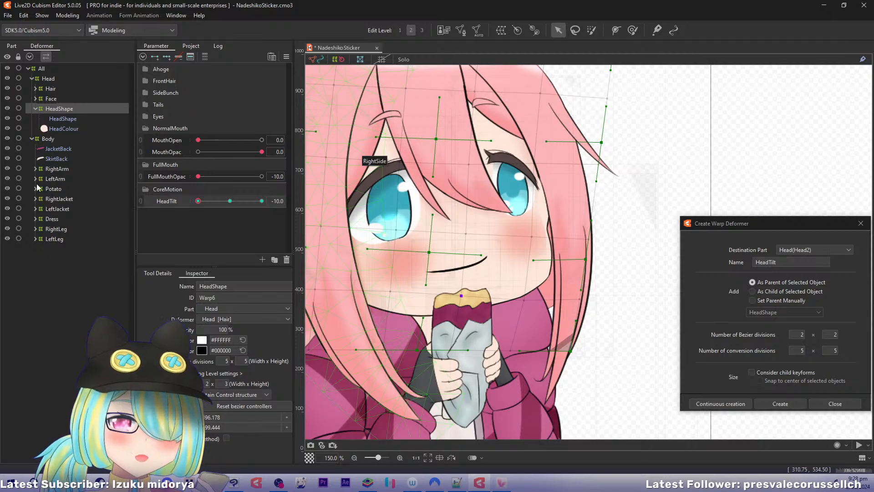
# Create a parent warp deformer named NormalMouth around UpperCover, LowerCover, Toungue, MouthInside and LipOpac inside the Mouth deformer.
pyautogui.click(50, 99)
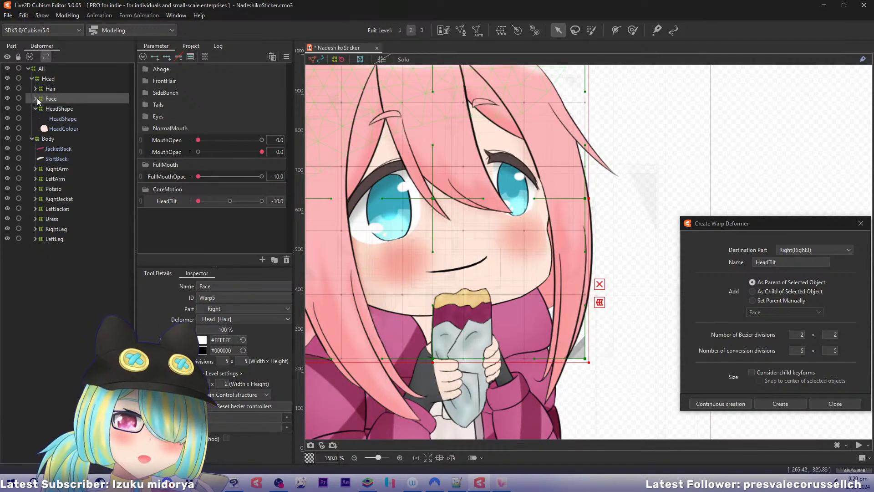
pyautogui.click(36, 99)
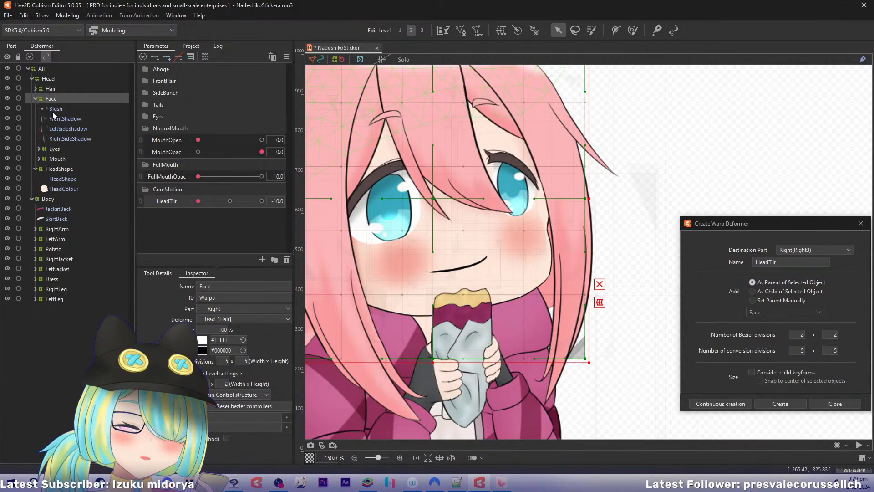
pyautogui.click(39, 159)
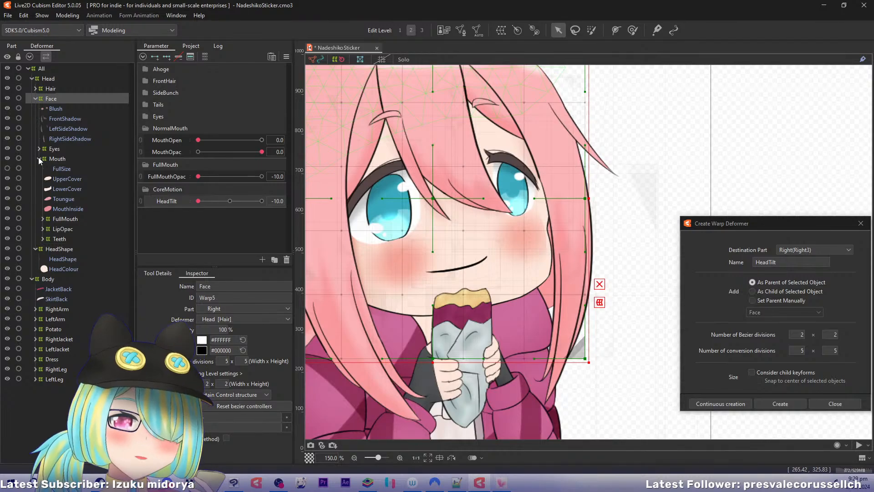
pyautogui.click(74, 181)
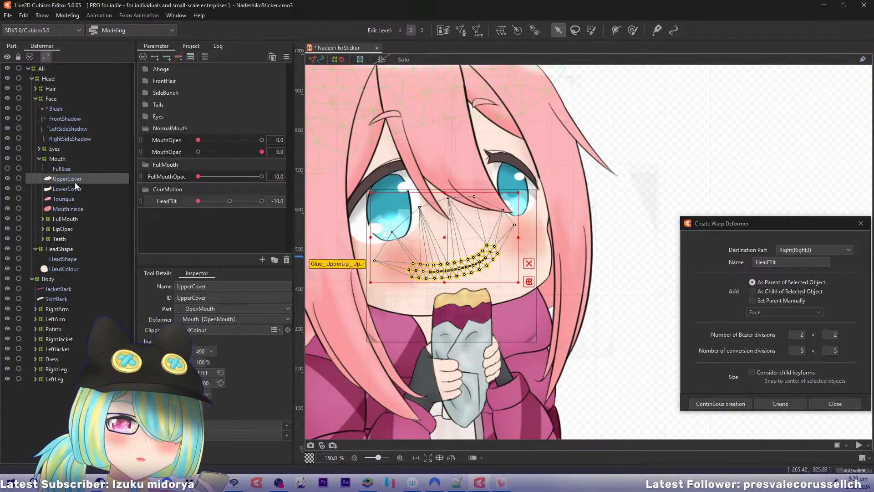
pyautogui.keyDown('shift'); pyautogui.click(56, 209); pyautogui.keyUp('shift')
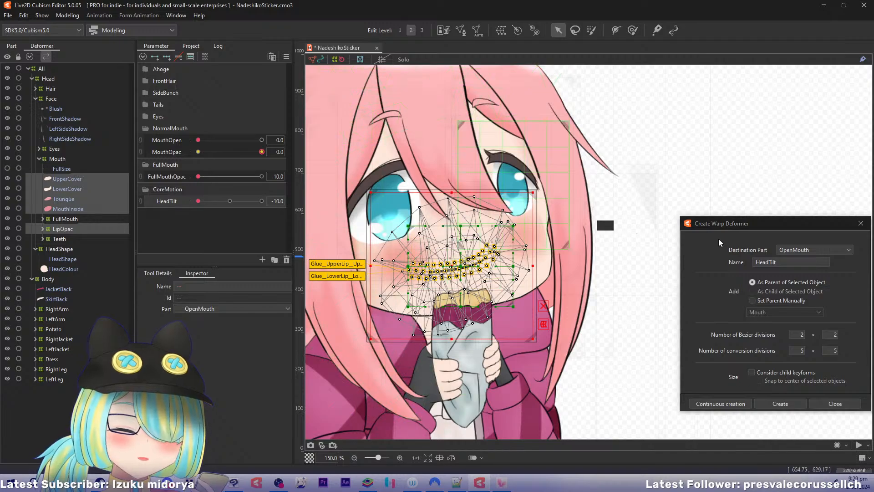
pyautogui.doubleClick(792, 262)
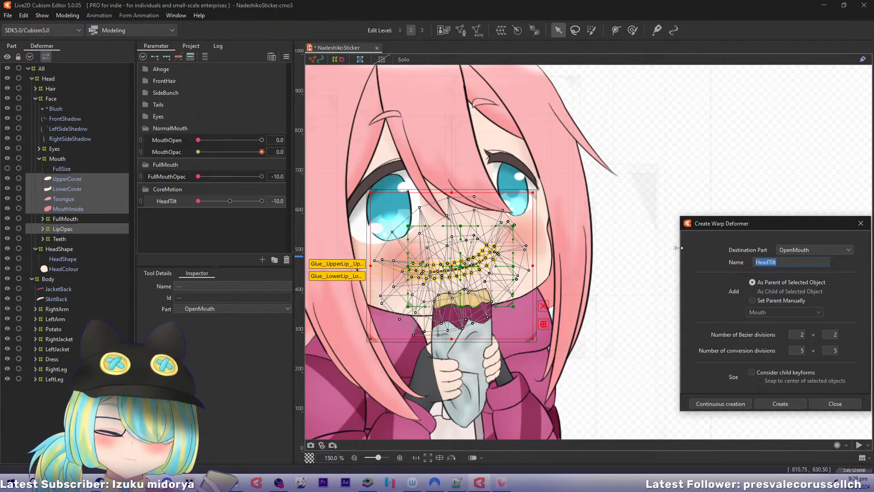
pyautogui.write('N')
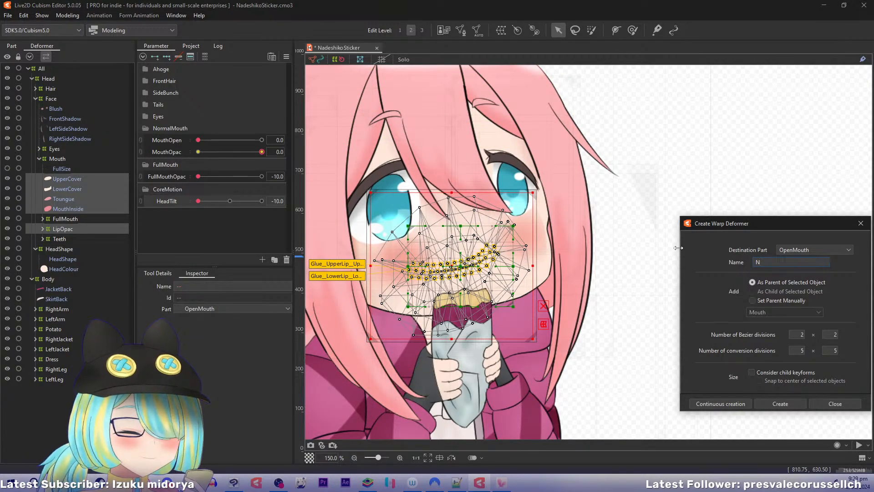
pyautogui.write('ioormalMouth')
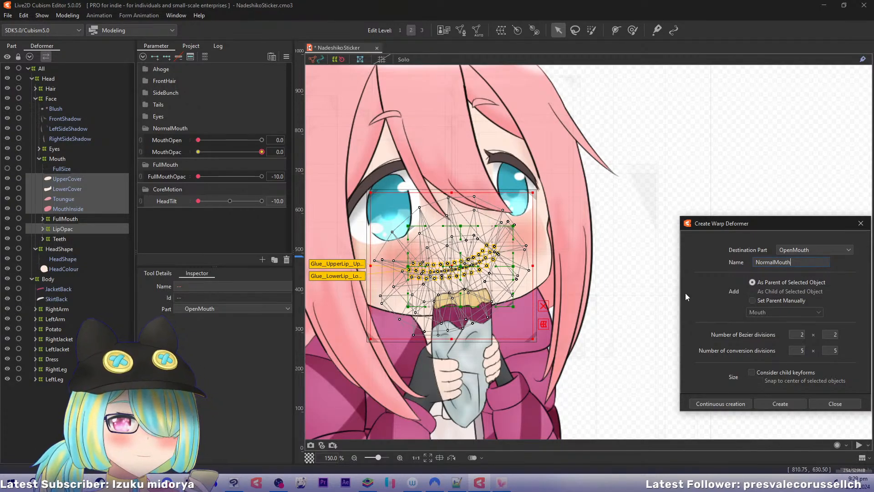
pyautogui.click(720, 403)
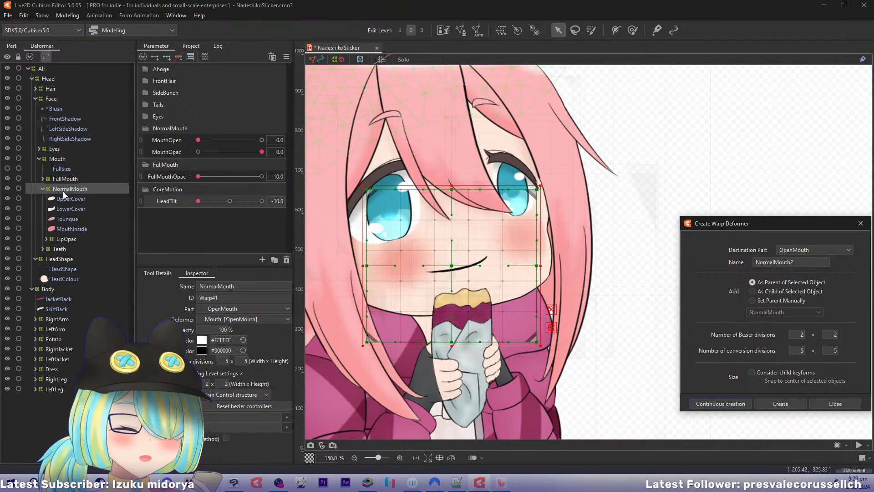
# Lower the HeadShape deformer's lower-left corner and left-middle control points at HeadTilt -10 and check the tilt.
pyautogui.click(62, 163)
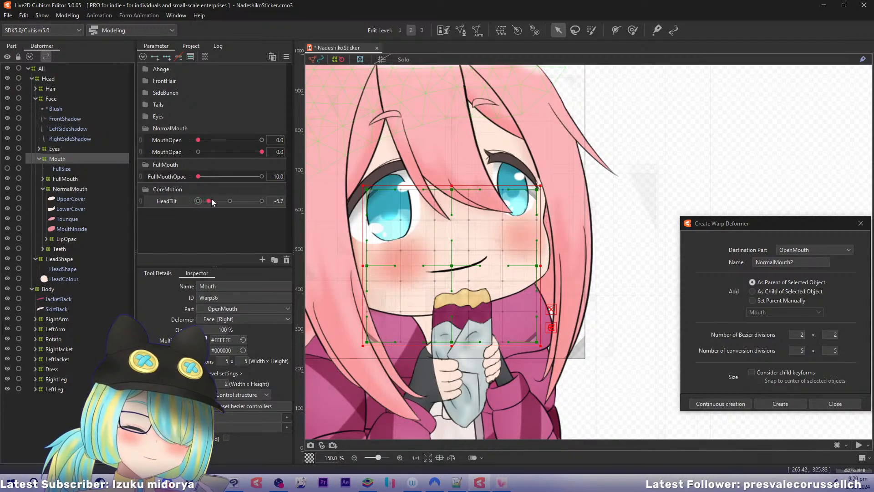
pyautogui.moveTo(152, 208)
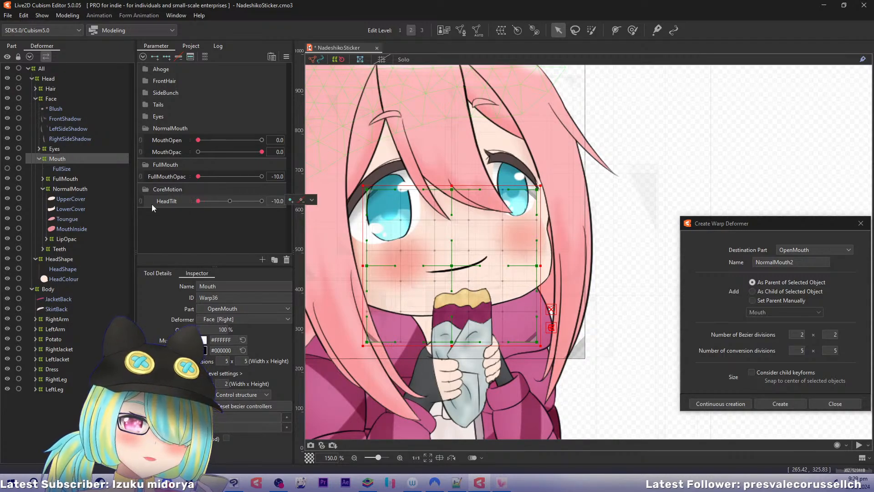
pyautogui.click(58, 259)
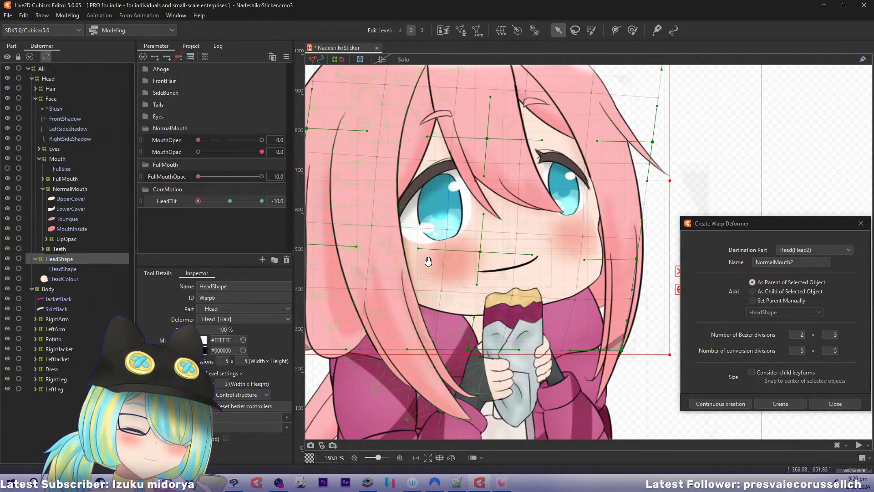
pyautogui.moveTo(429, 261); pyautogui.dragTo(499, 251)
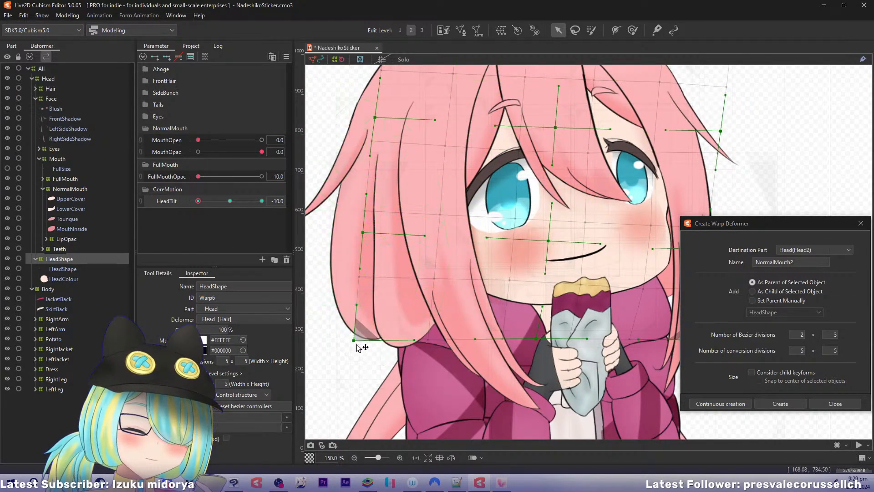
pyautogui.moveTo(357, 344); pyautogui.dragTo(360, 356)
pyautogui.moveTo(363, 233); pyautogui.dragTo(367, 243)
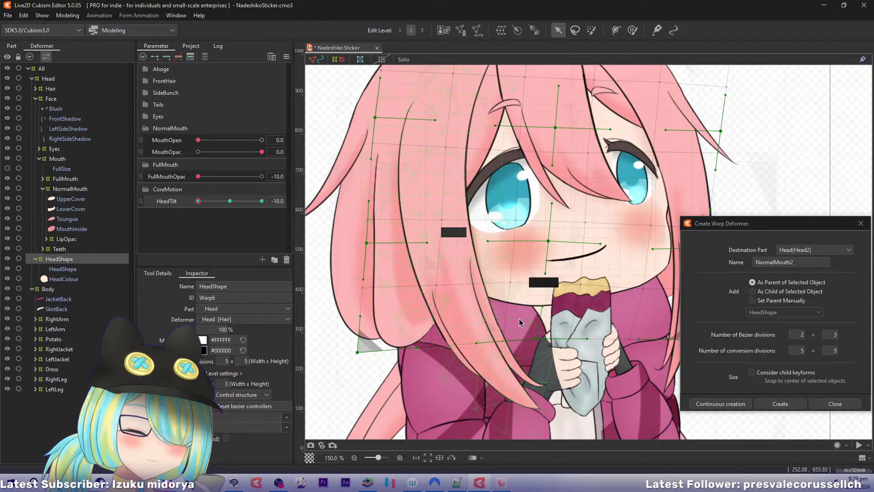
pyautogui.moveTo(198, 201)
pyautogui.mouseDown()
pyautogui.moveTo(208, 207)
pyautogui.moveTo(197, 205)
pyautogui.mouseUp()
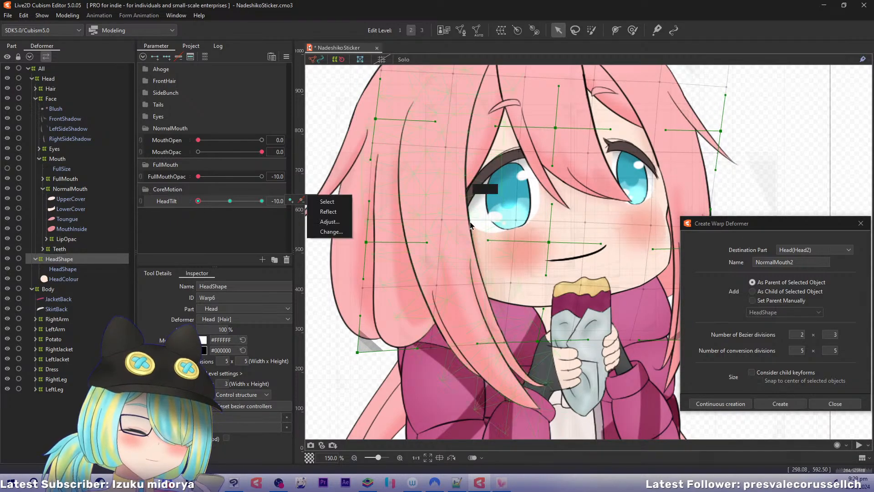
pyautogui.moveTo(453, 221); pyautogui.dragTo(383, 231)
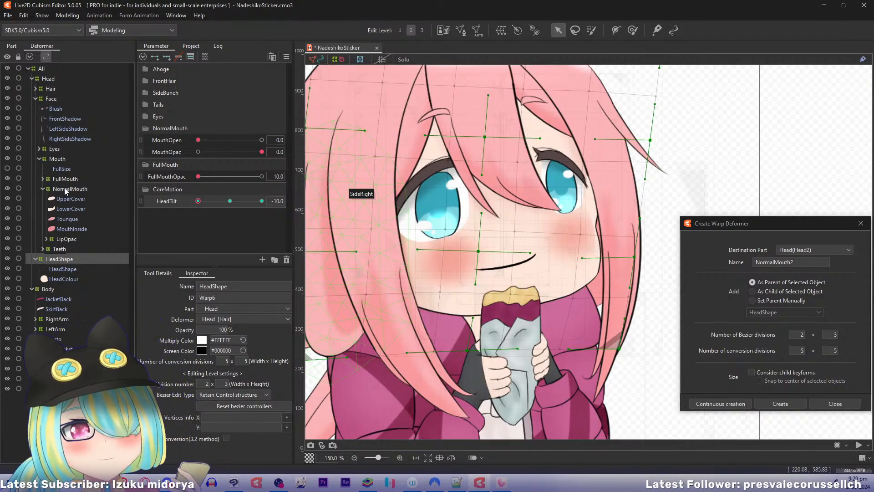
# Set MouthOpen to 10 and add three HeadTilt keyforms to the Mouth deformer, keeping HeadTilt at -10.
pyautogui.click(262, 140)
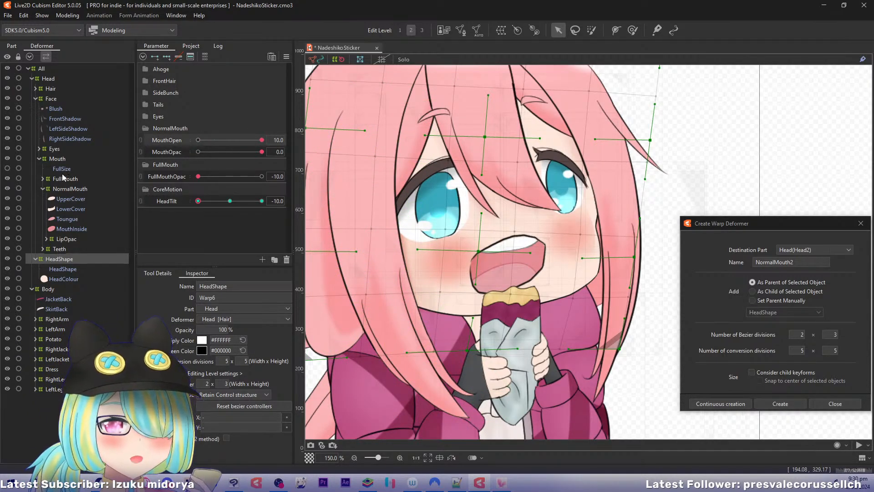
pyautogui.click(67, 160)
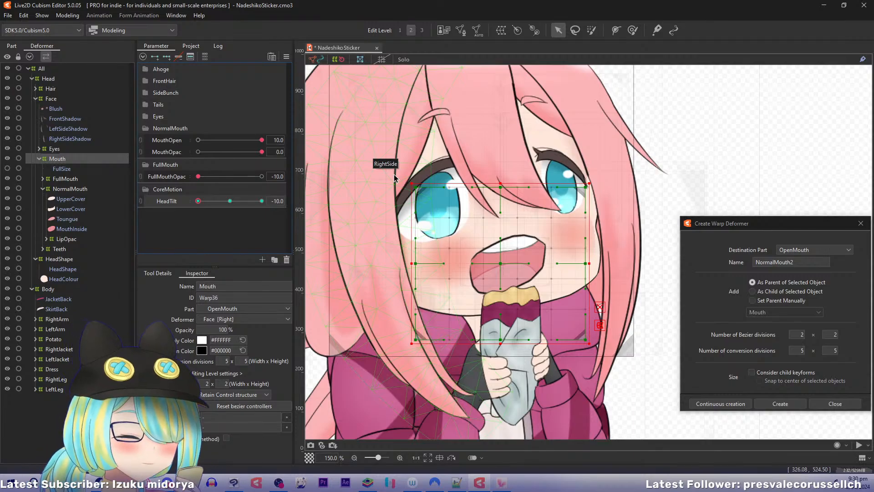
pyautogui.moveTo(547, 236); pyautogui.dragTo(516, 207)
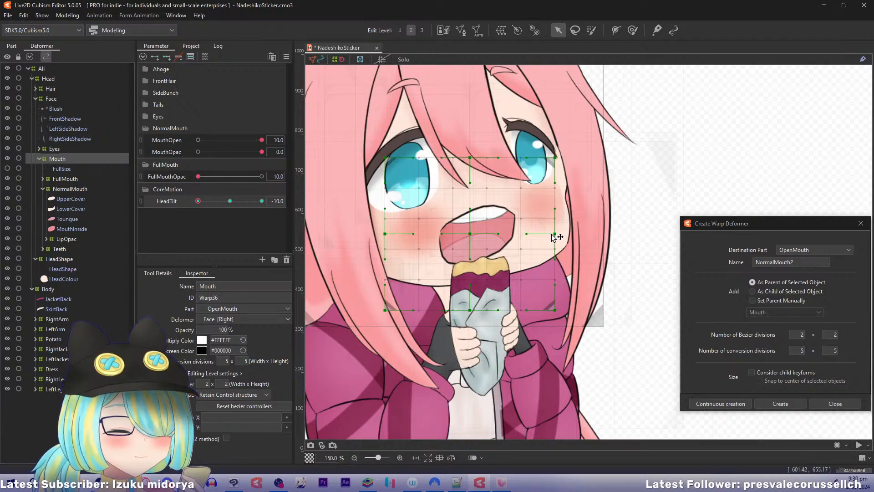
# Shift the Mouth deformer's centre, right-middle and lower control points downward so the open mouth follows the tilted face.
pyautogui.moveTo(471, 234); pyautogui.dragTo(474, 244)
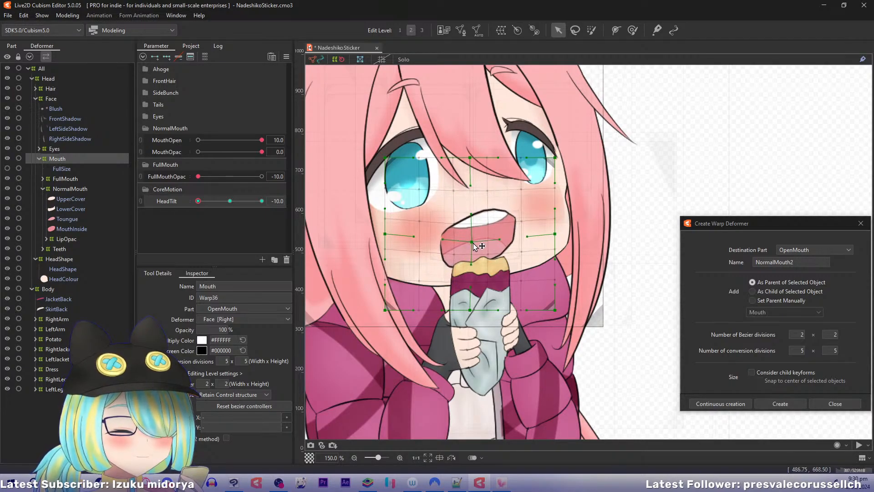
pyautogui.moveTo(555, 235); pyautogui.dragTo(559, 250)
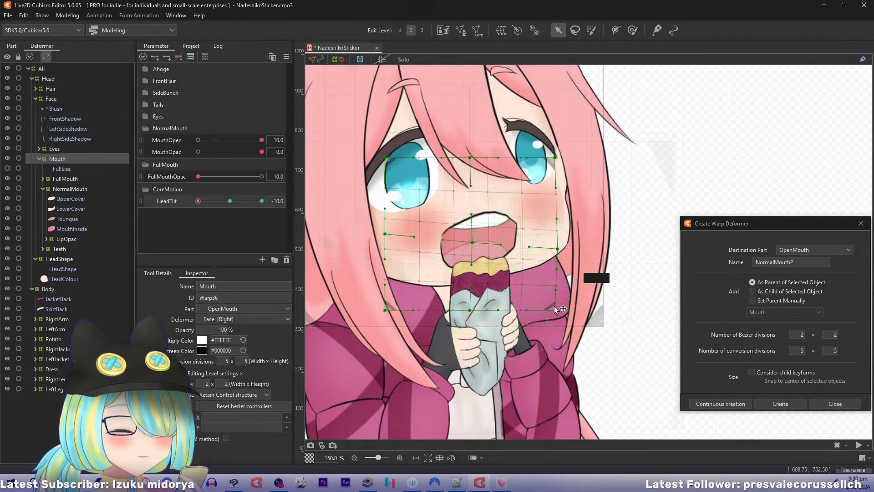
pyautogui.moveTo(557, 311); pyautogui.dragTo(553, 320)
pyautogui.moveTo(470, 311); pyautogui.dragTo(460, 314)
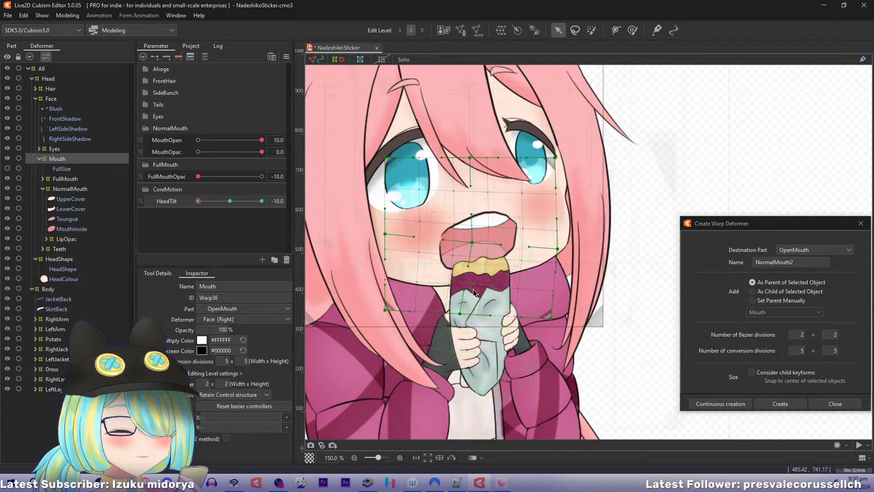
pyautogui.moveTo(472, 242); pyautogui.dragTo(472, 248)
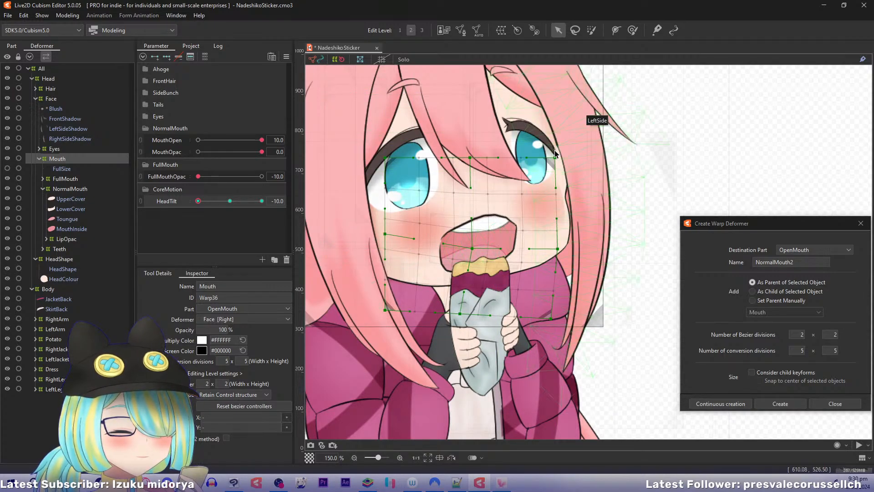
# Pull the Mouth deformer's upper row down and its upper-left and left-middle points inward for the -10 tilt.
pyautogui.moveTo(555, 158); pyautogui.dragTo(554, 184)
pyautogui.moveTo(472, 159); pyautogui.dragTo(478, 182)
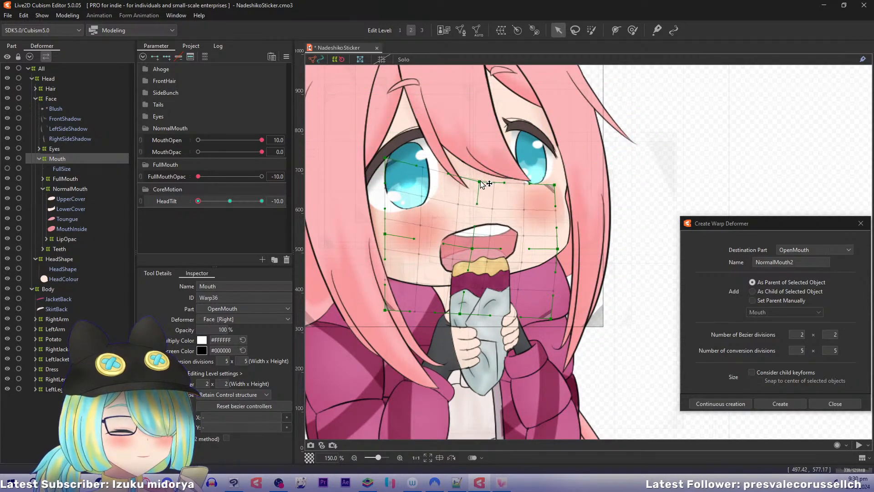
pyautogui.moveTo(389, 159); pyautogui.dragTo(409, 179)
pyautogui.moveTo(389, 234); pyautogui.dragTo(403, 234)
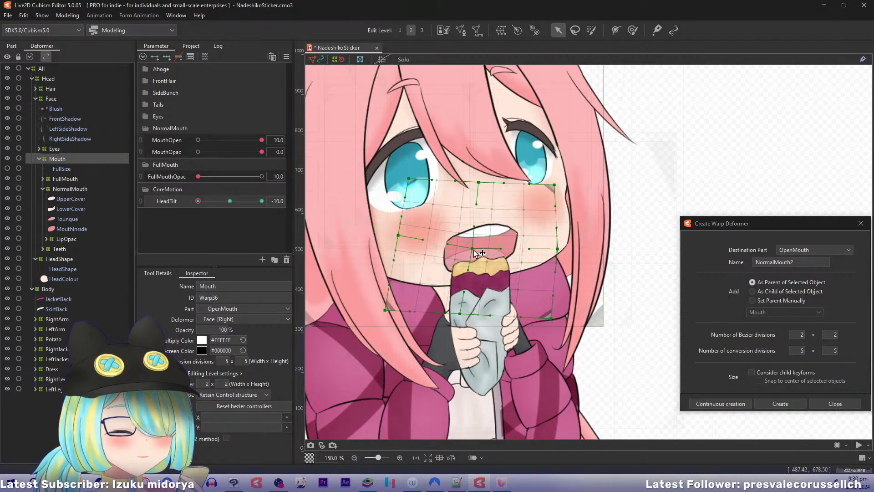
# Fine-tune the Mouth deformer's centre, upper-middle and right-edge points to even out the open mouth's tilted shape.
pyautogui.moveTo(472, 248); pyautogui.dragTo(468, 244)
pyautogui.moveTo(476, 188); pyautogui.dragTo(481, 192)
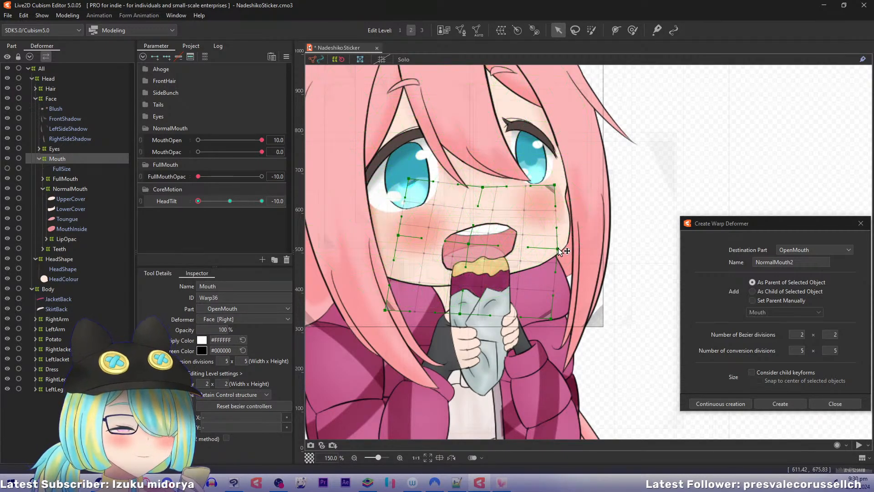
pyautogui.moveTo(555, 247); pyautogui.dragTo(550, 249)
pyautogui.moveTo(554, 187); pyautogui.dragTo(558, 189)
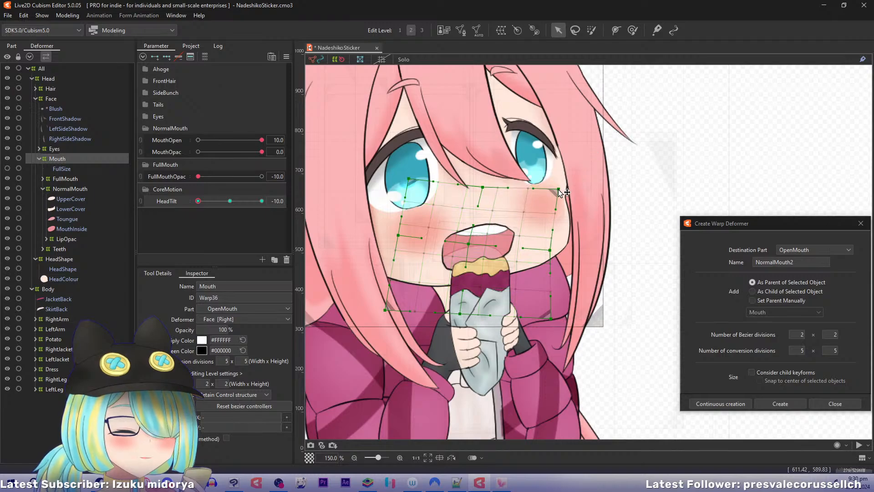
pyautogui.moveTo(551, 316); pyautogui.dragTo(550, 324)
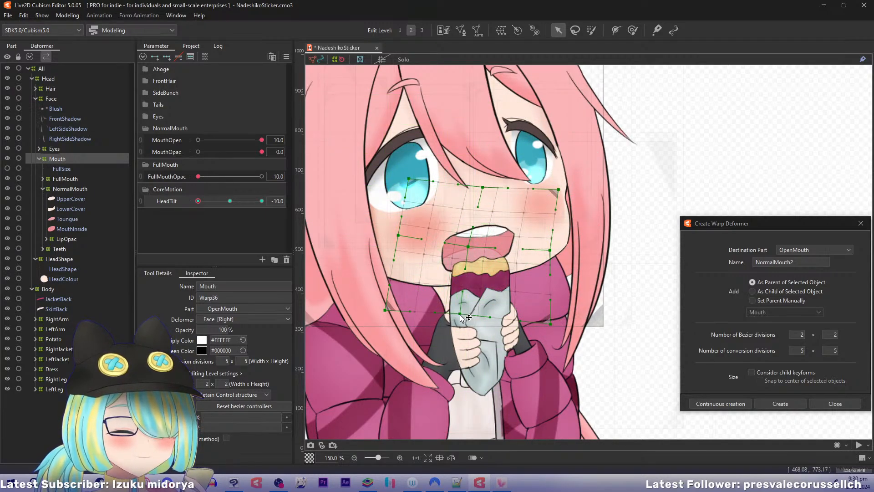
pyautogui.moveTo(468, 247); pyautogui.dragTo(463, 245)
pyautogui.moveTo(485, 186); pyautogui.dragTo(488, 190)
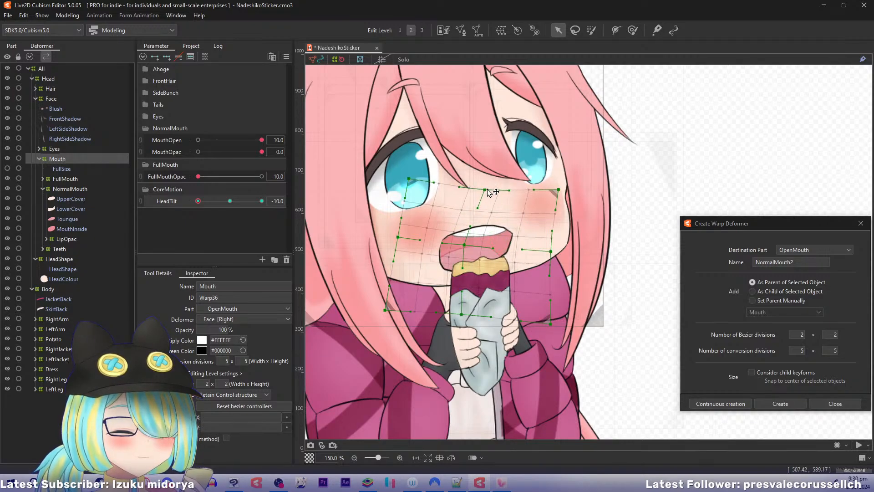
pyautogui.moveTo(493, 248); pyautogui.dragTo(489, 238)
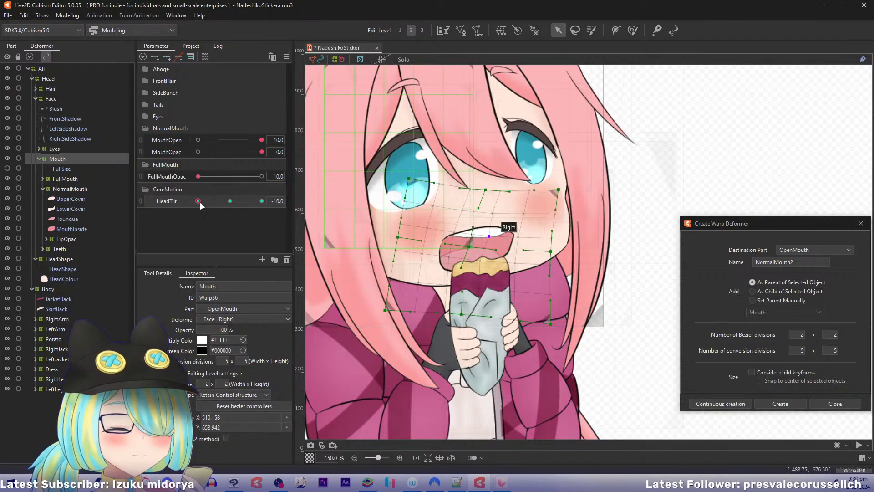
# Shift the whole Mouth deformer slightly down and right at HeadTilt -10, and lower its upper-left point.
pyautogui.moveTo(199, 202)
pyautogui.mouseDown()
pyautogui.moveTo(216, 201)
pyautogui.moveTo(187, 204)
pyautogui.mouseUp()
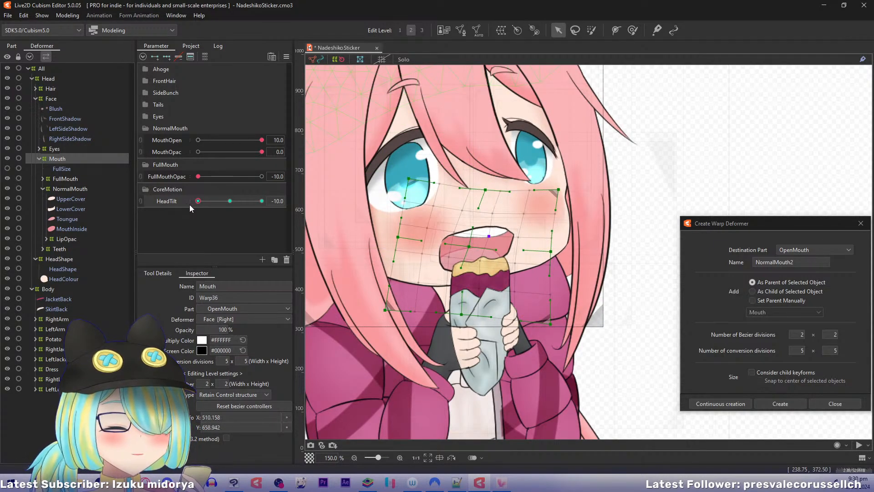
pyautogui.click(467, 248)
pyautogui.moveTo(468, 248); pyautogui.dragTo(468, 254)
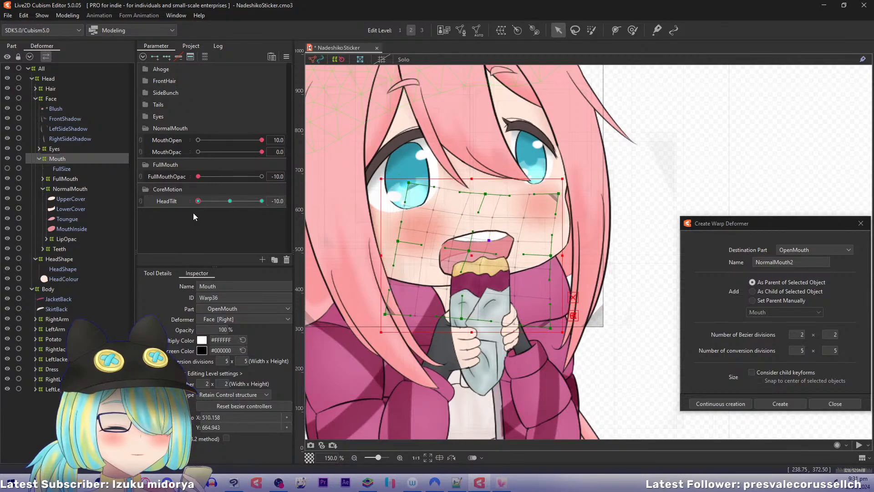
pyautogui.moveTo(194, 214)
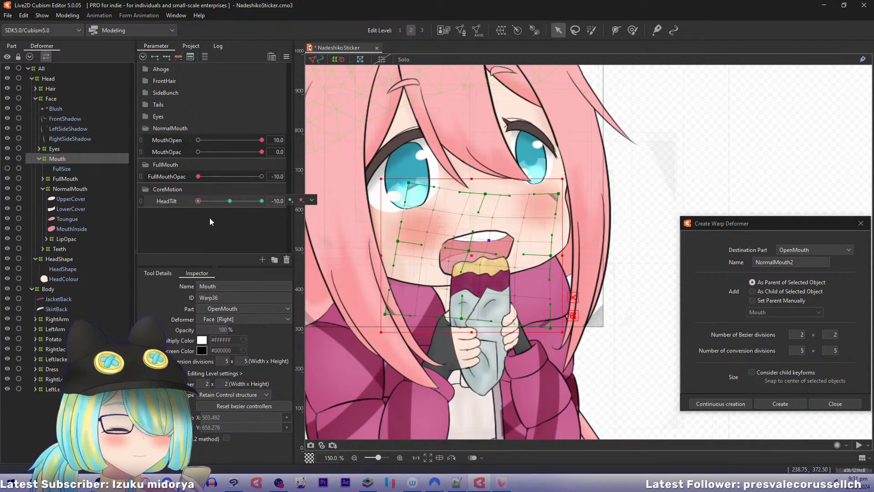
pyautogui.moveTo(472, 252); pyautogui.dragTo(475, 256)
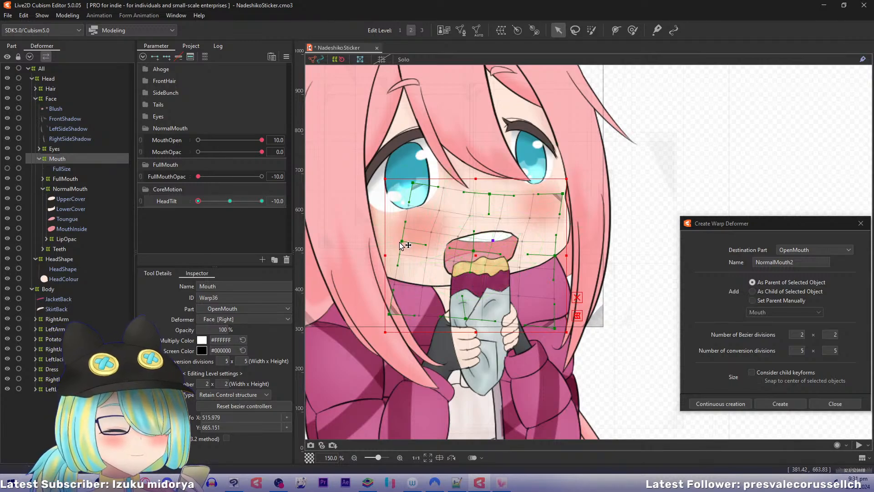
pyautogui.moveTo(413, 183); pyautogui.dragTo(413, 190)
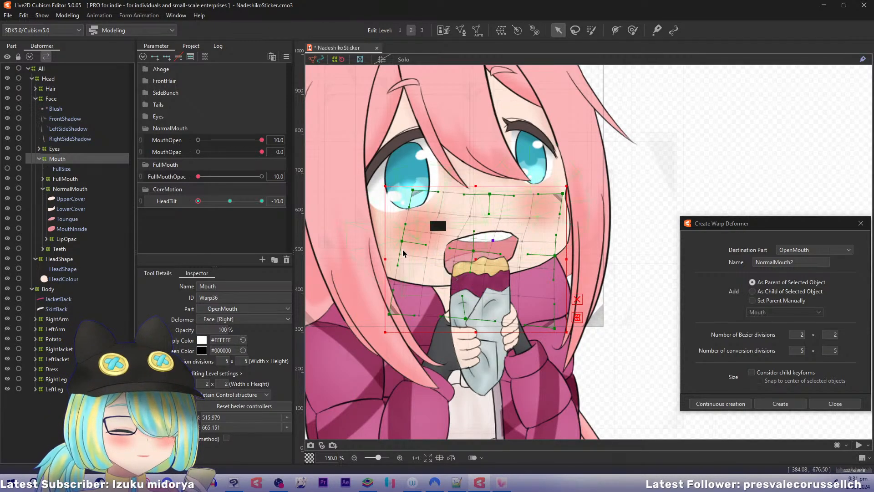
pyautogui.moveTo(402, 241); pyautogui.dragTo(402, 247)
pyautogui.hotkey('ctrl', 'z')
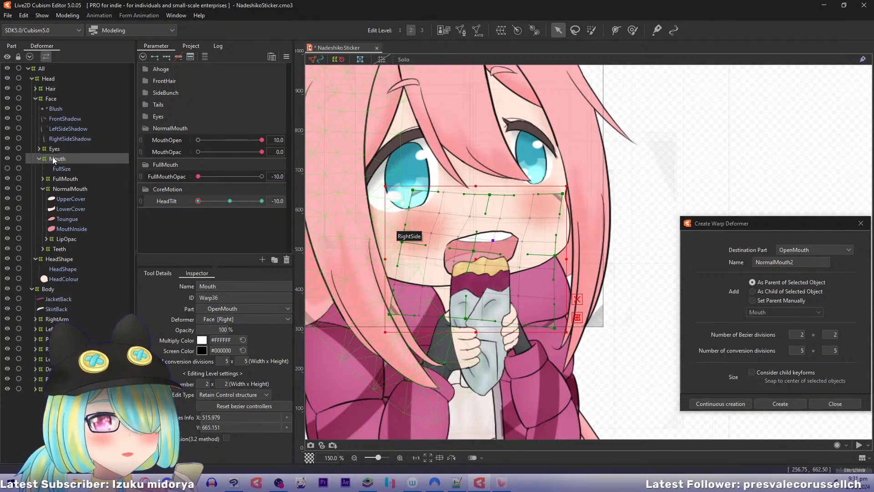
# Expand the Eyes deformer hierarchy and the Eyes parameter group, and add three HeadTilt keyforms to the Right eye deformer.
pyautogui.click(40, 148)
pyautogui.click(39, 149)
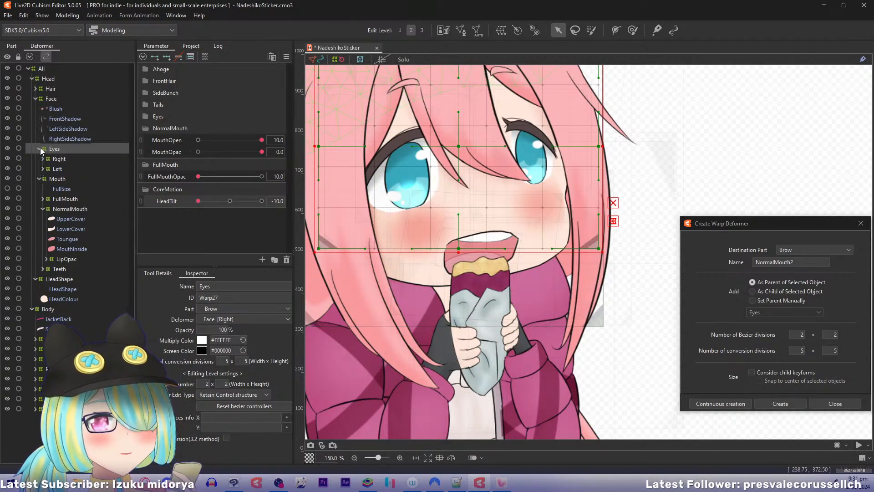
pyautogui.click(44, 159)
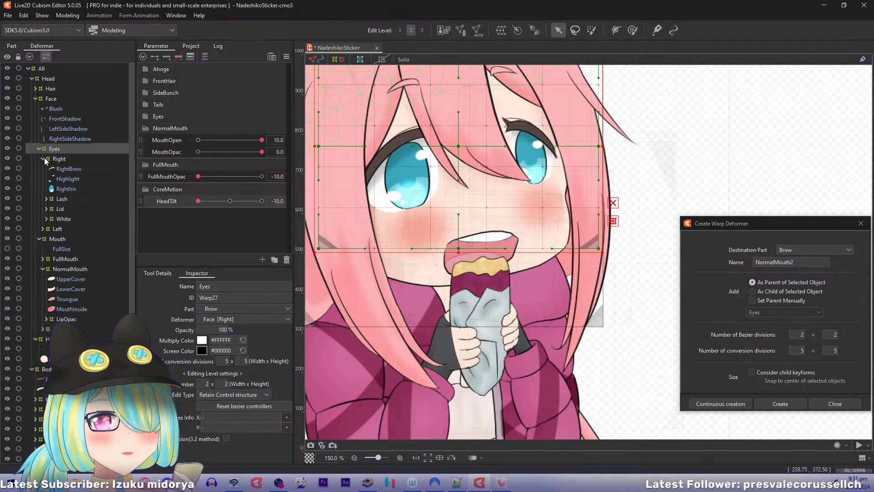
pyautogui.click(46, 198)
pyautogui.click(58, 201)
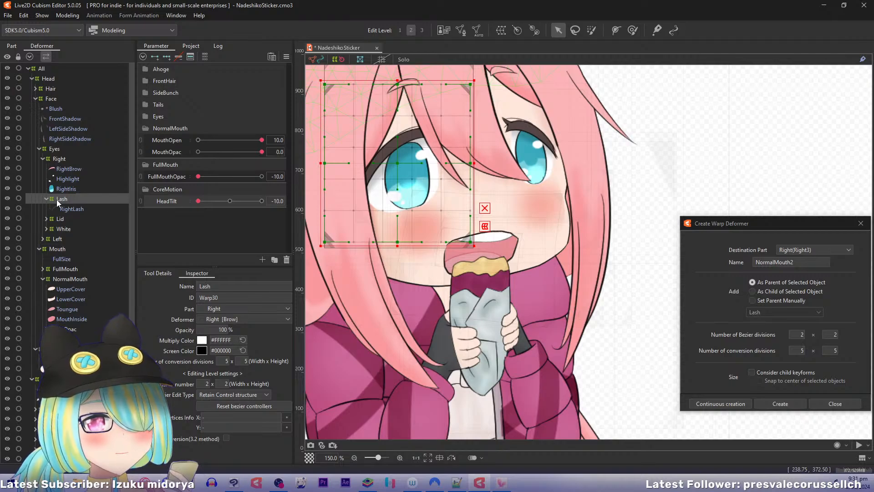
pyautogui.click(144, 116)
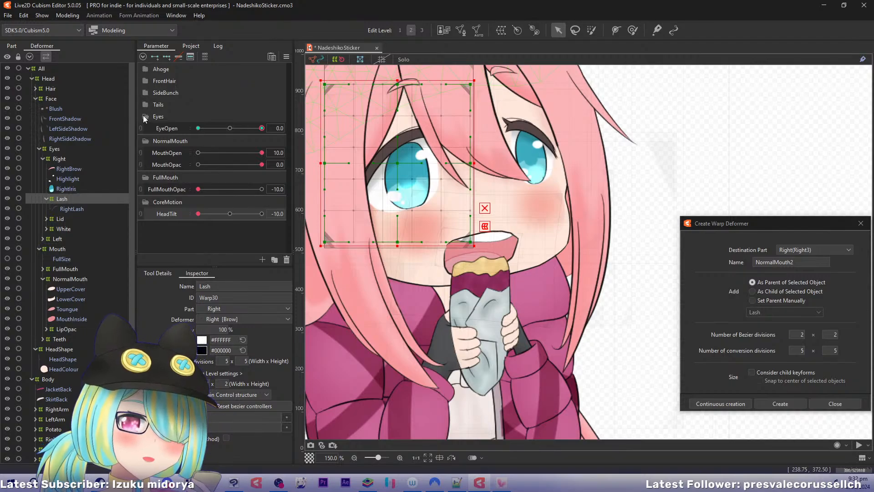
pyautogui.click(56, 159)
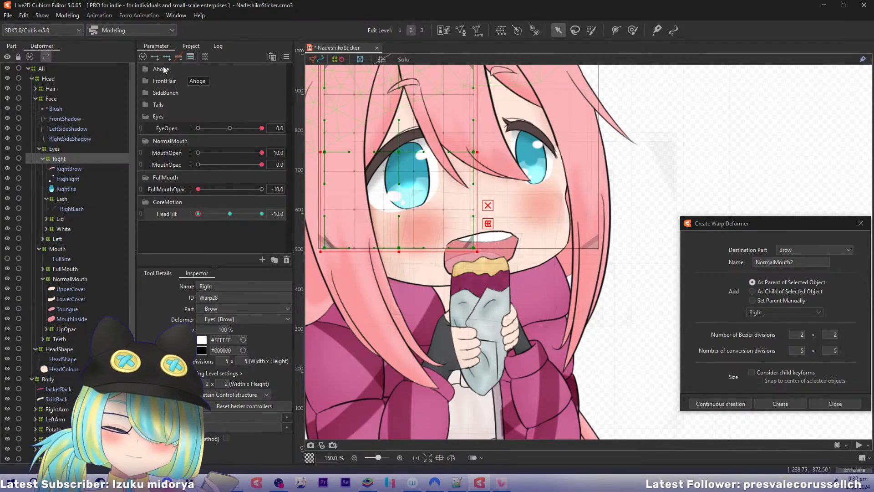
# Reset all parameters to their defaults, set HeadTilt and FullMouthOpac to -10, and set MouthOpen to 10.
pyautogui.hotkey('ctrl', 'd')
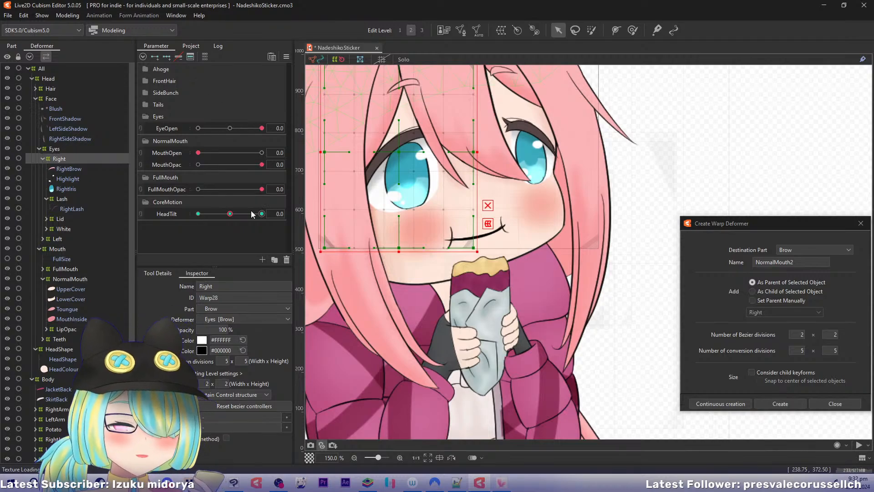
pyautogui.click(198, 213)
pyautogui.click(198, 189)
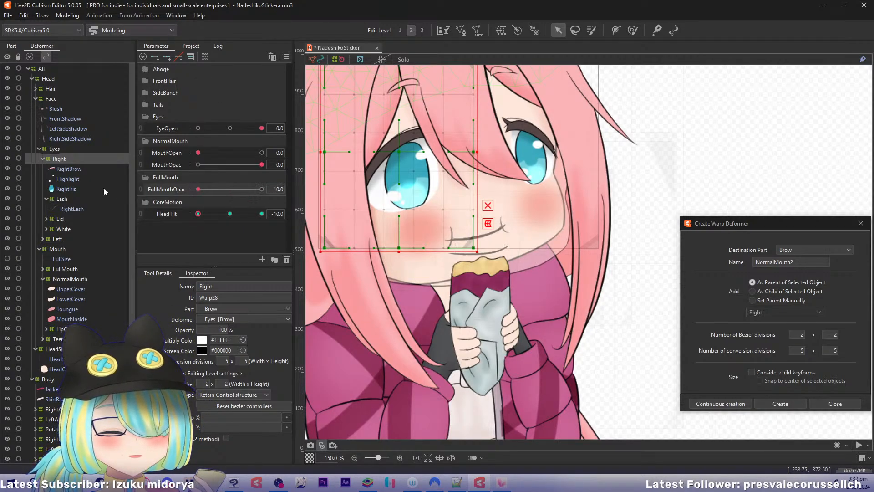
pyautogui.moveTo(211, 190); pyautogui.dragTo(299, 199)
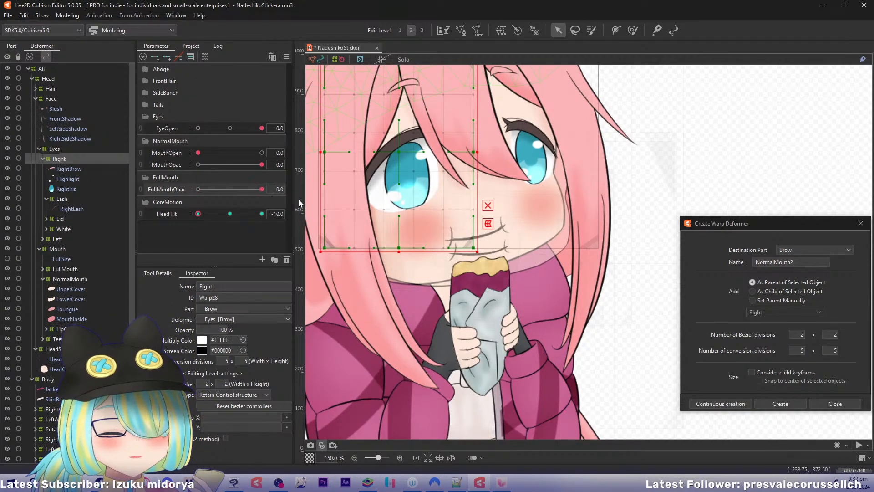
pyautogui.click(198, 189)
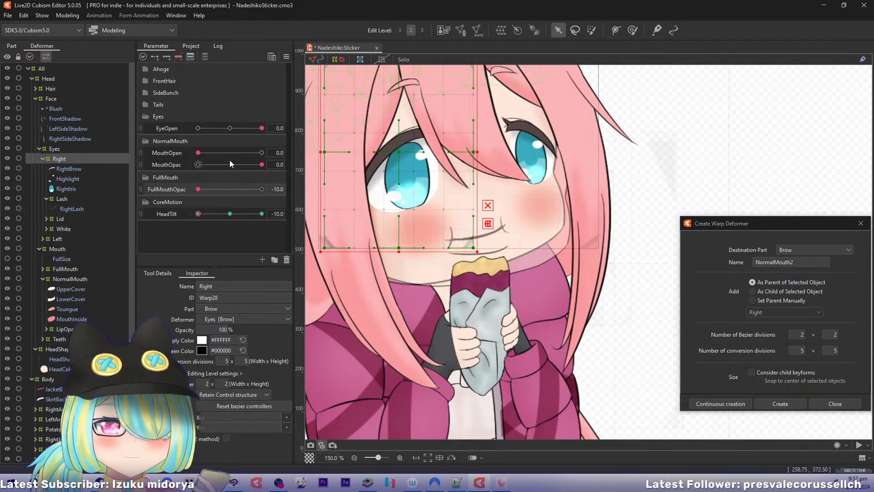
pyautogui.click(261, 152)
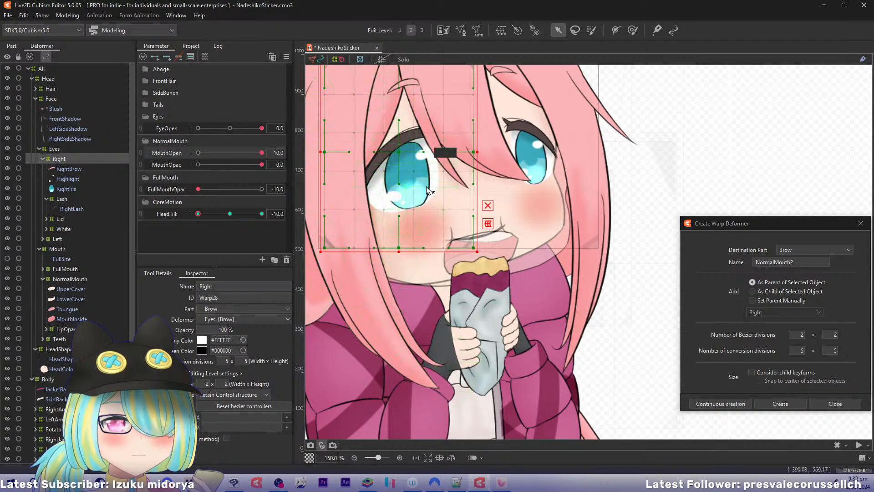
# Move the Right eye deformer down and right, and reshape its upper, right-edge and lower-middle points to follow the -10 tilt.
pyautogui.moveTo(414, 175); pyautogui.dragTo(440, 206)
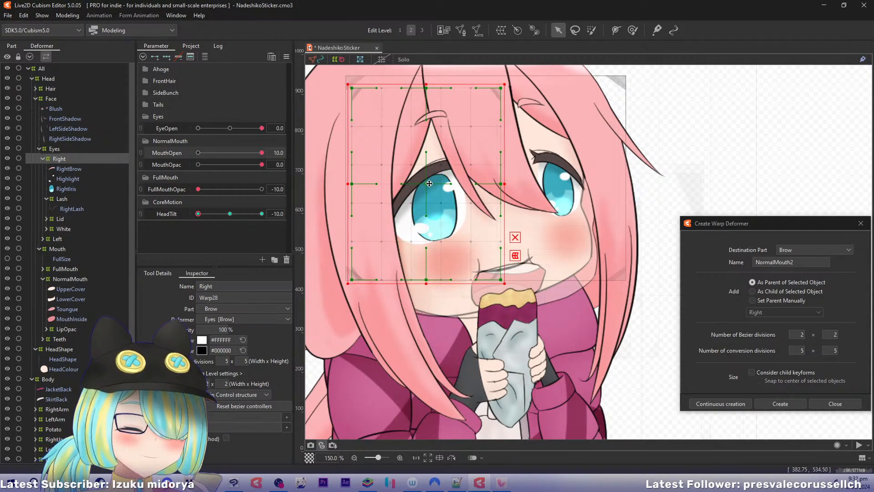
pyautogui.moveTo(428, 184); pyautogui.dragTo(442, 212)
pyautogui.moveTo(433, 106); pyautogui.dragTo(470, 153)
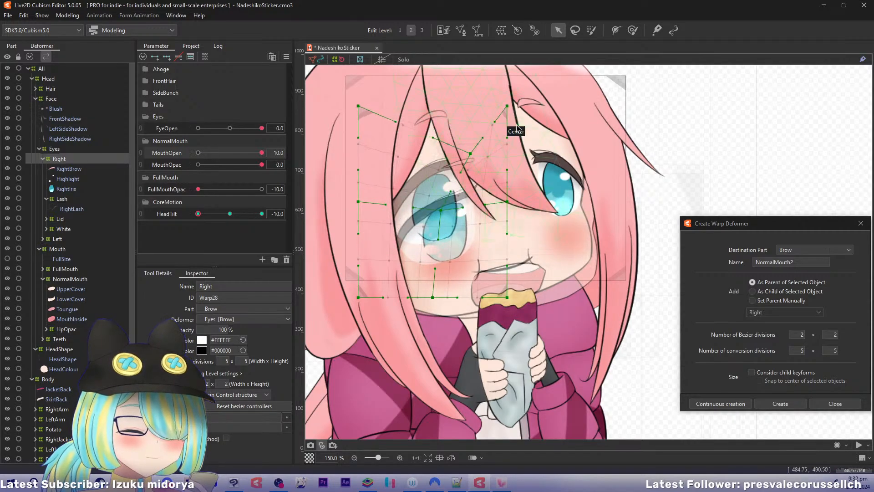
pyautogui.moveTo(507, 106); pyautogui.dragTo(535, 146)
pyautogui.moveTo(507, 202); pyautogui.dragTo(508, 229)
pyautogui.moveTo(433, 298); pyautogui.dragTo(435, 285)
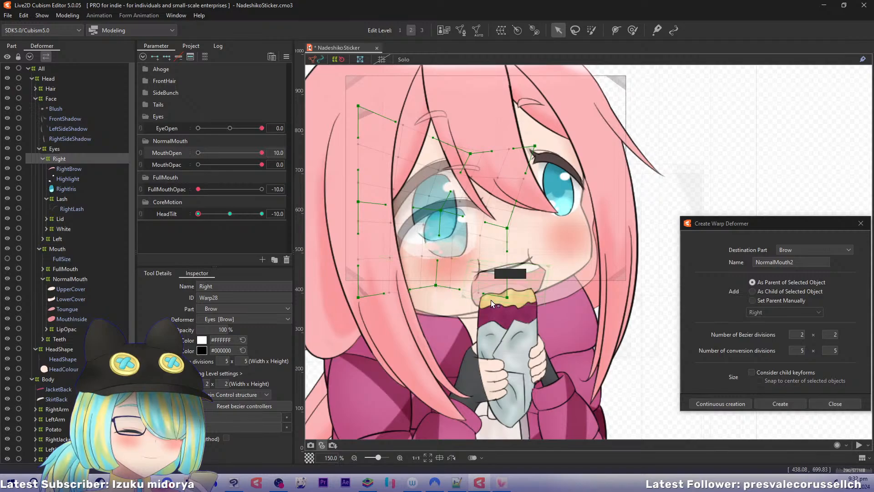
pyautogui.moveTo(507, 298); pyautogui.dragTo(502, 297)
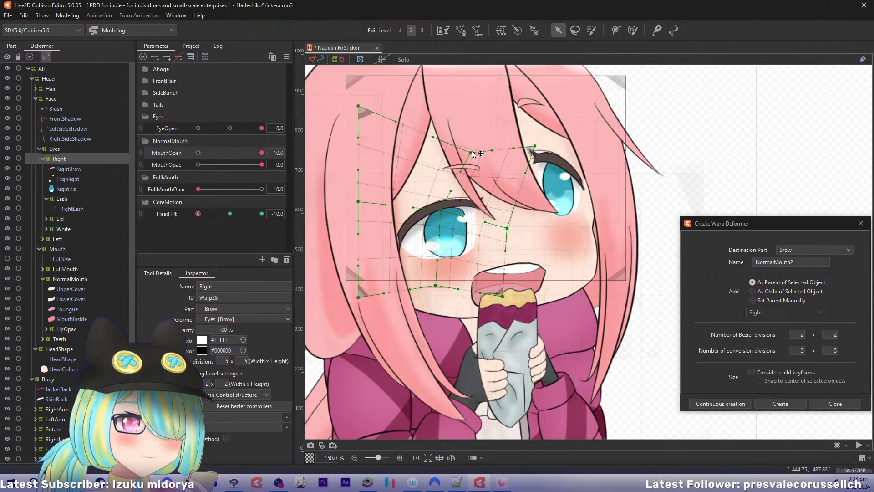
# Raise the Right eye deformer's upper-middle point, pull its left-edge points inward and upward, and nudge its centre and lower-middle points.
pyautogui.moveTo(472, 153); pyautogui.dragTo(471, 146)
pyautogui.moveTo(358, 201); pyautogui.dragTo(366, 195)
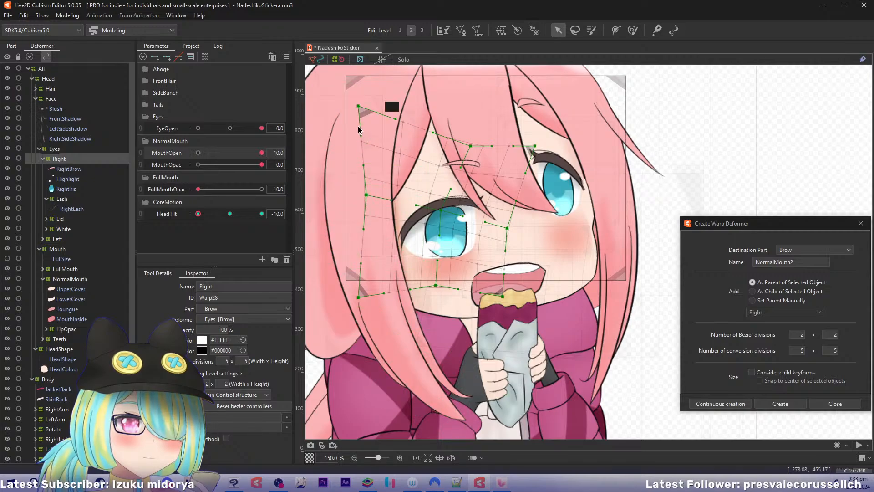
pyautogui.moveTo(358, 105); pyautogui.dragTo(392, 92)
pyautogui.moveTo(470, 146); pyautogui.dragTo(464, 133)
pyautogui.moveTo(440, 211); pyautogui.dragTo(444, 210)
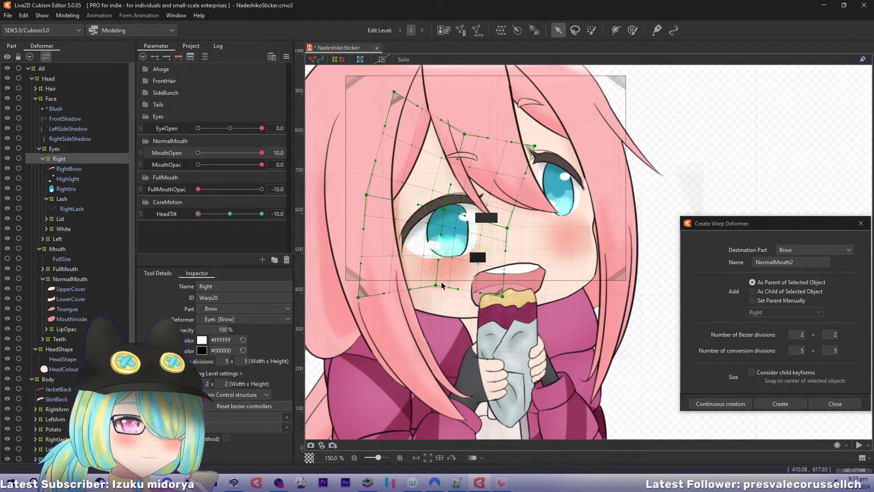
pyautogui.moveTo(436, 285); pyautogui.dragTo(429, 283)
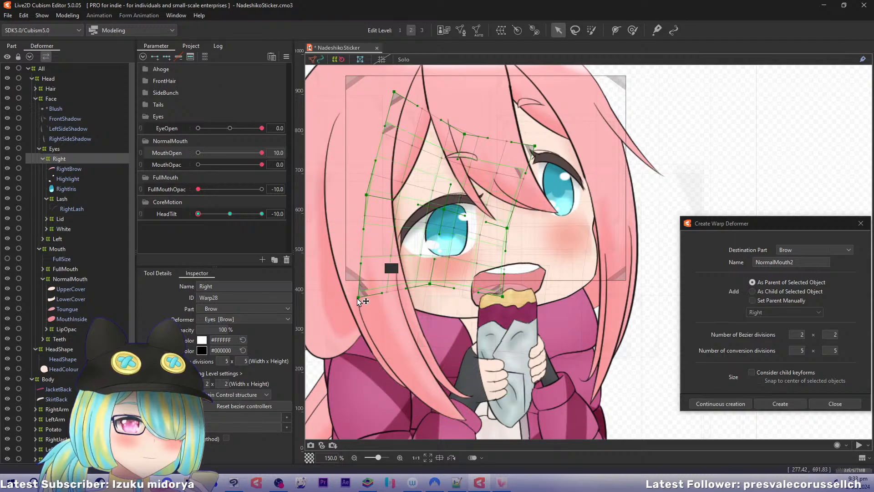
pyautogui.moveTo(358, 298); pyautogui.dragTo(360, 265)
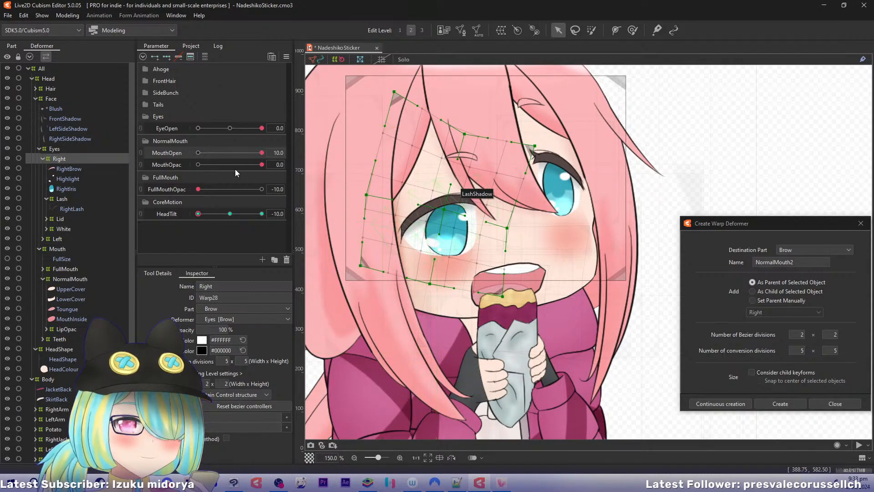
# Scrub HeadTilt to check the right eye's motion, and pull the Right eye deformer's lower-right point inward.
pyautogui.moveTo(198, 213); pyautogui.dragTo(175, 223)
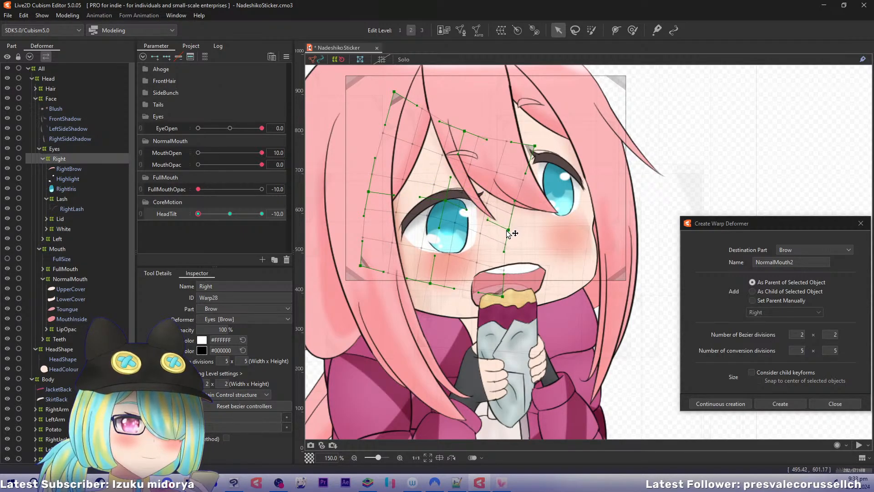
pyautogui.moveTo(502, 295)
pyautogui.mouseDown()
pyautogui.moveTo(492, 301)
pyautogui.moveTo(492, 292)
pyautogui.mouseUp()
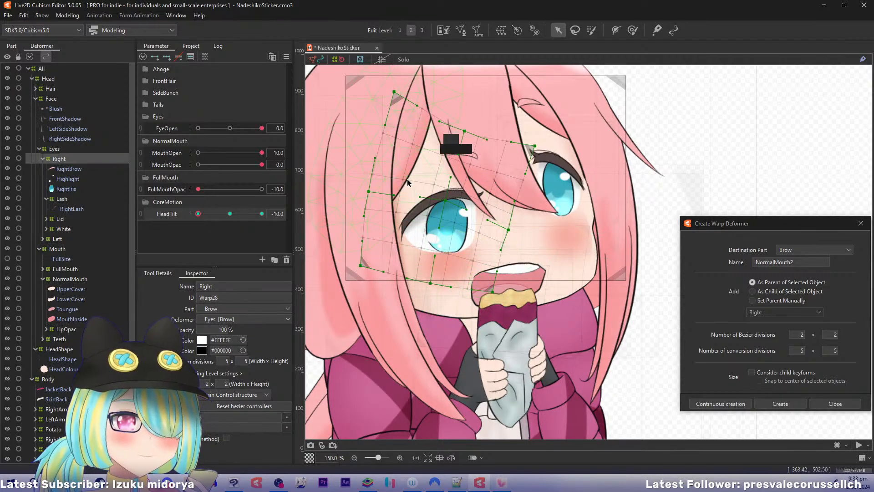
pyautogui.moveTo(199, 213)
pyautogui.mouseDown()
pyautogui.moveTo(237, 205)
pyautogui.moveTo(182, 212)
pyautogui.mouseUp()
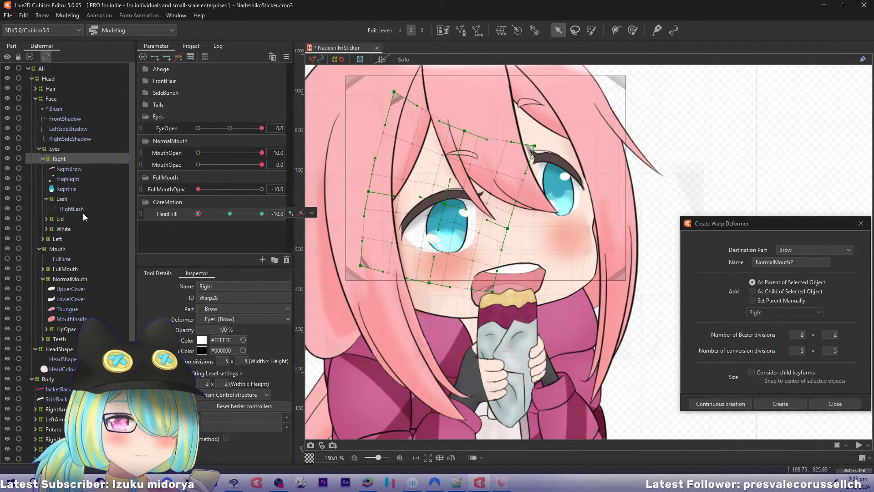
# Add three HeadTilt keyforms to the Left eye deformer and move the whole deformer down at HeadTilt -10.
pyautogui.click(43, 239)
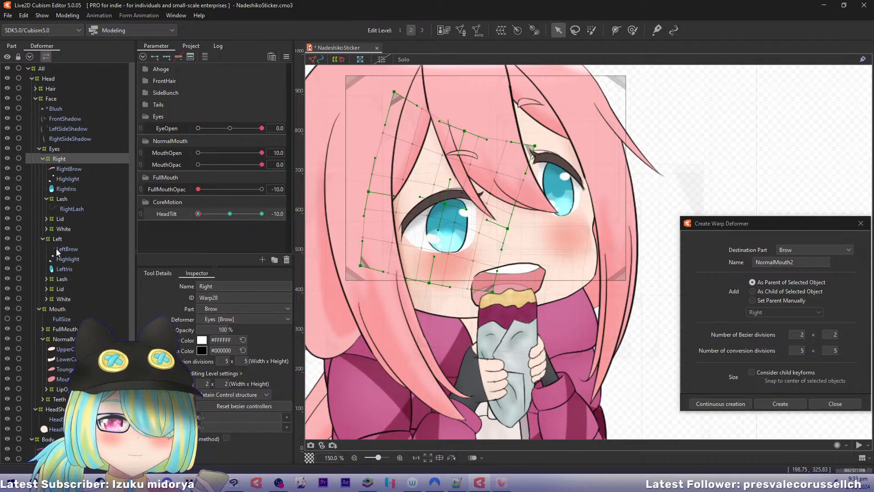
pyautogui.click(59, 239)
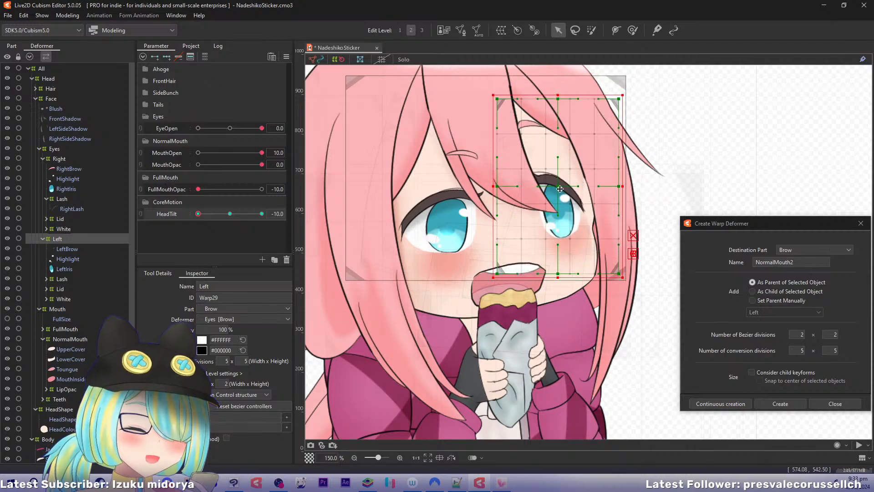
pyautogui.moveTo(563, 166); pyautogui.dragTo(562, 193)
# Slant the Left eye deformer's middle column by moving its upper-middle and centre points right and its lower-middle point up and left.
pyautogui.moveTo(558, 104); pyautogui.dragTo(583, 116)
pyautogui.click(562, 192)
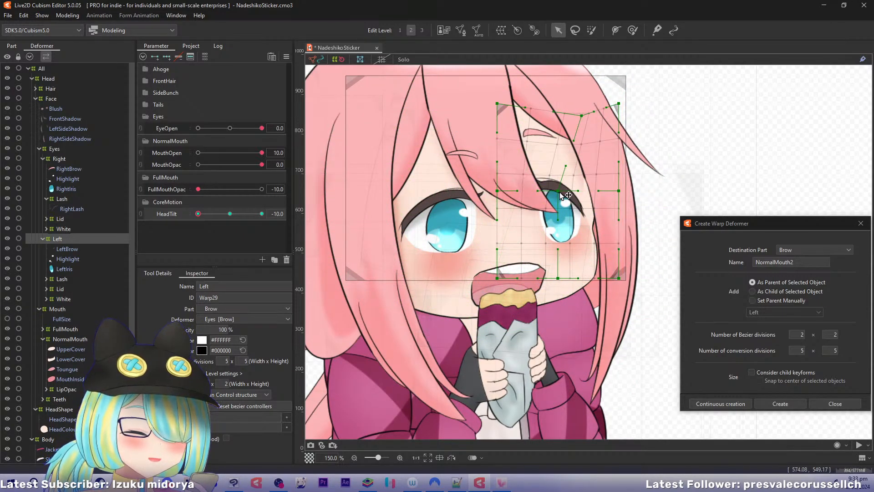
pyautogui.moveTo(561, 192); pyautogui.dragTo(567, 195)
pyautogui.moveTo(557, 278); pyautogui.dragTo(549, 267)
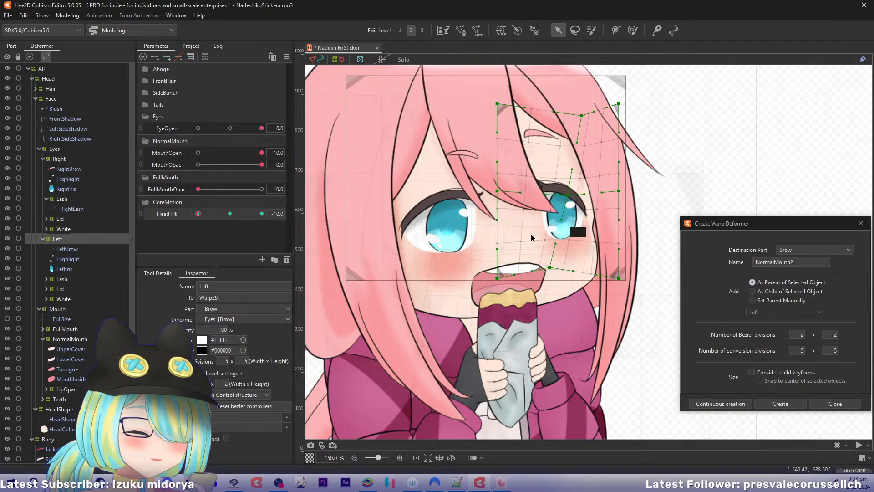
# Reshape the Left eye deformer's upper edge by lowering its three points and moving the upper-left inward and the upper-right outward.
pyautogui.moveTo(497, 104); pyautogui.dragTo(521, 114)
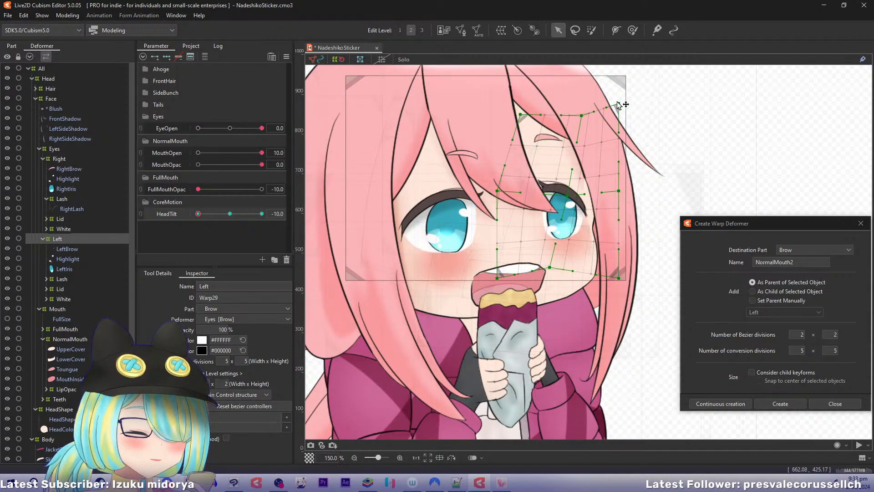
pyautogui.moveTo(619, 104); pyautogui.dragTo(638, 128)
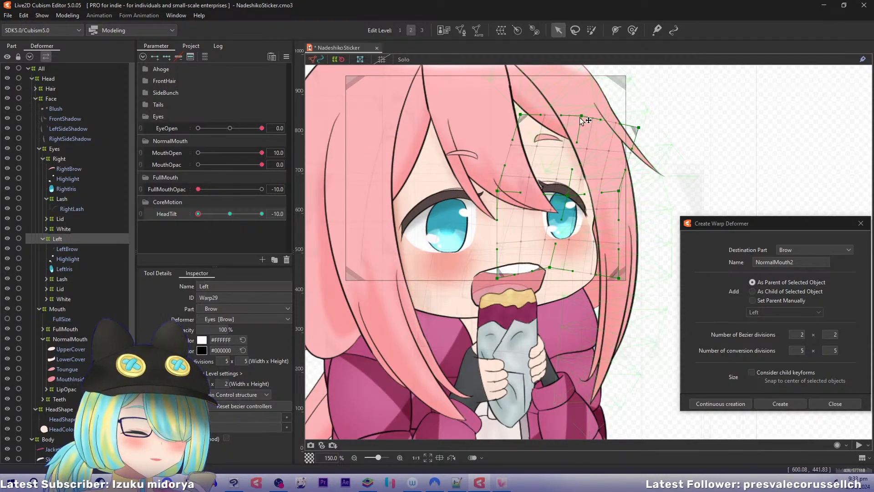
pyautogui.moveTo(581, 115); pyautogui.dragTo(589, 136)
pyautogui.moveTo(520, 114); pyautogui.dragTo(513, 130)
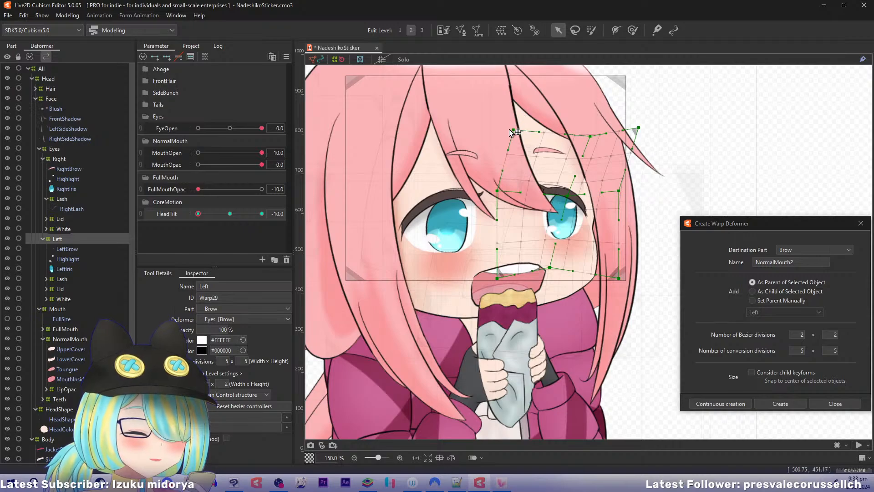
# Lower the Left eye deformer's left-middle, right-middle and lower-middle points, and pull its lower-right point inward.
pyautogui.moveTo(497, 191); pyautogui.dragTo(500, 202)
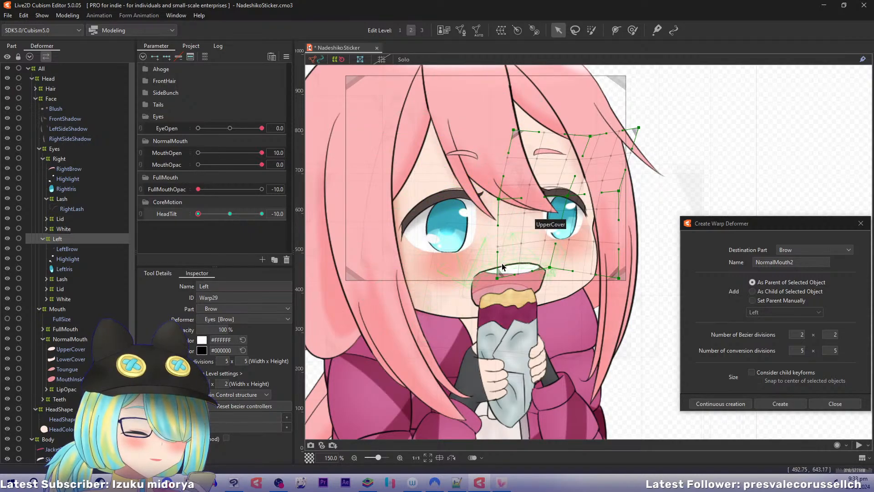
pyautogui.moveTo(550, 268); pyautogui.dragTo(551, 271)
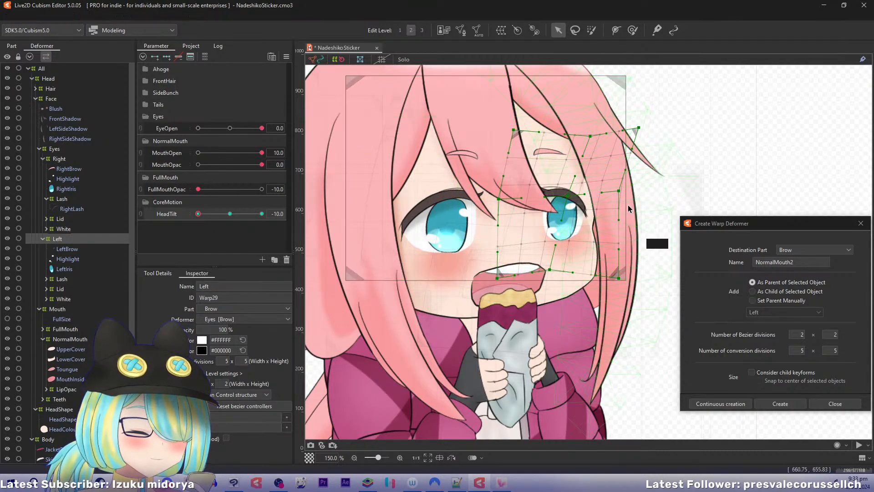
pyautogui.moveTo(618, 191); pyautogui.dragTo(620, 208)
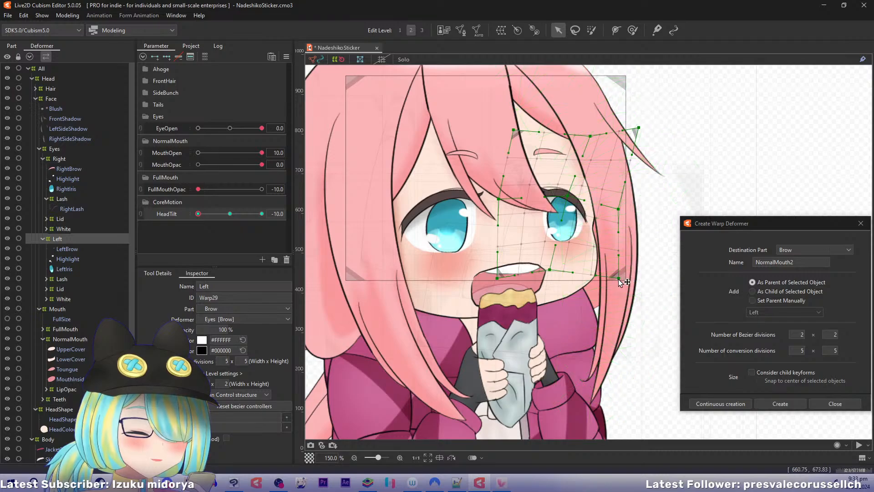
pyautogui.moveTo(618, 277); pyautogui.dragTo(608, 279)
# Lower the Left eye deformer's upper-right point, shift the upper-left, left-middle and centre points right, and scrub HeadTilt to check the motion.
pyautogui.moveTo(638, 129); pyautogui.dragTo(642, 159)
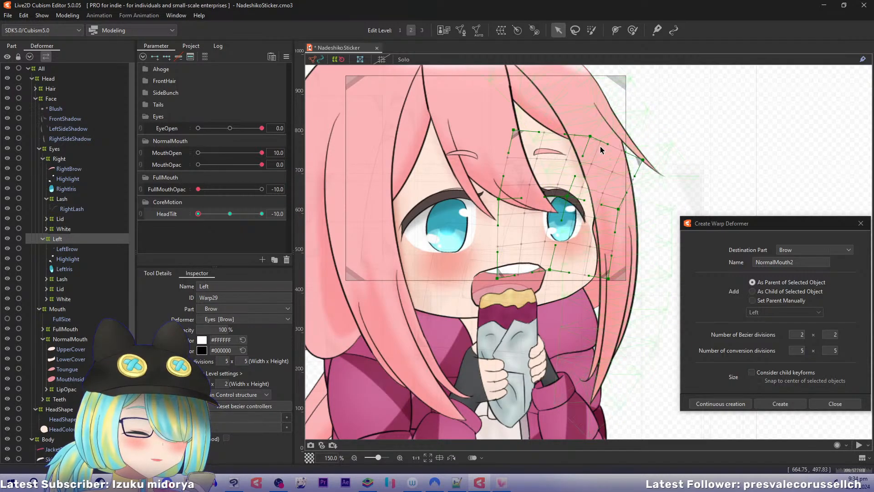
pyautogui.moveTo(514, 129); pyautogui.dragTo(521, 128)
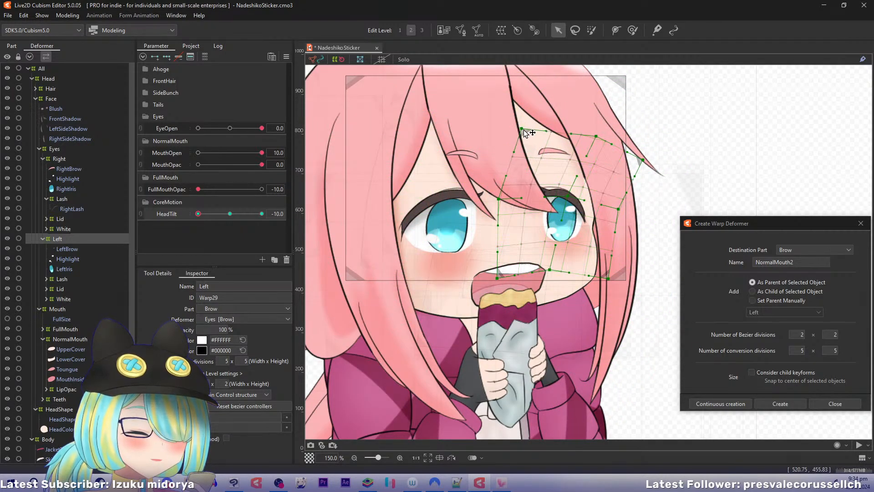
pyautogui.moveTo(496, 200); pyautogui.dragTo(501, 197)
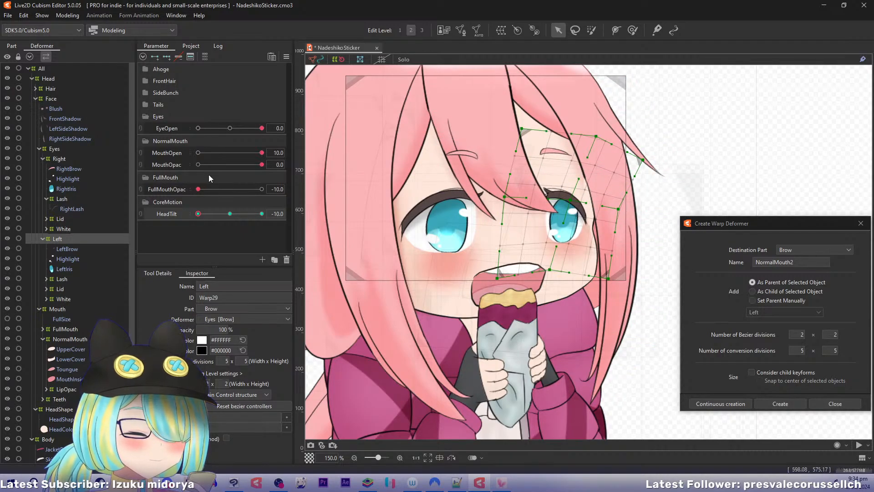
pyautogui.moveTo(198, 216); pyautogui.dragTo(178, 219)
pyautogui.moveTo(569, 201); pyautogui.dragTo(577, 206)
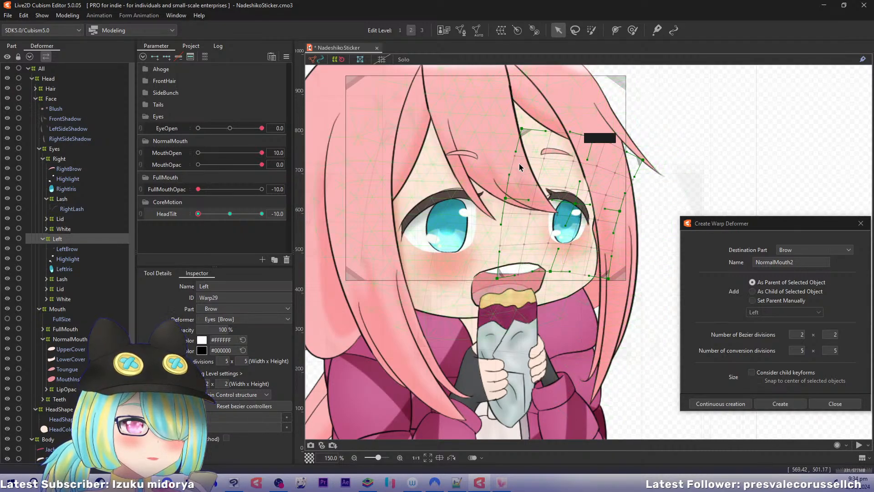
pyautogui.moveTo(198, 214); pyautogui.dragTo(179, 215)
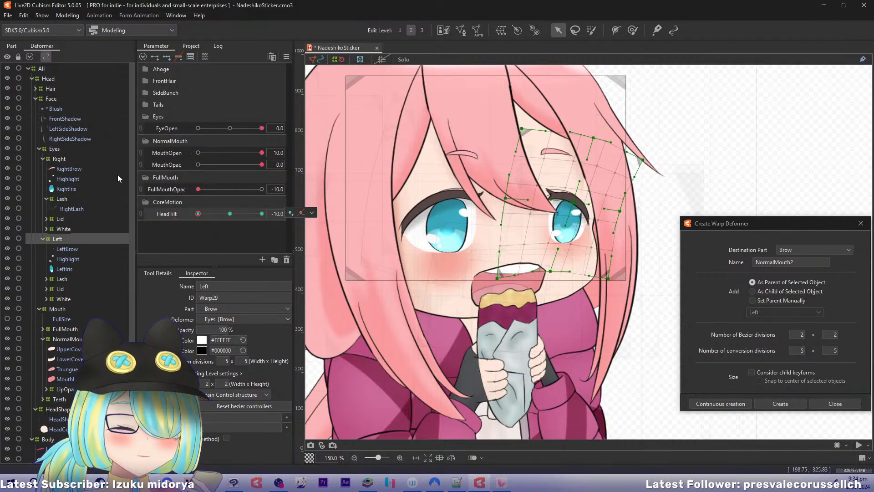
# Try to raise the Right eye deformer's upper-right and upper-middle points, undoing each move.
pyautogui.click(69, 157)
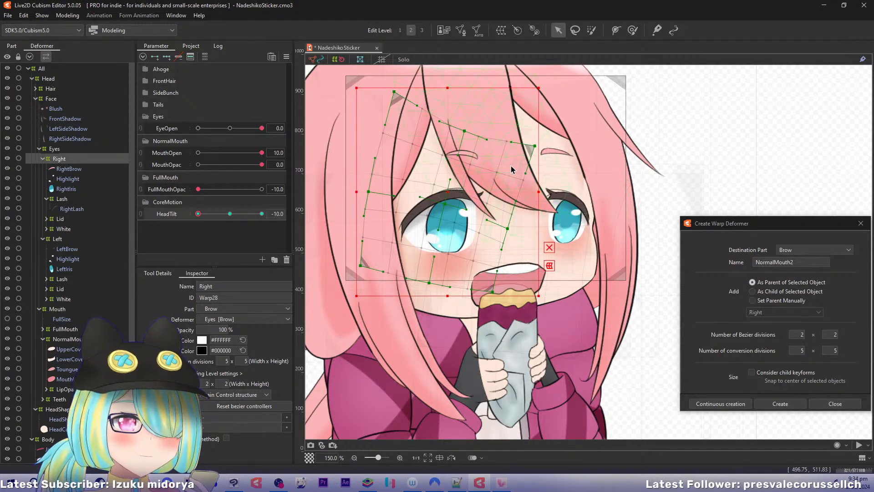
pyautogui.moveTo(535, 146); pyautogui.dragTo(532, 129)
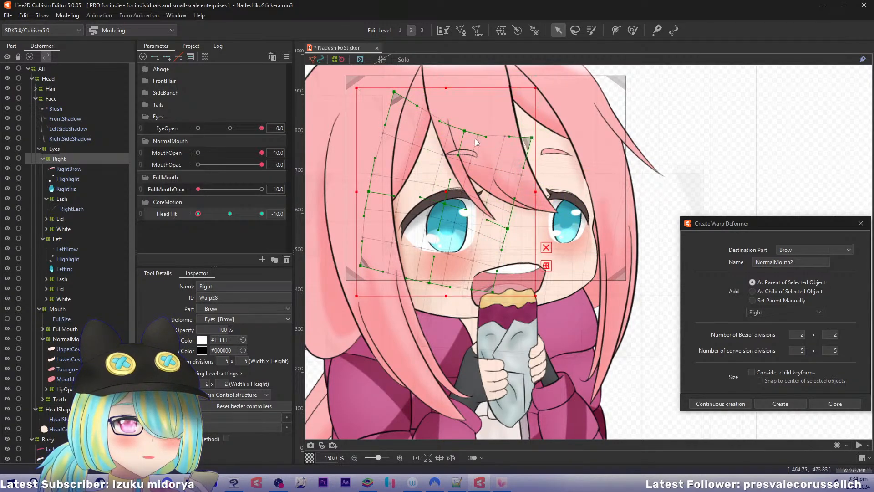
pyautogui.hotkey('ctrl', 'z')
pyautogui.moveTo(464, 130); pyautogui.dragTo(459, 125)
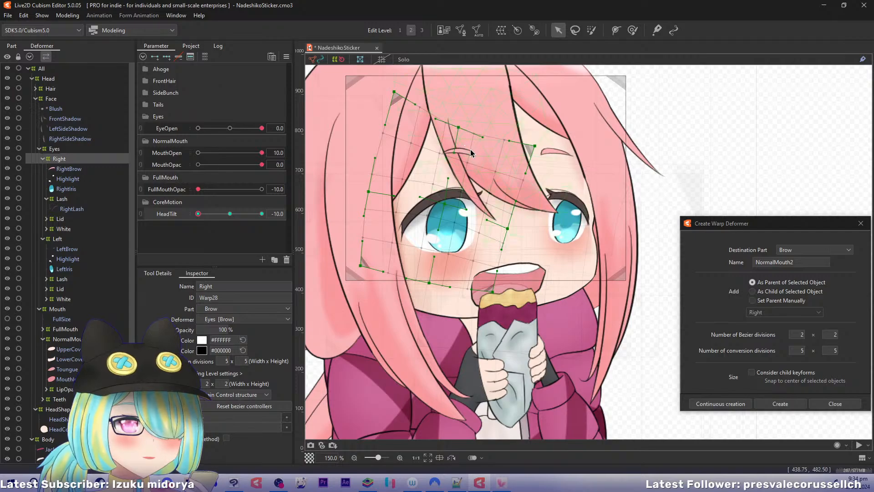
pyautogui.hotkey('ctrl', 'z')
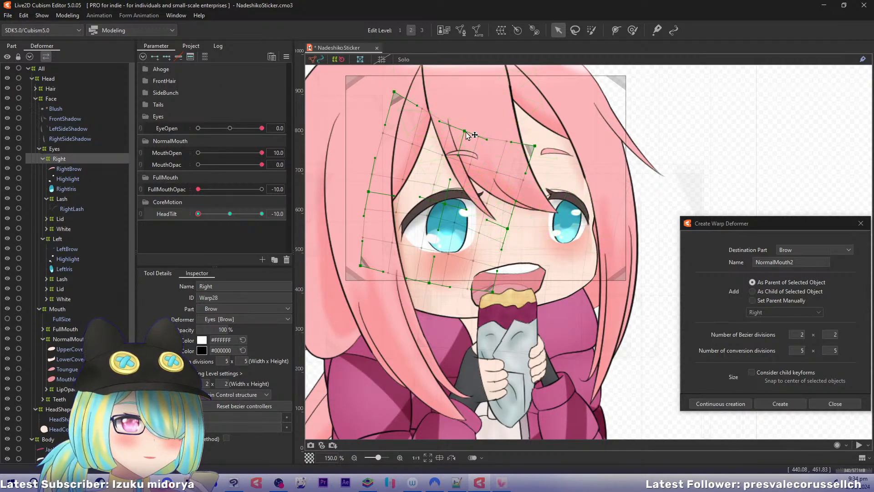
pyautogui.moveTo(464, 130); pyautogui.dragTo(462, 125)
pyautogui.hotkey('ctrl', 'z')
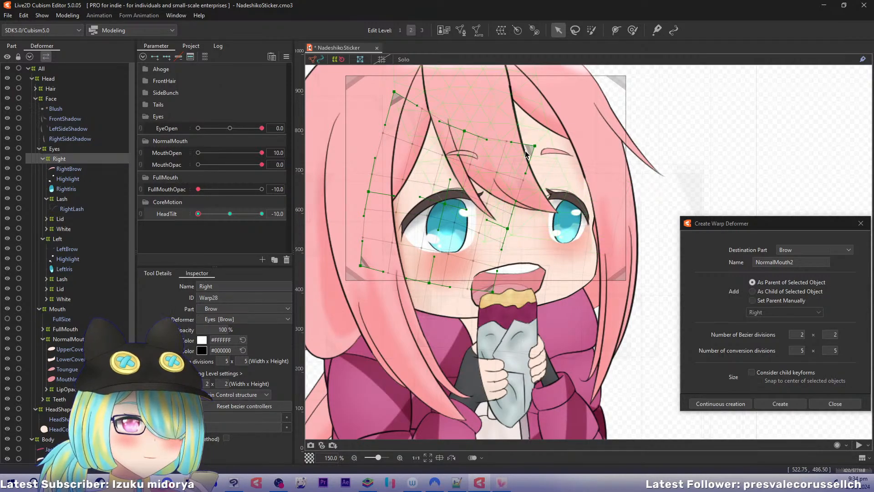
# Lower the Left eye deformer's upper-middle and upper-left points slightly and nudge its left-middle point right, checking the pose at HeadTilt -10.
pyautogui.click(555, 128)
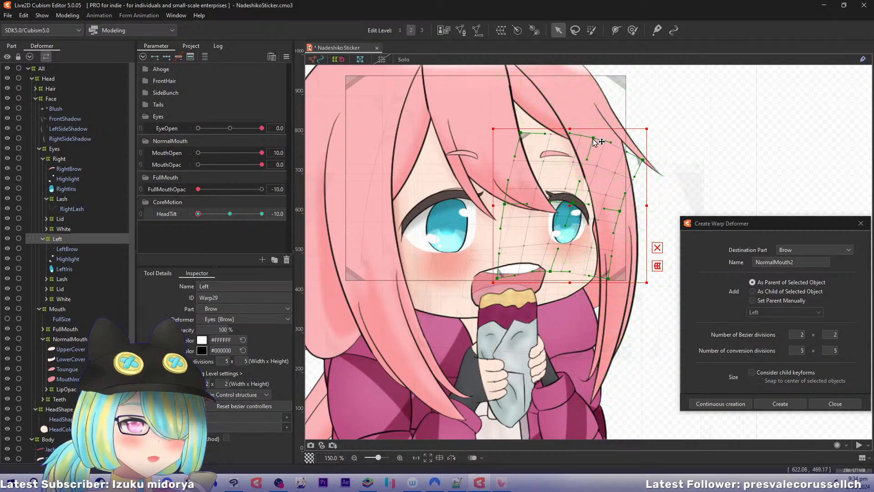
pyautogui.moveTo(594, 137); pyautogui.dragTo(593, 142)
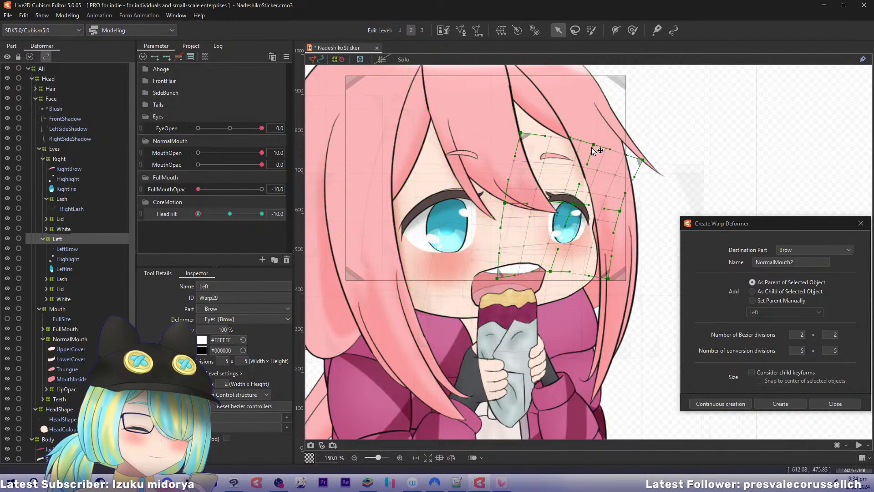
pyautogui.moveTo(200, 214)
pyautogui.mouseDown()
pyautogui.moveTo(223, 205)
pyautogui.moveTo(198, 213)
pyautogui.mouseUp()
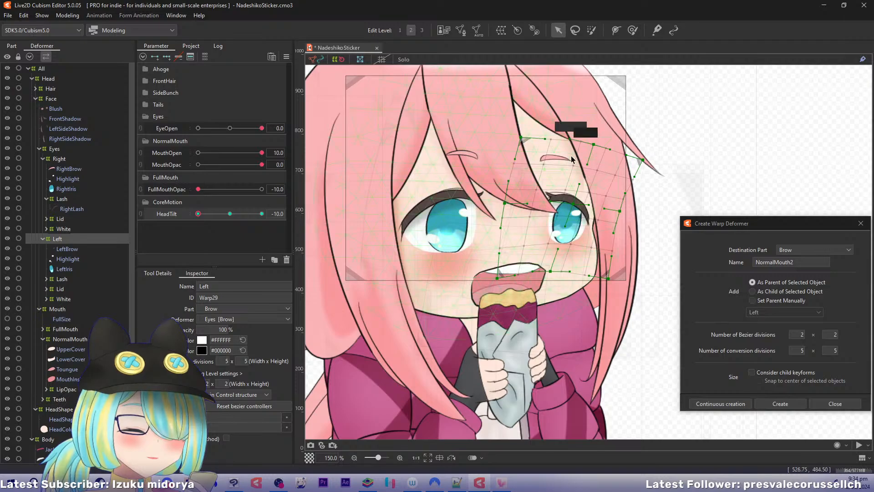
pyautogui.moveTo(511, 207); pyautogui.dragTo(515, 207)
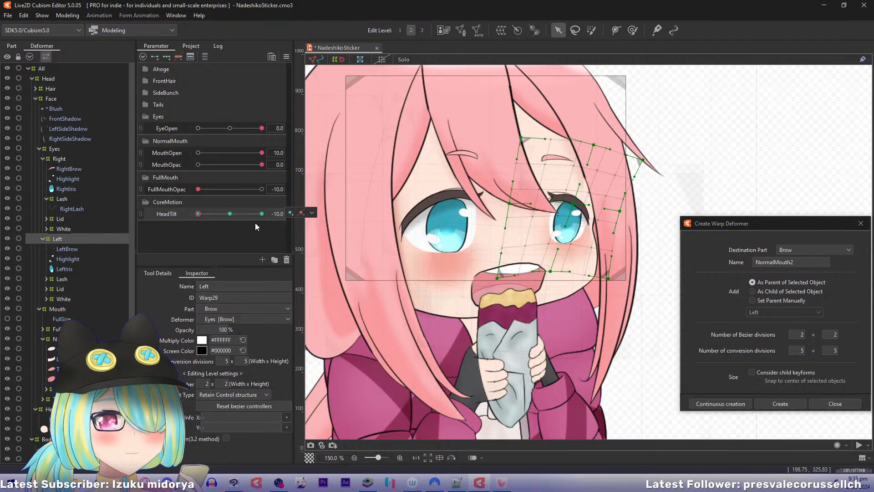
# Reset all parameters to their defaults and move the FrontShadow mesh under the FrontCenter hair deformer.
pyautogui.click(65, 120)
pyautogui.hotkey('ctrl', 'r')
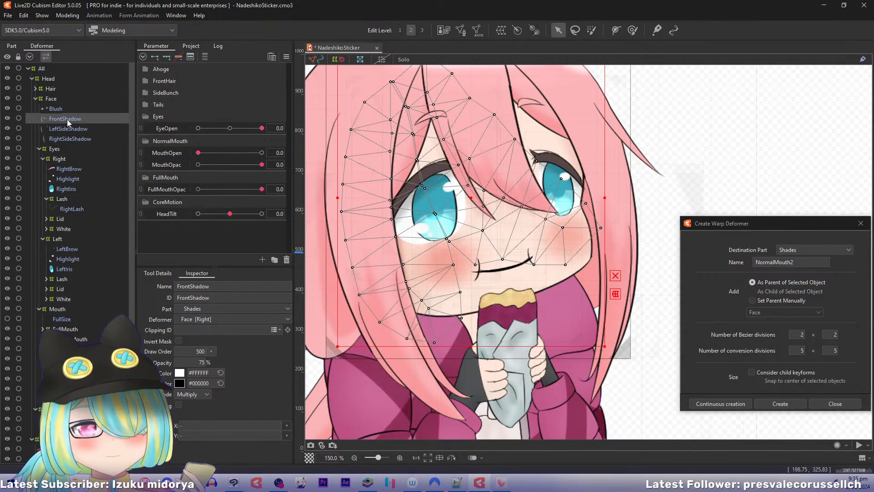
pyautogui.keyDown('shift'); pyautogui.click(70, 138); pyautogui.keyUp('shift')
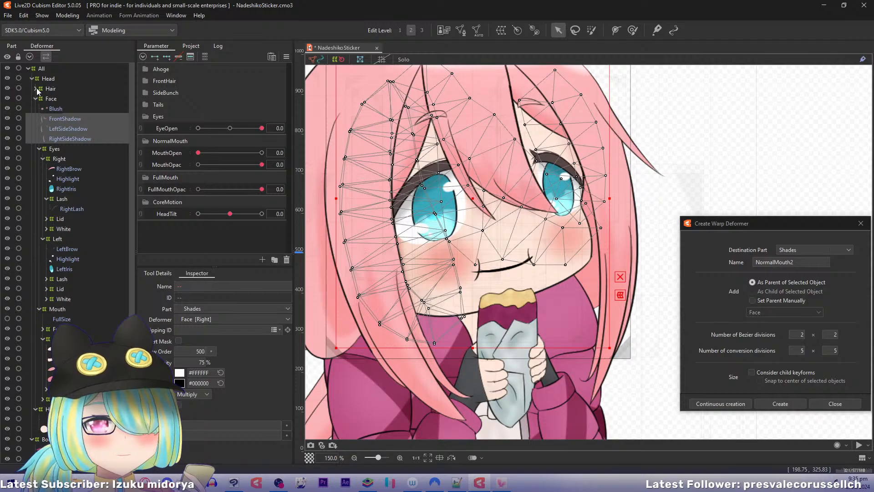
pyautogui.click(36, 89)
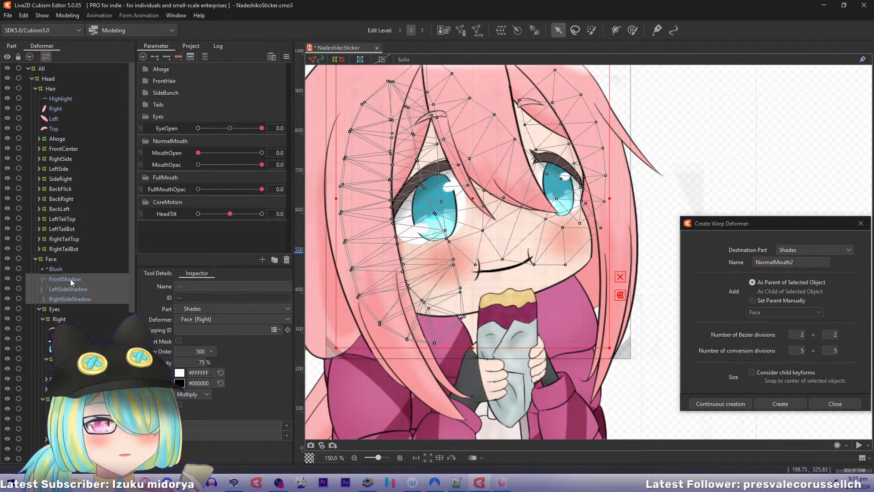
pyautogui.moveTo(70, 279); pyautogui.dragTo(63, 149)
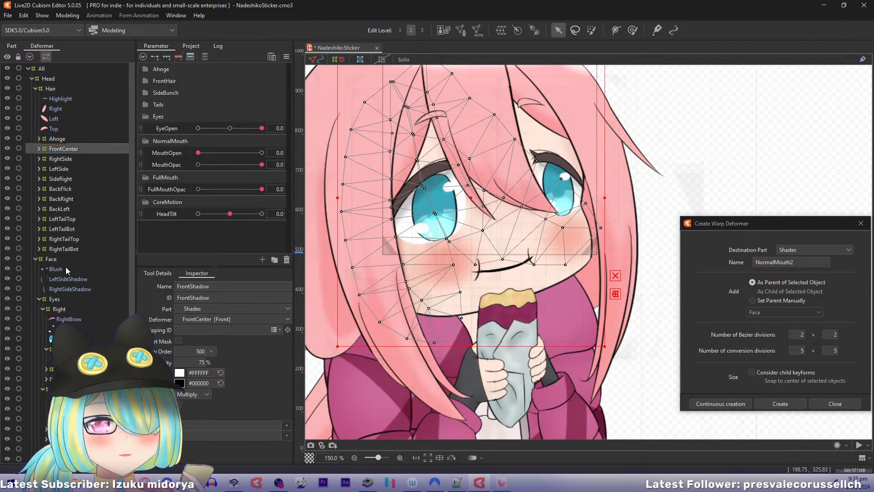
# Move the LeftSideShadow mesh under the LeftSide hair deformer and RightSideShadow under the RightSide hair deformer.
pyautogui.click(72, 279)
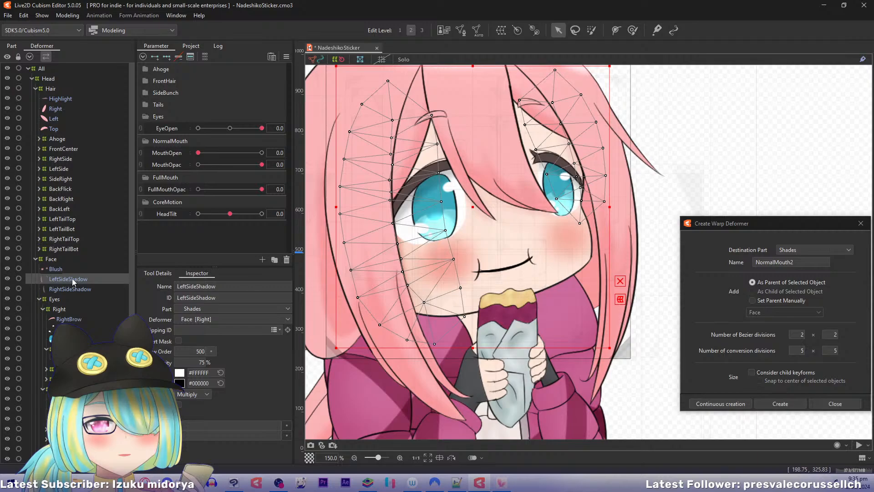
pyautogui.moveTo(72, 278); pyautogui.dragTo(61, 169)
pyautogui.click(64, 278)
pyautogui.moveTo(64, 279); pyautogui.dragTo(62, 160)
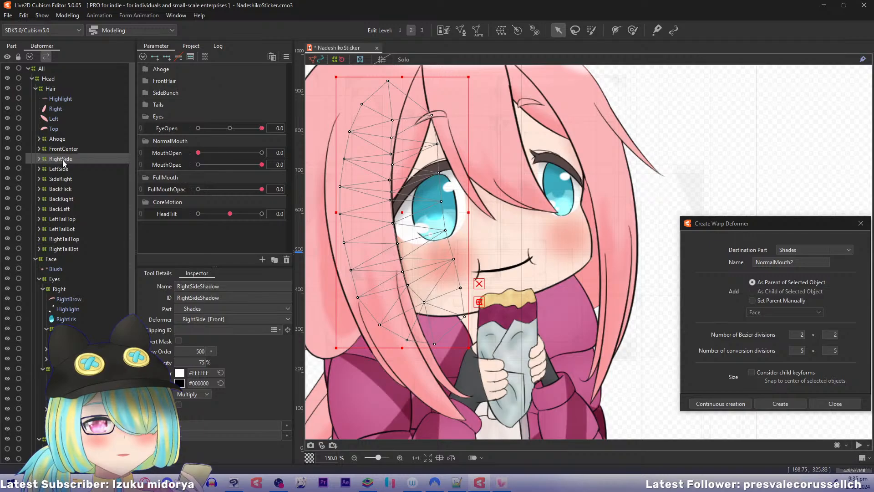
# Pose the character with HeadTilt at -10, MouthOpen at 10 and FullMouthOpac at -10.
pyautogui.moveTo(225, 215); pyautogui.dragTo(122, 208)
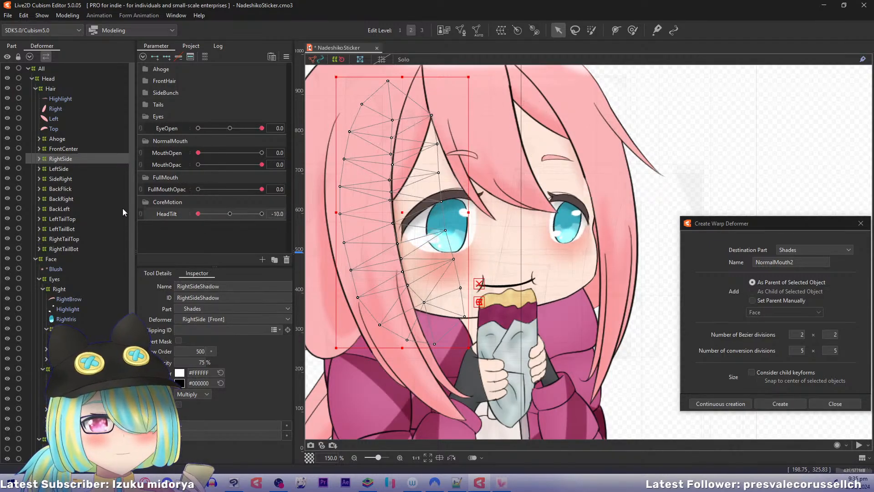
pyautogui.moveTo(199, 153); pyautogui.dragTo(329, 157)
pyautogui.moveTo(262, 189); pyautogui.dragTo(73, 196)
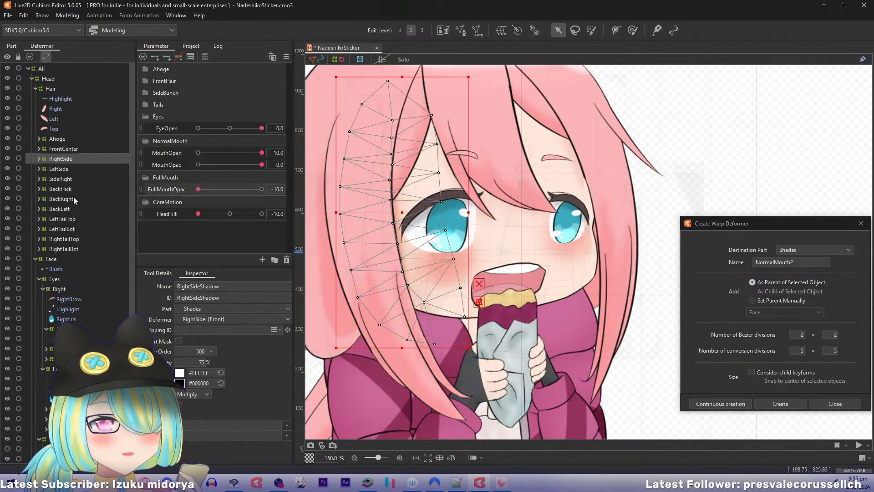
# Edit the FullMouthOpac parameter so its default value is -10.
pyautogui.rightClick(166, 193)
pyautogui.click(182, 200)
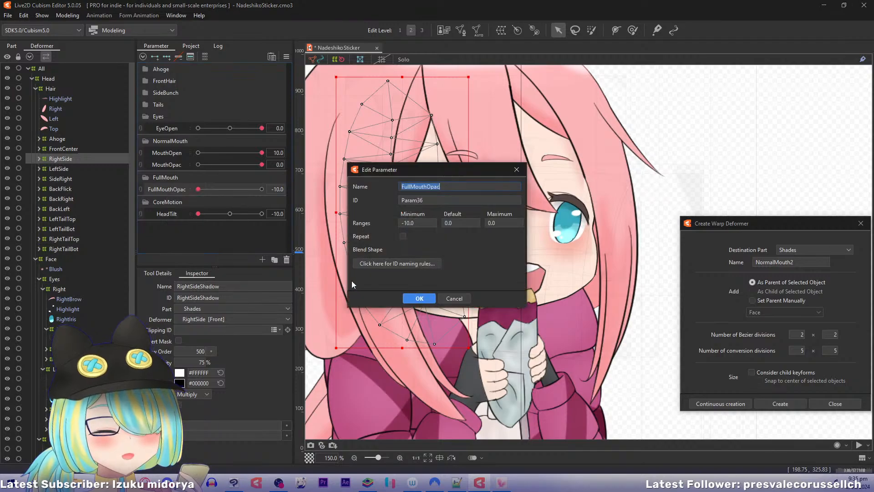
pyautogui.click(400, 222)
pyautogui.press('Tab')
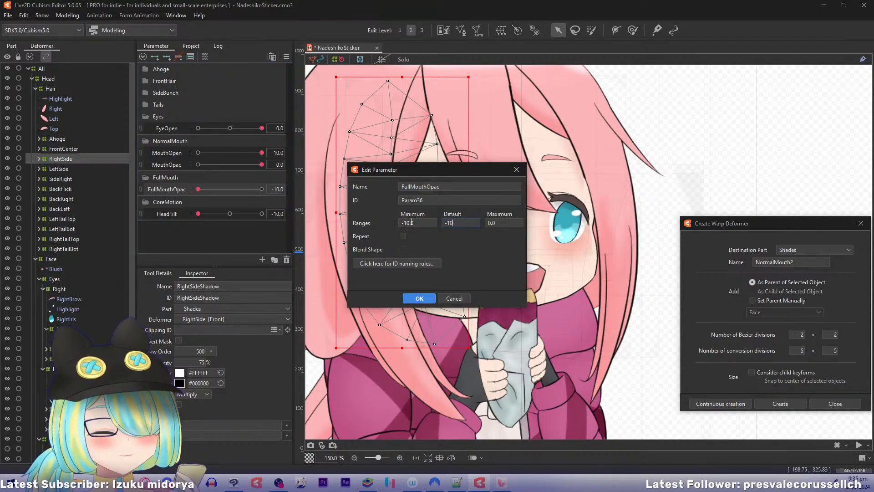
pyautogui.click(419, 298)
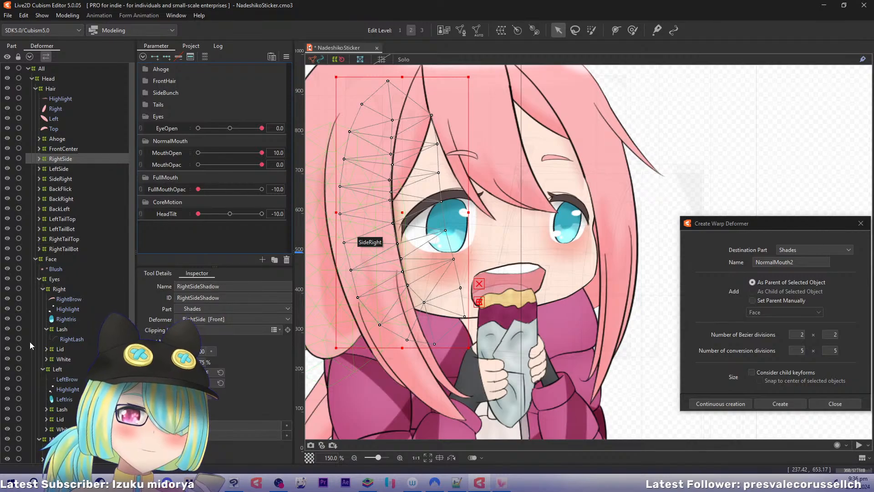
# Pull the left Bezier handle of the Left eye deformer's upper-middle point down and slightly left.
pyautogui.click(62, 291)
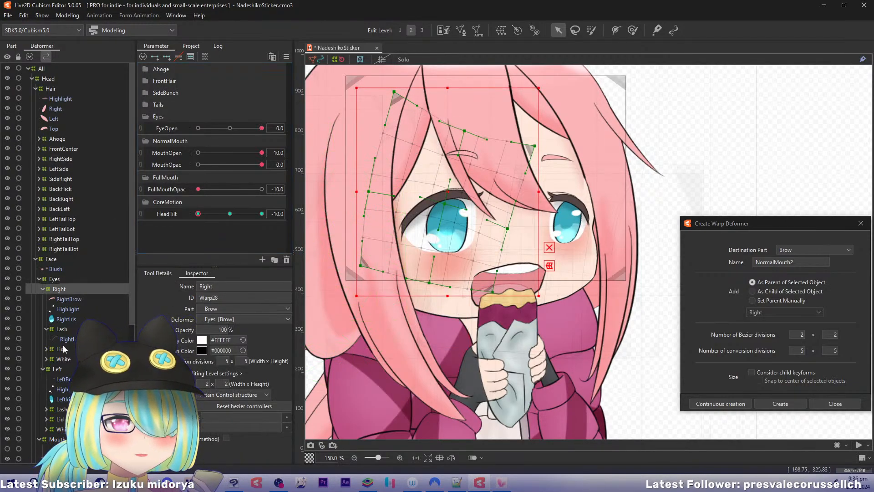
pyautogui.click(64, 369)
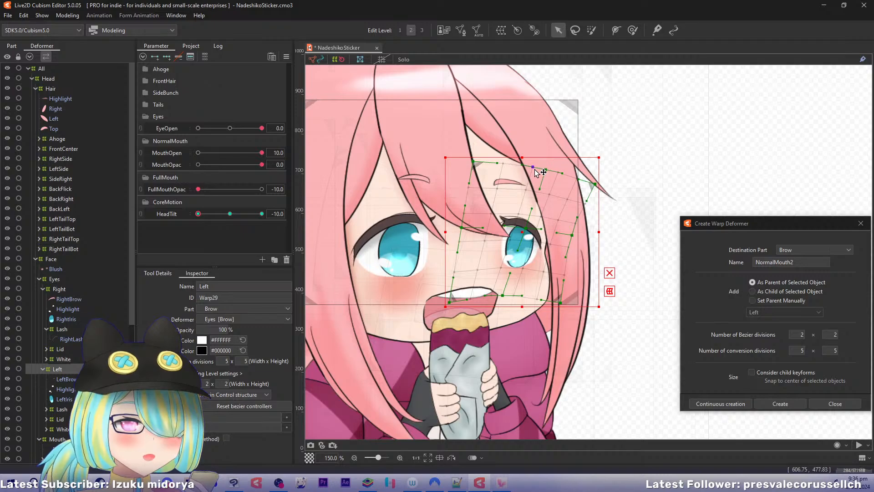
pyautogui.click(536, 172)
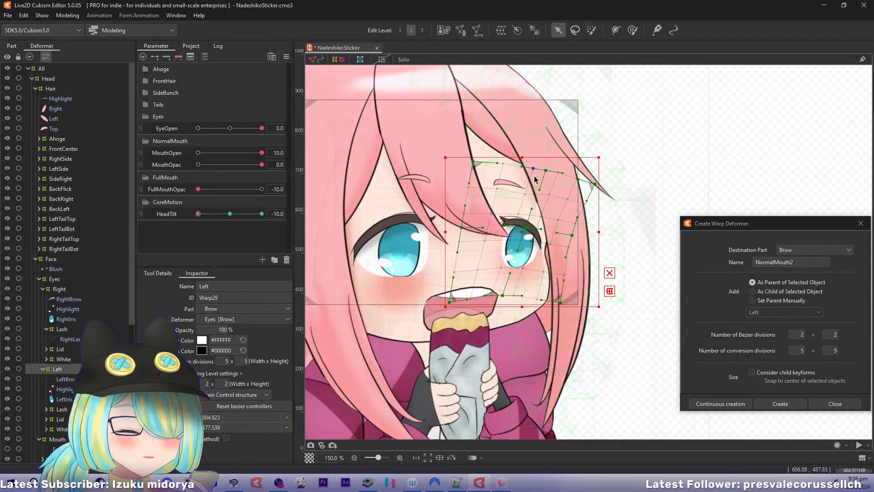
pyautogui.moveTo(536, 179); pyautogui.dragTo(529, 188)
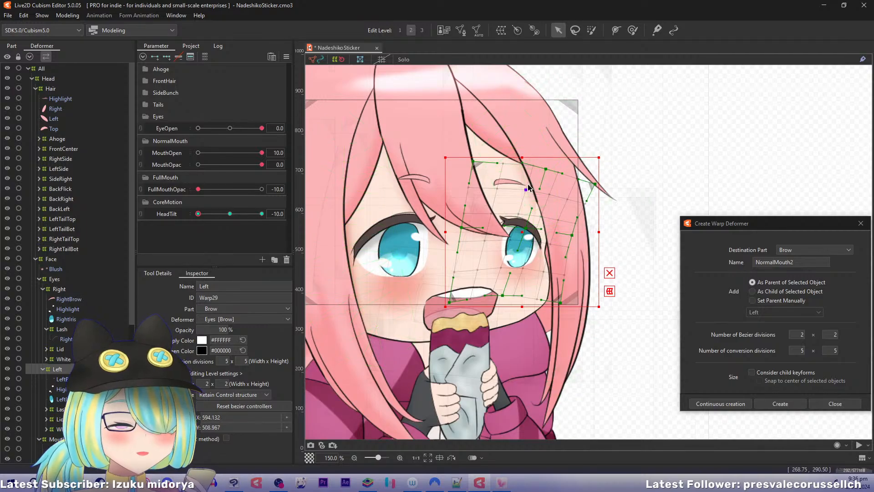
# Reshape the Right eye deformer at HeadTilt -10 by lowering its upper-left corner, nudging its upper-middle point and pulling its lower-right corner inward.
pyautogui.moveTo(198, 213)
pyautogui.mouseDown()
pyautogui.moveTo(213, 214)
pyautogui.moveTo(186, 214)
pyautogui.mouseUp()
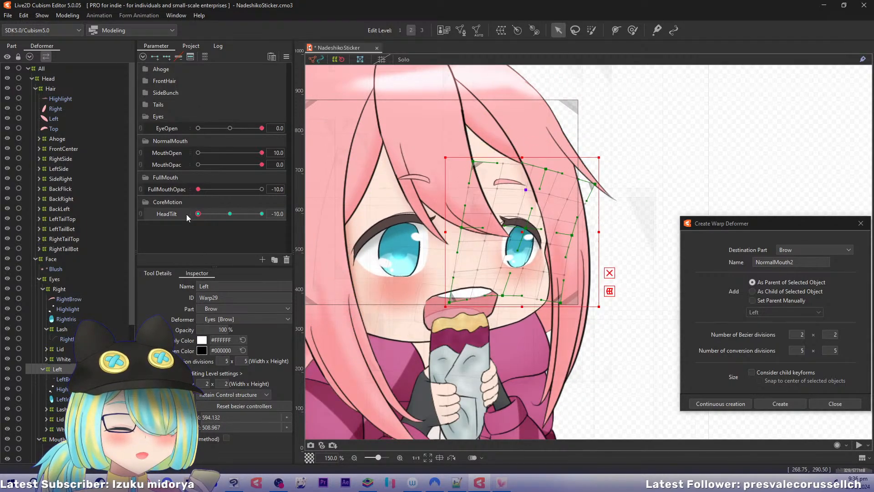
pyautogui.click(64, 290)
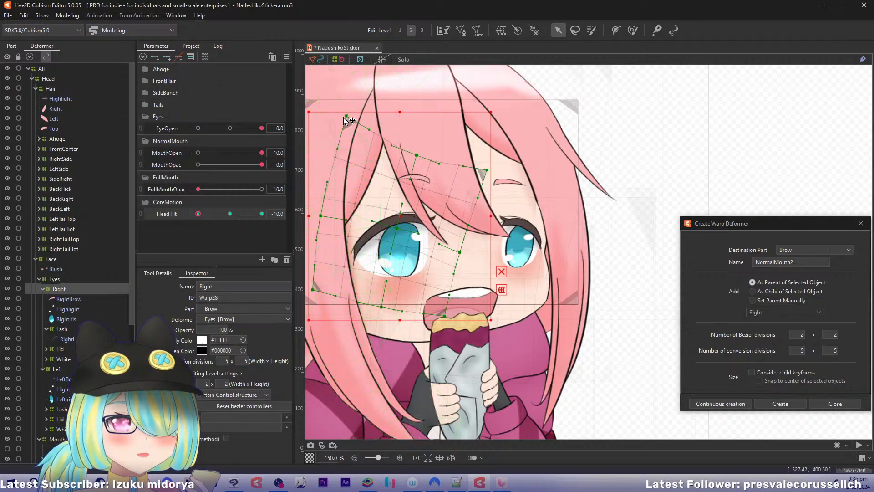
pyautogui.moveTo(345, 119); pyautogui.dragTo(333, 148)
pyautogui.moveTo(417, 155)
pyautogui.mouseDown()
pyautogui.moveTo(442, 164)
pyautogui.moveTo(422, 159)
pyautogui.mouseUp()
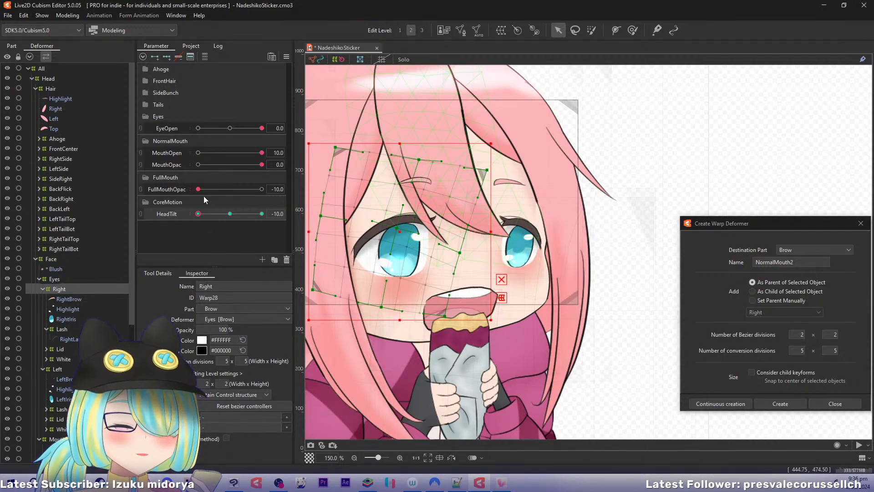
pyautogui.moveTo(198, 214)
pyautogui.mouseDown()
pyautogui.moveTo(218, 208)
pyautogui.moveTo(188, 207)
pyautogui.mouseUp()
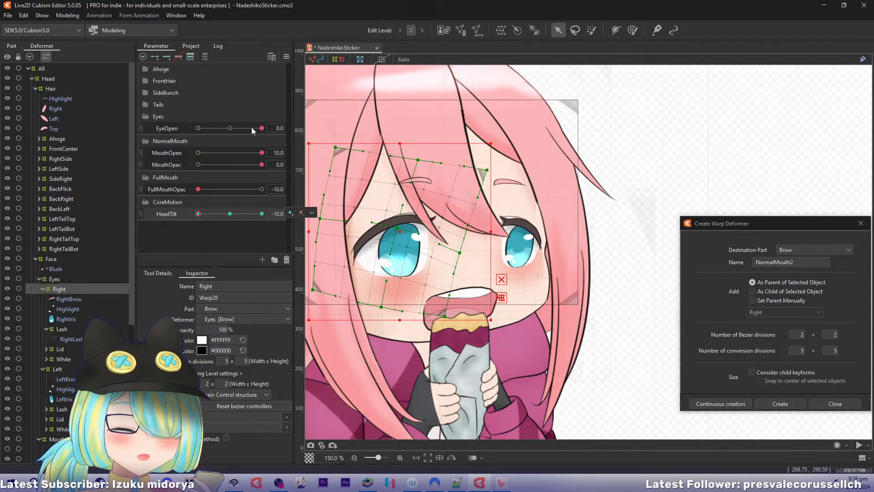
pyautogui.moveTo(251, 127); pyautogui.dragTo(280, 133)
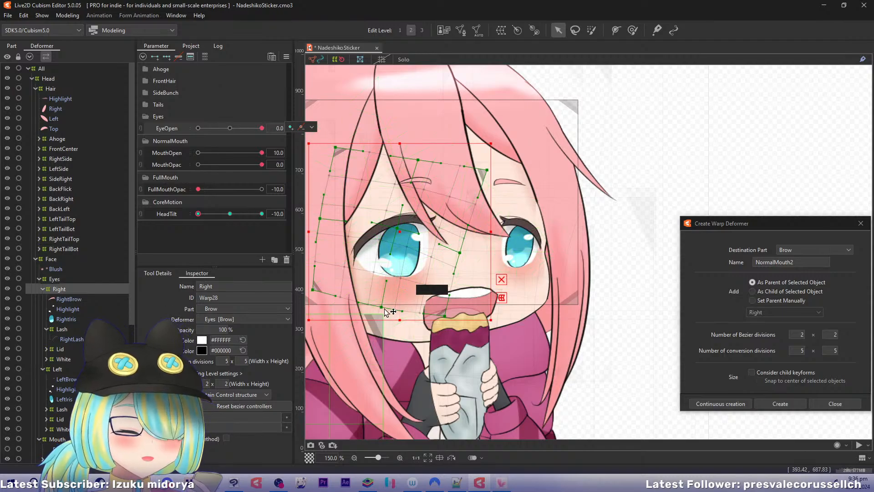
pyautogui.moveTo(421, 314)
pyautogui.mouseDown()
pyautogui.moveTo(444, 318)
pyautogui.moveTo(437, 307)
pyautogui.mouseUp()
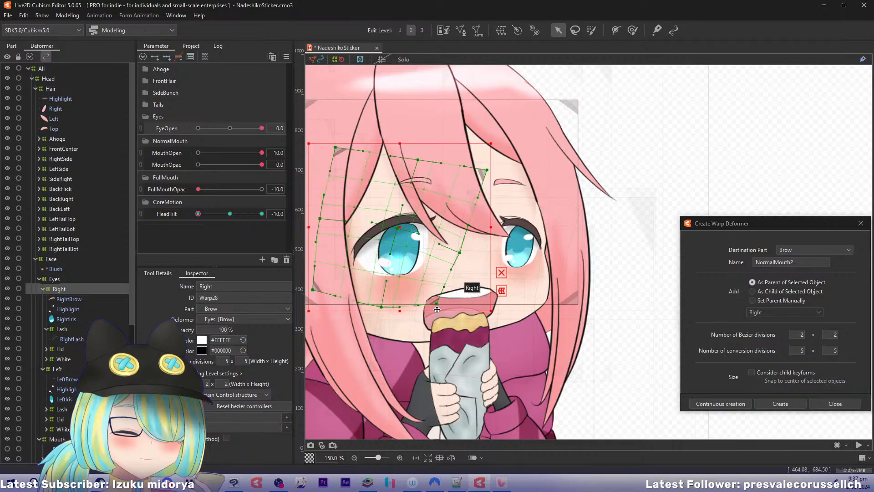
# Raise the Left eye deformer's lower-left corner and lower its lower-middle and lower-right points slightly at HeadTilt -10, checking the tilt motion.
pyautogui.click(57, 368)
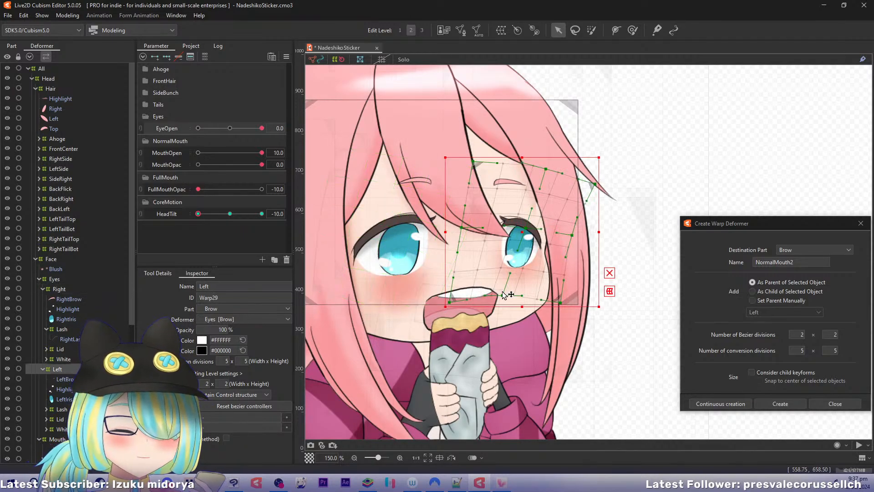
pyautogui.moveTo(501, 300); pyautogui.dragTo(455, 295)
pyautogui.moveTo(561, 302); pyautogui.dragTo(568, 307)
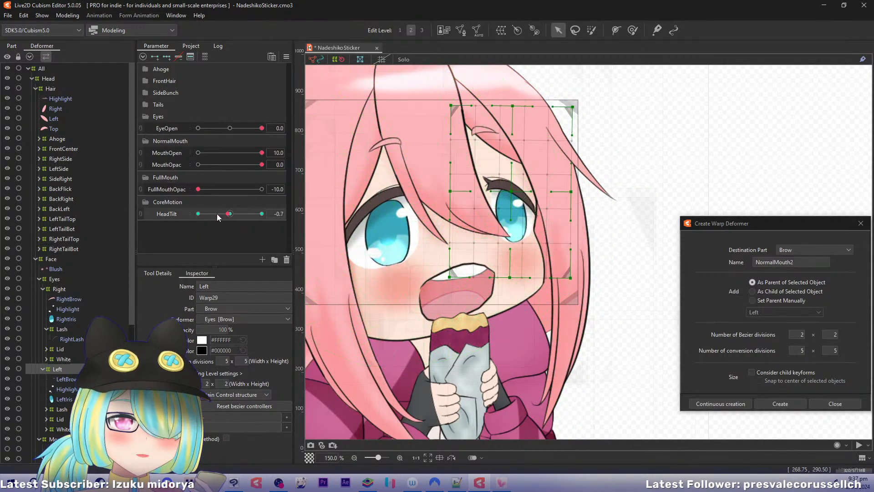
pyautogui.click(166, 213)
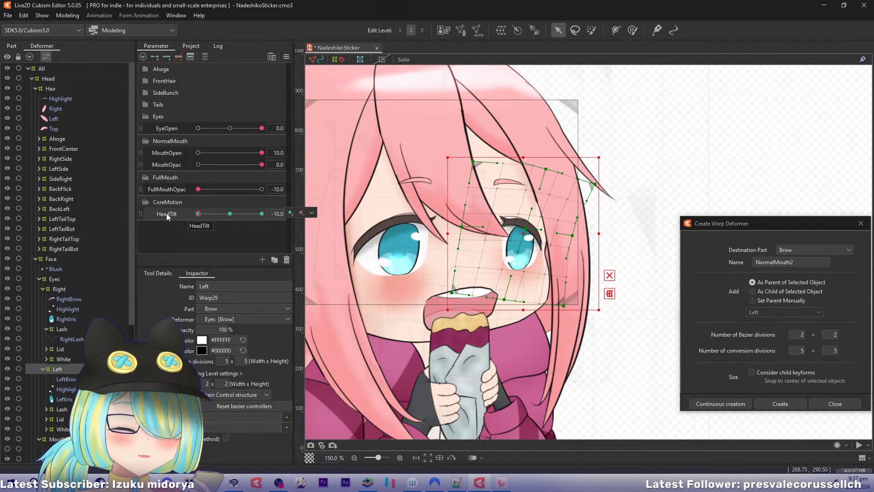
# Reset the parameters to their defaults, add three HeadTilt keys to the FrontCenter hair deformer and pose HeadTilt at -10.
pyautogui.click(40, 149)
pyautogui.click(53, 150)
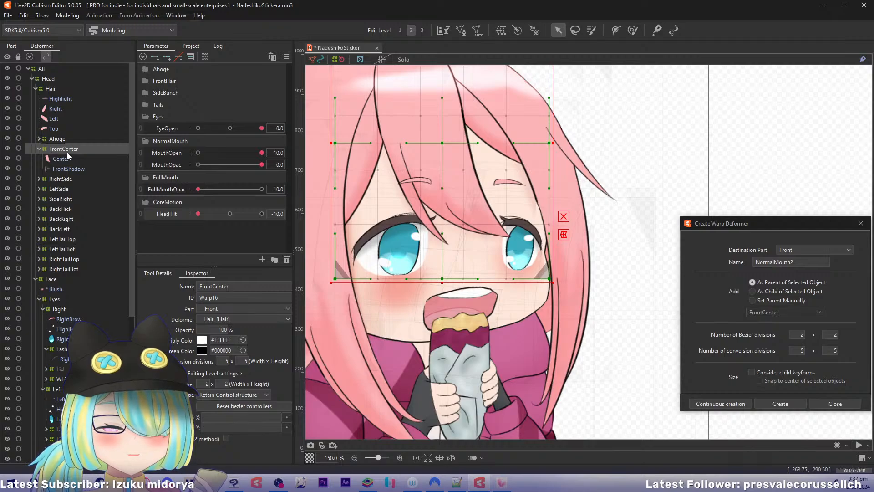
pyautogui.hotkey('ctrl', 'shift', 'r')
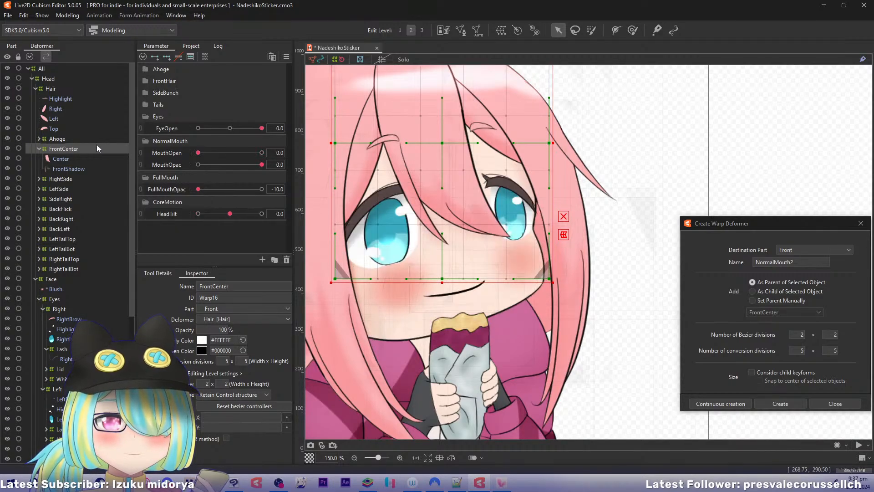
pyautogui.click(145, 81)
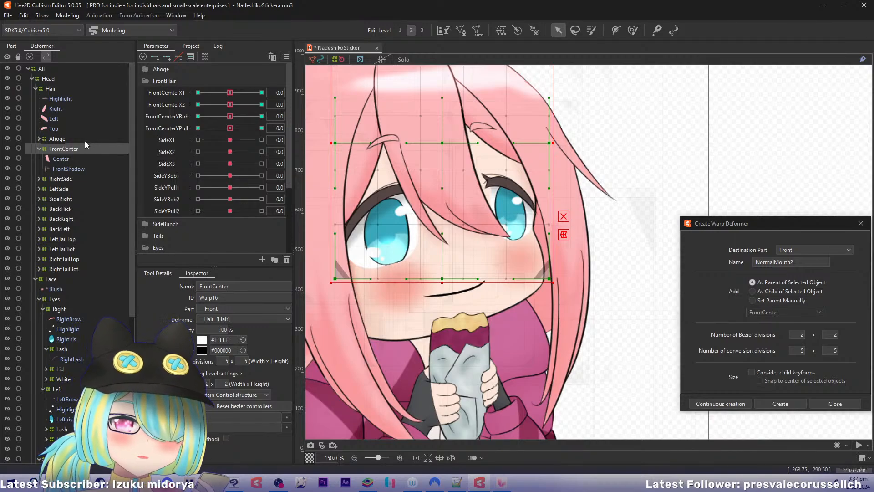
pyautogui.click(144, 82)
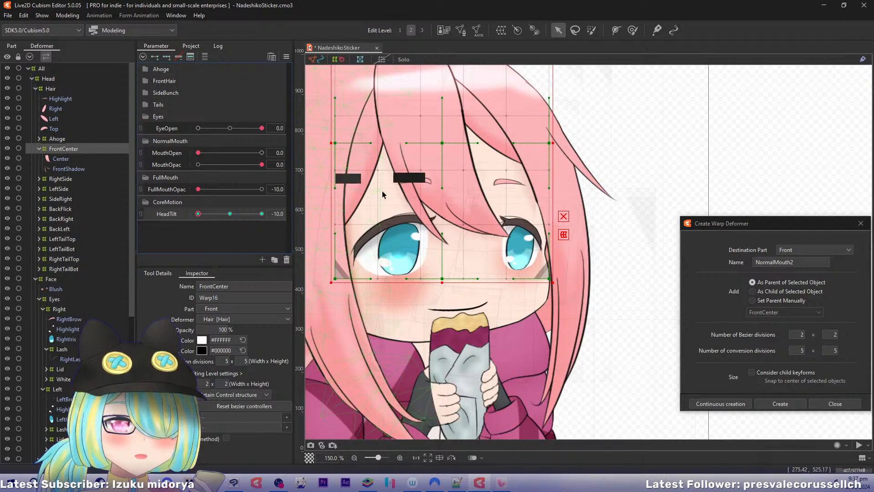
pyautogui.moveTo(228, 214); pyautogui.dragTo(198, 214)
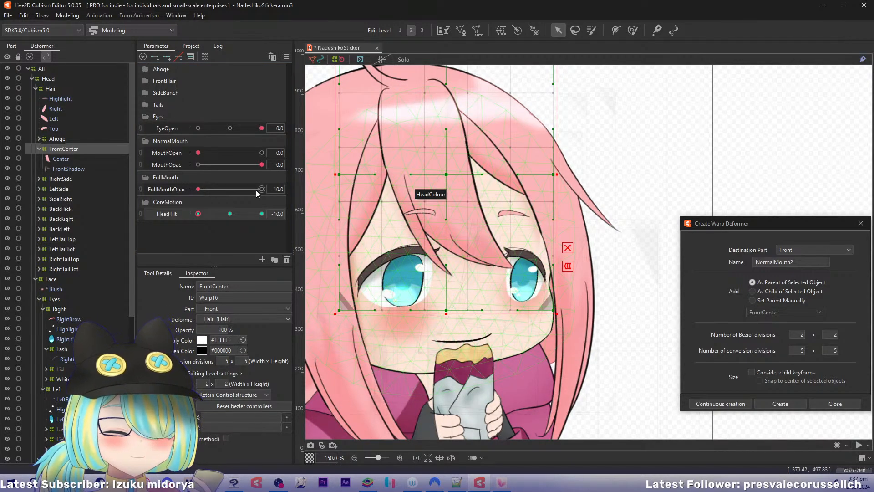
pyautogui.hotkey('ctrl', '0')
pyautogui.moveTo(257, 193); pyautogui.dragTo(198, 189)
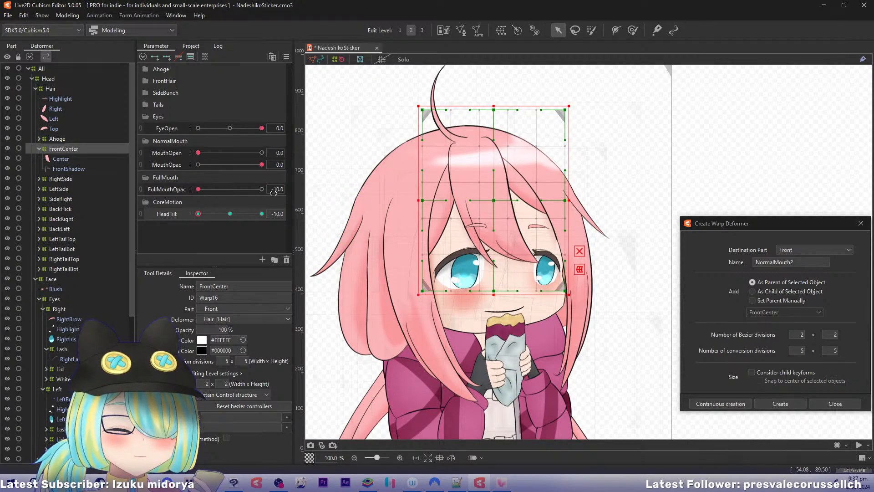
pyautogui.moveTo(387, 185); pyautogui.dragTo(341, 183)
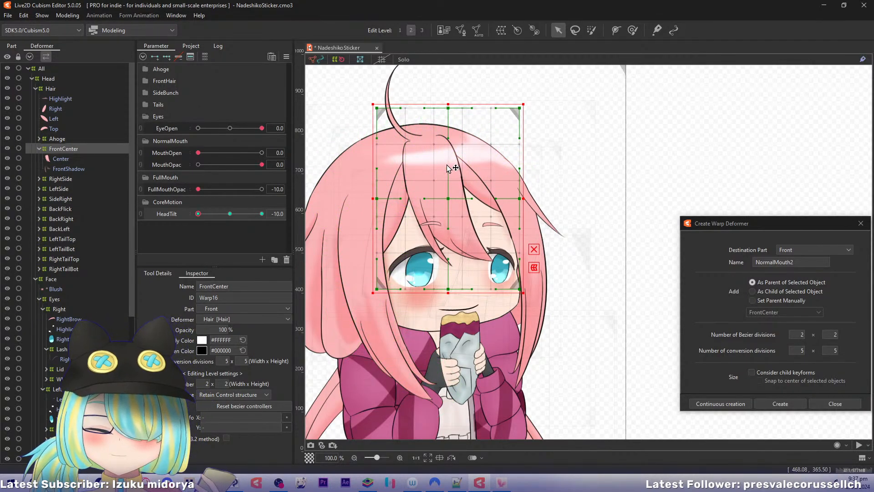
# Shift the upper and middle rows of the FrontCenter deformer's points down and right, slanting the bangs to follow the tilted head.
pyautogui.moveTo(448, 109); pyautogui.dragTo(477, 133)
pyautogui.moveTo(448, 198); pyautogui.dragTo(465, 217)
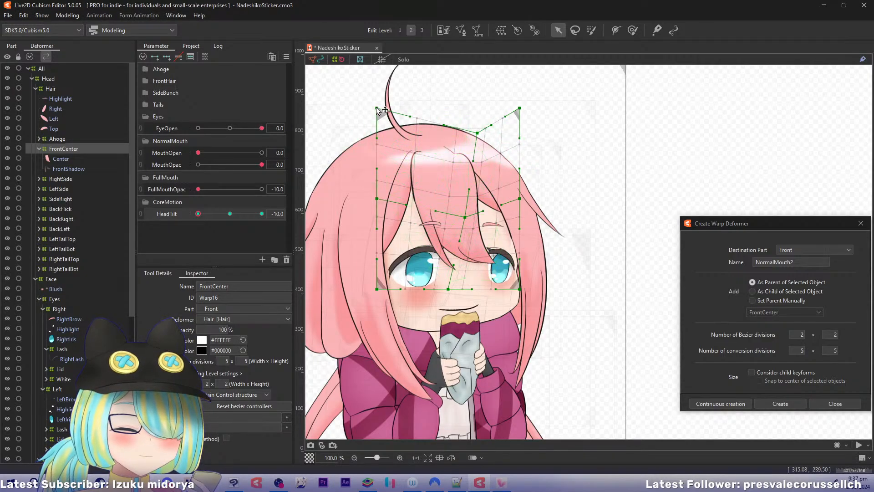
pyautogui.moveTo(377, 109); pyautogui.dragTo(432, 138)
pyautogui.moveTo(520, 109); pyautogui.dragTo(542, 142)
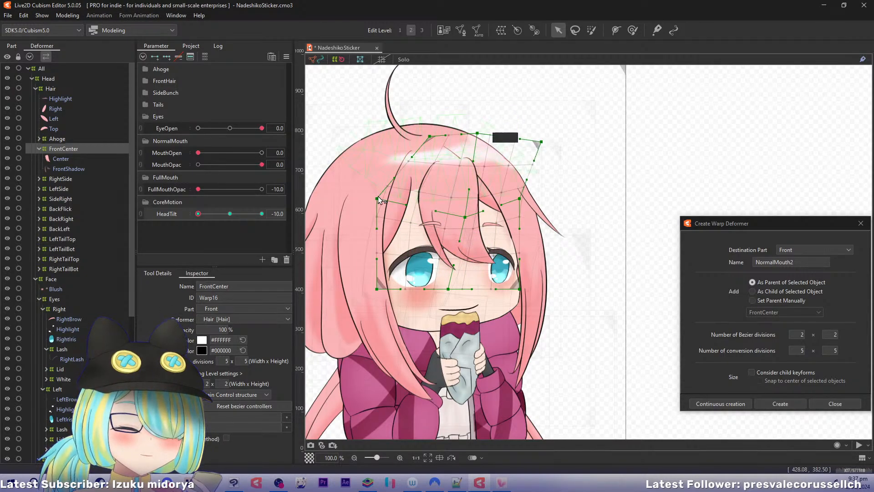
pyautogui.moveTo(377, 199); pyautogui.dragTo(408, 213)
pyautogui.moveTo(514, 207); pyautogui.dragTo(530, 229)
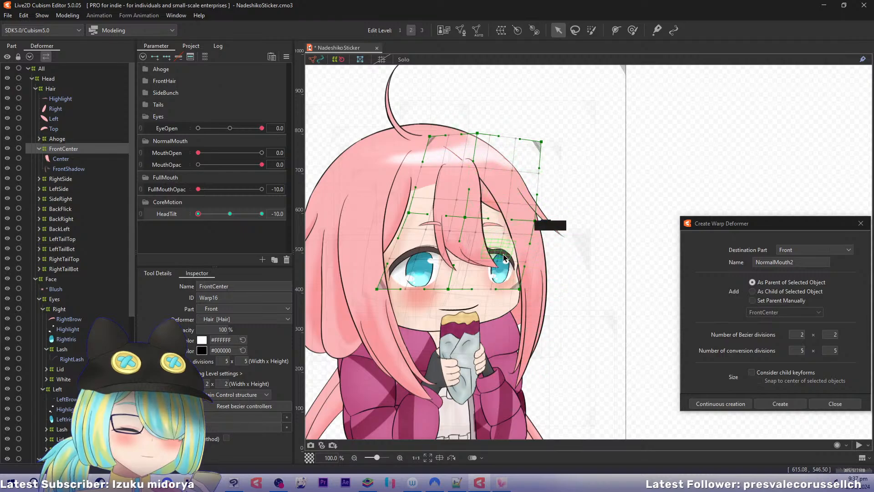
# Lower the FrontCenter deformer's bottom-middle and bottom-right points, pull its bottom-left corner inward, and return HeadTilt to 0.
pyautogui.moveTo(449, 288); pyautogui.dragTo(456, 301)
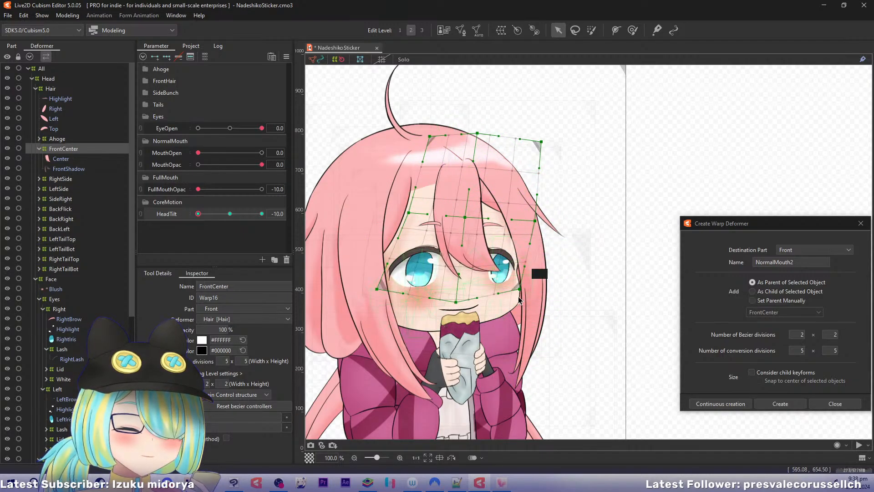
pyautogui.moveTo(519, 289); pyautogui.dragTo(516, 300)
pyautogui.moveTo(378, 289)
pyautogui.mouseDown()
pyautogui.moveTo(402, 287)
pyautogui.moveTo(378, 282)
pyautogui.moveTo(397, 283)
pyautogui.moveTo(388, 285)
pyautogui.mouseUp()
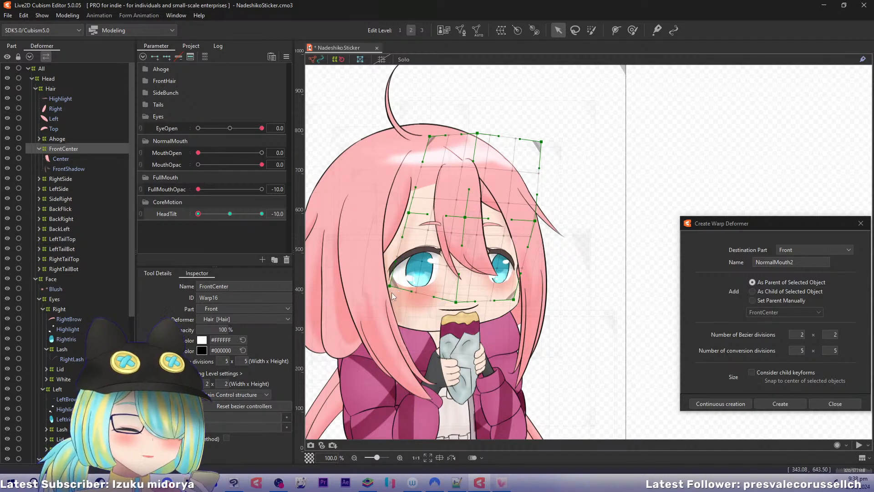
pyautogui.click(230, 214)
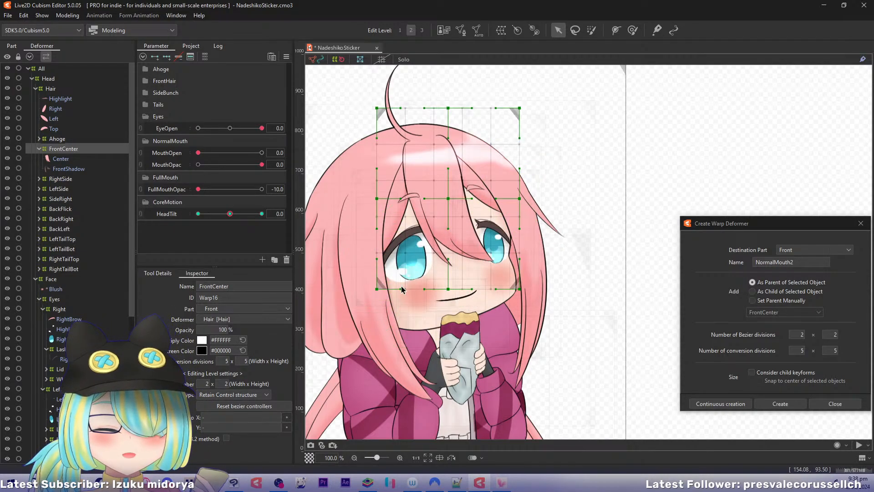
# Compare the FrontShadow and RightSideShadow meshes in Mesh Edit mode to check how their shadow areas overlap.
pyautogui.click(67, 169)
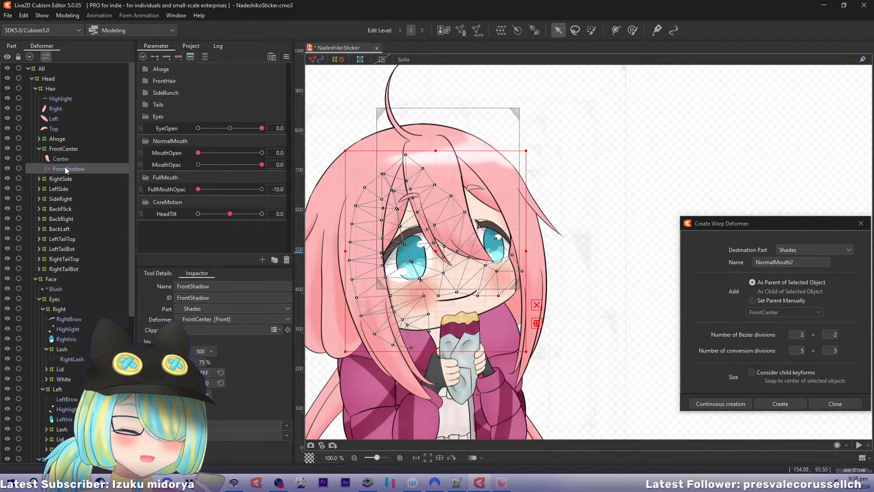
pyautogui.hotkey('ctrl', 'e')
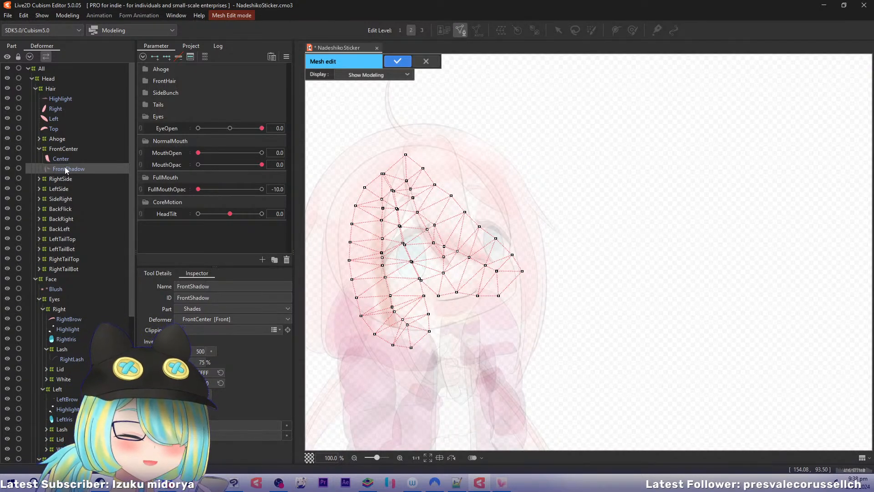
pyautogui.press('Return')
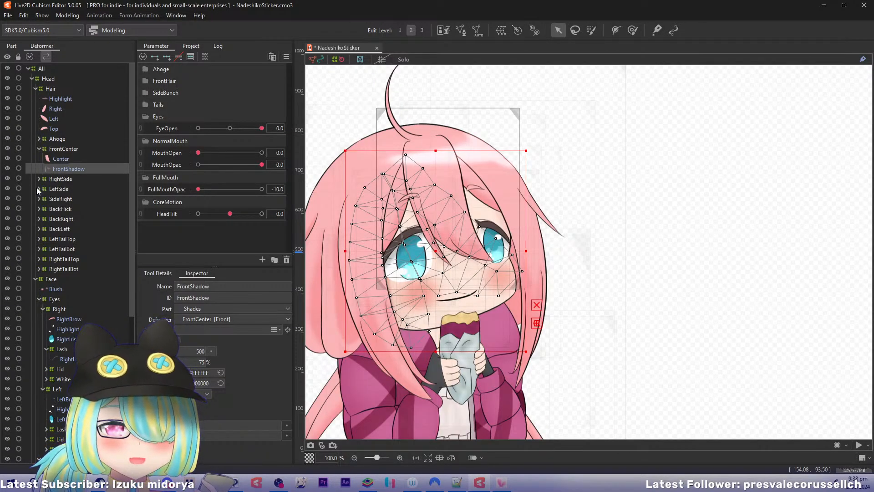
pyautogui.click(37, 178)
pyautogui.click(60, 199)
pyautogui.hotkey('ctrl', 'e')
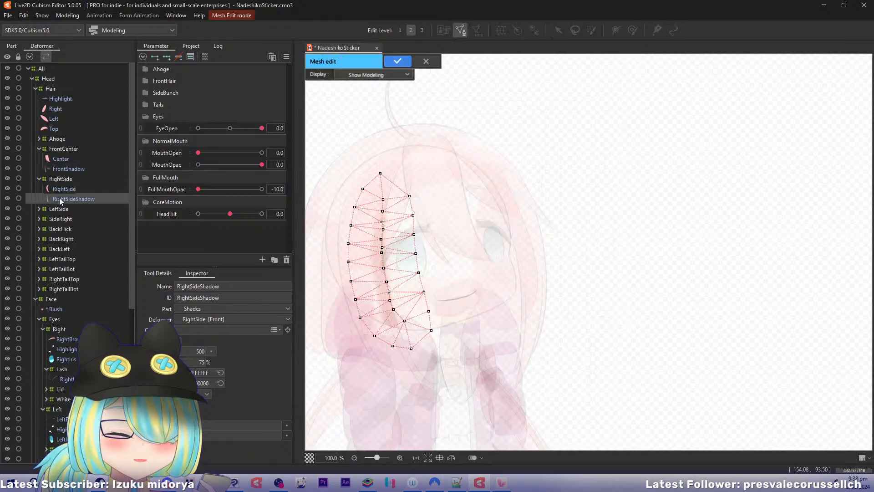
pyautogui.press('Return')
pyautogui.click(58, 169)
pyautogui.hotkey('ctrl', 'e')
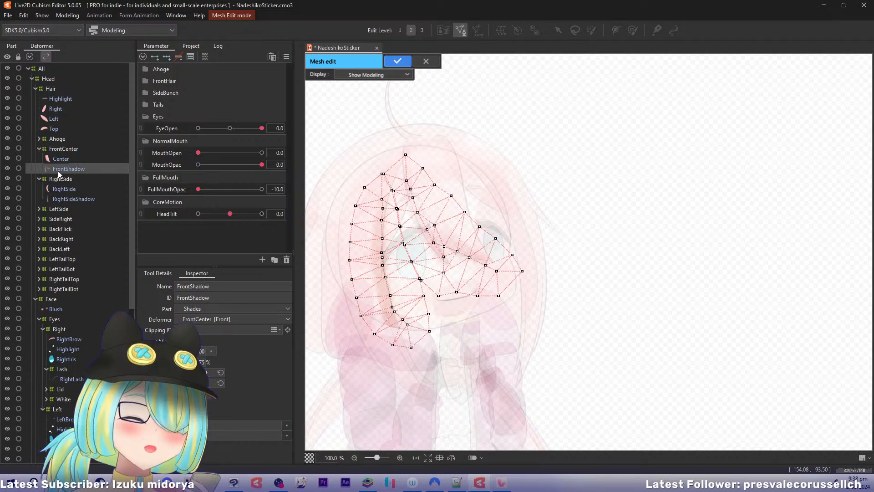
pyautogui.press('Return')
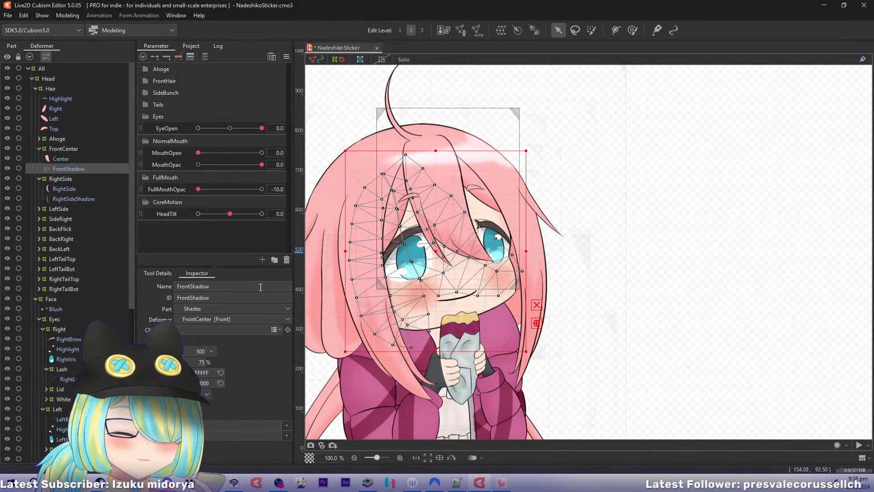
# Save the model, switch to NadeshikoSticker.psd in Clip Studio Paint and select the Multiply hair shadow layer at 75% opacity inside the Head folder.
pyautogui.hotkey('ctrl', 's')
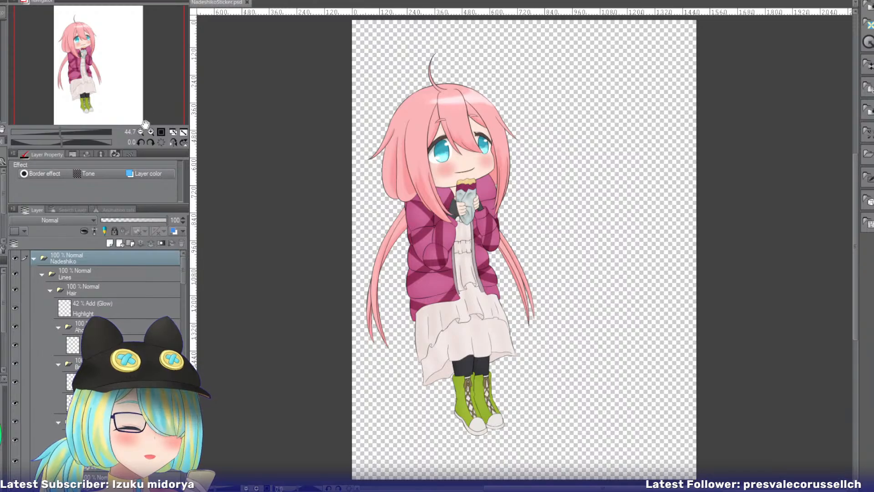
pyautogui.click(151, 132)
pyautogui.click(151, 132)
pyautogui.click(151, 132)
pyautogui.click(151, 132)
pyautogui.moveTo(108, 70); pyautogui.dragTo(94, 44)
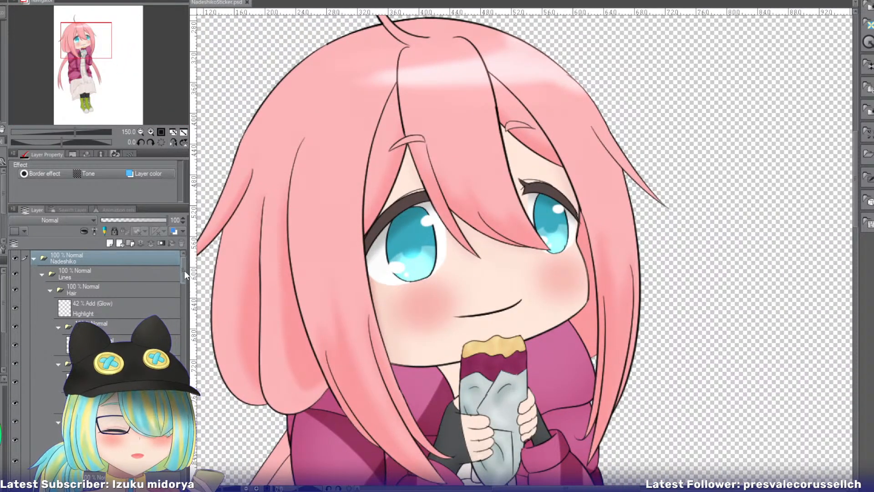
pyautogui.moveTo(185, 274); pyautogui.dragTo(185, 335)
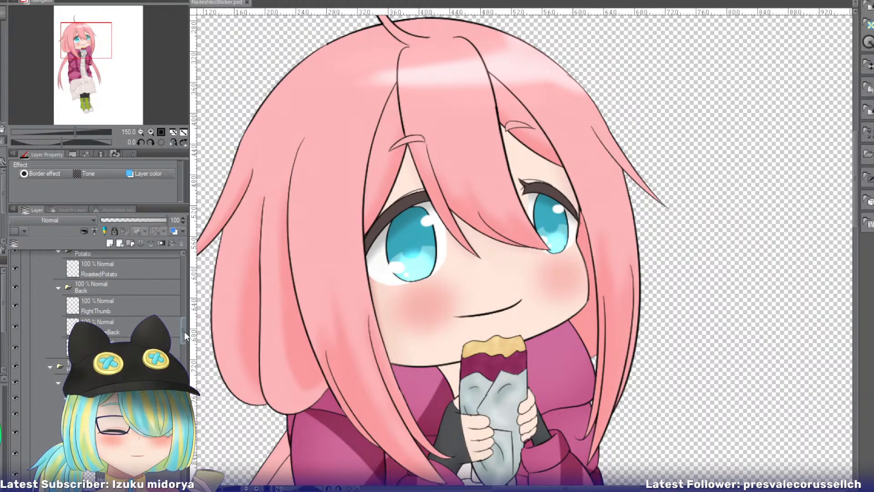
pyautogui.scroll(10, 184, 345)
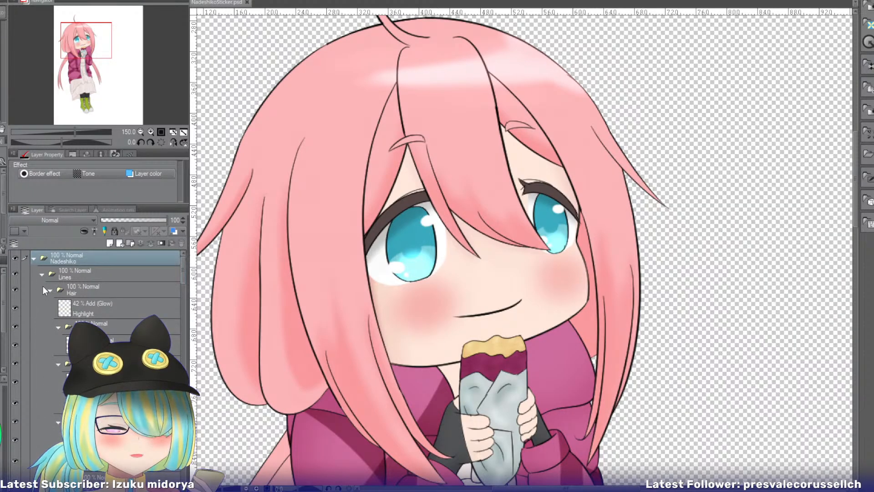
pyautogui.click(51, 289)
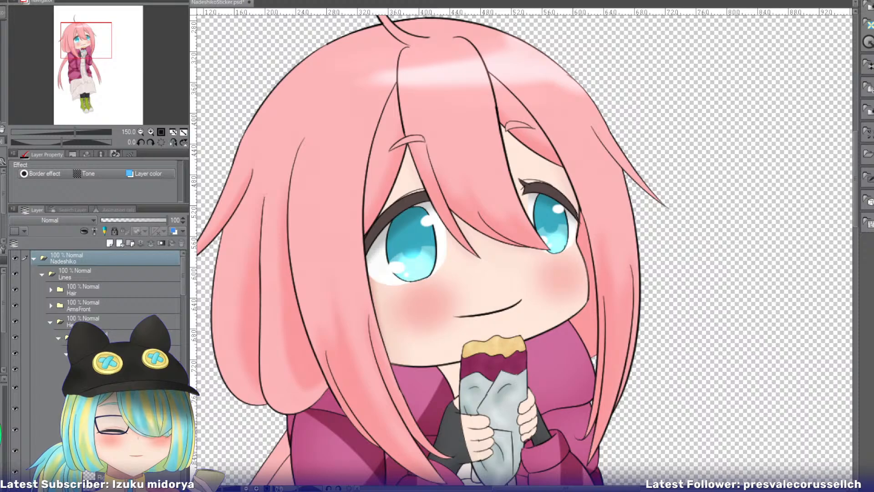
pyautogui.click(66, 353)
pyautogui.click(53, 408)
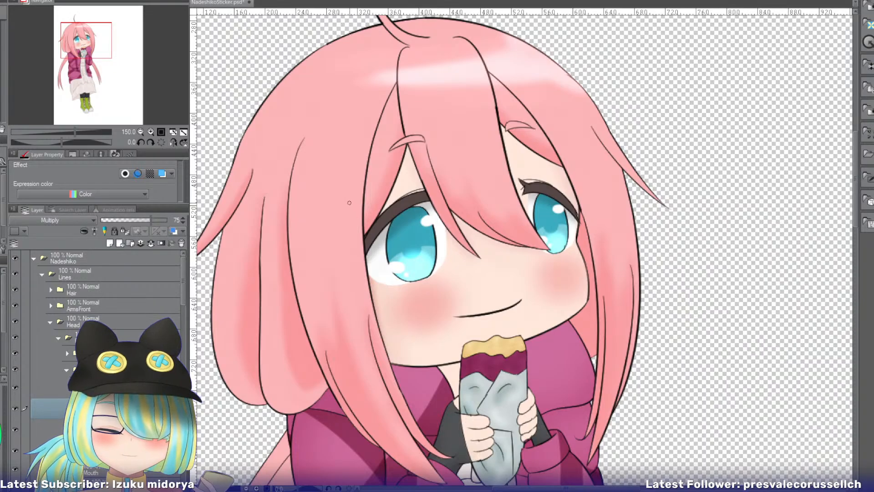
# Lasso the shadow area under the side hair on the hair shadow layer, remove it, and clear the selection.
pyautogui.moveTo(285, 99)
pyautogui.mouseDown()
pyautogui.moveTo(335, 449)
pyautogui.moveTo(456, 474)
pyautogui.moveTo(437, 282)
pyautogui.moveTo(409, 241)
pyautogui.moveTo(370, 89)
pyautogui.moveTo(281, 99)
pyautogui.mouseUp()
pyautogui.hotkey('ctrl', 't')
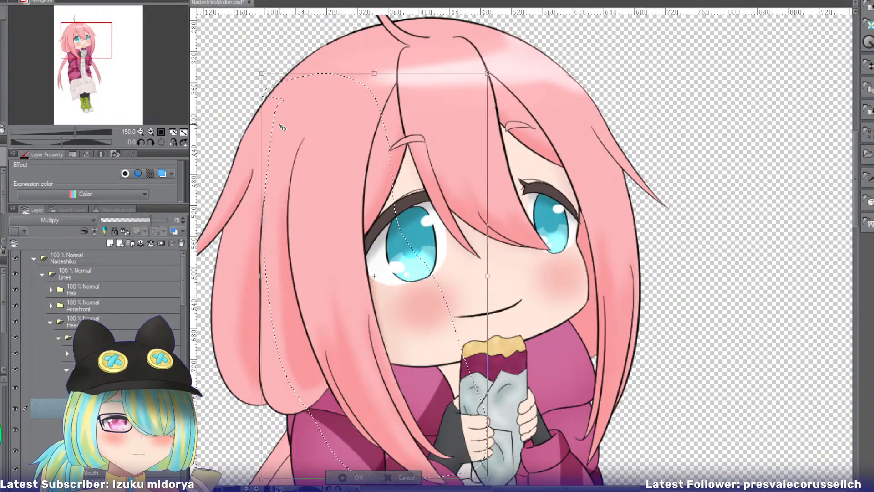
pyautogui.click(407, 477)
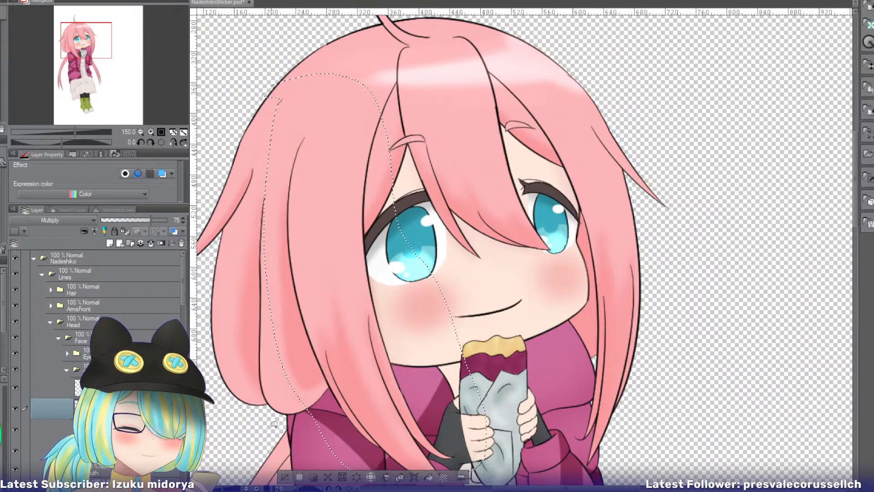
pyautogui.click(285, 477)
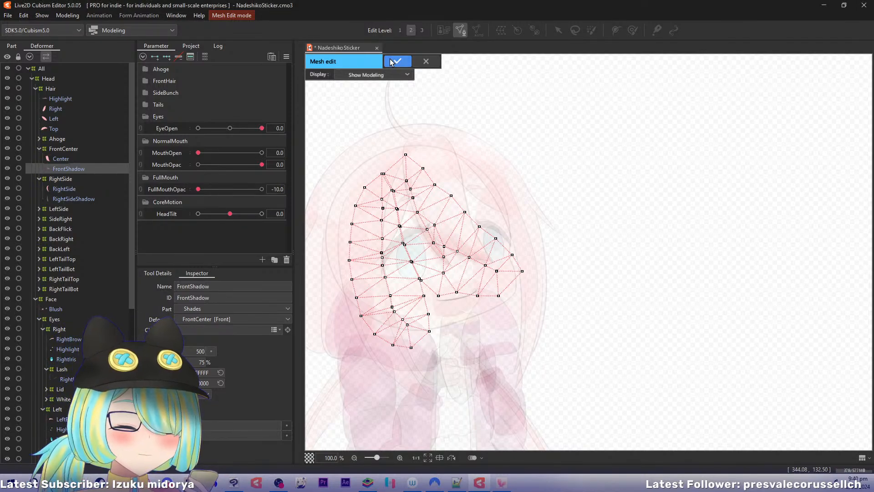
# Regenerate the FrontShadow mesh with the automatic mesh generator's saved preset, using point intervals of 50 outside and 30 inside.
pyautogui.click(164, 274)
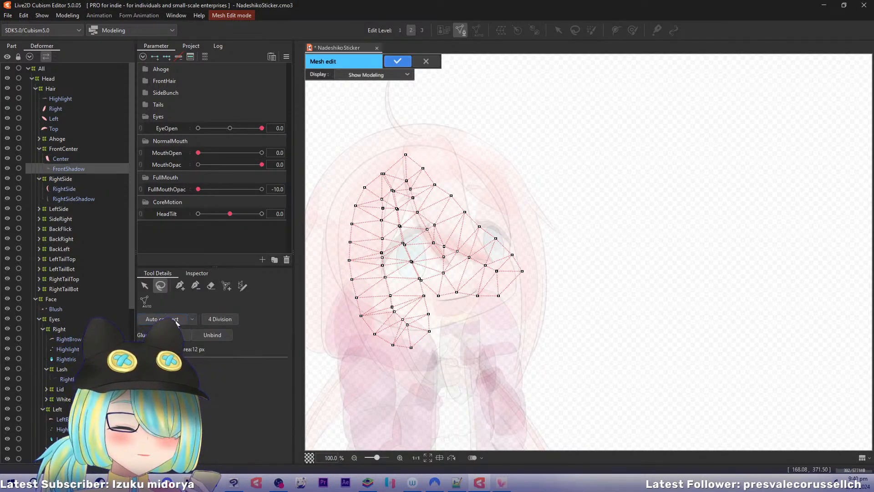
pyautogui.click(145, 301)
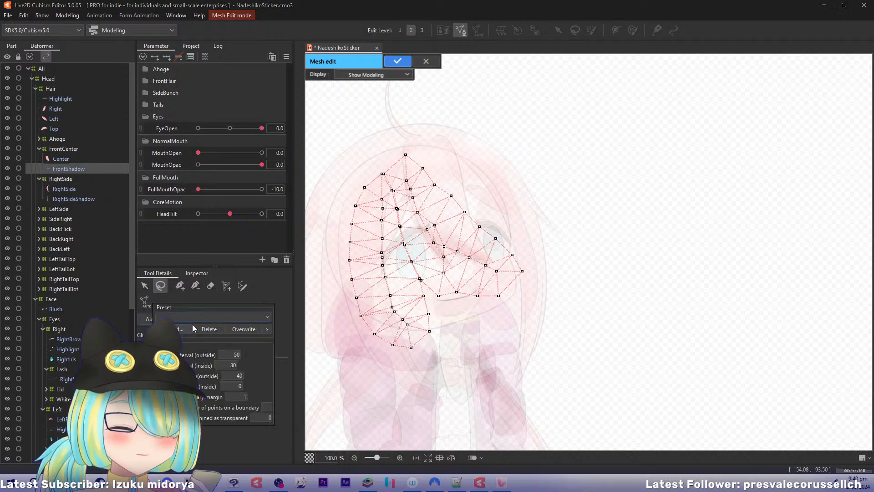
pyautogui.click(192, 318)
pyautogui.click(187, 355)
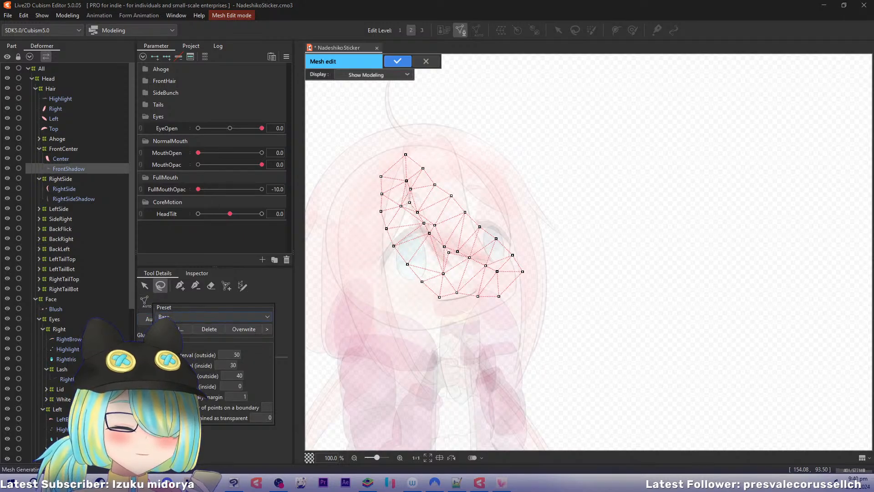
# Delete the interior points of the FrontShadow mesh inside its outer boundary, using a lasso selection.
pyautogui.moveTo(421, 153); pyautogui.dragTo(473, 176)
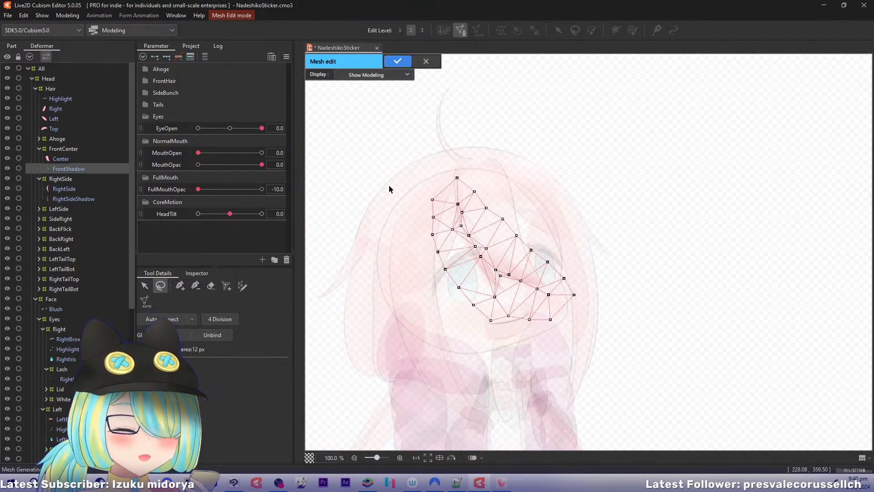
pyautogui.scroll(2, 389, 188)
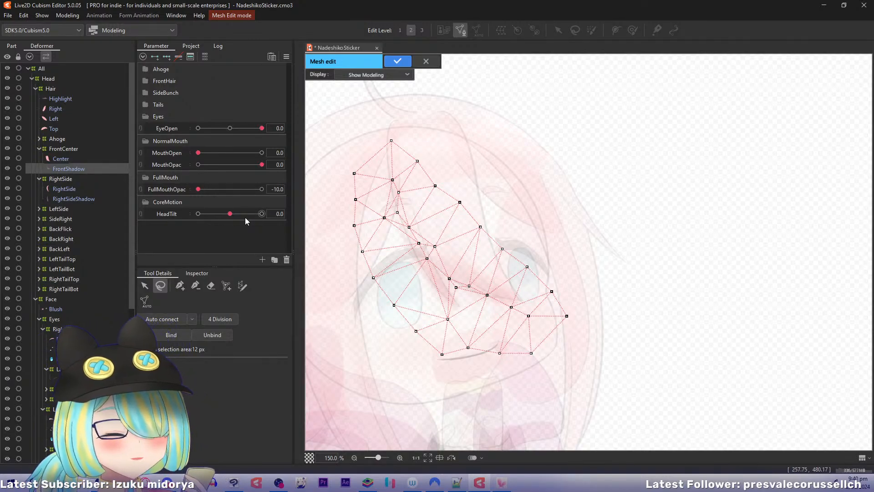
pyautogui.click(195, 285)
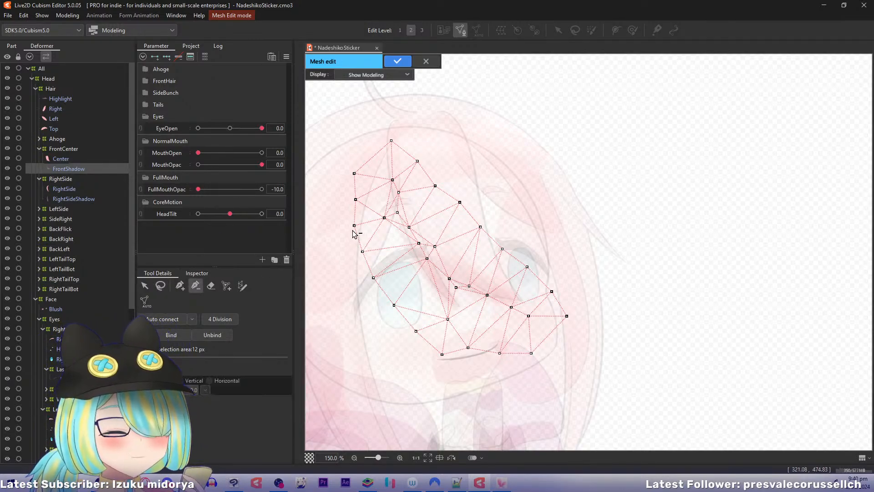
pyautogui.click(181, 285)
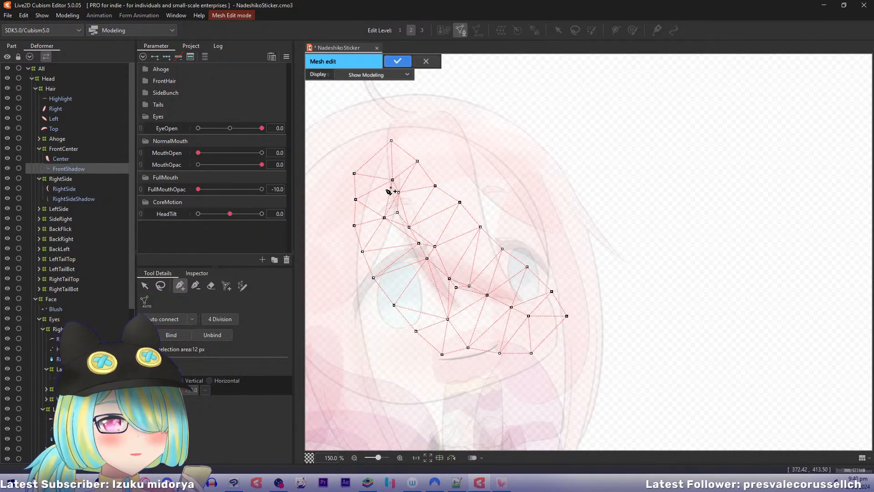
pyautogui.click(160, 285)
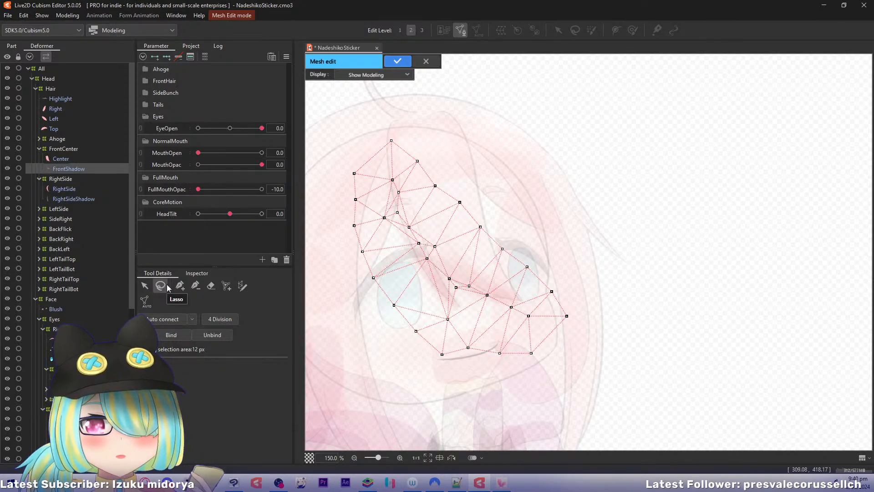
pyautogui.moveTo(385, 172)
pyautogui.mouseDown()
pyautogui.moveTo(450, 316)
pyautogui.moveTo(537, 325)
pyautogui.moveTo(441, 239)
pyautogui.moveTo(389, 172)
pyautogui.mouseUp()
pyautogui.press('Delete')
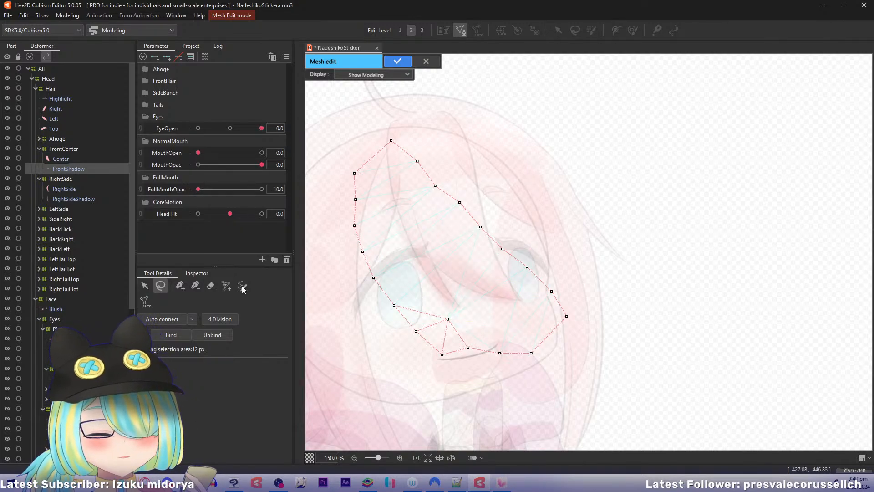
# Draw a stroke mesh along the bangs' shadow with mesh width 25 and density 20, and apply the connected FrontShadow mesh.
pyautogui.click(244, 288)
pyautogui.moveTo(395, 177)
pyautogui.mouseDown()
pyautogui.moveTo(428, 254)
pyautogui.moveTo(480, 290)
pyautogui.moveTo(523, 301)
pyautogui.mouseUp()
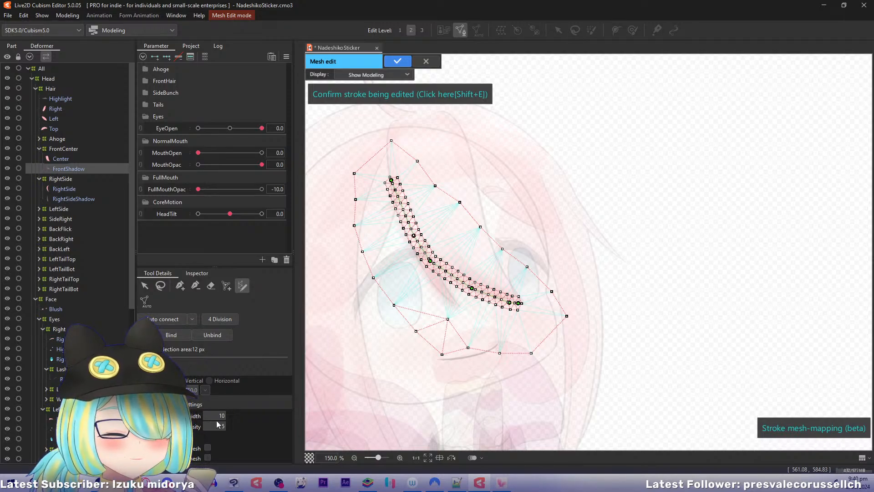
pyautogui.moveTo(218, 426)
pyautogui.mouseDown()
pyautogui.moveTo(260, 426)
pyautogui.moveTo(234, 414)
pyautogui.moveTo(261, 416)
pyautogui.mouseUp()
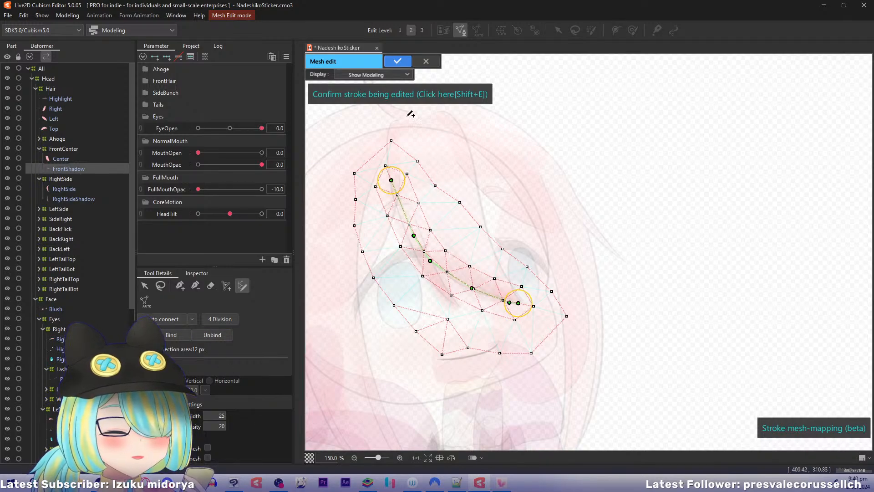
pyautogui.click(397, 61)
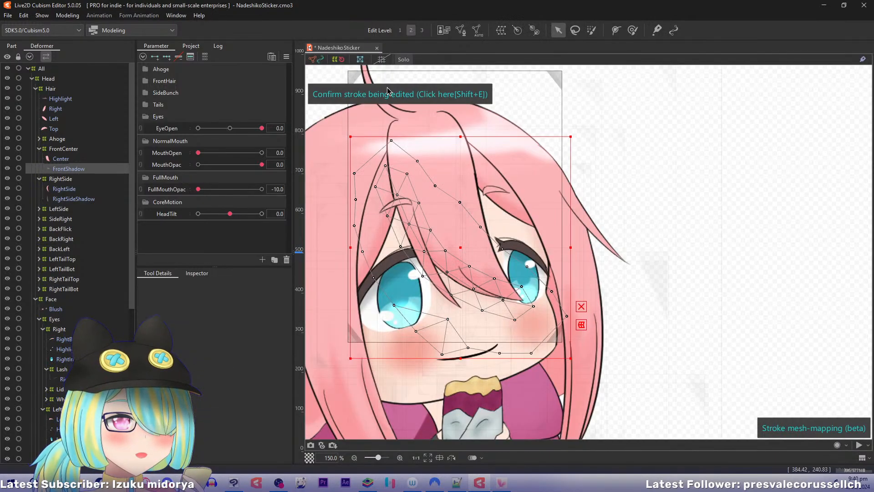
pyautogui.doubleClick(400, 245)
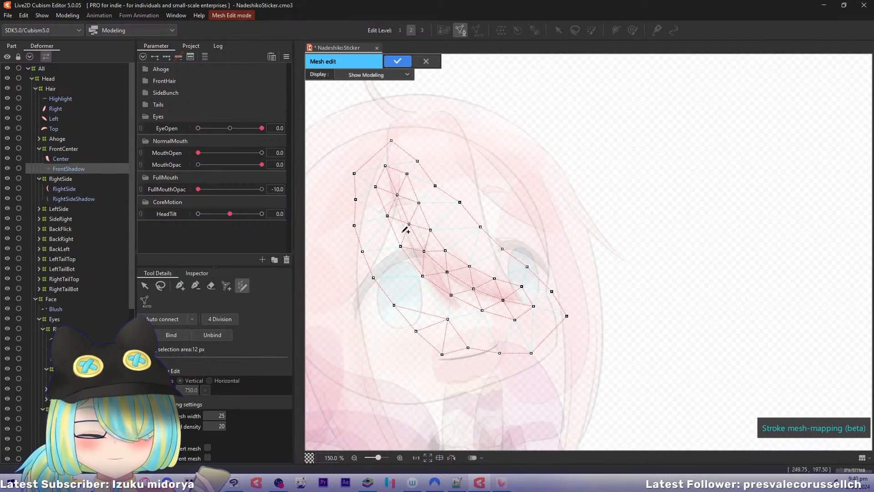
pyautogui.click(398, 61)
# Set HeadTilt to -10 and shift the FrontCenter deformer's centre and top-middle points right and down, nudging its bottom-middle point left.
pyautogui.moveTo(389, 208); pyautogui.dragTo(434, 216)
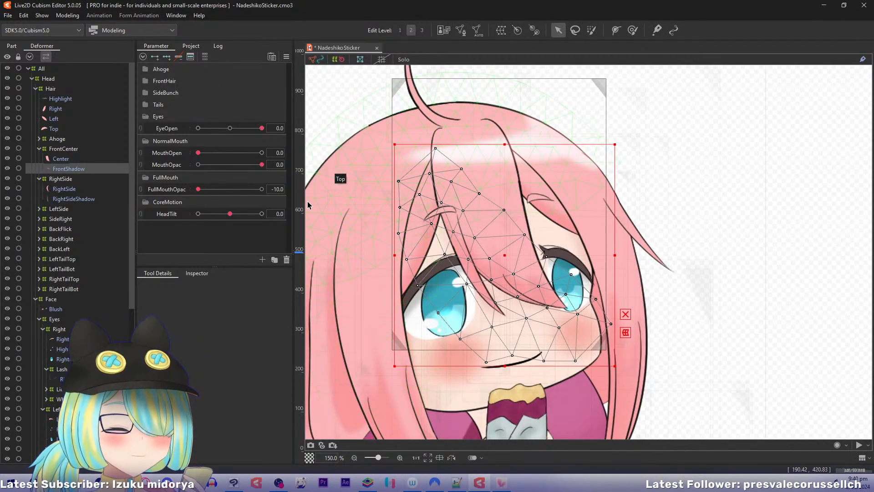
pyautogui.moveTo(236, 214); pyautogui.dragTo(195, 223)
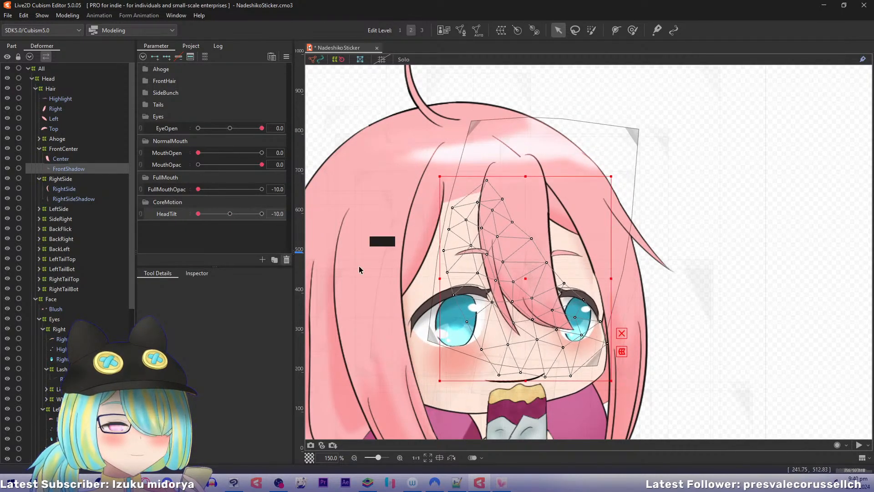
pyautogui.moveTo(359, 269); pyautogui.dragTo(333, 214)
pyautogui.click(64, 149)
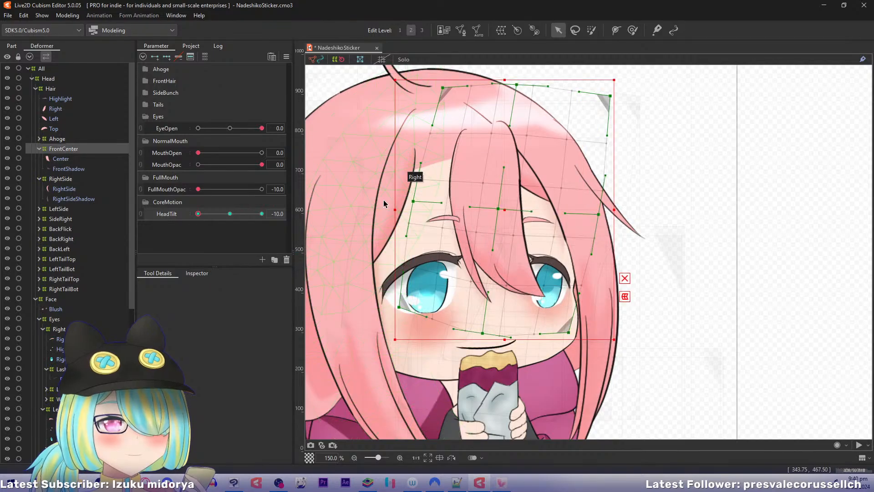
pyautogui.click(498, 209)
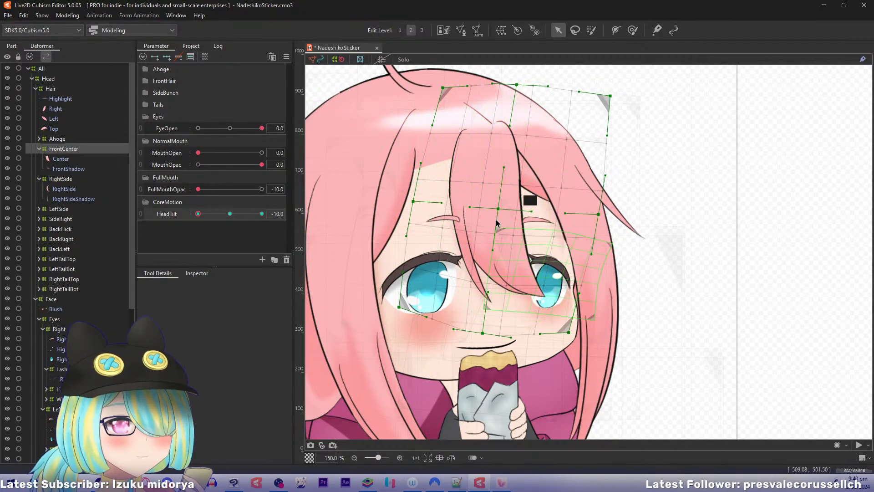
pyautogui.moveTo(498, 208); pyautogui.dragTo(513, 214)
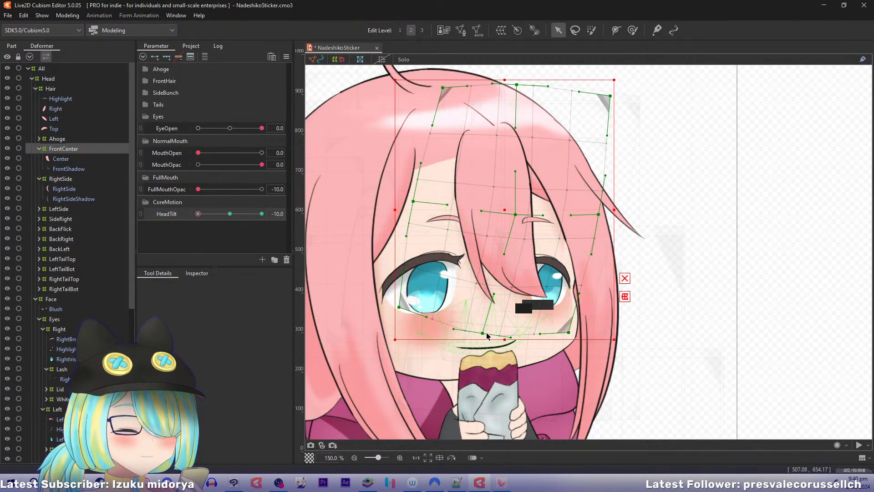
pyautogui.moveTo(482, 333); pyautogui.dragTo(475, 335)
pyautogui.click(508, 103)
pyautogui.moveTo(518, 89); pyautogui.dragTo(542, 103)
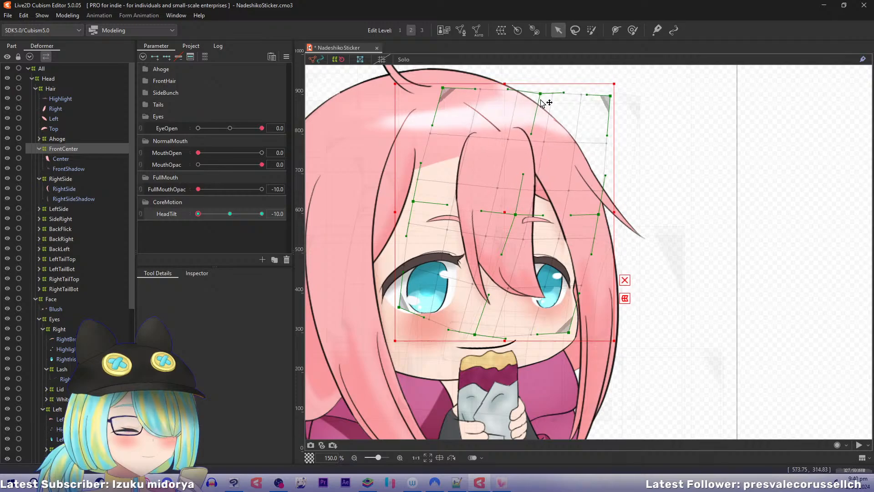
# Lower the FrontCenter deformer's top-right, right-middle, centre and bottom-right points to slant the bangs along the tilted head.
pyautogui.moveTo(610, 95); pyautogui.dragTo(625, 116)
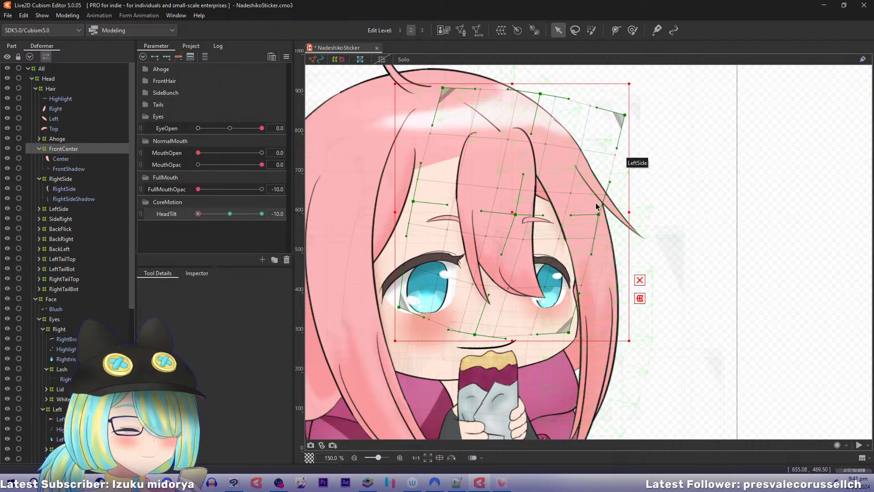
pyautogui.moveTo(599, 214); pyautogui.dragTo(596, 229)
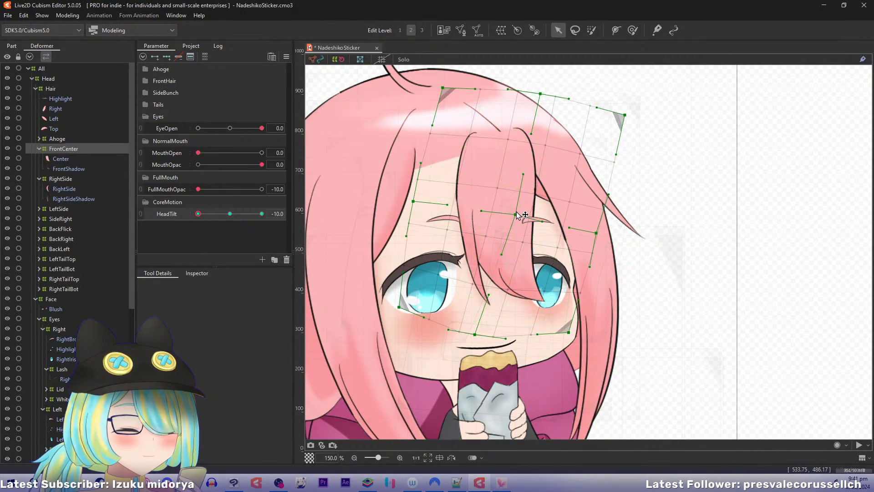
pyautogui.moveTo(516, 214); pyautogui.dragTo(513, 230)
pyautogui.moveTo(569, 332); pyautogui.dragTo(563, 337)
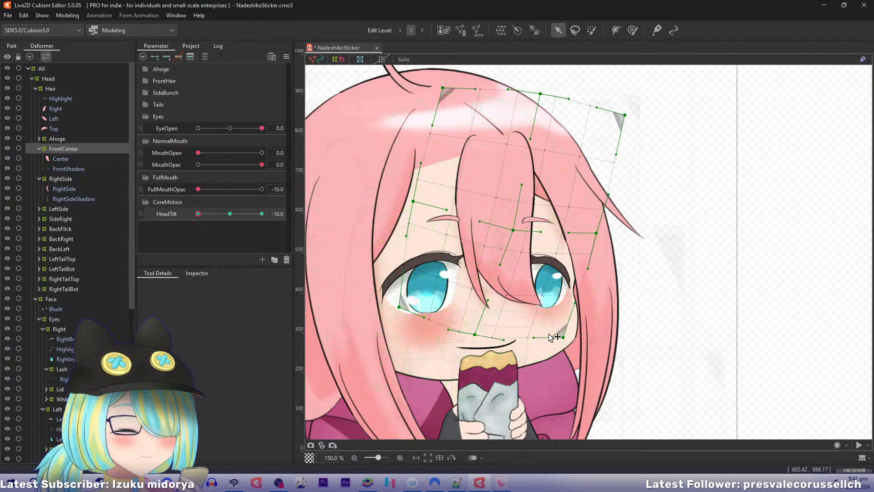
# Pull the FrontCenter deformer's top-left corner inward, adjust its left-middle and centre points, and lower the top-middle, top-right and right-middle points.
pyautogui.moveTo(446, 88); pyautogui.dragTo(481, 80)
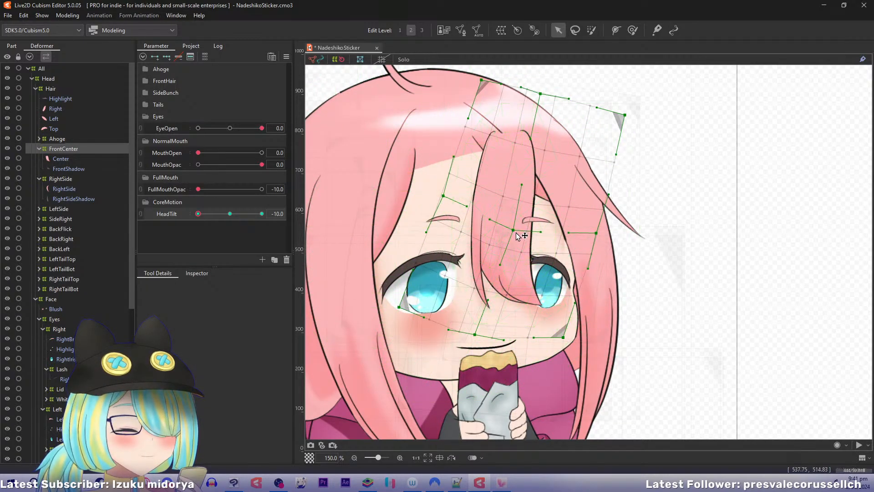
pyautogui.moveTo(516, 233); pyautogui.dragTo(521, 238)
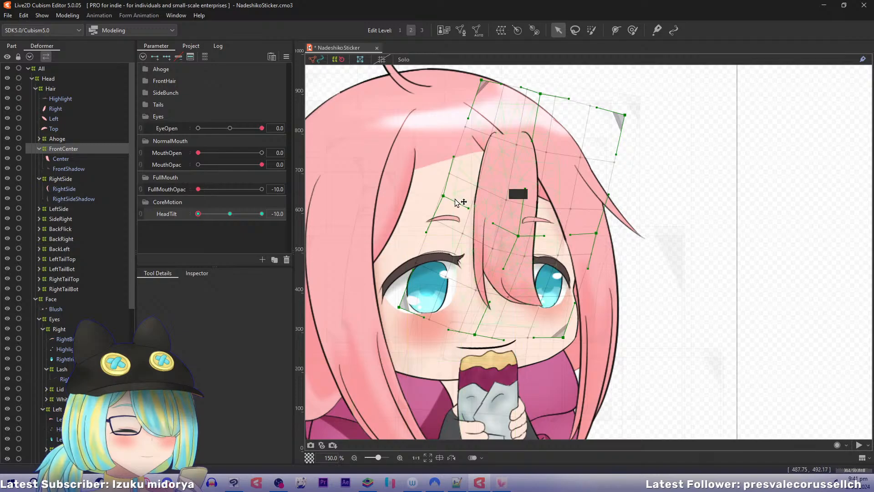
pyautogui.moveTo(455, 200); pyautogui.dragTo(439, 200)
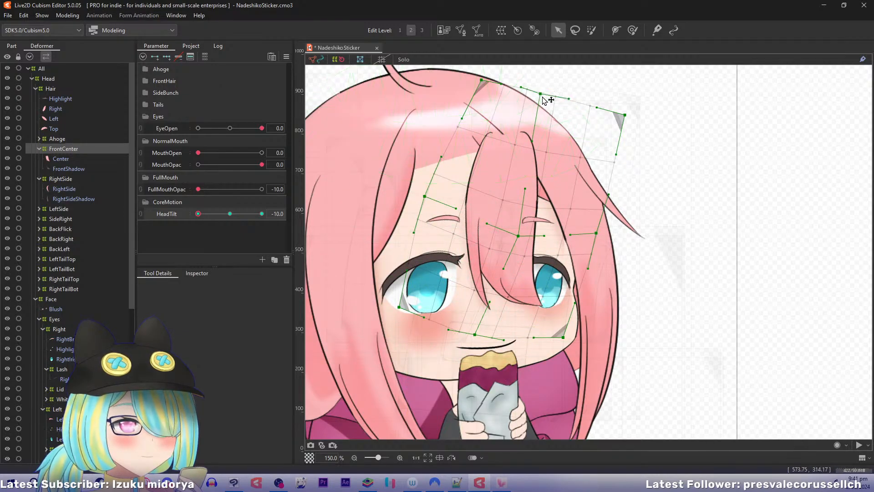
pyautogui.moveTo(543, 99); pyautogui.dragTo(556, 112)
pyautogui.moveTo(625, 114); pyautogui.dragTo(624, 146)
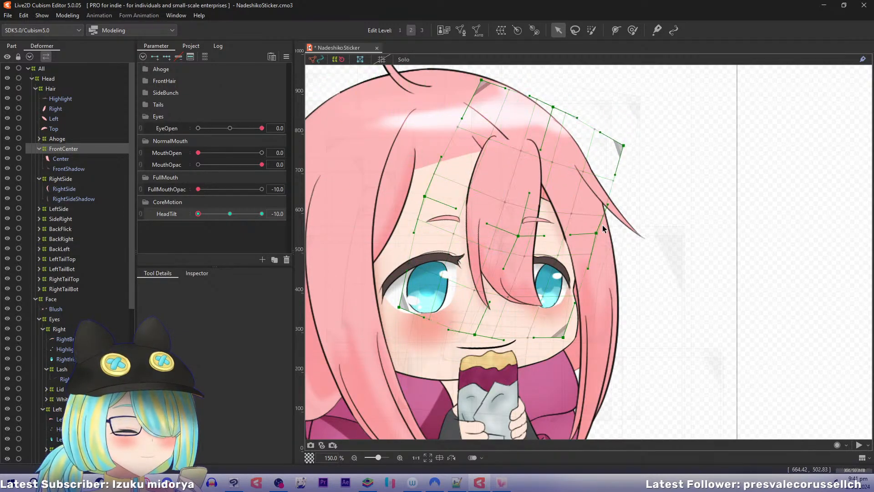
pyautogui.moveTo(603, 228); pyautogui.dragTo(594, 255)
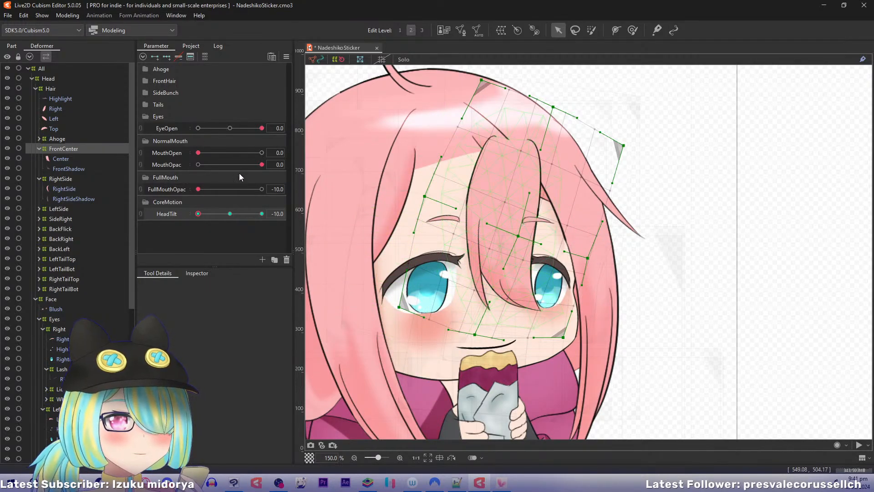
# Check the pose at HeadTilt -10 and raise the FrontCenter deformer's top-middle, top-left, left-middle, bottom-middle and centre points.
pyautogui.click(198, 214)
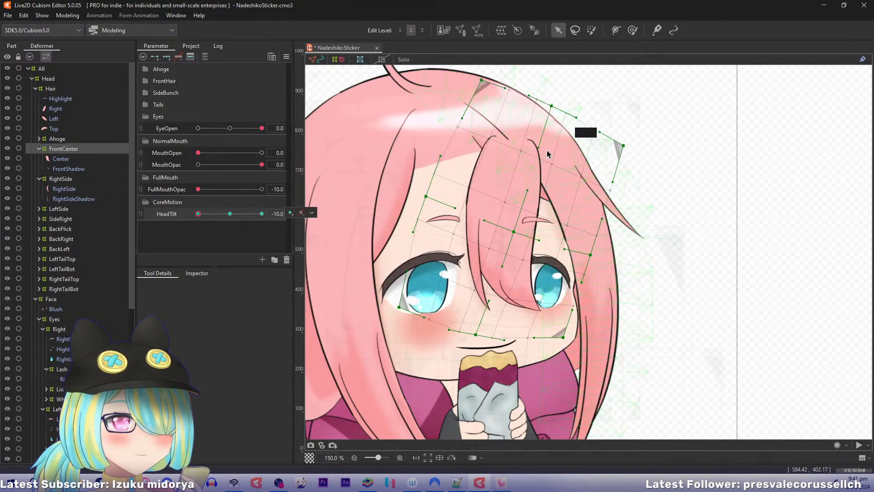
pyautogui.moveTo(551, 106); pyautogui.dragTo(556, 94)
pyautogui.moveTo(481, 81); pyautogui.dragTo(465, 67)
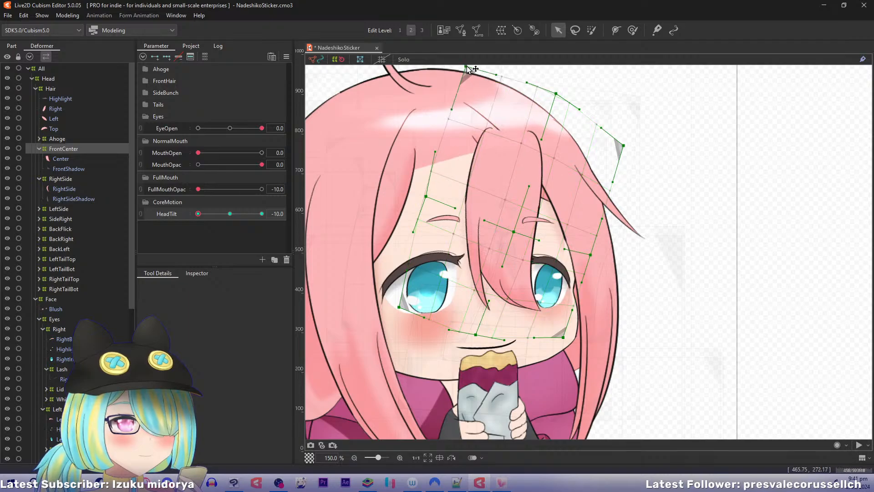
pyautogui.moveTo(427, 196); pyautogui.dragTo(430, 188)
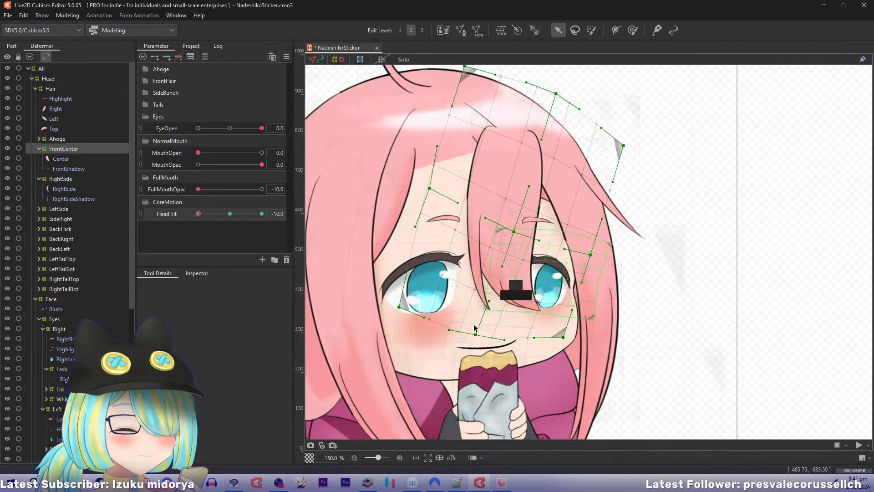
pyautogui.moveTo(475, 335); pyautogui.dragTo(471, 323)
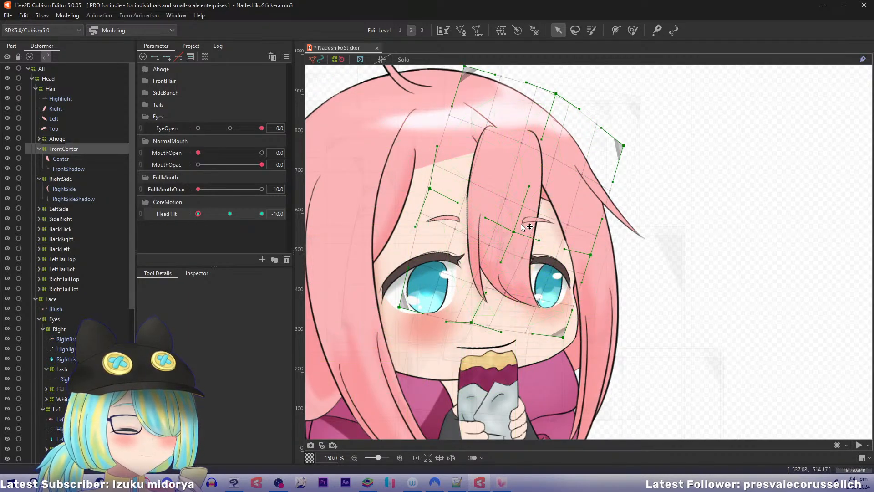
pyautogui.moveTo(513, 231); pyautogui.dragTo(527, 218)
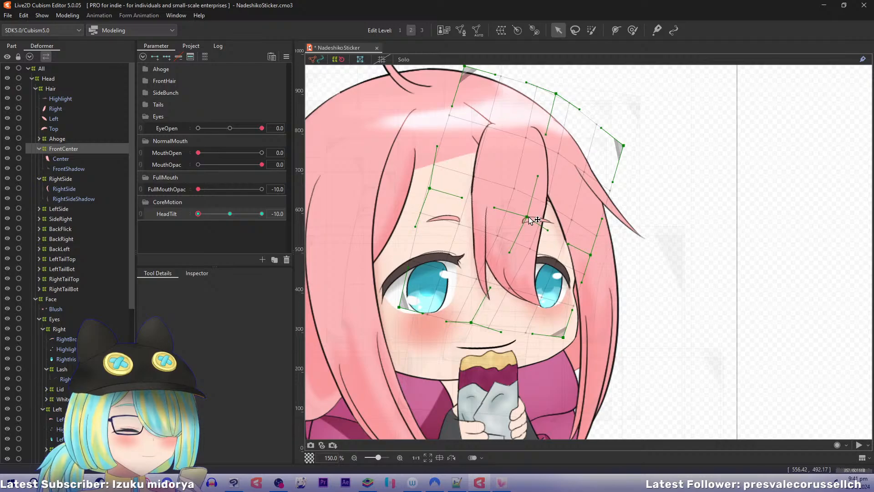
# Raise the FrontCenter deformer's bottom-right point, shift its bottom-middle and left-middle points left, and move its bottom-left point up and right.
pyautogui.moveTo(563, 323); pyautogui.dragTo(561, 324)
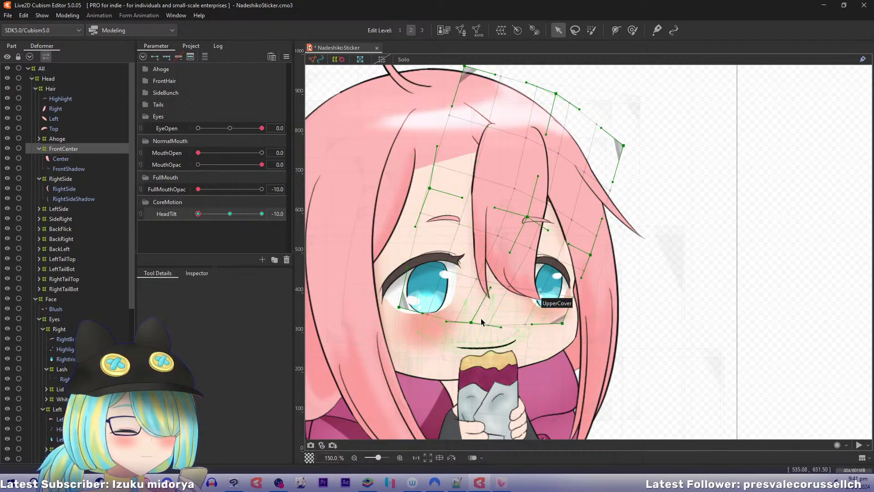
pyautogui.moveTo(471, 322); pyautogui.dragTo(467, 320)
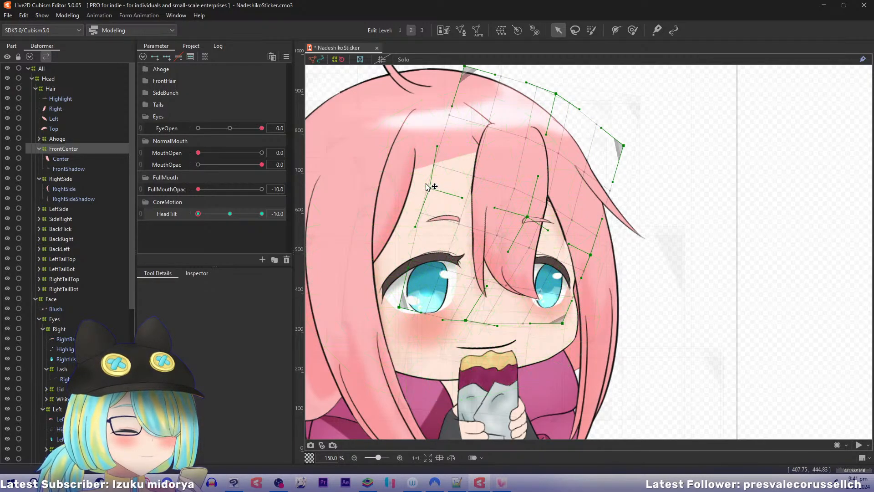
pyautogui.moveTo(430, 187); pyautogui.dragTo(423, 185)
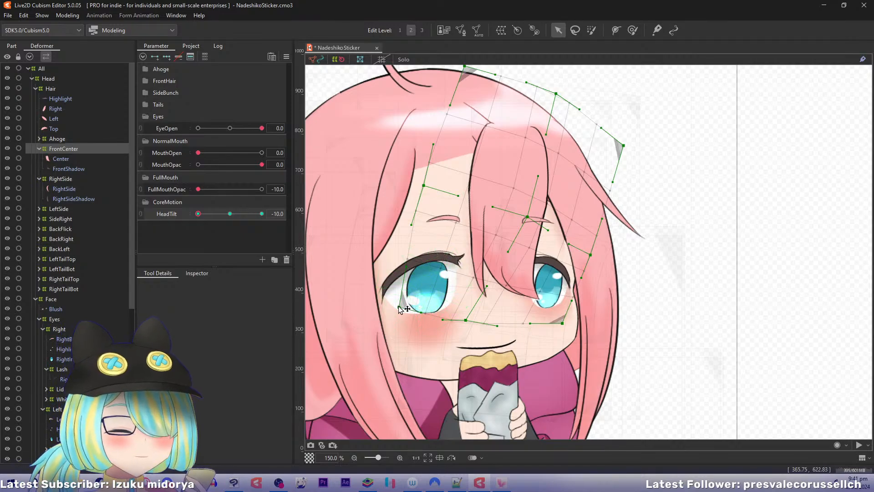
pyautogui.moveTo(400, 307); pyautogui.dragTo(409, 300)
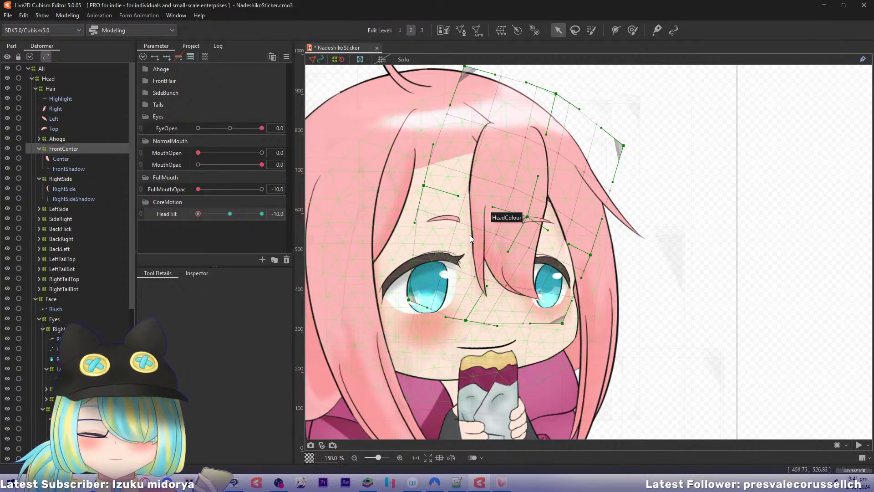
# Nudge the FrontCenter deformer's centre left and its bottom-middle point right with the deform brush, and check the pose at HeadTilt -10.
pyautogui.press('b')
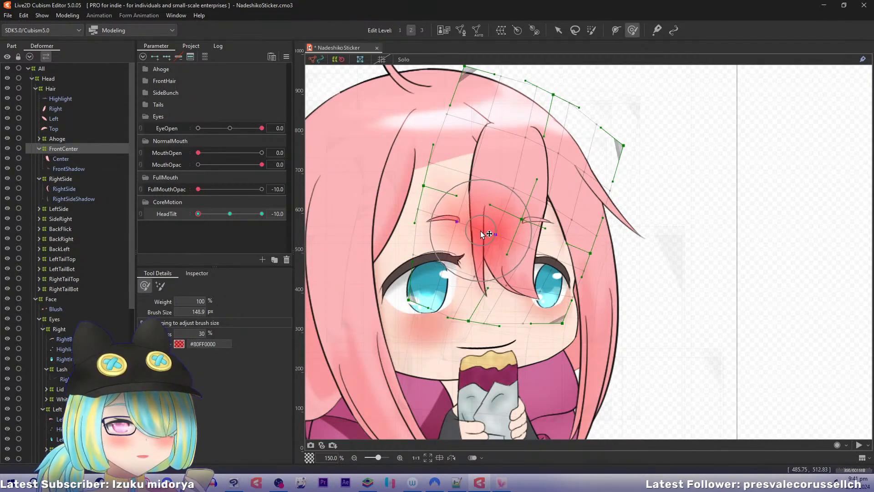
pyautogui.moveTo(483, 234); pyautogui.dragTo(481, 234)
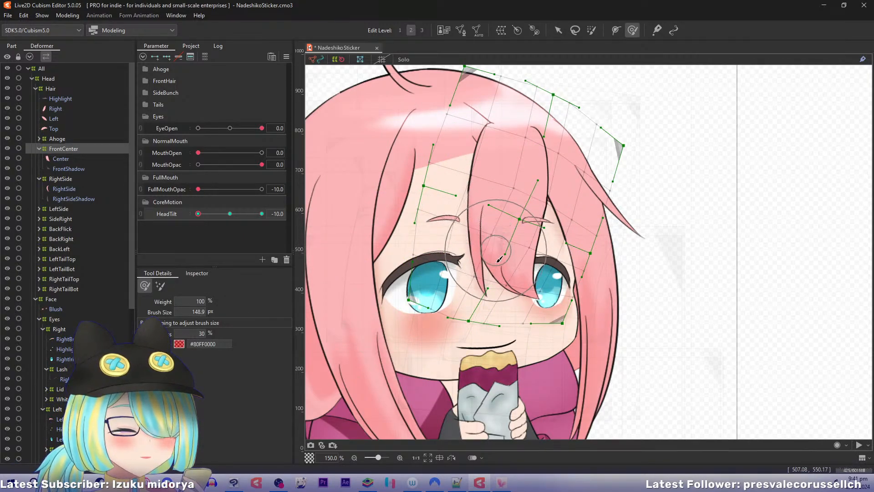
pyautogui.moveTo(475, 324); pyautogui.dragTo(479, 322)
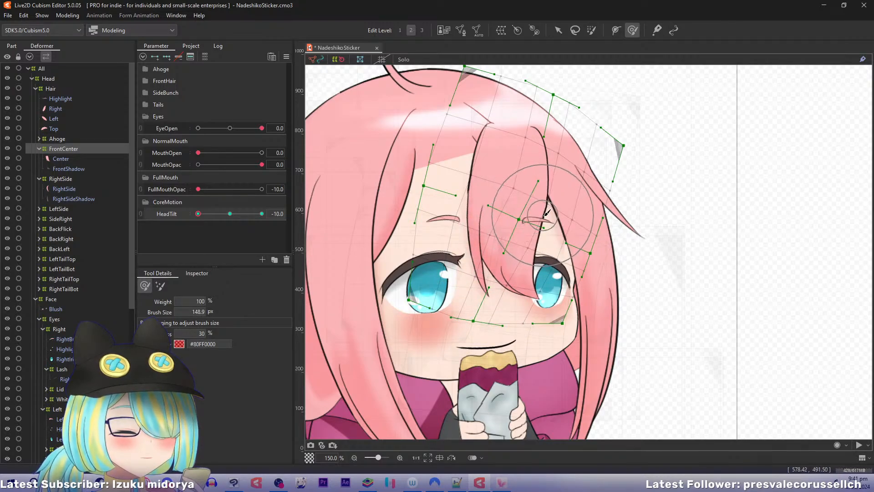
pyautogui.moveTo(199, 213)
pyautogui.mouseDown()
pyautogui.moveTo(213, 214)
pyautogui.moveTo(189, 213)
pyautogui.mouseUp()
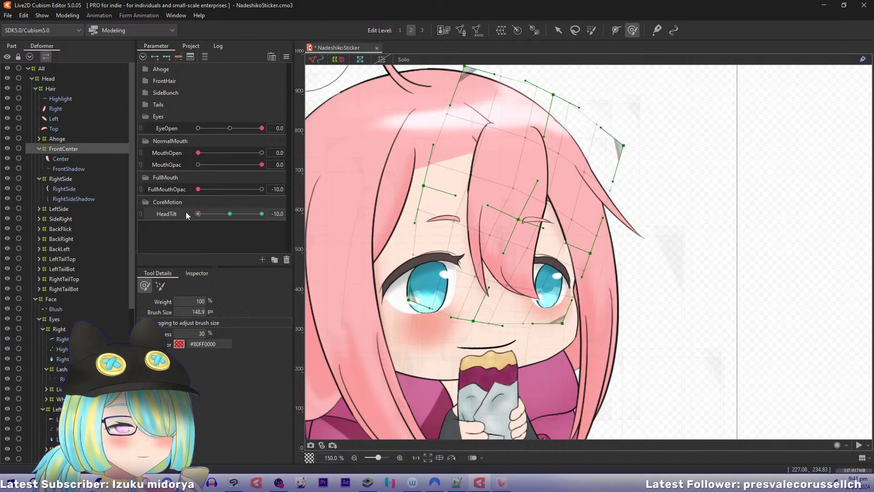
pyautogui.moveTo(186, 212)
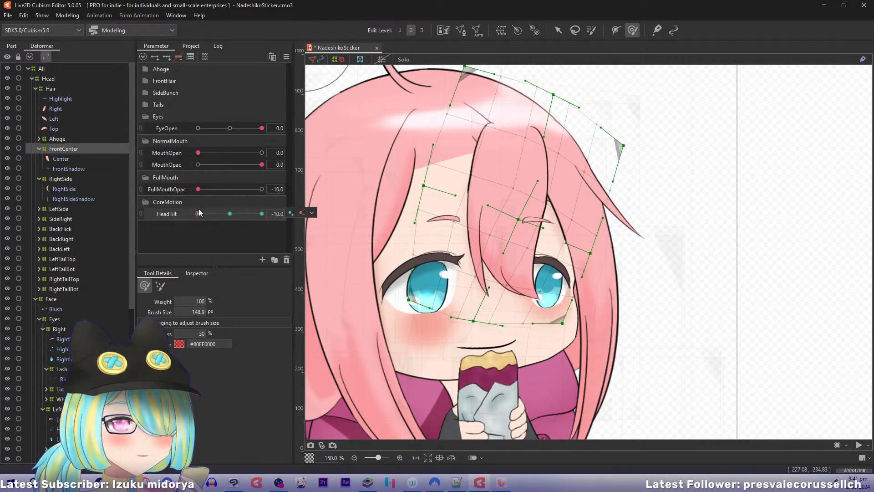
pyautogui.moveTo(199, 212)
pyautogui.mouseDown()
pyautogui.moveTo(209, 212)
pyautogui.moveTo(187, 213)
pyautogui.mouseUp()
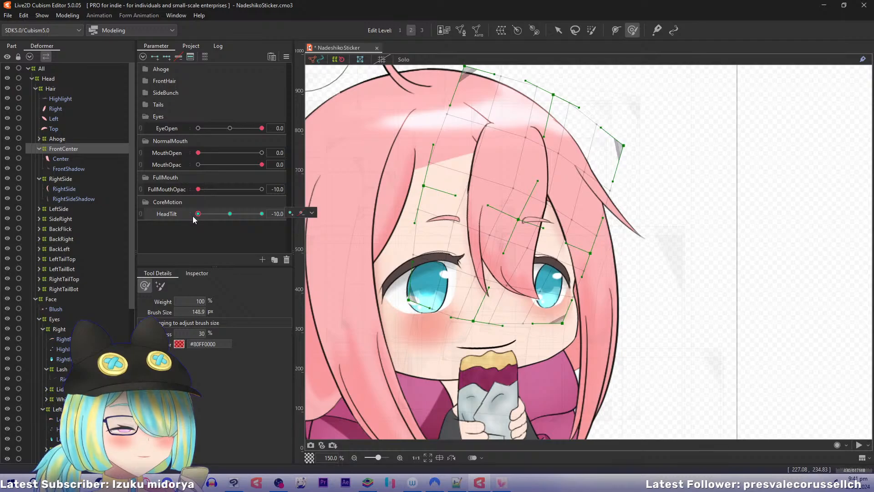
# Show the canvas grid, lower the FrontCenter deformer's top-left, top-middle, left-middle and top-right points, and shift its centre left.
pyautogui.press('v')
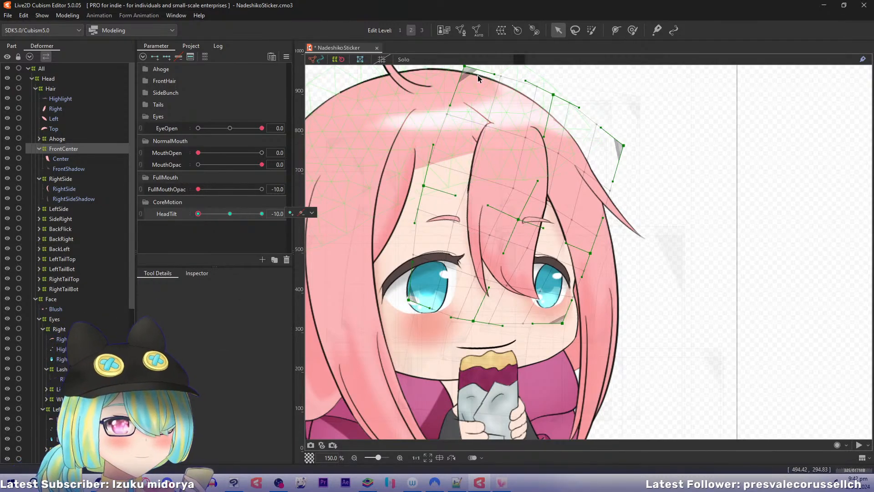
pyautogui.moveTo(468, 72); pyautogui.dragTo(539, 110)
pyautogui.click(383, 60)
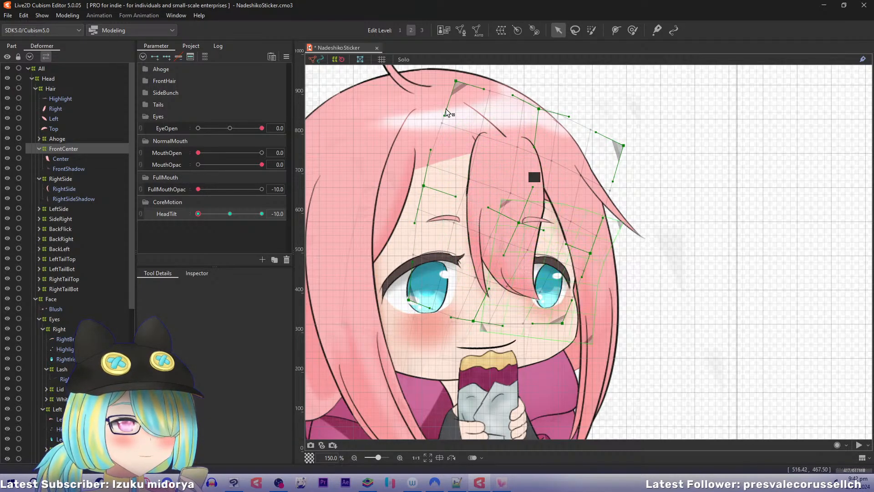
pyautogui.moveTo(446, 114); pyautogui.dragTo(445, 118)
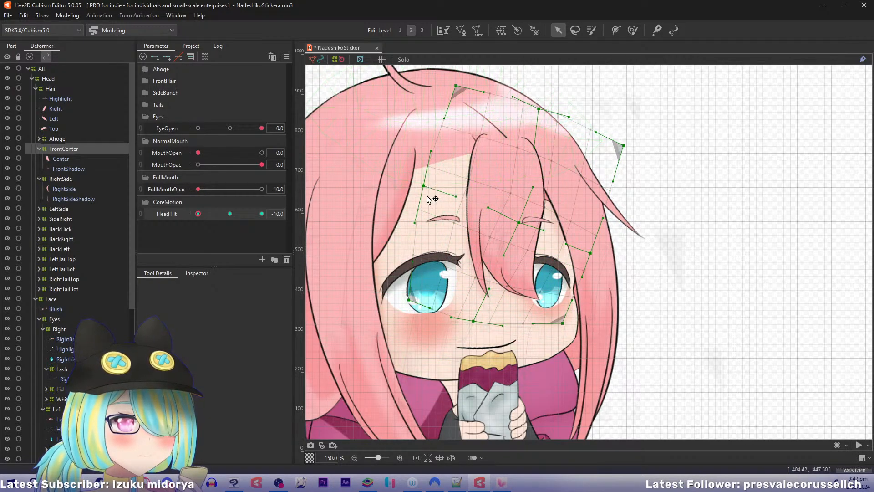
pyautogui.moveTo(496, 272); pyautogui.dragTo(484, 273)
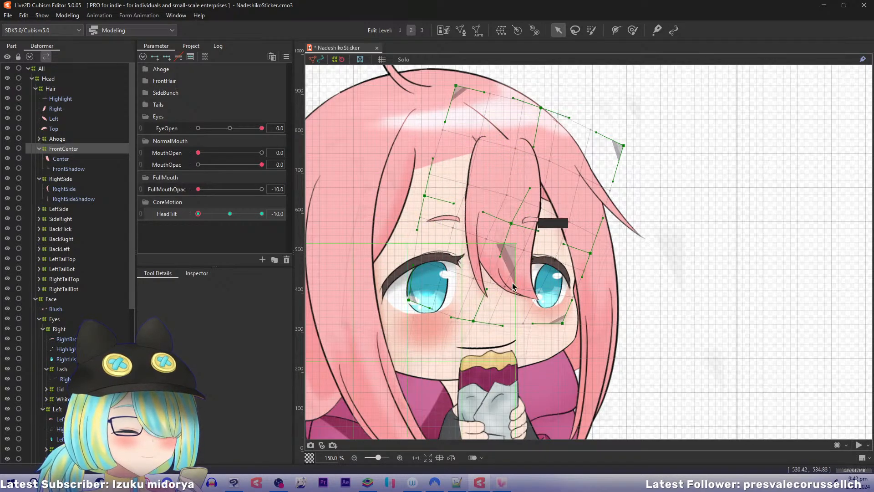
pyautogui.moveTo(628, 143); pyautogui.dragTo(623, 150)
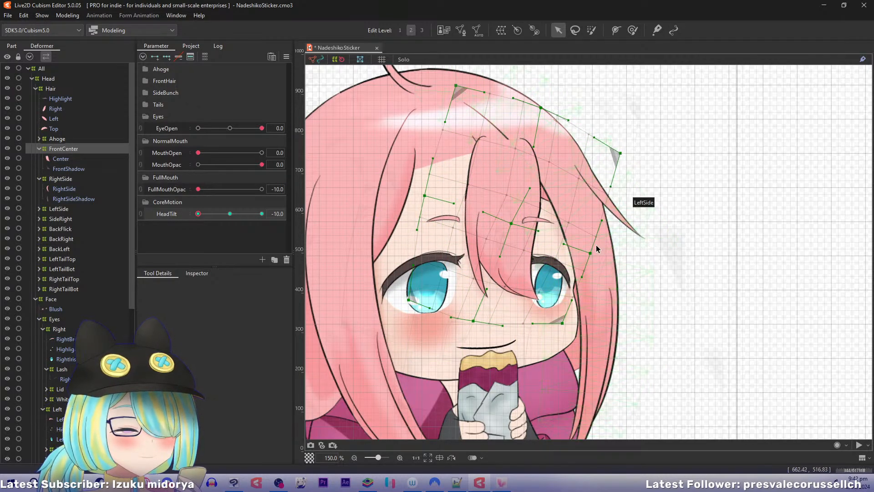
# Pull the FrontCenter deformer's right-middle, centre, bottom-middle and bottom-left points left, and move its bottom-right point slightly right.
pyautogui.moveTo(591, 253); pyautogui.dragTo(584, 248)
pyautogui.moveTo(511, 223); pyautogui.dragTo(503, 223)
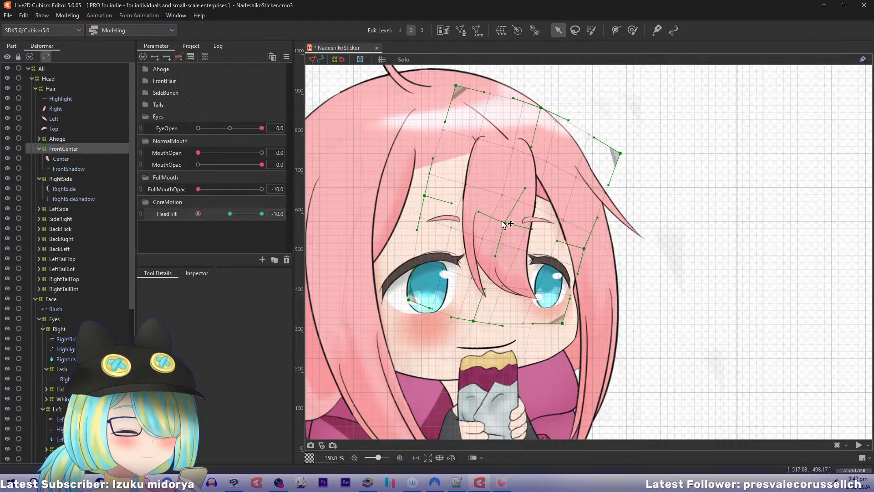
pyautogui.moveTo(473, 321); pyautogui.dragTo(465, 319)
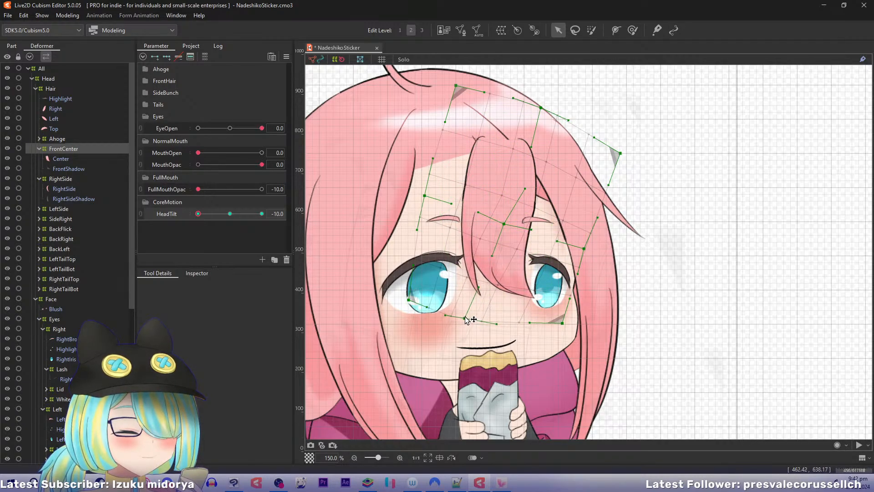
pyautogui.moveTo(408, 299); pyautogui.dragTo(404, 300)
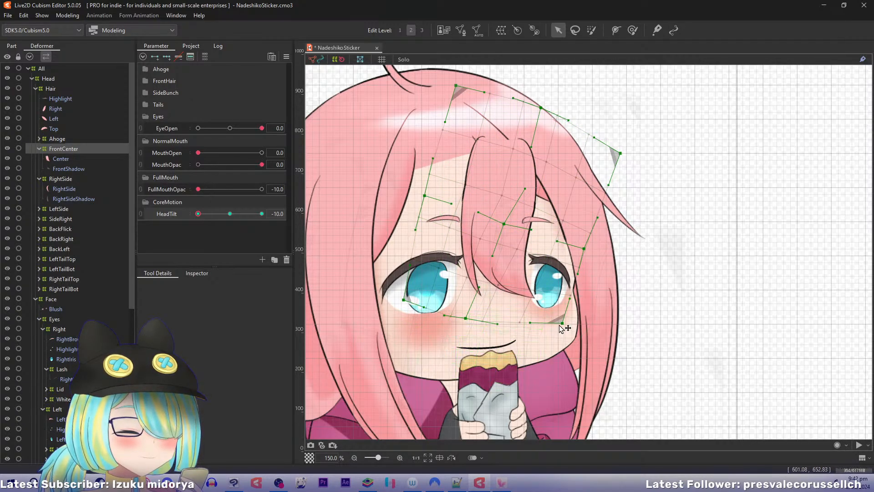
pyautogui.moveTo(561, 323); pyautogui.dragTo(565, 322)
pyautogui.moveTo(504, 224); pyautogui.dragTo(508, 225)
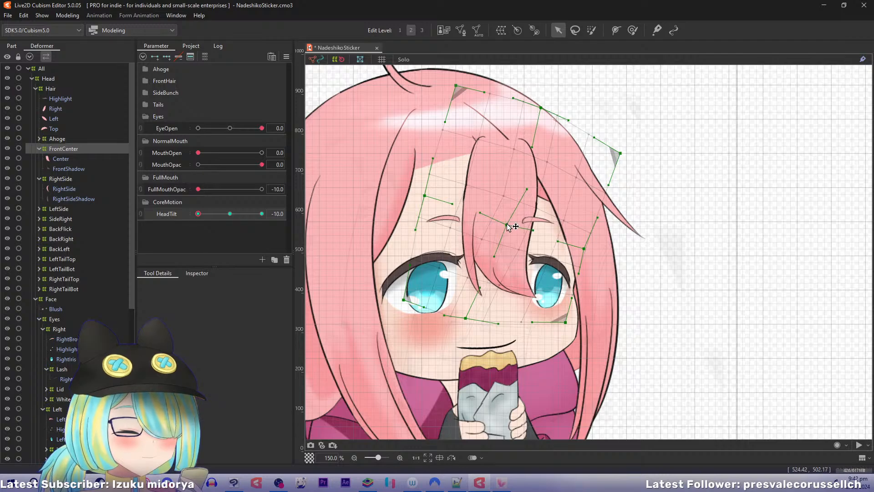
# Raise the FrontCenter deformer's top-left point, shift its top-middle point right and left-middle point left, and check the pose at HeadTilt -10.
pyautogui.moveTo(199, 214)
pyautogui.mouseDown()
pyautogui.moveTo(219, 213)
pyautogui.moveTo(192, 208)
pyautogui.mouseUp()
pyautogui.moveTo(456, 85); pyautogui.dragTo(459, 82)
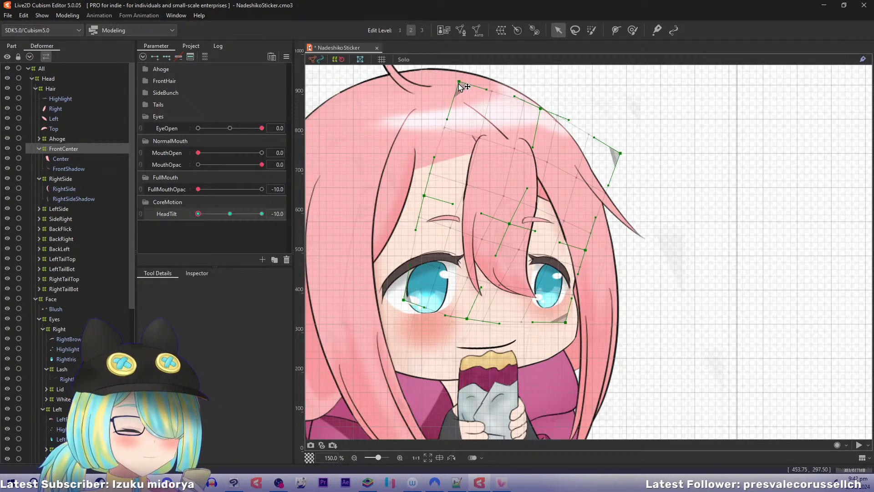
pyautogui.moveTo(540, 108); pyautogui.dragTo(546, 110)
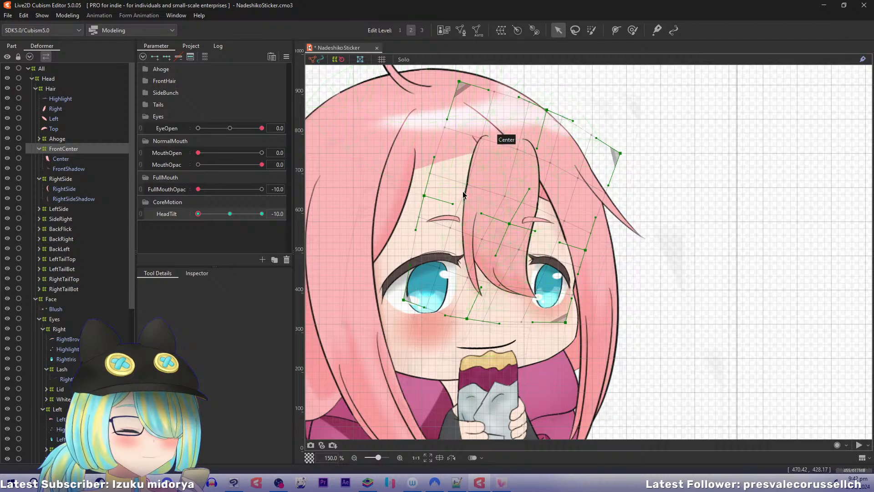
pyautogui.moveTo(424, 195); pyautogui.dragTo(415, 196)
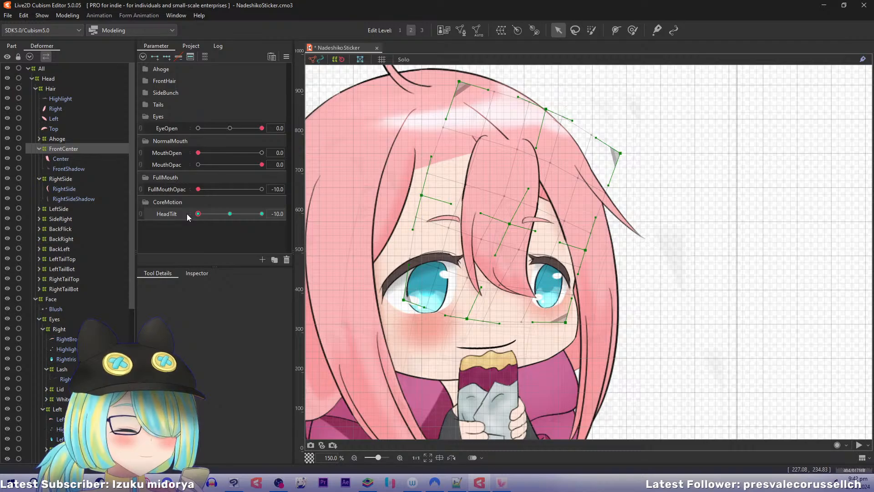
pyautogui.moveTo(198, 213)
pyautogui.mouseDown()
pyautogui.moveTo(211, 214)
pyautogui.moveTo(182, 219)
pyautogui.mouseUp()
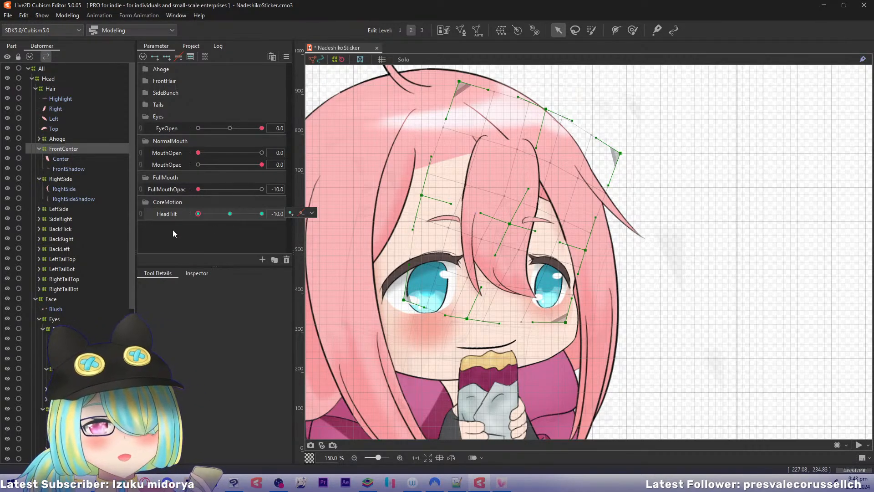
# Shift the right eyebrow toward the bangs by brushing the Right eye deformer's top-middle area at HeadTilt -10.
pyautogui.click(371, 262)
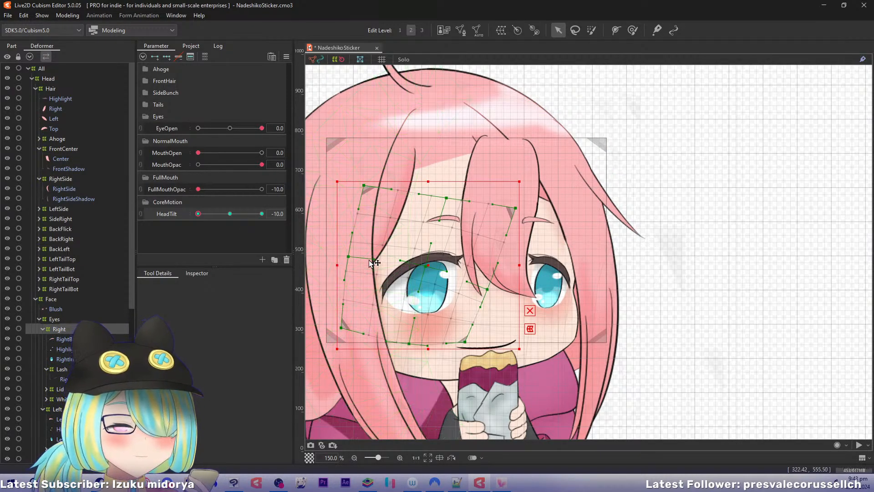
pyautogui.press('b')
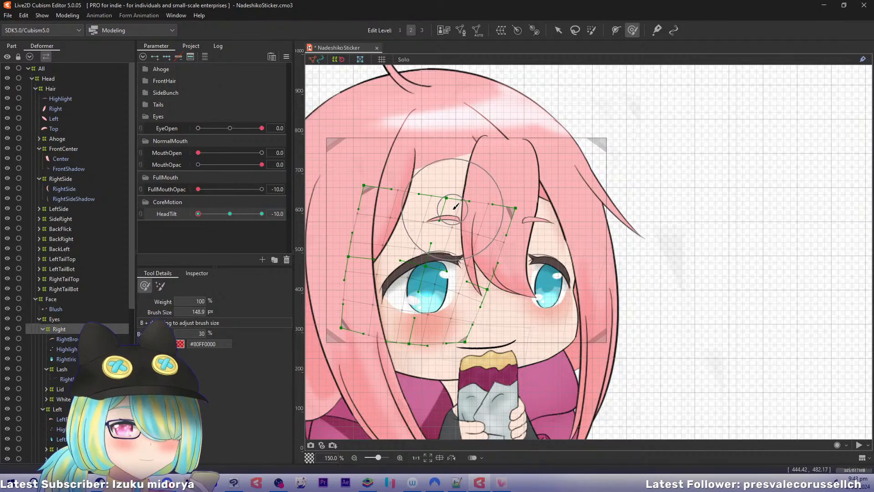
pyautogui.moveTo(456, 207)
pyautogui.mouseDown()
pyautogui.moveTo(465, 216)
pyautogui.moveTo(424, 217)
pyautogui.mouseUp()
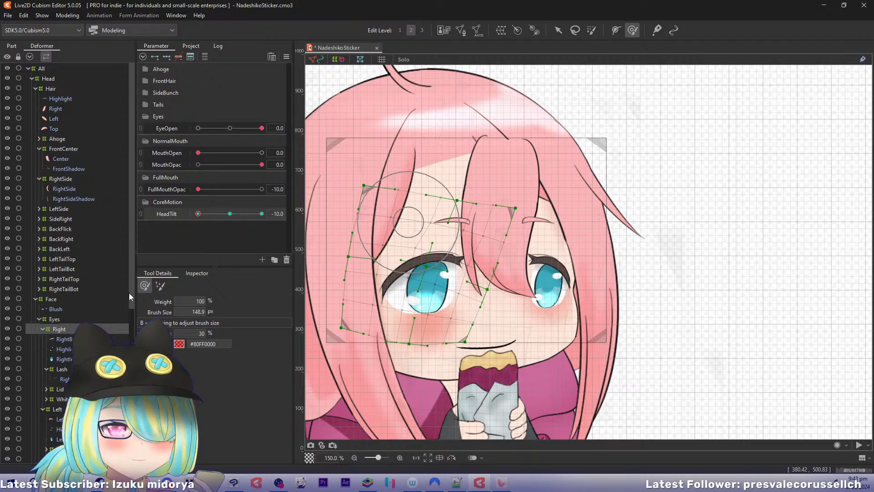
# Select the Left eye deformer, brush the left eyebrow outward from the bangs, and slightly reshape the area around the left eye.
pyautogui.moveTo(132, 299); pyautogui.dragTo(130, 326)
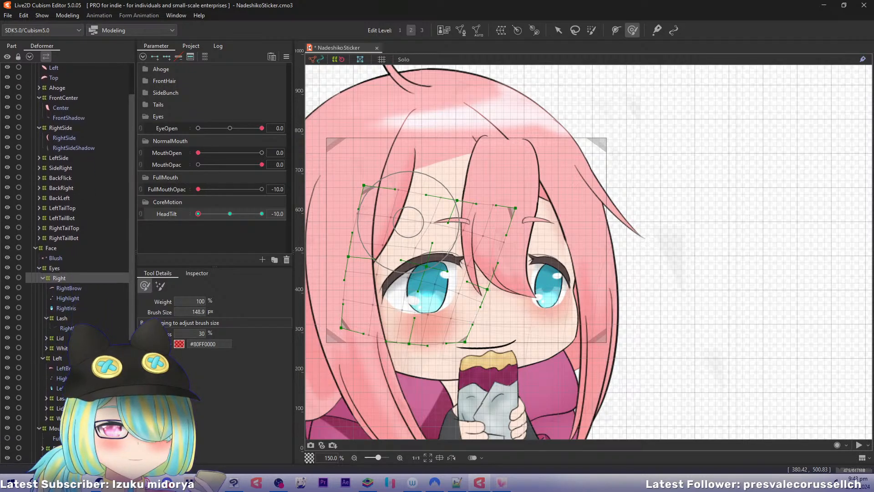
pyautogui.click(64, 359)
pyautogui.moveTo(540, 218)
pyautogui.mouseDown()
pyautogui.moveTo(568, 225)
pyautogui.moveTo(535, 221)
pyautogui.mouseUp()
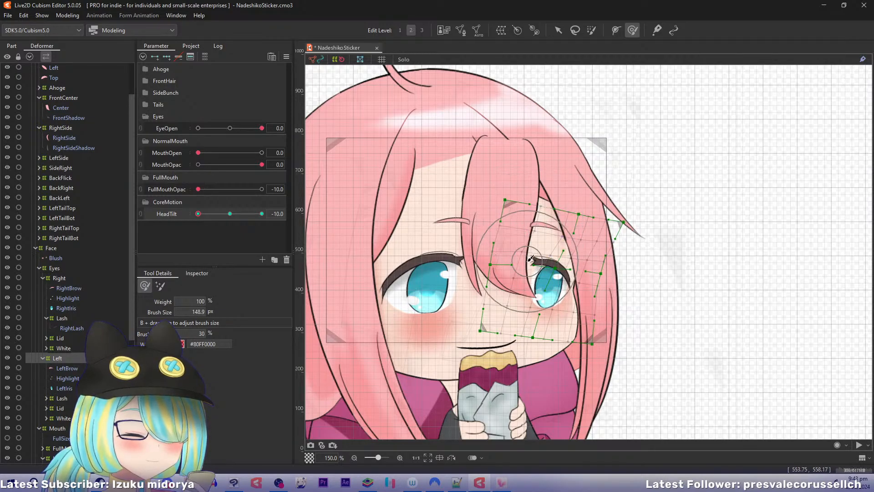
pyautogui.moveTo(529, 258); pyautogui.dragTo(525, 254)
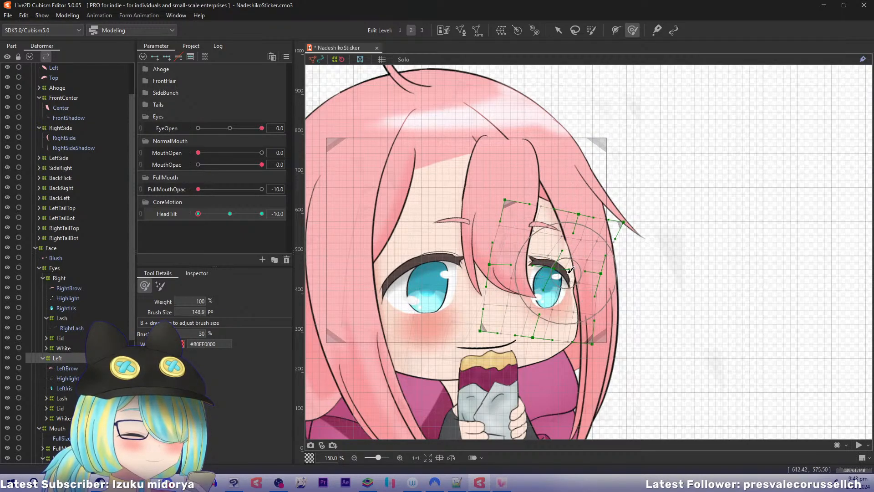
pyautogui.moveTo(566, 273); pyautogui.dragTo(568, 272)
pyautogui.moveTo(528, 301); pyautogui.dragTo(526, 300)
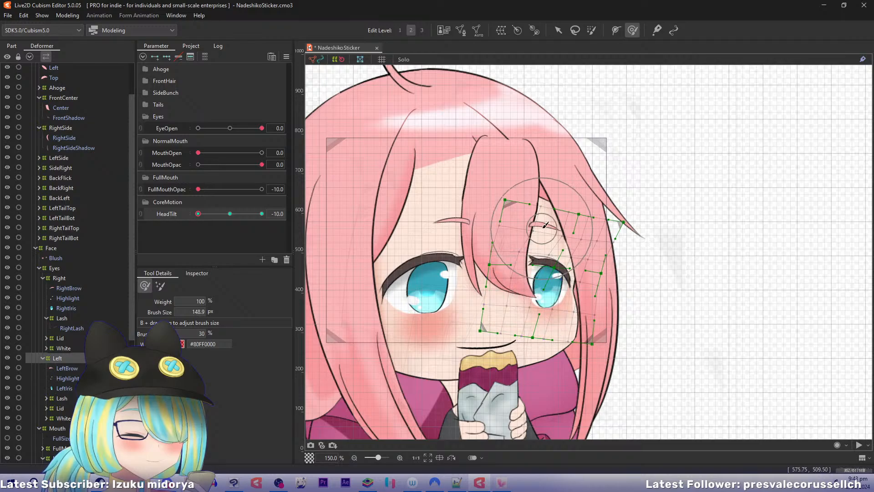
pyautogui.moveTo(545, 225); pyautogui.dragTo(547, 227)
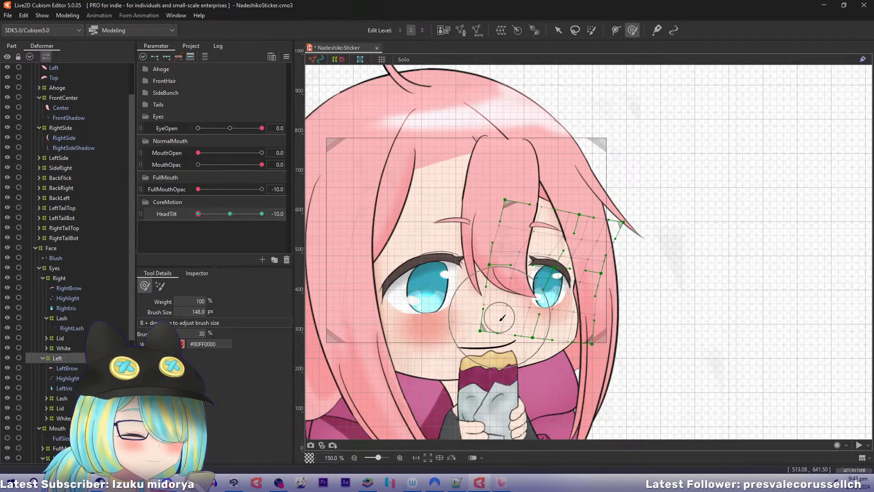
# Brush the Left eye deformer's top-left corner inward, touch up its upper edge, and check the pose at HeadTilt -10.
pyautogui.moveTo(198, 213)
pyautogui.mouseDown()
pyautogui.moveTo(215, 214)
pyautogui.moveTo(198, 213)
pyautogui.mouseUp()
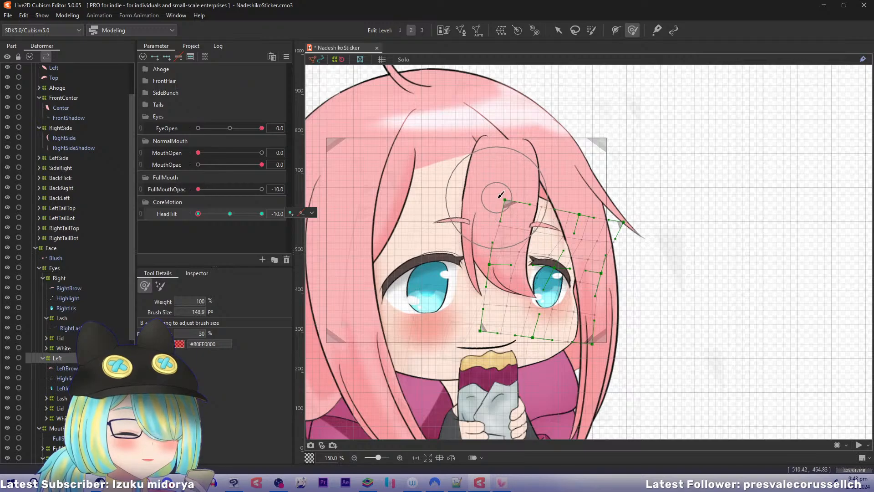
pyautogui.moveTo(501, 195); pyautogui.dragTo(503, 211)
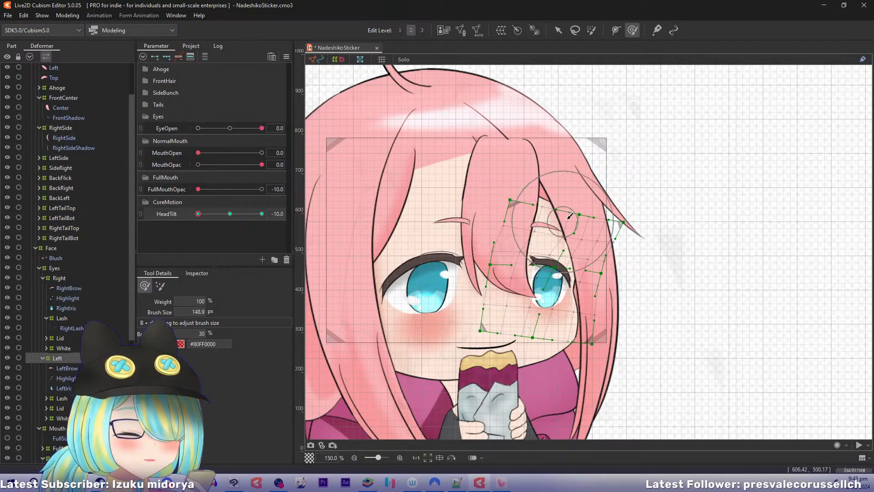
pyautogui.moveTo(569, 216); pyautogui.dragTo(538, 217)
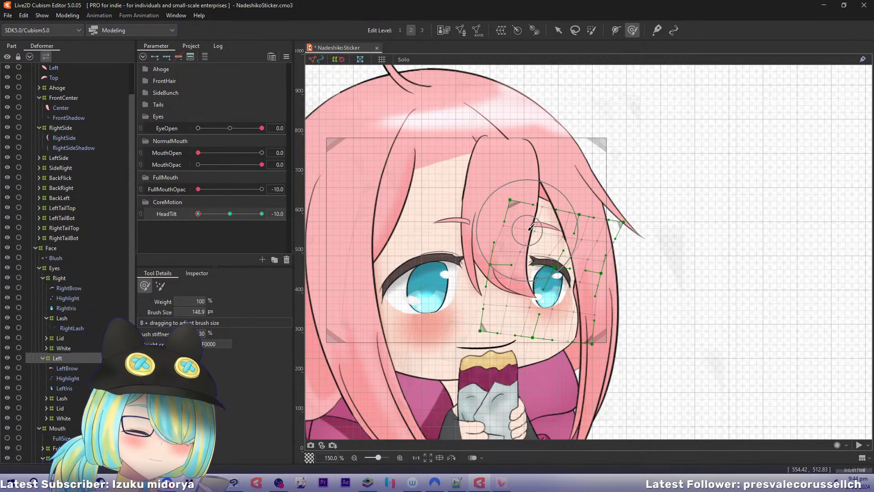
pyautogui.moveTo(199, 217)
pyautogui.mouseDown()
pyautogui.moveTo(255, 214)
pyautogui.moveTo(188, 215)
pyautogui.mouseUp()
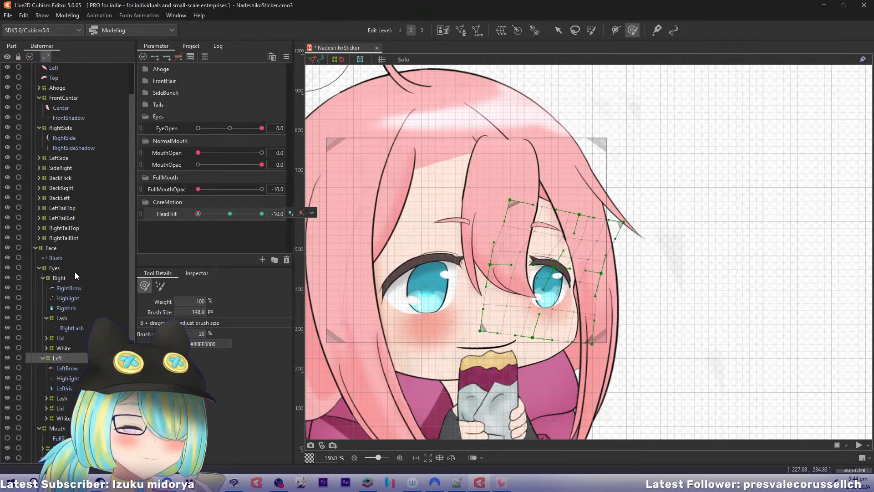
# Select the FrontCenter deformer, shift its top-left point slightly outward, and move its top-middle point right and down at HeadTilt -10.
pyautogui.click(69, 99)
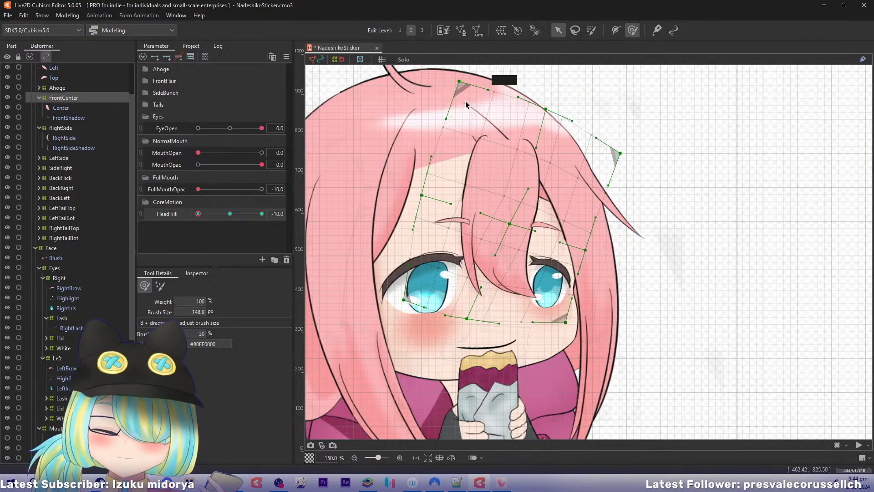
pyautogui.press('v')
pyautogui.moveTo(462, 84); pyautogui.dragTo(456, 84)
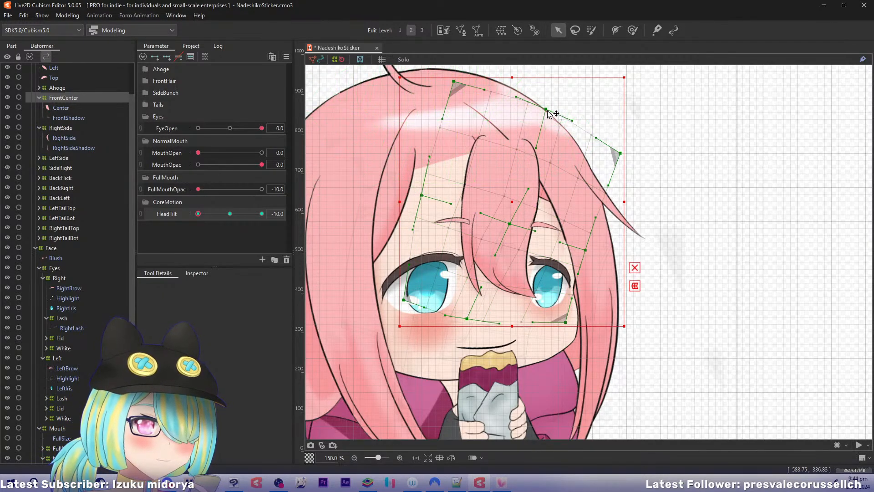
pyautogui.moveTo(548, 110); pyautogui.dragTo(563, 119)
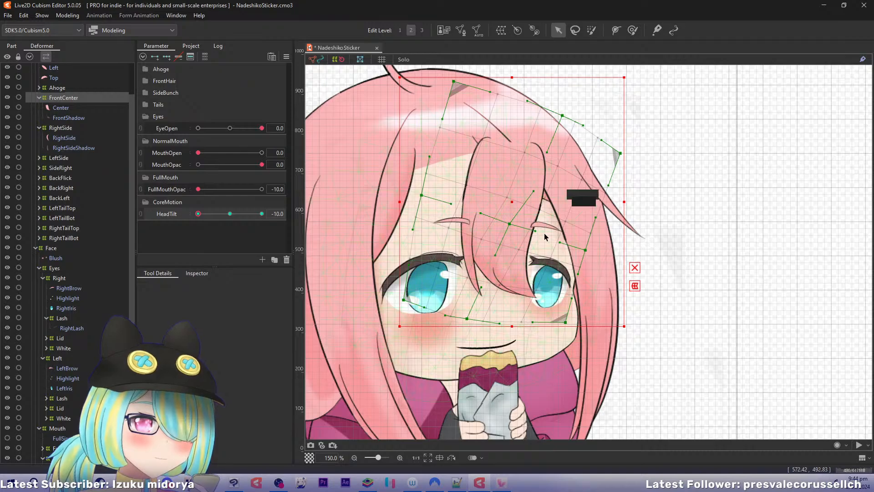
# Brush the FrontCenter deformer's middle and upper area, and fine-tune its top-left and top-middle points at HeadTilt -10.
pyautogui.press('b')
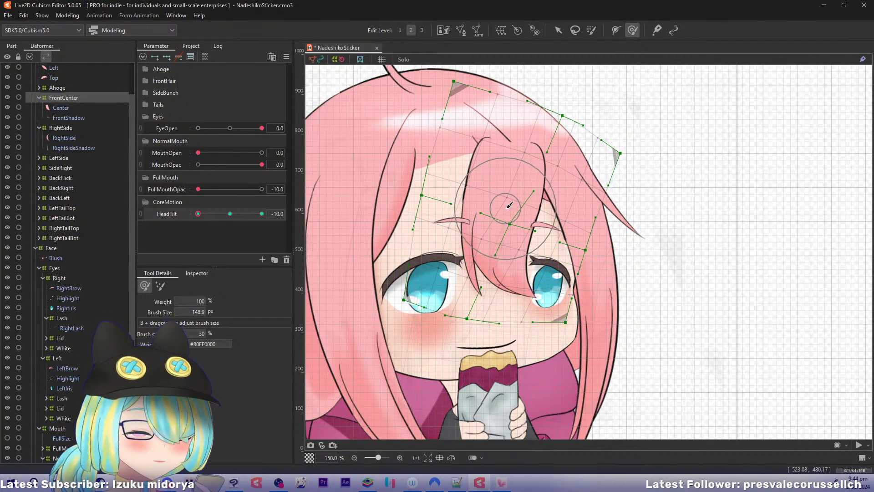
pyautogui.moveTo(528, 214); pyautogui.dragTo(524, 216)
pyautogui.moveTo(560, 126); pyautogui.dragTo(567, 130)
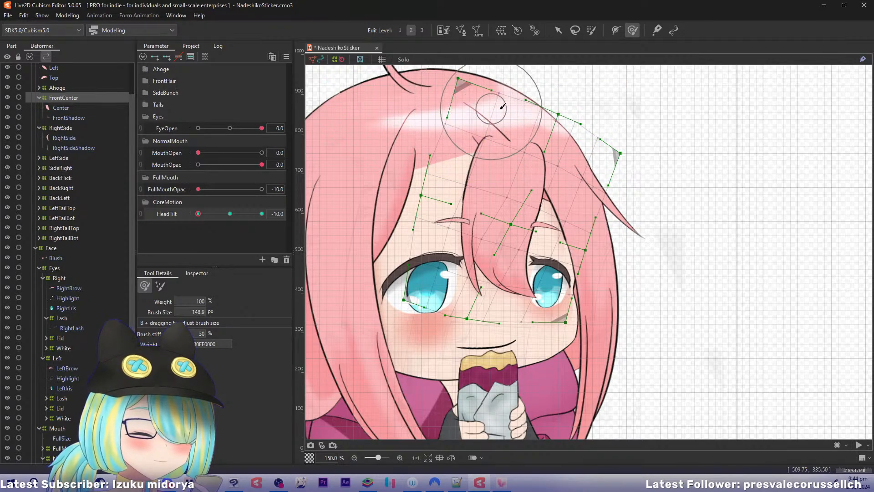
pyautogui.press('v')
pyautogui.moveTo(460, 85); pyautogui.dragTo(467, 82)
pyautogui.moveTo(559, 114); pyautogui.dragTo(562, 119)
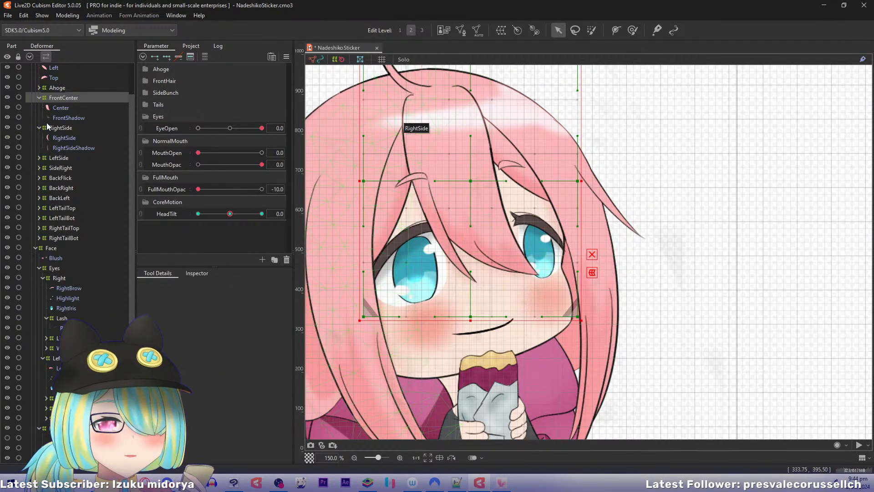
# Edit the Center bangs mesh by repositioning the vertices at its top edge, and check the pose at HeadTilt -10.
pyautogui.click(60, 108)
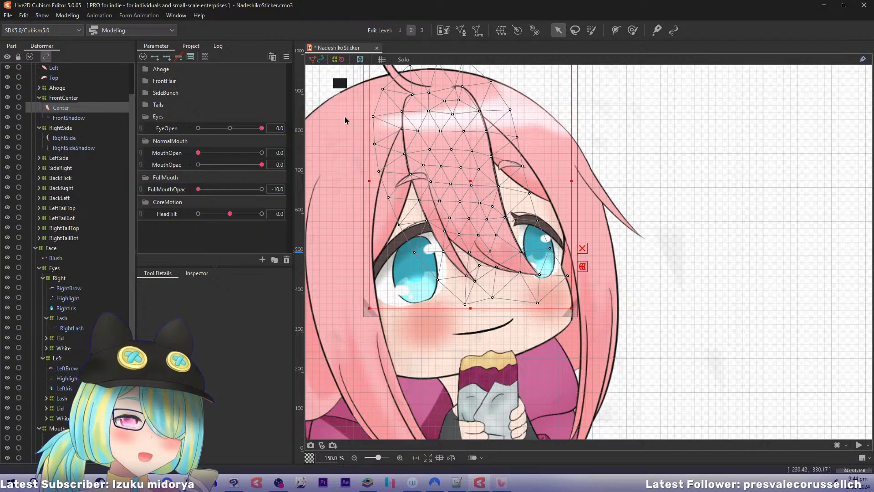
pyautogui.doubleClick(434, 177)
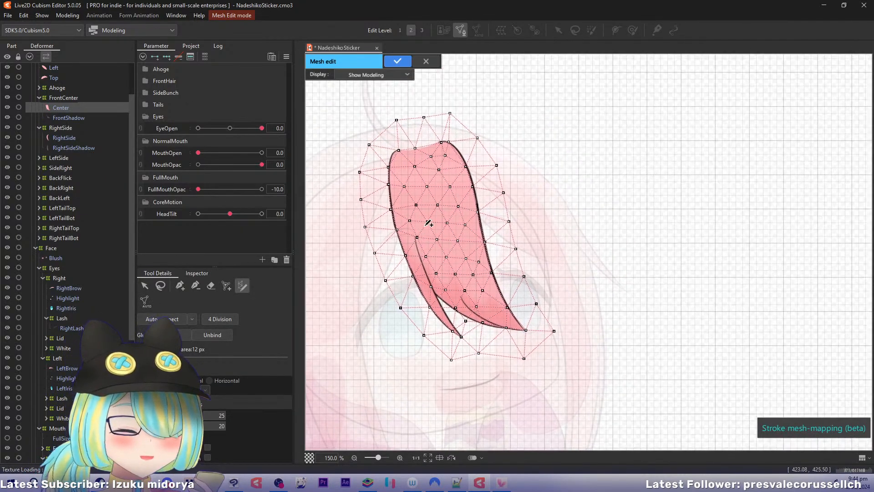
pyautogui.click(180, 285)
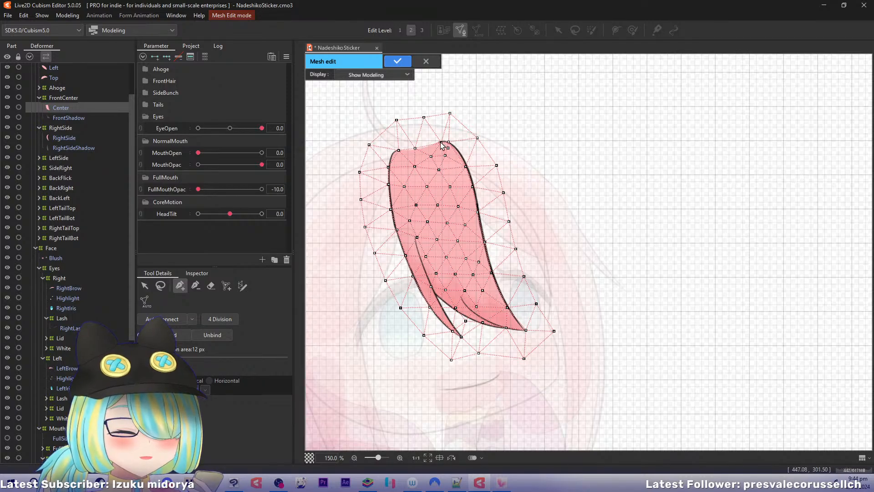
pyautogui.moveTo(441, 143)
pyautogui.mouseDown()
pyautogui.moveTo(433, 144)
pyautogui.moveTo(456, 147)
pyautogui.mouseUp()
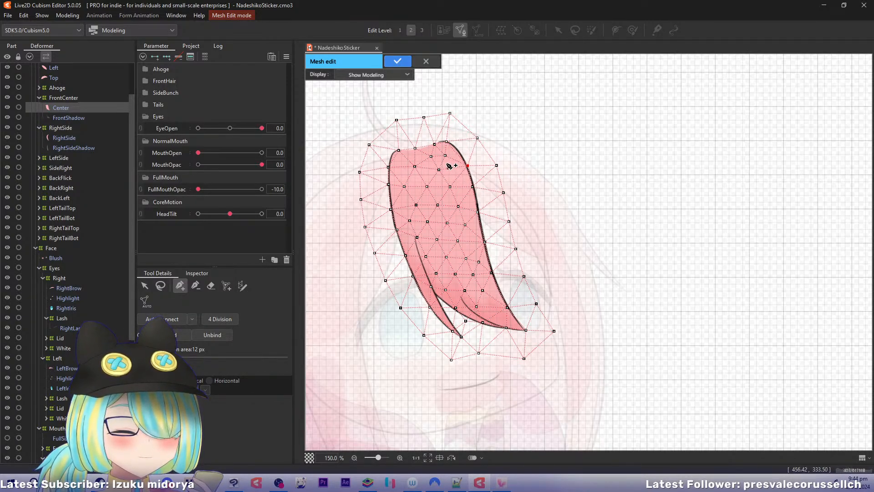
pyautogui.press('Return')
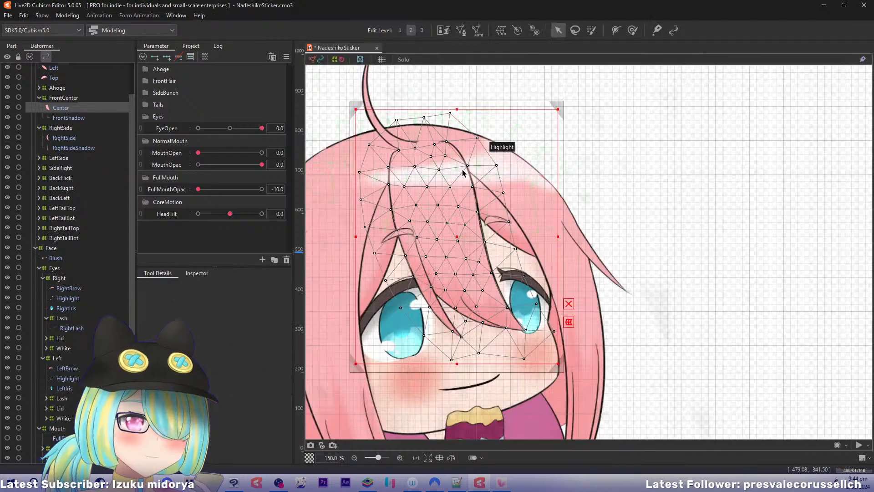
pyautogui.moveTo(230, 214); pyautogui.dragTo(160, 215)
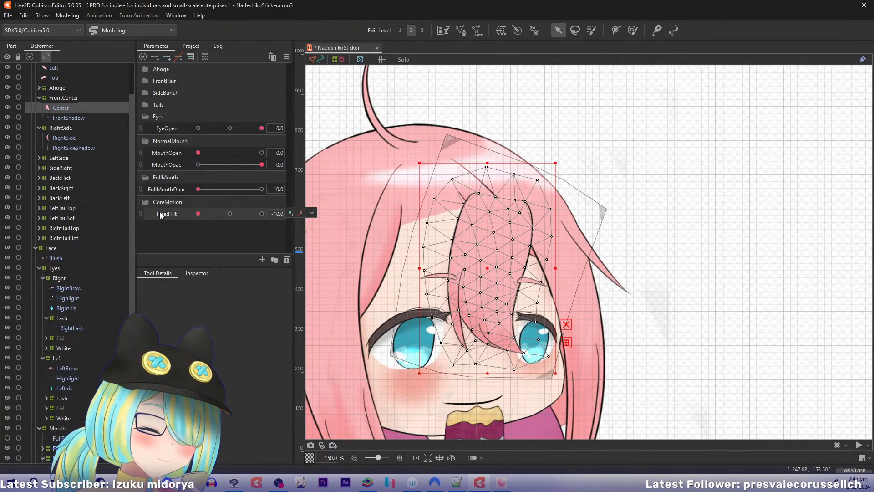
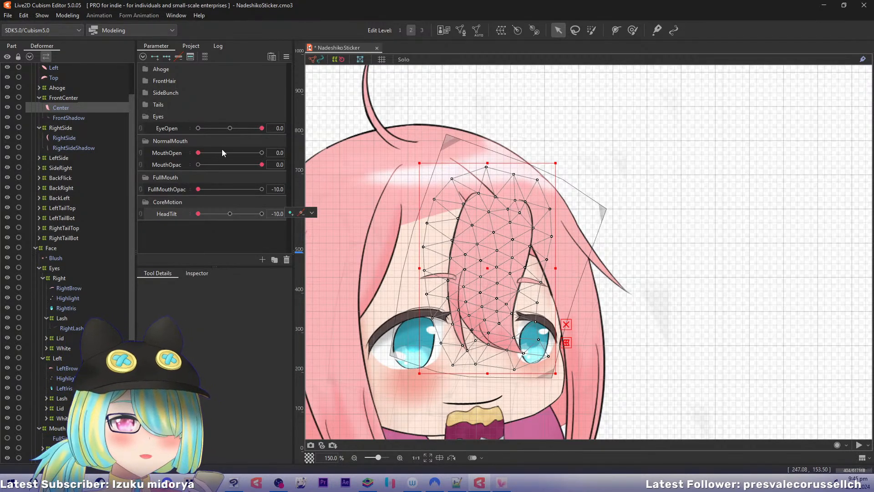
# Shift the FrontCenter deformer's left-middle, bottom-left and bottom-middle points slightly left at HeadTilt -10.
pyautogui.moveTo(201, 215)
pyautogui.mouseDown()
pyautogui.moveTo(190, 219)
pyautogui.moveTo(210, 214)
pyautogui.moveTo(187, 213)
pyautogui.mouseUp()
pyautogui.click(64, 96)
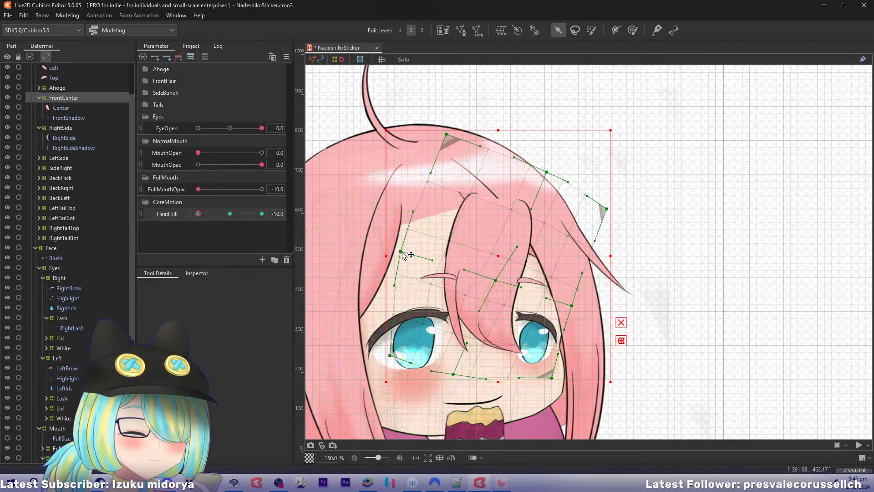
pyautogui.moveTo(401, 263); pyautogui.dragTo(398, 264)
pyautogui.moveTo(390, 354); pyautogui.dragTo(382, 358)
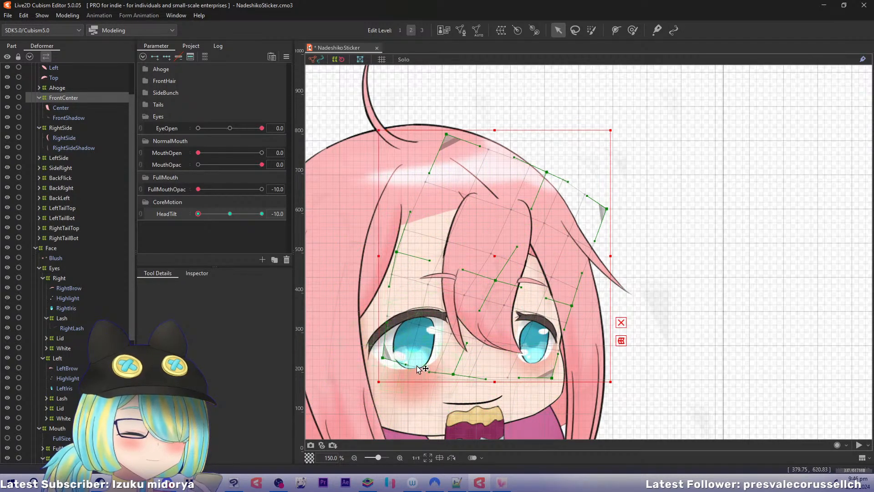
pyautogui.moveTo(453, 374); pyautogui.dragTo(448, 376)
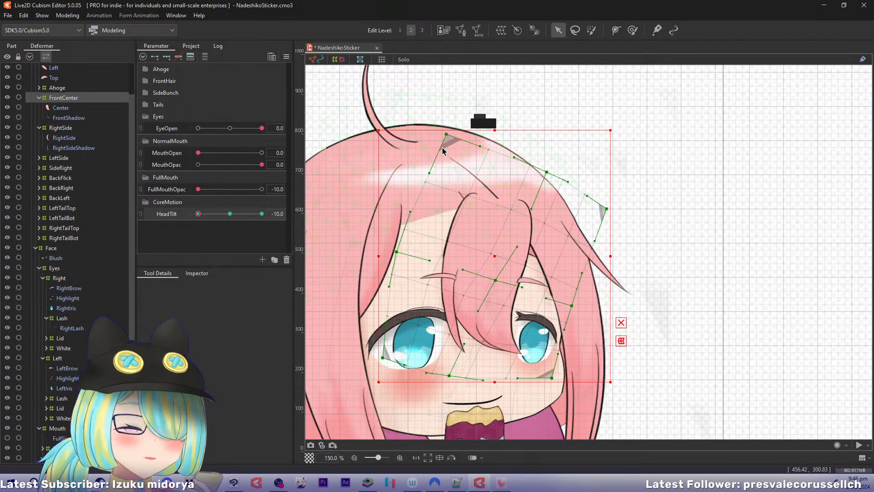
# Try raising the FrontCenter deformer's top-left point and nudging its top-middle point, and undo these moves.
pyautogui.moveTo(451, 141); pyautogui.dragTo(493, 71)
pyautogui.hotkey('ctrl', 'z')
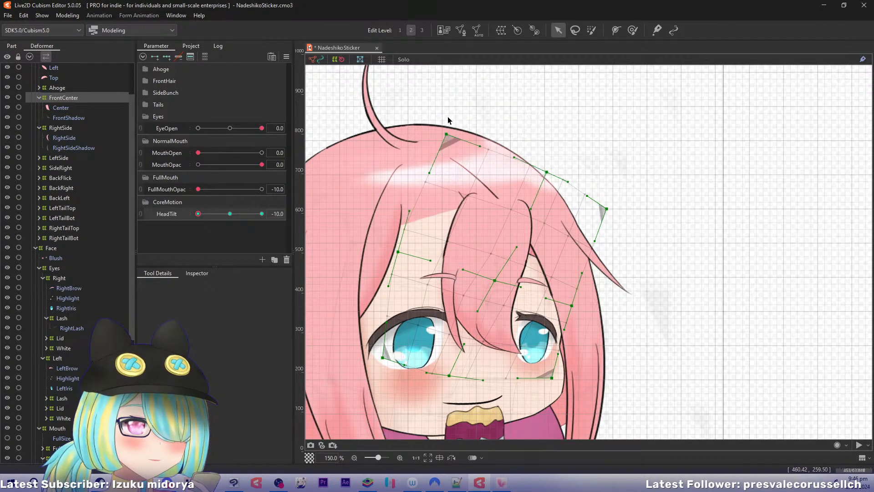
pyautogui.moveTo(447, 134); pyautogui.dragTo(461, 109)
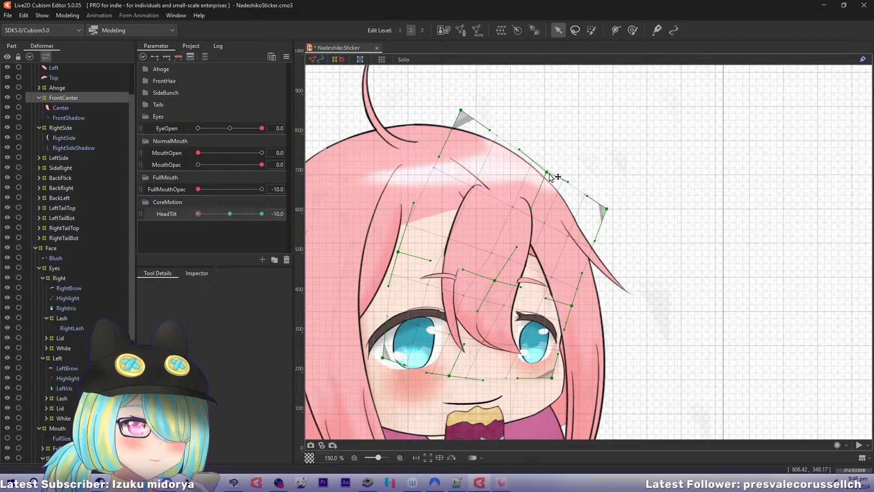
pyautogui.moveTo(549, 177); pyautogui.dragTo(546, 183)
pyautogui.hotkey('ctrl', 'z')
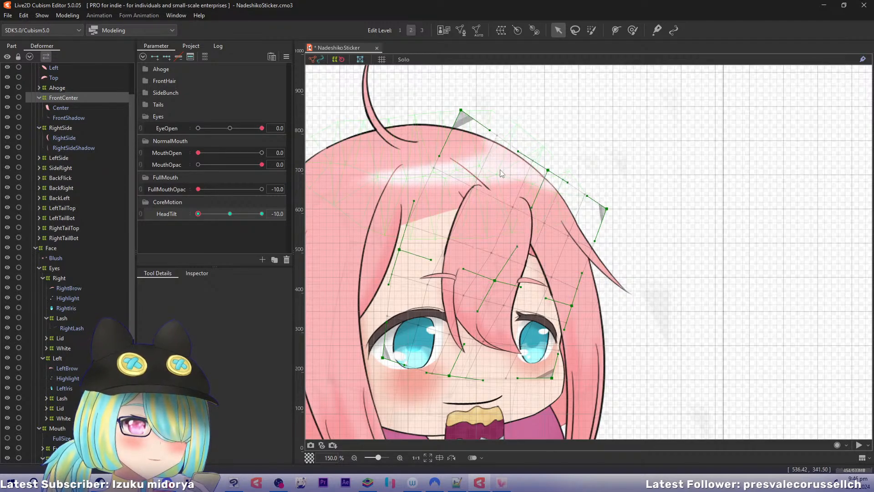
pyautogui.hotkey('ctrl', 'z')
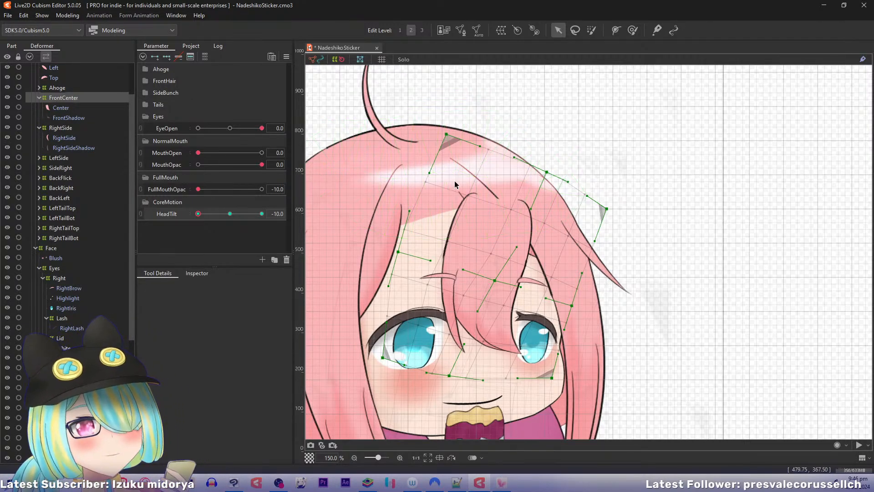
# Create a warp deformer named FrontRight as parent of the Right hair mesh.
pyautogui.moveTo(132, 128); pyautogui.dragTo(144, 75)
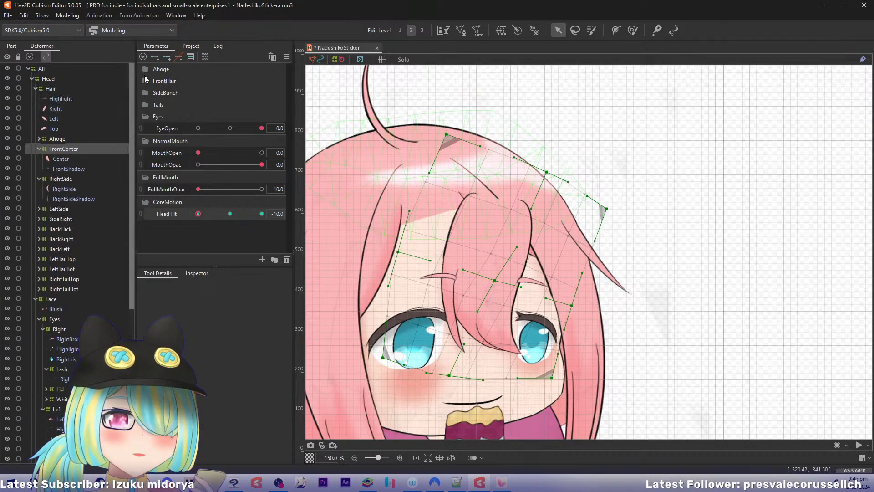
pyautogui.click(75, 108)
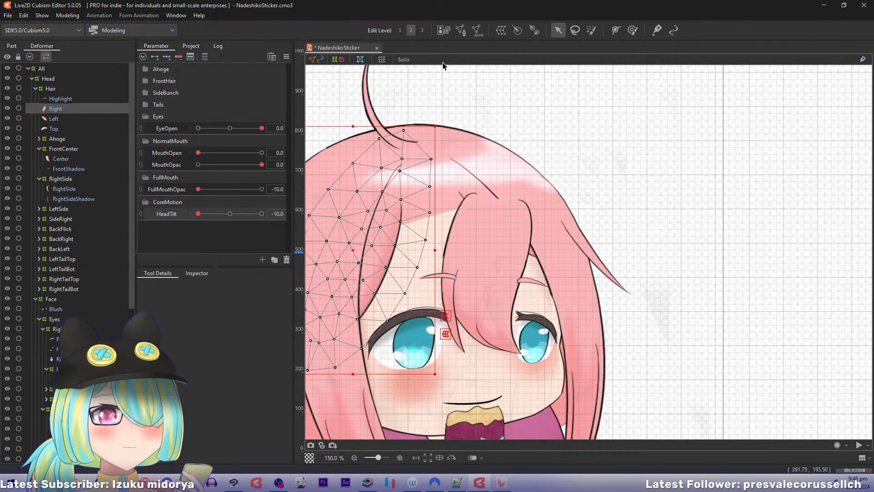
pyautogui.click(500, 30)
pyautogui.moveTo(818, 265); pyautogui.dragTo(672, 266)
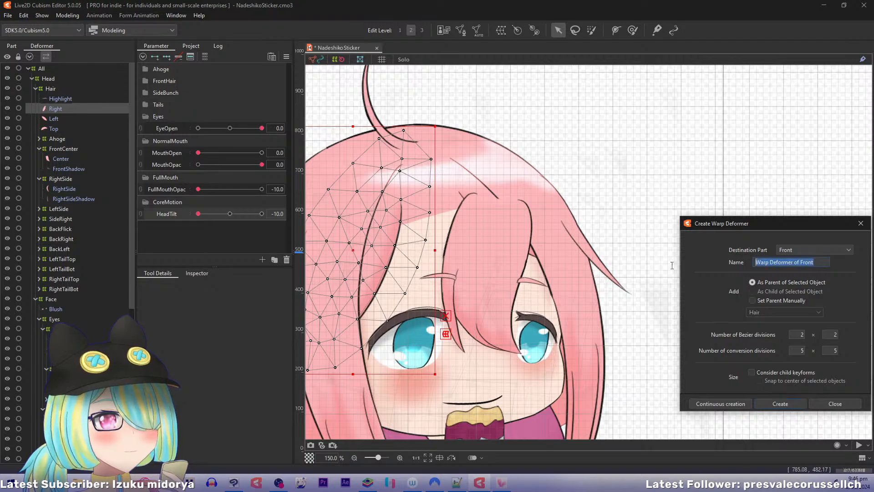
pyautogui.write('FrontRight')
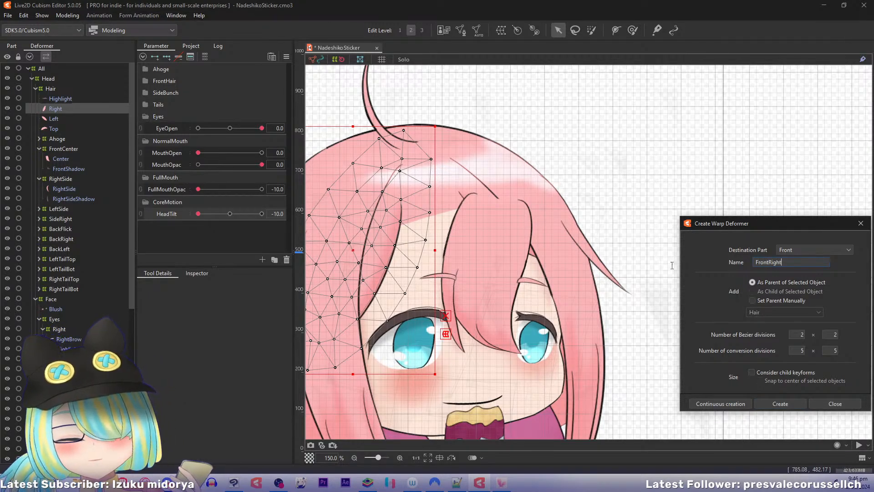
pyautogui.click(721, 404)
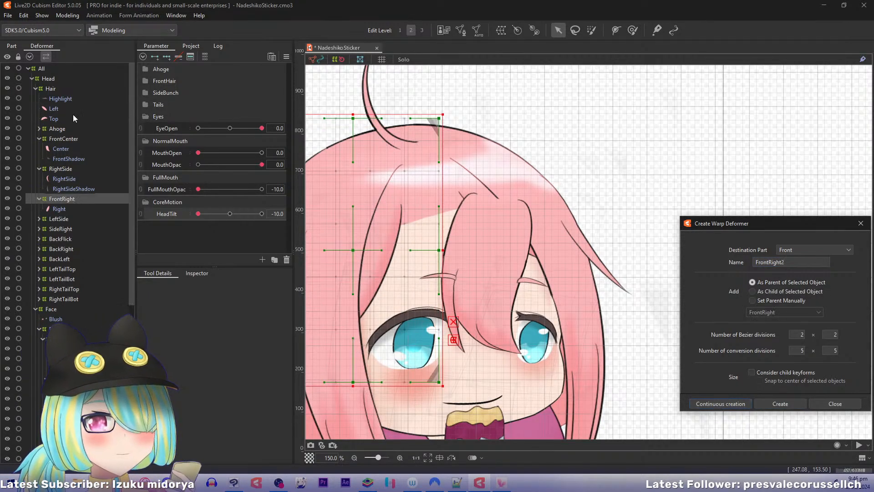
# Create a warp deformer named FrontLeft as parent of the Left hair mesh.
pyautogui.click(53, 109)
pyautogui.click(795, 263)
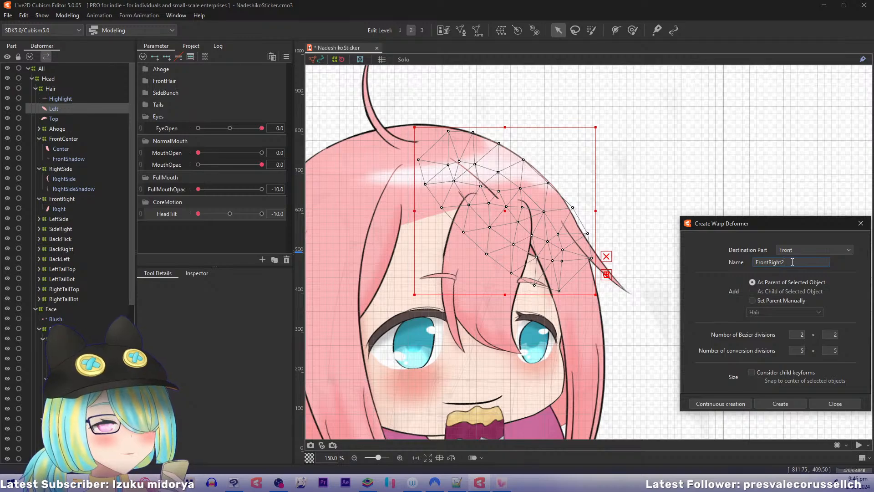
pyautogui.press('BackSpace')
pyautogui.press('BackSpace')
pyautogui.press('BackSpace')
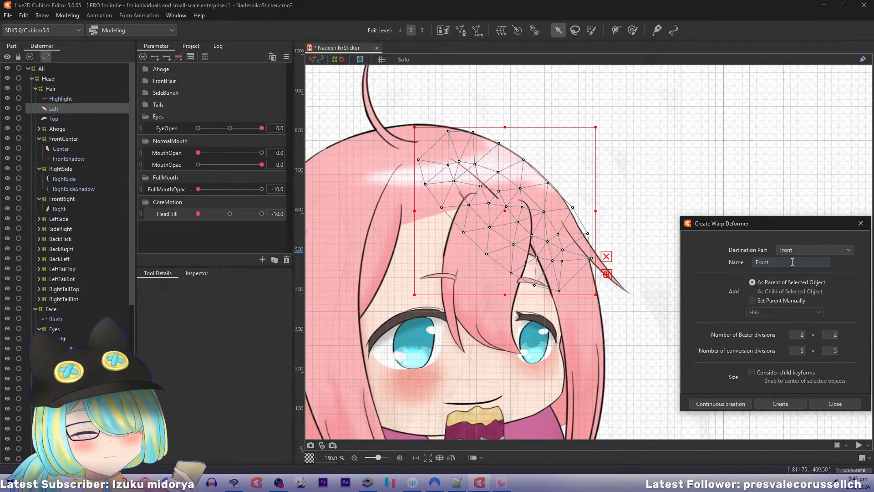
pyautogui.write('Left')
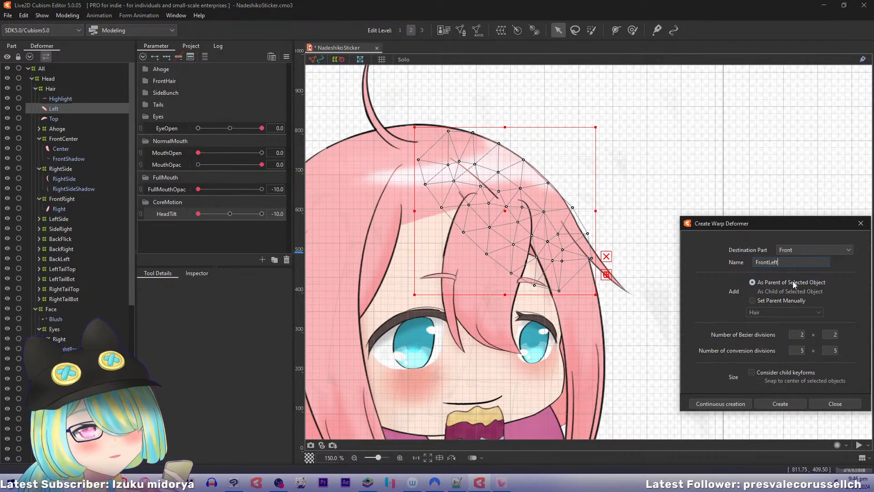
pyautogui.click(710, 404)
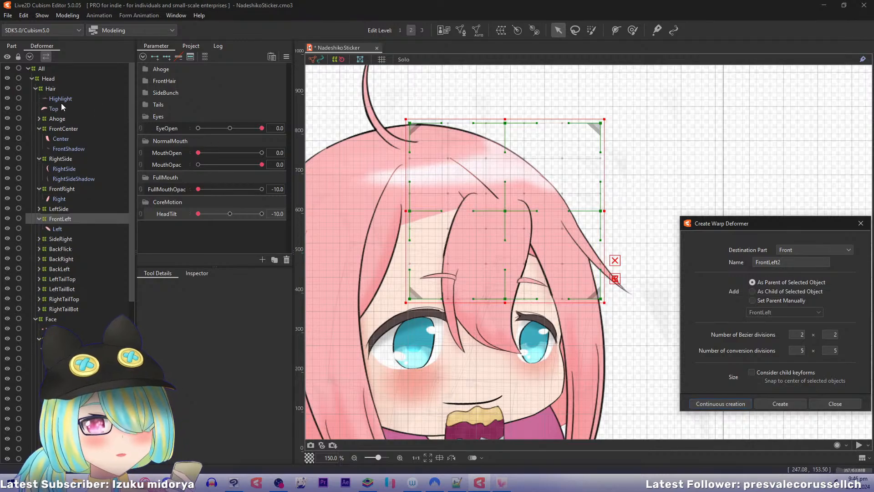
# Create a warp deformer named Top as parent of the Highlight and Top hair meshes.
pyautogui.click(53, 108)
pyautogui.keyDown('ctrl'); pyautogui.click(85, 100); pyautogui.keyUp('ctrl')
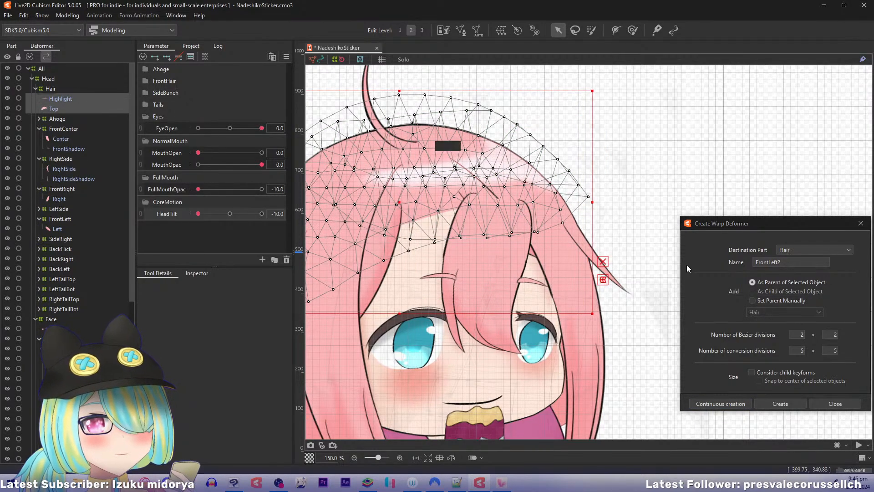
pyautogui.doubleClick(789, 261)
pyautogui.write('Top')
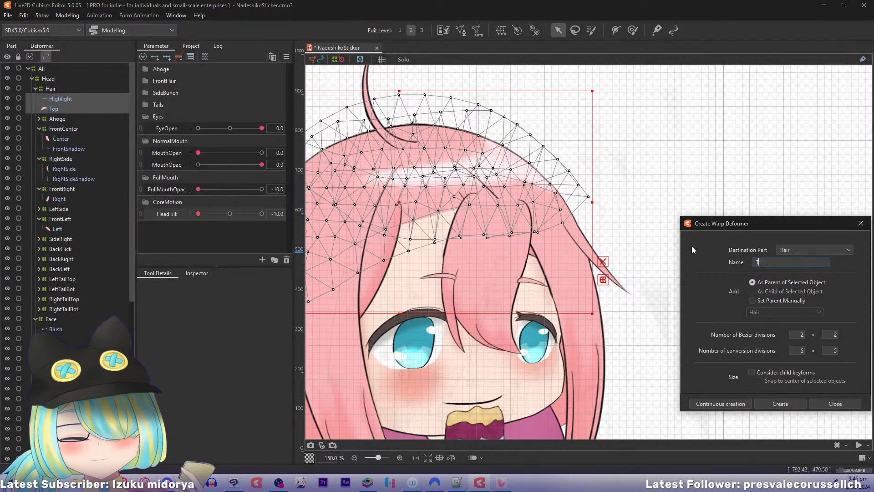
pyautogui.click(724, 404)
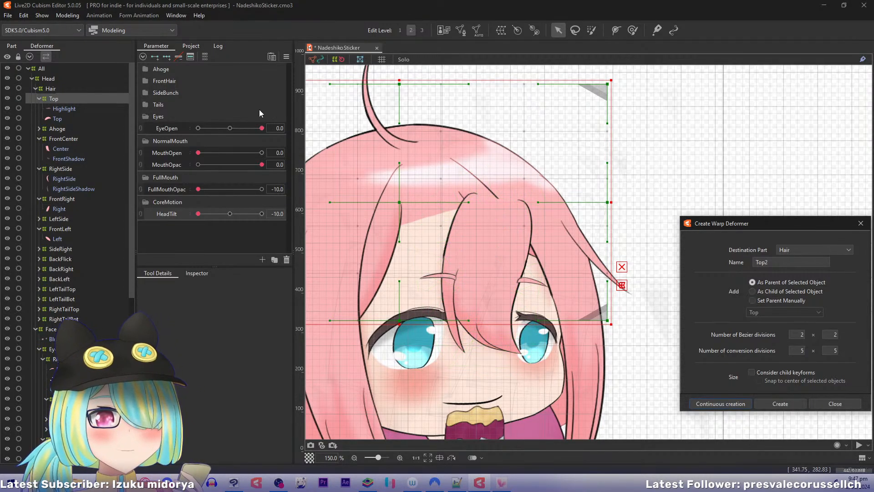
# Select the FrontRight and FrontLeft deformers together and add three keys to them on the HeadTilt parameter.
pyautogui.click(64, 137)
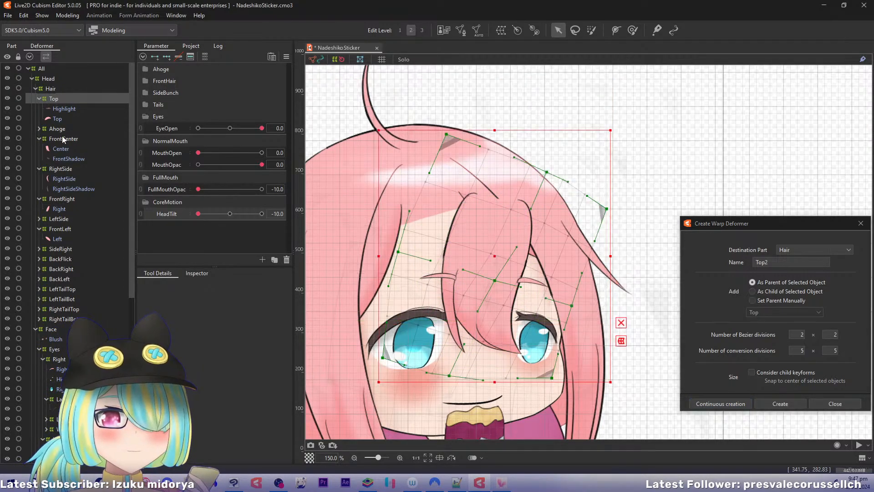
pyautogui.click(65, 170)
pyautogui.keyDown('ctrl'); pyautogui.click(63, 199); pyautogui.keyUp('ctrl')
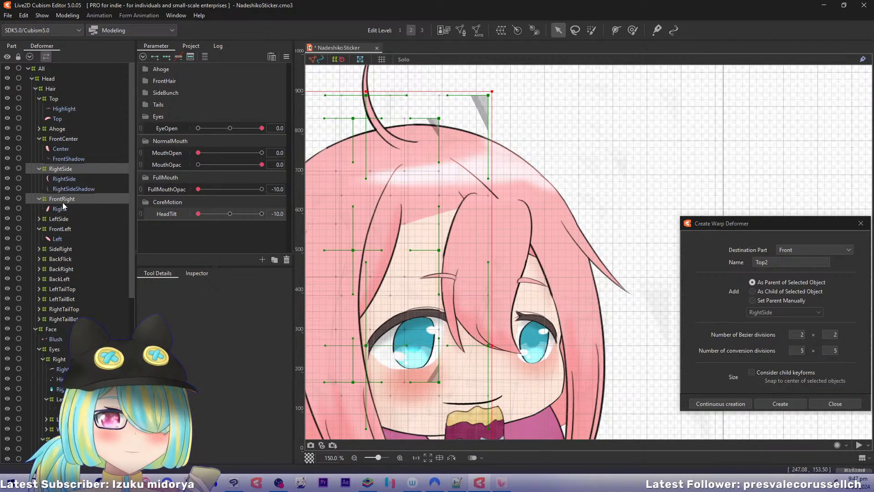
pyautogui.click(64, 200)
pyautogui.keyDown('ctrl'); pyautogui.click(60, 229); pyautogui.keyUp('ctrl')
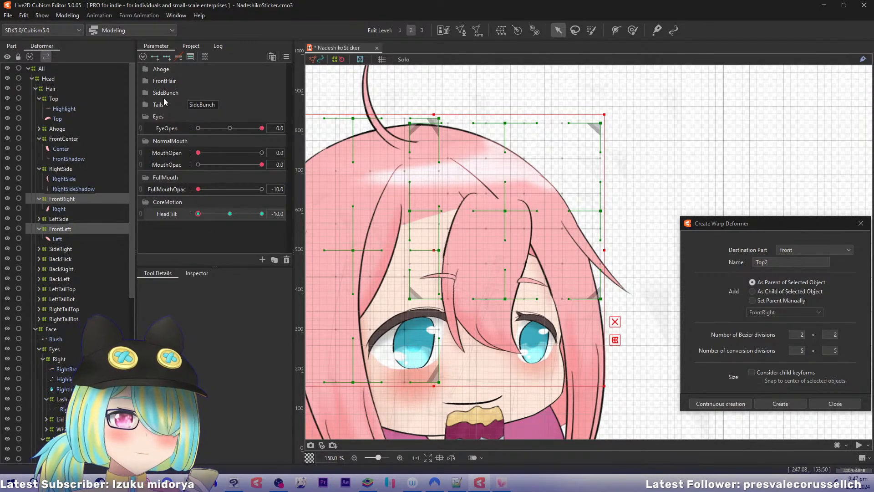
# Select the RightSide and LeftSide deformers together and add three keys to them on the HeadTilt parameter.
pyautogui.moveTo(511, 180); pyautogui.dragTo(534, 104)
pyautogui.click(60, 168)
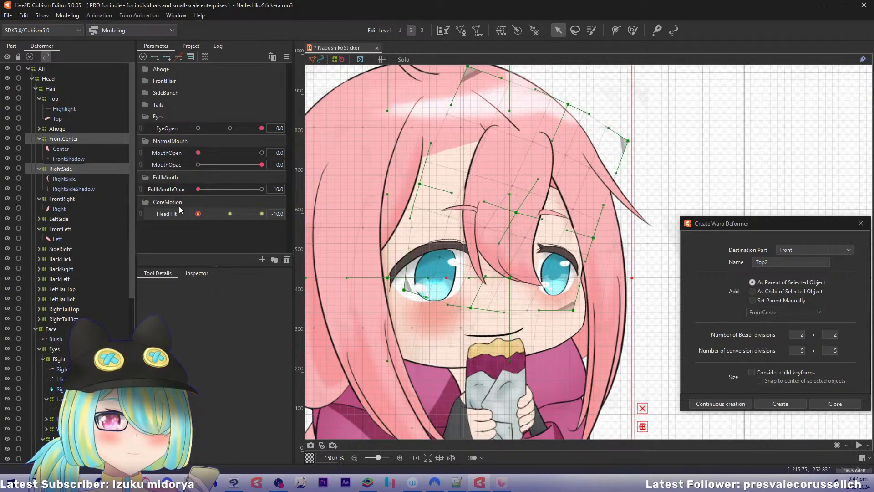
pyautogui.keyDown('ctrl'); pyautogui.click(64, 219); pyautogui.keyUp('ctrl')
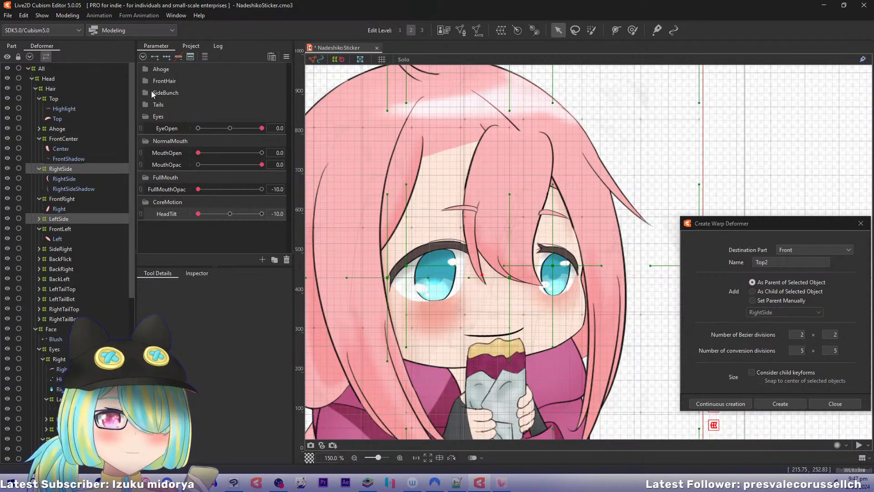
# Isolate the RightSide deformer and its RightSide and RightSideShadow meshes in Solo view at HeadTilt -10.
pyautogui.click(72, 170)
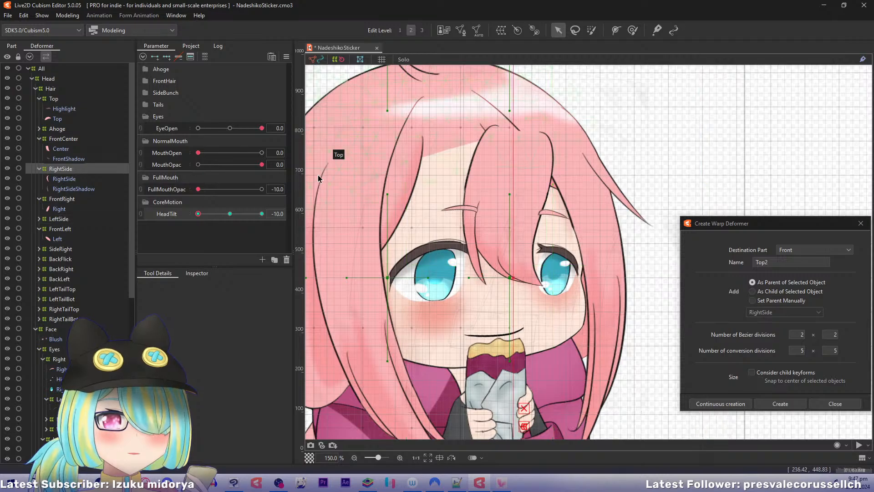
pyautogui.moveTo(385, 169); pyautogui.dragTo(426, 190)
pyautogui.scroll(-3, 426, 190)
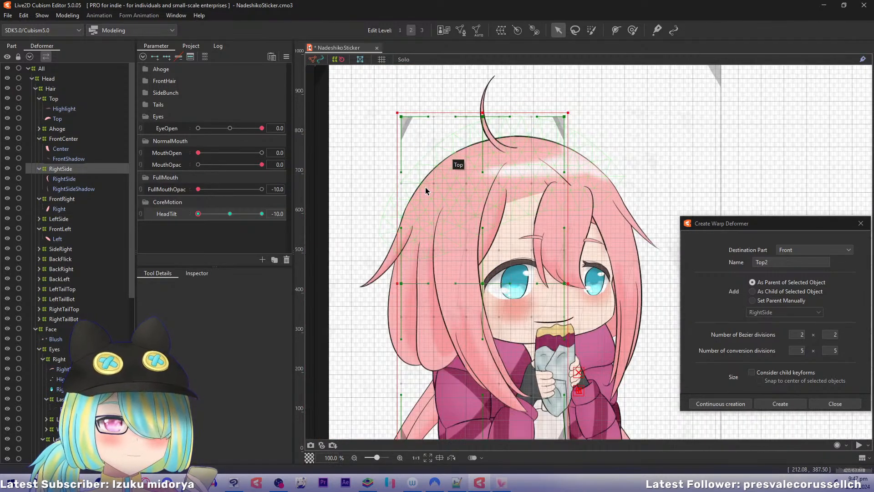
pyautogui.scroll(4, 478, 172)
pyautogui.scroll(-3, 380, 125)
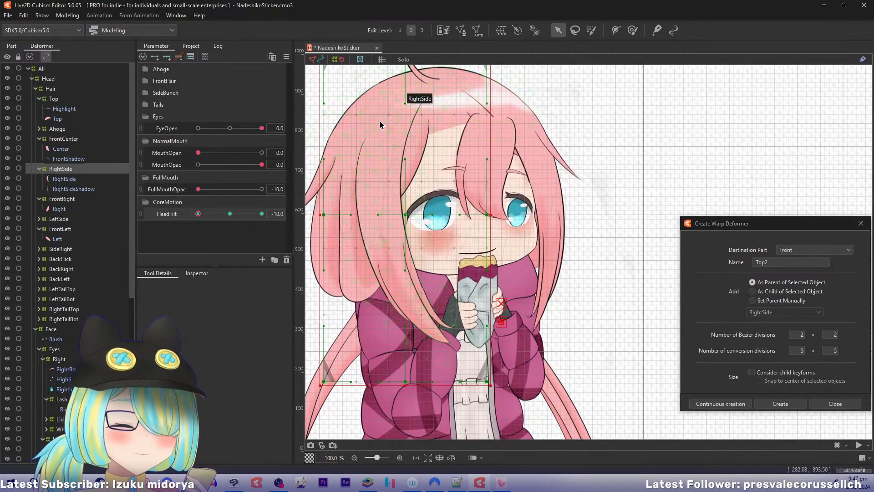
pyautogui.moveTo(380, 125); pyautogui.dragTo(393, 144)
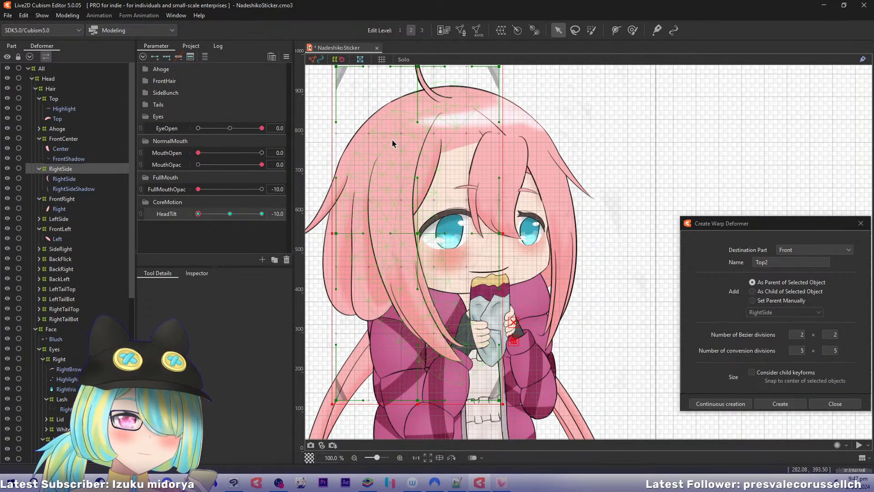
pyautogui.moveTo(392, 143); pyautogui.dragTo(405, 147)
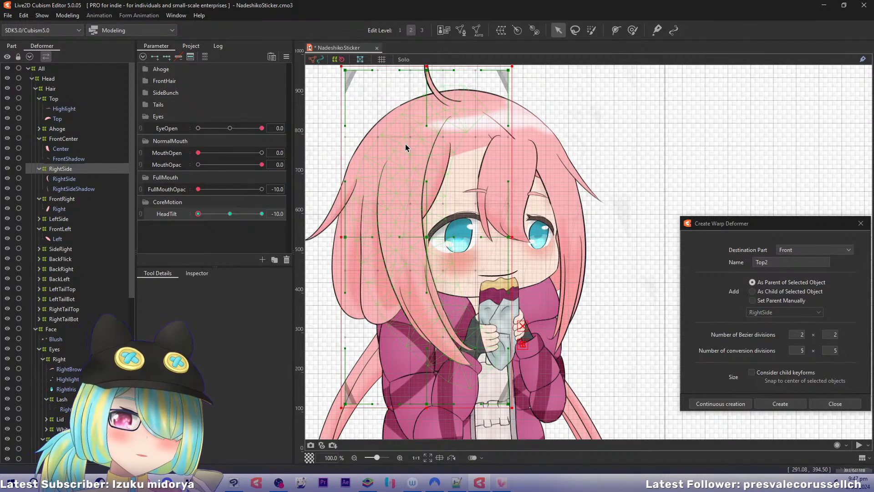
pyautogui.keyDown('shift'); pyautogui.click(92, 189); pyautogui.keyUp('shift')
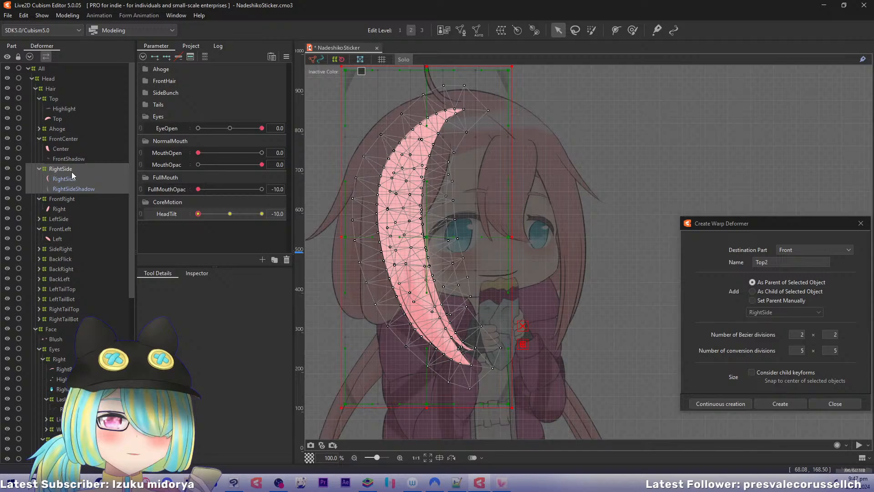
pyautogui.click(72, 173)
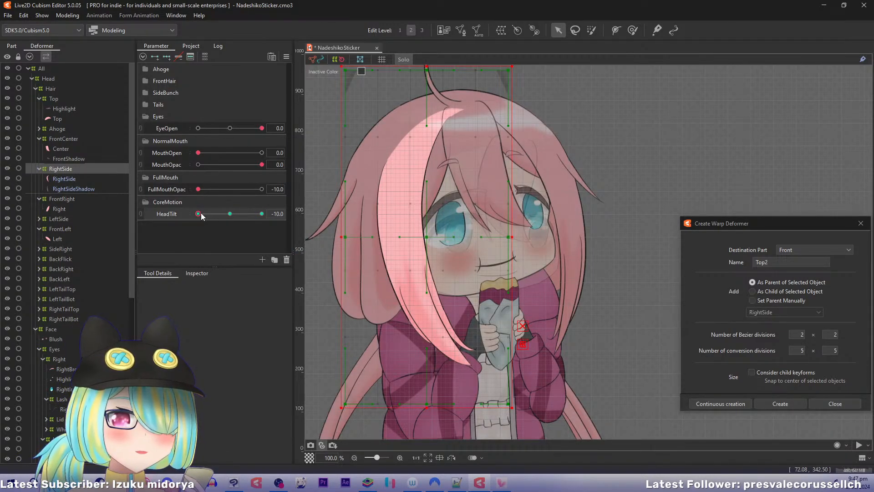
pyautogui.moveTo(199, 214)
pyautogui.mouseDown()
pyautogui.moveTo(215, 214)
pyautogui.moveTo(198, 213)
pyautogui.mouseUp()
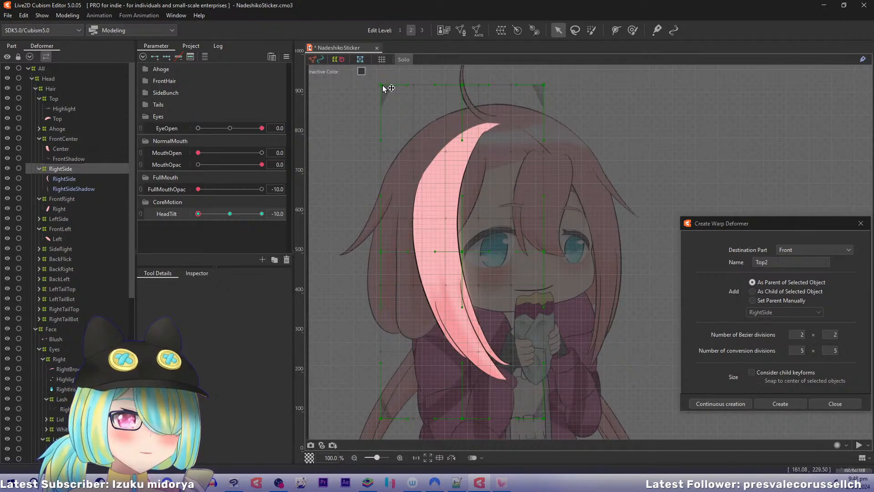
# Lean the upper half of the RightSide deformer toward the face's far side at HeadTilt -10 by moving its top and middle points.
pyautogui.moveTo(385, 84); pyautogui.dragTo(588, 131)
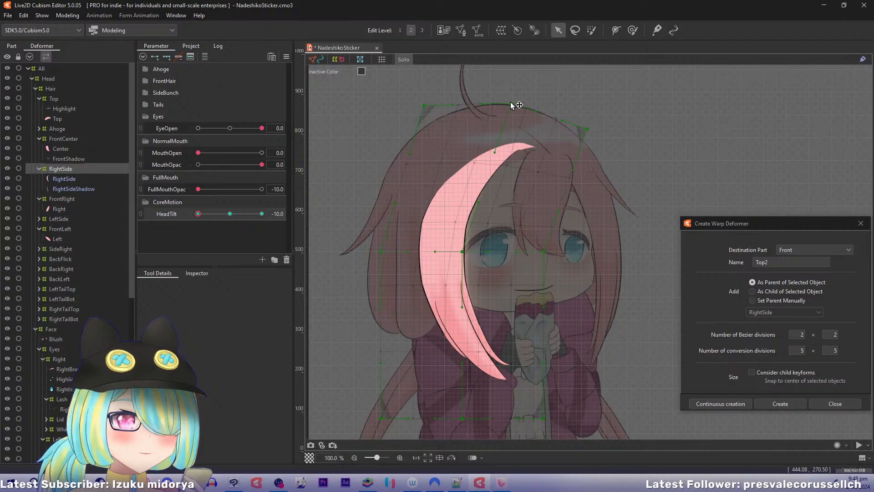
pyautogui.moveTo(510, 105); pyautogui.dragTo(519, 127)
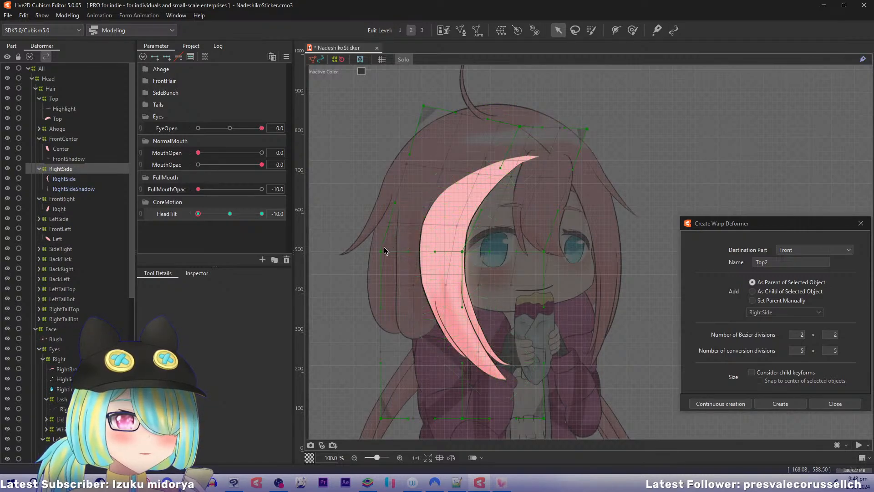
pyautogui.moveTo(382, 252); pyautogui.dragTo(395, 239)
pyautogui.moveTo(422, 106); pyautogui.dragTo(459, 114)
pyautogui.moveTo(462, 251); pyautogui.dragTo(472, 247)
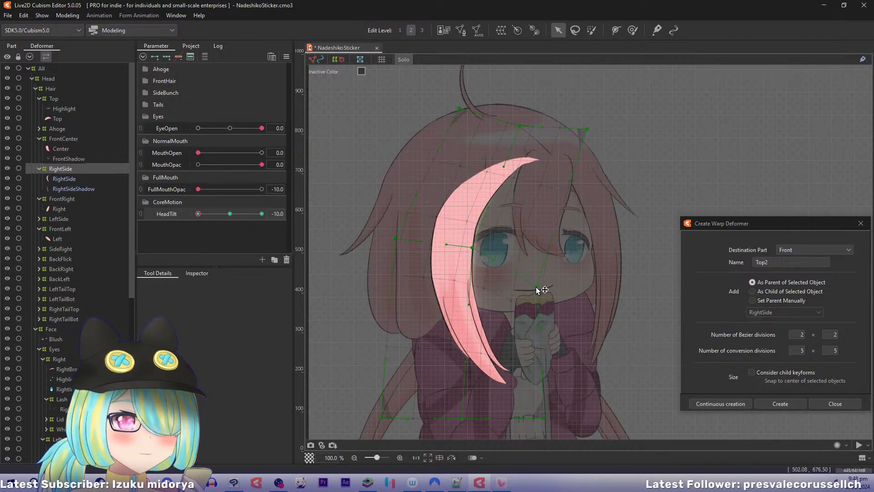
pyautogui.moveTo(587, 129); pyautogui.dragTo(587, 142)
pyautogui.moveTo(198, 214); pyautogui.dragTo(178, 220)
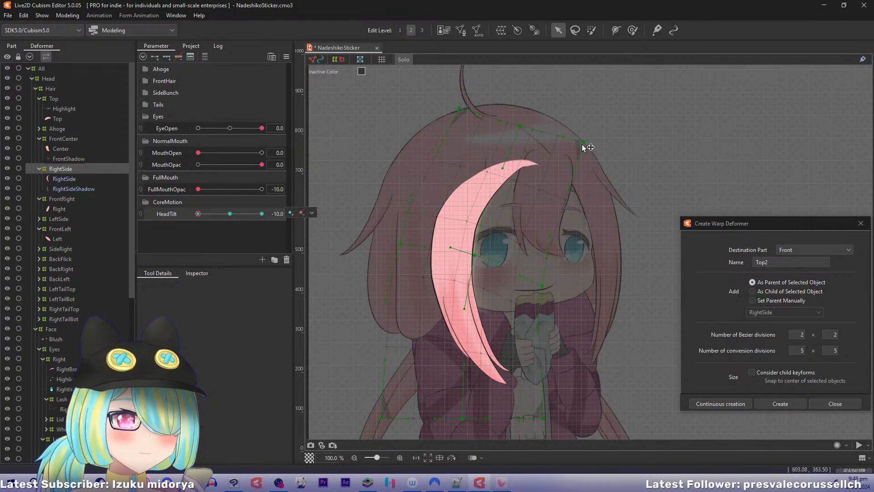
# Refine the top and middle points of the RightSide deformer at HeadTilt -10, pulling its outer edge inward.
pyautogui.moveTo(583, 145); pyautogui.dragTo(585, 132)
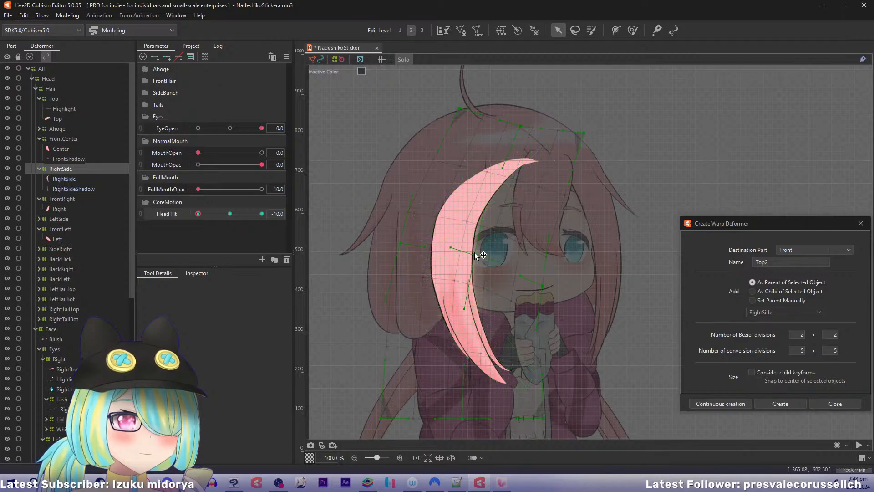
pyautogui.moveTo(475, 255); pyautogui.dragTo(475, 250)
pyautogui.moveTo(404, 244); pyautogui.dragTo(418, 221)
pyautogui.moveTo(523, 127); pyautogui.dragTo(524, 123)
pyautogui.moveTo(458, 108); pyautogui.dragTo(464, 111)
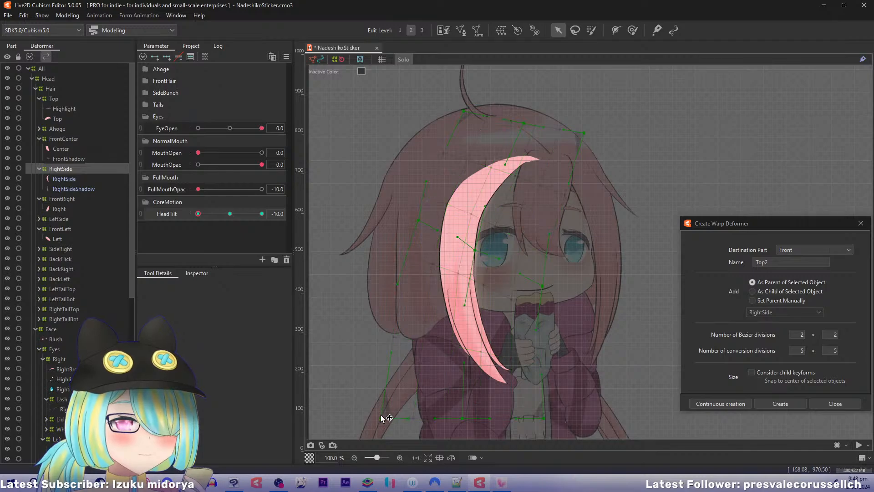
# Shift the RightSide deformer's bottom edge outward with a tilt and ease its outer middle point back out at HeadTilt -10.
pyautogui.moveTo(387, 416); pyautogui.dragTo(402, 377)
pyautogui.moveTo(465, 424); pyautogui.dragTo(456, 396)
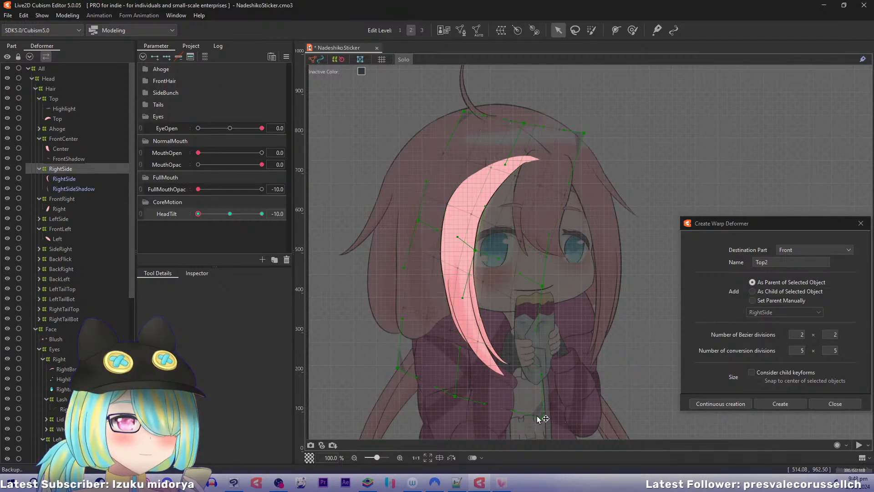
pyautogui.moveTo(544, 417); pyautogui.dragTo(524, 402)
pyautogui.moveTo(401, 368); pyautogui.dragTo(381, 376)
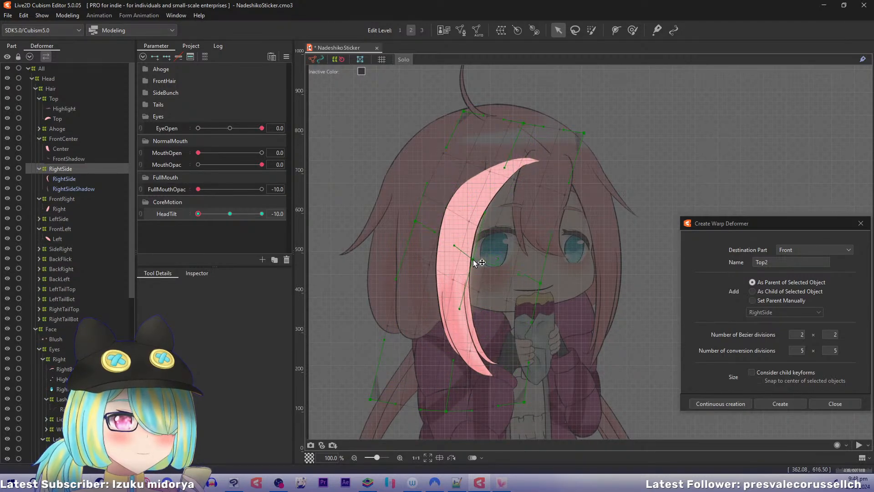
pyautogui.moveTo(412, 229); pyautogui.dragTo(403, 250)
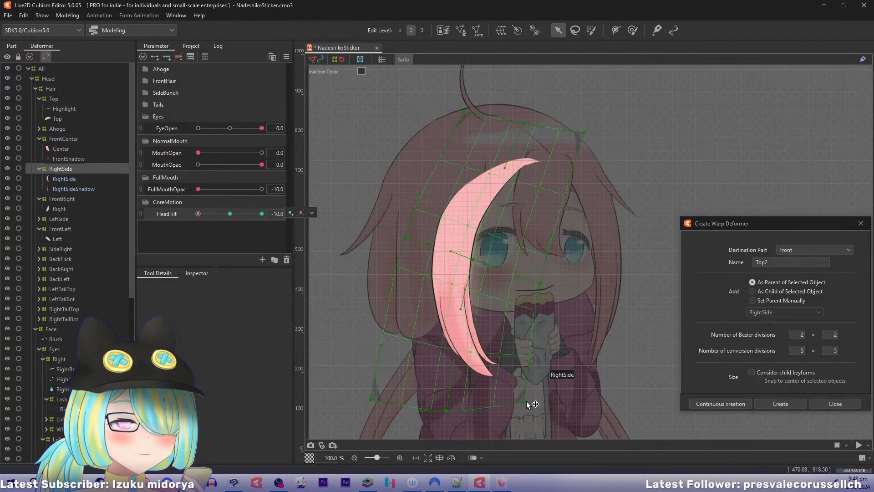
pyautogui.moveTo(448, 412); pyautogui.dragTo(447, 420)
pyautogui.moveTo(200, 216); pyautogui.dragTo(182, 220)
# Fine-tune the RightSide deformer at HeadTilt -10 with small point adjustments, and extend the lower end of the hair lock downward.
pyautogui.moveTo(441, 190); pyautogui.dragTo(428, 171)
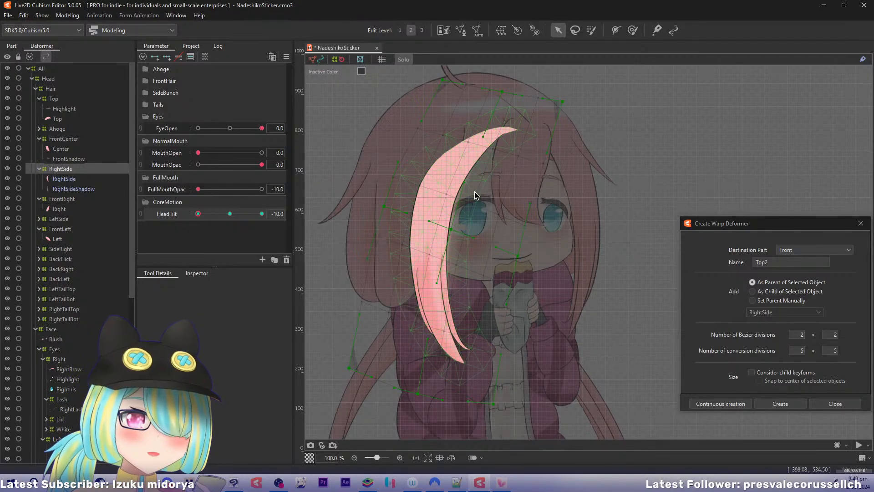
pyautogui.moveTo(449, 231); pyautogui.dragTo(452, 233)
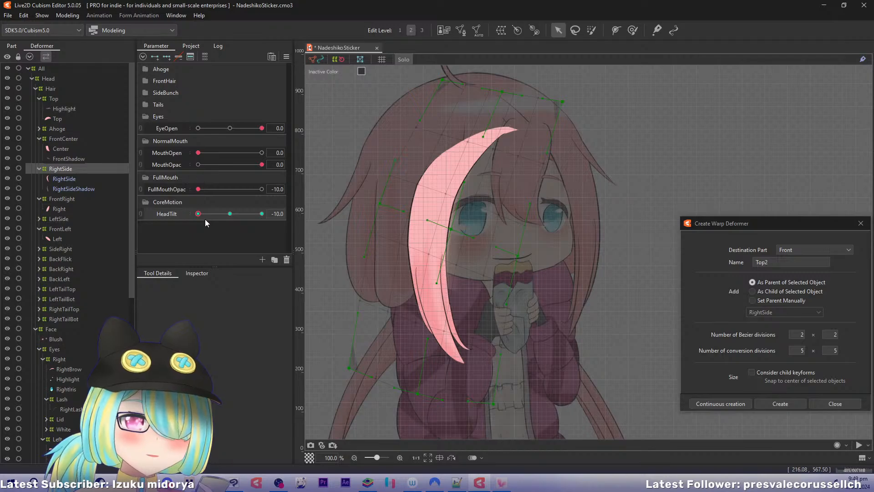
pyautogui.moveTo(198, 213)
pyautogui.mouseDown()
pyautogui.moveTo(210, 214)
pyautogui.moveTo(189, 215)
pyautogui.moveTo(215, 211)
pyautogui.moveTo(185, 216)
pyautogui.mouseUp()
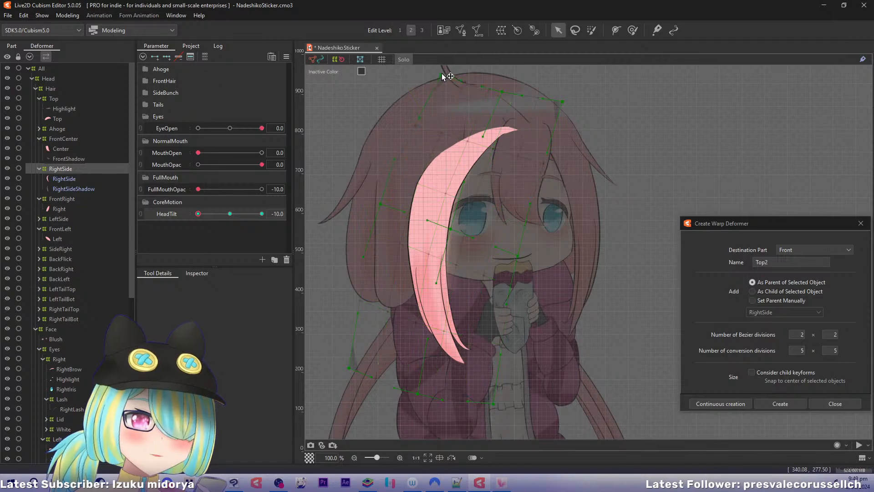
pyautogui.moveTo(504, 93); pyautogui.dragTo(505, 89)
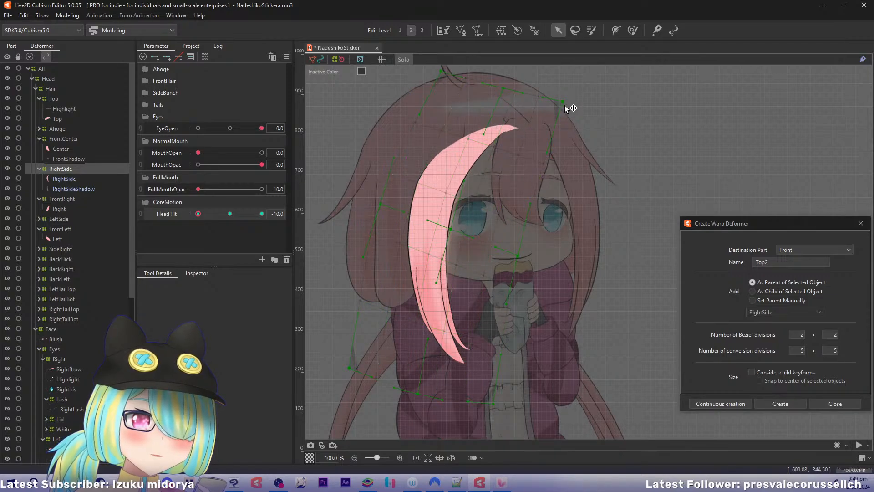
pyautogui.moveTo(565, 105); pyautogui.dragTo(566, 112)
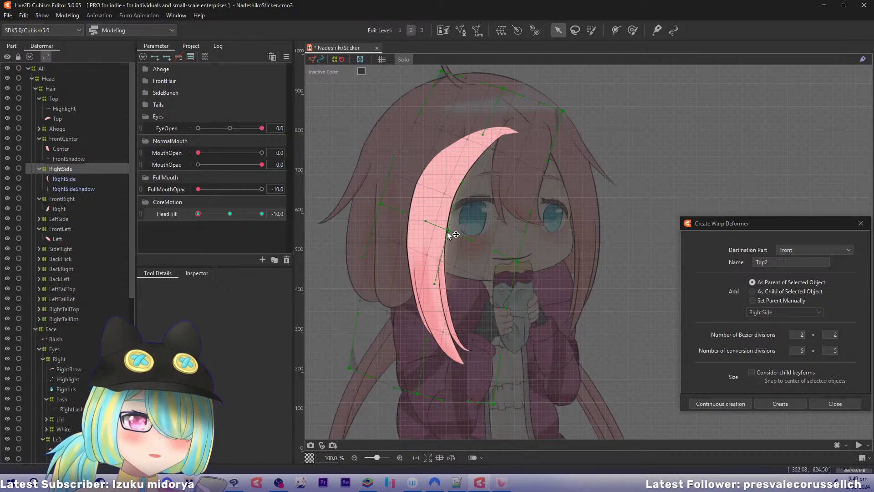
pyautogui.moveTo(380, 203); pyautogui.dragTo(382, 206)
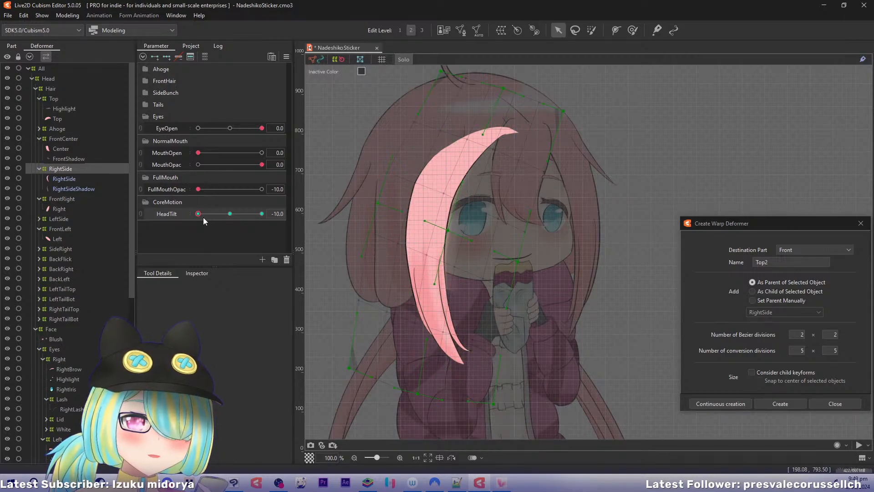
pyautogui.moveTo(199, 214)
pyautogui.mouseDown()
pyautogui.moveTo(220, 210)
pyautogui.moveTo(184, 222)
pyautogui.mouseUp()
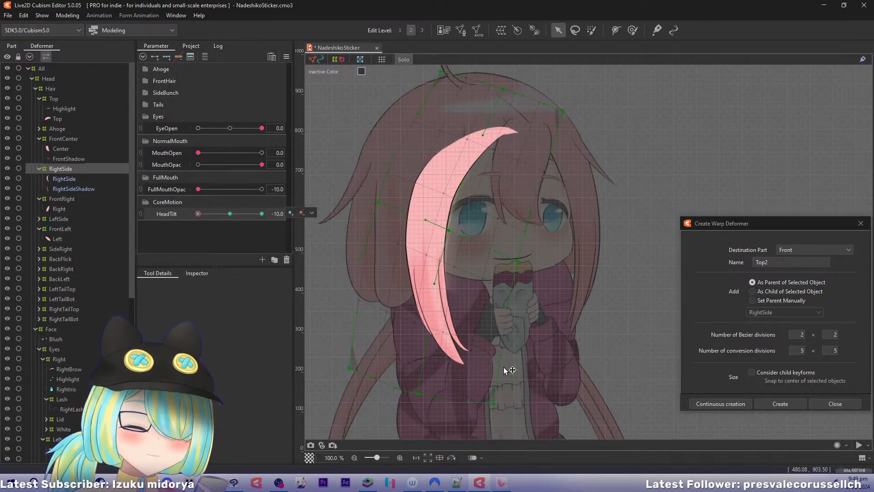
pyautogui.moveTo(493, 406); pyautogui.dragTo(492, 418)
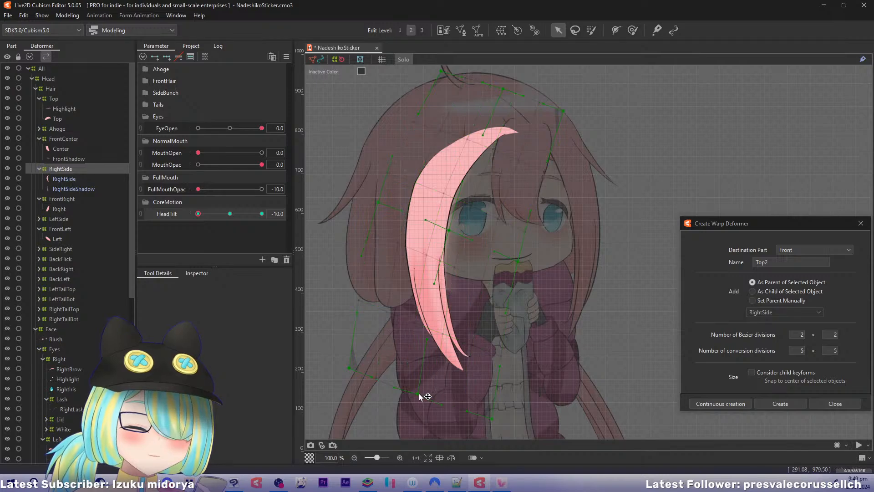
pyautogui.moveTo(420, 396); pyautogui.dragTo(414, 399)
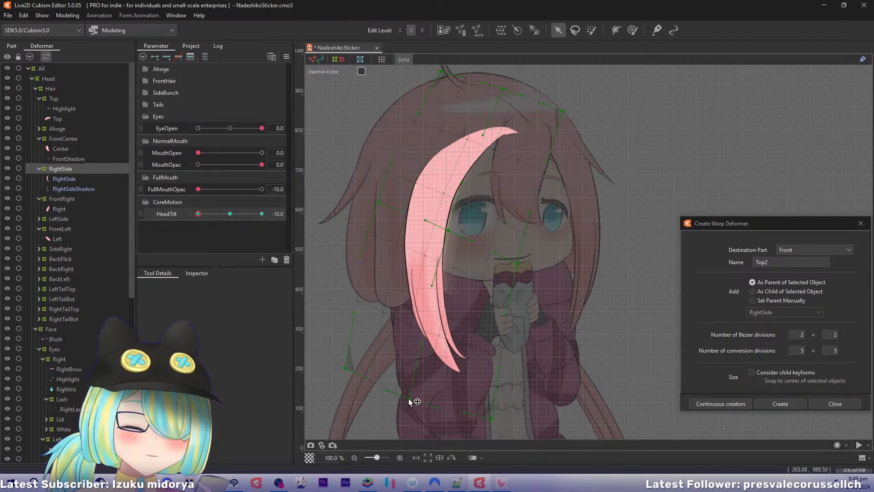
# Turn off Solo view and scrub HeadTilt near -10 to check the RightSide lock against the whole head.
pyautogui.press('w')
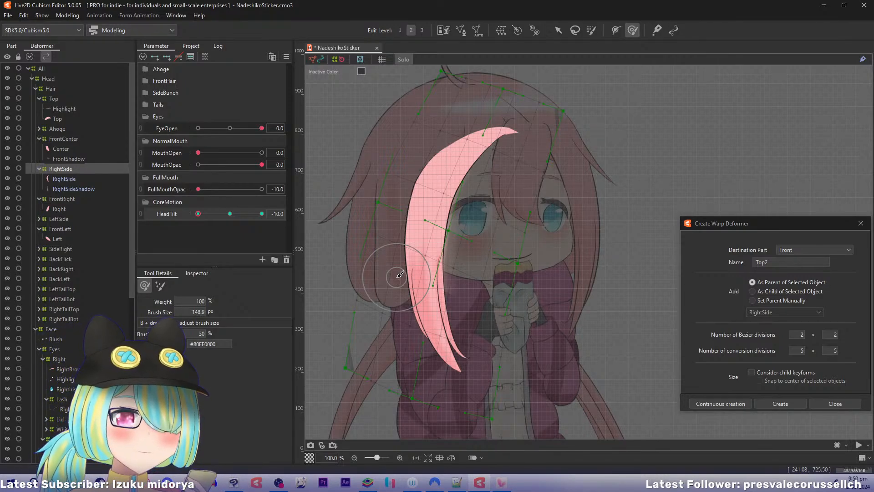
pyautogui.press('s')
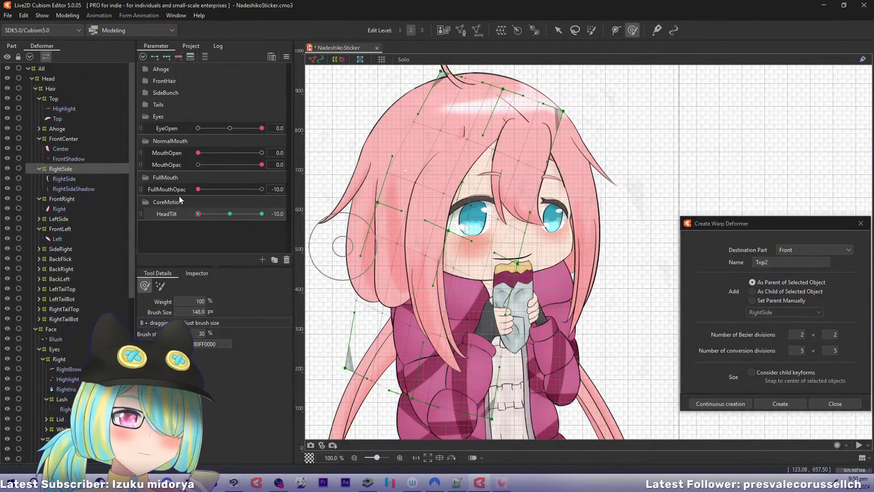
pyautogui.moveTo(200, 215)
pyautogui.mouseDown()
pyautogui.moveTo(218, 214)
pyautogui.moveTo(185, 217)
pyautogui.mouseUp()
pyautogui.moveTo(181, 214)
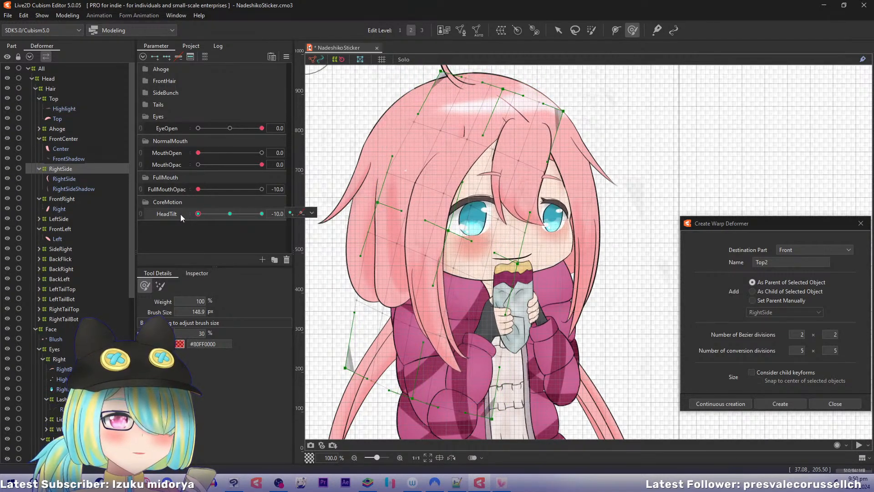
# Isolate the LeftSide deformer and its LeftSide and LeftSideShadow meshes in Solo view, ready for point editing.
pyautogui.click(60, 218)
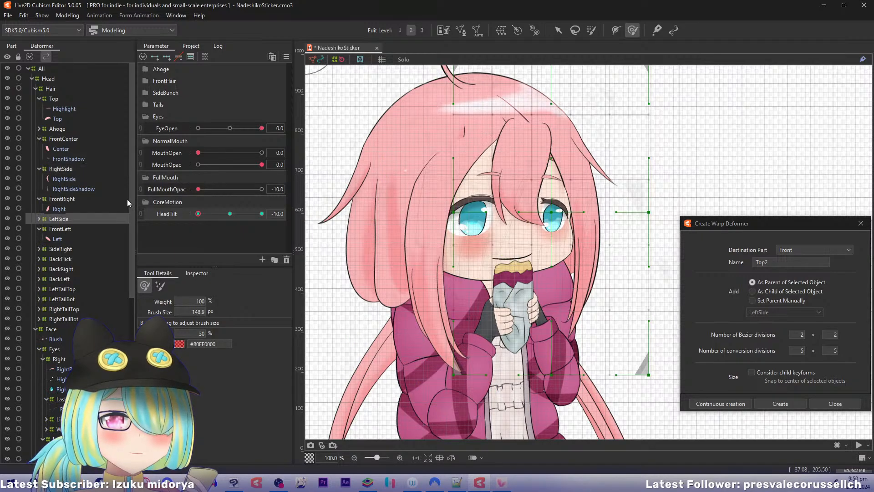
pyautogui.moveTo(352, 200); pyautogui.dragTo(321, 206)
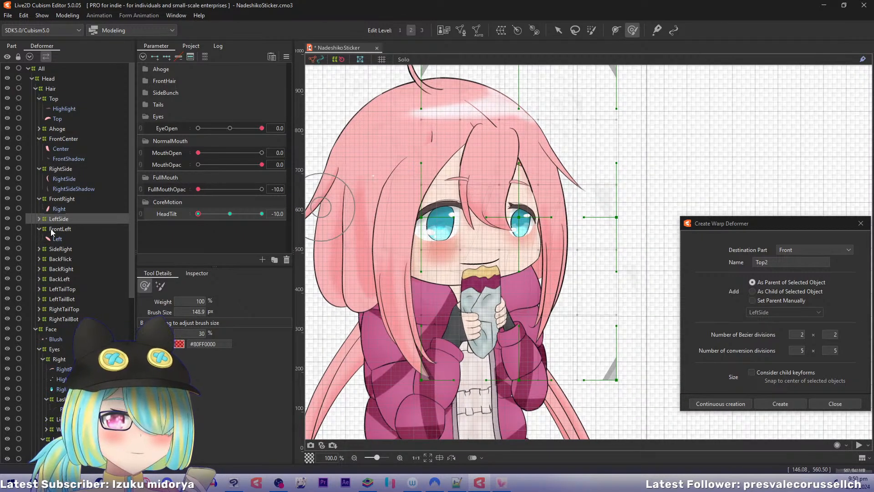
pyautogui.click(39, 219)
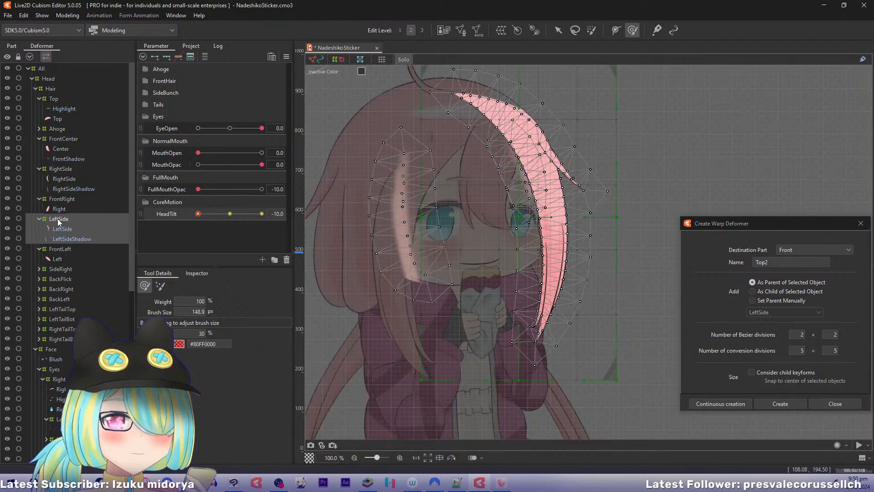
pyautogui.moveTo(404, 190); pyautogui.dragTo(351, 195)
pyautogui.press('v')
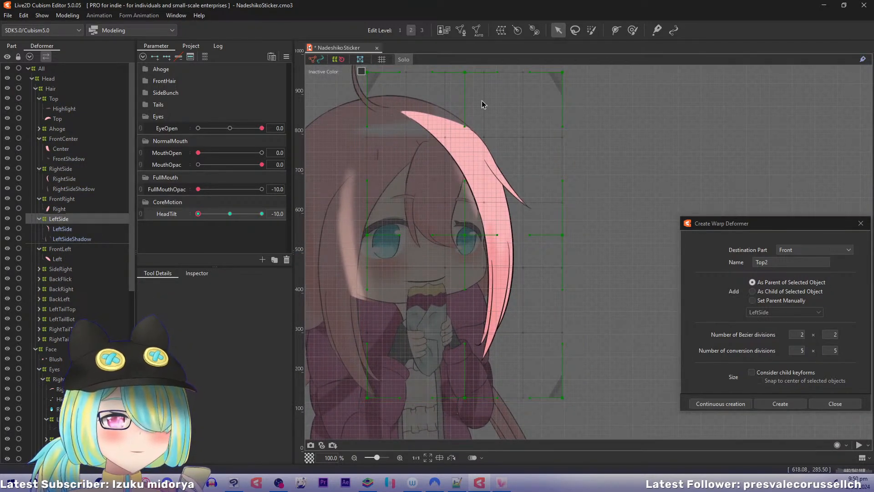
# Slant the LeftSide deformer's top edge downward and shift its inner and centre middle points toward the lock at HeadTilt -10.
pyautogui.moveTo(372, 74); pyautogui.dragTo(399, 97)
pyautogui.moveTo(467, 77); pyautogui.dragTo(481, 123)
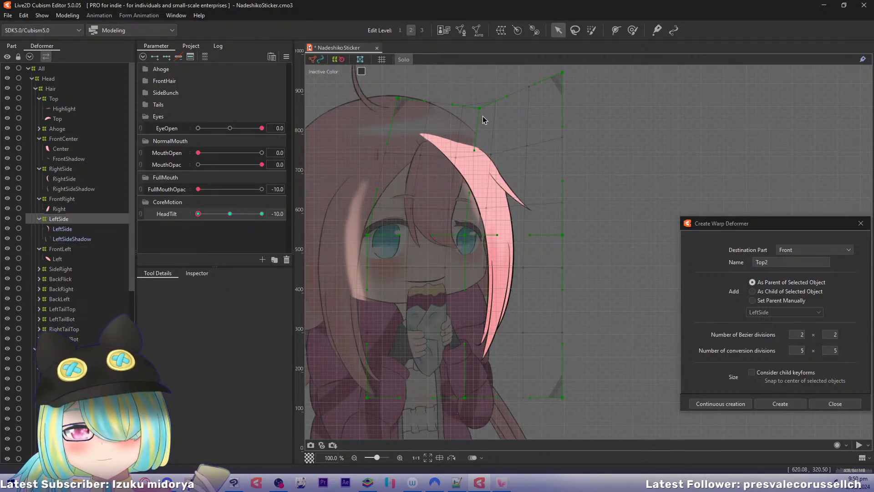
pyautogui.moveTo(567, 77); pyautogui.dragTo(569, 122)
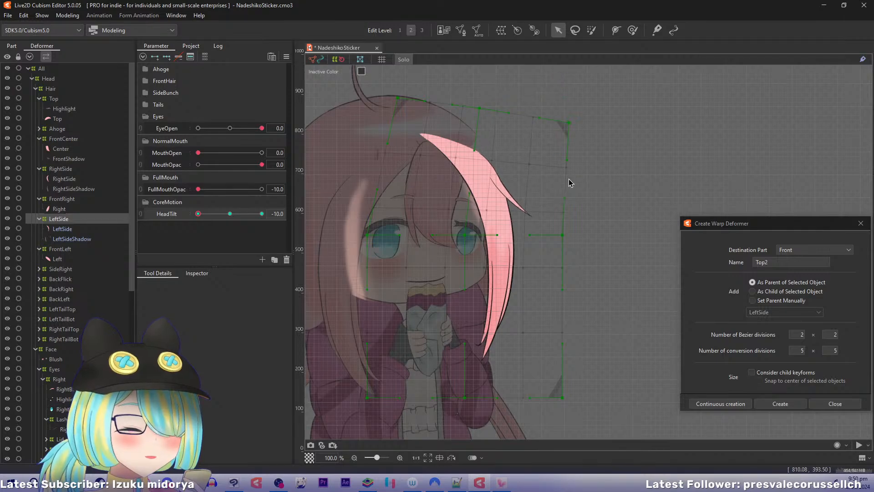
pyautogui.moveTo(465, 236); pyautogui.dragTo(475, 254)
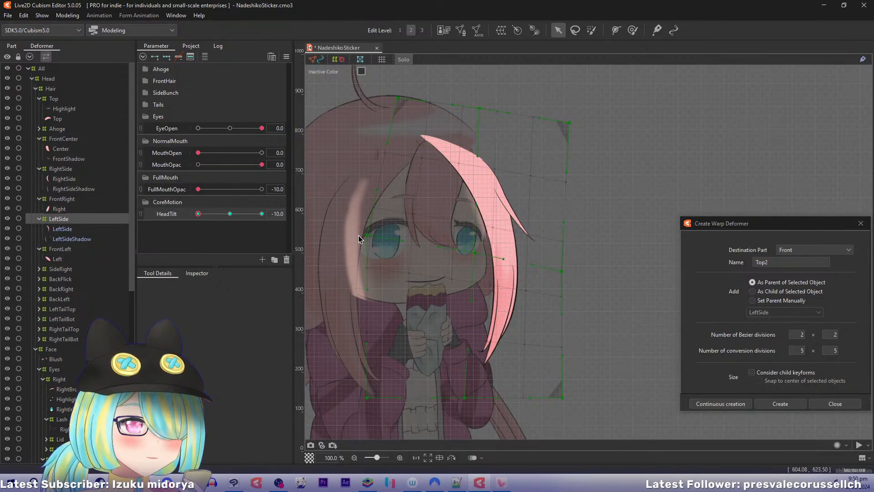
pyautogui.moveTo(368, 237); pyautogui.dragTo(388, 249)
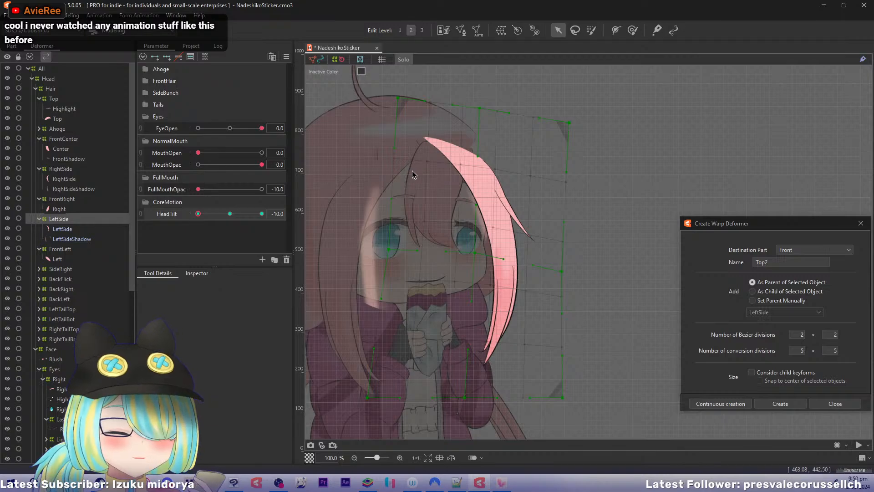
# Delete the stray mesh section on the opposite side of the face from the LeftSideShadow mesh and apply the mesh edit.
pyautogui.press('Right')
pyautogui.click(392, 152)
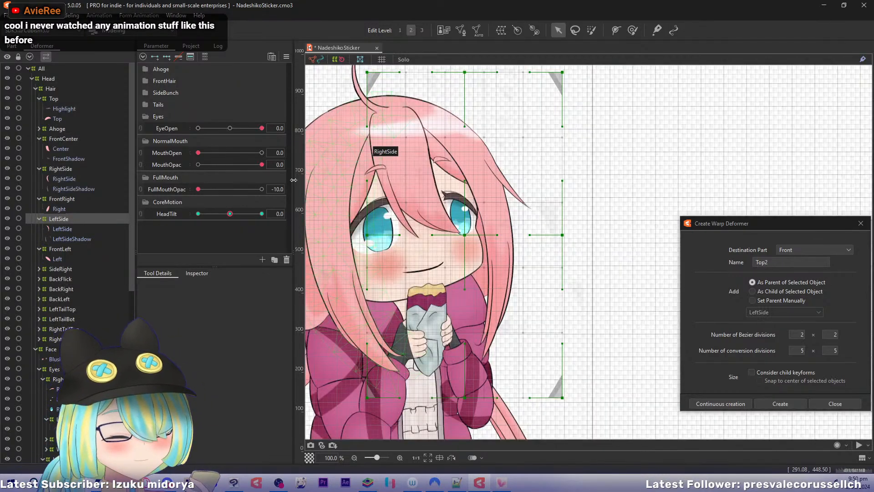
pyautogui.click(49, 231)
pyautogui.click(70, 242)
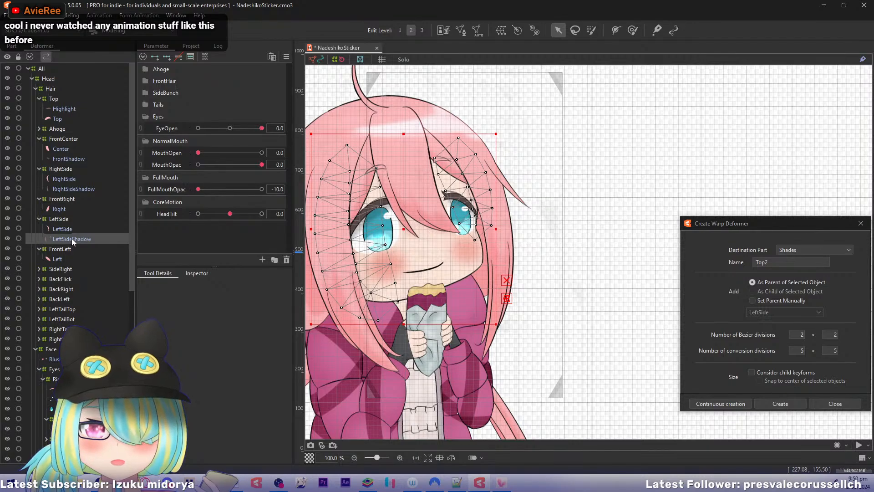
pyautogui.hotkey('ctrl', 'e')
pyautogui.moveTo(365, 185); pyautogui.dragTo(458, 183)
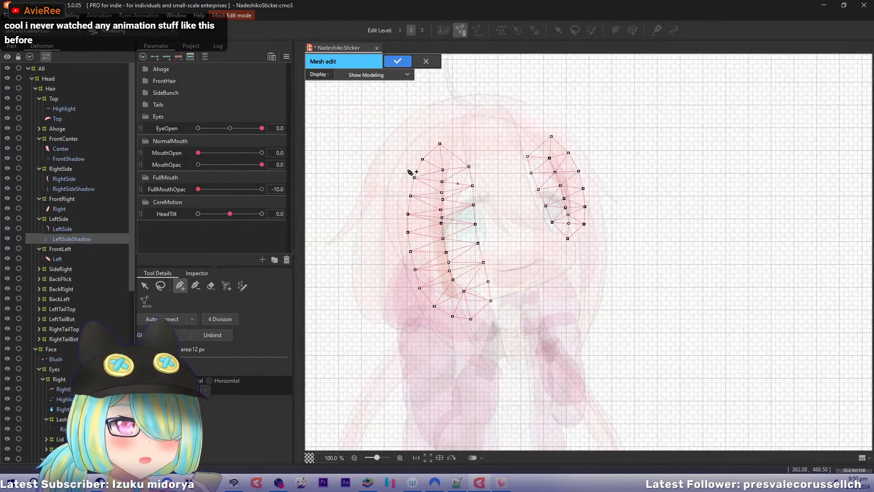
pyautogui.click(160, 286)
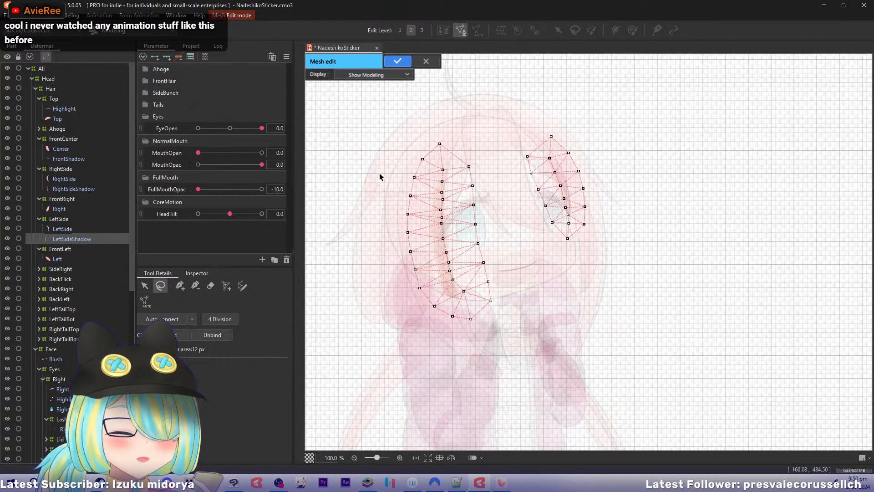
pyautogui.moveTo(392, 126)
pyautogui.mouseDown()
pyautogui.moveTo(401, 381)
pyautogui.moveTo(522, 330)
pyautogui.moveTo(493, 160)
pyautogui.moveTo(398, 104)
pyautogui.moveTo(391, 125)
pyautogui.mouseUp()
pyautogui.press('Delete')
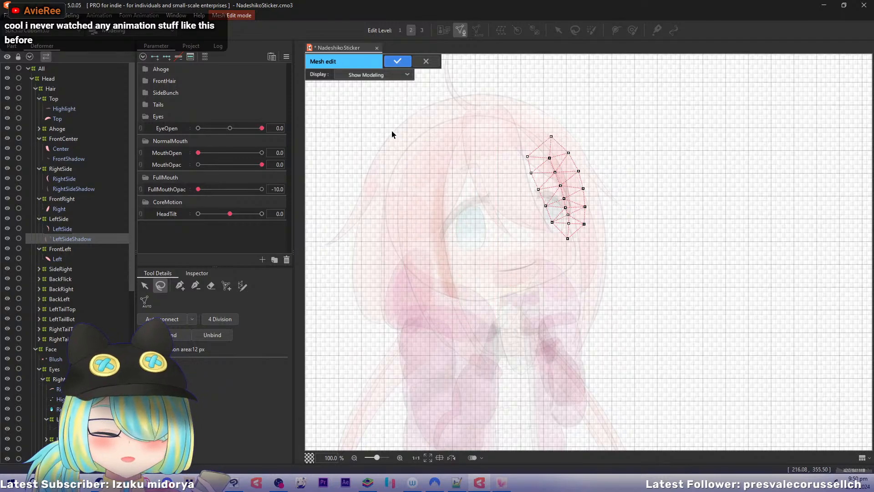
pyautogui.click(398, 62)
# Set HeadTilt back to -10 and isolate the LeftSide deformer in Solo view again.
pyautogui.moveTo(474, 151); pyautogui.dragTo(429, 169)
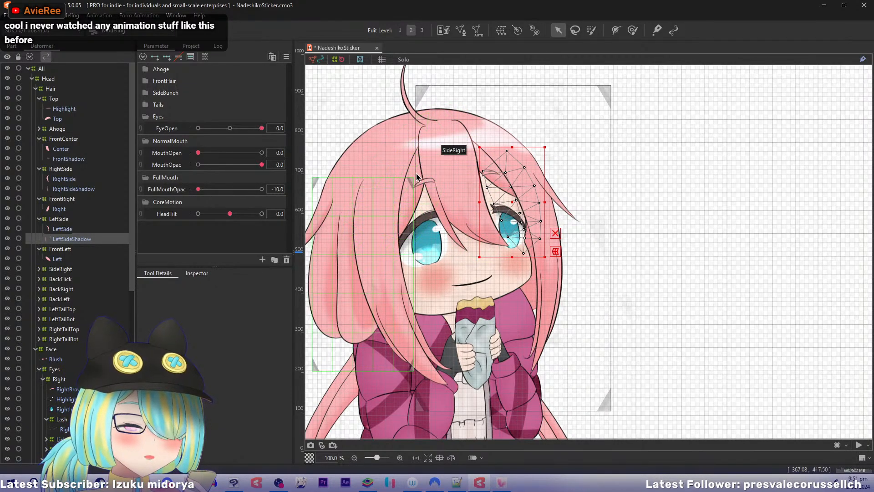
pyautogui.moveTo(416, 173); pyautogui.dragTo(408, 174)
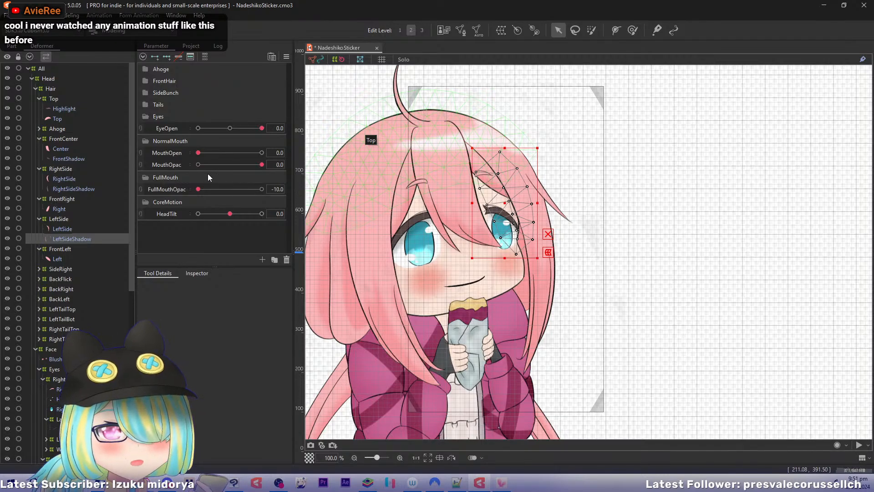
pyautogui.click(252, 166)
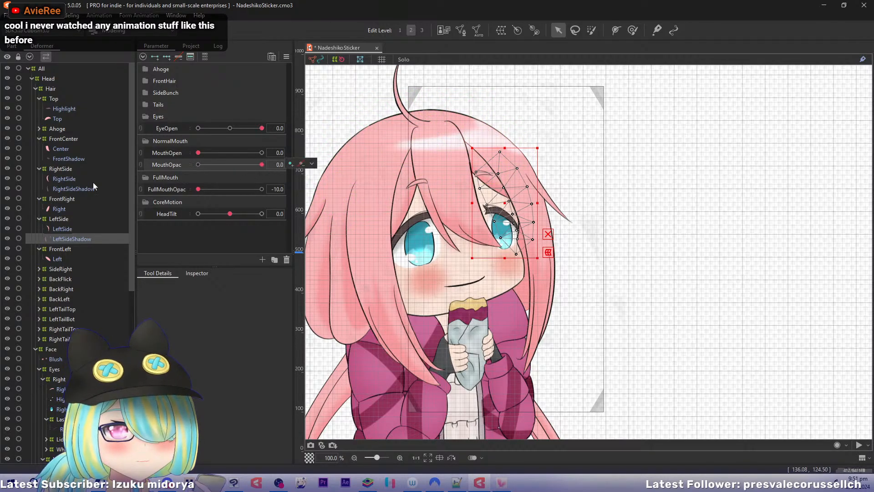
pyautogui.moveTo(226, 214); pyautogui.dragTo(162, 214)
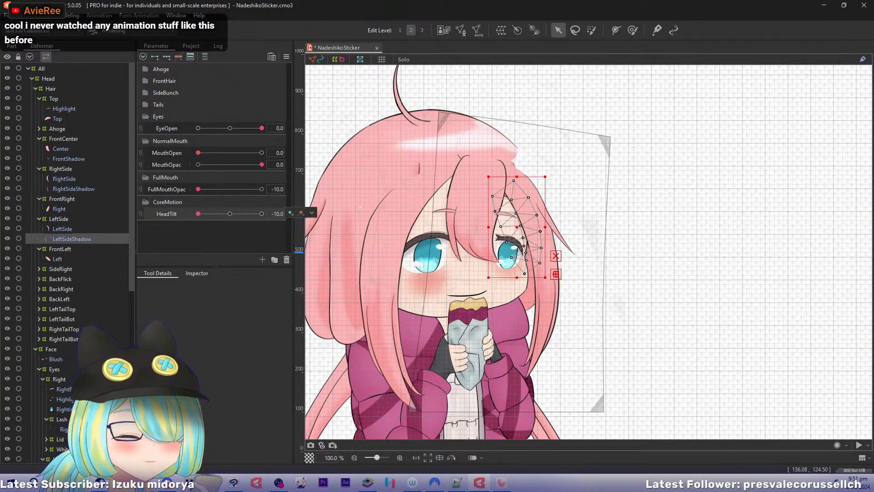
pyautogui.click(62, 219)
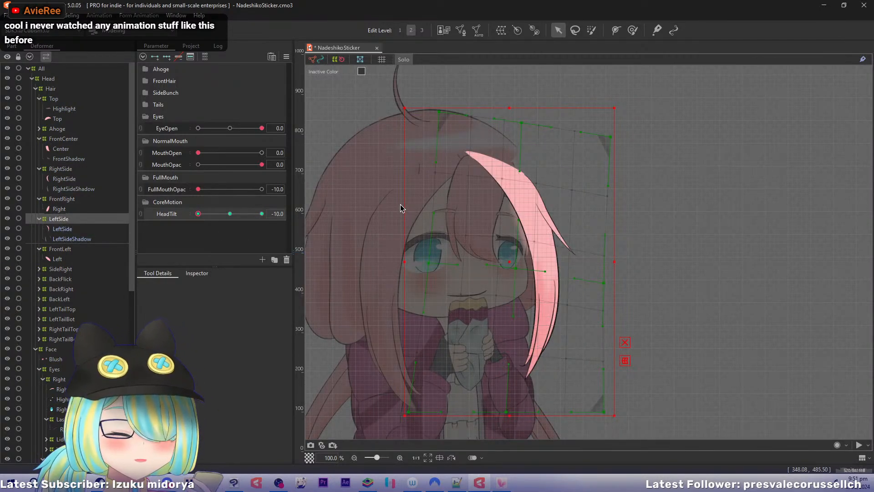
pyautogui.moveTo(400, 208); pyautogui.dragTo(375, 191)
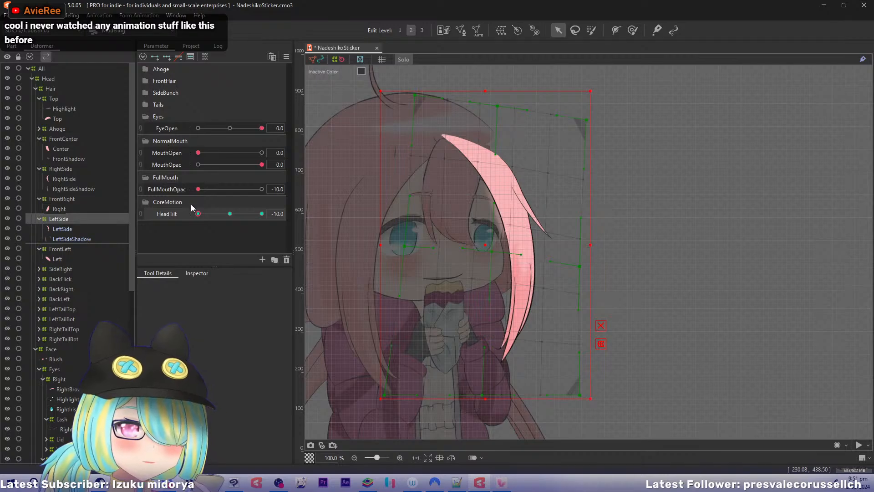
pyautogui.moveTo(199, 213); pyautogui.dragTo(149, 184)
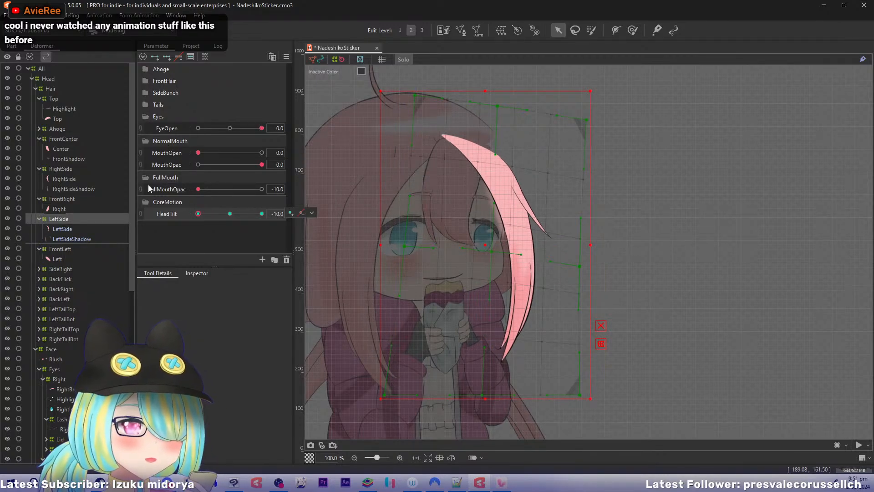
# Move the LeftSide deformer's top points toward the outer side and down, its bottom middle point inward and its outer middle point down.
pyautogui.click(416, 97)
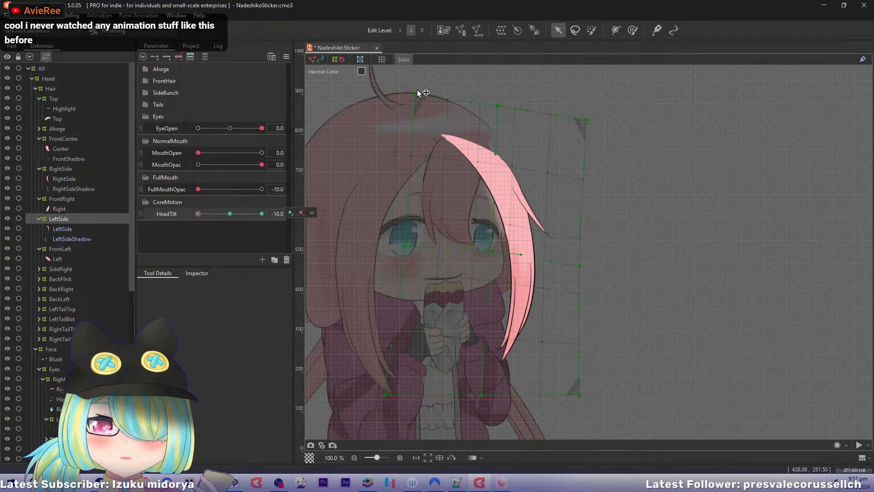
pyautogui.moveTo(417, 97); pyautogui.dragTo(439, 119)
pyautogui.moveTo(501, 111); pyautogui.dragTo(508, 118)
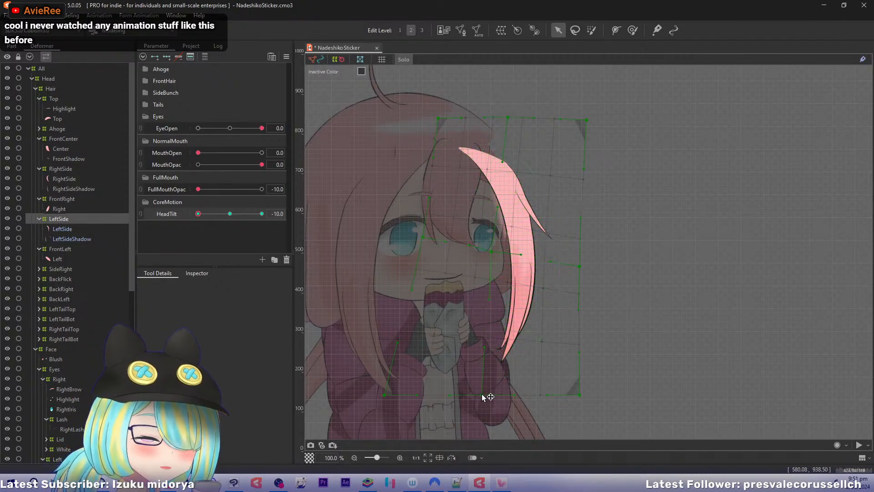
pyautogui.moveTo(482, 394); pyautogui.dragTo(469, 394)
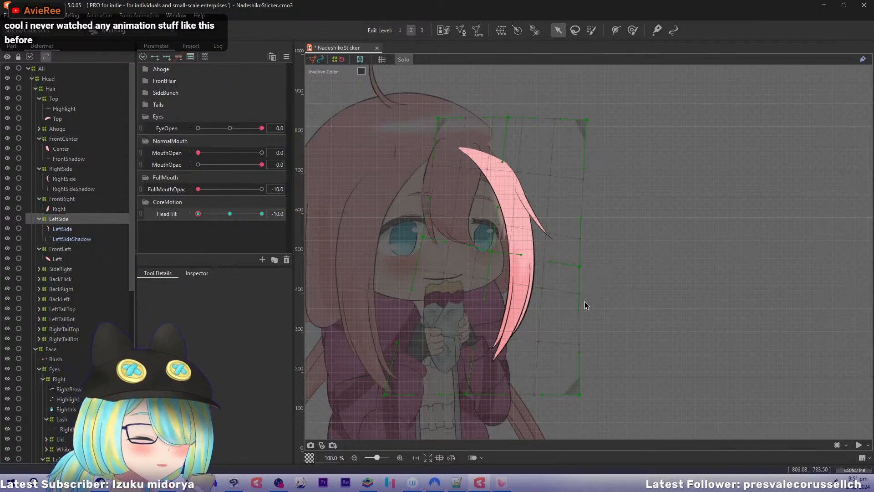
pyautogui.moveTo(579, 266); pyautogui.dragTo(578, 288)
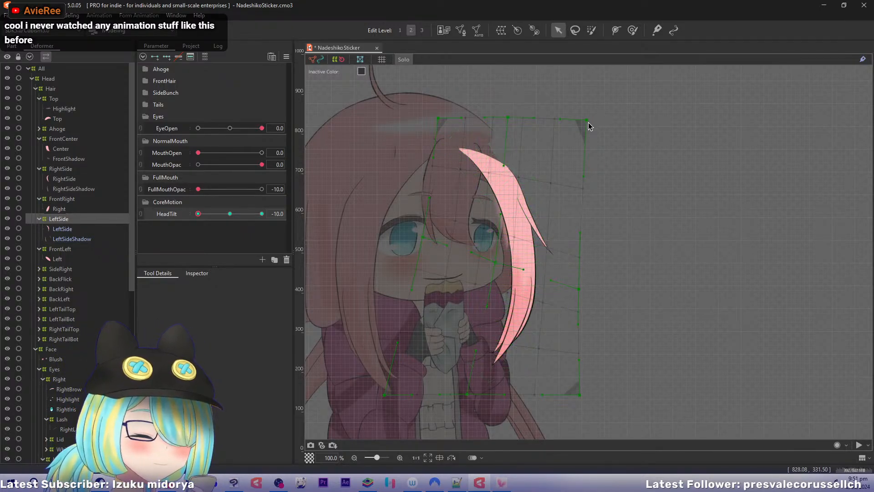
pyautogui.moveTo(588, 121); pyautogui.dragTo(598, 151)
pyautogui.moveTo(508, 118); pyautogui.dragTo(515, 119)
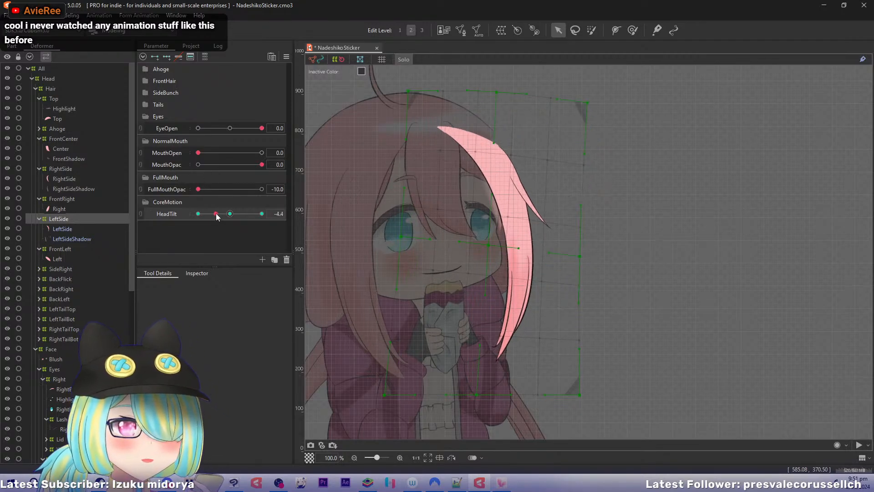
# Pull the LeftSide deformer's centre point inward and extend its bottom middle and outer corner points downward, checking the motion near HeadTilt -10.
pyautogui.moveTo(496, 266); pyautogui.dragTo(485, 267)
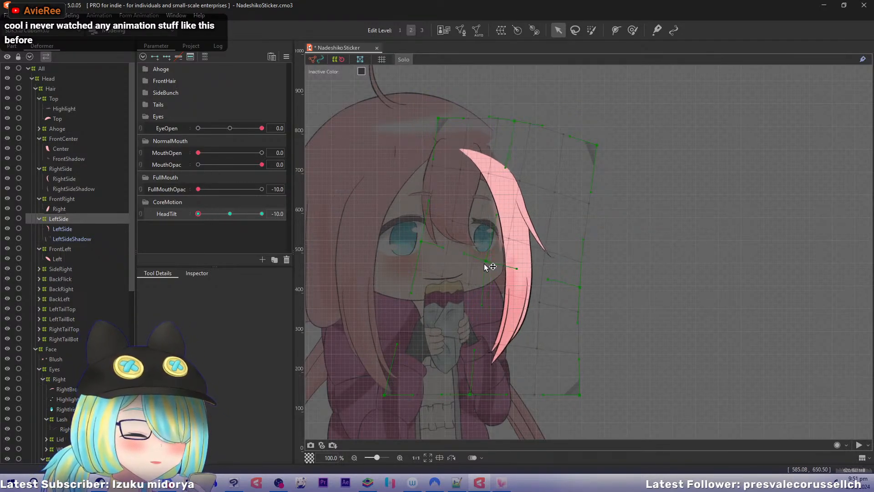
pyautogui.moveTo(470, 396); pyautogui.dragTo(471, 419)
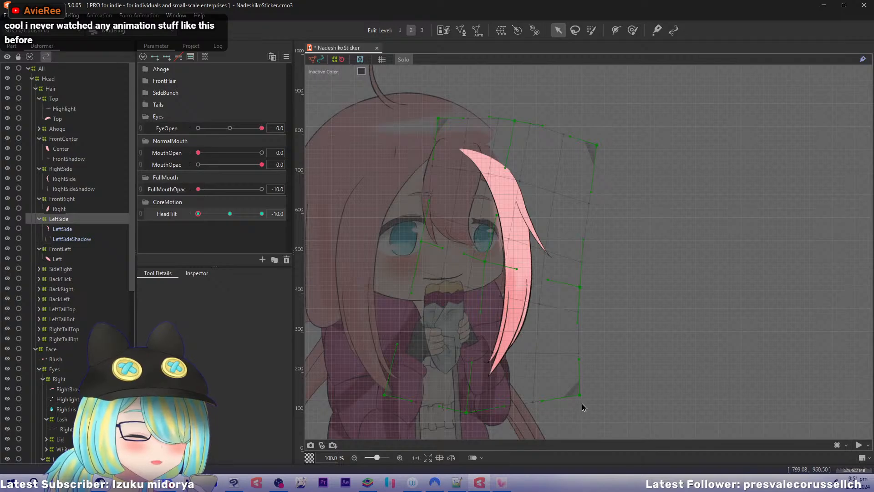
pyautogui.moveTo(581, 397); pyautogui.dragTo(583, 406)
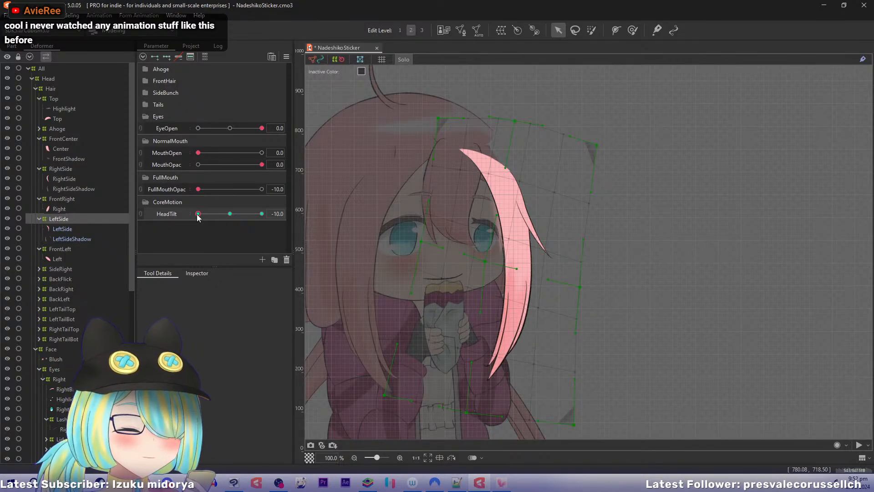
pyautogui.moveTo(198, 214)
pyautogui.mouseDown()
pyautogui.moveTo(230, 213)
pyautogui.moveTo(198, 214)
pyautogui.mouseUp()
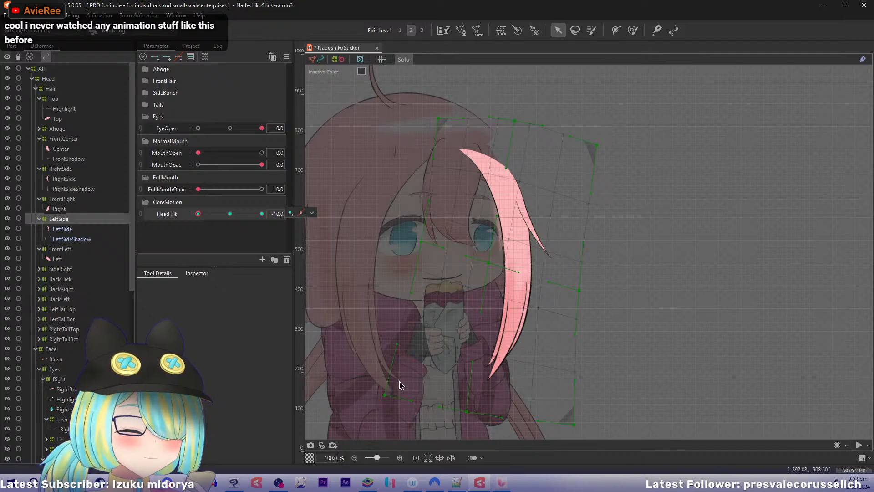
# Nudge the LeftSide deformer's centre and inner middle points and shift its top edge slightly outward and down at HeadTilt -10.
pyautogui.moveTo(492, 266); pyautogui.dragTo(494, 272)
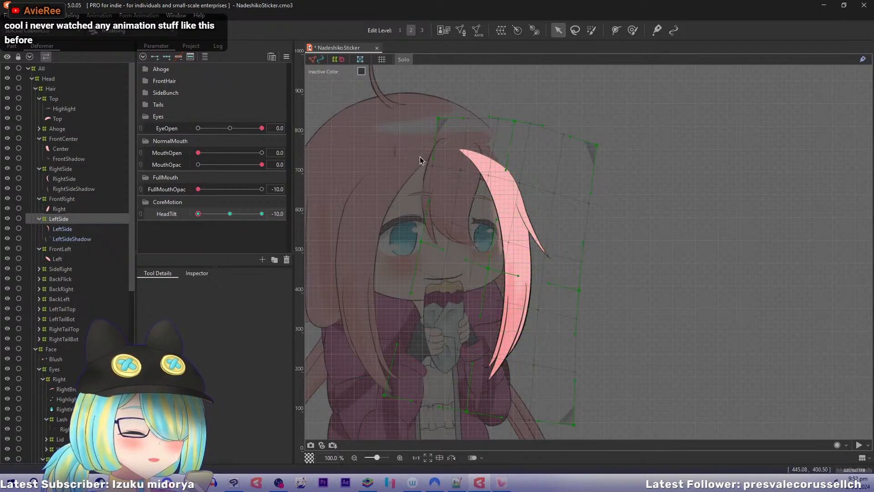
pyautogui.moveTo(423, 242); pyautogui.dragTo(434, 245)
pyautogui.moveTo(438, 119); pyautogui.dragTo(444, 119)
pyautogui.moveTo(508, 120); pyautogui.dragTo(519, 127)
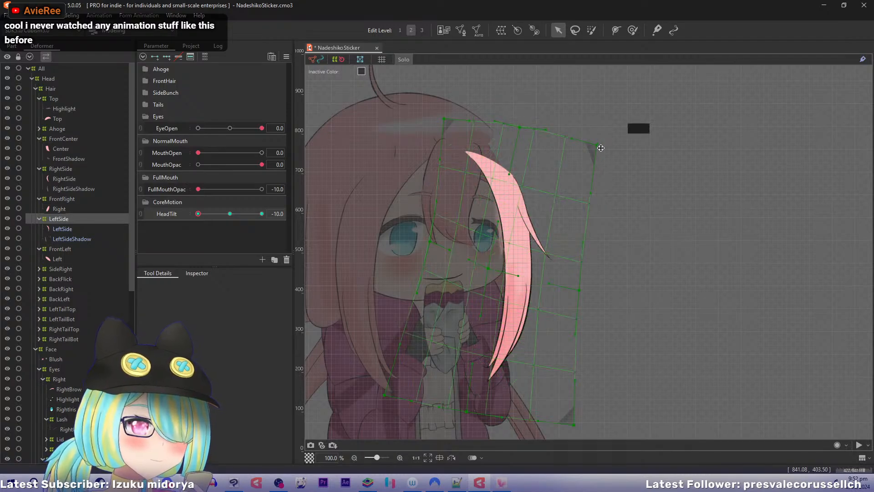
pyautogui.moveTo(597, 145); pyautogui.dragTo(600, 152)
pyautogui.moveTo(522, 130); pyautogui.dragTo(531, 134)
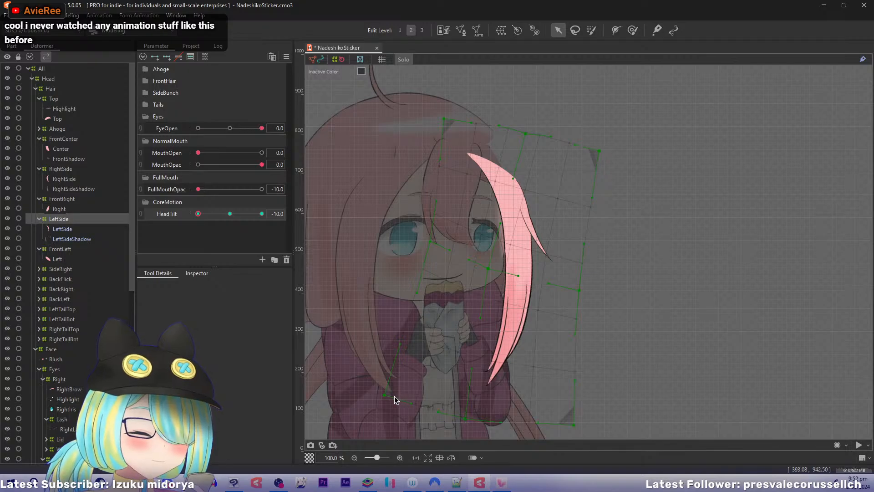
# Fine-tune the LeftSide deformer's bottom inner corner and lower its middle row of points slightly at HeadTilt -10.
pyautogui.moveTo(385, 395); pyautogui.dragTo(383, 399)
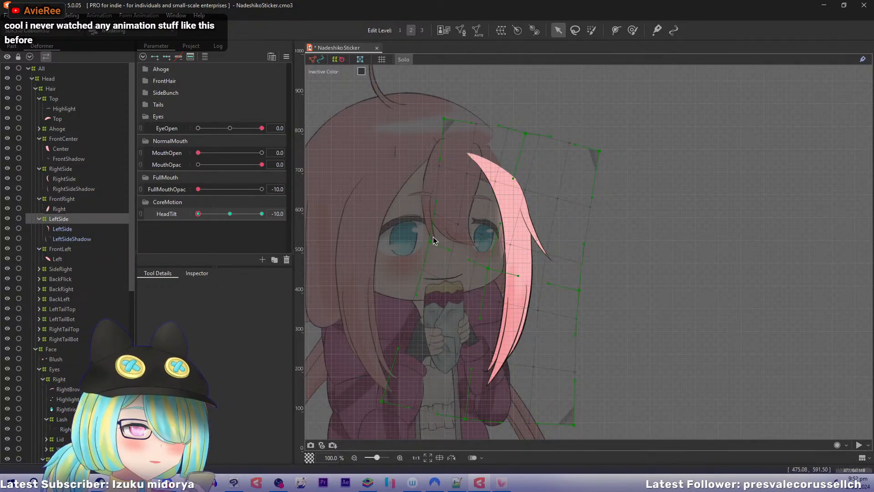
pyautogui.moveTo(438, 241); pyautogui.dragTo(453, 236)
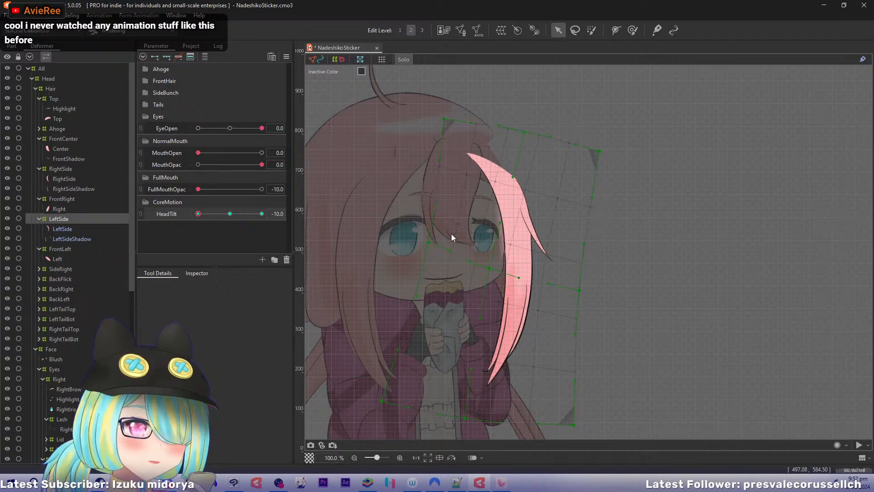
pyautogui.moveTo(491, 272)
pyautogui.mouseDown()
pyautogui.moveTo(501, 273)
pyautogui.moveTo(490, 272)
pyautogui.mouseUp()
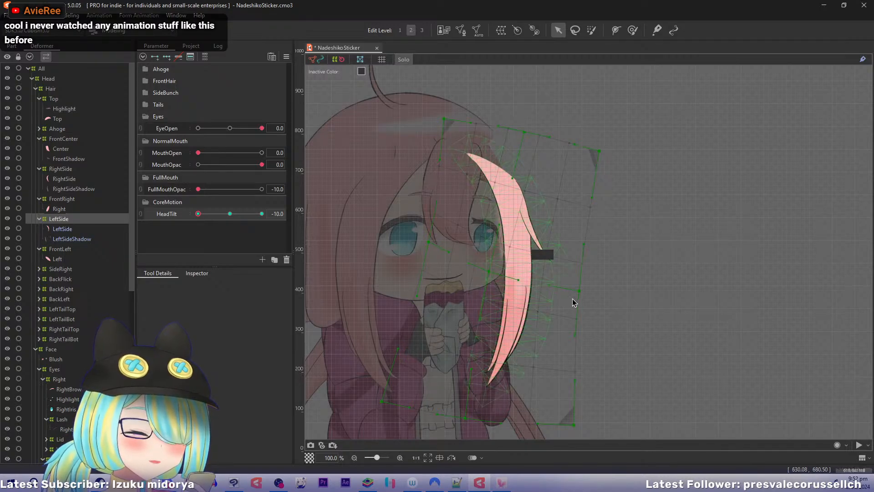
pyautogui.moveTo(583, 291); pyautogui.dragTo(582, 297)
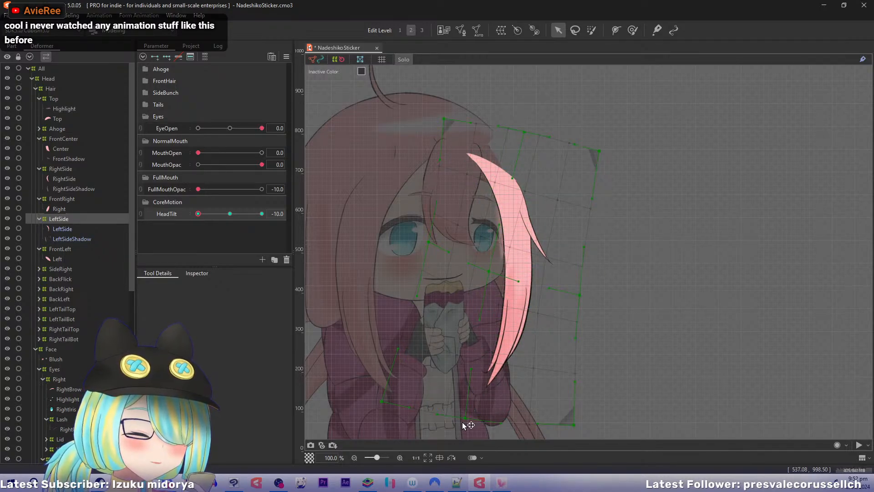
# Adjust the LeftSide deformer's bottom edge downward and pull its outer bottom corner inward at HeadTilt -10.
pyautogui.moveTo(463, 423); pyautogui.dragTo(464, 424)
pyautogui.moveTo(574, 426); pyautogui.dragTo(571, 434)
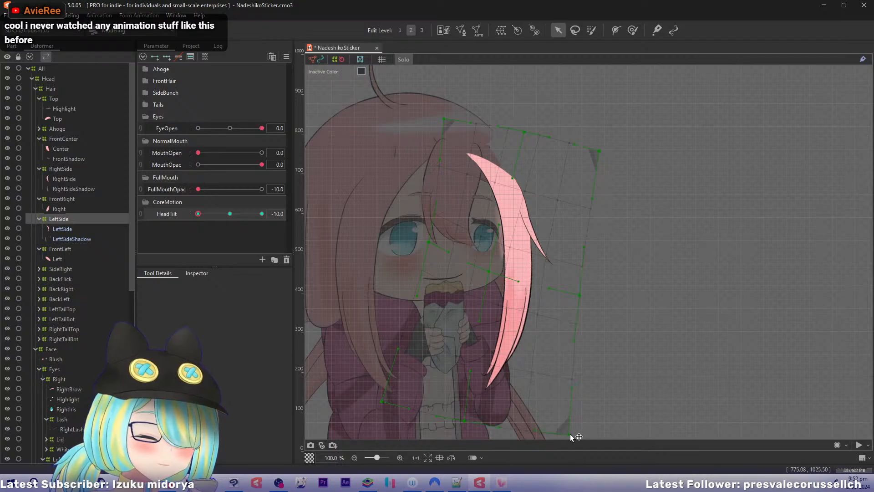
pyautogui.moveTo(198, 213)
pyautogui.mouseDown()
pyautogui.moveTo(222, 215)
pyautogui.moveTo(198, 214)
pyautogui.mouseUp()
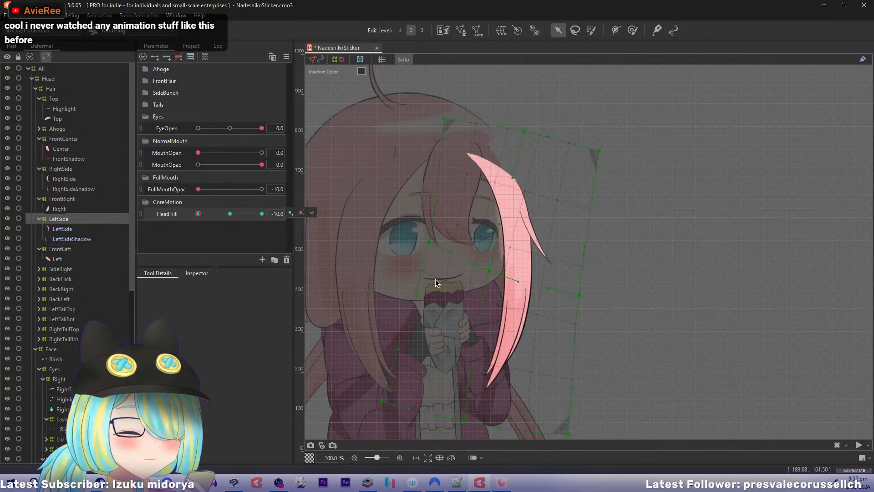
pyautogui.moveTo(568, 434); pyautogui.dragTo(549, 426)
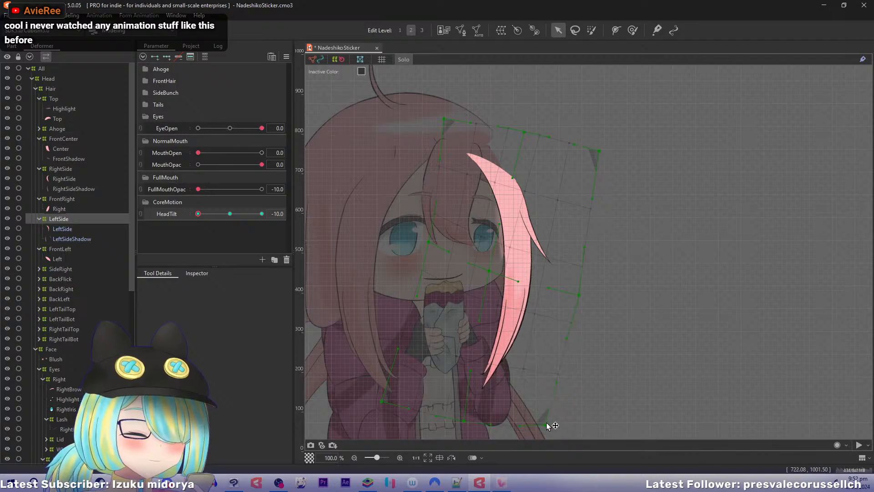
# Pull the LeftSide deformer's outer top corner and outer middle point inward and readjust the middle row's curve handle at HeadTilt -10.
pyautogui.moveTo(198, 213); pyautogui.dragTo(182, 231)
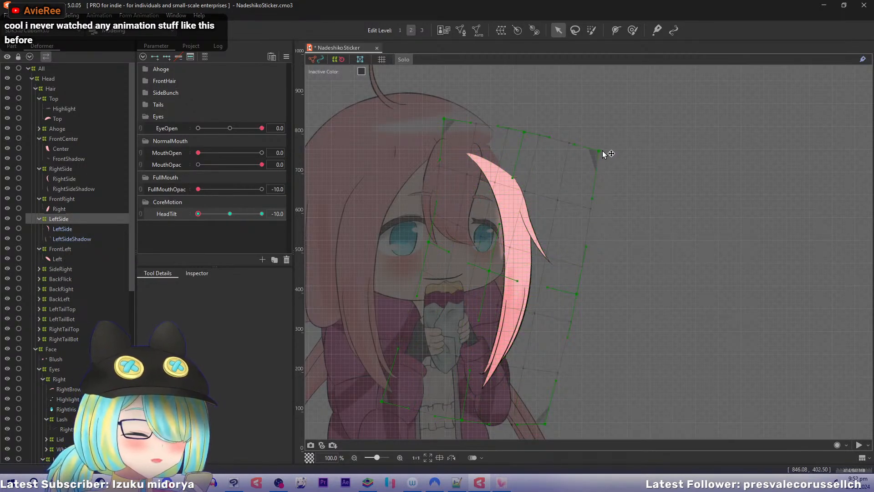
pyautogui.moveTo(599, 151); pyautogui.dragTo(581, 157)
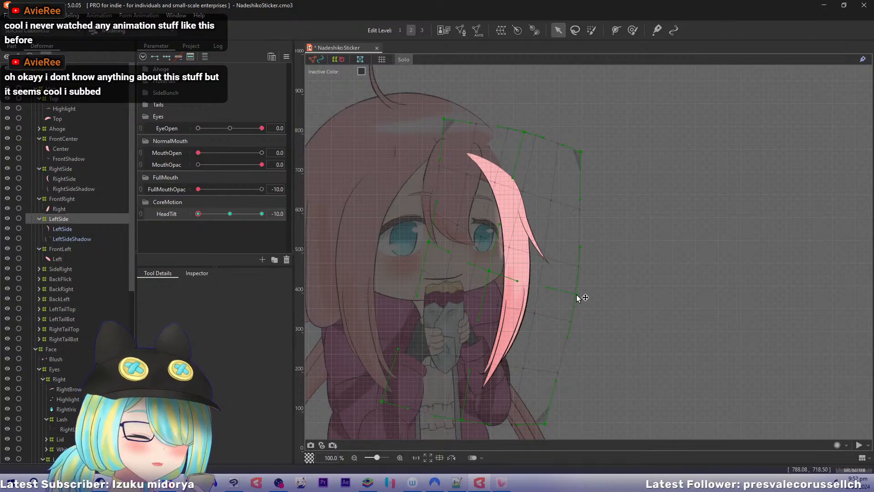
pyautogui.moveTo(577, 295); pyautogui.dragTo(572, 292)
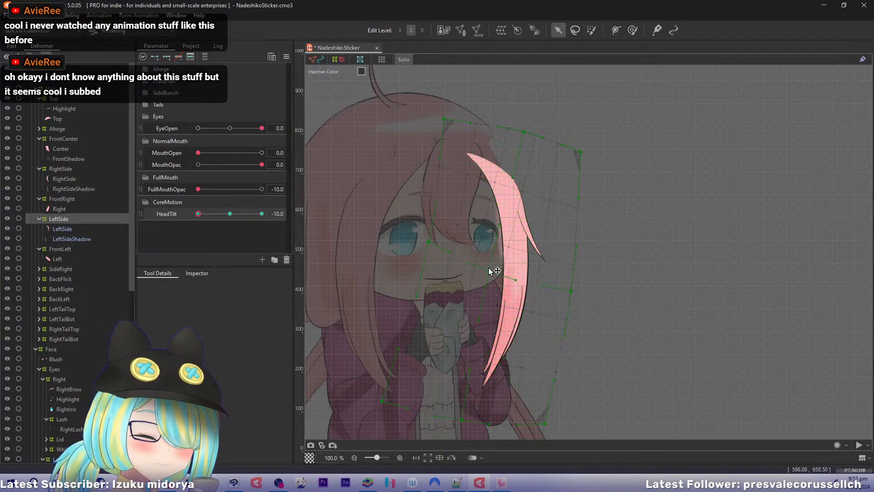
pyautogui.moveTo(519, 279); pyautogui.dragTo(522, 280)
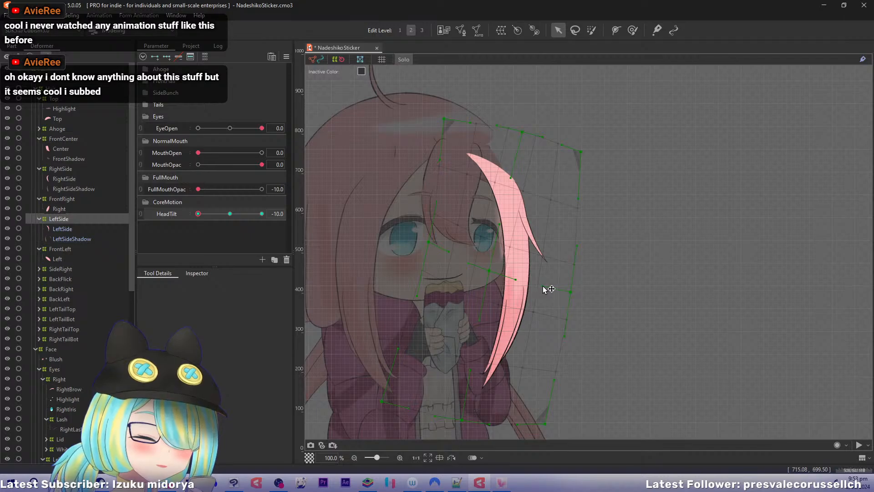
pyautogui.hotkey('ctrl', 'z')
pyautogui.moveTo(546, 287); pyautogui.dragTo(553, 287)
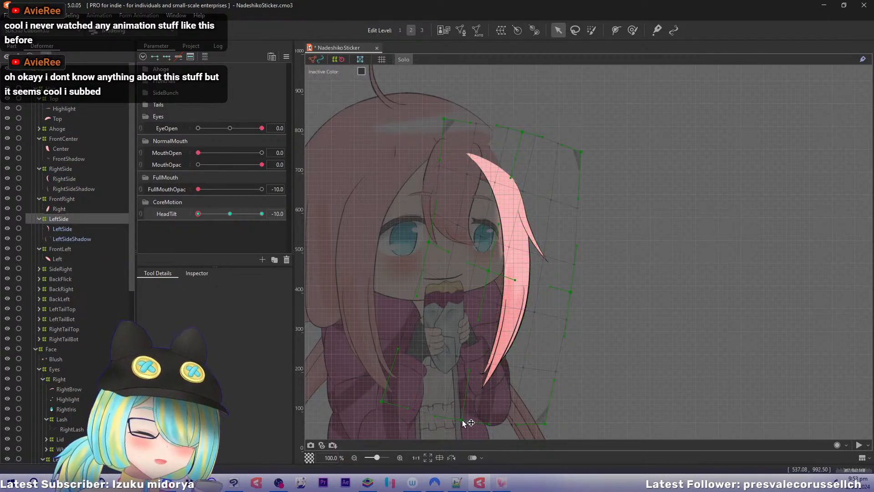
# Nudge the LeftSide deformer's bottom middle point and inner top corner, check the HeadTilt motion, and show the full character without Solo.
pyautogui.moveTo(460, 417); pyautogui.dragTo(459, 417)
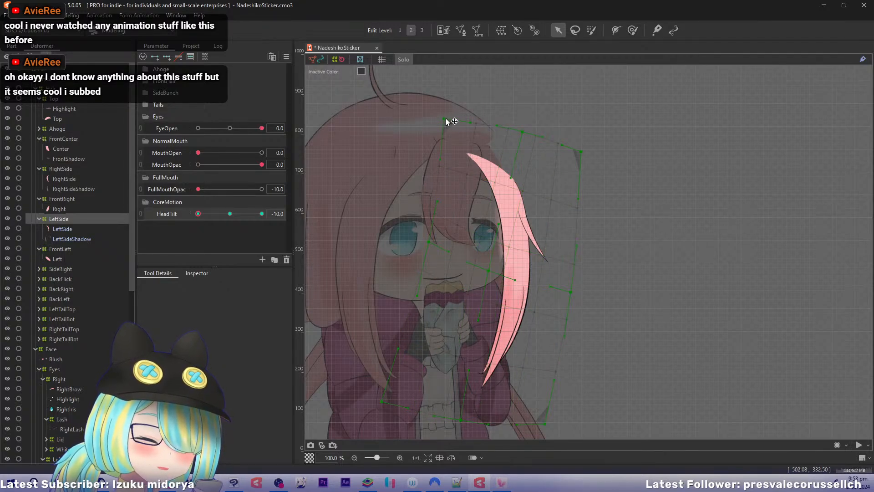
pyautogui.moveTo(447, 121); pyautogui.dragTo(450, 122)
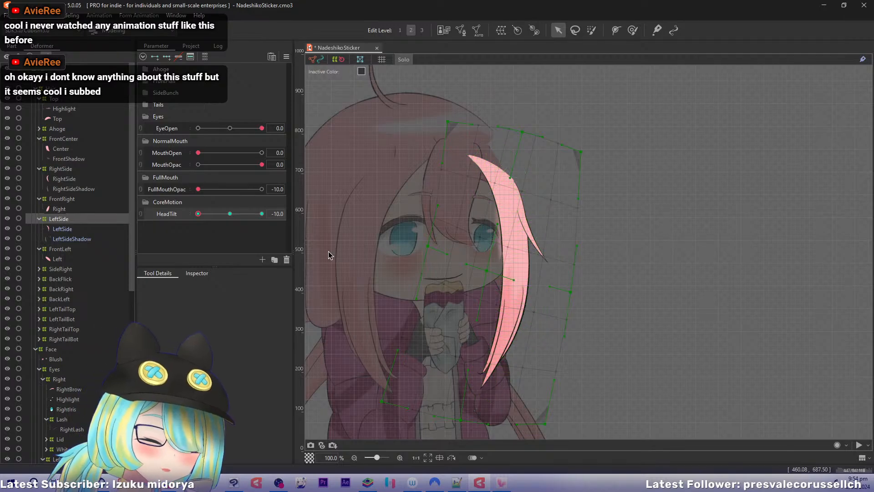
pyautogui.moveTo(198, 214)
pyautogui.mouseDown()
pyautogui.moveTo(210, 216)
pyautogui.moveTo(198, 213)
pyautogui.mouseUp()
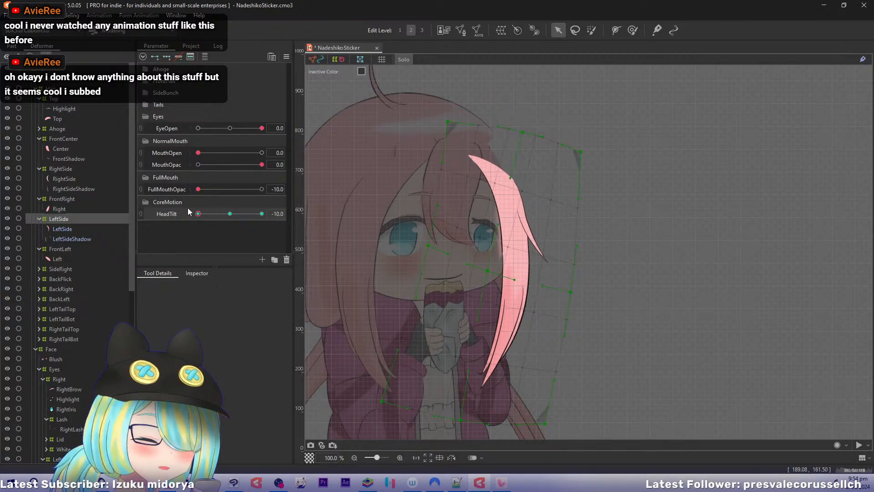
pyautogui.click(422, 148)
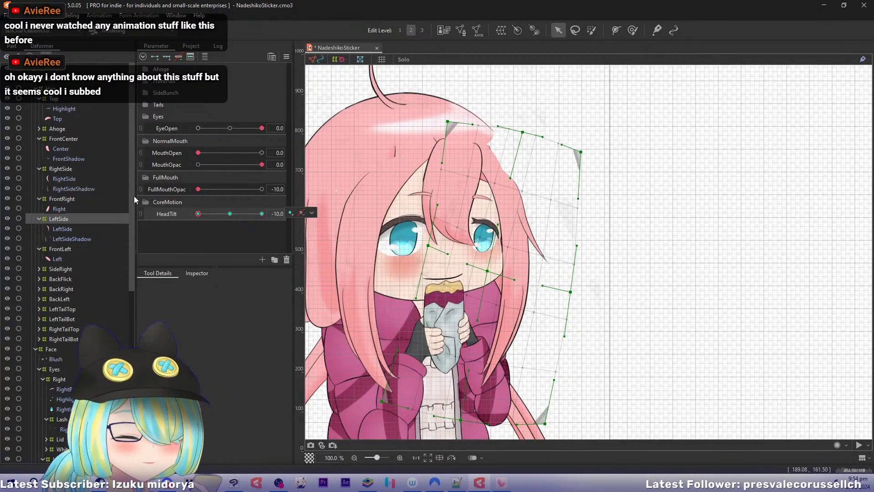
# Select the FrontRight deformer and slide its top row of points toward the face centre and slightly down at HeadTilt -10.
pyautogui.click(65, 140)
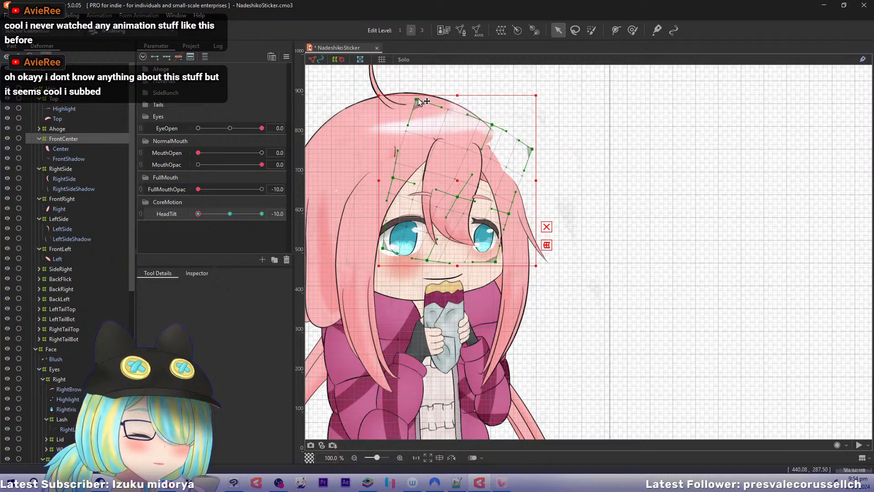
pyautogui.click(68, 199)
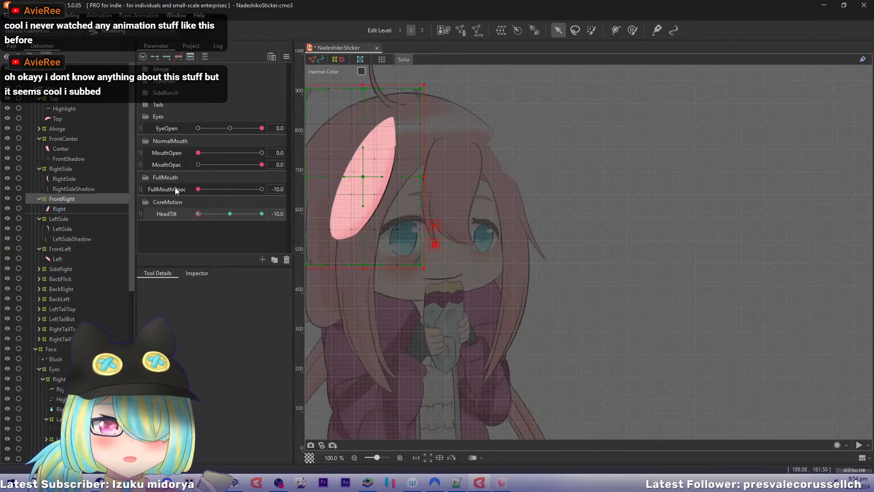
pyautogui.moveTo(376, 148); pyautogui.dragTo(403, 157)
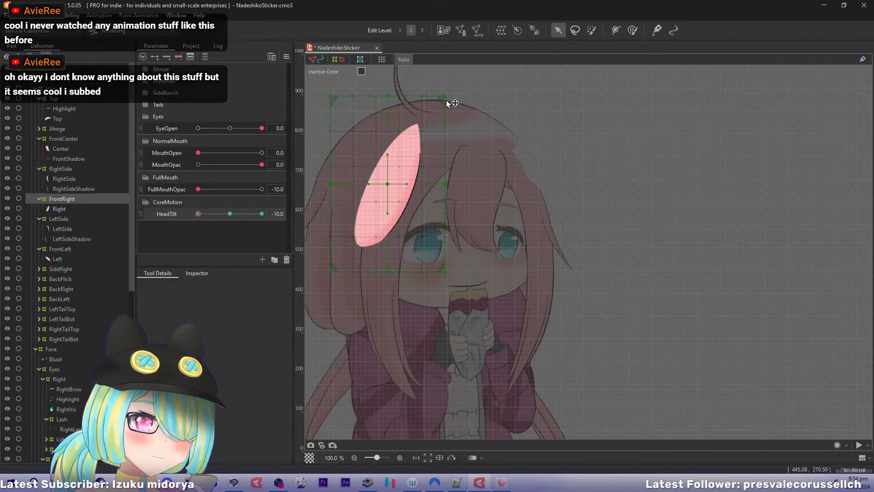
pyautogui.moveTo(445, 97); pyautogui.dragTo(478, 116)
pyautogui.moveTo(388, 97); pyautogui.dragTo(433, 117)
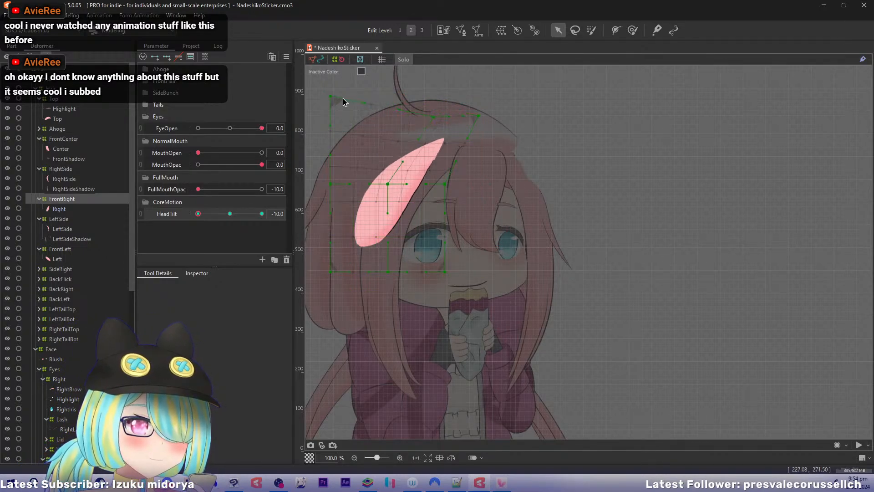
pyautogui.moveTo(331, 96); pyautogui.dragTo(373, 111)
# Shift the FrontRight deformer's middle row toward the face centre, lower its inner top corner, and check the HeadTilt motion.
pyautogui.moveTo(388, 184); pyautogui.dragTo(461, 207)
pyautogui.moveTo(331, 185); pyautogui.dragTo(378, 178)
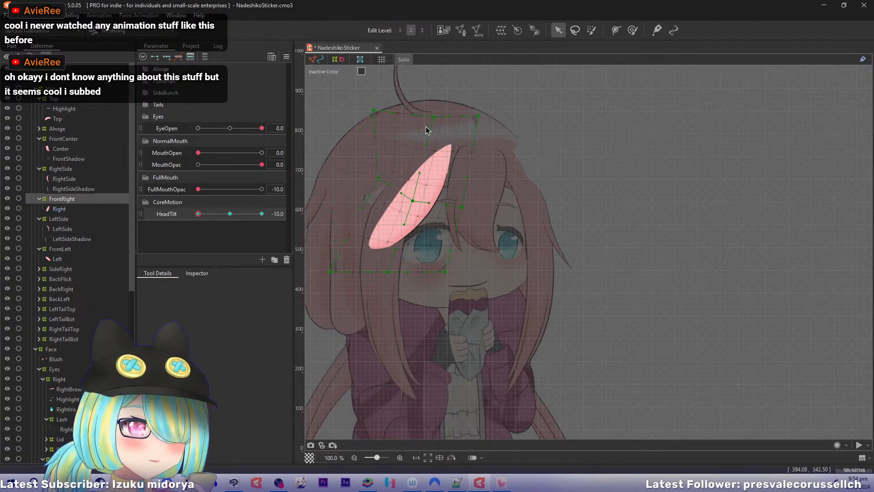
pyautogui.moveTo(480, 117); pyautogui.dragTo(480, 136)
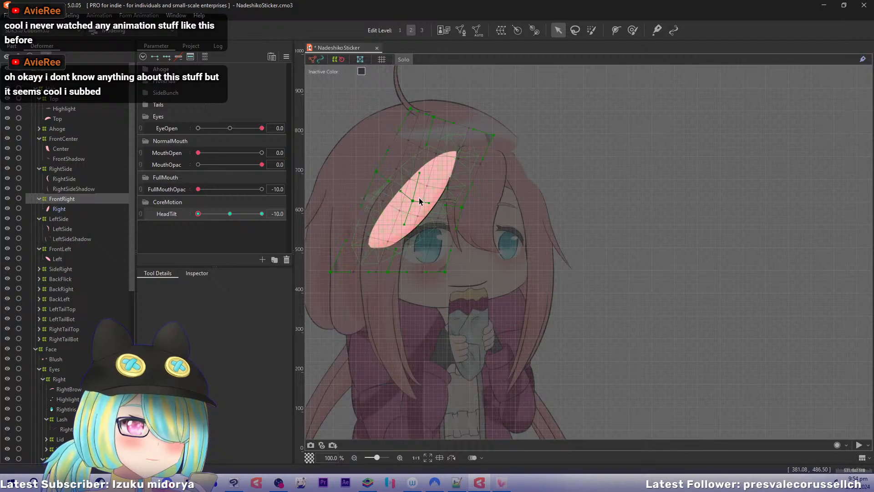
pyautogui.moveTo(415, 199); pyautogui.dragTo(414, 193)
pyautogui.click(198, 214)
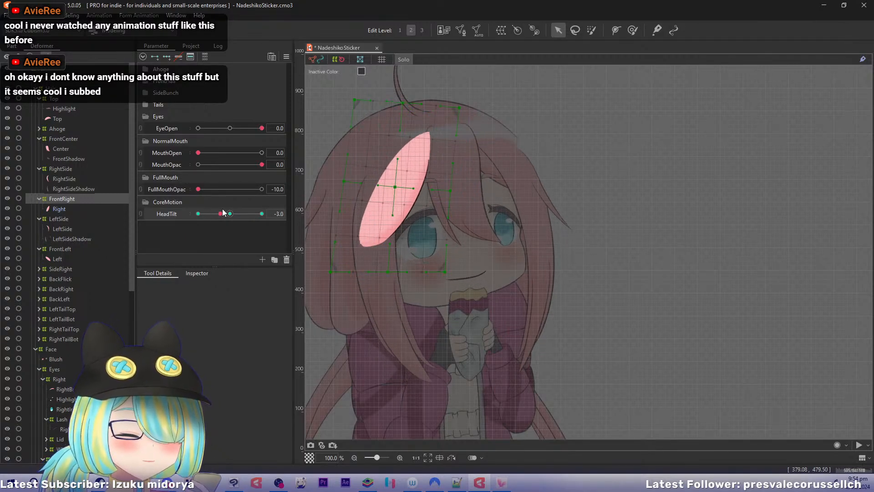
# Fine-tune the FrontRight deformer's centre, raise its outer bottom corner and lower its inner middle and inner bottom points at HeadTilt -10.
pyautogui.moveTo(413, 196); pyautogui.dragTo(416, 199)
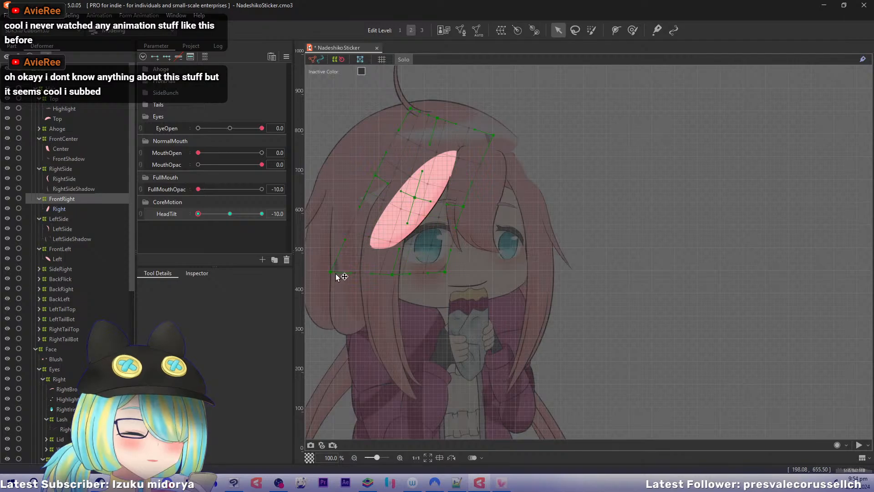
pyautogui.moveTo(340, 272); pyautogui.dragTo(342, 268)
pyautogui.moveTo(463, 207); pyautogui.dragTo(464, 215)
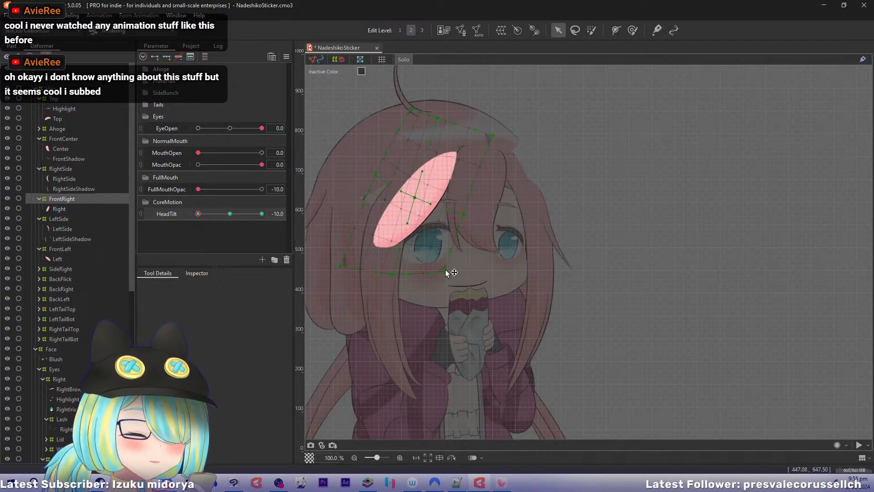
pyautogui.moveTo(198, 212); pyautogui.dragTo(173, 212)
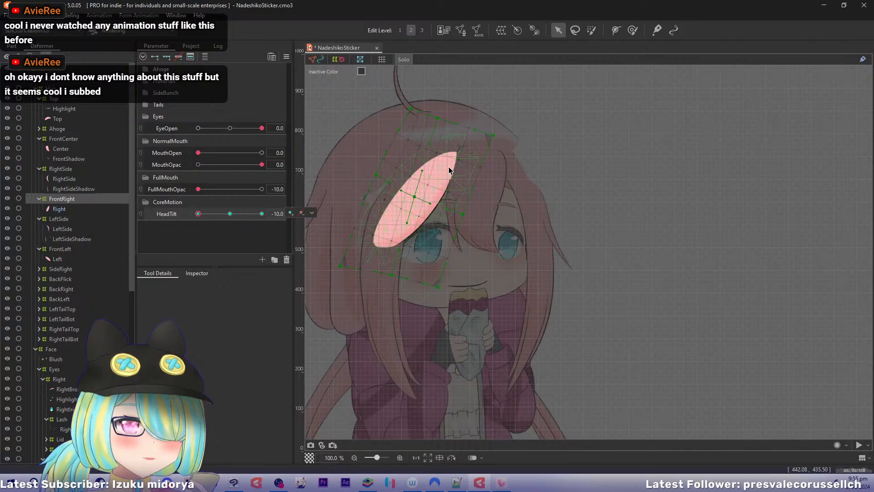
# Extend the FrontRight deformer's top middle, inner top corner and centre points further toward the face centre at HeadTilt -10.
pyautogui.moveTo(438, 118); pyautogui.dragTo(449, 119)
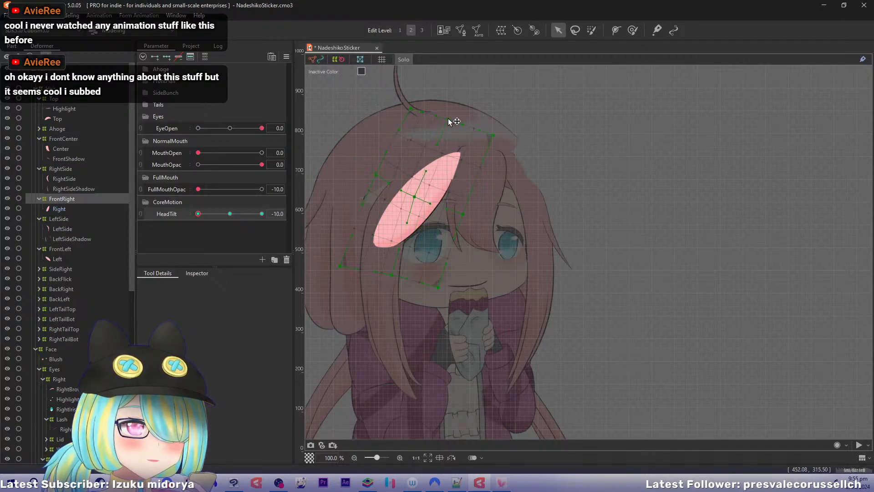
pyautogui.moveTo(503, 139); pyautogui.dragTo(515, 141)
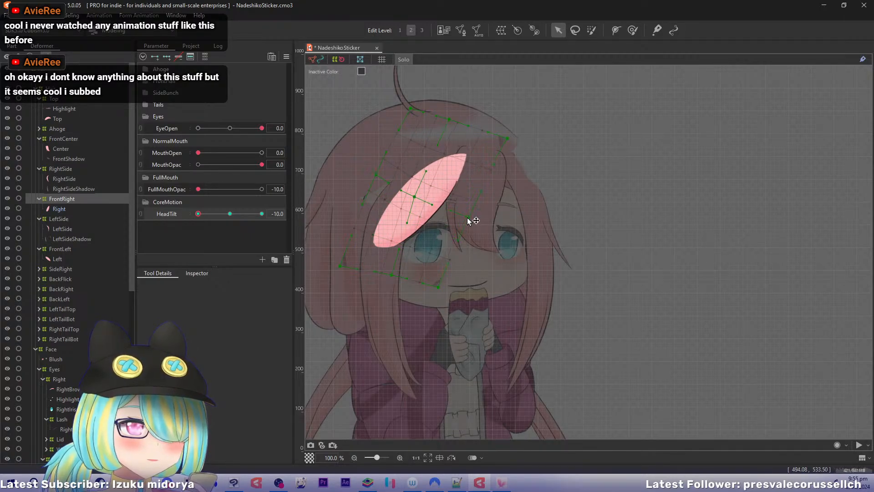
pyautogui.moveTo(416, 199); pyautogui.dragTo(424, 198)
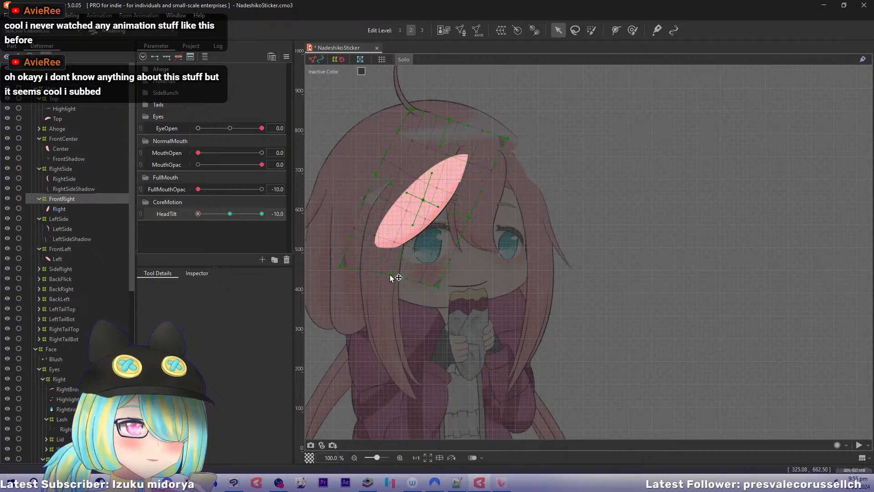
# Pull the FrontRight deformer's bottom middle and inner bottom corner points outward, readjust its centre, and check the HeadTilt motion.
pyautogui.moveTo(391, 277); pyautogui.dragTo(384, 273)
pyautogui.moveTo(420, 201); pyautogui.dragTo(419, 204)
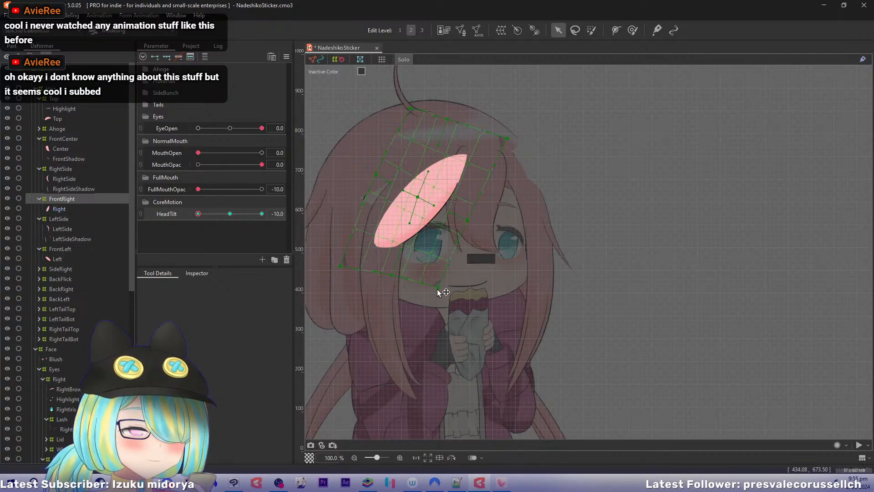
pyautogui.moveTo(438, 288); pyautogui.dragTo(386, 270)
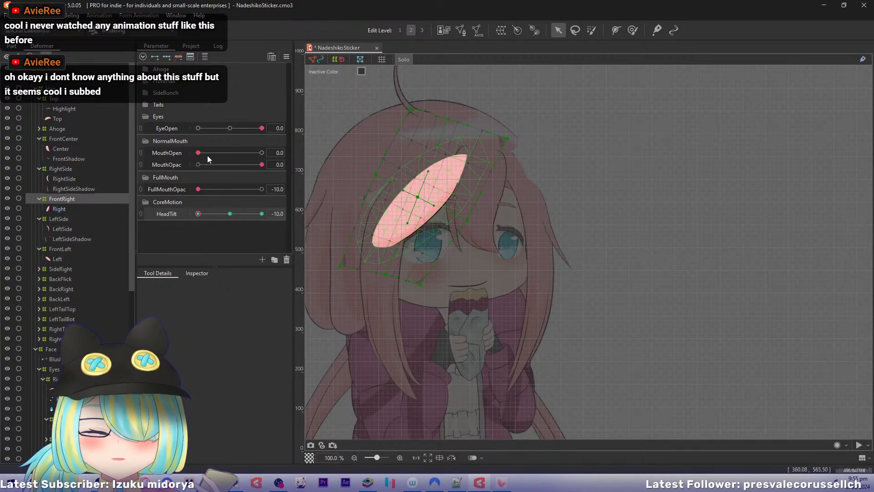
pyautogui.moveTo(198, 213)
pyautogui.mouseDown()
pyautogui.moveTo(211, 213)
pyautogui.moveTo(198, 213)
pyautogui.mouseUp()
# Undo a trial move of FrontRight's inner top corner, then nudge its centre, inner middle and outer top corner points outward.
pyautogui.moveTo(507, 138); pyautogui.dragTo(501, 136)
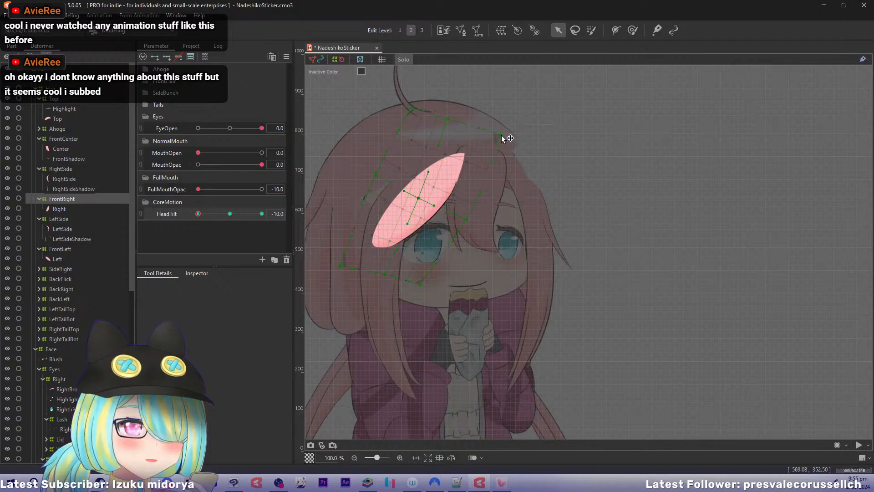
pyautogui.hotkey('ctrl', 'z')
pyautogui.moveTo(418, 197); pyautogui.dragTo(413, 196)
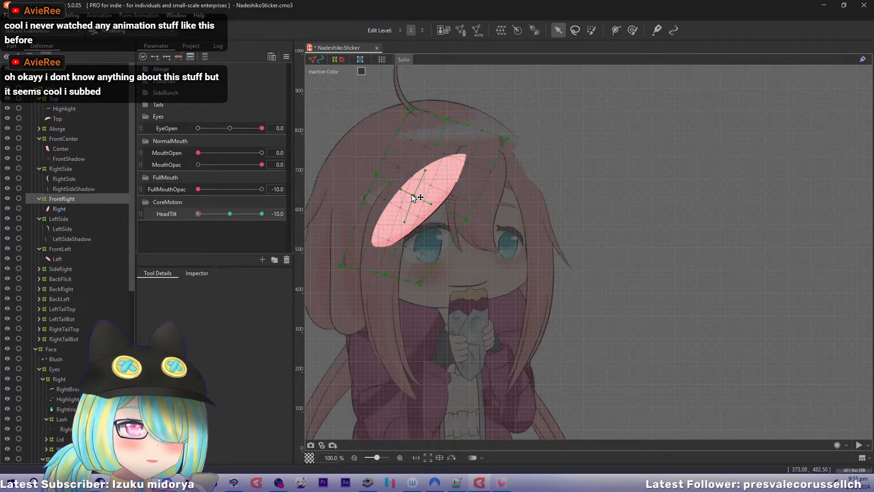
pyautogui.moveTo(465, 222); pyautogui.dragTo(462, 219)
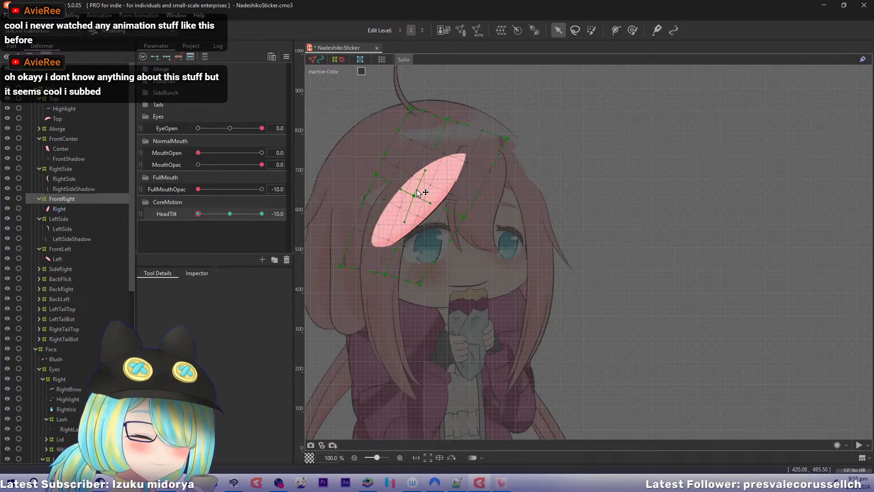
pyautogui.moveTo(411, 108); pyautogui.dragTo(404, 110)
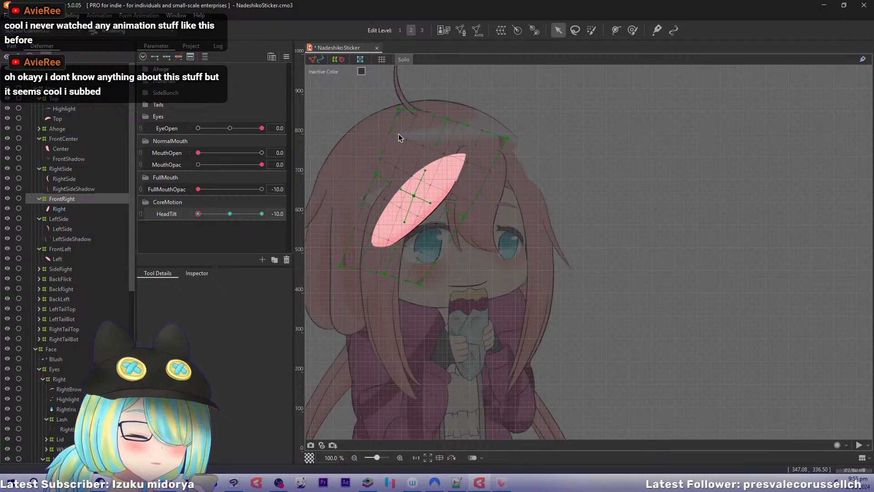
# Show the full character without Solo, check the HeadTilt motion, and pull the FrontRight deformer's outer middle point slightly outward.
pyautogui.hotkey('alt', 's')
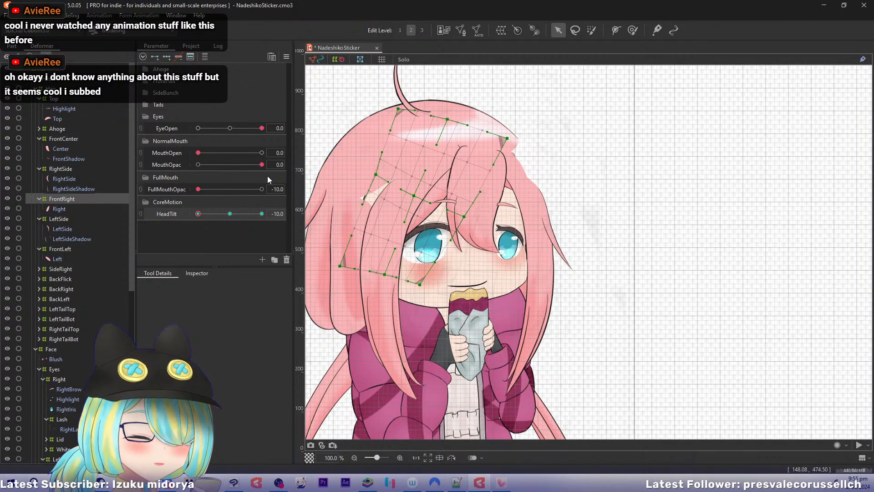
pyautogui.moveTo(198, 213)
pyautogui.mouseDown()
pyautogui.moveTo(211, 212)
pyautogui.moveTo(190, 211)
pyautogui.moveTo(219, 207)
pyautogui.moveTo(192, 212)
pyautogui.mouseUp()
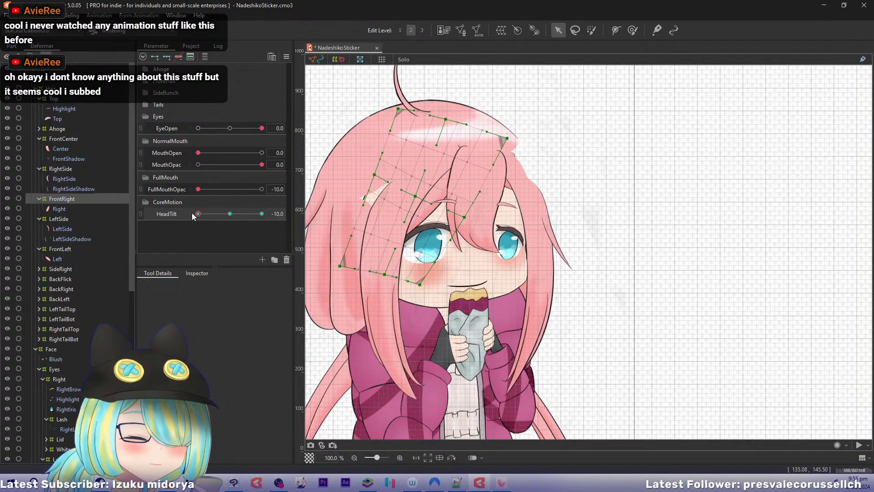
pyautogui.moveTo(374, 175); pyautogui.dragTo(370, 172)
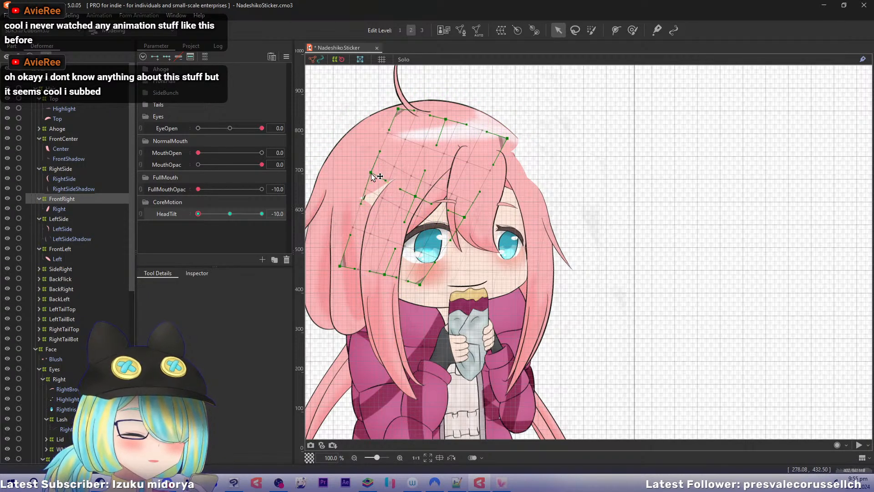
# Fine-tune the centre and lower-left corner of the FrontRight warp deformer at HeadTilt -10 and preview the tilt motion.
pyautogui.moveTo(418, 199); pyautogui.dragTo(416, 196)
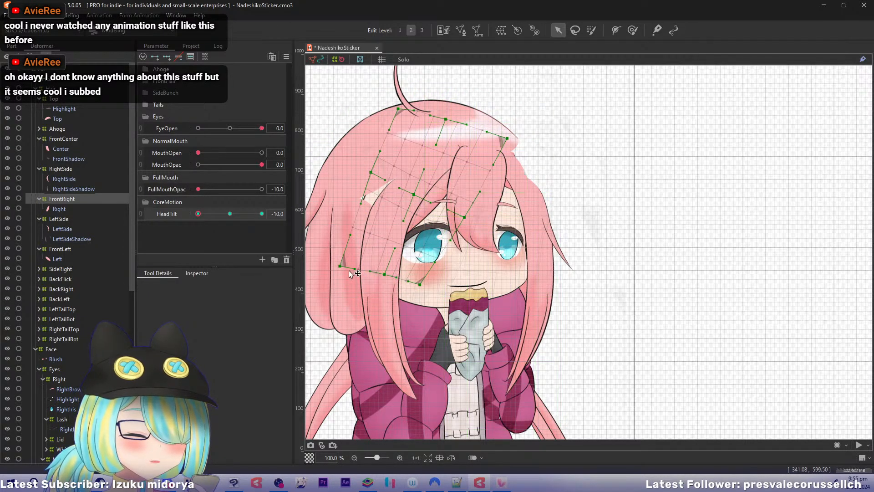
pyautogui.moveTo(340, 264); pyautogui.dragTo(338, 264)
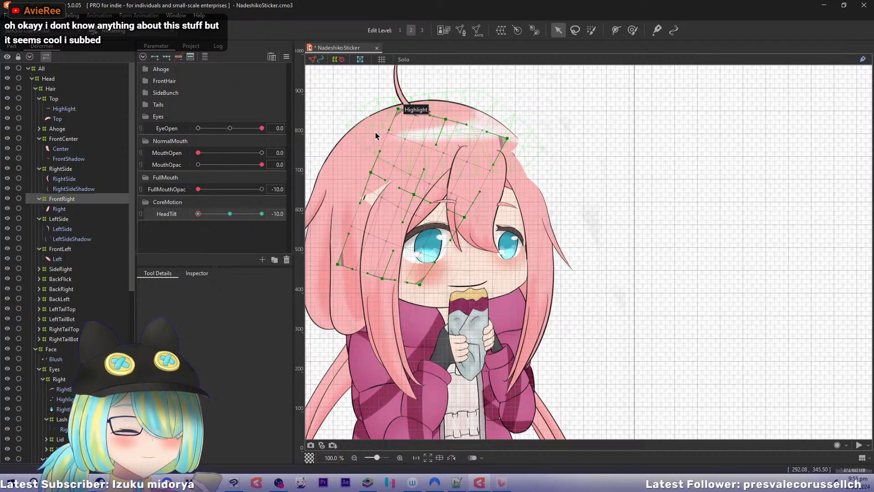
pyautogui.moveTo(199, 214)
pyautogui.mouseDown()
pyautogui.moveTo(209, 214)
pyautogui.moveTo(190, 217)
pyautogui.mouseUp()
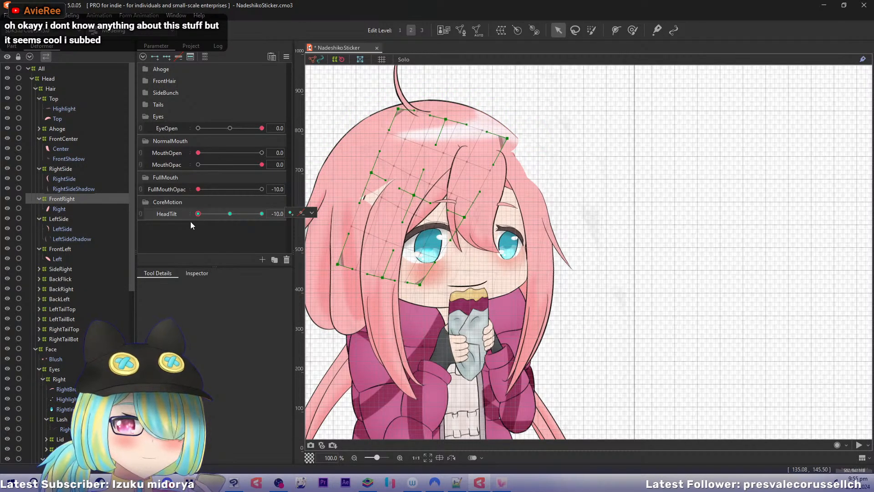
# Isolate the FrontLeft hair piece and bend the upper and right edges of its warp deformer to follow the head at HeadTilt -10.
pyautogui.click(63, 253)
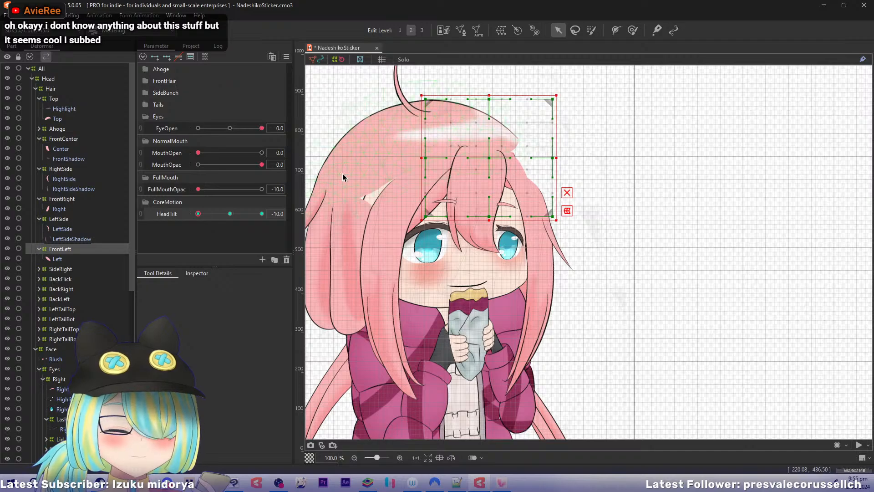
pyautogui.click(77, 258)
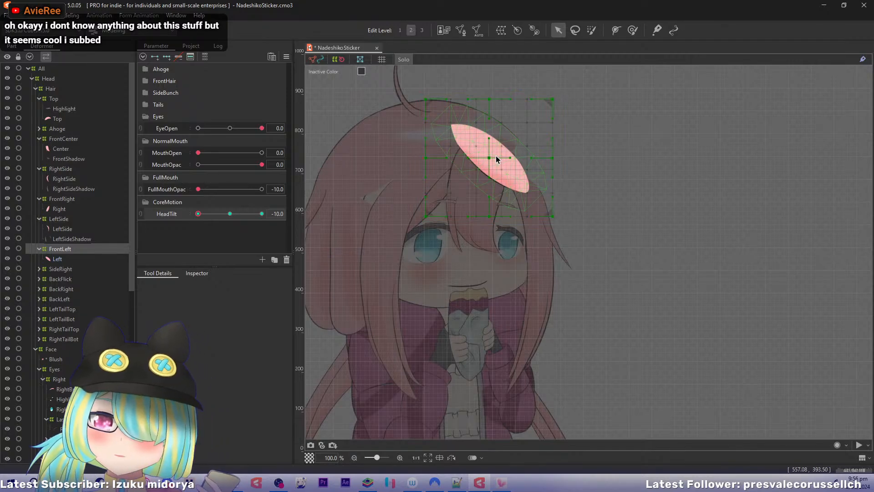
pyautogui.moveTo(425, 99); pyautogui.dragTo(449, 162)
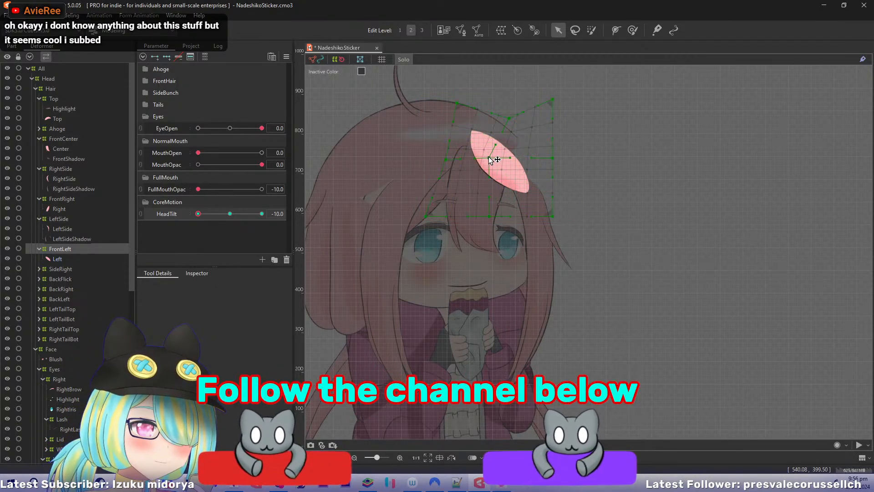
pyautogui.moveTo(553, 158); pyautogui.dragTo(557, 181)
pyautogui.moveTo(546, 110); pyautogui.dragTo(559, 149)
pyautogui.moveTo(506, 178); pyautogui.dragTo(513, 186)
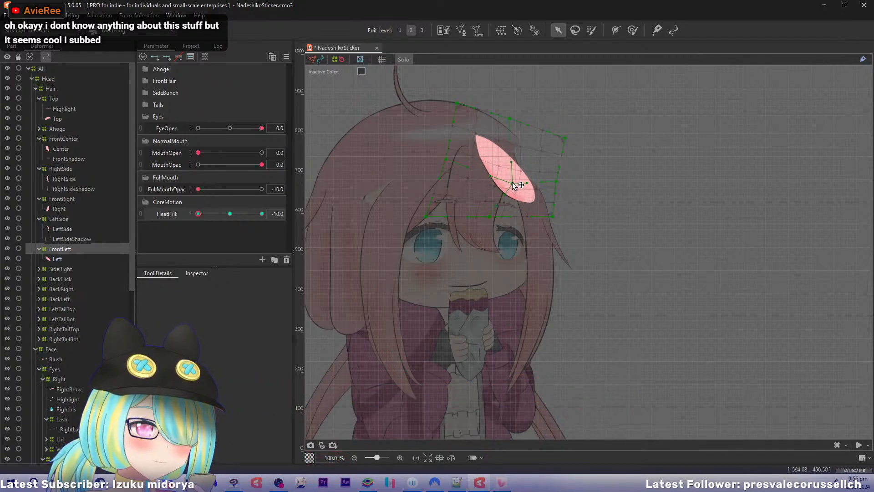
pyautogui.moveTo(461, 107); pyautogui.dragTo(481, 140)
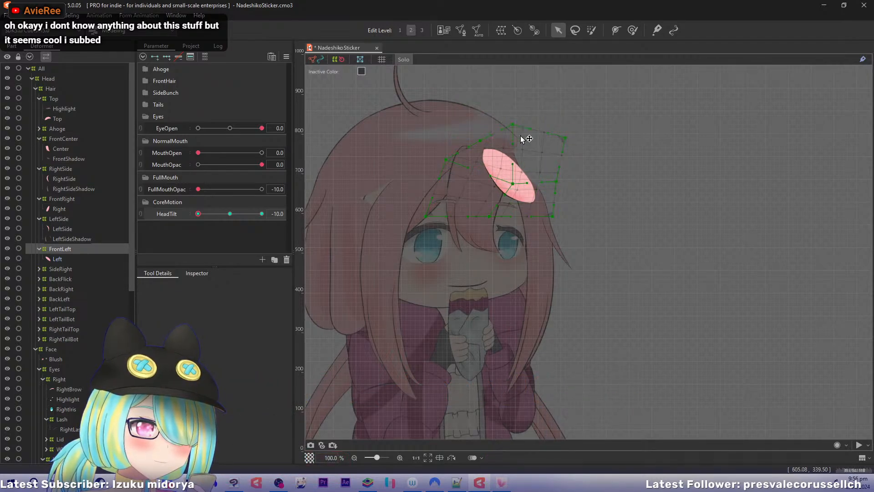
pyautogui.moveTo(564, 147); pyautogui.dragTo(568, 165)
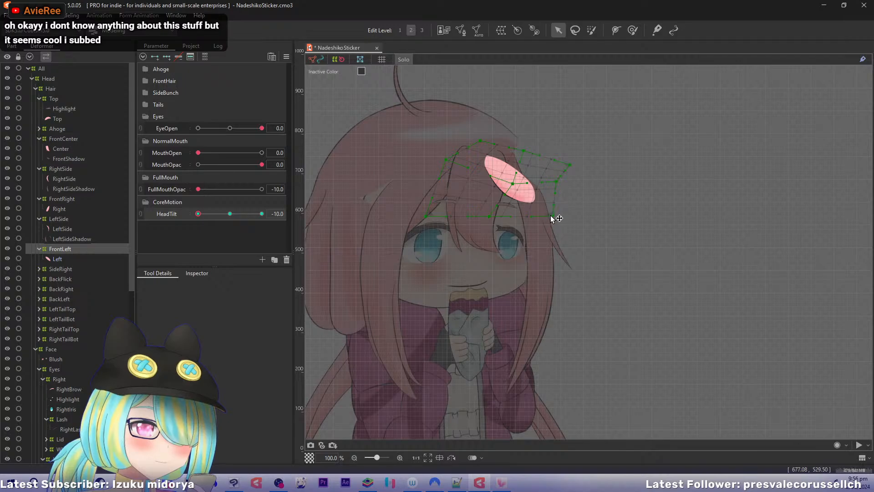
# Lower the bottom-right corner and bottom middle of the FrontLeft warp deformer, adjust its centre point and preview HeadTilt.
pyautogui.moveTo(551, 218); pyautogui.dragTo(553, 256)
pyautogui.moveTo(491, 222); pyautogui.dragTo(509, 233)
pyautogui.moveTo(512, 196); pyautogui.dragTo(513, 184)
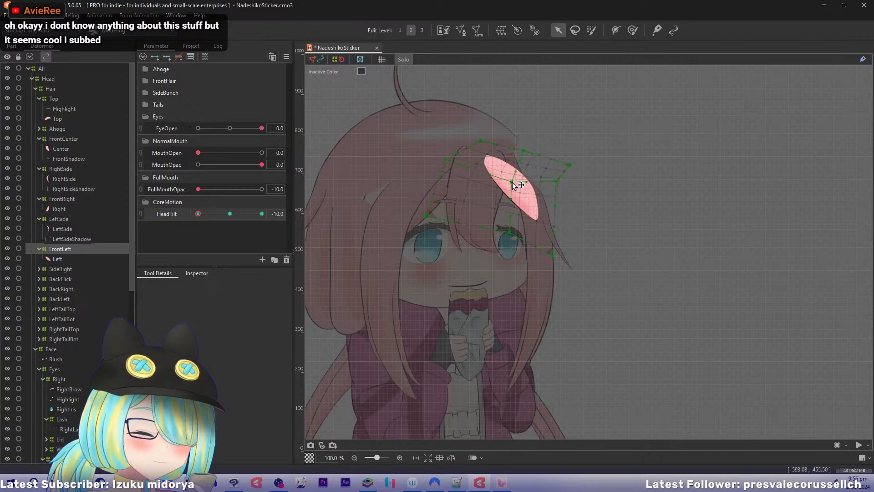
pyautogui.moveTo(197, 214)
pyautogui.mouseDown()
pyautogui.moveTo(239, 204)
pyautogui.moveTo(198, 214)
pyautogui.mouseUp()
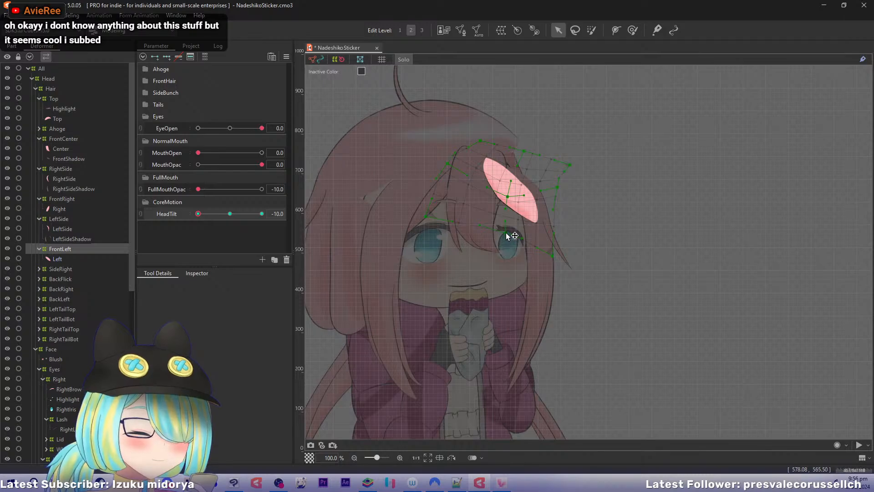
# Even out the bottom, right and top edge points of the FrontLeft warp deformer, and show the full artwork again.
pyautogui.moveTo(507, 235); pyautogui.dragTo(501, 250)
pyautogui.moveTo(554, 195); pyautogui.dragTo(554, 206)
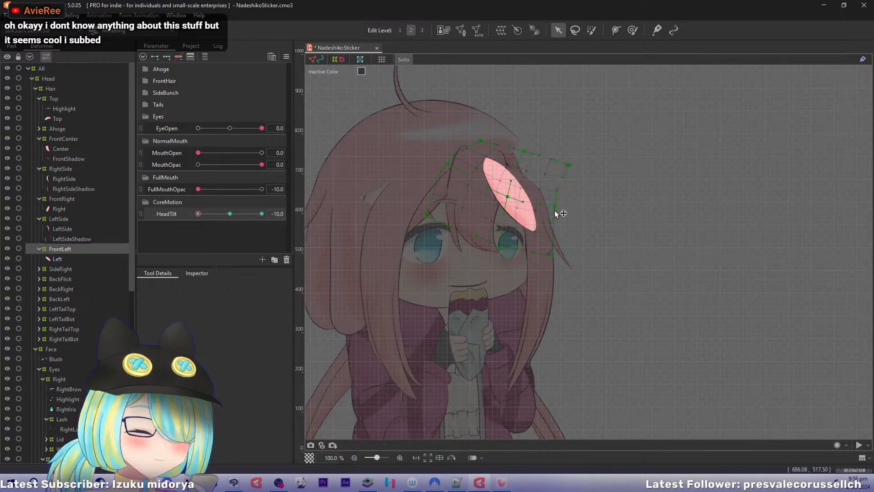
pyautogui.moveTo(524, 150); pyautogui.dragTo(533, 154)
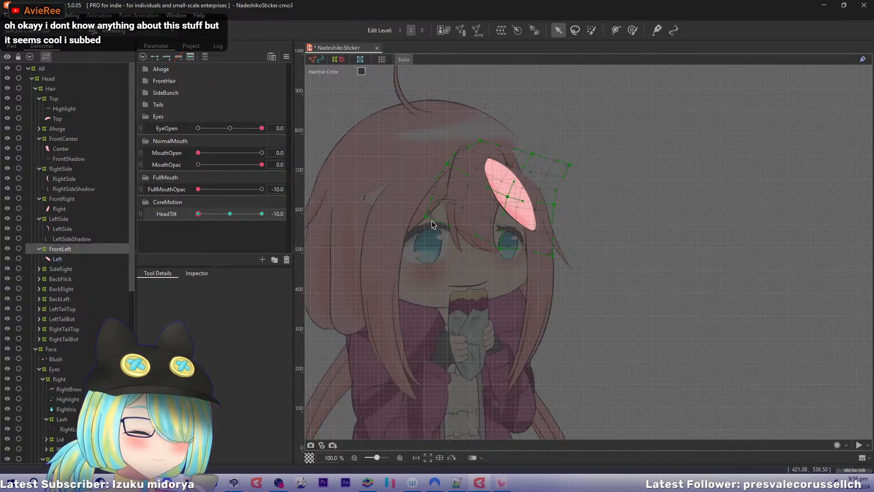
pyautogui.moveTo(432, 222); pyautogui.dragTo(434, 223)
pyautogui.press('s')
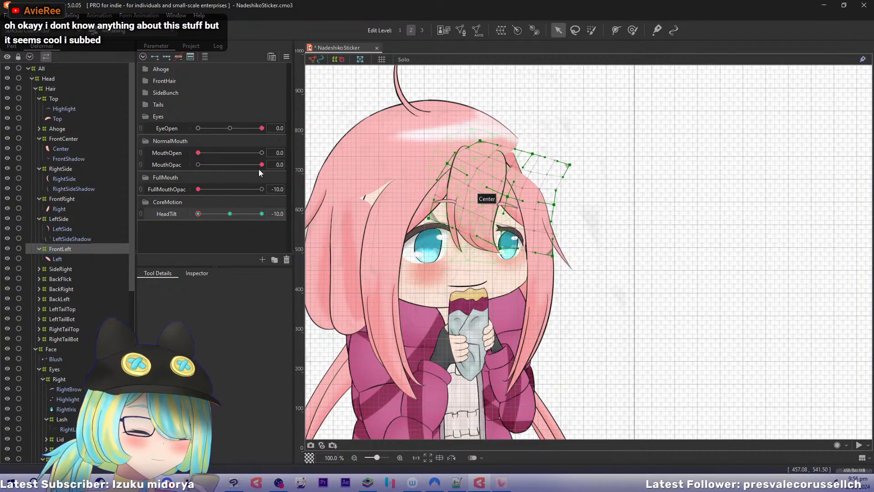
# Refine the left, centre and lower-right points of the FrontLeft warp deformer against the full hair while checking the HeadTilt motion.
pyautogui.moveTo(199, 214)
pyautogui.mouseDown()
pyautogui.moveTo(218, 213)
pyautogui.moveTo(188, 223)
pyautogui.mouseUp()
pyautogui.moveTo(448, 164); pyautogui.dragTo(458, 177)
pyautogui.moveTo(429, 218); pyautogui.dragTo(436, 228)
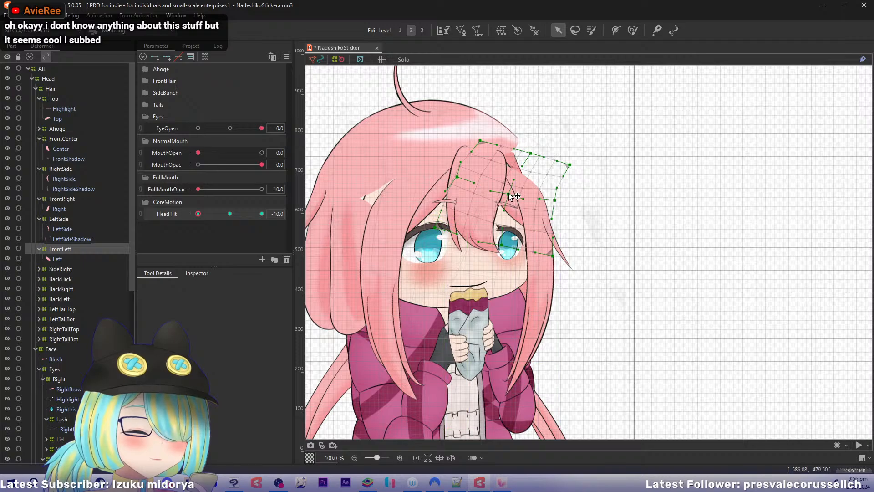
pyautogui.moveTo(509, 194); pyautogui.dragTo(554, 206)
pyautogui.moveTo(553, 256); pyautogui.dragTo(504, 248)
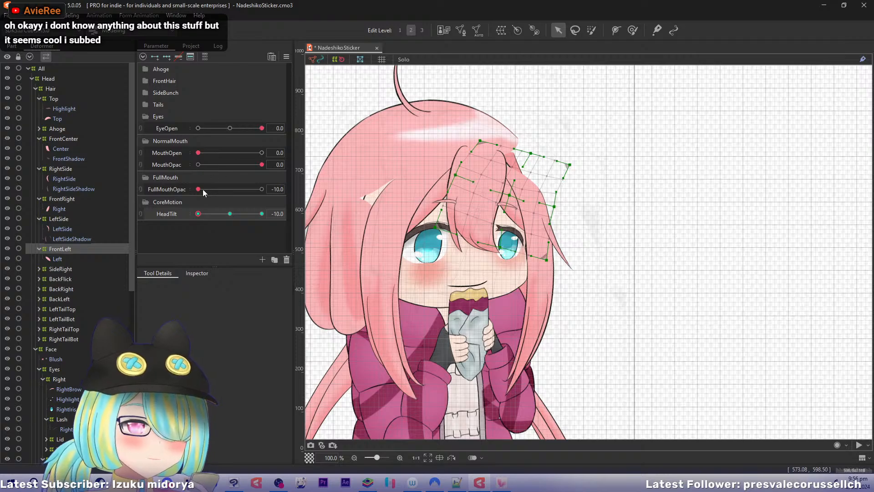
pyautogui.moveTo(198, 214)
pyautogui.mouseDown()
pyautogui.moveTo(224, 213)
pyautogui.moveTo(197, 215)
pyautogui.mouseUp()
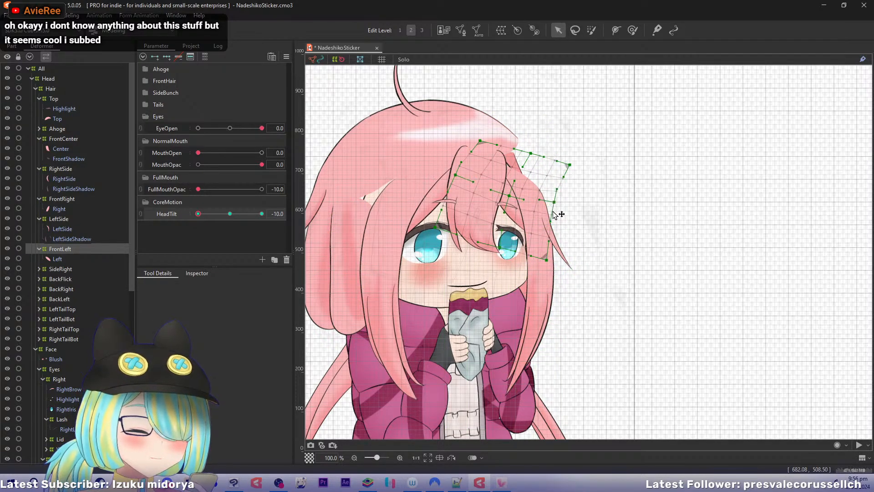
pyautogui.moveTo(547, 259); pyautogui.dragTo(499, 246)
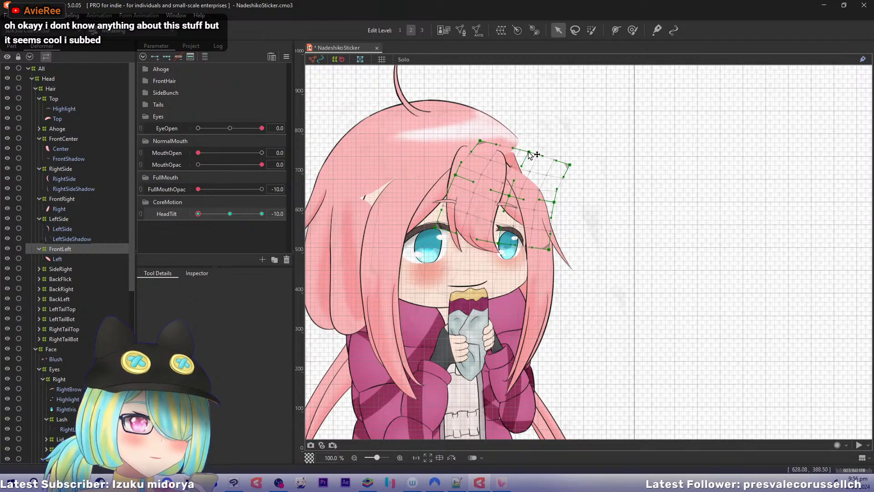
pyautogui.moveTo(198, 213)
pyautogui.mouseDown()
pyautogui.moveTo(215, 213)
pyautogui.moveTo(198, 214)
pyautogui.mouseUp()
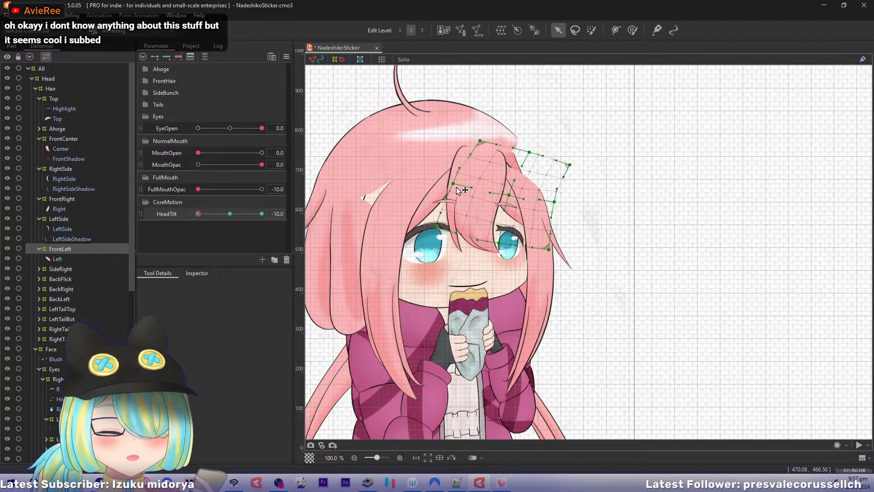
pyautogui.click(68, 118)
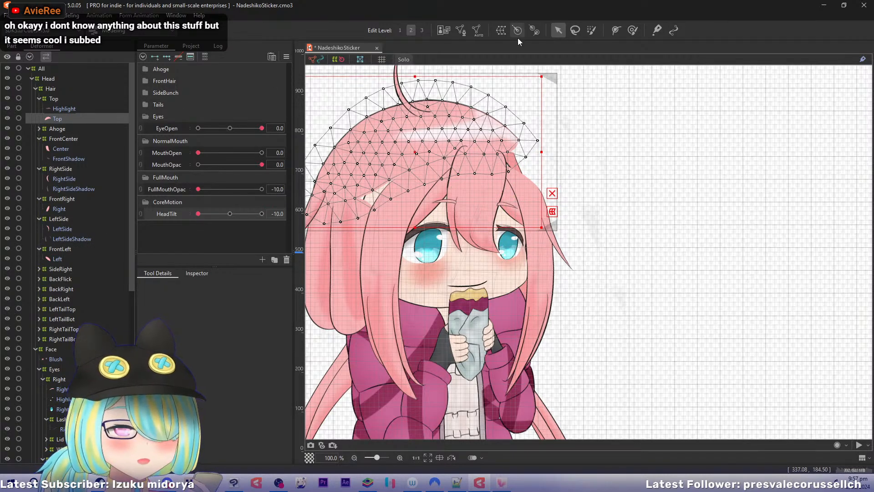
pyautogui.click(500, 30)
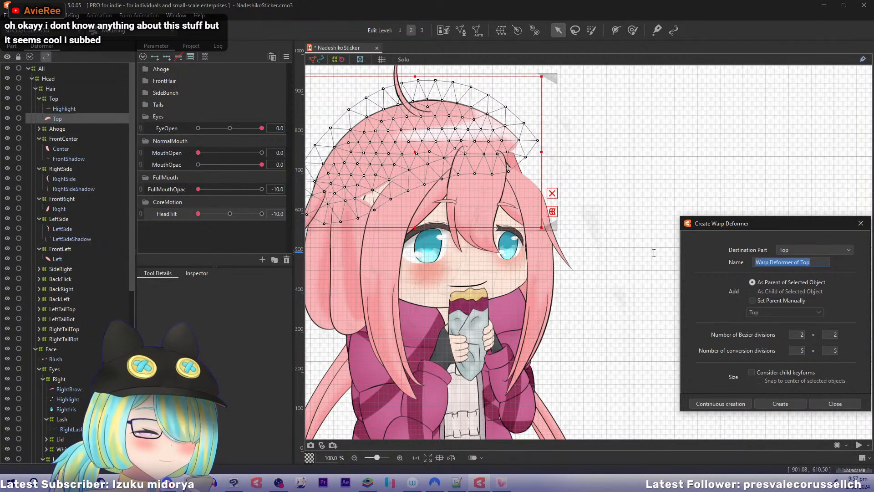
pyautogui.write('T')
pyautogui.click(713, 404)
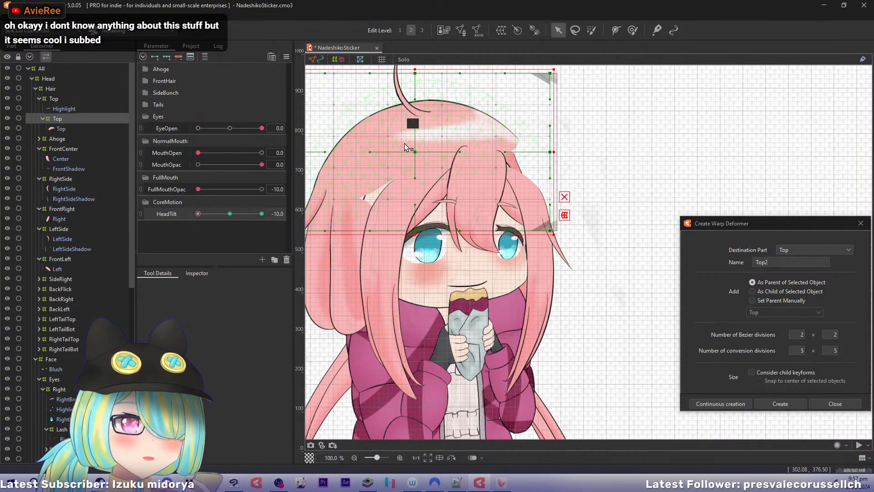
pyautogui.moveTo(393, 144); pyautogui.dragTo(407, 157)
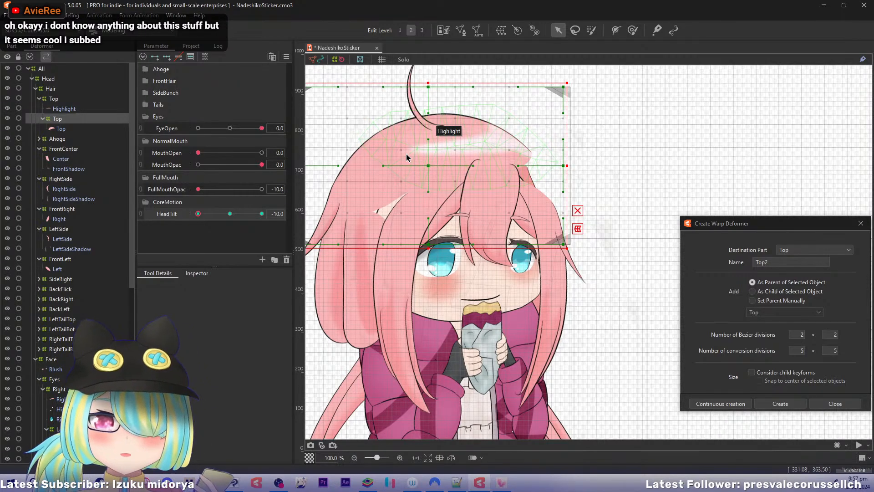
# Isolate the top hair and tilt the top edge, centre and right side of the Top warp deformer for HeadTilt -10.
pyautogui.click(55, 99)
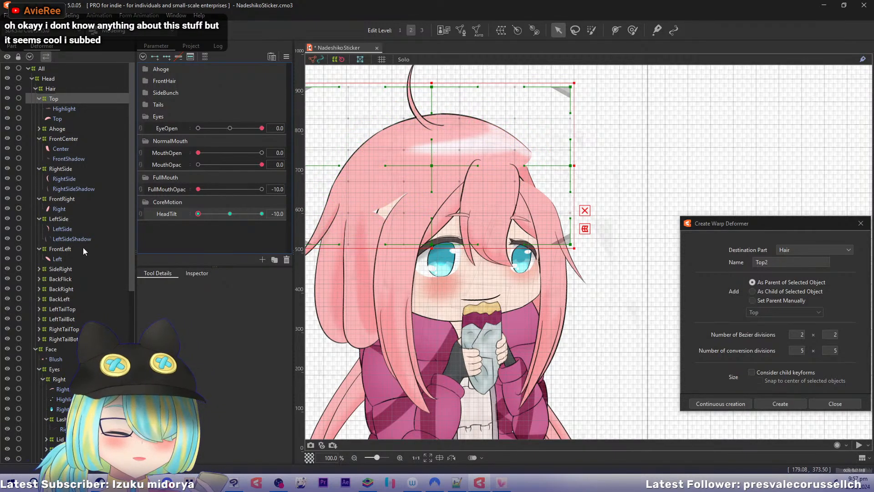
pyautogui.click(57, 118)
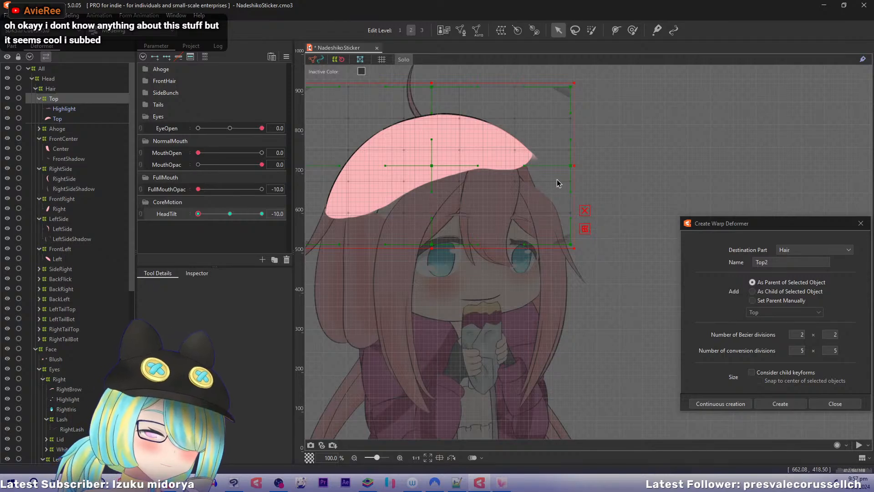
pyautogui.moveTo(572, 171); pyautogui.dragTo(582, 225)
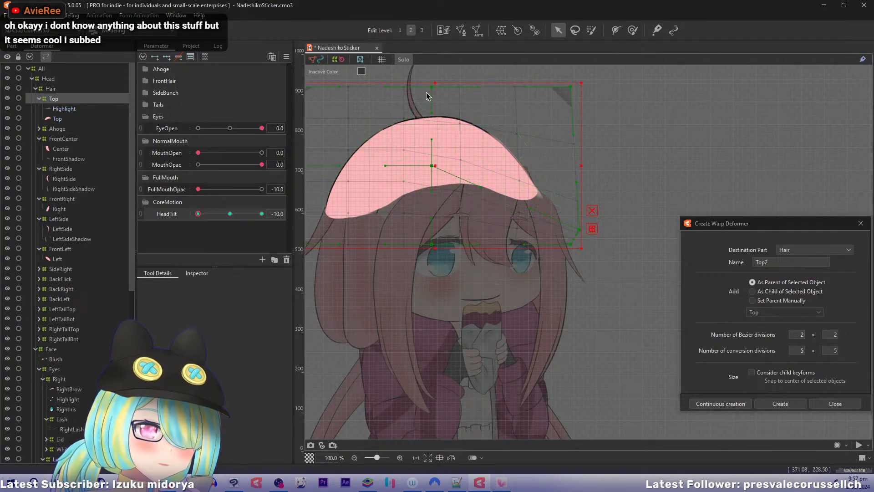
pyautogui.moveTo(427, 96); pyautogui.dragTo(504, 133)
pyautogui.moveTo(434, 168); pyautogui.dragTo(480, 173)
pyautogui.moveTo(569, 88); pyautogui.dragTo(620, 117)
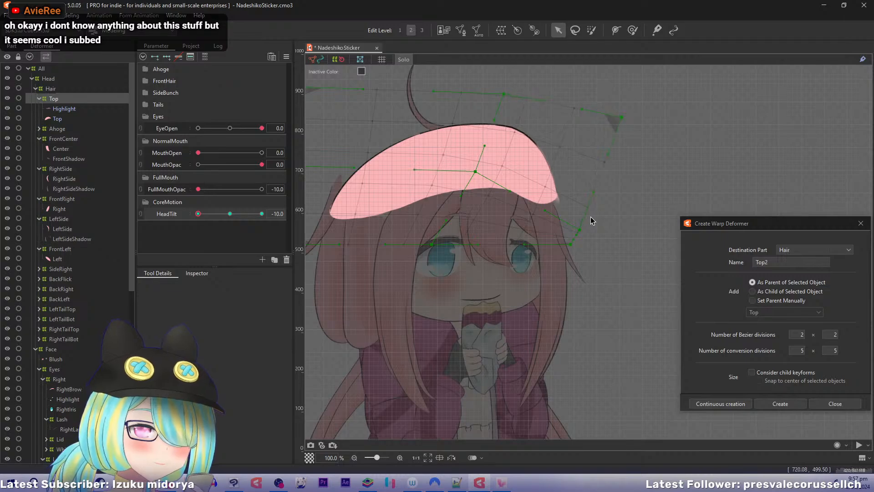
pyautogui.moveTo(588, 205); pyautogui.dragTo(581, 209)
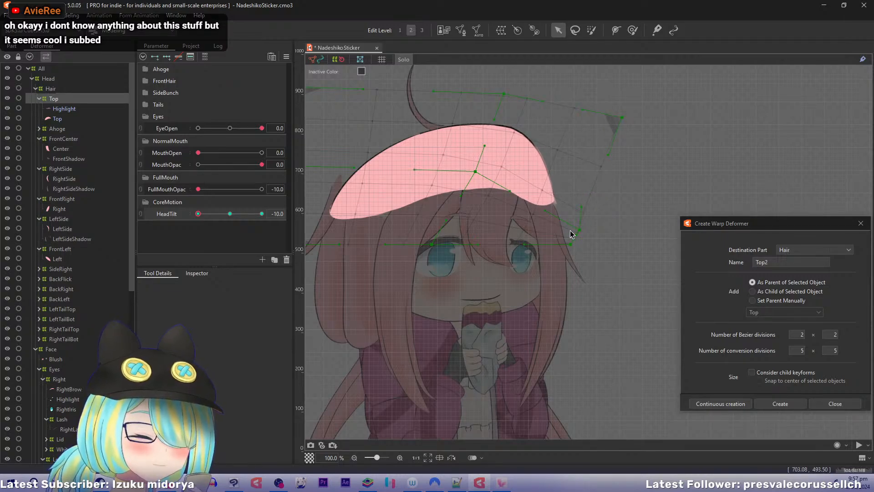
# Rotate the bottom and left edges of the Top warp deformer to match the tilt, lower its centre and show the full artwork again.
pyautogui.moveTo(573, 244); pyautogui.dragTo(539, 315)
pyautogui.moveTo(439, 255); pyautogui.dragTo(404, 228)
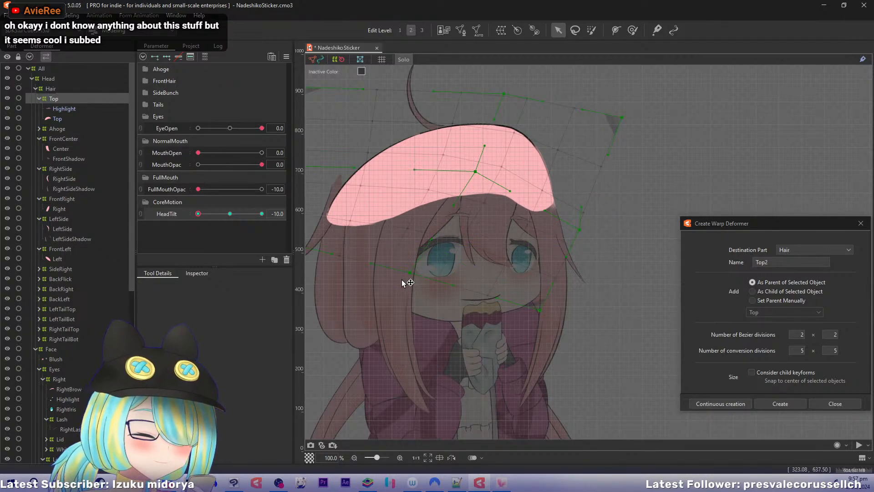
pyautogui.moveTo(476, 172); pyautogui.dragTo(469, 204)
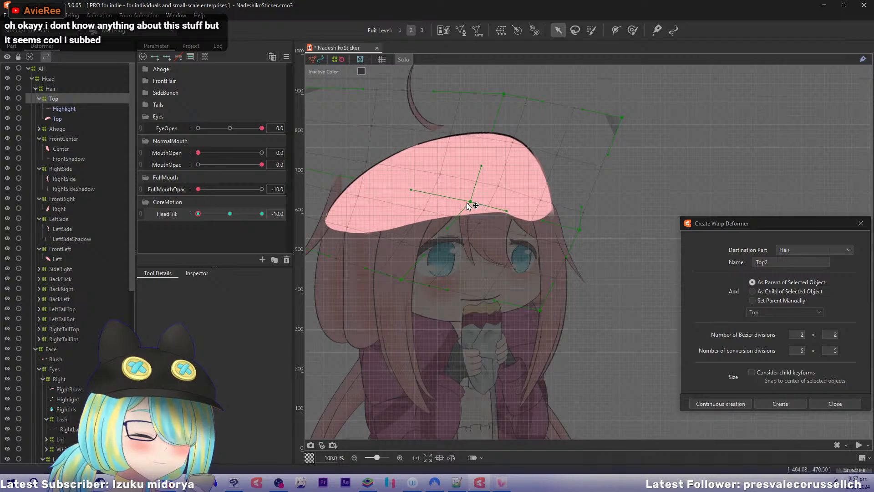
pyautogui.moveTo(527, 206); pyautogui.dragTo(565, 232)
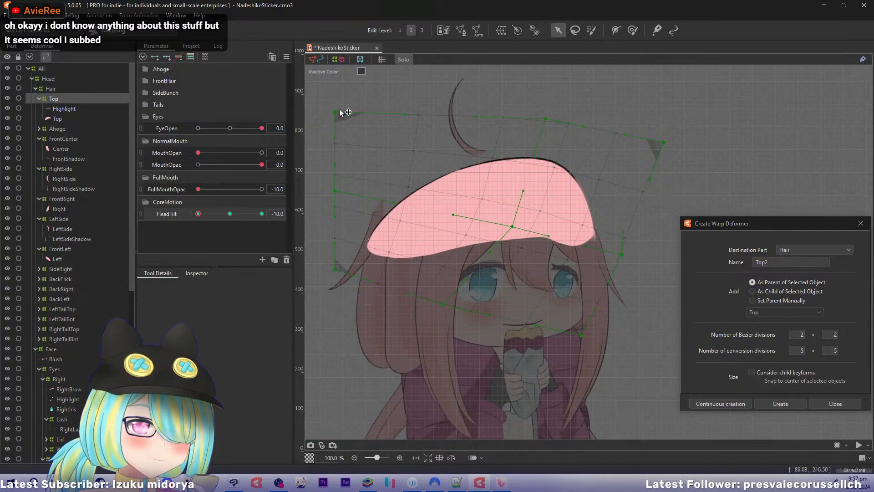
pyautogui.moveTo(340, 112); pyautogui.dragTo(398, 94)
pyautogui.moveTo(335, 192); pyautogui.dragTo(378, 178)
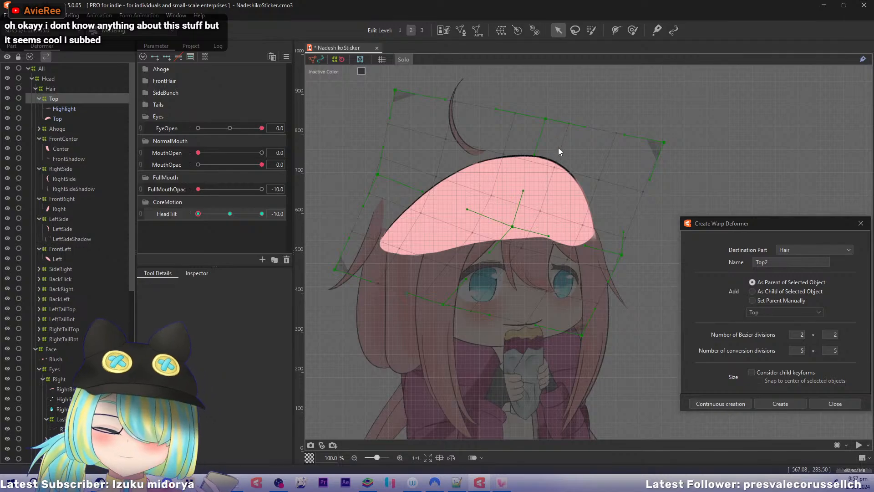
pyautogui.press('s')
# Lower the top-edge midpoint and upper-right corner of the Top warp deformer at HeadTilt -10, adjusting its centre and right edge to match.
pyautogui.moveTo(520, 153); pyautogui.dragTo(478, 155)
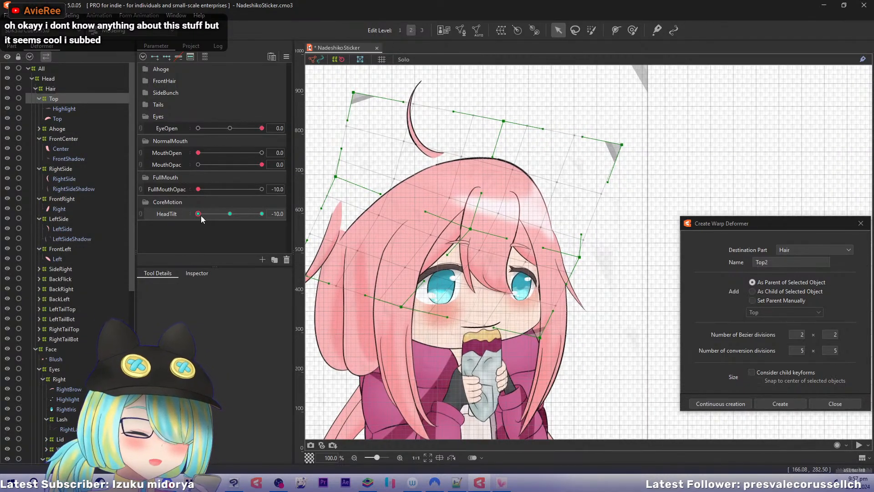
pyautogui.moveTo(202, 216); pyautogui.dragTo(169, 217)
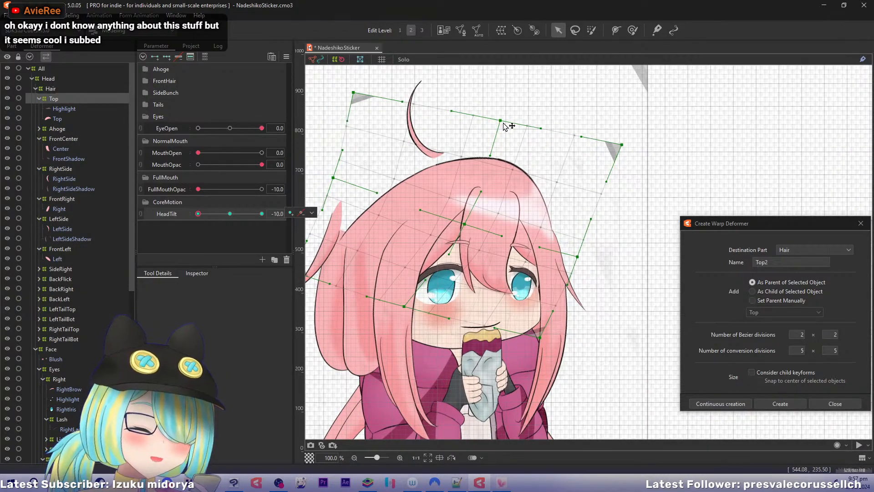
pyautogui.moveTo(503, 123); pyautogui.dragTo(511, 140)
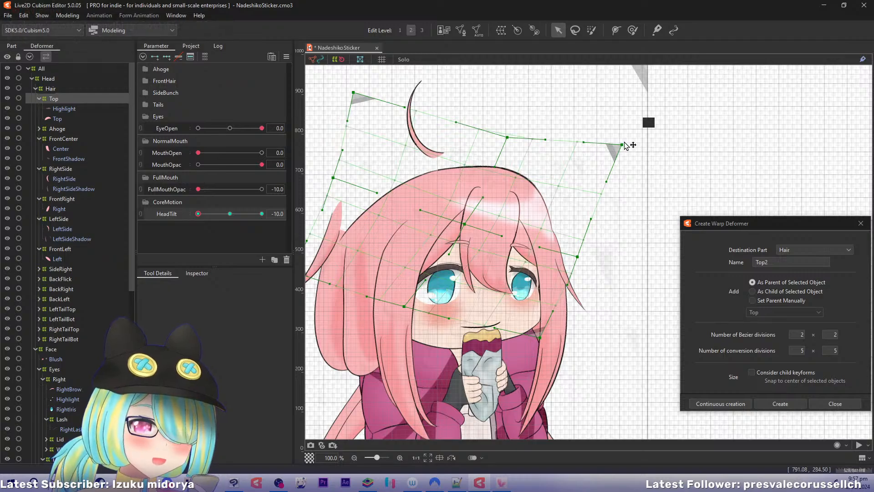
pyautogui.moveTo(623, 145); pyautogui.dragTo(599, 179)
pyautogui.moveTo(465, 225); pyautogui.dragTo(477, 220)
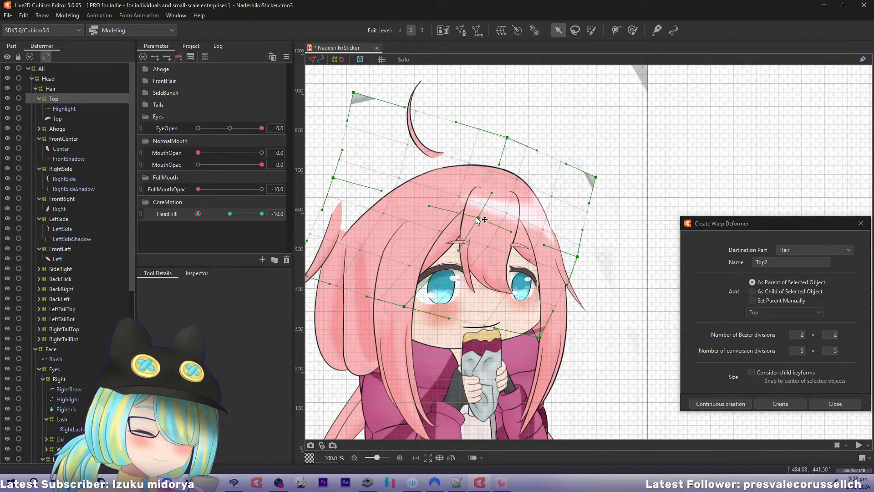
pyautogui.moveTo(578, 257); pyautogui.dragTo(581, 262)
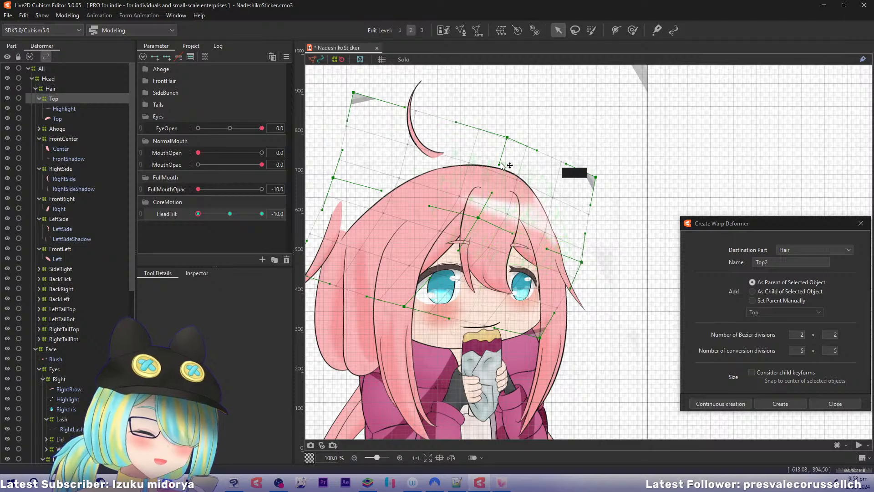
pyautogui.moveTo(508, 137); pyautogui.dragTo(502, 137)
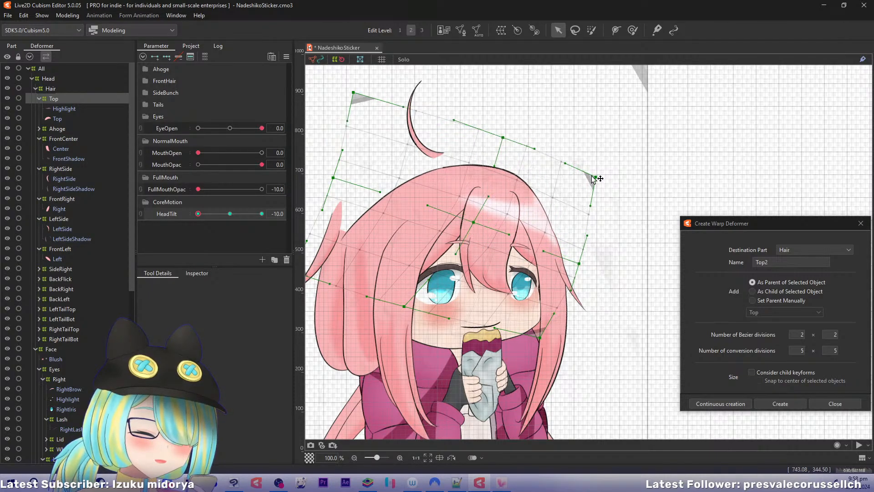
# Move the Top warp deformer's upper-right corner outward, then adjust its right-edge midpoint and shift its centre point left.
pyautogui.moveTo(596, 178); pyautogui.dragTo(649, 185)
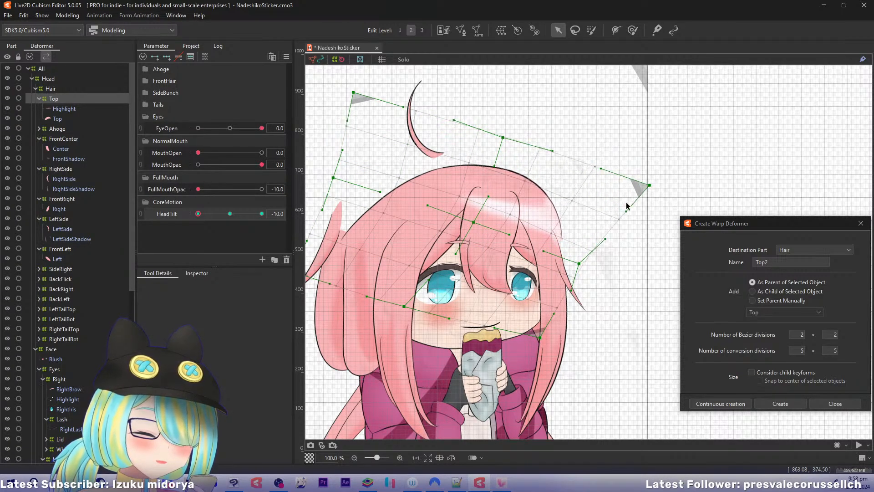
pyautogui.moveTo(579, 263); pyautogui.dragTo(574, 264)
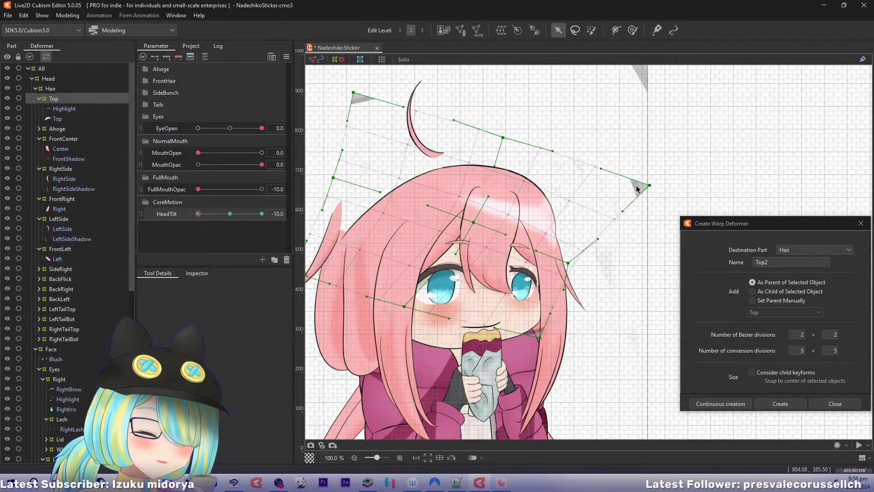
pyautogui.moveTo(569, 264); pyautogui.dragTo(585, 265)
pyautogui.moveTo(473, 223)
pyautogui.mouseDown()
pyautogui.moveTo(461, 209)
pyautogui.moveTo(449, 214)
pyautogui.moveTo(456, 222)
pyautogui.mouseUp()
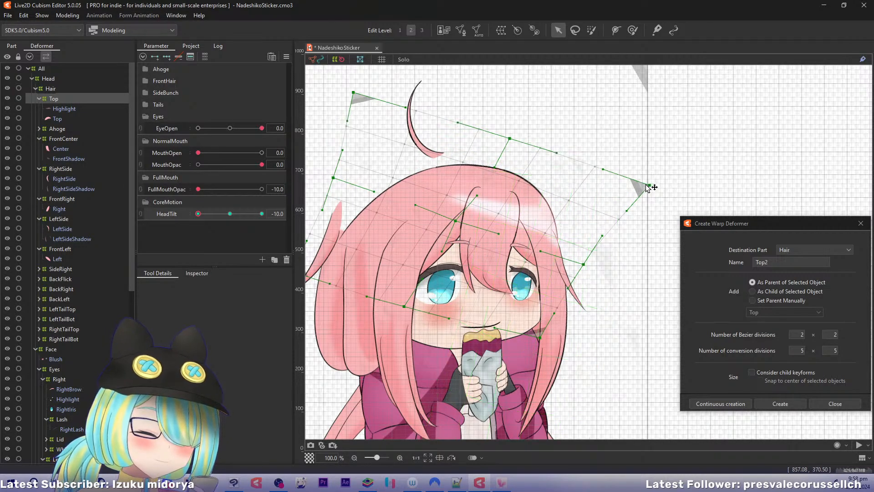
pyautogui.moveTo(642, 183); pyautogui.dragTo(624, 178)
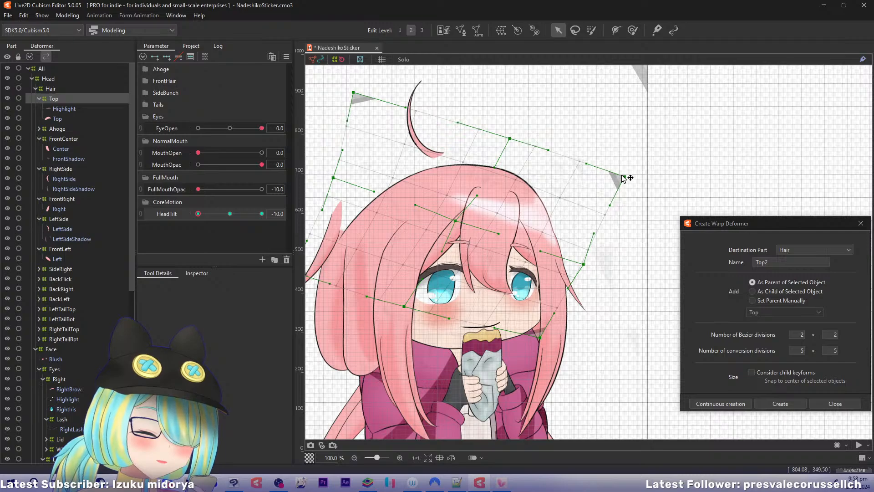
# Pull the Top warp deformer's lower-right corner outward and down, and rebalance its right-edge midpoint and centre point.
pyautogui.moveTo(539, 337); pyautogui.dragTo(558, 347)
pyautogui.moveTo(584, 264); pyautogui.dragTo(589, 264)
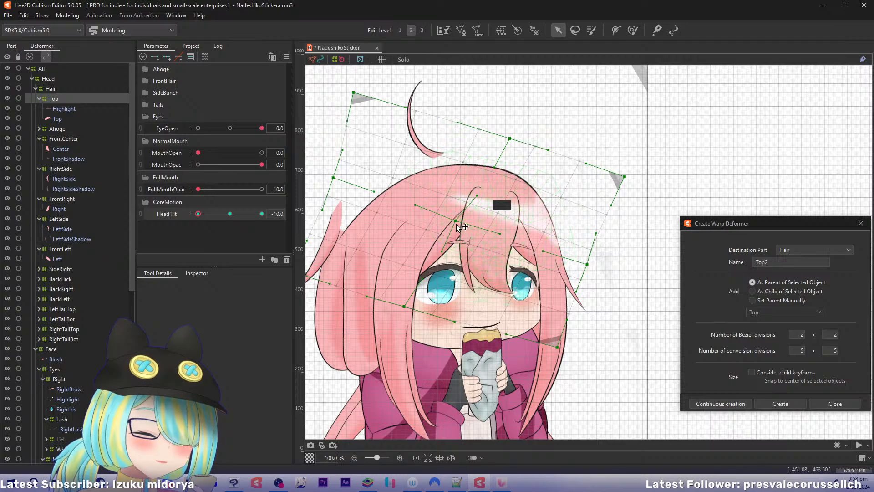
pyautogui.moveTo(456, 222); pyautogui.dragTo(464, 227)
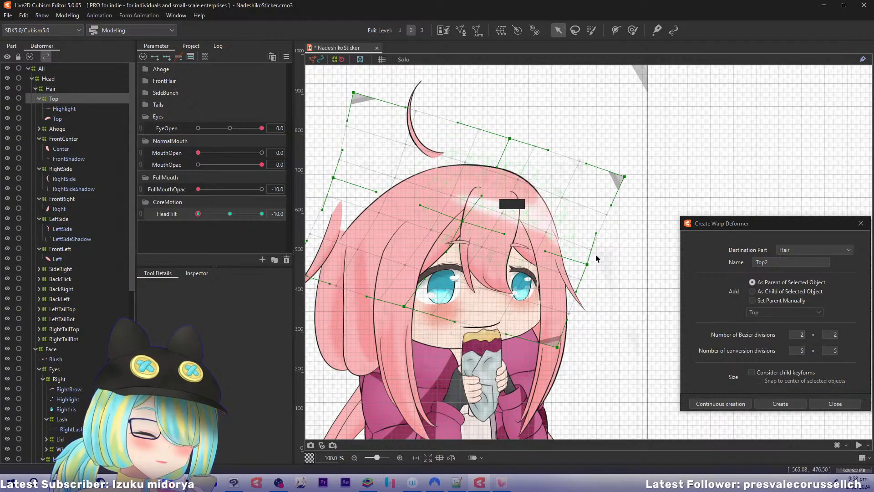
pyautogui.moveTo(587, 265); pyautogui.dragTo(582, 264)
pyautogui.moveTo(452, 227); pyautogui.dragTo(463, 228)
pyautogui.moveTo(583, 263); pyautogui.dragTo(579, 269)
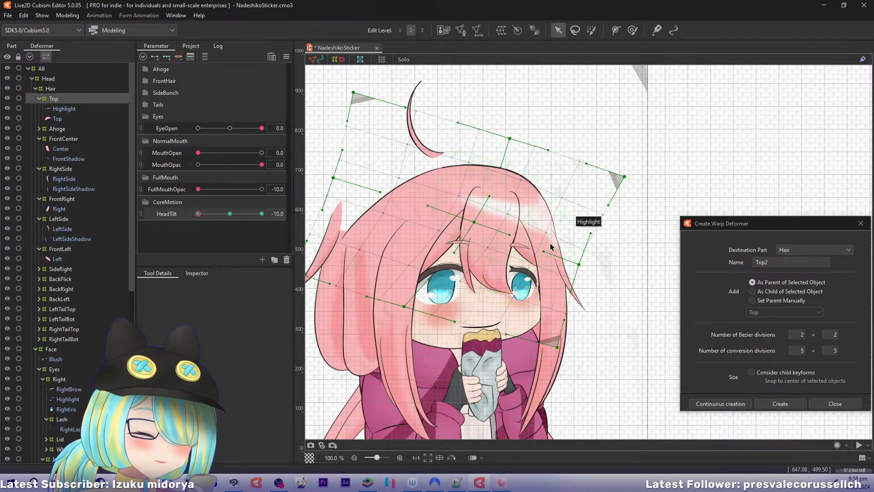
# Check the hair highlight with the deform brush, and nudge the Top warp deformer's top-edge midpoint slightly down.
pyautogui.moveTo(546, 232); pyautogui.dragTo(504, 214)
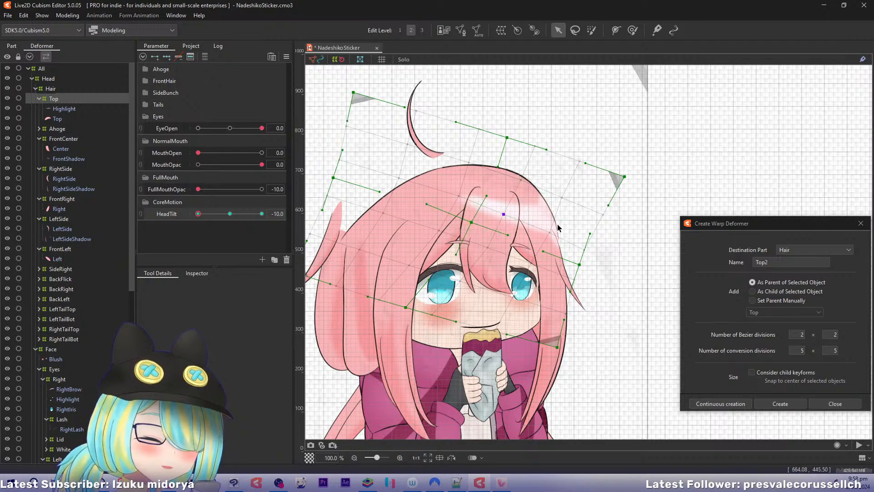
pyautogui.press('b')
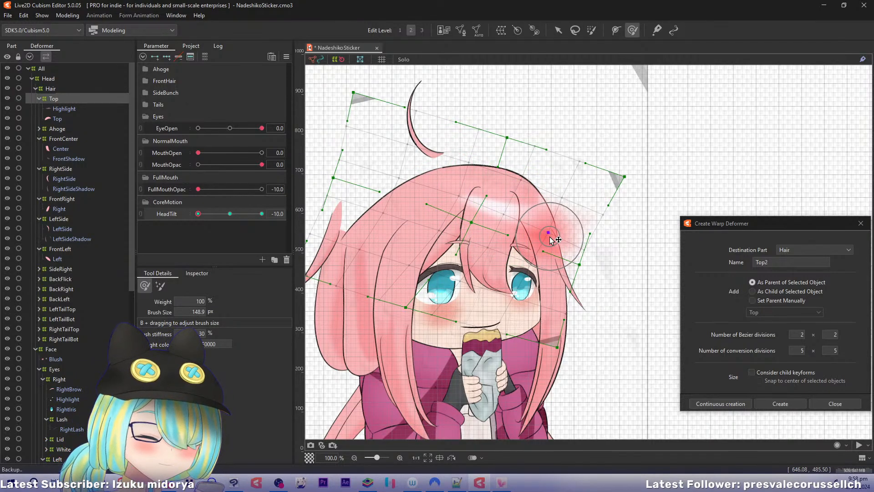
pyautogui.press('v')
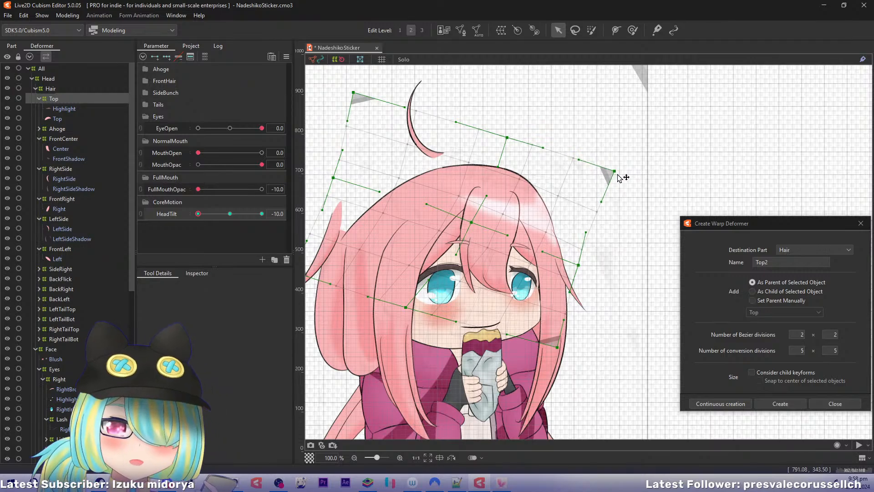
pyautogui.moveTo(507, 138); pyautogui.dragTo(505, 142)
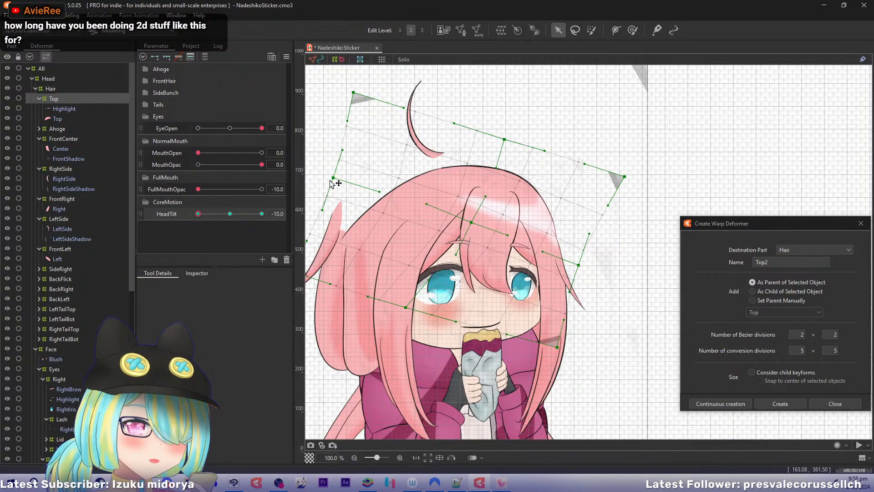
# Move the Top warp deformer's upper-left corner outward, shift the top-edge midpoint left, and lower the left-edge midpoint and lower-left corner slightly.
pyautogui.moveTo(332, 178); pyautogui.dragTo(368, 174)
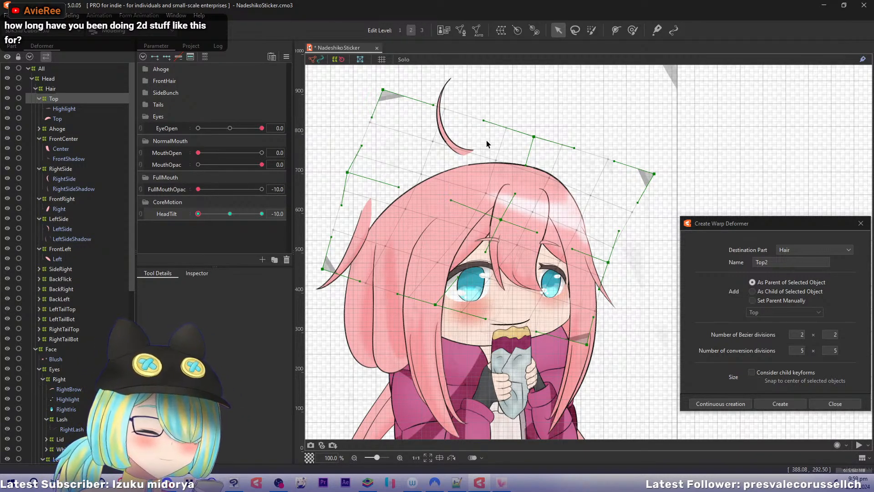
pyautogui.moveTo(534, 137); pyautogui.dragTo(535, 131)
pyautogui.hotkey('ctrl', 'z')
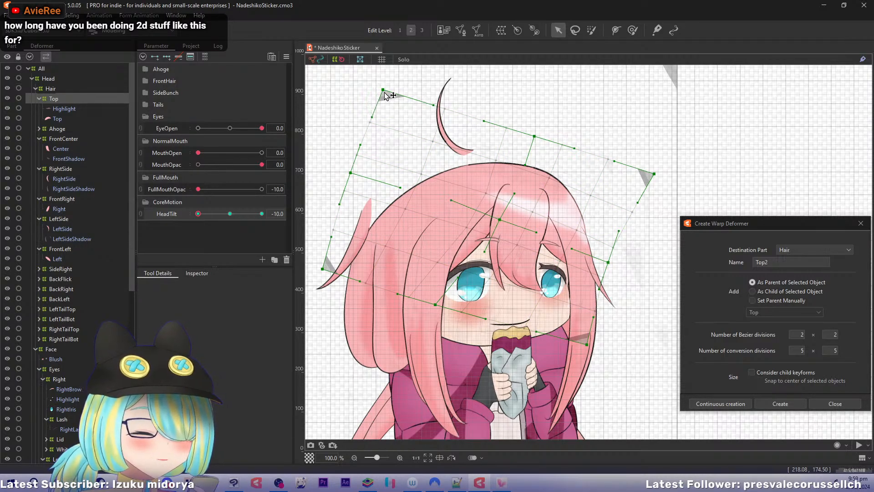
pyautogui.moveTo(384, 96); pyautogui.dragTo(375, 97)
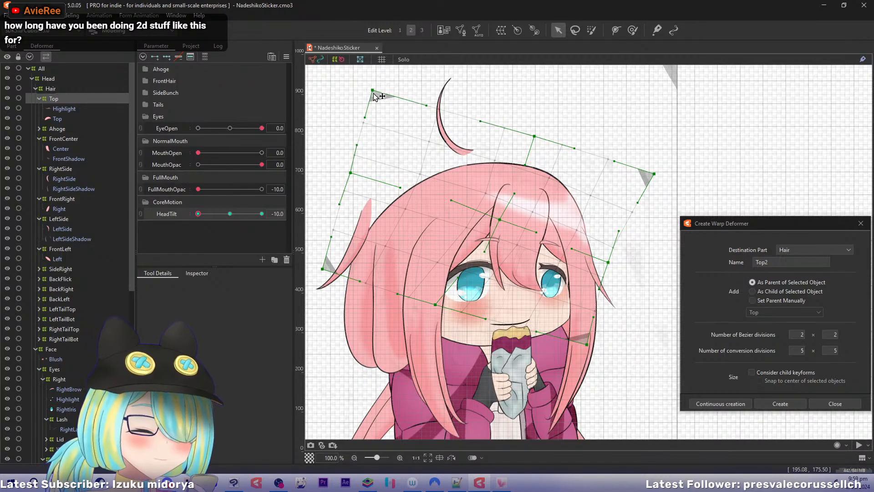
pyautogui.moveTo(534, 137); pyautogui.dragTo(527, 135)
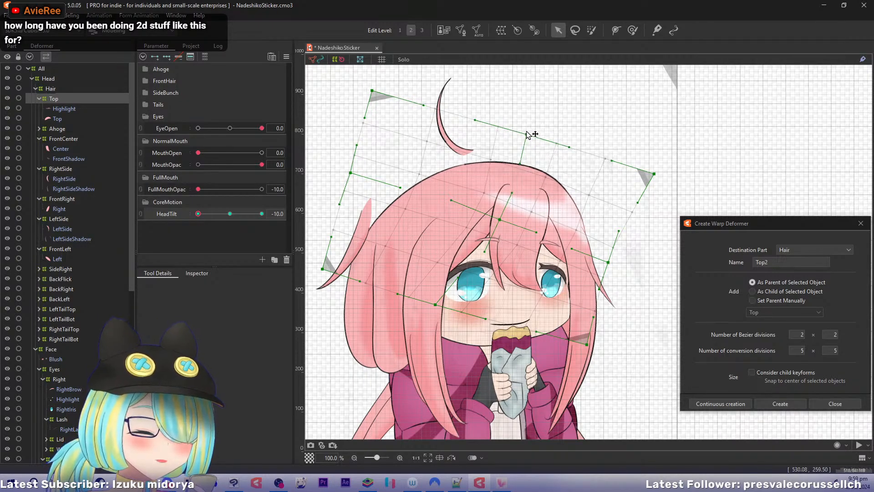
pyautogui.moveTo(349, 176); pyautogui.dragTo(347, 179)
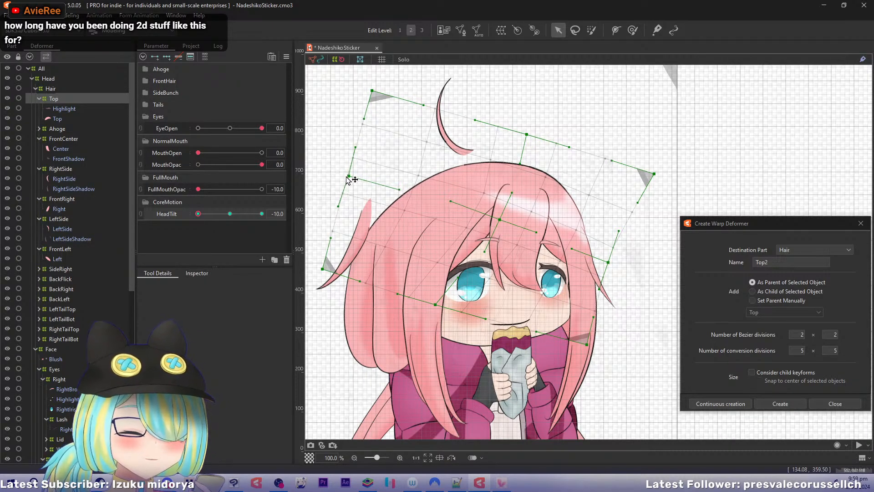
pyautogui.moveTo(324, 269); pyautogui.dragTo(324, 274)
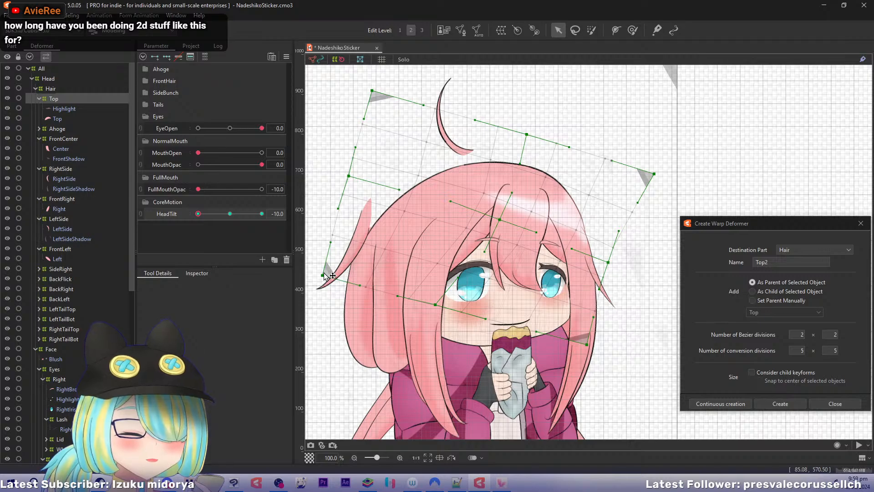
# Shift the Top warp deformer's bottom-edge midpoint right and down, fine-tune its top-edge midpoint, and try pulling in the upper-right corner.
pyautogui.moveTo(436, 304); pyautogui.dragTo(455, 313)
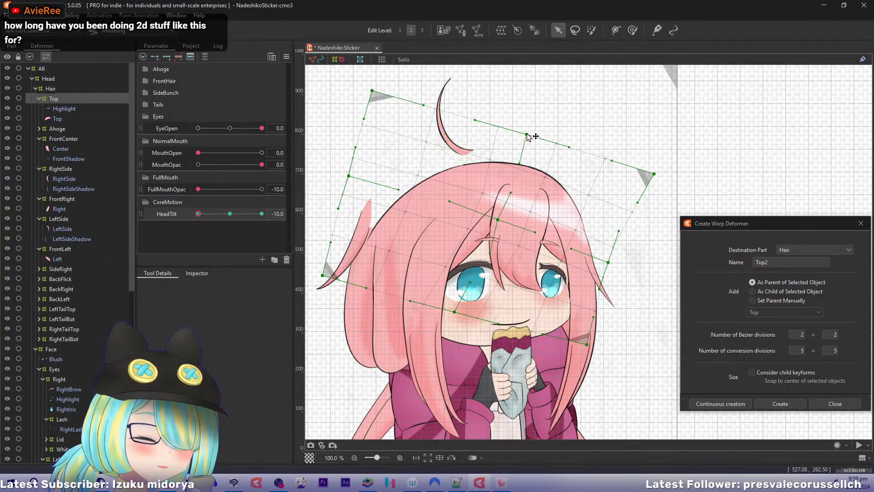
pyautogui.moveTo(526, 135); pyautogui.dragTo(529, 135)
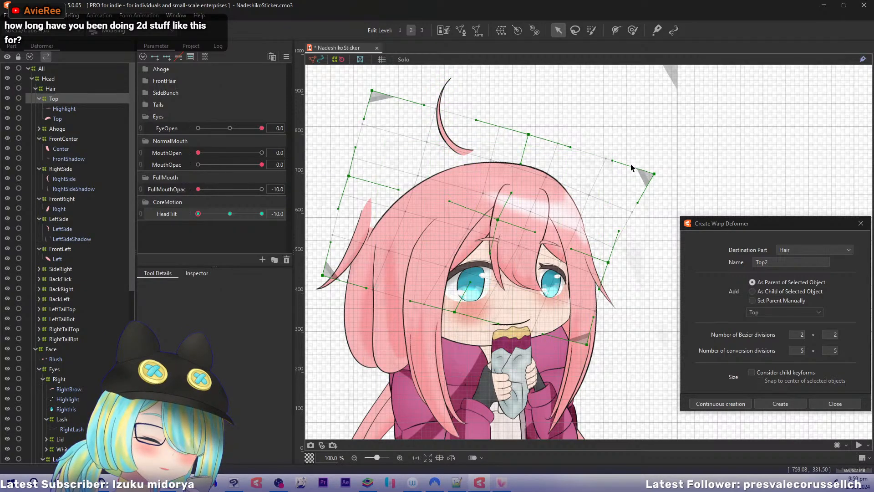
pyautogui.moveTo(654, 174); pyautogui.dragTo(651, 173)
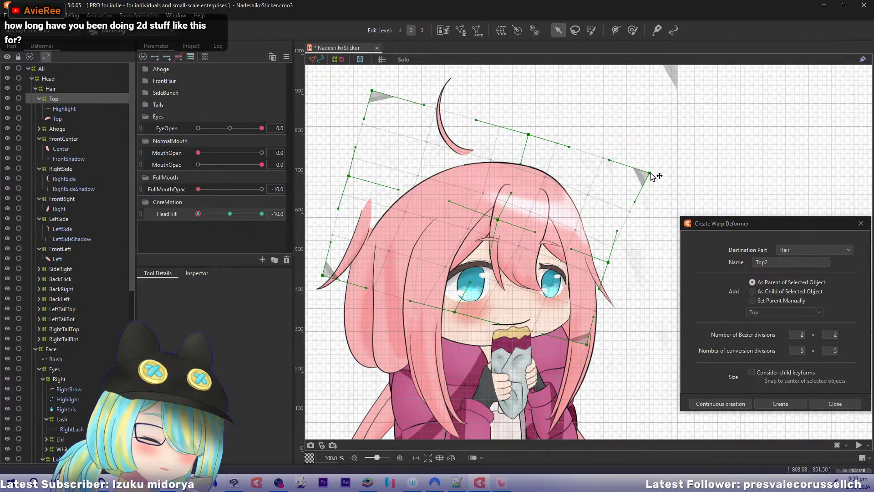
pyautogui.hotkey('ctrl', 'z')
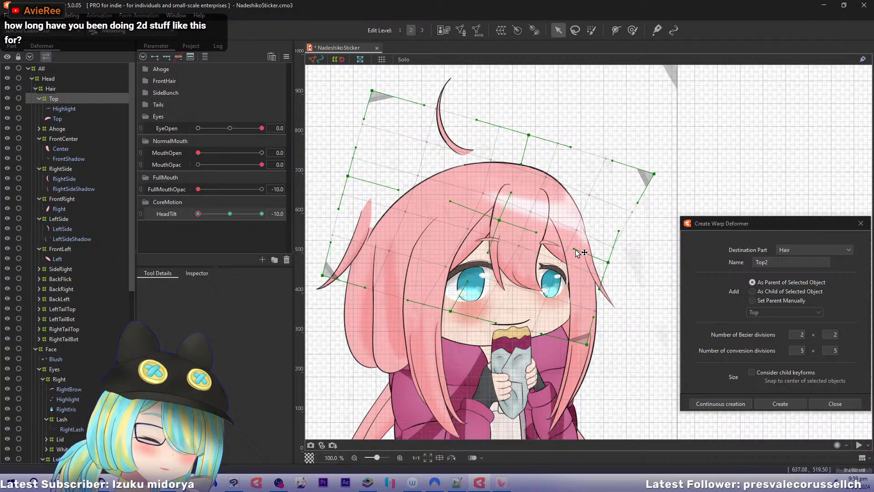
pyautogui.moveTo(654, 175); pyautogui.dragTo(644, 172)
pyautogui.hotkey('ctrl', 'z')
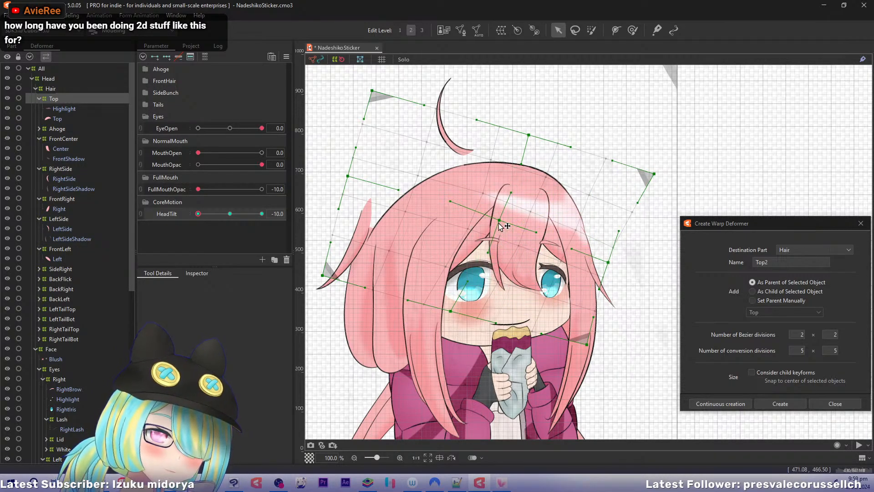
# Raise the Top warp deformer's centre point, move its upper-left corner and left-edge midpoint outward, and check the HeadTilt motion.
pyautogui.moveTo(500, 224); pyautogui.dragTo(494, 218)
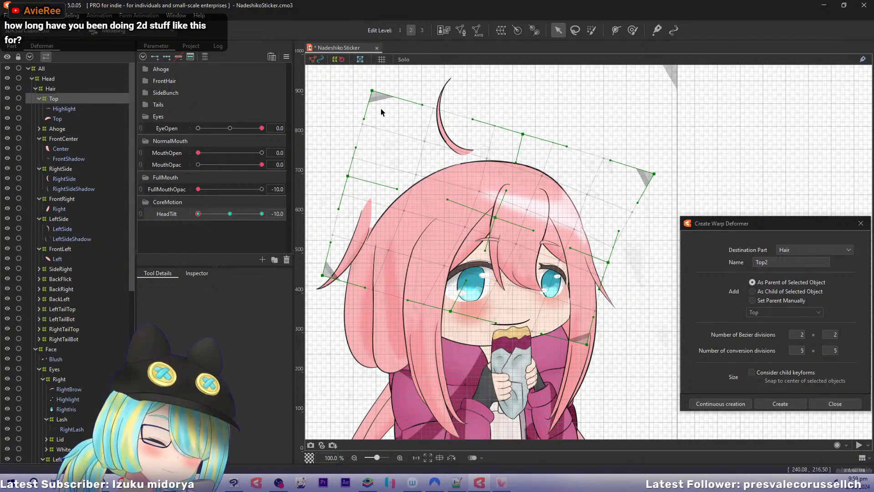
pyautogui.moveTo(374, 95); pyautogui.dragTo(362, 89)
pyautogui.moveTo(349, 176); pyautogui.dragTo(337, 174)
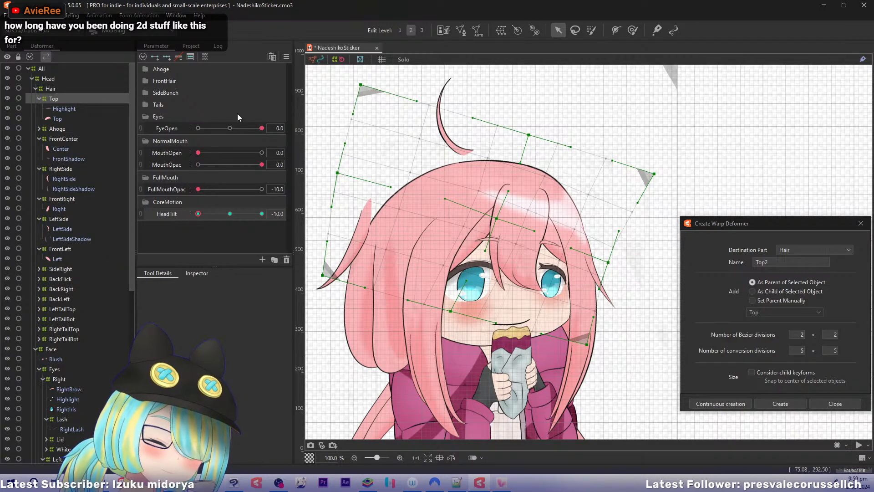
pyautogui.moveTo(198, 213)
pyautogui.mouseDown()
pyautogui.moveTo(223, 213)
pyautogui.moveTo(191, 210)
pyautogui.mouseUp()
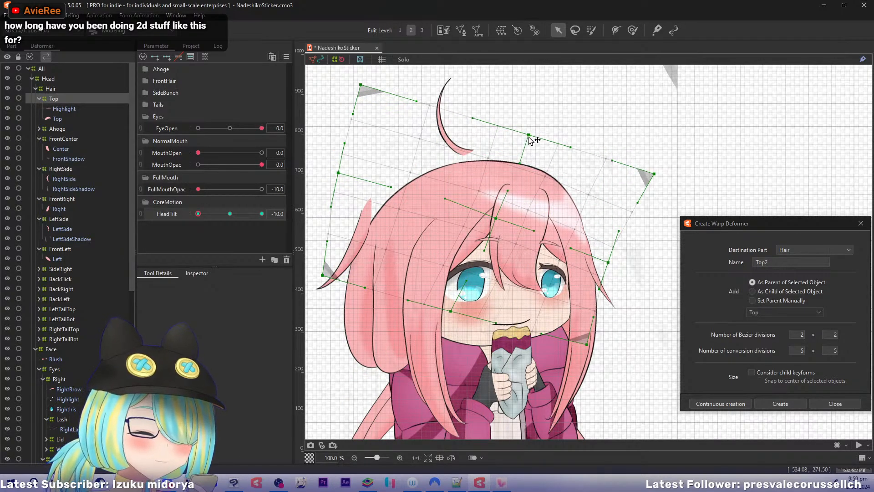
# Shift the Top warp deformer's top-edge midpoint right, recheck the HeadTilt motion, and nudge the left-edge midpoint inward at -10.
pyautogui.moveTo(528, 135); pyautogui.dragTo(536, 138)
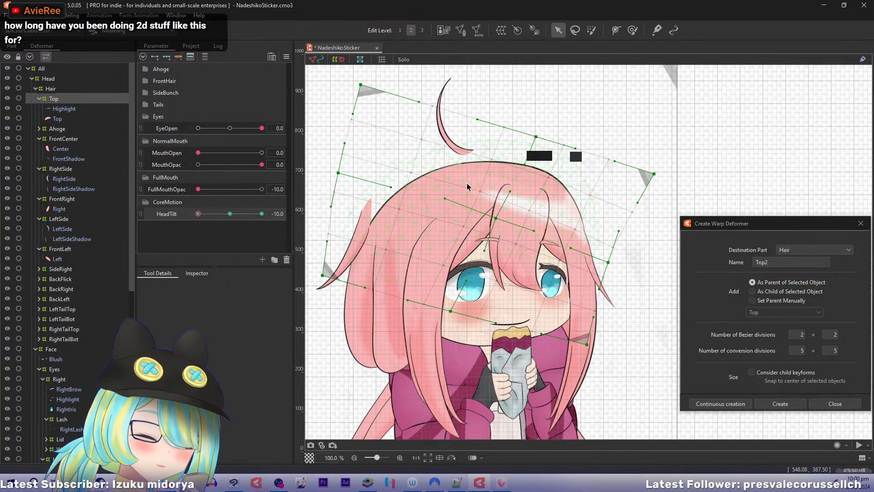
pyautogui.moveTo(200, 214)
pyautogui.mouseDown()
pyautogui.moveTo(217, 215)
pyautogui.moveTo(188, 215)
pyautogui.mouseUp()
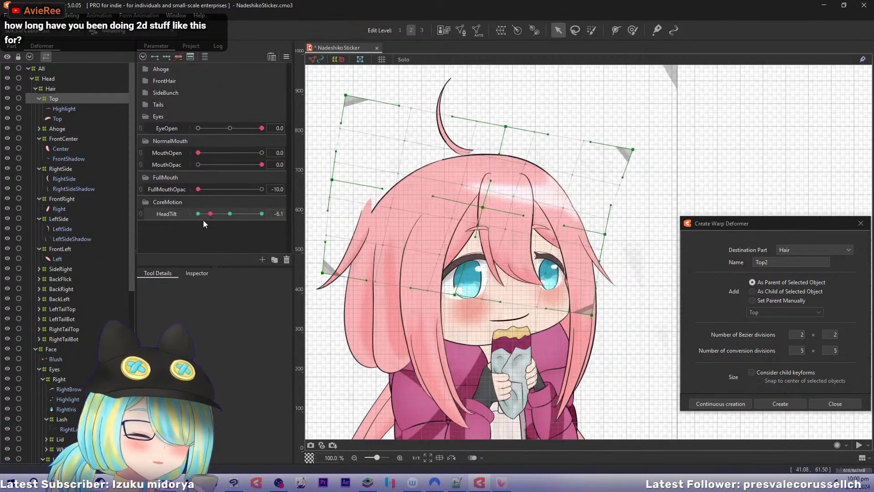
pyautogui.moveTo(190, 220)
pyautogui.mouseDown()
pyautogui.moveTo(208, 226)
pyautogui.moveTo(181, 225)
pyautogui.mouseUp()
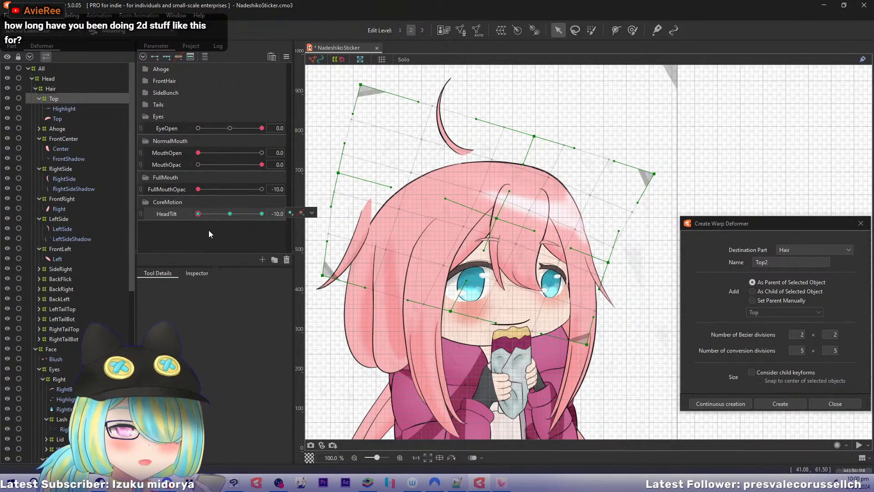
pyautogui.moveTo(339, 173); pyautogui.dragTo(342, 175)
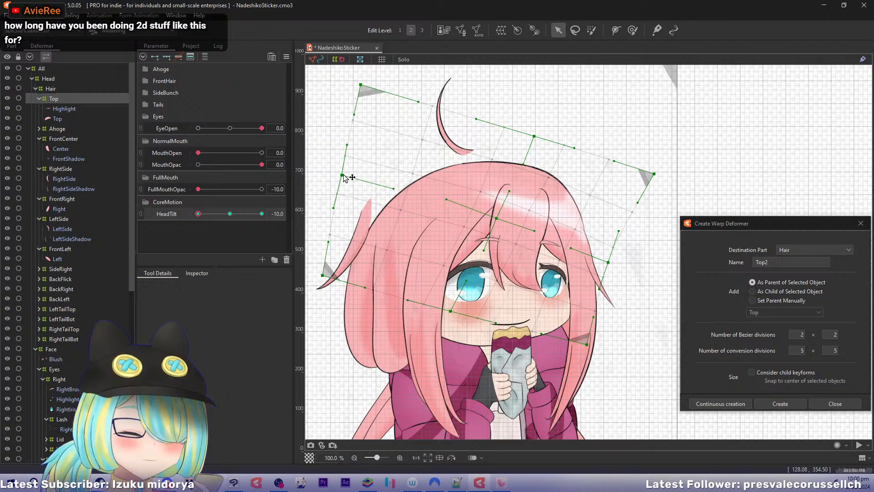
# Nudge the Top warp deformer's lower-left corner inward, and move the Ahoge warp deformer right and down onto the head at HeadTilt -10.
pyautogui.moveTo(322, 275); pyautogui.dragTo(329, 277)
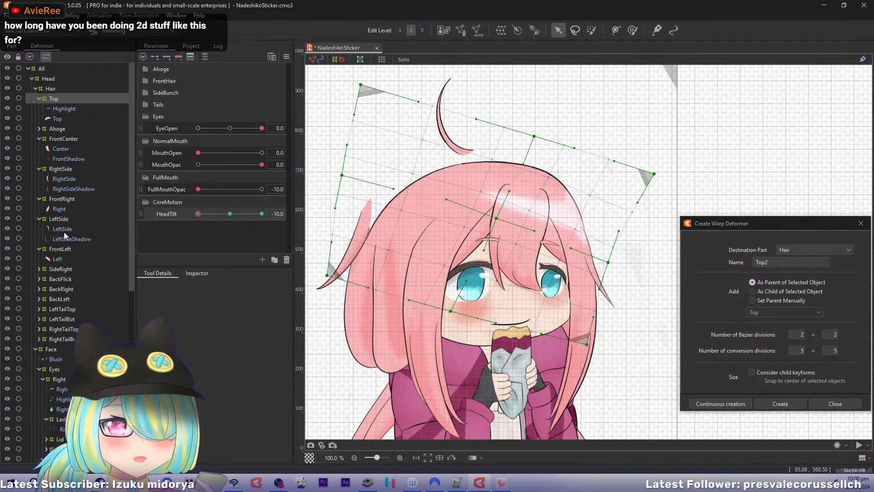
pyautogui.click(41, 129)
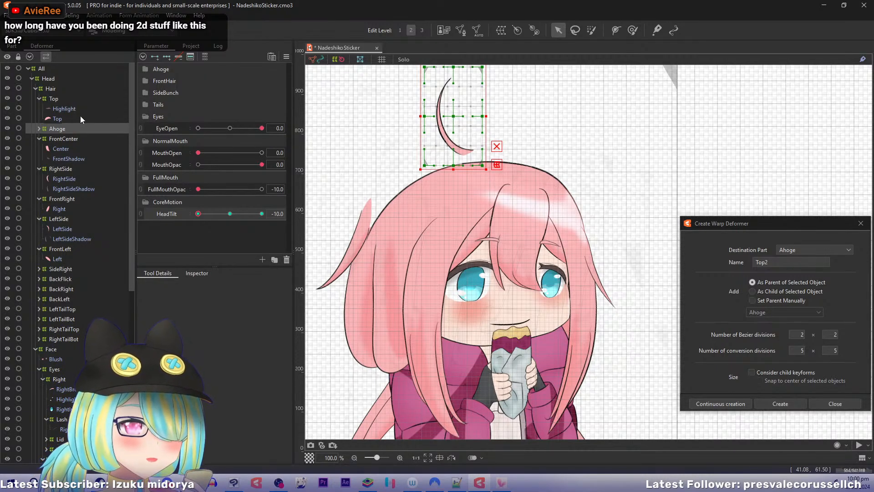
pyautogui.moveTo(191, 213)
pyautogui.mouseDown()
pyautogui.moveTo(223, 214)
pyautogui.moveTo(184, 220)
pyautogui.mouseUp()
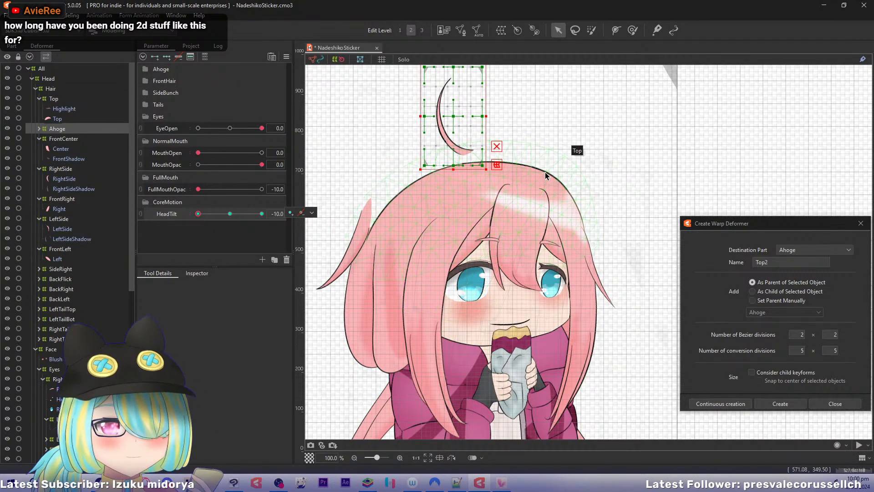
pyautogui.moveTo(545, 172); pyautogui.dragTo(557, 187)
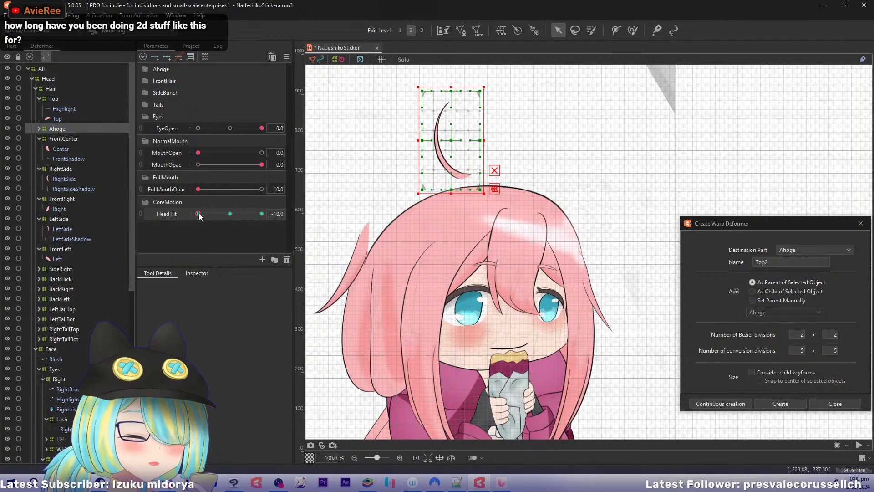
pyautogui.moveTo(452, 140); pyautogui.dragTo(501, 171)
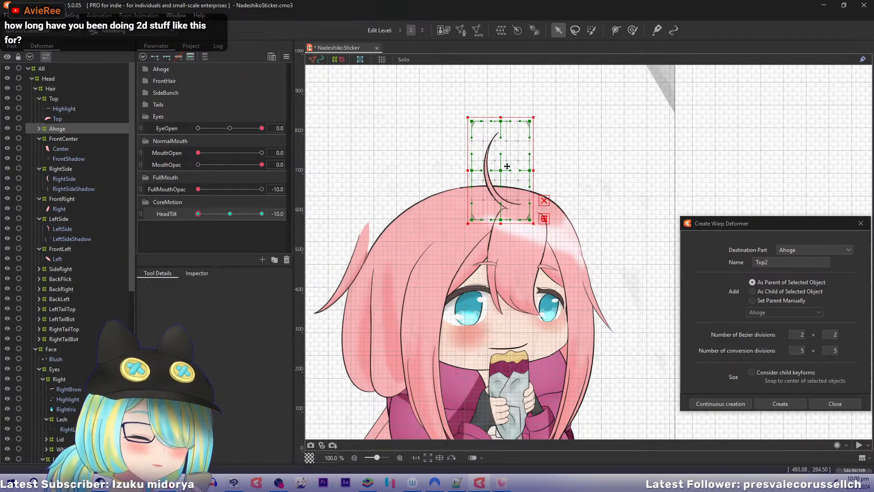
pyautogui.click(507, 167)
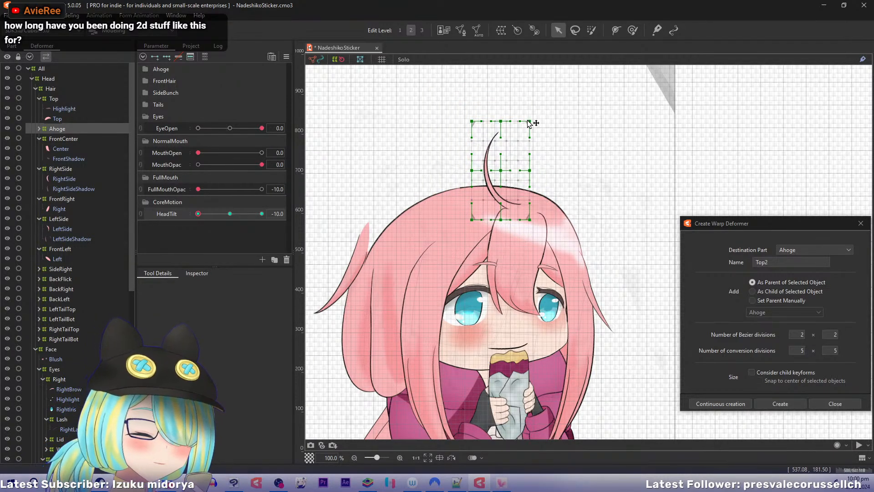
# Lean the Ahoge warp deformer clockwise by shifting its upper corners, centre and edge midpoints right and pulling its lower-left corner up and outward.
pyautogui.moveTo(529, 121); pyautogui.dragTo(540, 126)
pyautogui.moveTo(471, 121); pyautogui.dragTo(518, 123)
pyautogui.moveTo(501, 170); pyautogui.dragTo(532, 177)
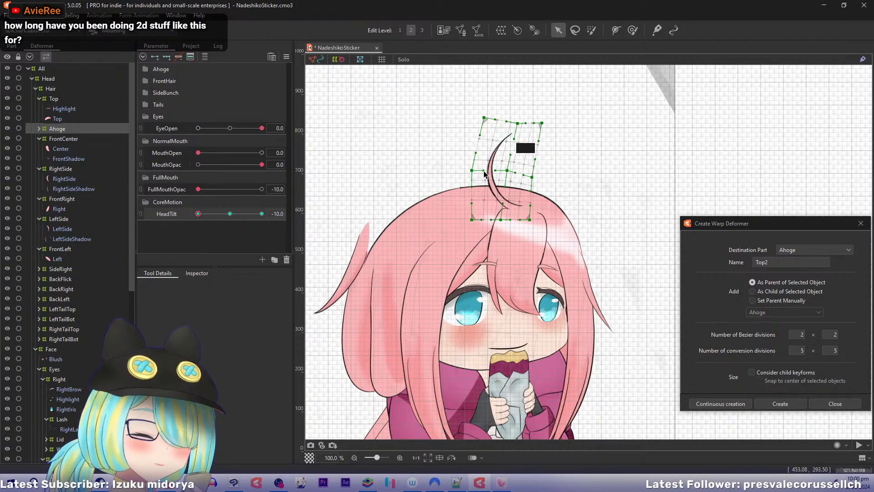
pyautogui.moveTo(472, 170); pyautogui.dragTo(513, 172)
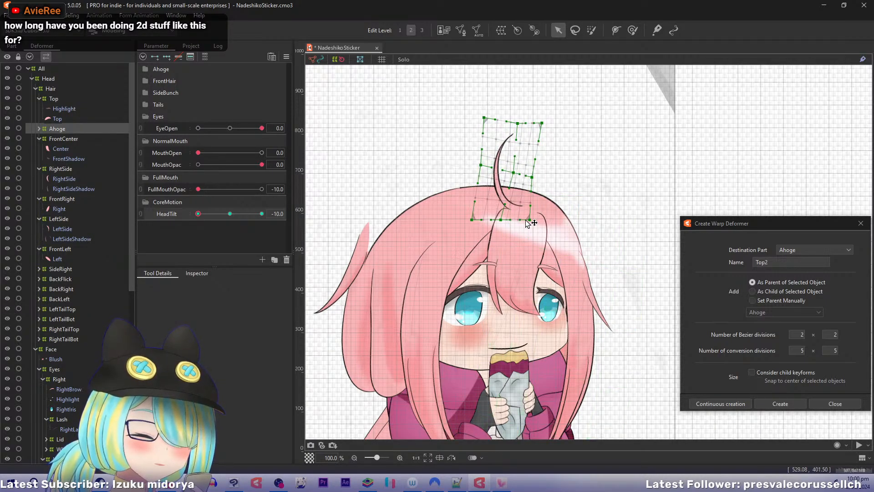
pyautogui.moveTo(529, 219); pyautogui.dragTo(466, 214)
pyautogui.moveTo(542, 123); pyautogui.dragTo(498, 117)
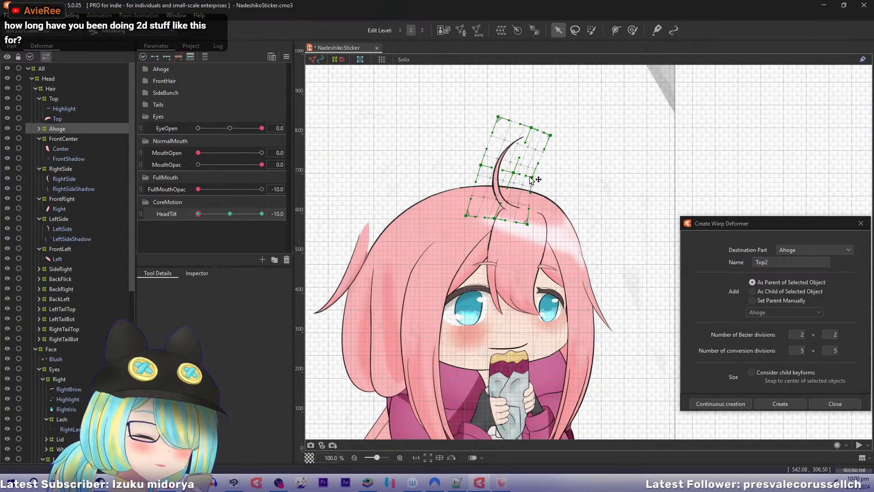
pyautogui.moveTo(531, 176); pyautogui.dragTo(535, 176)
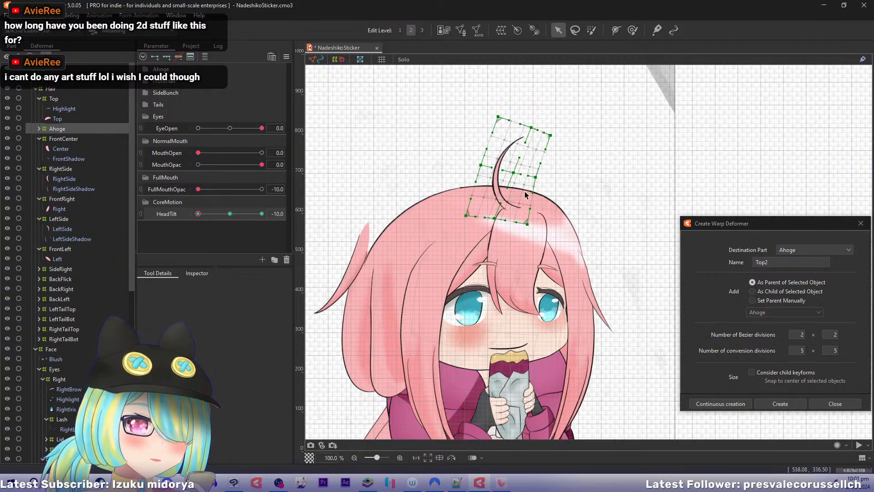
# Check the HeadTilt motion and bend the Ahoge warp deformer's tip further right by moving its upper corners, top-edge midpoint and side midpoints.
pyautogui.moveTo(562, 169); pyautogui.dragTo(534, 185)
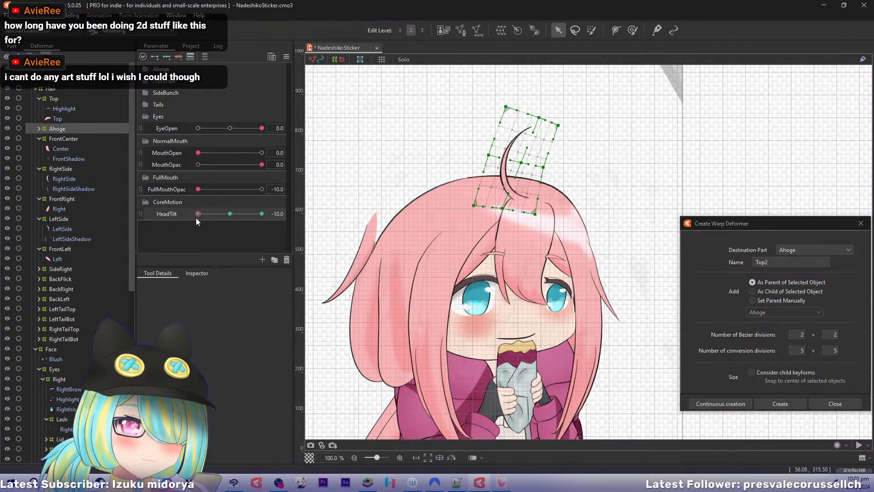
pyautogui.moveTo(198, 214)
pyautogui.mouseDown()
pyautogui.moveTo(216, 215)
pyautogui.moveTo(183, 217)
pyautogui.moveTo(218, 216)
pyautogui.moveTo(196, 222)
pyautogui.mouseUp()
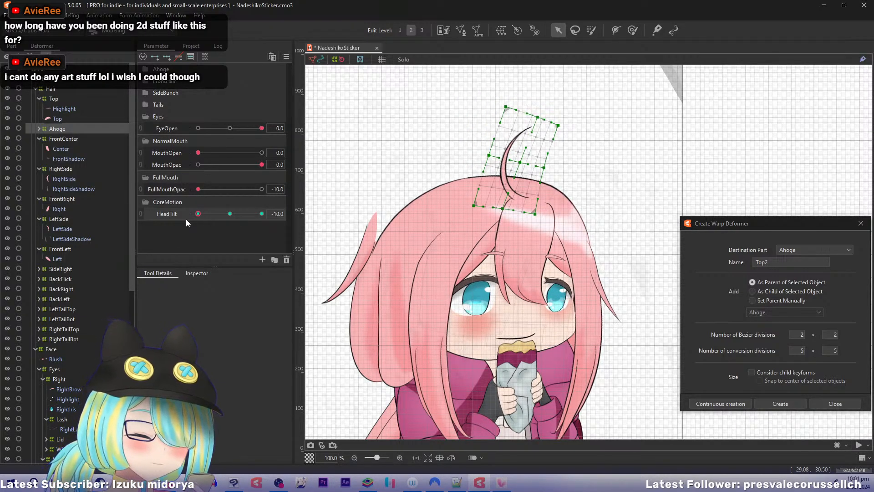
pyautogui.moveTo(186, 220)
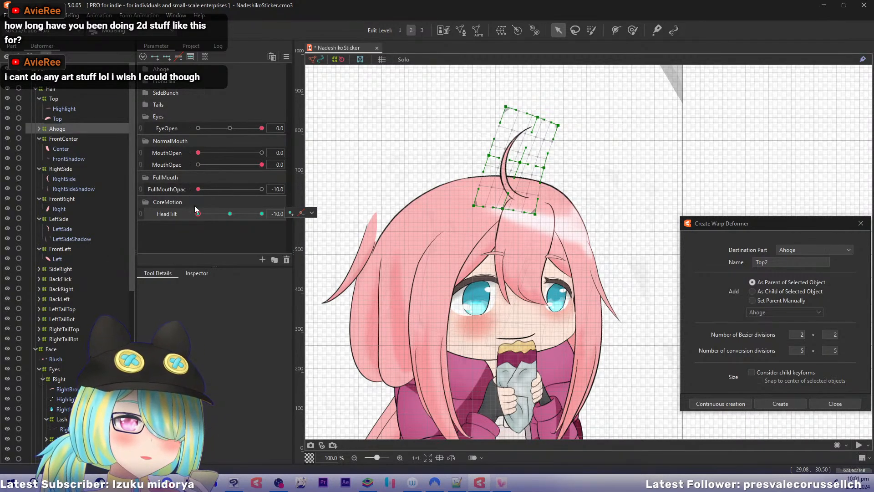
pyautogui.click(290, 213)
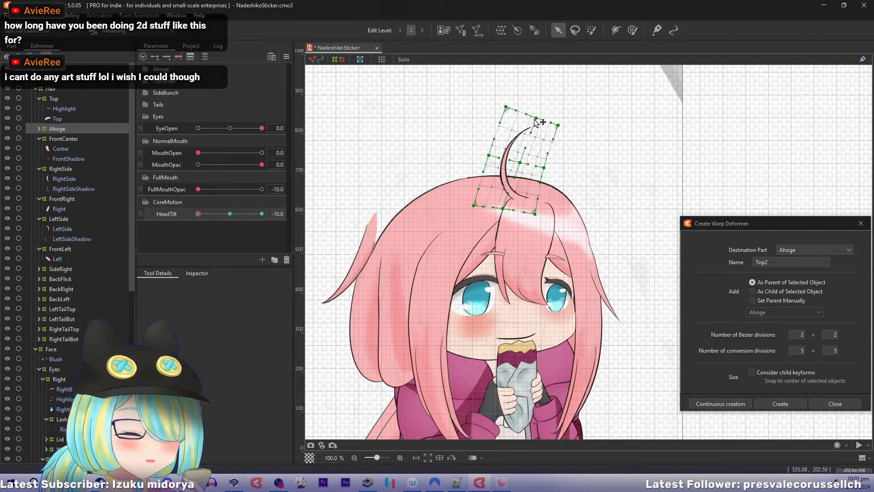
pyautogui.moveTo(559, 125); pyautogui.dragTo(563, 137)
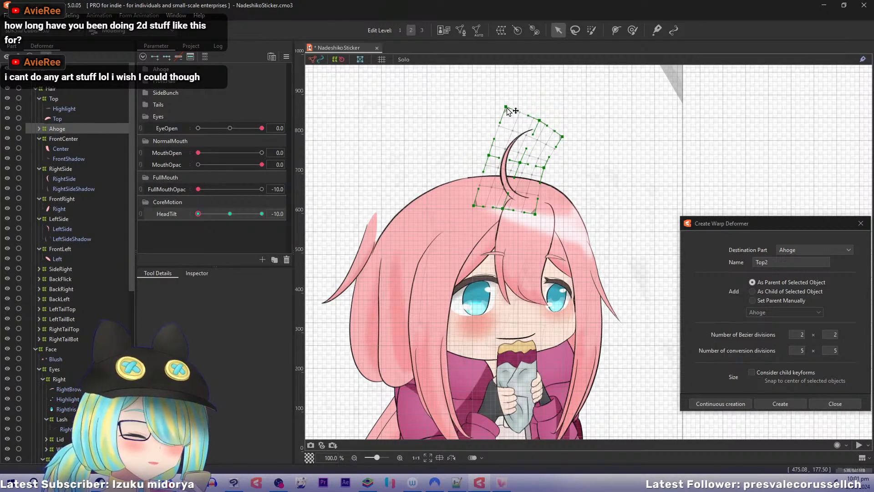
pyautogui.moveTo(507, 108); pyautogui.dragTo(545, 130)
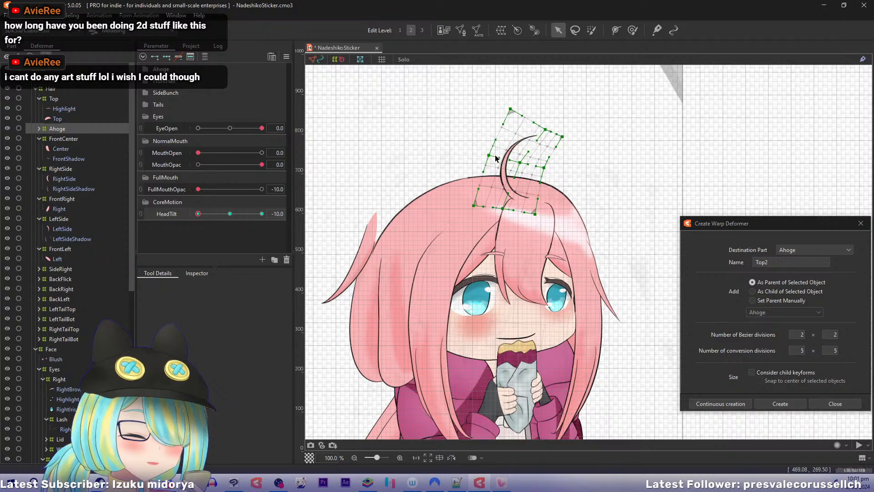
pyautogui.moveTo(492, 158); pyautogui.dragTo(545, 171)
pyautogui.moveTo(510, 109); pyautogui.dragTo(521, 112)
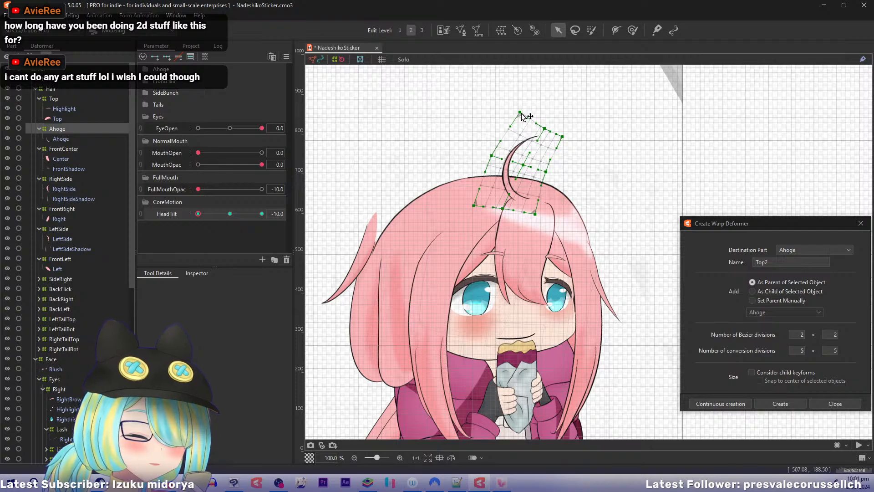
# Save the model with the unused source image deleted, and nudge the Ahoge warp deformer's lower-right corner inward, checking HeadTilt.
pyautogui.hotkey('ctrl', 's')
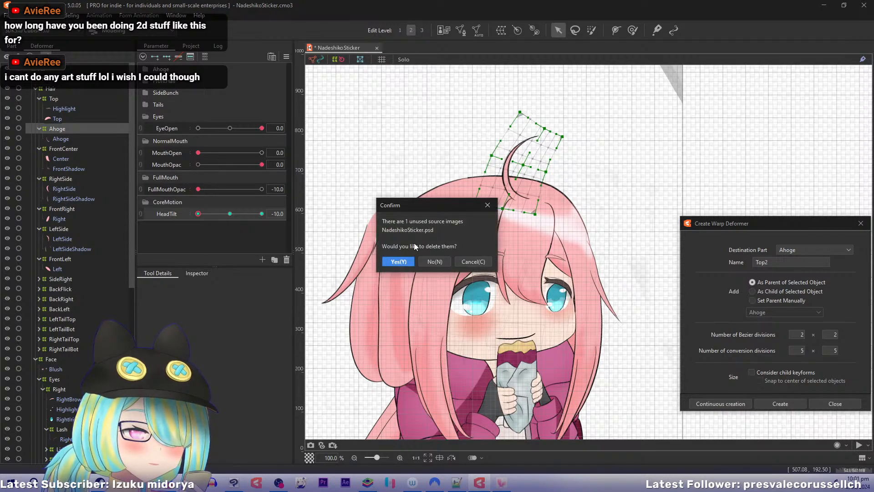
pyautogui.click(404, 261)
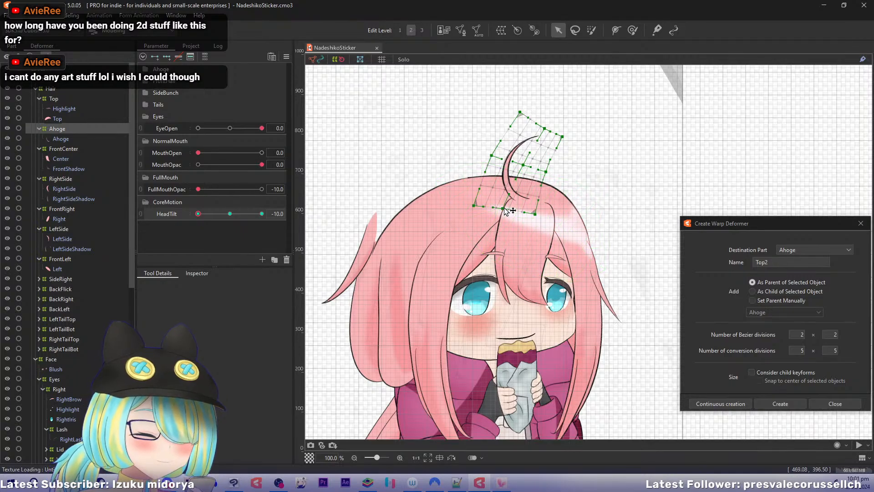
pyautogui.moveTo(504, 208); pyautogui.dragTo(535, 219)
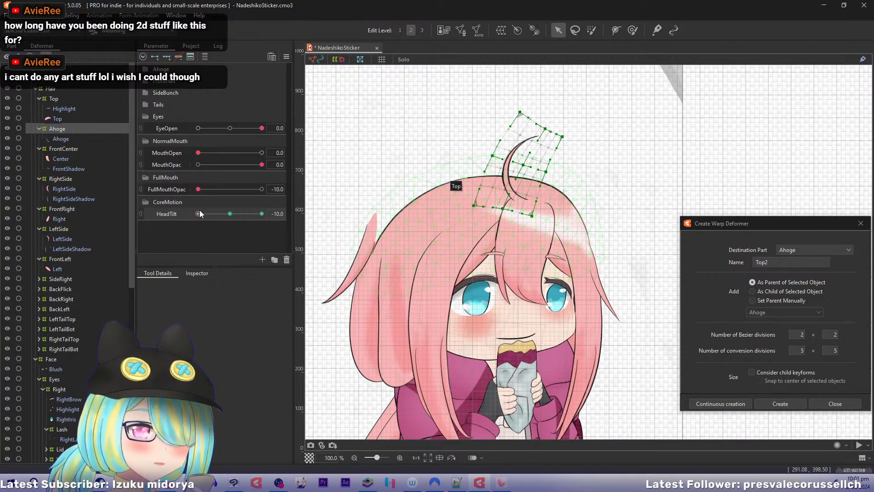
pyautogui.moveTo(198, 213); pyautogui.dragTo(109, 206)
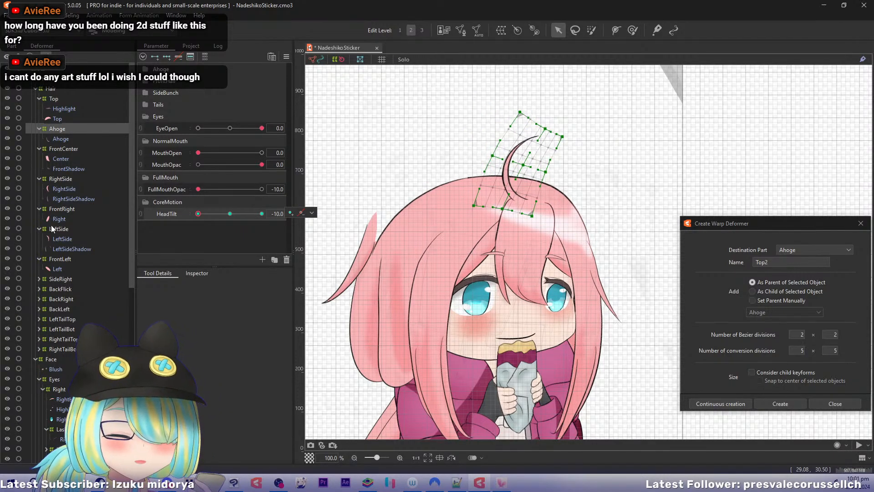
# Raise the Top warp deformer's upper-left Bezier handles and left-edge midpoint to round out the hair, and recheck the HeadTilt motion.
pyautogui.click(54, 98)
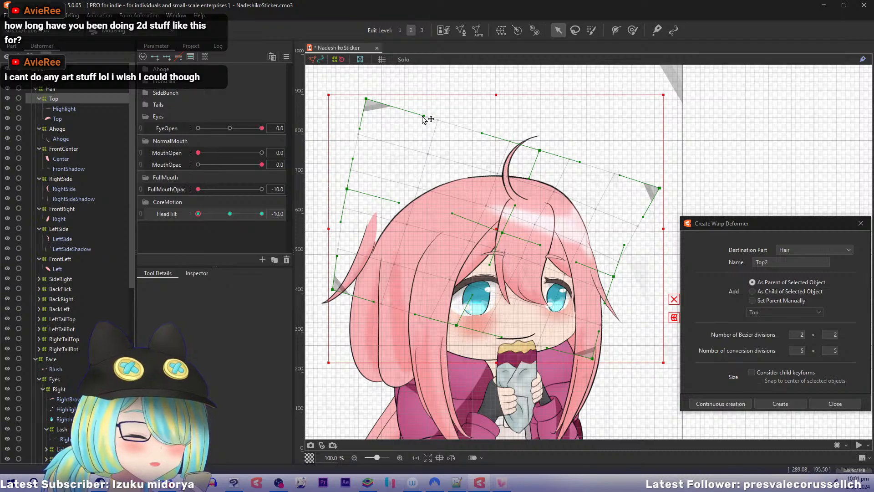
pyautogui.moveTo(423, 117); pyautogui.dragTo(428, 108)
pyautogui.moveTo(485, 135); pyautogui.dragTo(488, 121)
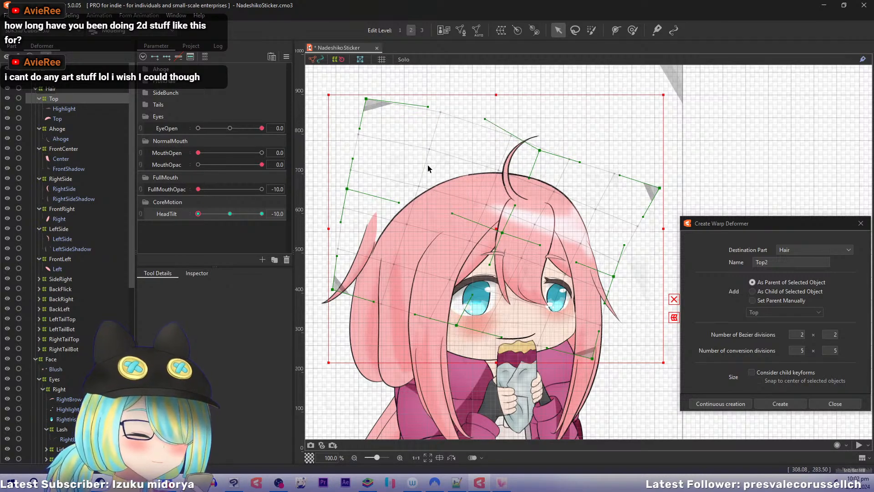
pyautogui.moveTo(349, 189); pyautogui.dragTo(350, 179)
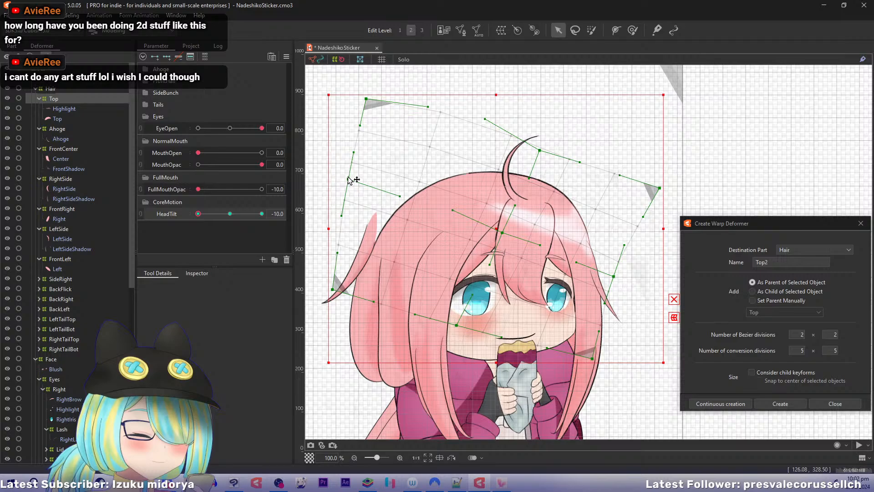
pyautogui.moveTo(198, 214); pyautogui.dragTo(178, 215)
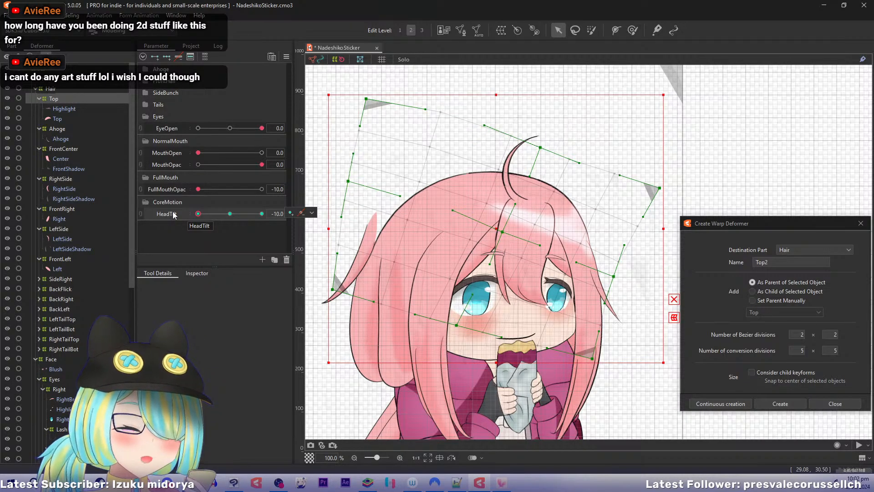
# Add three keyforms on HeadTilt for the BackFlick warp deformer.
pyautogui.moveTo(391, 217); pyautogui.dragTo(418, 181)
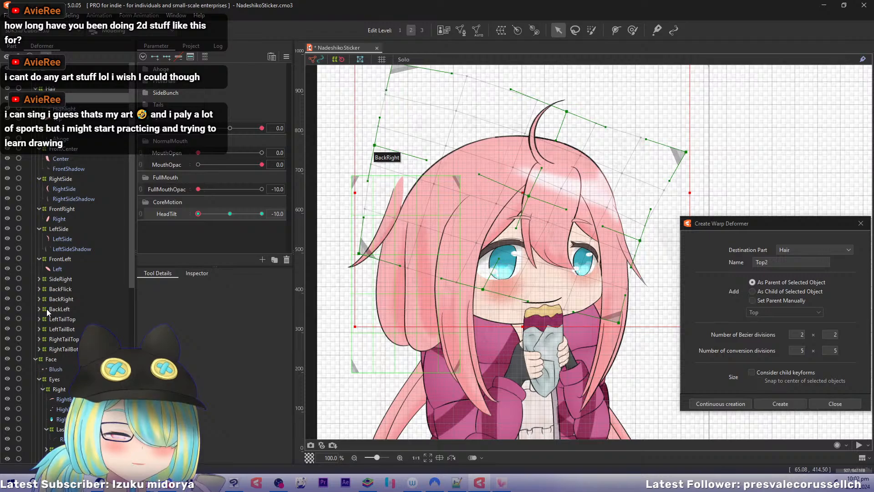
pyautogui.click(48, 290)
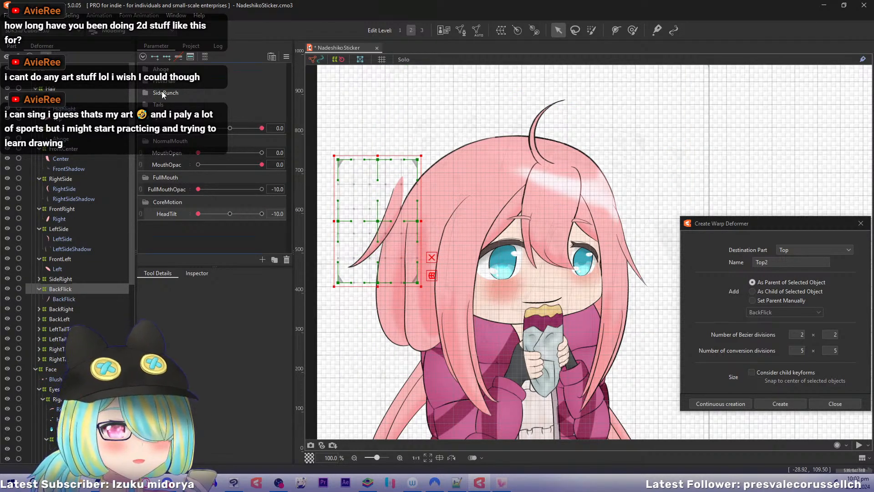
pyautogui.click(168, 58)
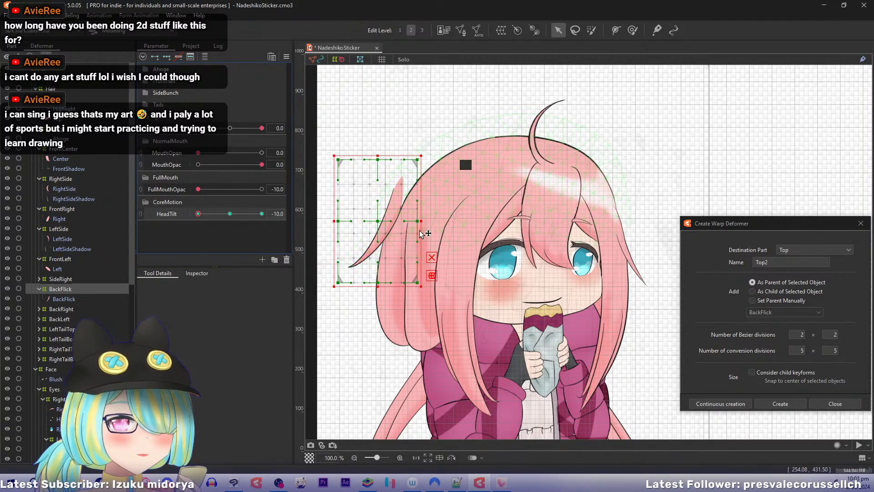
# Shift the BackFlick warp deformer's upper-right corner, right-edge midpoint, top-edge midpoint and centre right and down at HeadTilt -10.
pyautogui.moveTo(418, 160); pyautogui.dragTo(438, 185)
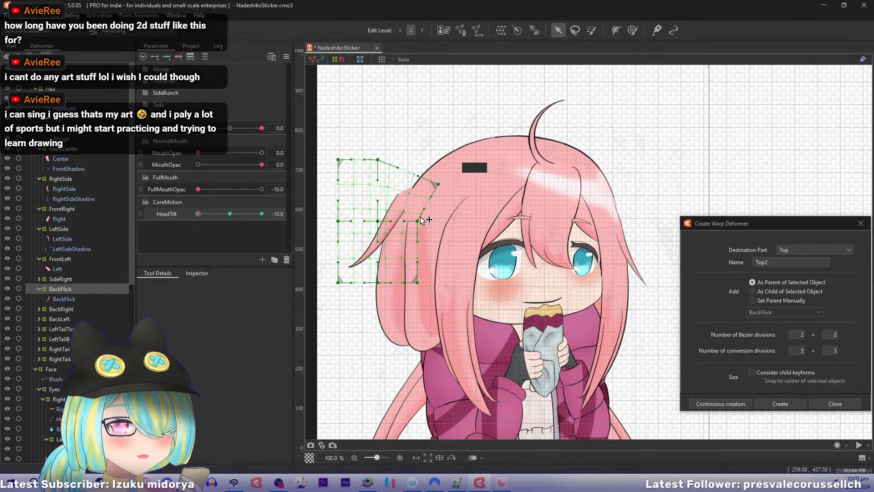
pyautogui.moveTo(419, 224); pyautogui.dragTo(429, 249)
pyautogui.moveTo(378, 159); pyautogui.dragTo(395, 164)
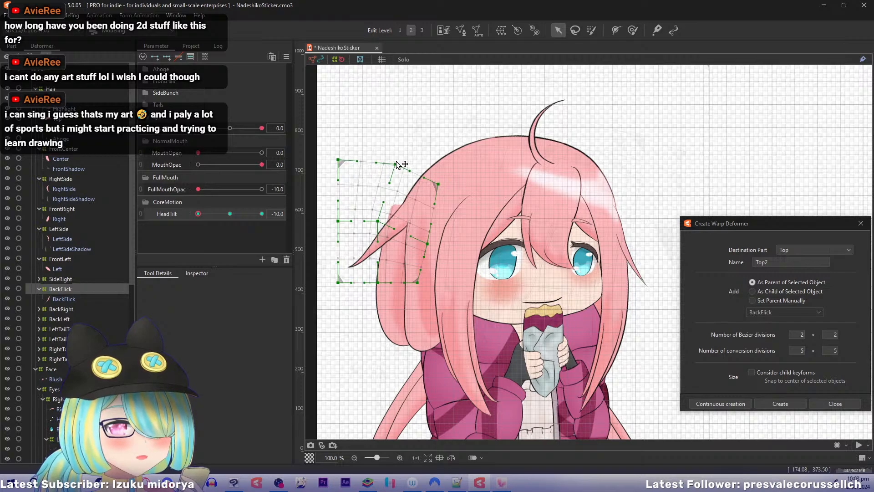
pyautogui.moveTo(378, 220); pyautogui.dragTo(388, 239)
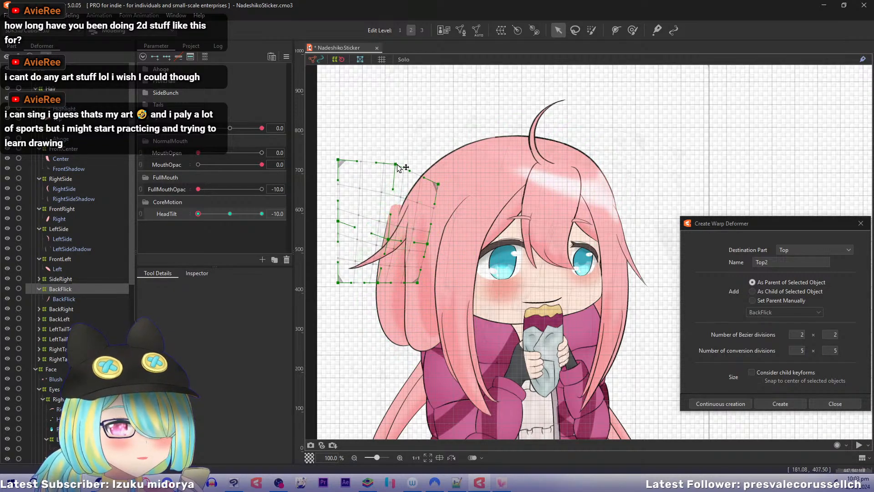
# Move the BackFlick warp deformer's edge midpoints and centre back left, raise its lower-left corner, and pull its lower-right corner left and down.
pyautogui.moveTo(395, 164); pyautogui.dragTo(387, 159)
pyautogui.moveTo(378, 282); pyautogui.dragTo(368, 279)
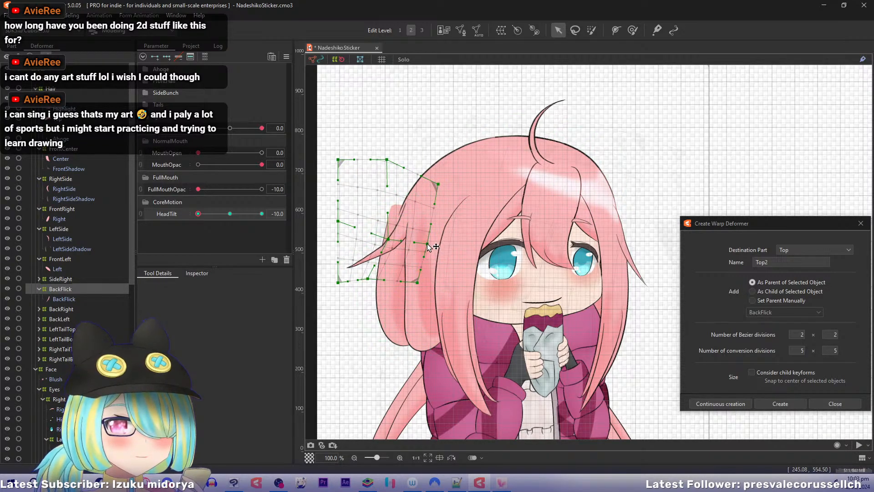
pyautogui.moveTo(427, 244); pyautogui.dragTo(382, 237)
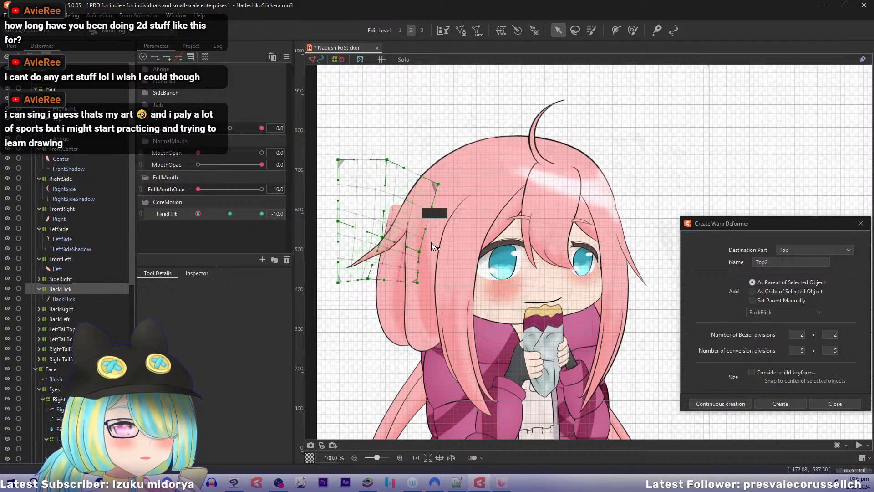
pyautogui.moveTo(341, 279); pyautogui.dragTo(335, 271)
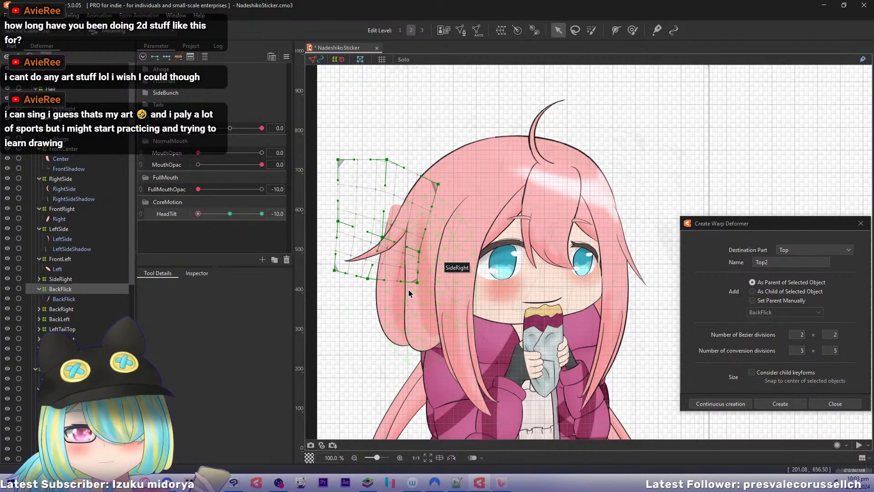
pyautogui.moveTo(417, 283); pyautogui.dragTo(398, 292)
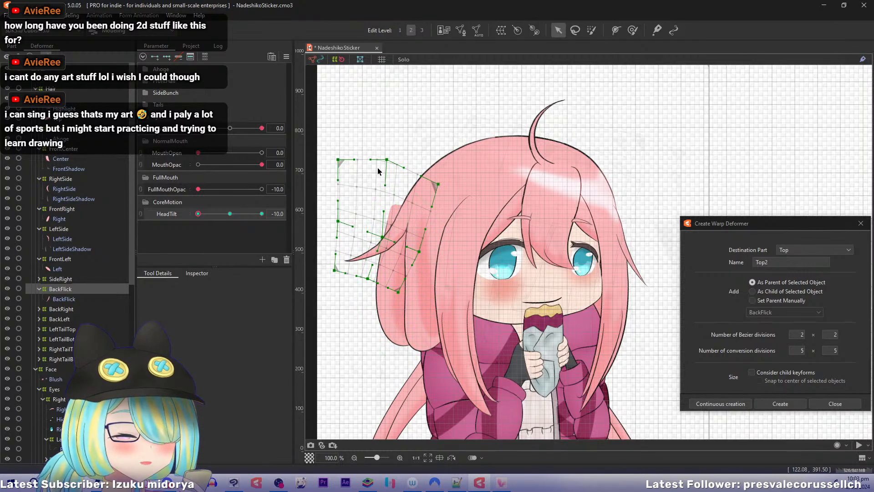
# Refine the BackFlick warp deformer at HeadTilt -10, pulling its upper-left corner right, its upper-right corner left, and adjusting its centre, lower-left corner and edge midpoints.
pyautogui.moveTo(389, 161); pyautogui.dragTo(393, 171)
pyautogui.moveTo(441, 186); pyautogui.dragTo(435, 179)
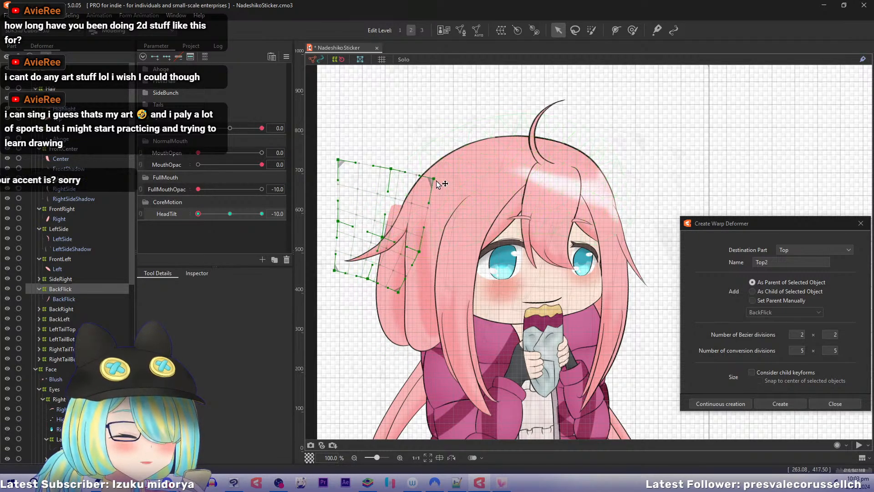
pyautogui.moveTo(382, 238); pyautogui.dragTo(382, 234)
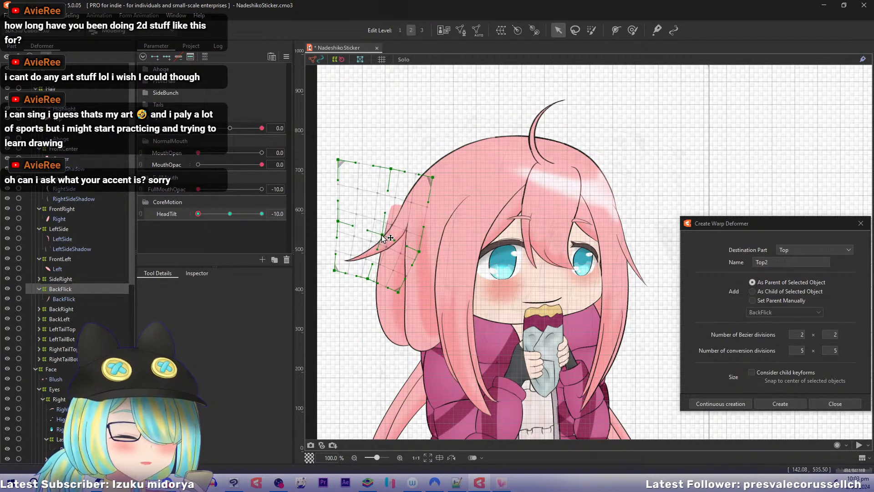
pyautogui.moveTo(340, 270); pyautogui.dragTo(368, 285)
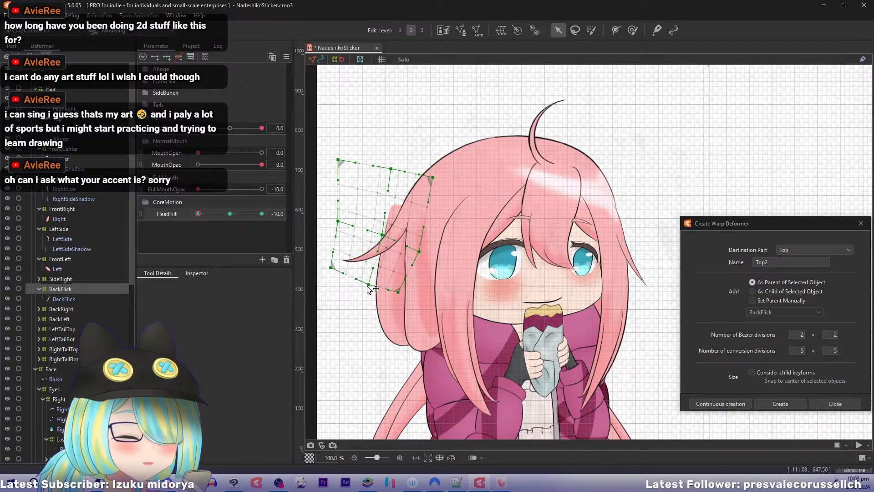
pyautogui.moveTo(339, 160); pyautogui.dragTo(355, 161)
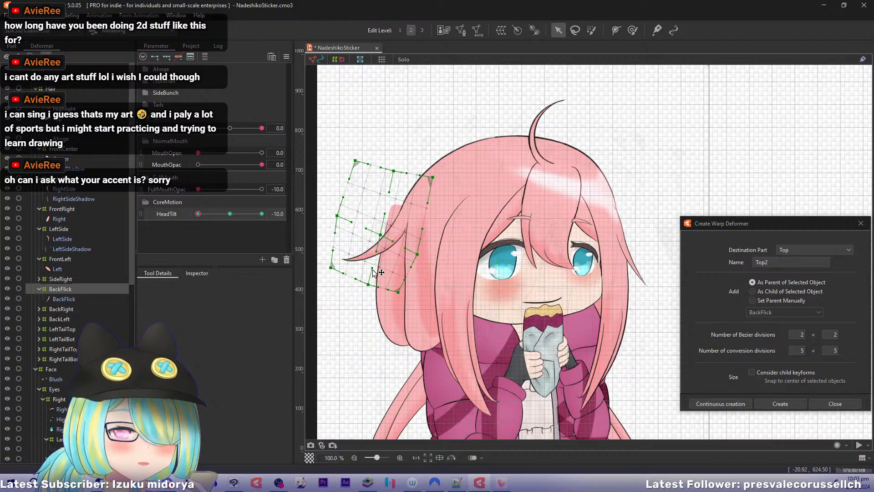
pyautogui.moveTo(378, 258); pyautogui.dragTo(432, 254)
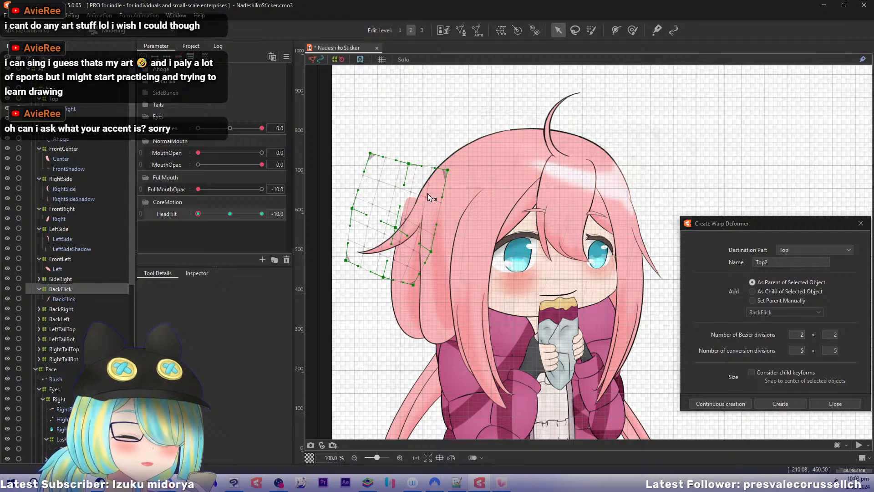
pyautogui.moveTo(409, 163); pyautogui.dragTo(405, 164)
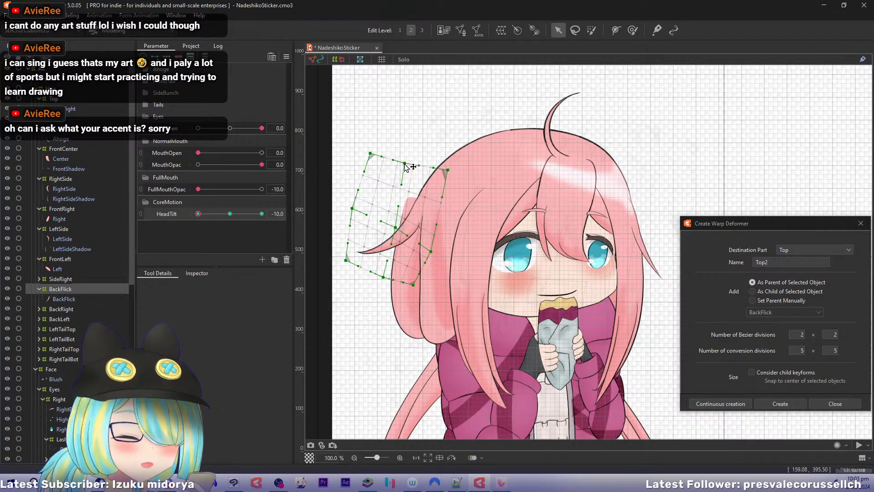
# Skew the SideRight warp deformer at HeadTilt -10 by shifting its upper corners, top-edge and right-edge midpoints and centre right and down.
pyautogui.click(53, 278)
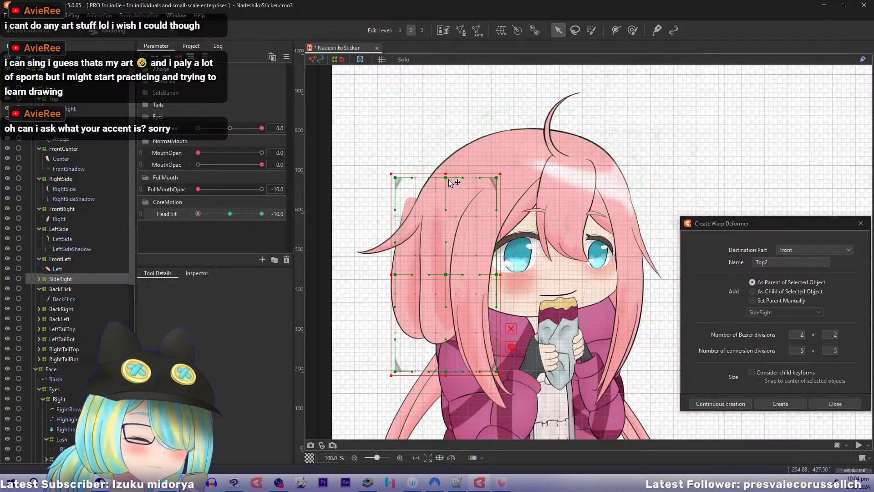
pyautogui.moveTo(449, 181); pyautogui.dragTo(467, 204)
pyautogui.moveTo(398, 180); pyautogui.dragTo(413, 183)
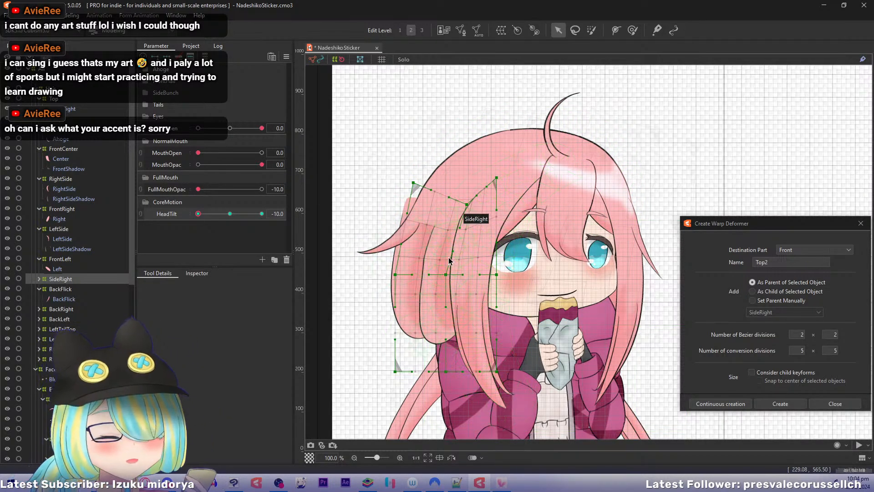
pyautogui.moveTo(446, 275); pyautogui.dragTo(464, 285)
pyautogui.moveTo(395, 275)
pyautogui.mouseDown()
pyautogui.moveTo(405, 275)
pyautogui.moveTo(397, 275)
pyautogui.mouseUp()
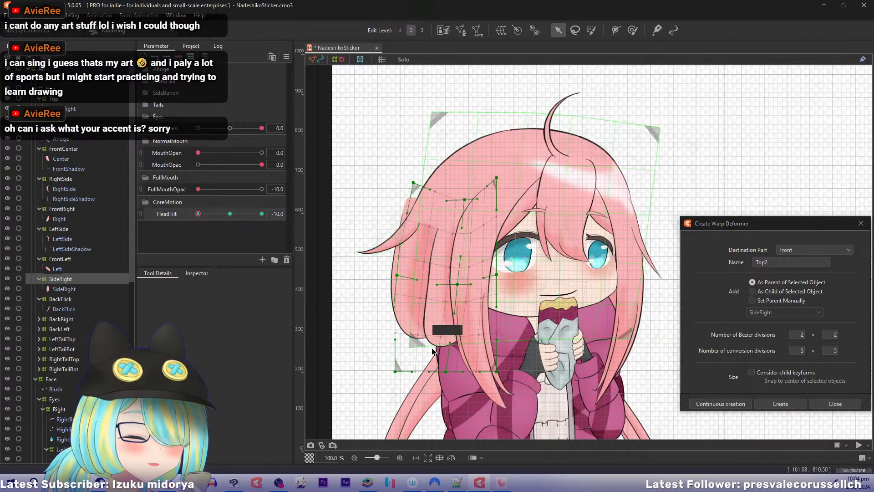
pyautogui.moveTo(466, 204); pyautogui.dragTo(464, 199)
pyautogui.moveTo(461, 286); pyautogui.dragTo(458, 281)
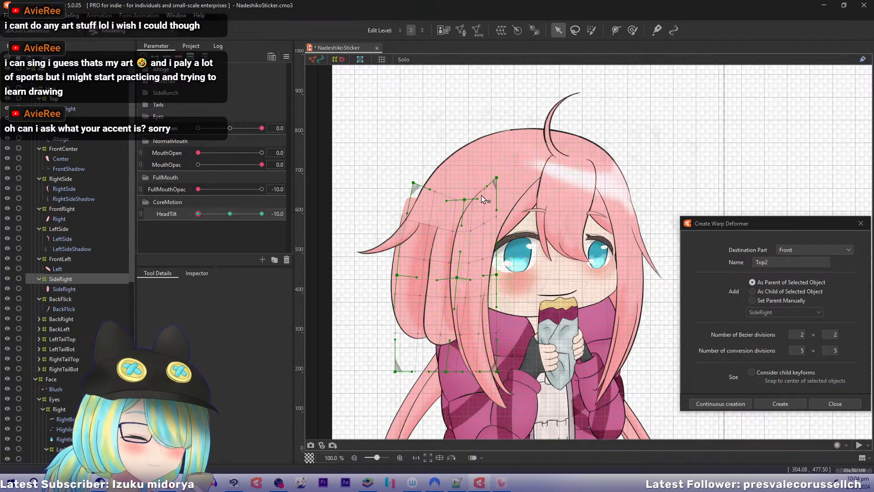
pyautogui.moveTo(496, 178); pyautogui.dragTo(514, 201)
pyautogui.moveTo(497, 275); pyautogui.dragTo(501, 285)
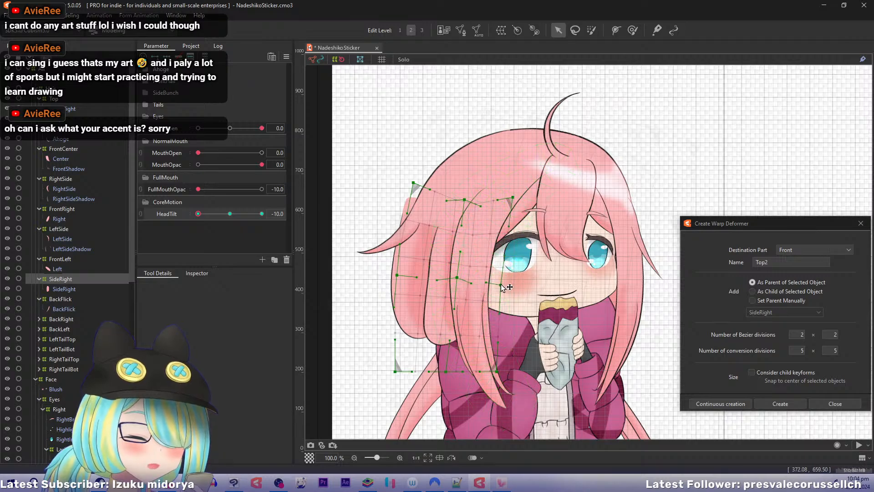
# Fine-tune the SideRight warp deformer's edge midpoints and centre, moving its bottom-edge midpoint left and its lower-left corner left and up.
pyautogui.moveTo(397, 275); pyautogui.dragTo(400, 270)
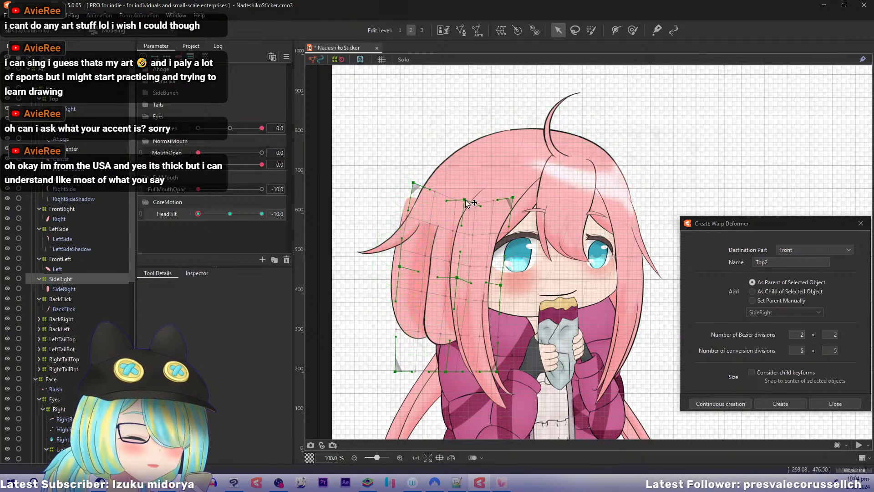
pyautogui.moveTo(465, 201); pyautogui.dragTo(471, 202)
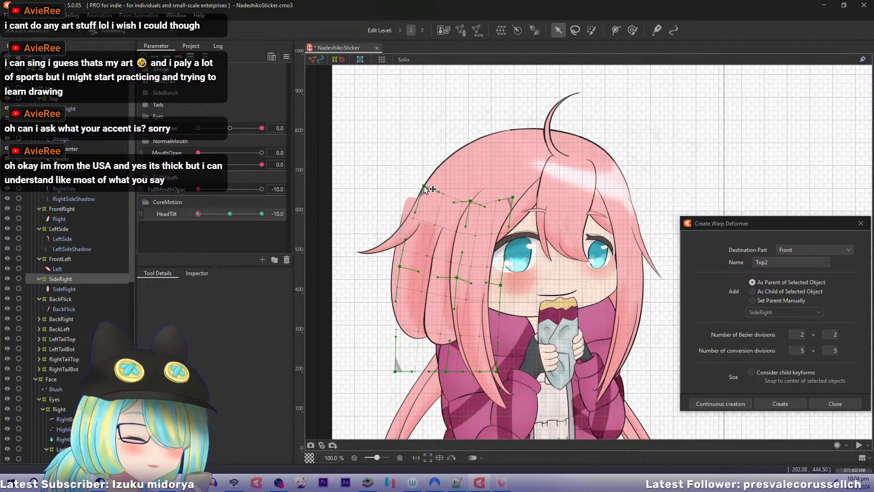
pyautogui.moveTo(456, 277); pyautogui.dragTo(461, 282)
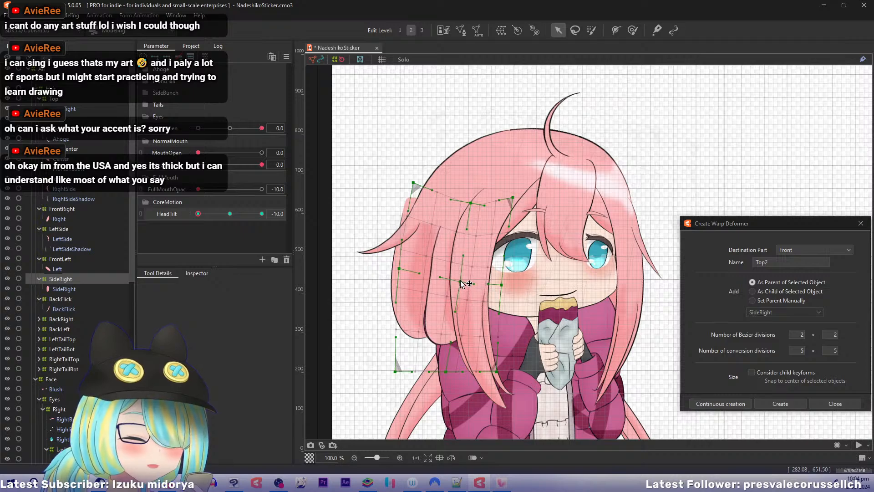
pyautogui.moveTo(446, 372); pyautogui.dragTo(439, 371)
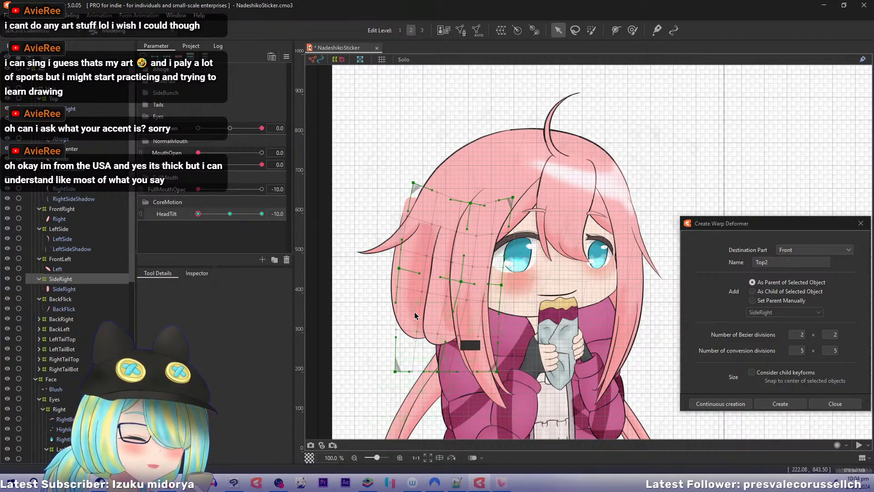
pyautogui.moveTo(399, 268); pyautogui.dragTo(396, 265)
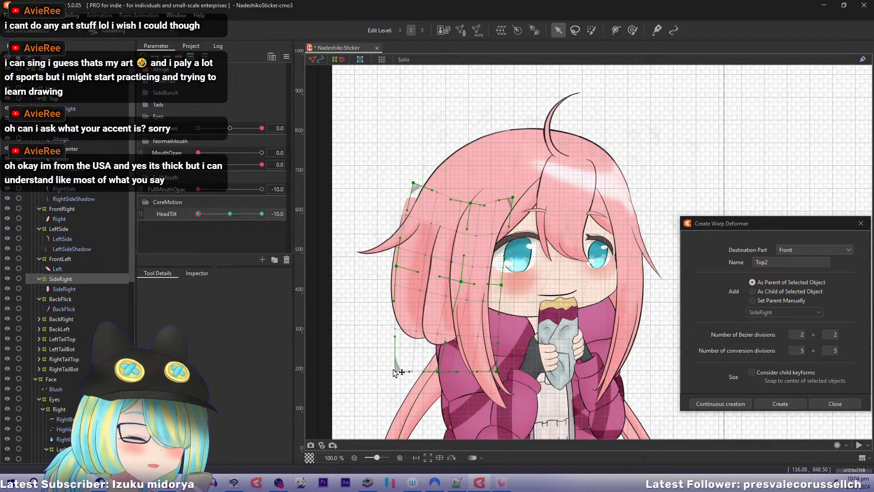
pyautogui.moveTo(395, 371); pyautogui.dragTo(390, 367)
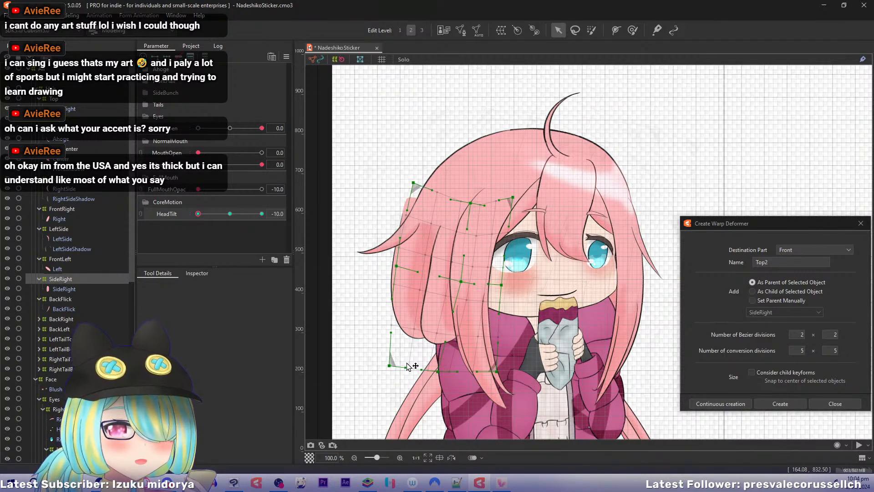
# Add three HeadTilt keyforms to the BackRight warp deformer, then shift its top-edge and right-edge midpoints right and down at -10.
pyautogui.click(58, 319)
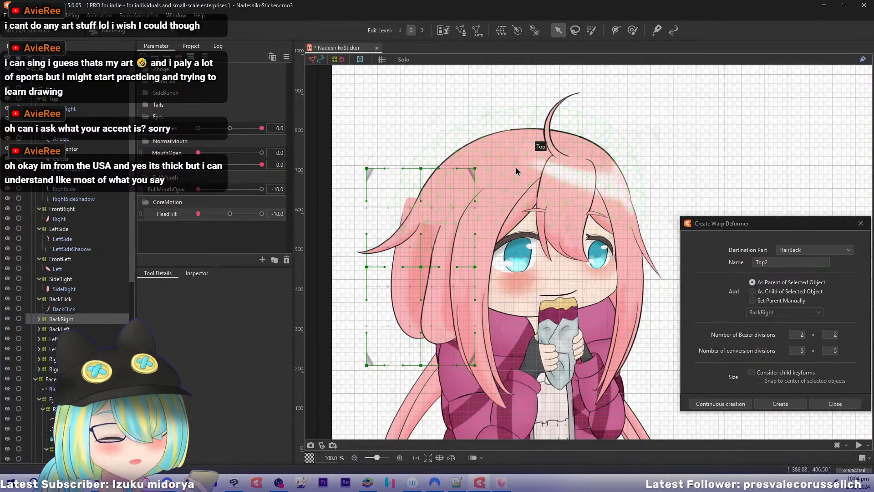
pyautogui.click(427, 172)
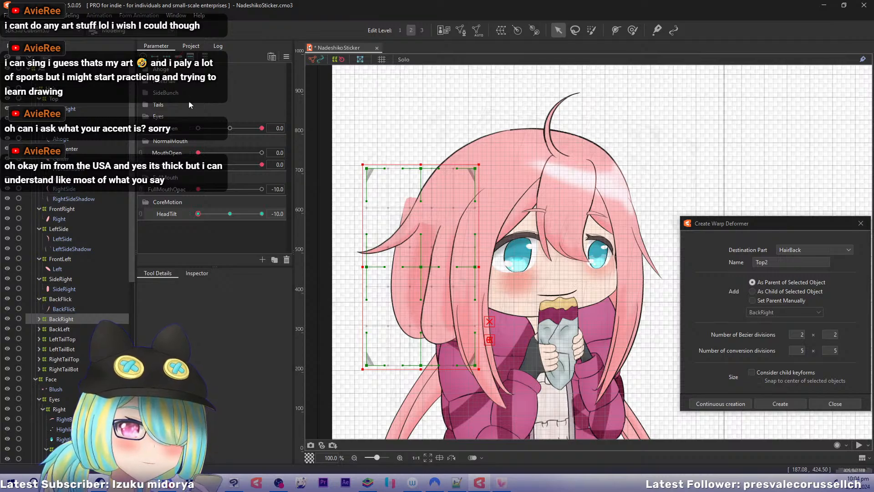
pyautogui.moveTo(421, 168); pyautogui.dragTo(439, 177)
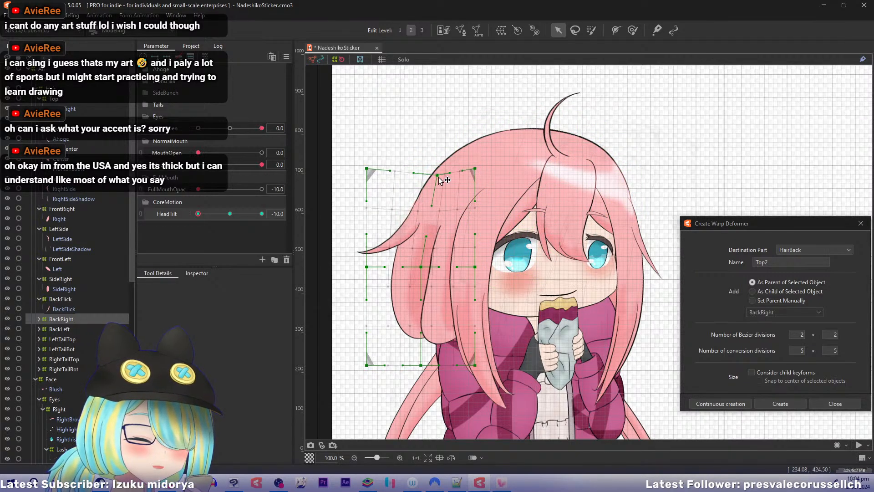
pyautogui.moveTo(475, 267); pyautogui.dragTo(479, 270)
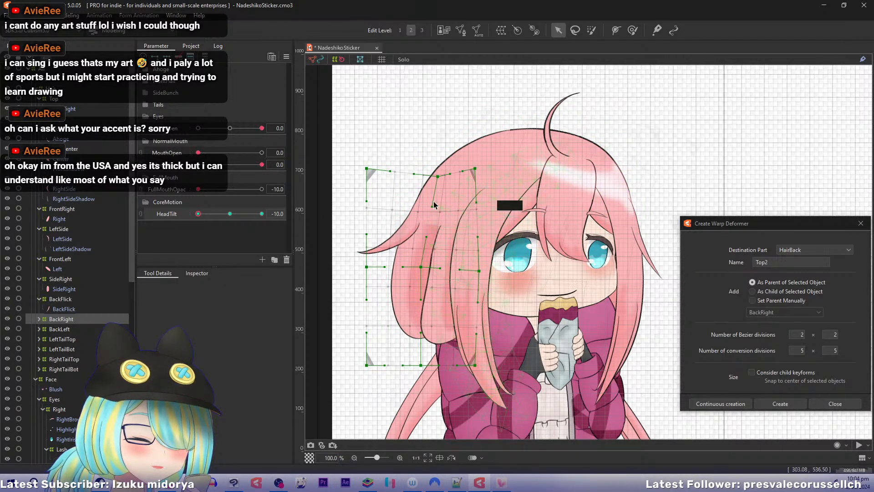
pyautogui.moveTo(437, 176); pyautogui.dragTo(441, 177)
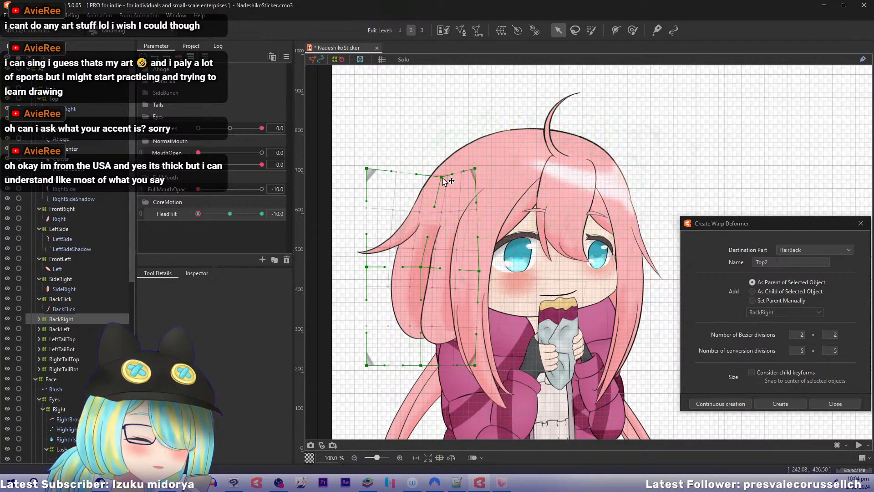
# Edit the SideRight art mesh, deleting all its interior vertices and tidying the vertices along the hair strand's outline.
pyautogui.click(60, 279)
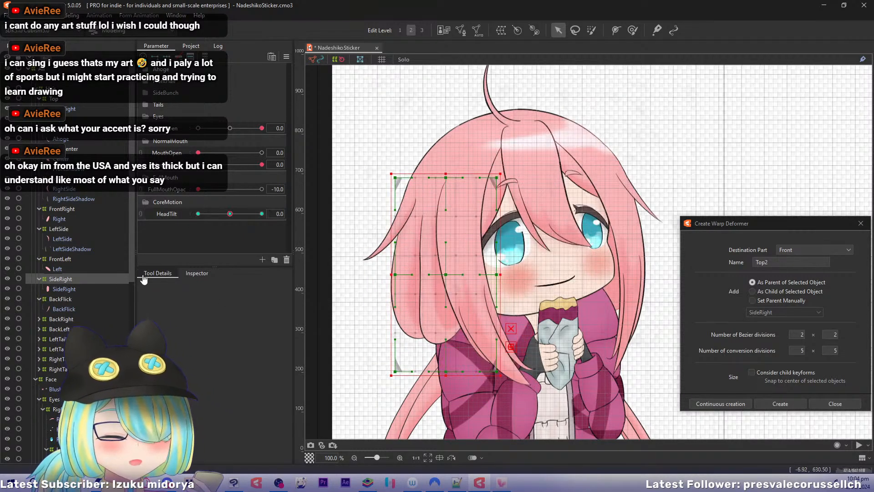
pyautogui.click(71, 289)
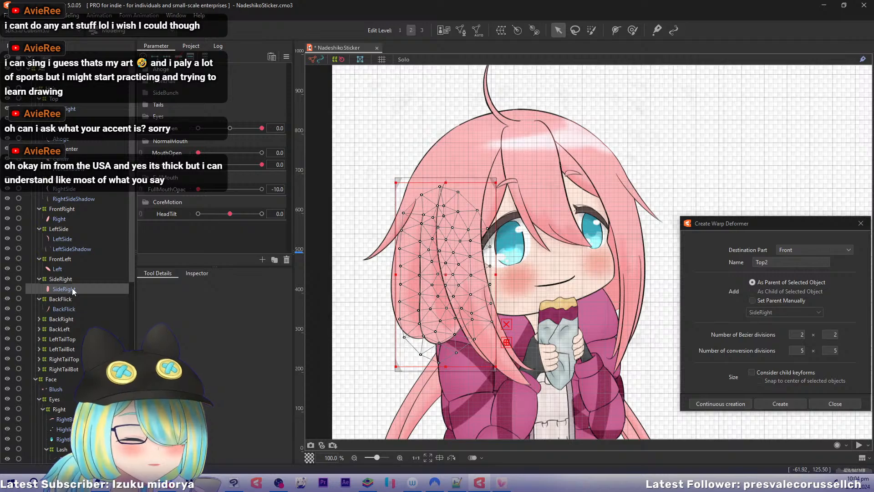
pyautogui.hotkey('ctrl', 'e')
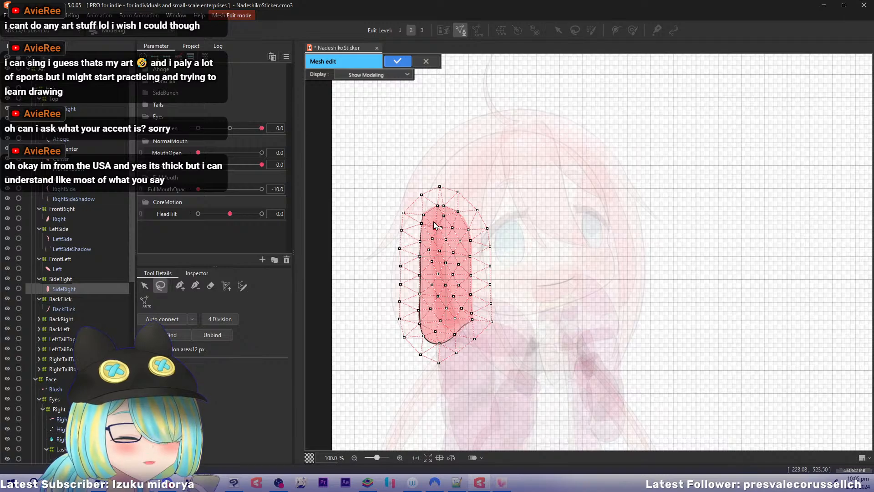
pyautogui.moveTo(429, 218)
pyautogui.mouseDown()
pyautogui.moveTo(432, 335)
pyautogui.moveTo(457, 326)
pyautogui.moveTo(471, 292)
pyautogui.moveTo(455, 214)
pyautogui.moveTo(458, 226)
pyautogui.mouseUp()
pyautogui.press('Delete')
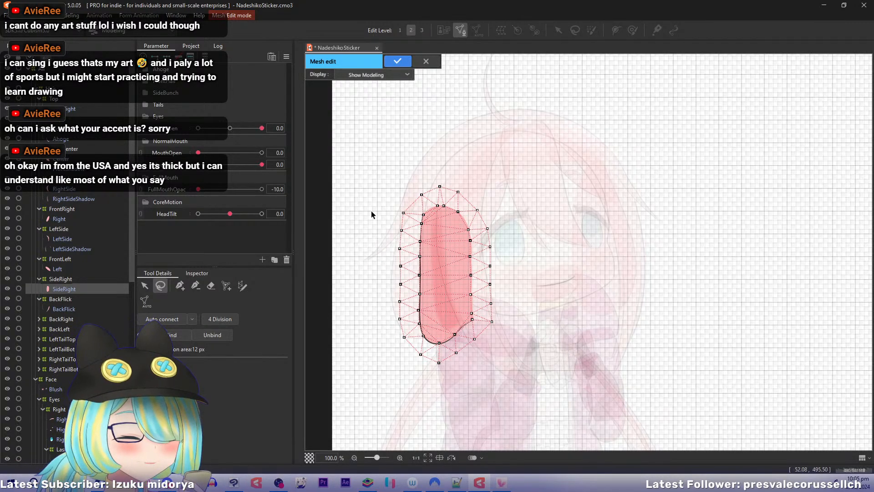
pyautogui.press('-')
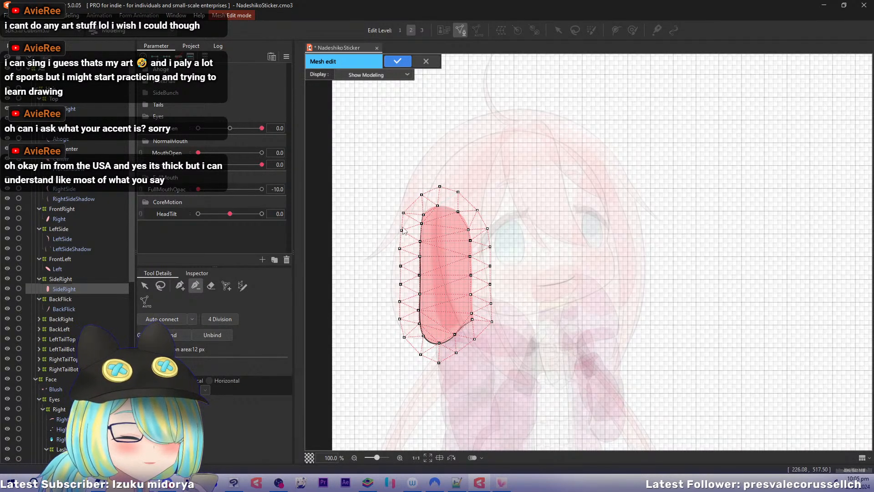
pyautogui.press('Return')
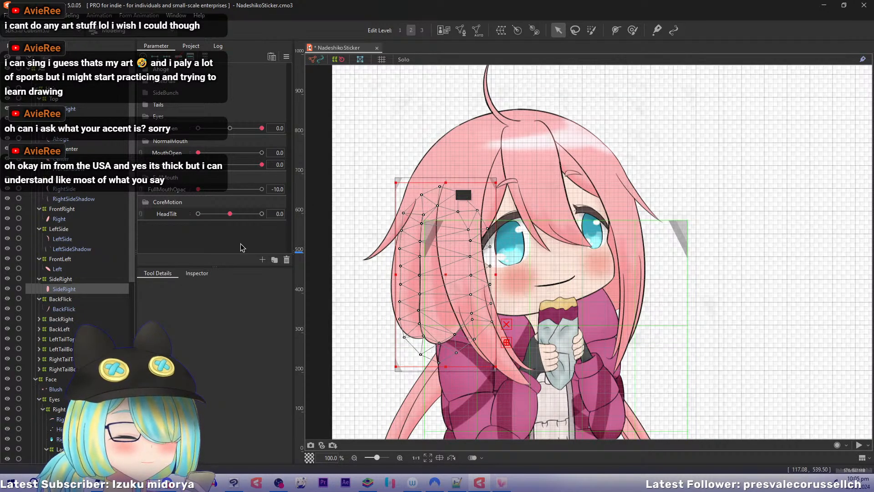
pyautogui.hotkey('ctrl', 'm')
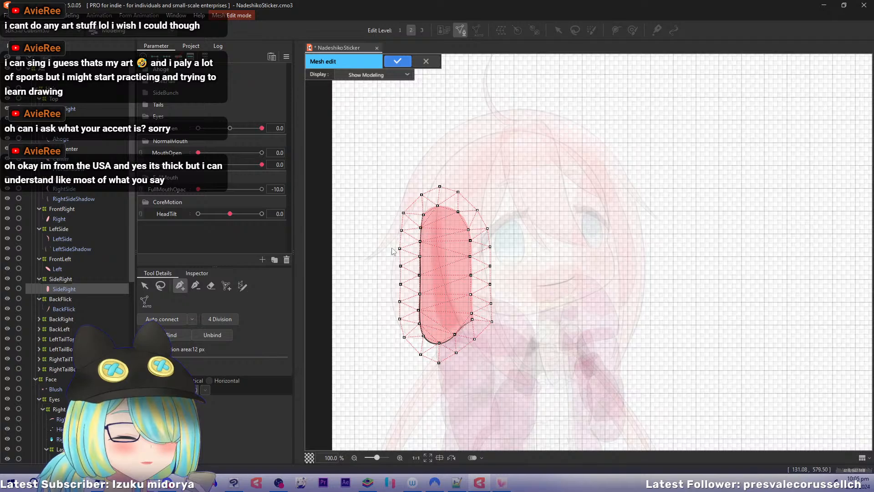
pyautogui.press('Return')
# At HeadTilt -10, move the SideRight warp deformer's left-edge midpoint and upper-left corner outward, and nudge its middle left with the deform brush.
pyautogui.moveTo(230, 214); pyautogui.dragTo(197, 215)
pyautogui.click(60, 279)
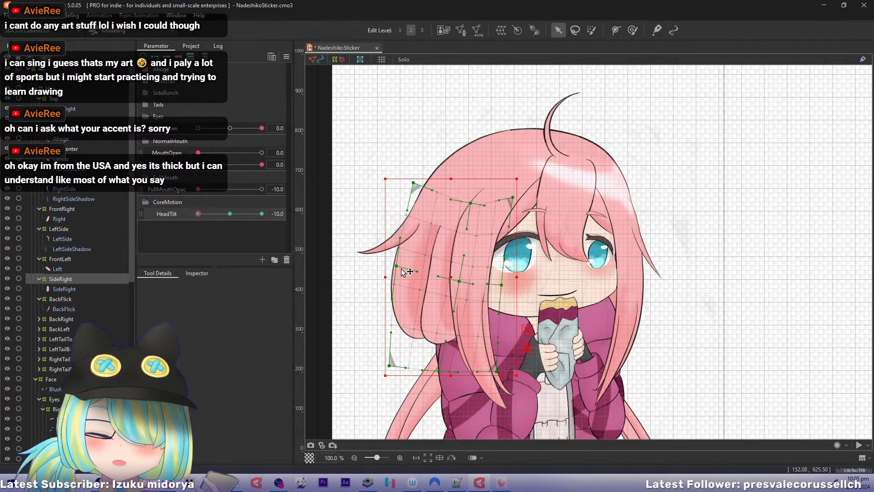
pyautogui.moveTo(403, 272); pyautogui.dragTo(396, 267)
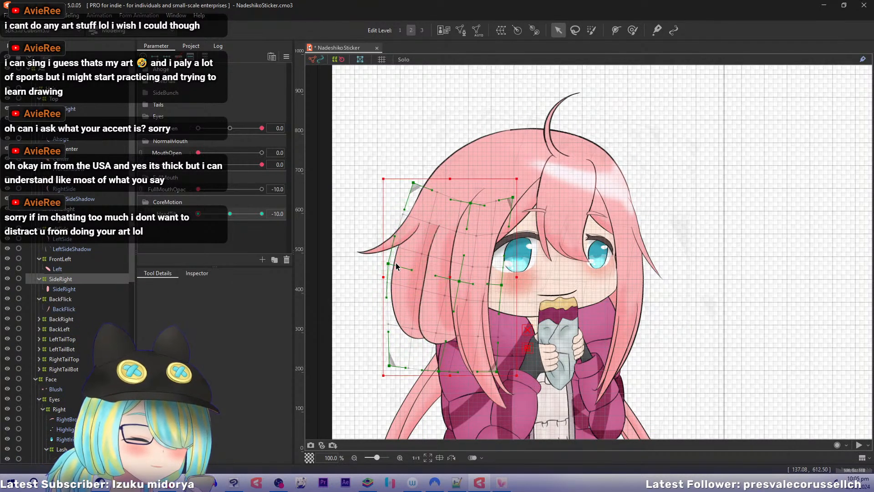
pyautogui.click(416, 185)
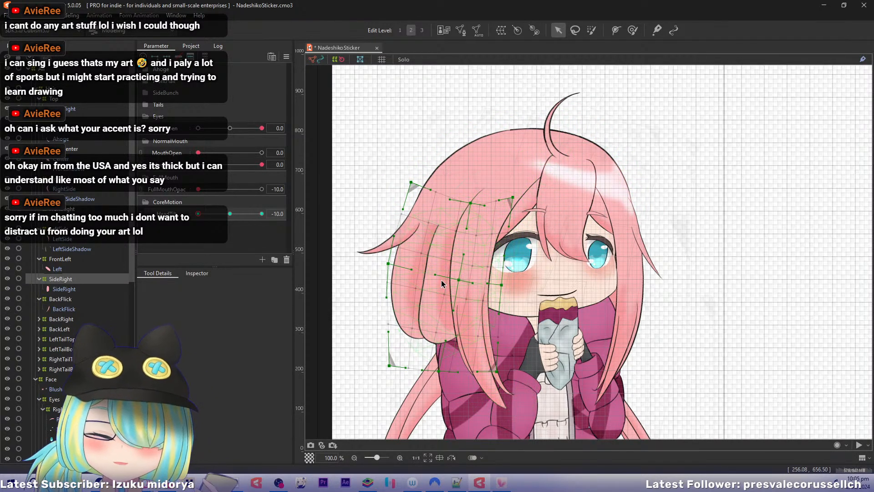
pyautogui.press('b')
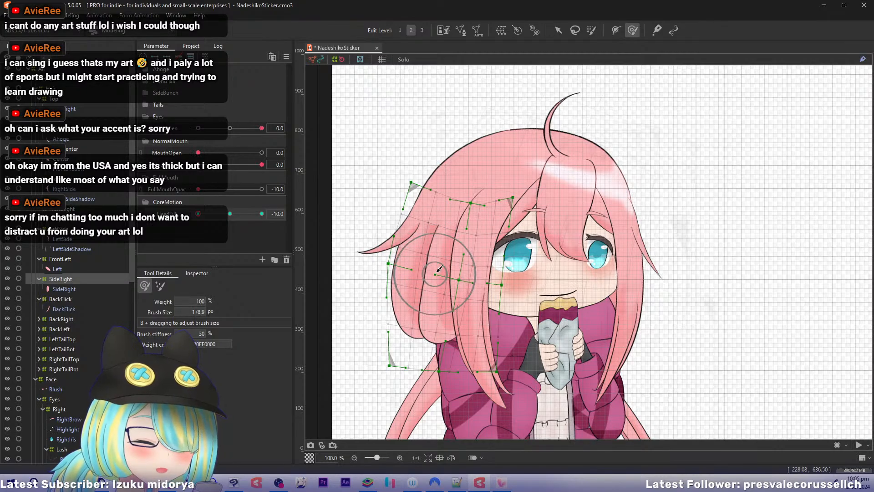
pyautogui.moveTo(430, 267); pyautogui.dragTo(424, 270)
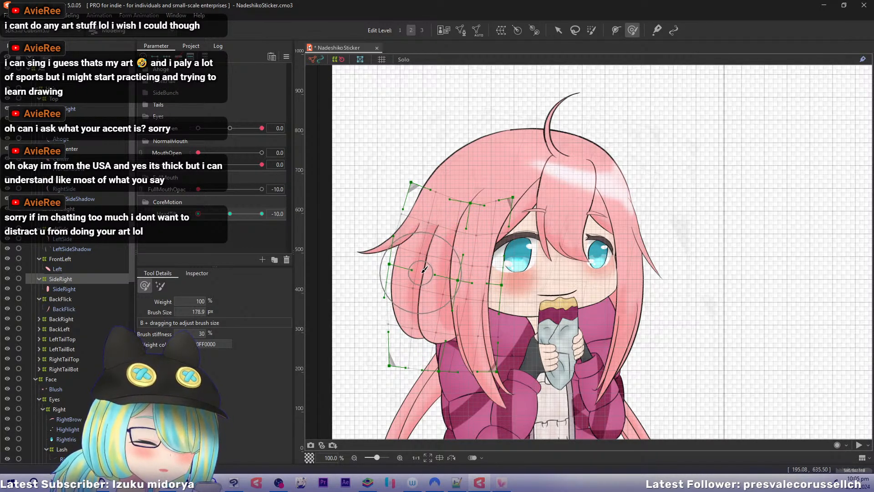
pyautogui.press('v')
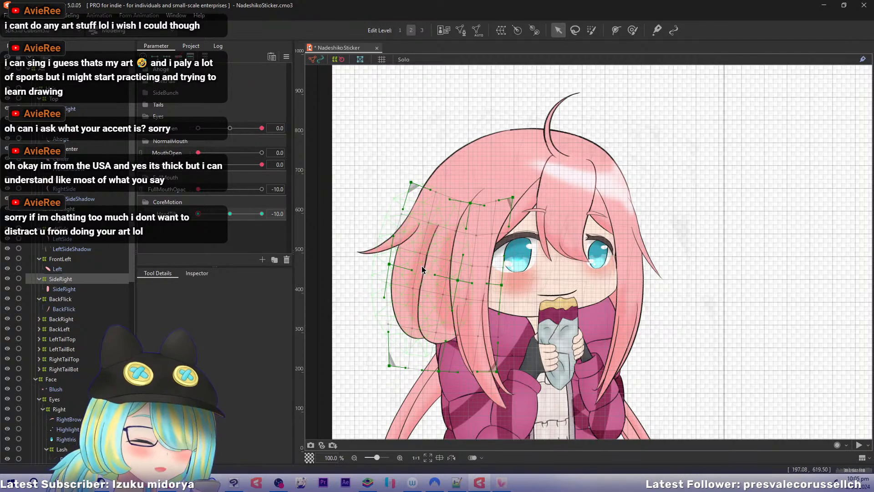
# Set the SideRight warp deformer's conversion divisions to 5 x 9.
pyautogui.press('Right')
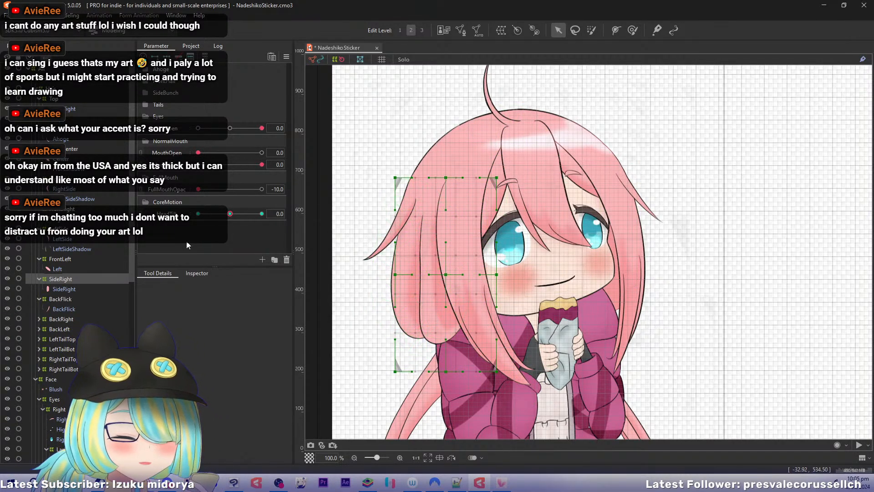
pyautogui.click(196, 273)
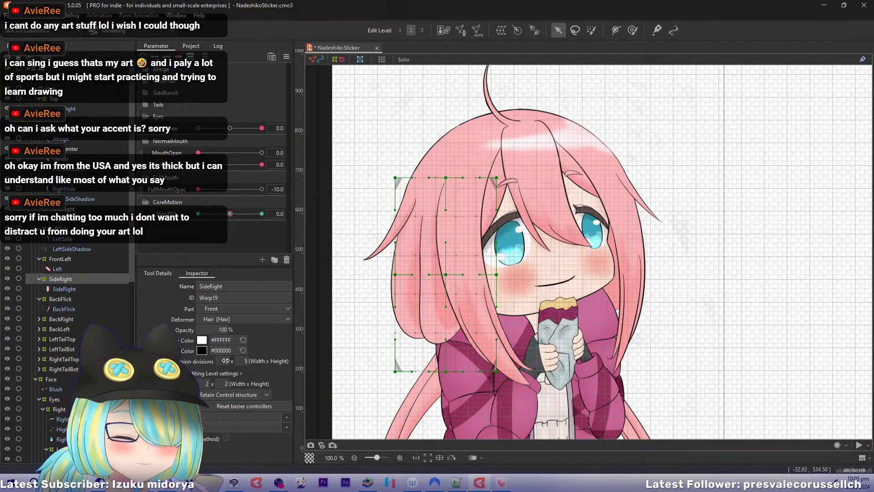
pyautogui.click(198, 213)
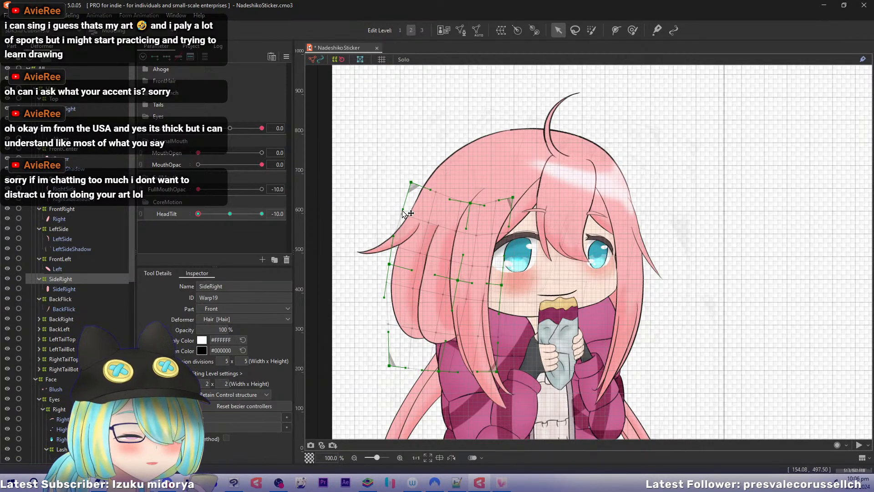
pyautogui.hotkey('ctrl', 'z')
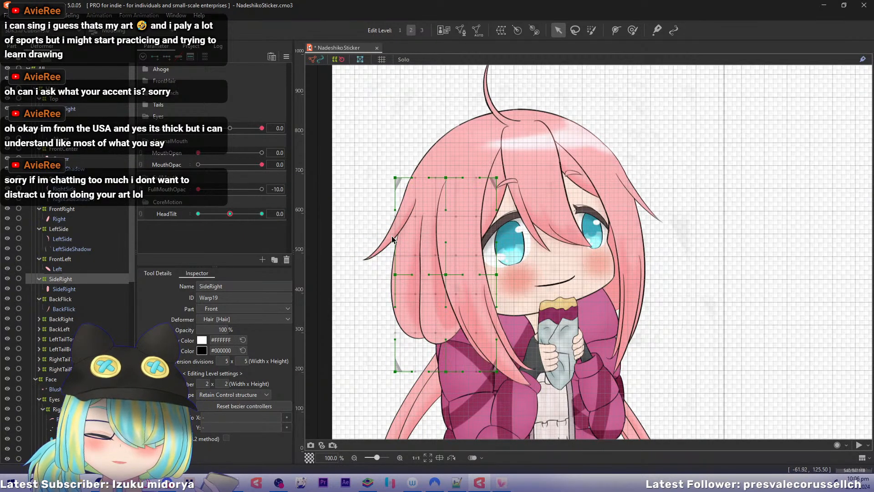
pyautogui.write('9')
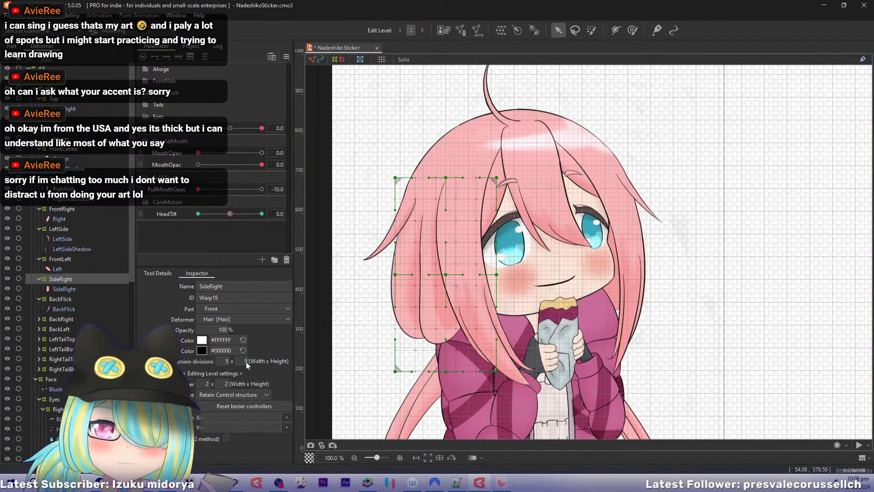
# At HeadTilt -10, reshape the middle of the SideRight warp deformer with the deform brush.
pyautogui.moveTo(230, 214); pyautogui.dragTo(163, 223)
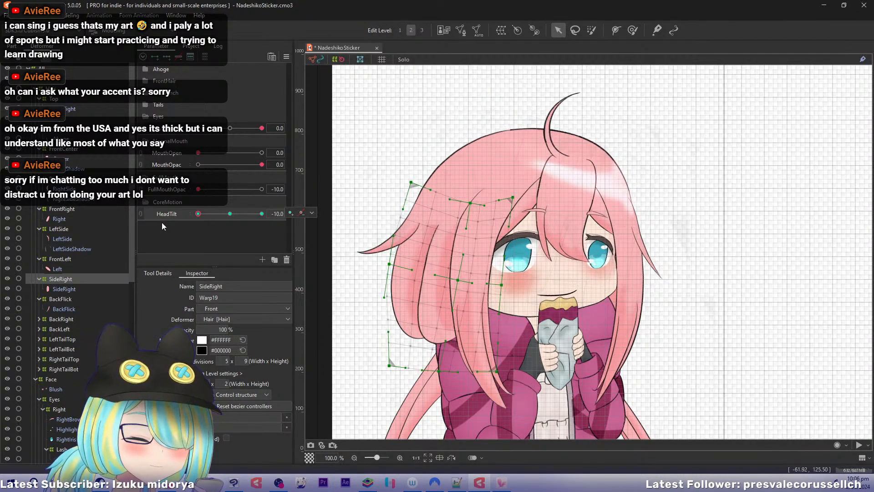
pyautogui.press('b')
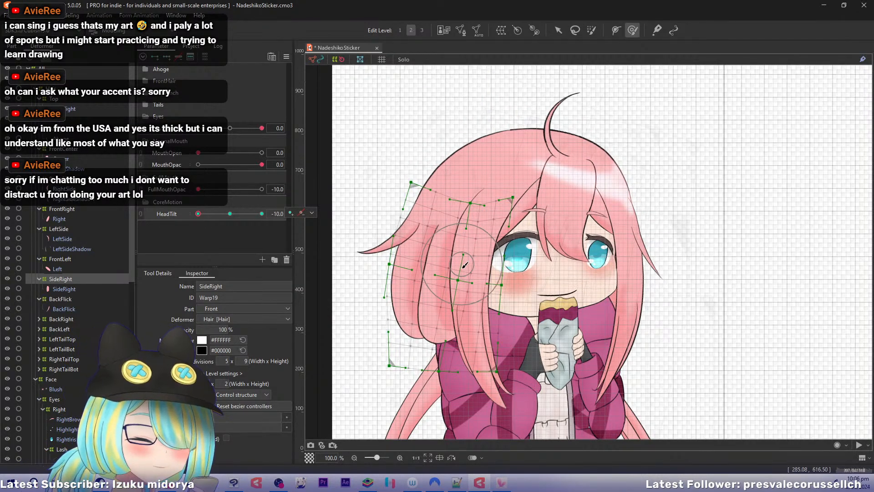
pyautogui.moveTo(437, 274); pyautogui.dragTo(426, 293)
pyautogui.moveTo(439, 259); pyautogui.dragTo(446, 235)
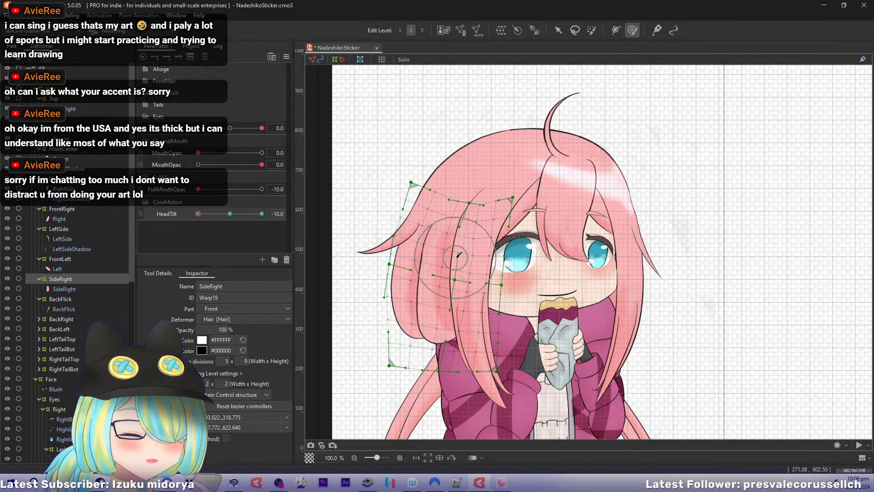
pyautogui.moveTo(198, 214); pyautogui.dragTo(222, 227)
pyautogui.hotkey('ctrl', 'z')
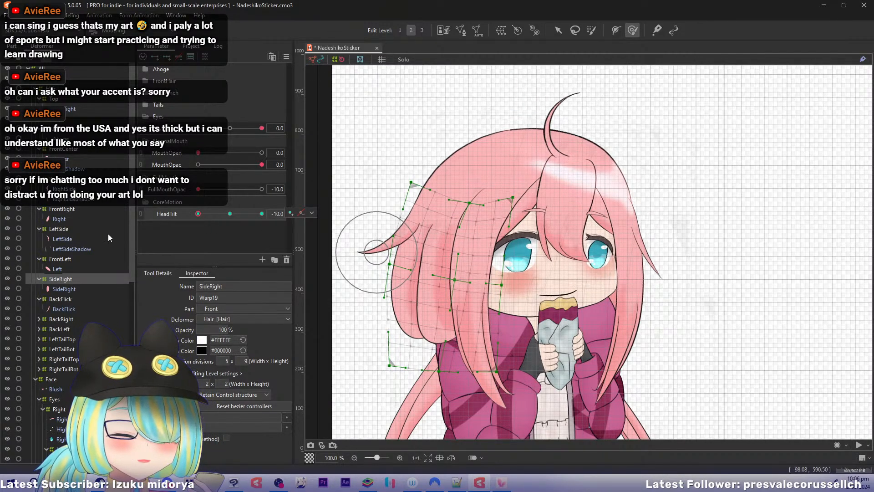
# At HeadTilt -10, move the BackFlick warp deformer's left-edge midpoint, both left corners, and its top- and bottom-edge midpoints inward.
pyautogui.click(64, 298)
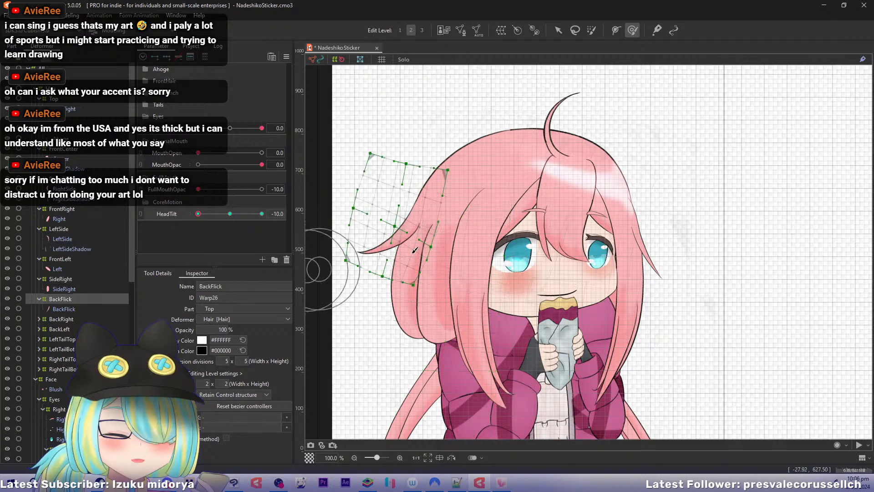
pyautogui.press('v')
pyautogui.moveTo(198, 214)
pyautogui.mouseDown()
pyautogui.moveTo(241, 214)
pyautogui.moveTo(195, 214)
pyautogui.mouseUp()
pyautogui.moveTo(350, 208); pyautogui.dragTo(362, 216)
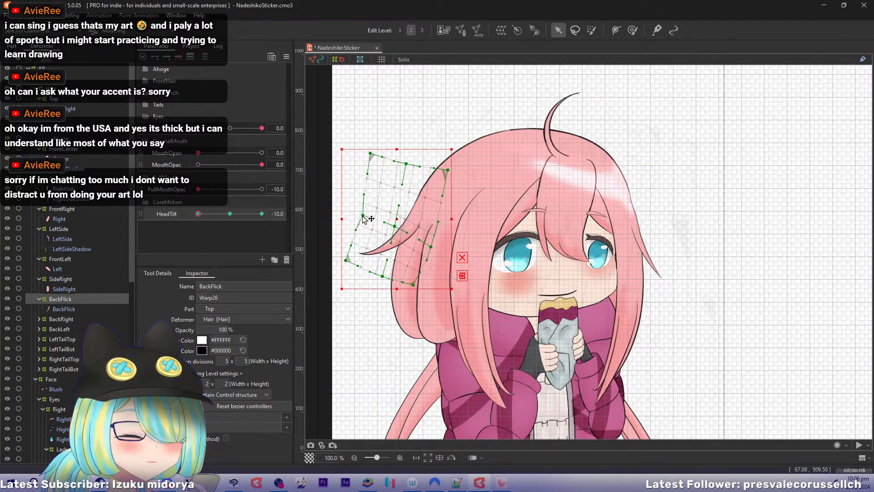
pyautogui.moveTo(349, 259); pyautogui.dragTo(388, 276)
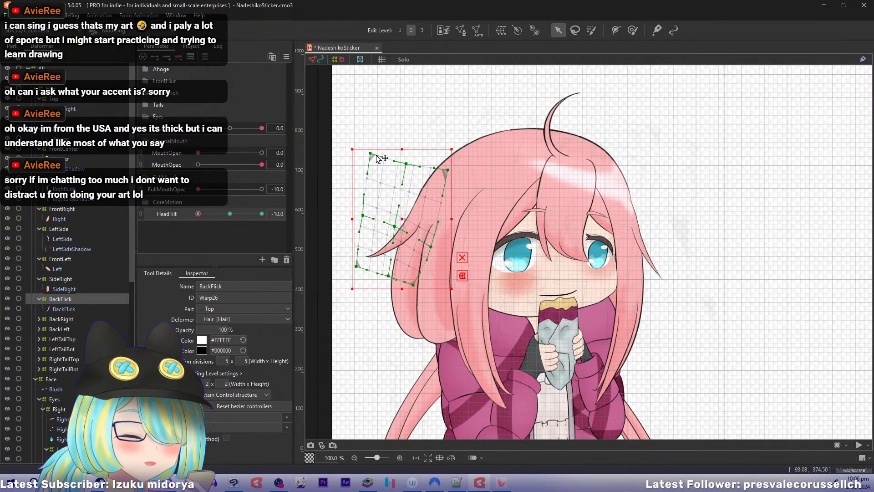
pyautogui.moveTo(374, 155); pyautogui.dragTo(408, 165)
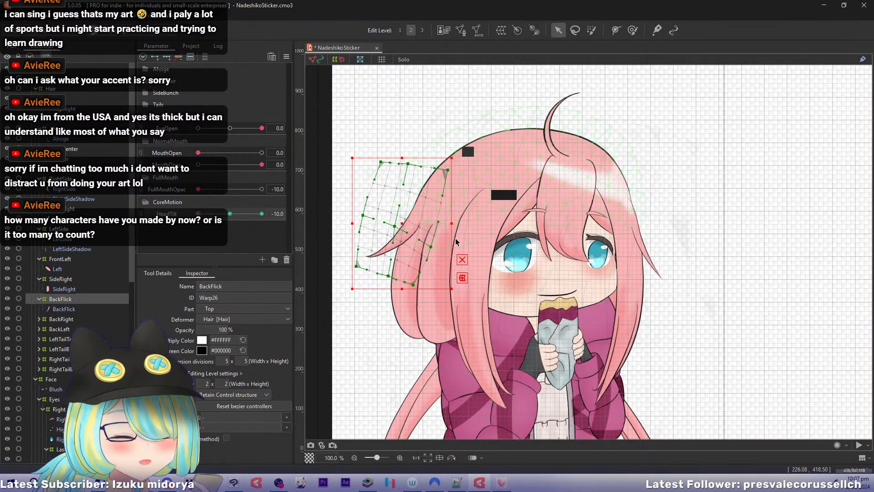
# Fine-tune the BackFlick warp deformer's corners, shifting its upper-right and lower-right corners down and its lower-left corner slightly up.
pyautogui.moveTo(447, 251); pyautogui.dragTo(473, 253)
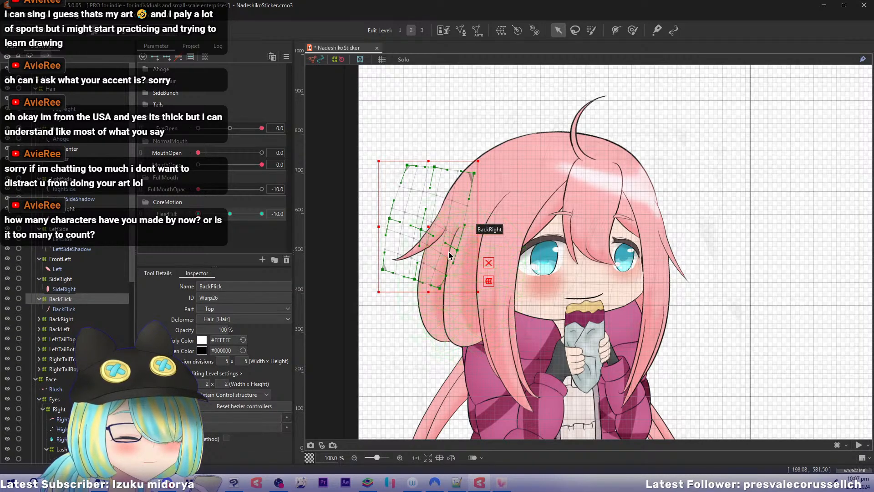
pyautogui.moveTo(438, 257); pyautogui.dragTo(446, 246)
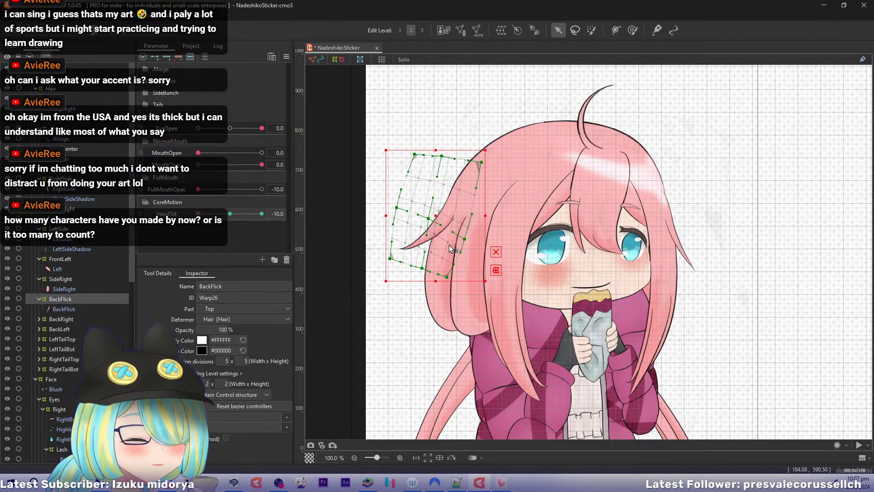
pyautogui.press('alt')
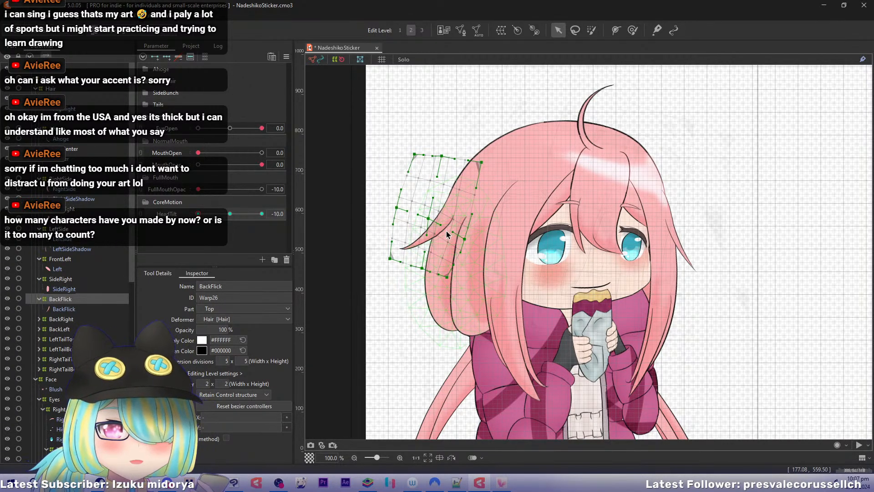
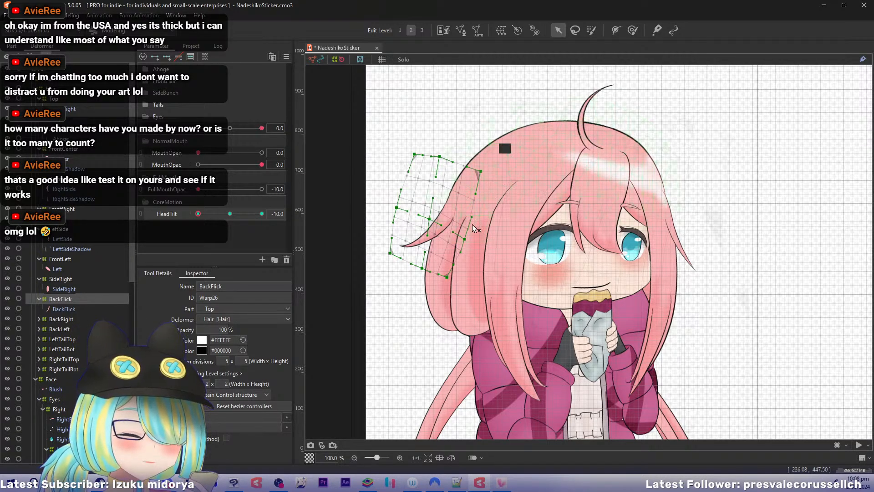
pyautogui.moveTo(451, 280); pyautogui.dragTo(453, 285)
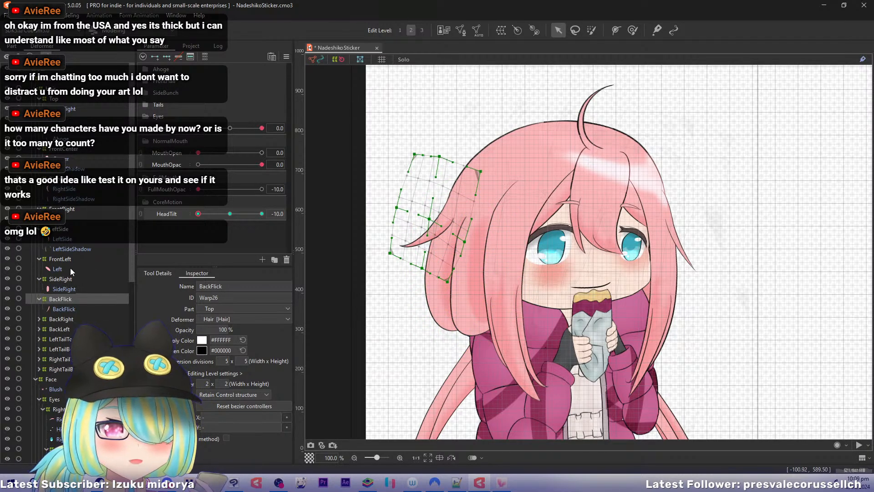
# Check the LeftSide, Highlight, FrontRight and FrontLeft hair objects for their shape and HeadTilt keyforms at -10.
pyautogui.click(71, 241)
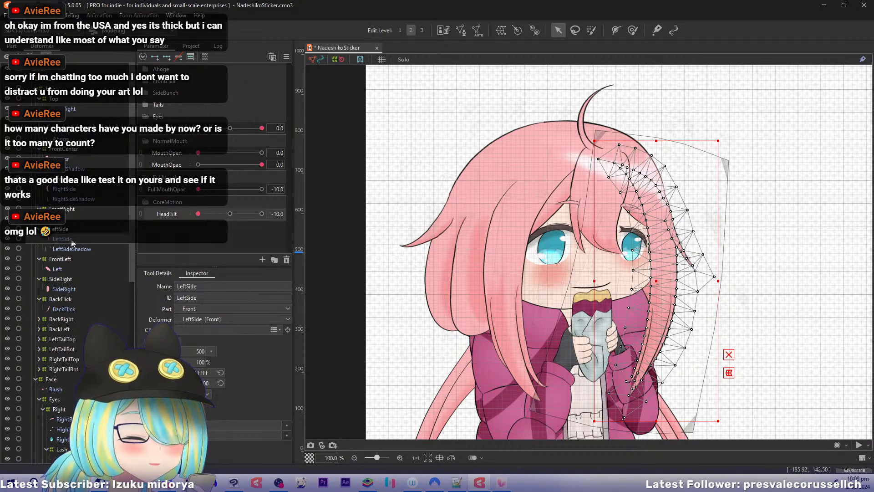
pyautogui.click(74, 229)
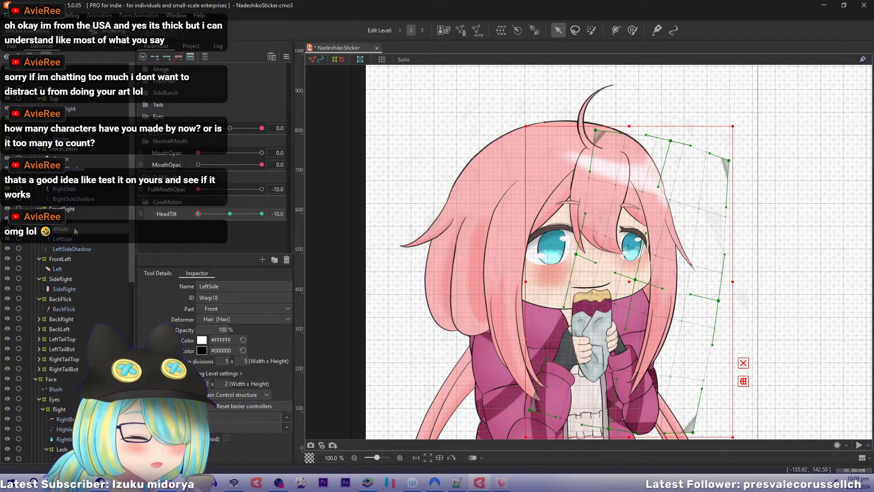
pyautogui.click(67, 110)
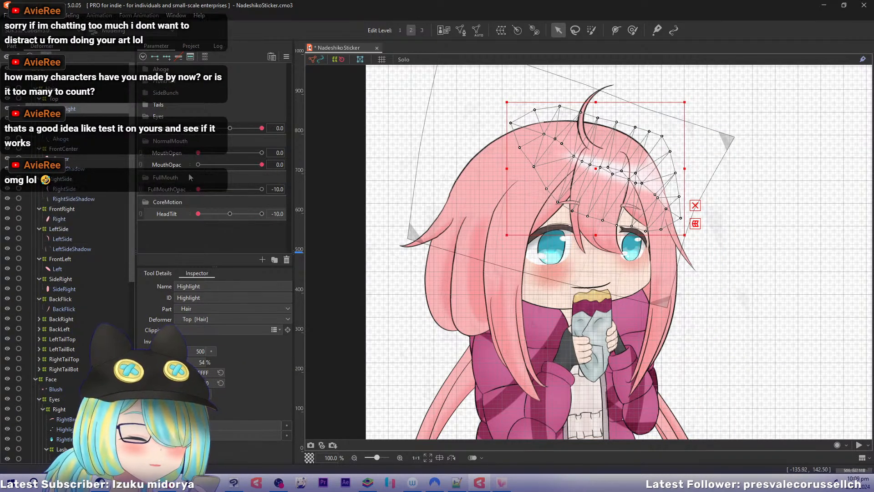
pyautogui.moveTo(200, 215)
pyautogui.mouseDown()
pyautogui.moveTo(225, 215)
pyautogui.moveTo(185, 213)
pyautogui.moveTo(218, 213)
pyautogui.moveTo(198, 213)
pyautogui.mouseUp()
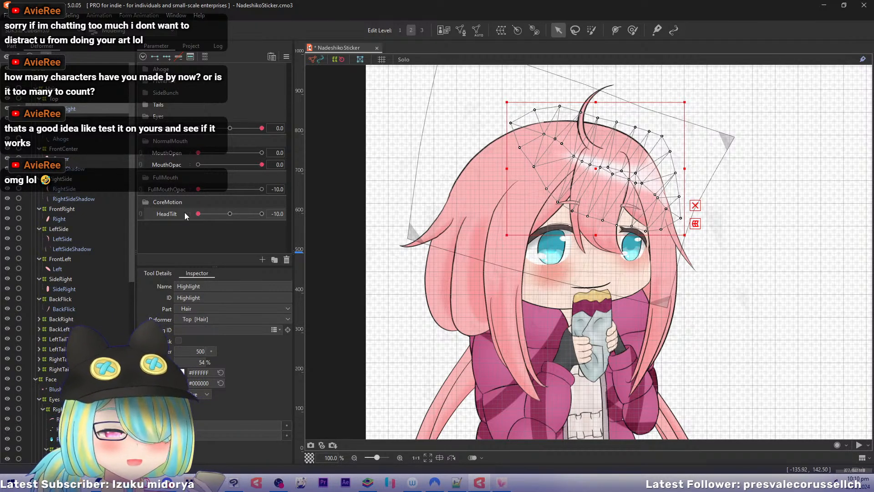
pyautogui.scroll(-3, 133, 204)
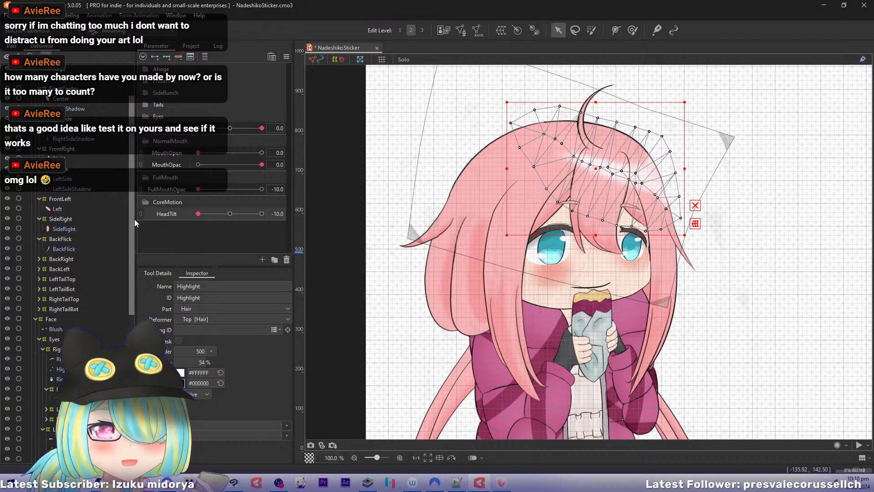
pyautogui.scroll(2, 134, 211)
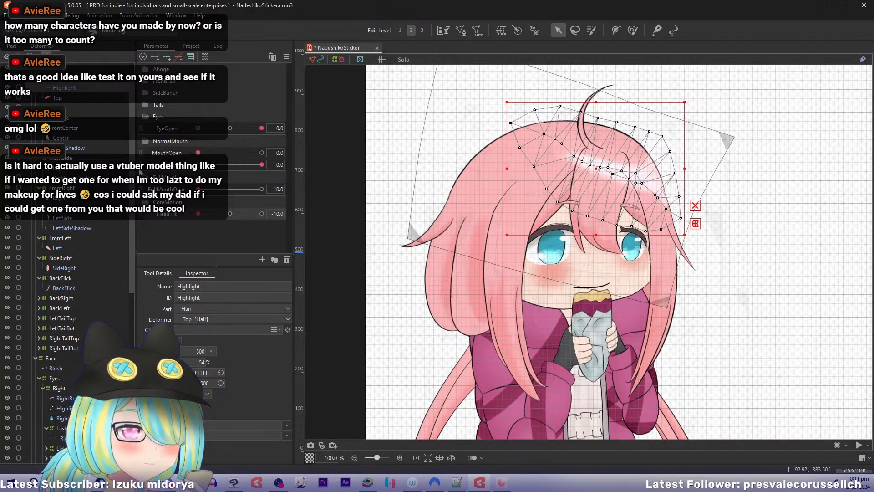
pyautogui.click(85, 158)
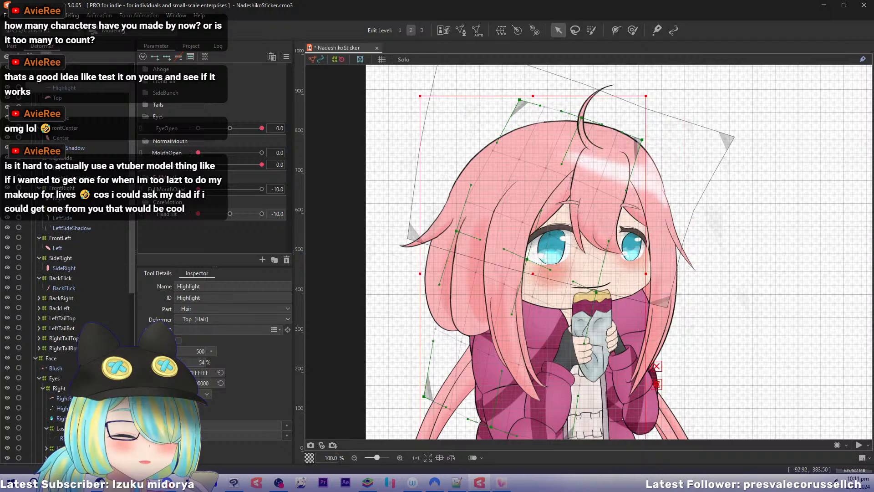
pyautogui.click(80, 129)
pyautogui.click(74, 190)
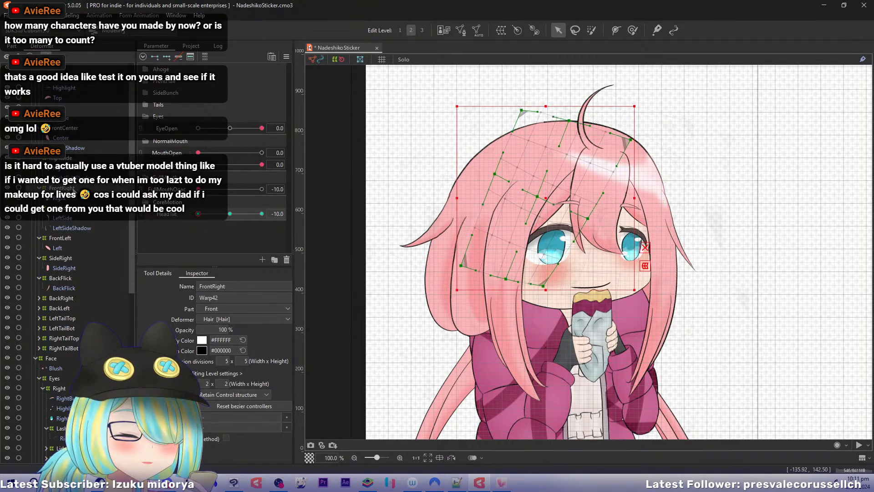
pyautogui.click(74, 219)
pyautogui.click(71, 238)
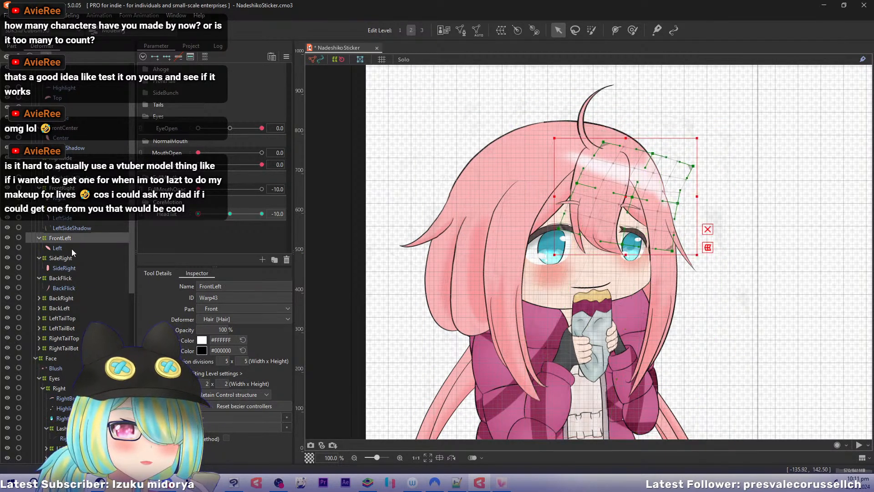
# At HeadTilt -10, lower the SideRight warp deformer's upper-right corner and nudge its top-edge midpoint slightly down.
pyautogui.click(72, 258)
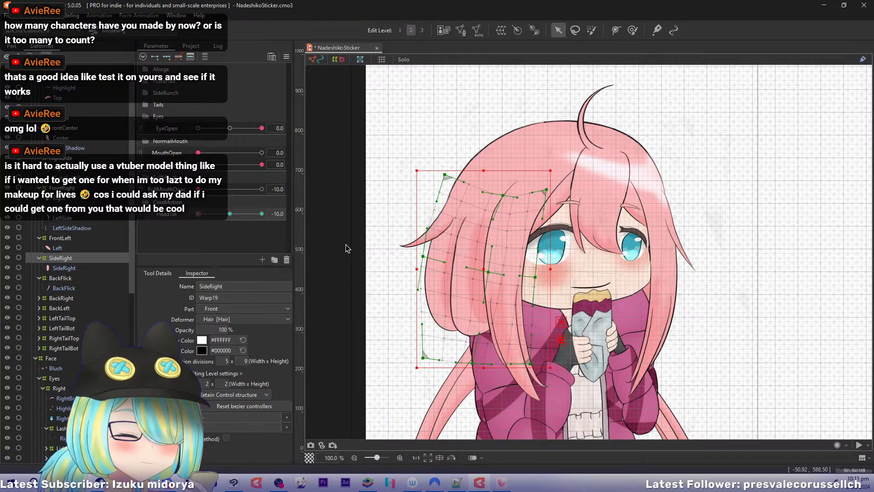
pyautogui.press('space')
pyautogui.moveTo(457, 264); pyautogui.dragTo(463, 249)
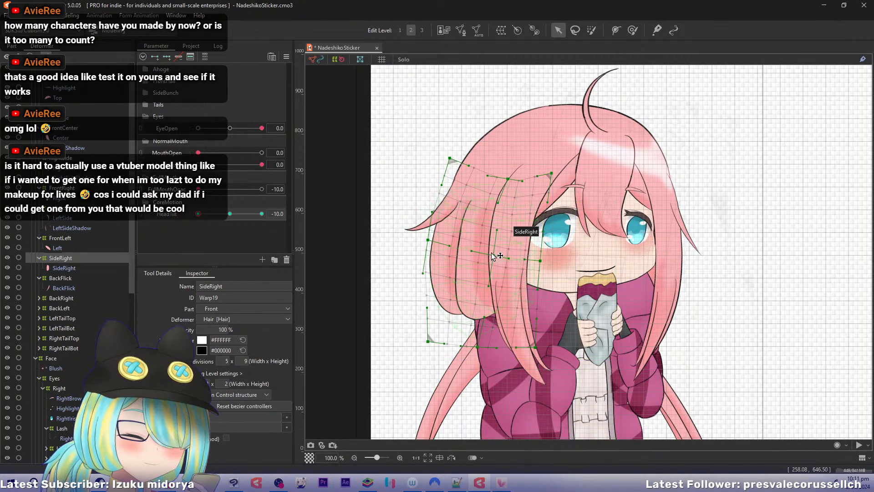
pyautogui.moveTo(494, 256); pyautogui.dragTo(499, 256)
pyautogui.hotkey('ctrl', 'z')
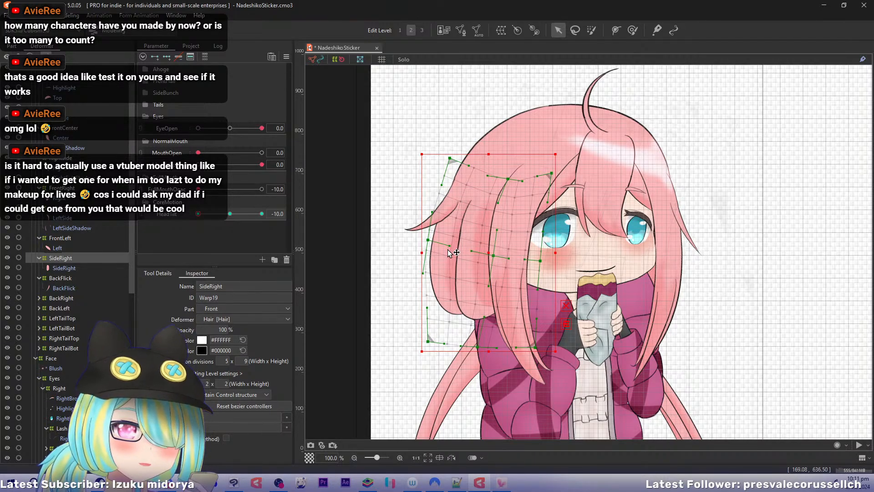
pyautogui.click(476, 264)
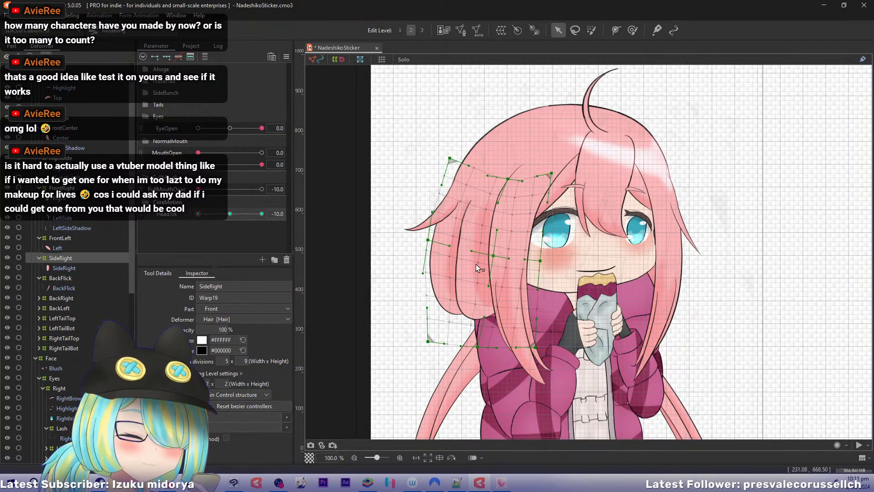
pyautogui.moveTo(486, 263); pyautogui.dragTo(490, 262)
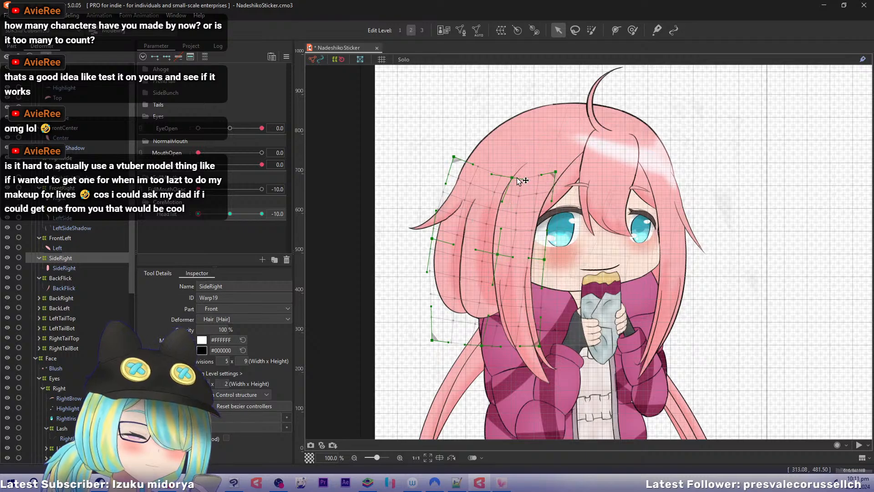
pyautogui.moveTo(560, 192); pyautogui.dragTo(560, 196)
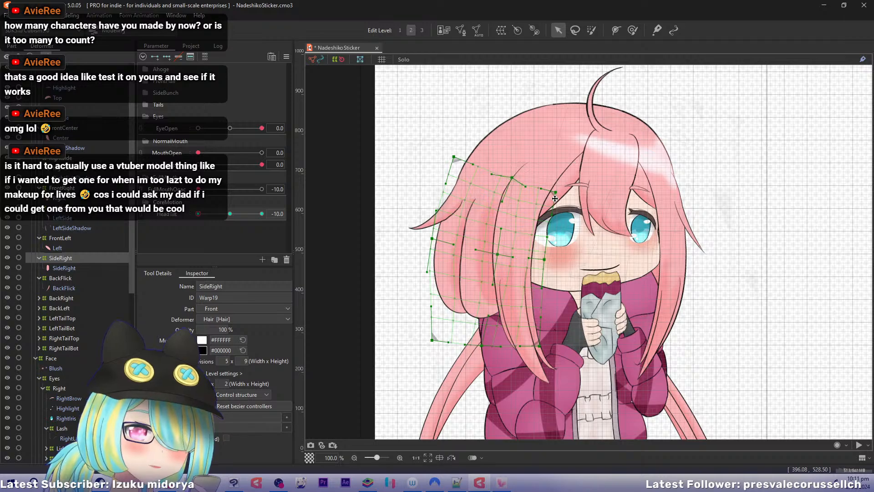
pyautogui.moveTo(199, 214)
pyautogui.mouseDown()
pyautogui.moveTo(223, 220)
pyautogui.moveTo(196, 215)
pyautogui.mouseUp()
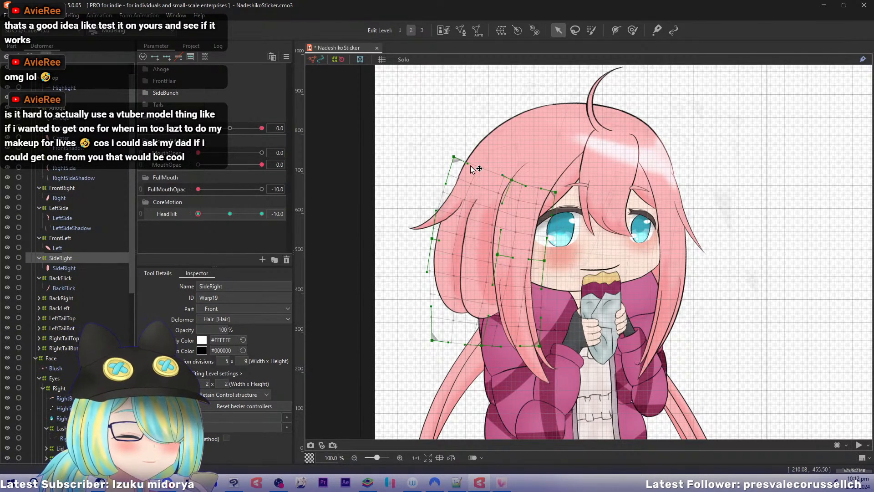
pyautogui.moveTo(484, 195); pyautogui.dragTo(478, 190)
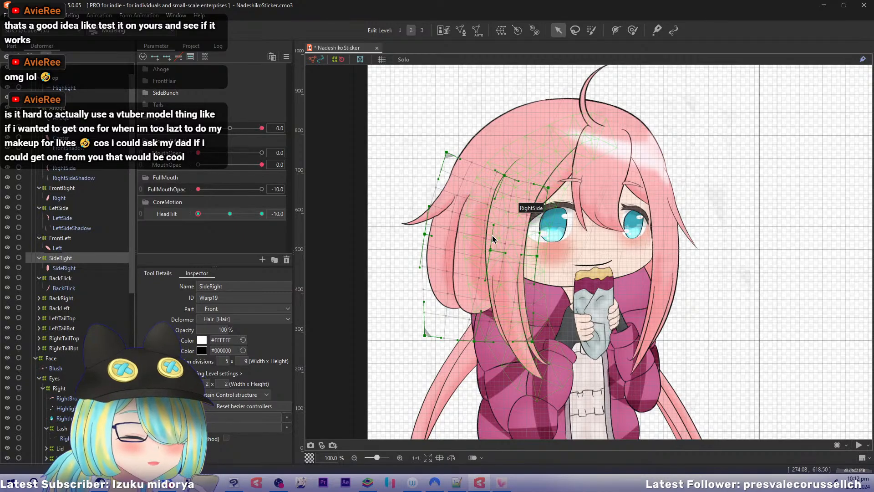
# Review how the SideRight hair follows the head by scrubbing HeadTilt and returning it to -10.
pyautogui.moveTo(496, 256); pyautogui.dragTo(490, 233)
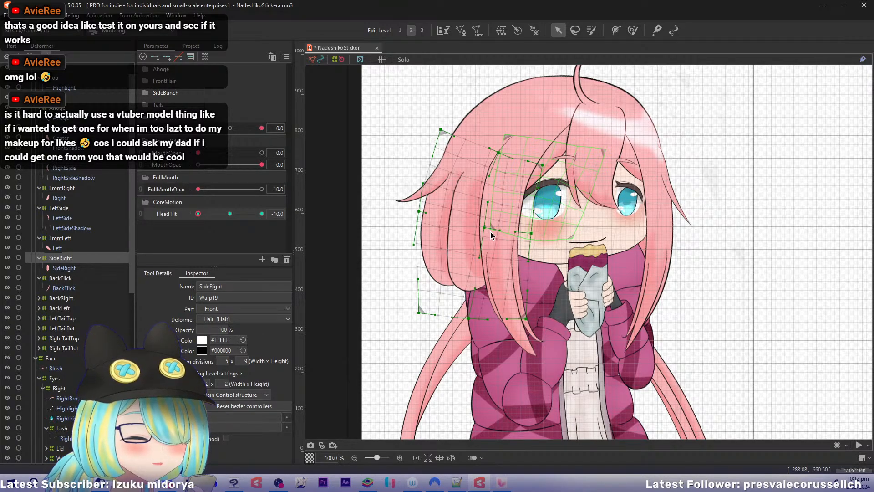
pyautogui.hotkey('ctrl', 'z')
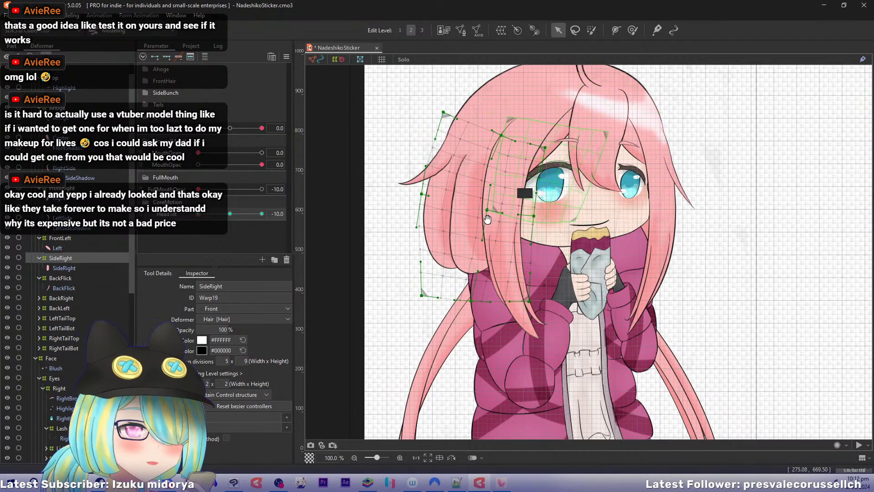
pyautogui.moveTo(485, 218); pyautogui.dragTo(477, 224)
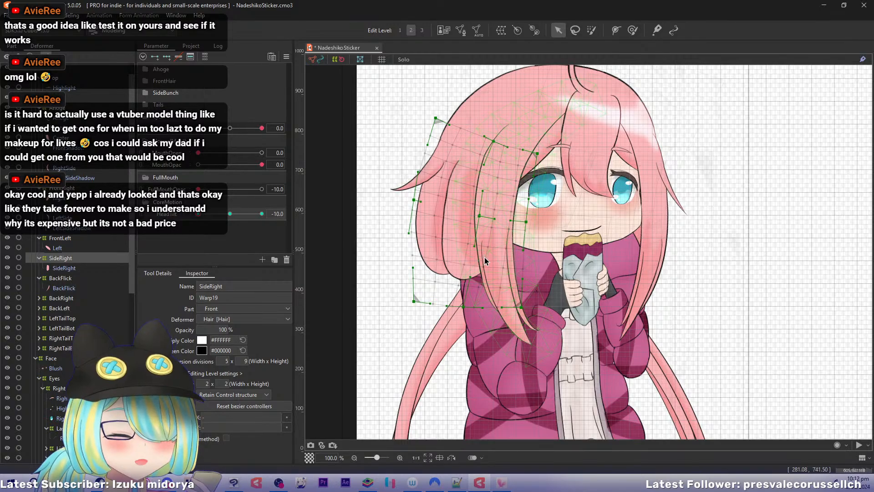
pyautogui.moveTo(493, 266); pyautogui.dragTo(490, 261)
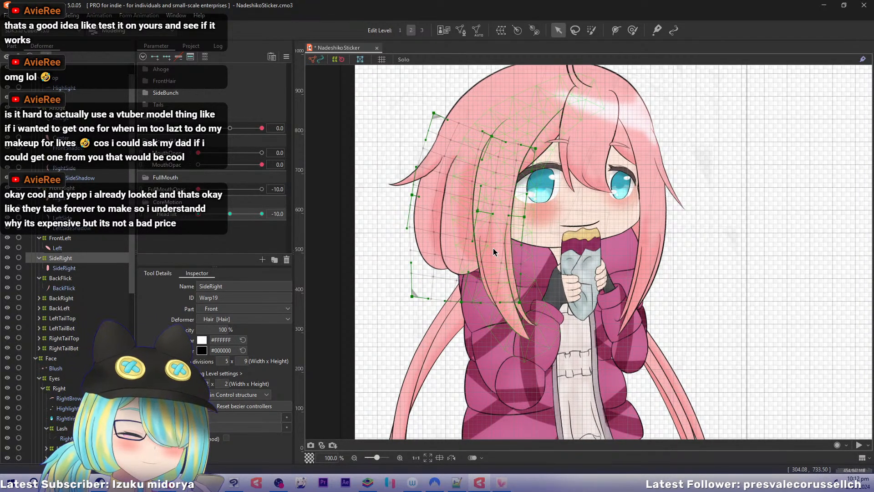
pyautogui.moveTo(472, 178); pyautogui.dragTo(452, 193)
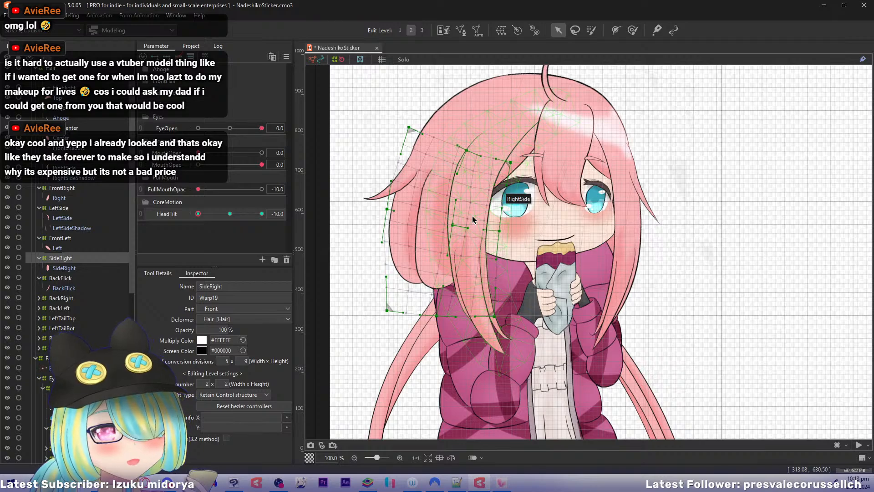
pyautogui.moveTo(476, 213)
pyautogui.mouseDown()
pyautogui.moveTo(477, 221)
pyautogui.moveTo(465, 219)
pyautogui.mouseUp()
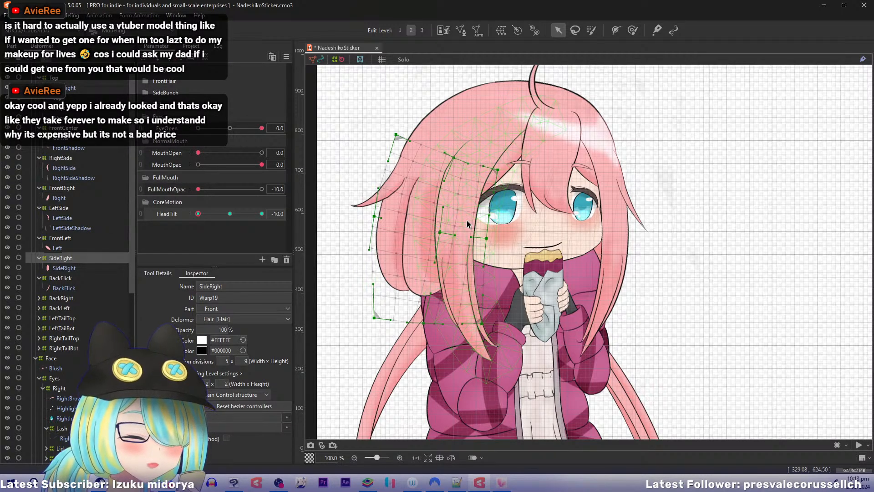
pyautogui.moveTo(198, 214)
pyautogui.mouseDown()
pyautogui.moveTo(207, 215)
pyautogui.moveTo(182, 211)
pyautogui.mouseUp()
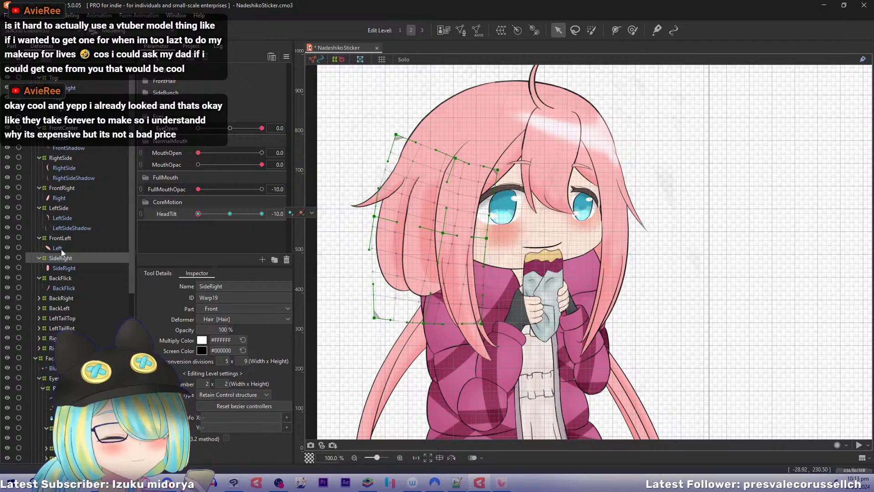
# At HeadTilt -10, move the BackRight warp deformer's left-edge midpoint inward, its top-edge midpoint left and its centre point slightly right.
pyautogui.click(68, 298)
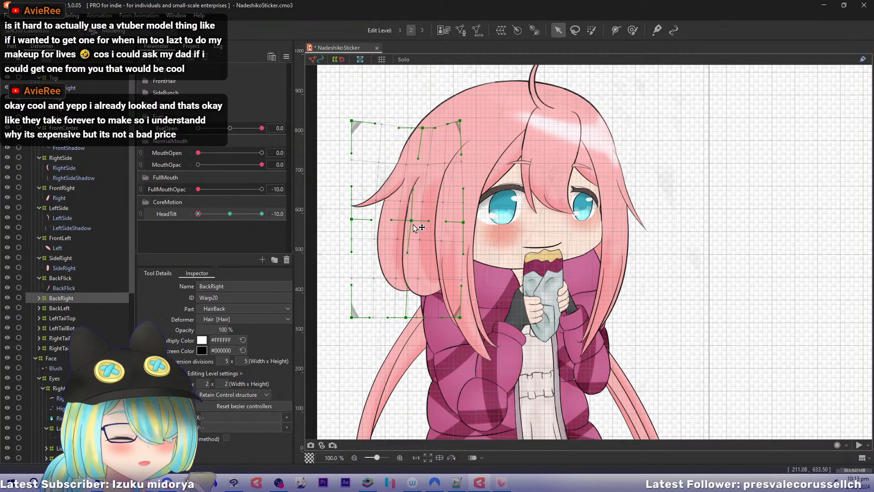
pyautogui.moveTo(352, 219); pyautogui.dragTo(359, 219)
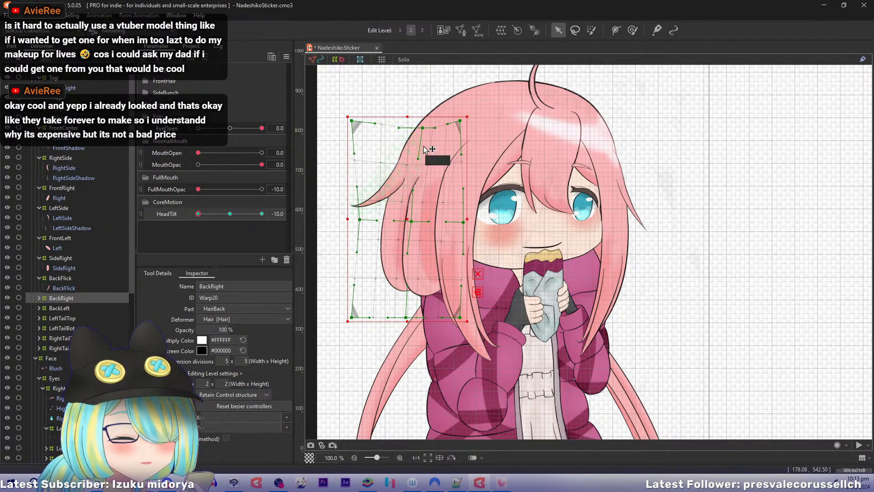
pyautogui.moveTo(423, 129); pyautogui.dragTo(413, 129)
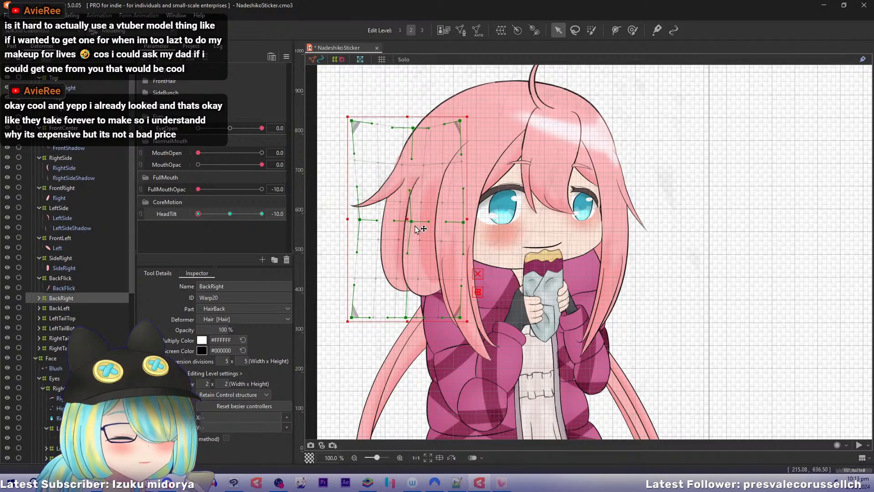
pyautogui.moveTo(412, 222); pyautogui.dragTo(414, 221)
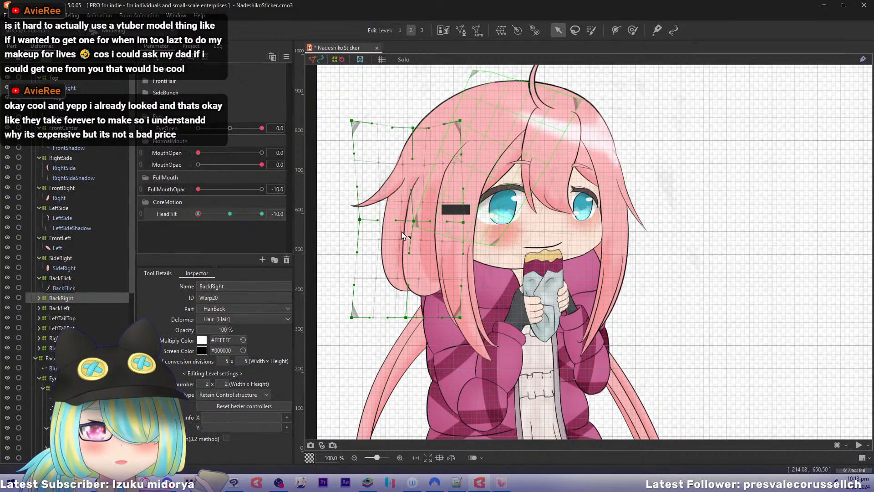
pyautogui.hotkey('ctrl', 's')
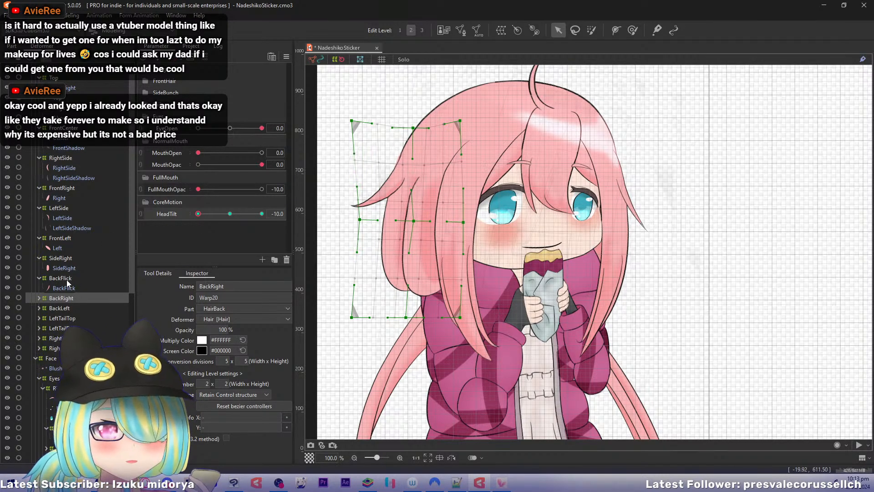
# On the SideRight warp deformer, move the left-edge midpoint inward and shift the upper-left corner and top-edge midpoint slightly left.
pyautogui.click(66, 258)
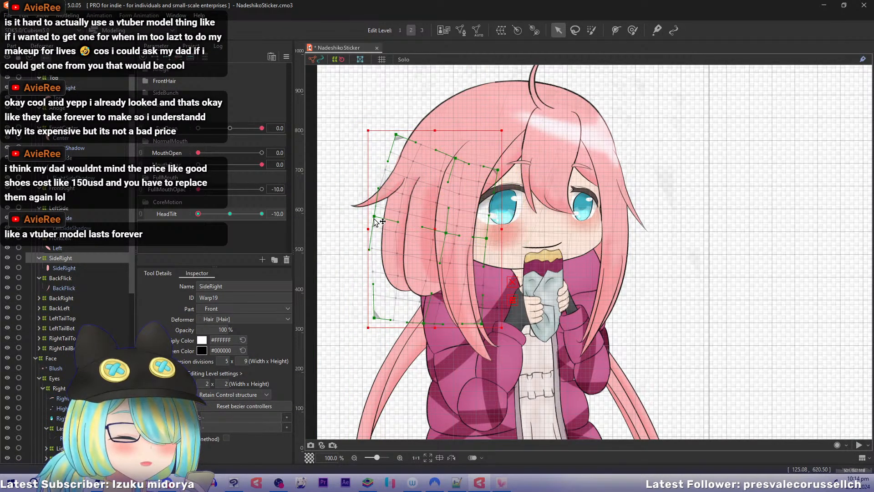
pyautogui.moveTo(379, 222); pyautogui.dragTo(381, 218)
pyautogui.moveTo(455, 158); pyautogui.dragTo(393, 137)
pyautogui.click(396, 134)
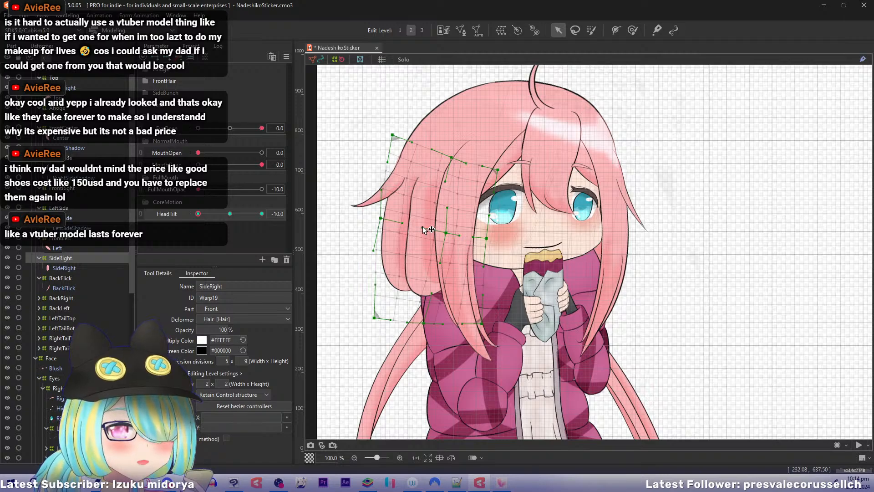
pyautogui.moveTo(385, 221); pyautogui.dragTo(382, 220)
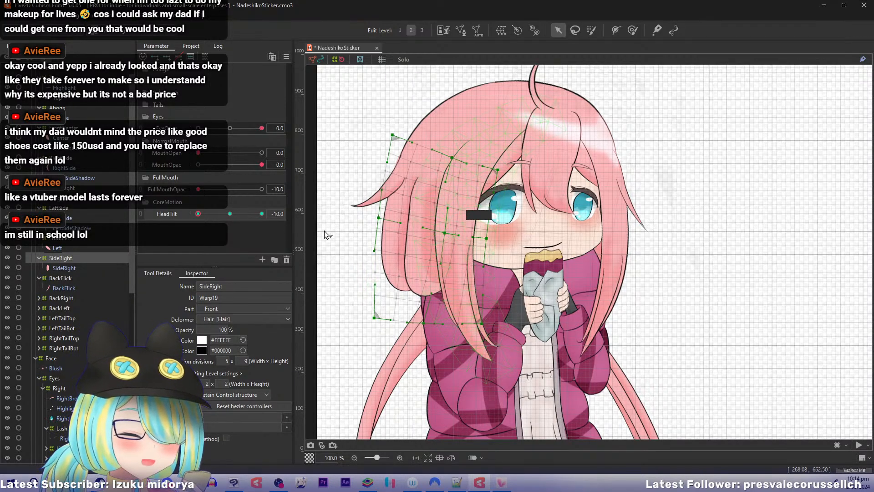
# At HeadTilt -10, lower the BackLeft warp deformer's top-edge midpoint, centre point and right-edge midpoint.
pyautogui.click(78, 239)
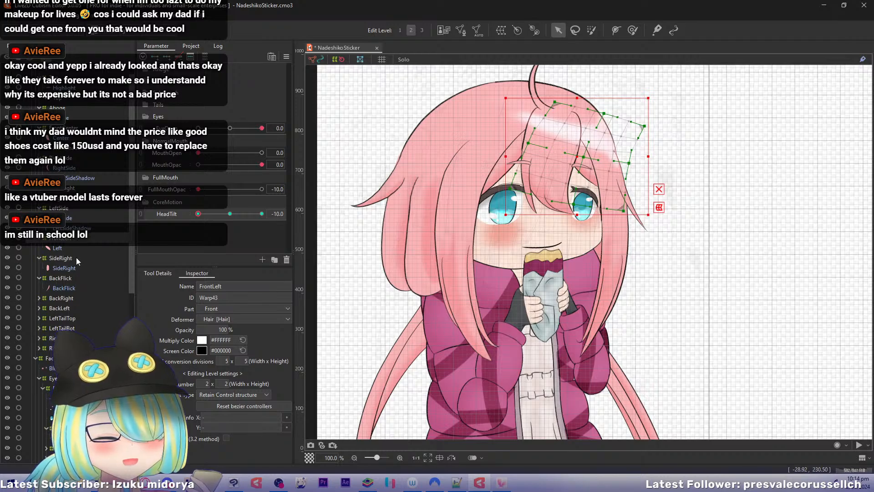
pyautogui.click(76, 257)
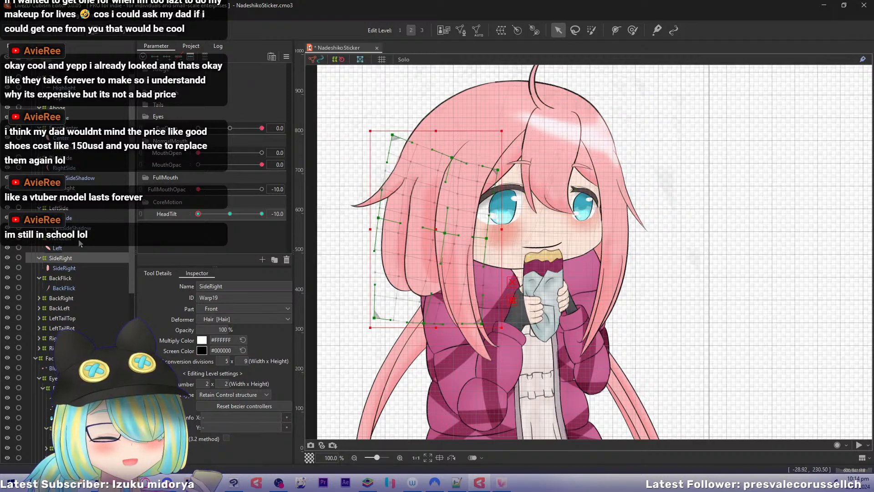
pyautogui.click(60, 279)
pyautogui.click(59, 308)
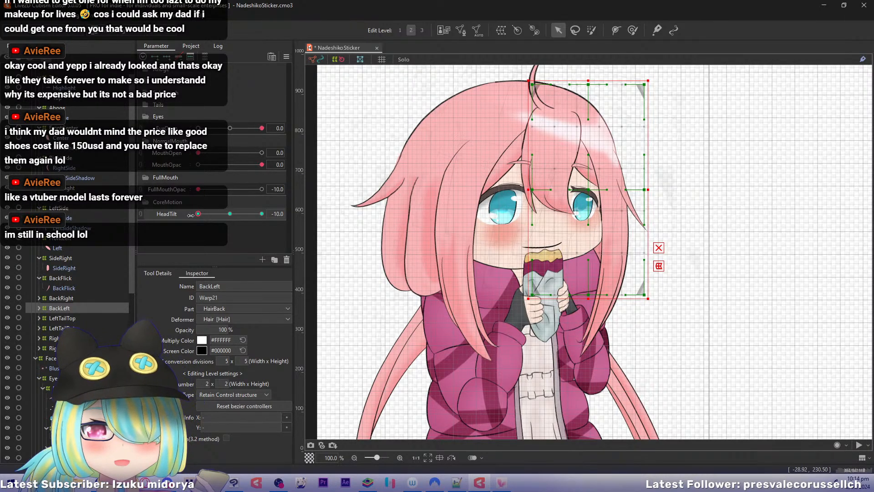
pyautogui.moveTo(419, 227); pyautogui.dragTo(400, 222)
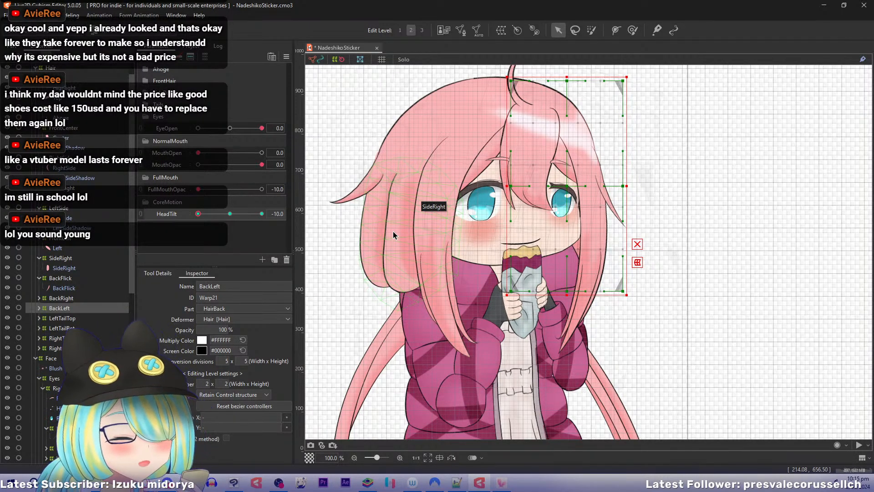
pyautogui.moveTo(409, 176); pyautogui.dragTo(398, 207)
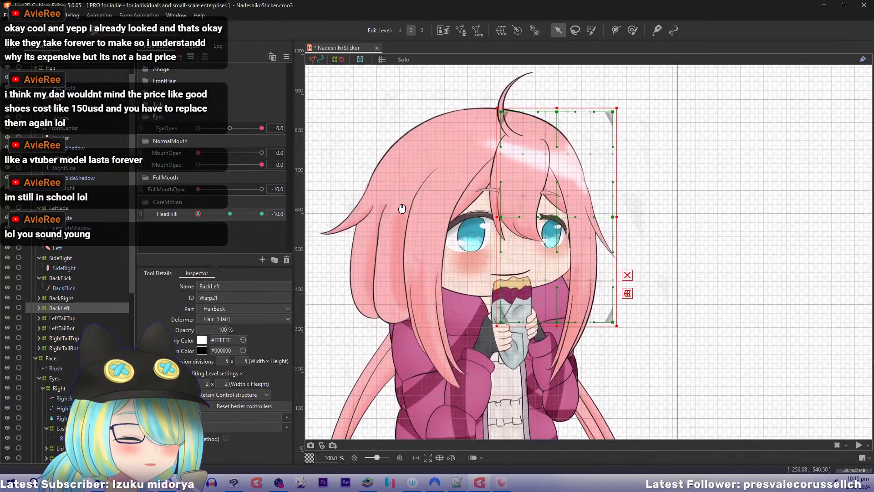
pyautogui.click(559, 119)
pyautogui.moveTo(559, 115); pyautogui.dragTo(564, 127)
pyautogui.moveTo(559, 221); pyautogui.dragTo(561, 230)
pyautogui.moveTo(612, 221); pyautogui.dragTo(614, 227)
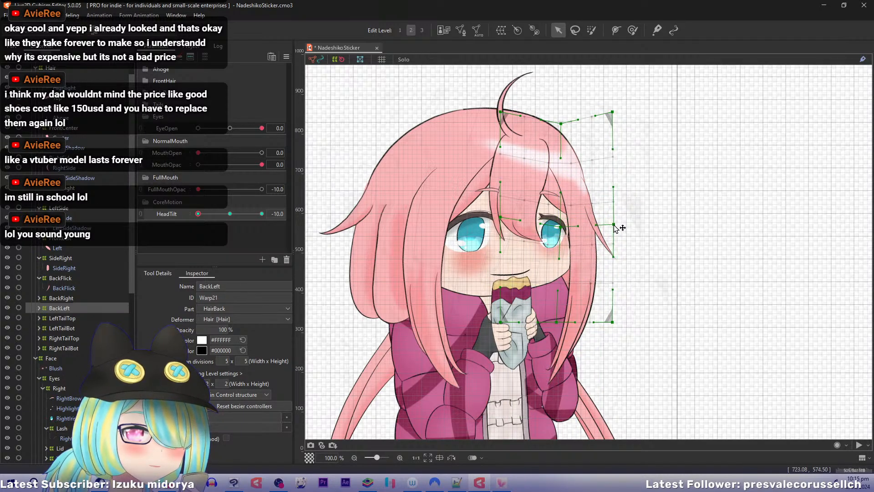
# Lower the BackLeft warp deformer's upper corners and left-edge midpoint, shift its centre point down and right, and check the HeadTilt motion.
pyautogui.moveTo(613, 112); pyautogui.dragTo(615, 117)
pyautogui.moveTo(501, 112); pyautogui.dragTo(501, 129)
pyautogui.moveTo(501, 221); pyautogui.dragTo(502, 229)
pyautogui.moveTo(558, 226); pyautogui.dragTo(564, 233)
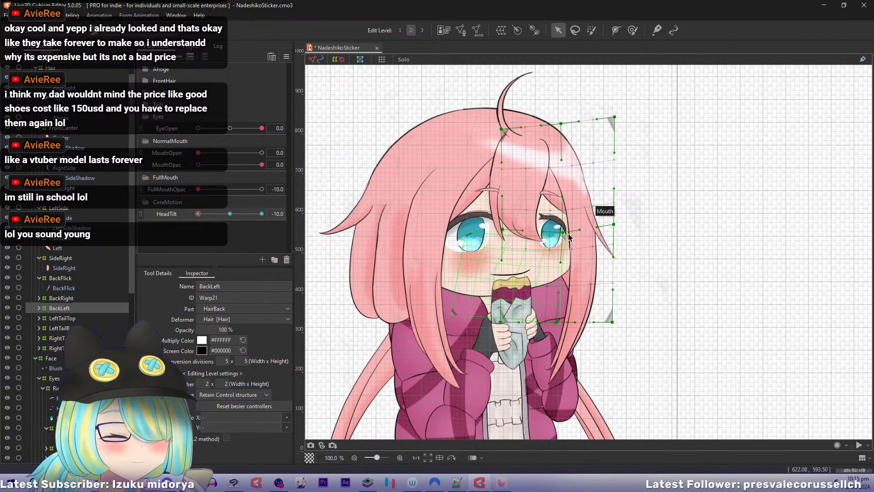
pyautogui.moveTo(534, 267); pyautogui.dragTo(549, 255)
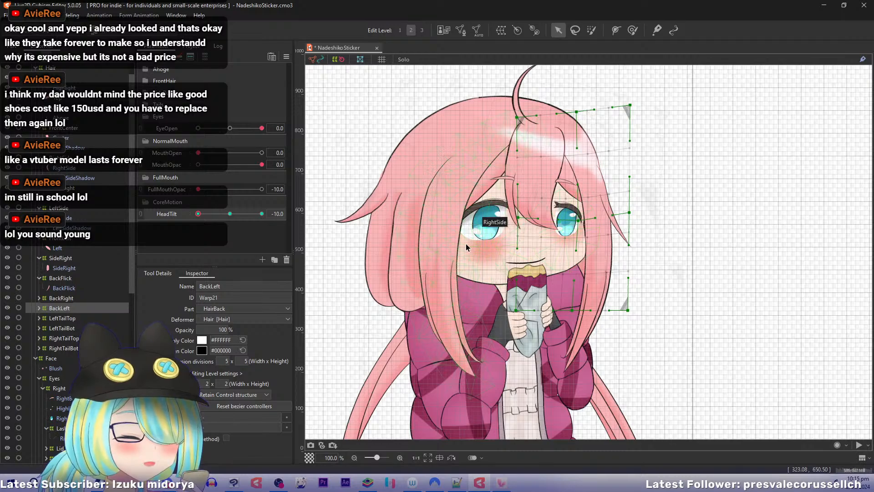
pyautogui.moveTo(488, 243); pyautogui.dragTo(509, 254)
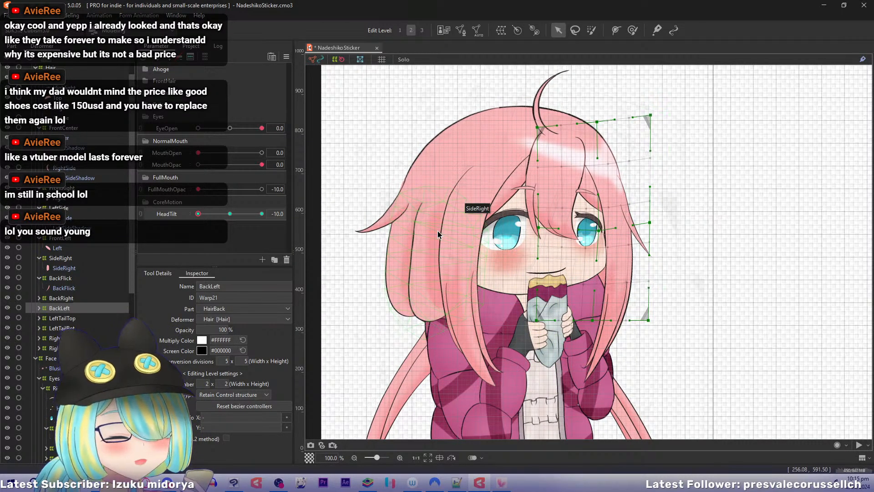
pyautogui.moveTo(438, 231); pyautogui.dragTo(437, 215)
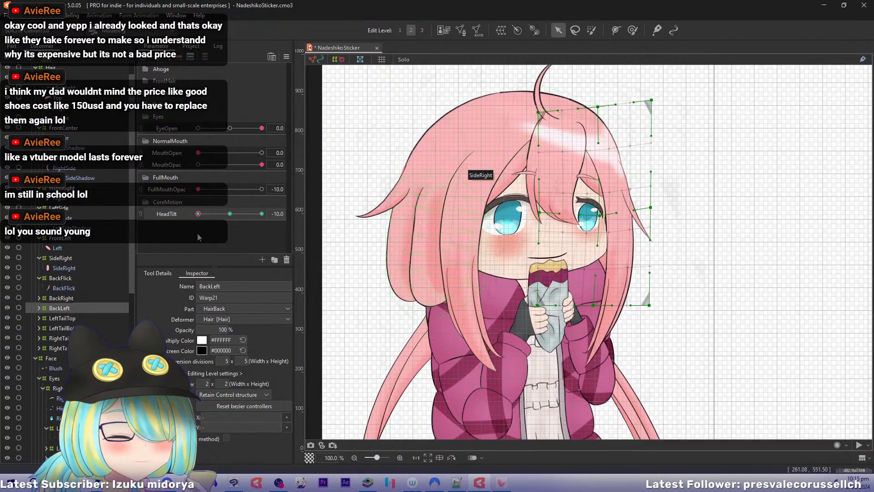
pyautogui.moveTo(201, 213); pyautogui.dragTo(182, 218)
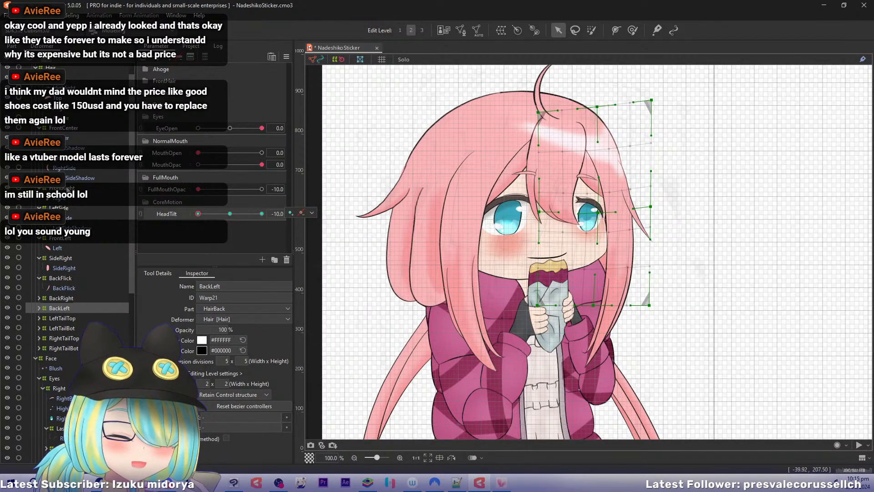
# At HeadTilt -10, move the SideRight warp deformer's lower-left corner inward, adjust its bottom-edge midpoint and lower-right corner, and check the tilt.
pyautogui.click(65, 163)
pyautogui.click(67, 240)
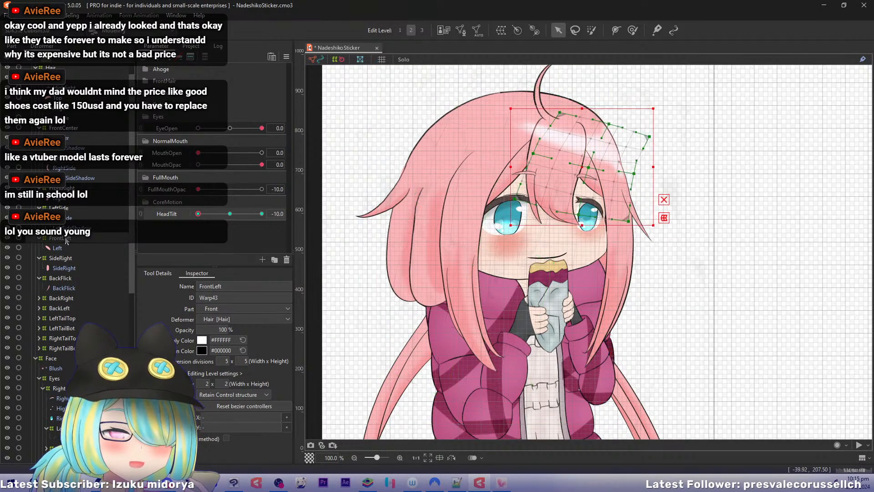
pyautogui.click(66, 259)
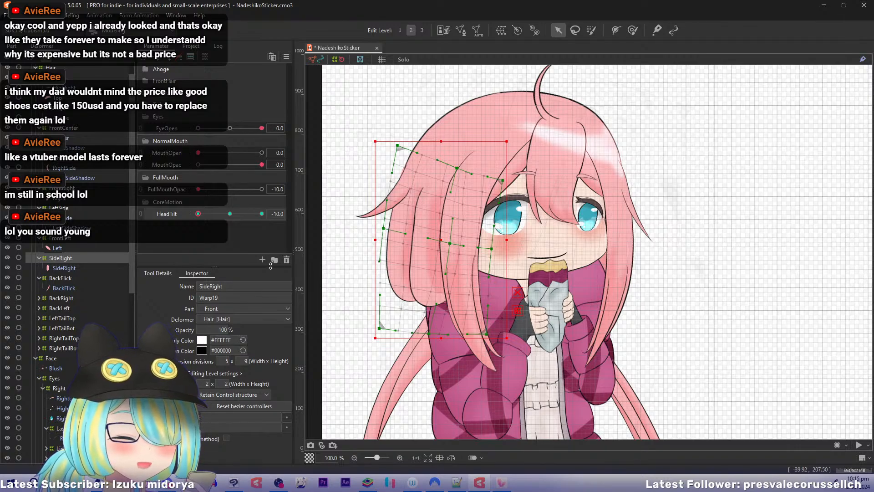
pyautogui.click(450, 244)
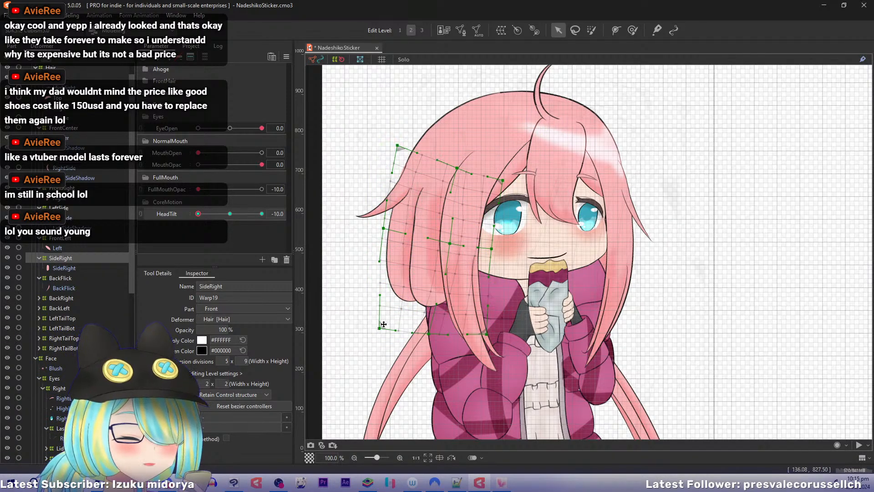
pyautogui.moveTo(383, 324); pyautogui.dragTo(428, 337)
pyautogui.click(427, 331)
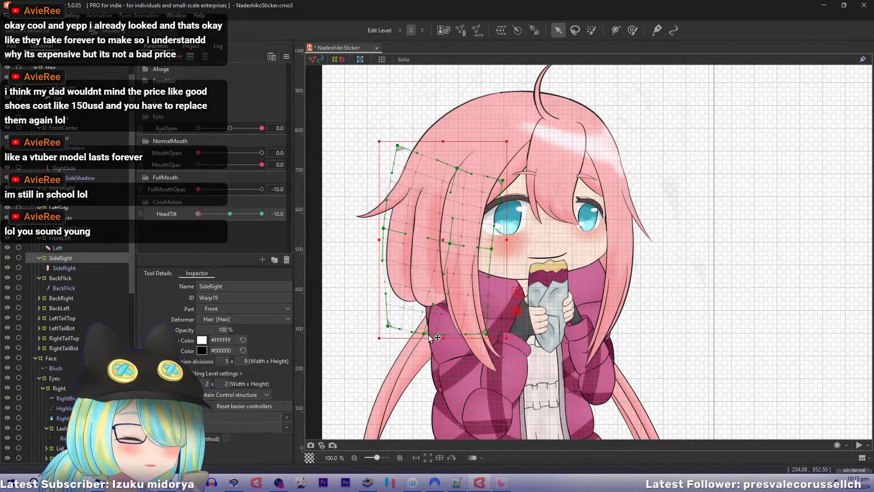
pyautogui.click(486, 336)
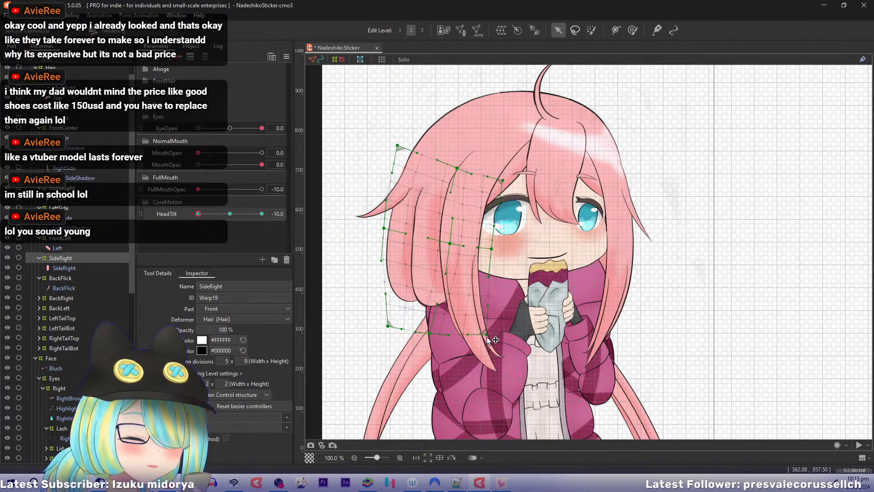
pyautogui.moveTo(487, 337); pyautogui.dragTo(485, 339)
pyautogui.moveTo(430, 334); pyautogui.dragTo(427, 335)
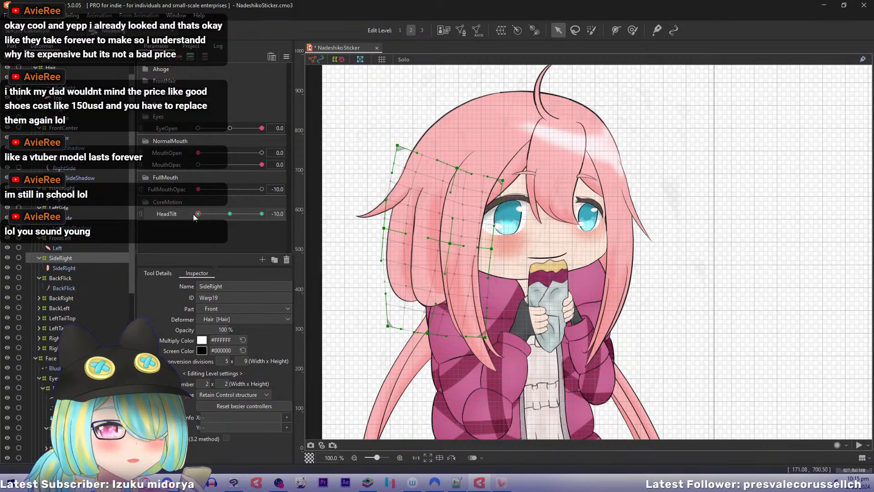
pyautogui.moveTo(193, 214); pyautogui.dragTo(173, 219)
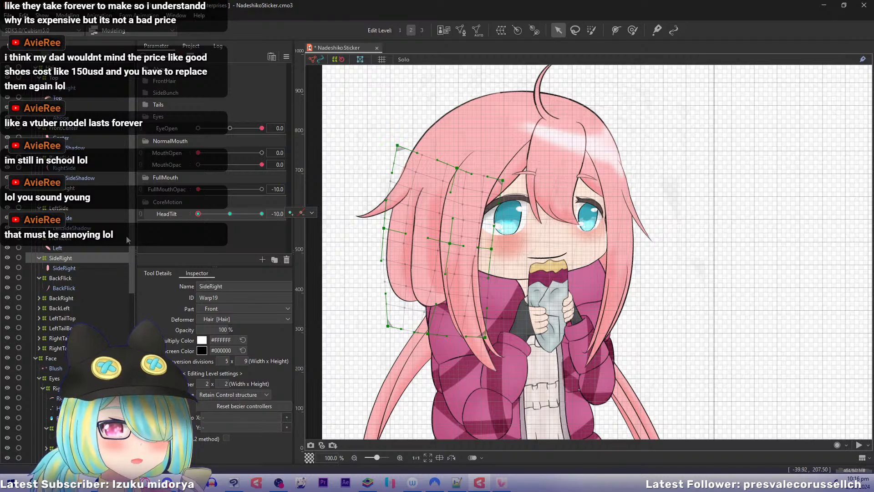
pyautogui.scroll(-1, 130, 241)
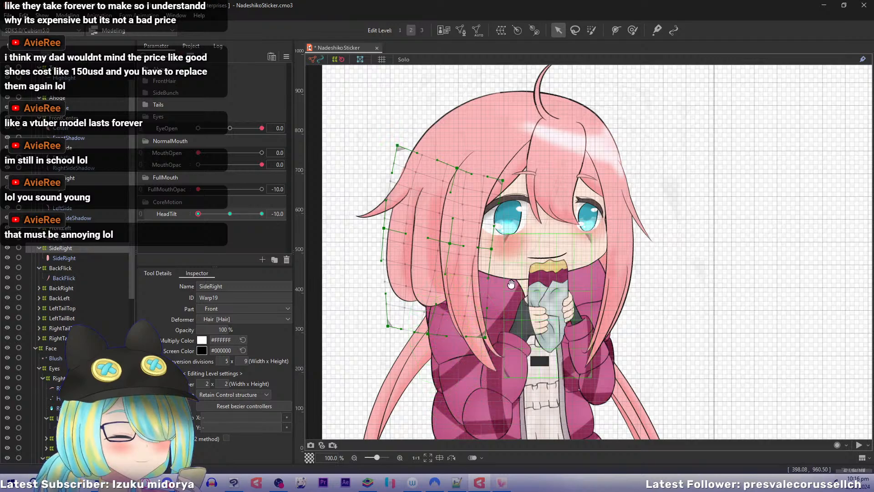
pyautogui.scroll(-3, 512, 269)
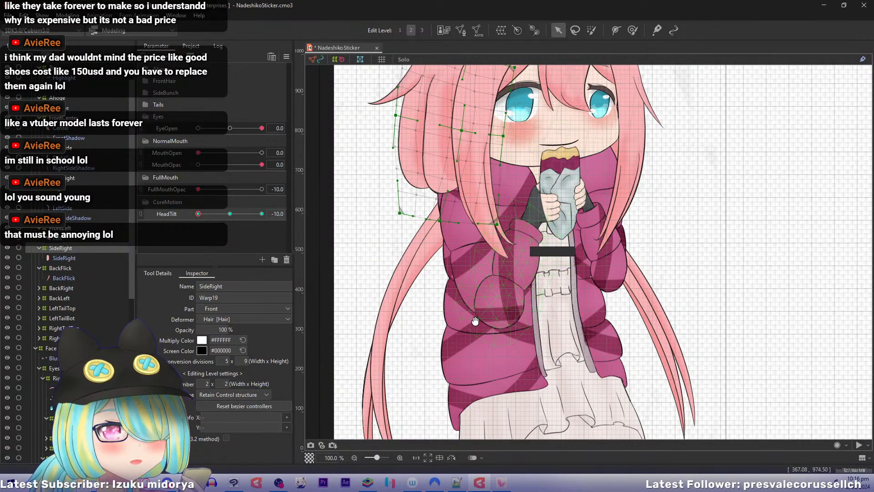
# Check how the SideRight hair warp deformer follows the head by moving HeadTilt around -10.
pyautogui.moveTo(504, 271); pyautogui.dragTo(471, 324)
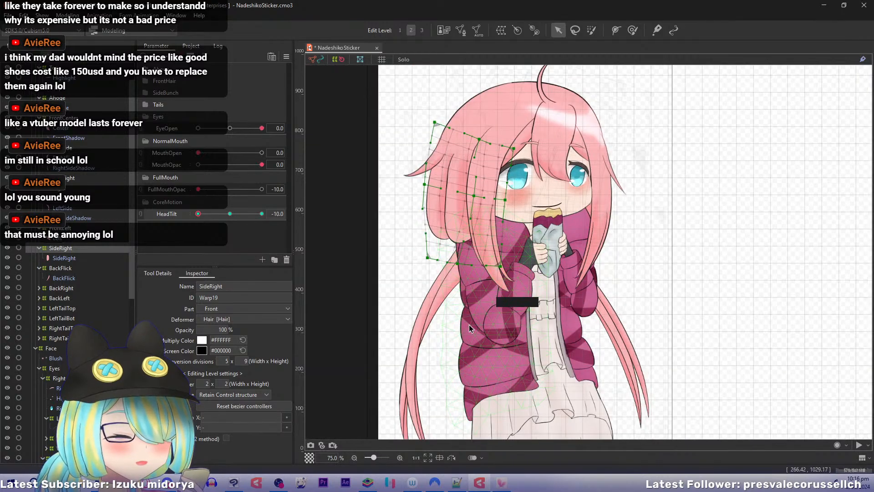
pyautogui.scroll(-1, 469, 324)
pyautogui.moveTo(469, 324); pyautogui.dragTo(446, 285)
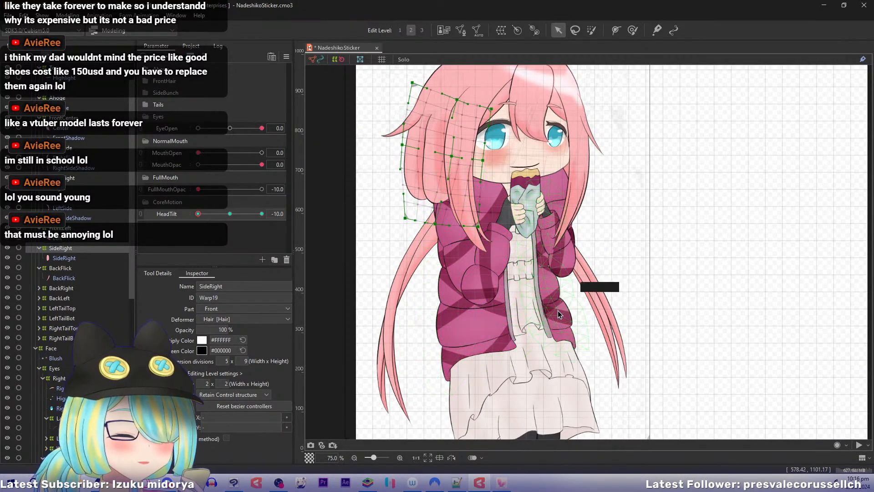
pyautogui.moveTo(558, 310); pyautogui.dragTo(572, 327)
pyautogui.moveTo(198, 214); pyautogui.dragTo(180, 220)
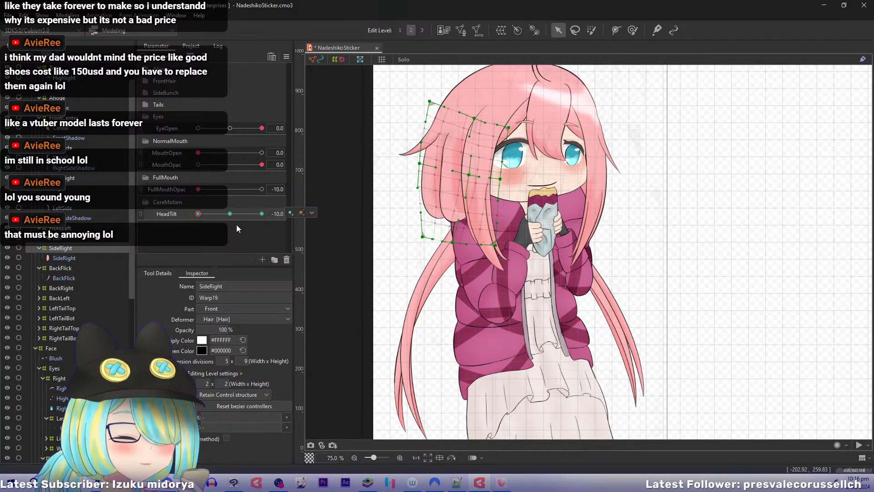
pyautogui.moveTo(199, 214); pyautogui.dragTo(179, 218)
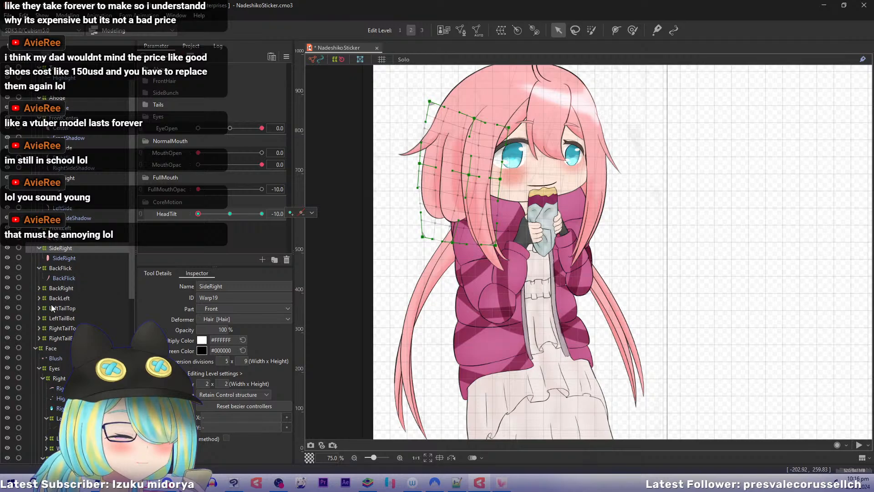
# Select the LeftTailTop warp deformer, add three HeadTilt keyforms, and raise its upper-left corner slightly at HeadTilt -10.
pyautogui.click(39, 308)
pyautogui.click(39, 328)
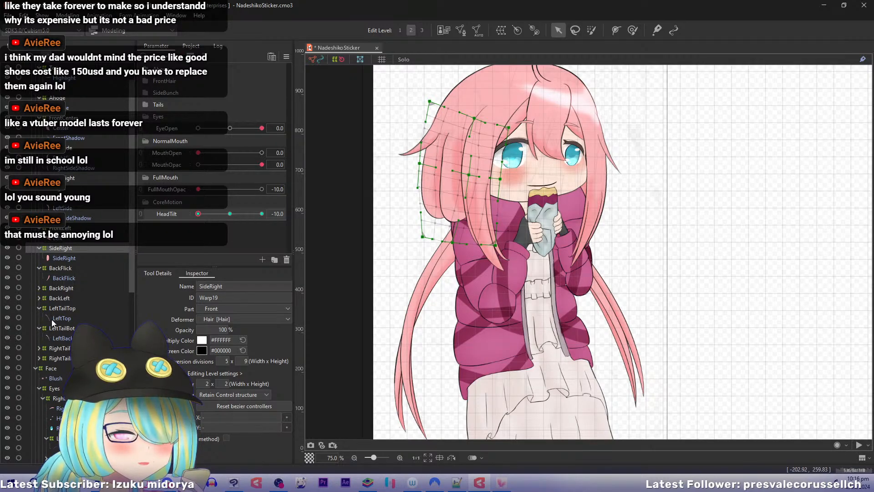
pyautogui.click(62, 308)
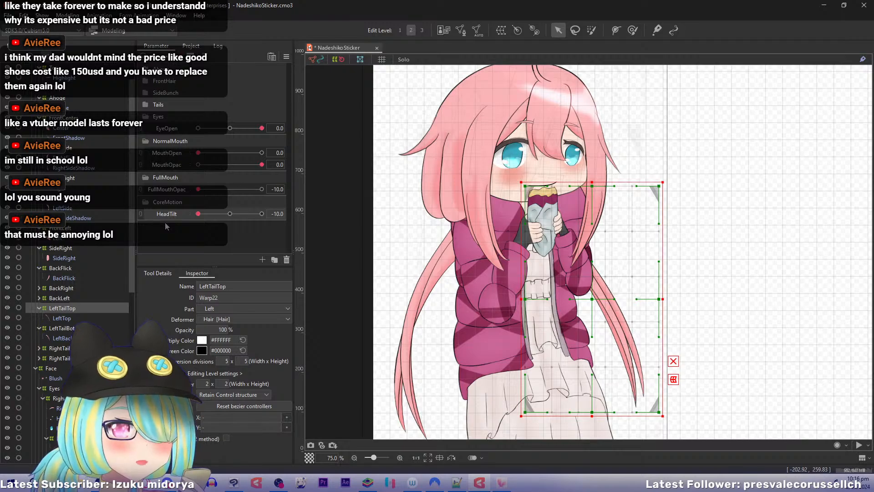
pyautogui.click(168, 59)
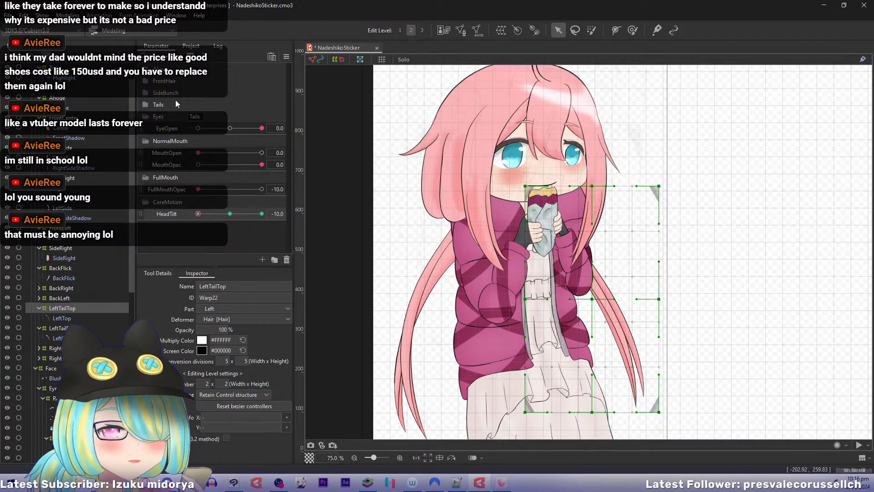
pyautogui.click(530, 185)
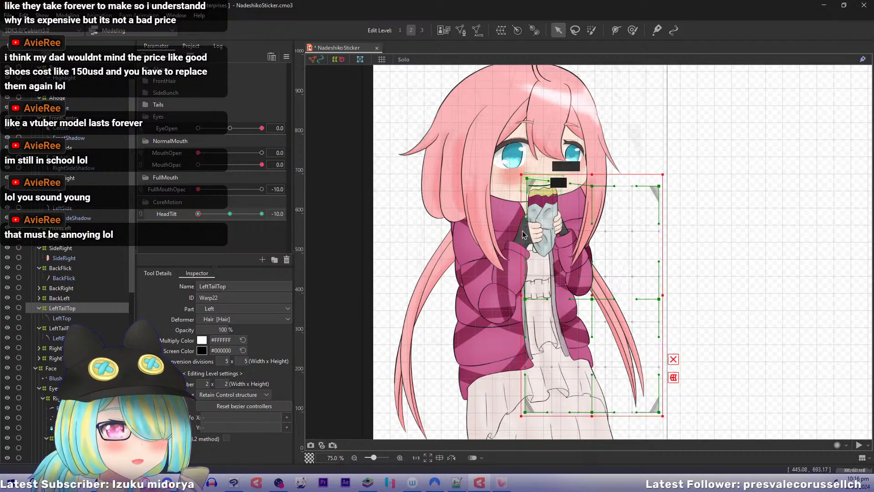
pyautogui.click(528, 285)
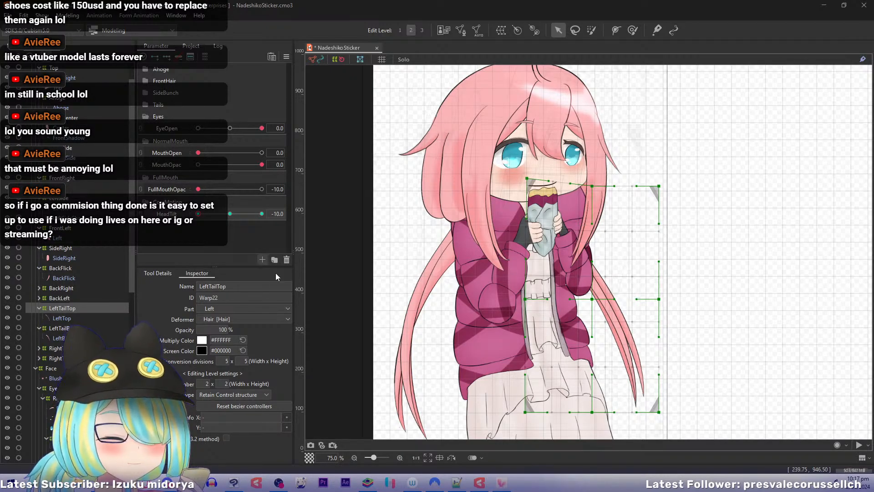
# Switch to VTube Studio, open the model selector, and view the instructions for importing an own model.
pyautogui.moveTo(503, 485)
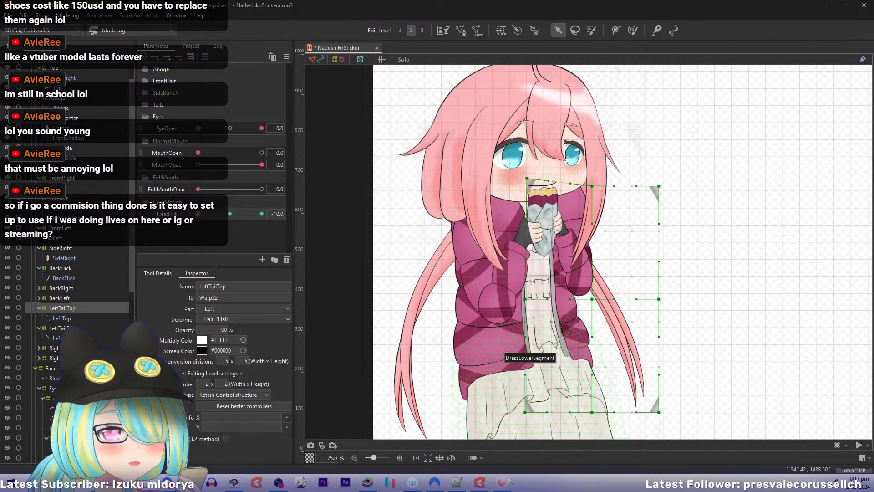
pyautogui.click(501, 444)
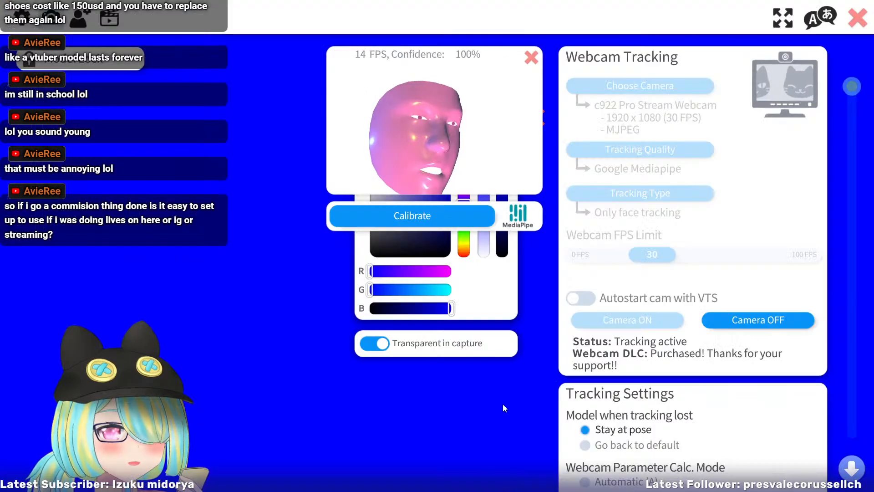
pyautogui.doubleClick(351, 370)
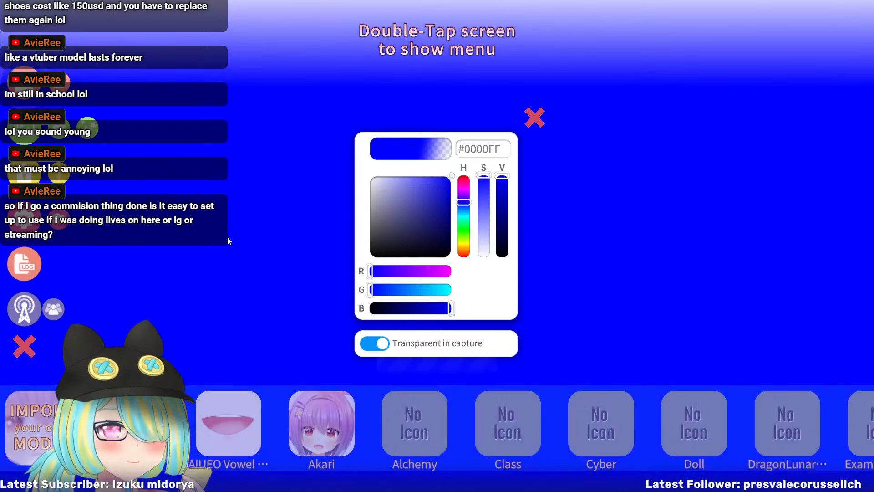
pyautogui.click(54, 409)
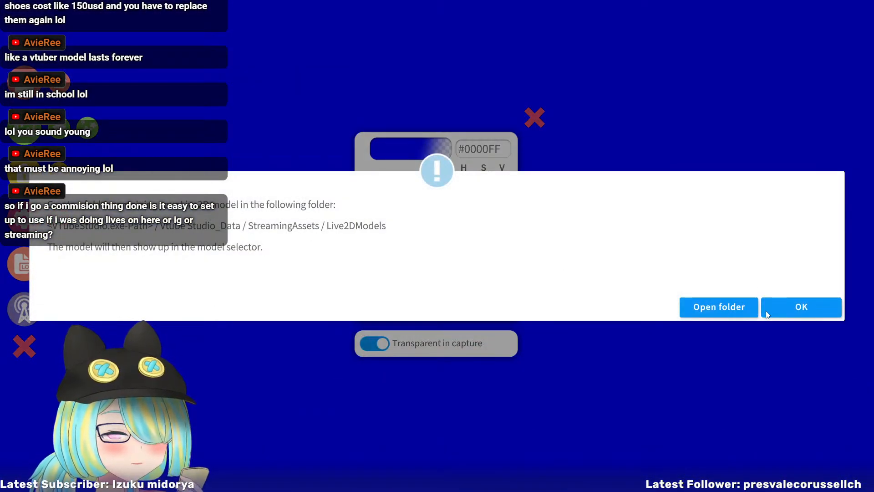
pyautogui.click(807, 304)
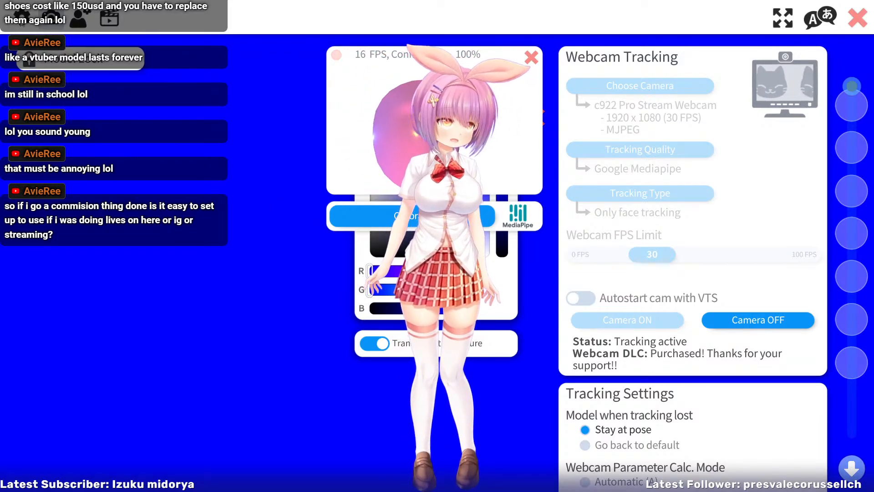
# View VTube Studio's General Configuration settings and return to the scene.
pyautogui.click(22, 18)
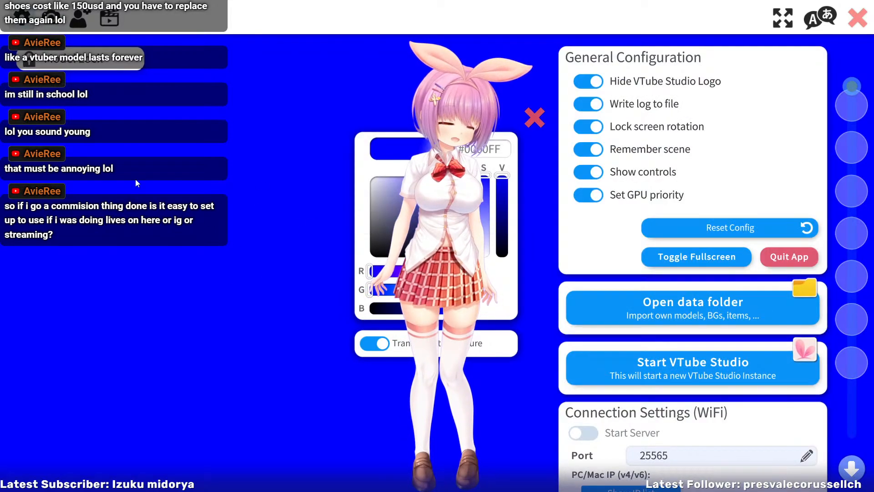
pyautogui.doubleClick(114, 135)
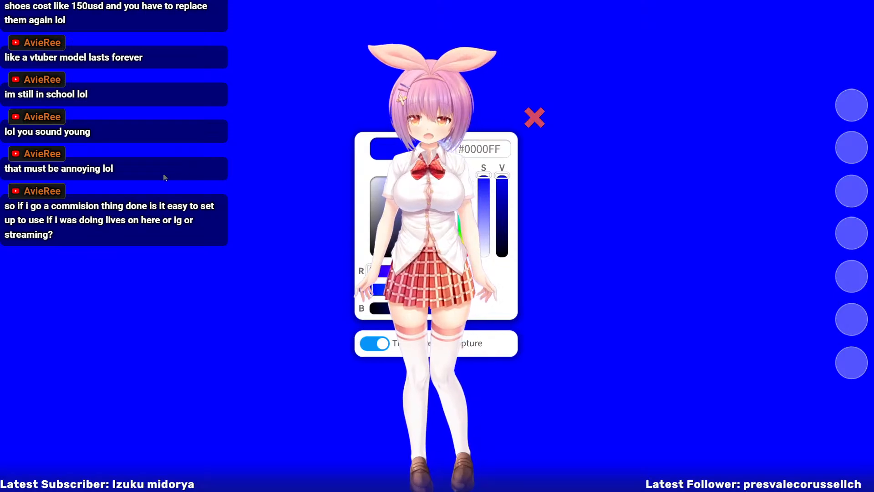
pyautogui.doubleClick(118, 148)
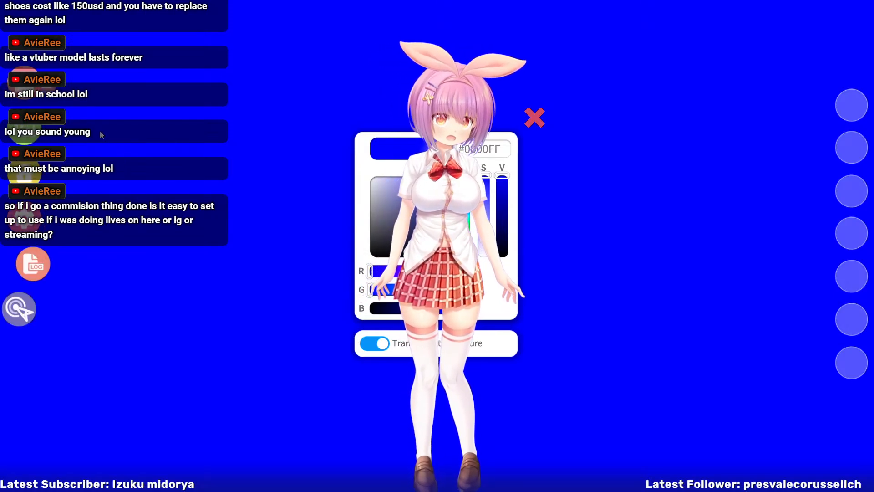
pyautogui.click(28, 223)
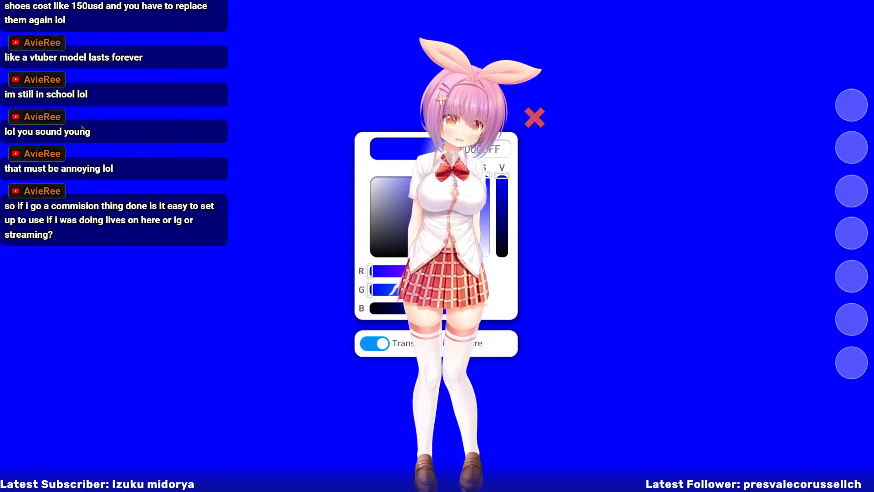
# Browse the model list and load the PhireTech model into the scene.
pyautogui.doubleClick(138, 90)
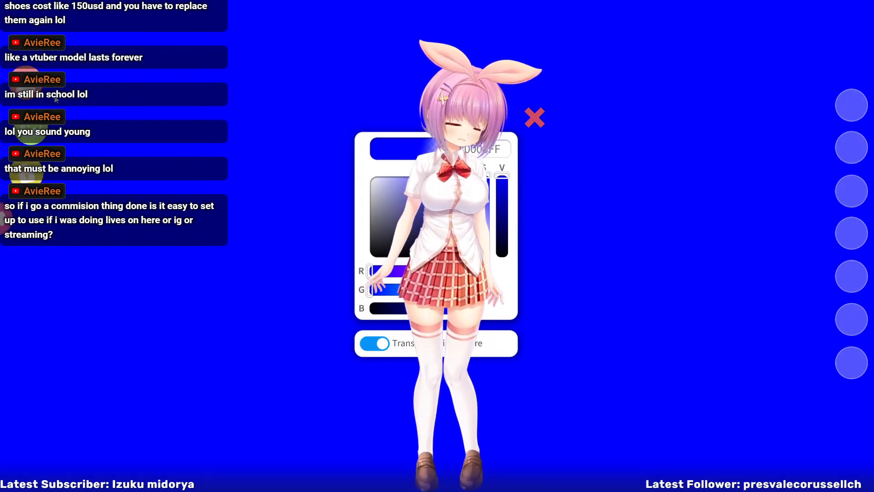
pyautogui.moveTo(607, 404); pyautogui.dragTo(365, 399)
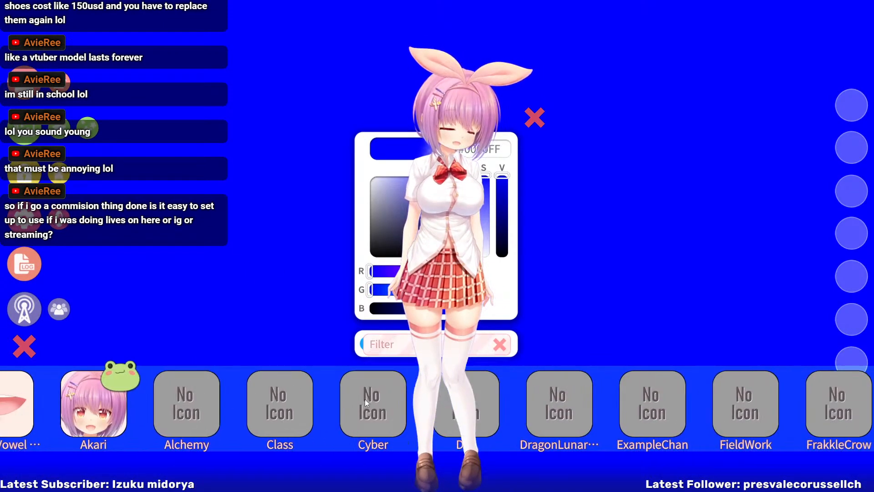
pyautogui.moveTo(796, 396); pyautogui.dragTo(488, 386)
pyautogui.moveTo(706, 412); pyautogui.dragTo(524, 408)
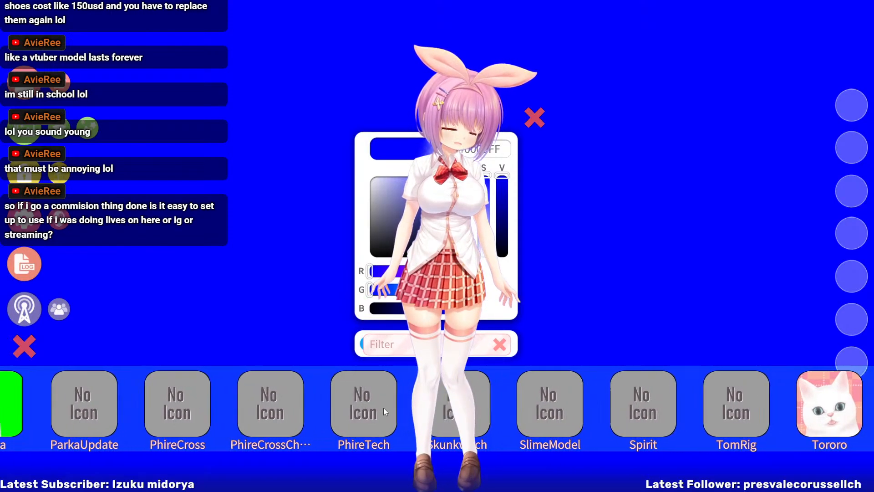
pyautogui.click(382, 408)
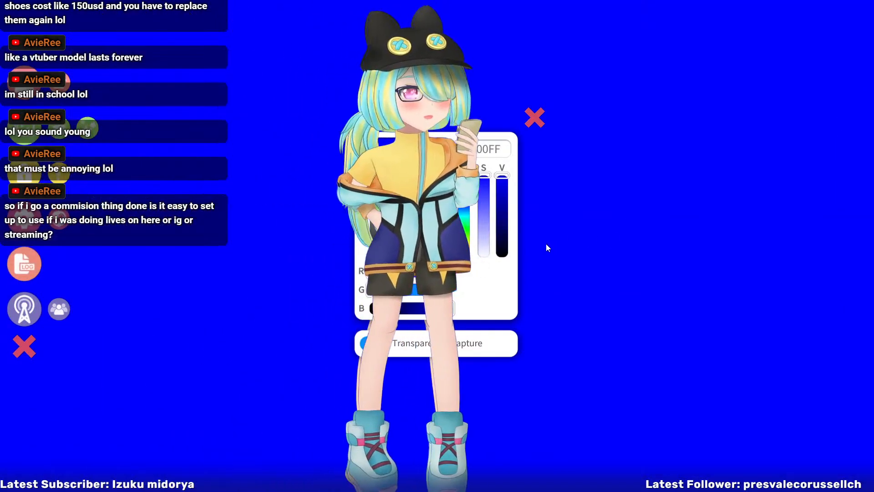
# Close the background colour picker, then move the avatar to the scene's lower-left corner and enlarge it to a bust view.
pyautogui.click(535, 117)
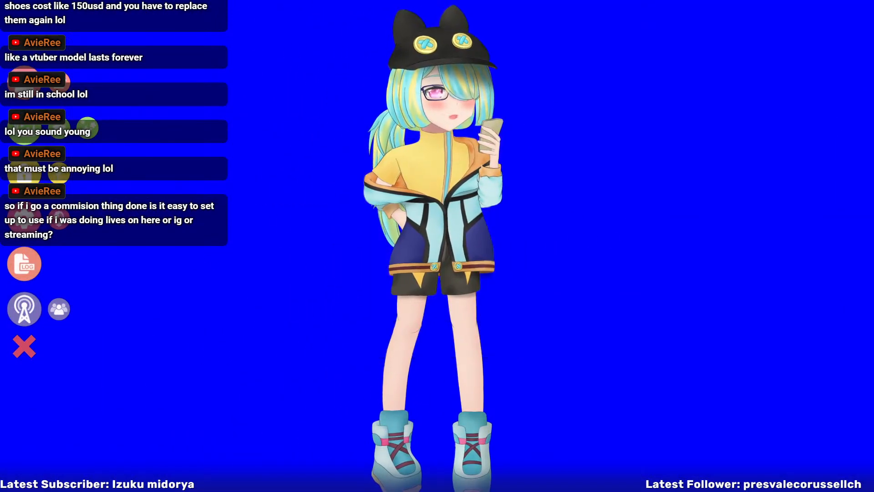
pyautogui.moveTo(468, 129); pyautogui.dragTo(149, 391)
pyautogui.scroll(5, 182, 369)
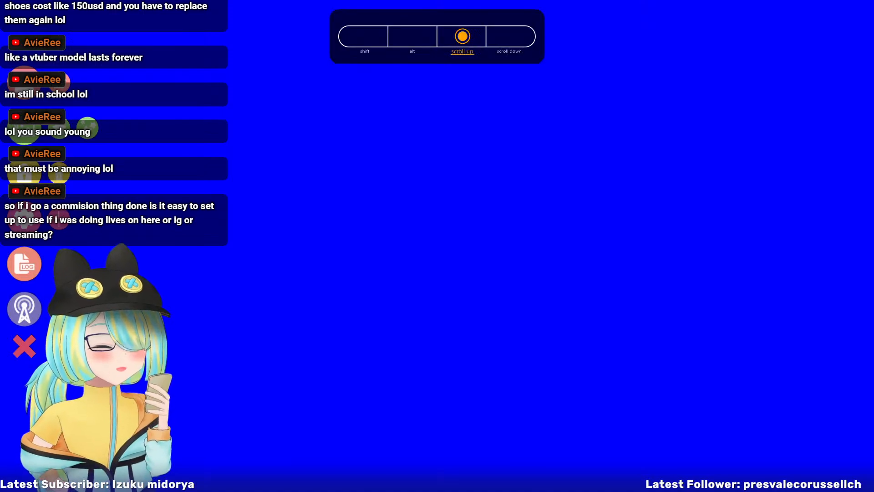
pyautogui.moveTo(206, 354); pyautogui.dragTo(215, 427)
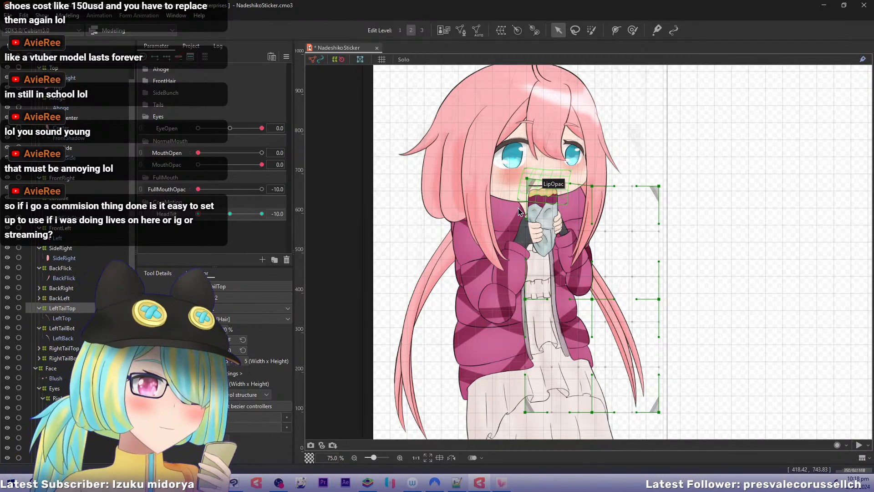
# Show the VTubeStudioCam preview in Discord's video settings and move the Discord window out of the way.
pyautogui.moveTo(596, 249); pyautogui.dragTo(574, 256)
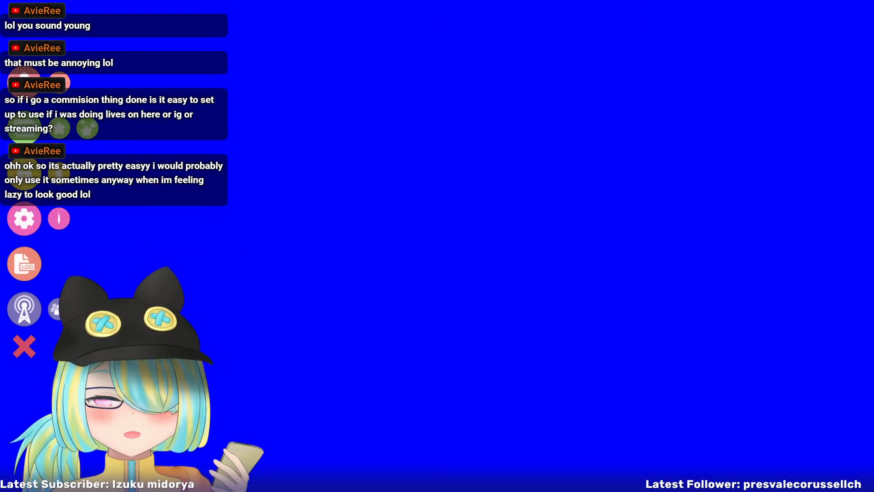
pyautogui.hotkey('alt', 'Tab')
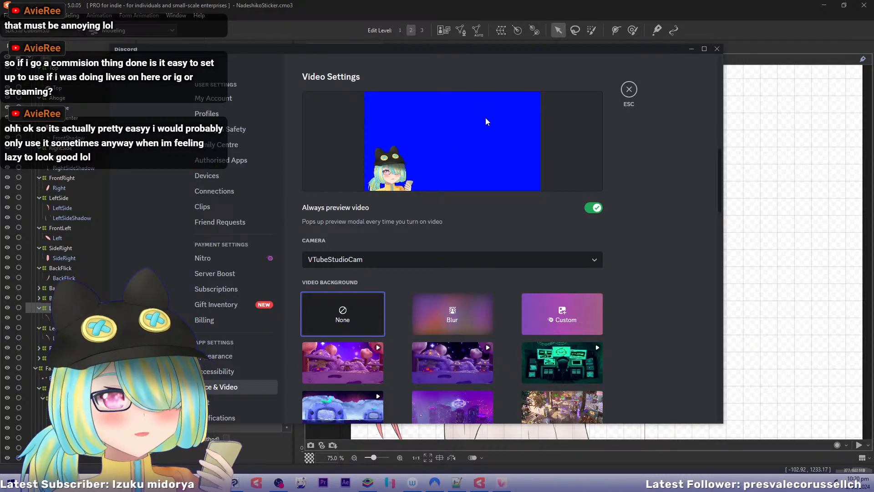
pyautogui.moveTo(483, 53); pyautogui.dragTo(0, 63)
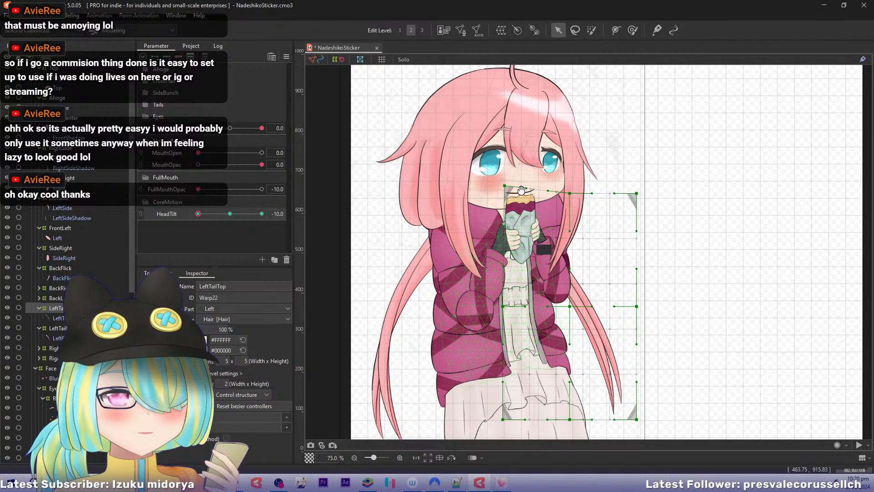
# Examine the twin tails and the LeftTailTop warp deformer in Cubism Editor at HeadTilt -10.
pyautogui.scroll(-3, 523, 191)
pyautogui.moveTo(448, 233)
pyautogui.mouseDown()
pyautogui.moveTo(460, 217)
pyautogui.moveTo(460, 225)
pyautogui.mouseUp()
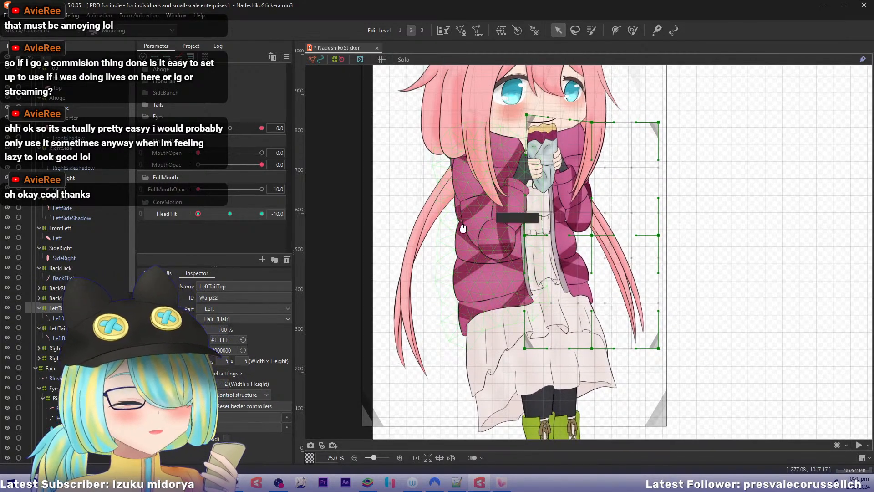
pyautogui.scroll(-1, 462, 231)
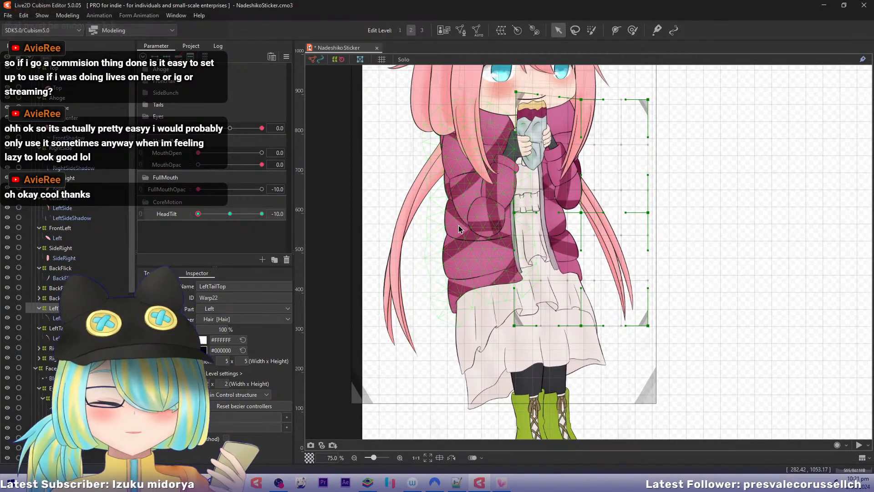
pyautogui.moveTo(478, 222)
pyautogui.mouseDown()
pyautogui.moveTo(485, 234)
pyautogui.moveTo(495, 224)
pyautogui.mouseUp()
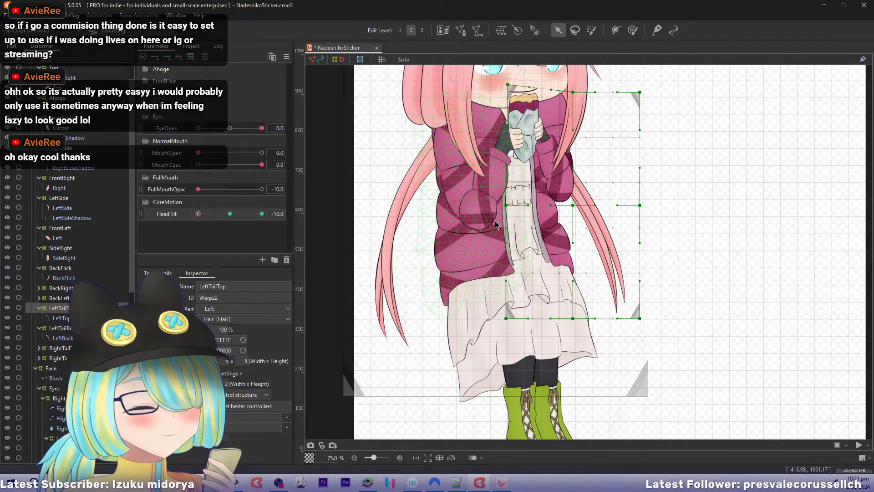
pyautogui.moveTo(195, 214); pyautogui.dragTo(195, 225)
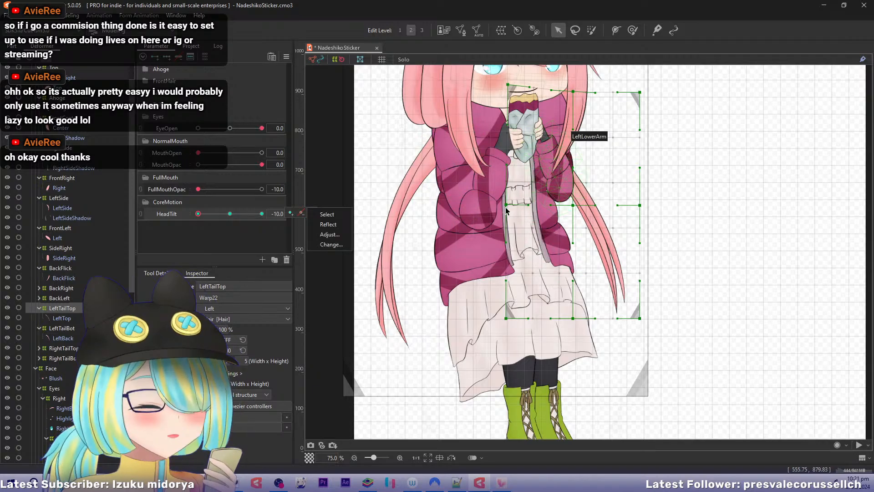
pyautogui.moveTo(505, 207); pyautogui.dragTo(500, 210)
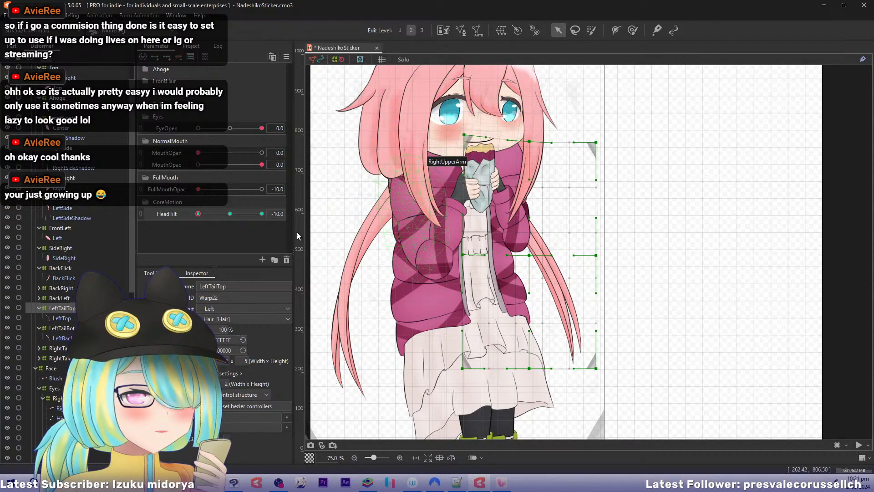
# Select the LeftTailTop, LeftTailBot, RightTailTop and RightTailBot warp deformers together, then reselect only LeftTailTop and check its HeadTilt motion.
pyautogui.keyDown('ctrl'); pyautogui.click(62, 327); pyautogui.keyUp('ctrl')
pyautogui.keyDown('ctrl'); pyautogui.click(61, 348); pyautogui.keyUp('ctrl')
pyautogui.keyDown('ctrl'); pyautogui.click(61, 357); pyautogui.keyUp('ctrl')
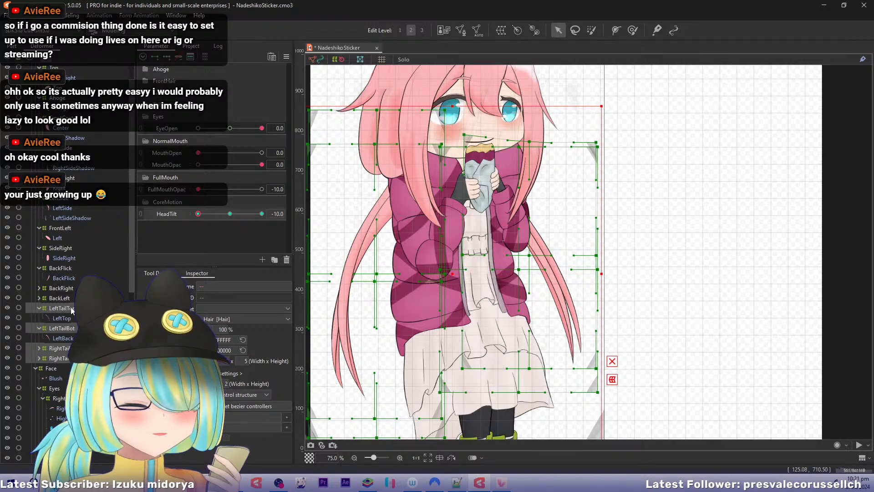
pyautogui.click(469, 138)
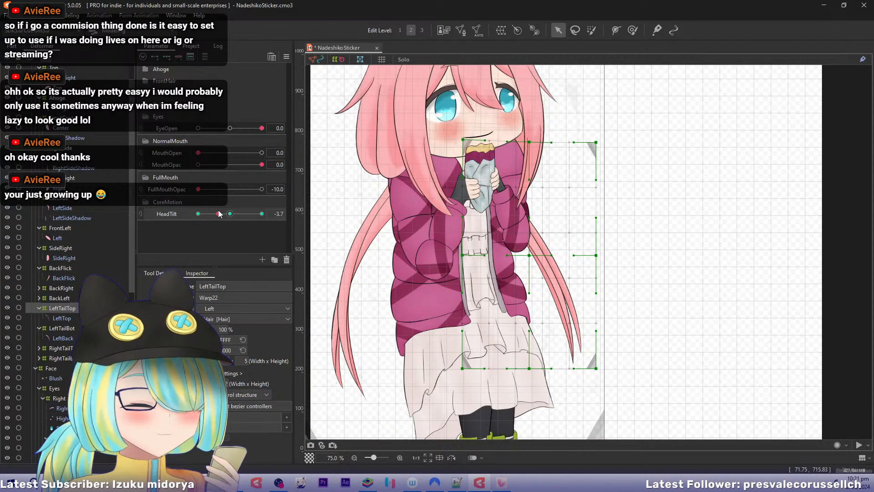
# At HeadTilt -10, raise the inner upper points of the LeftTailTop warp and the inner and upper points of the LeftTailBot warp.
pyautogui.click(184, 210)
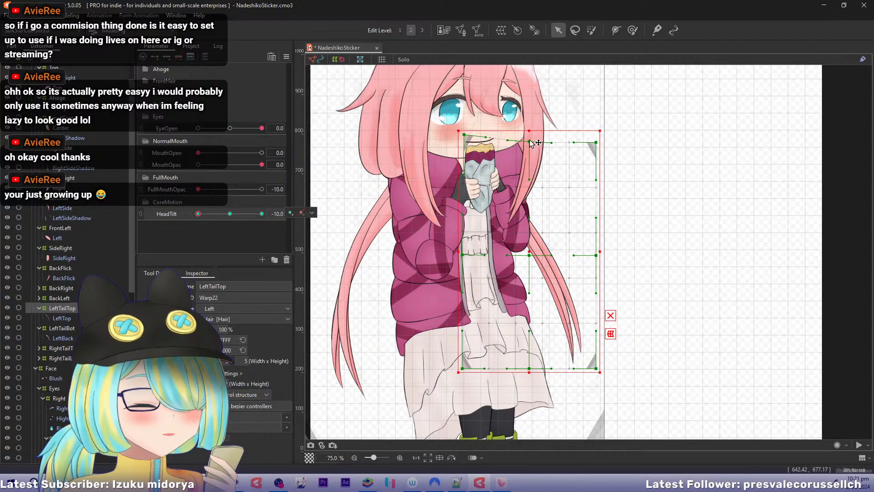
pyautogui.moveTo(529, 140); pyautogui.dragTo(471, 131)
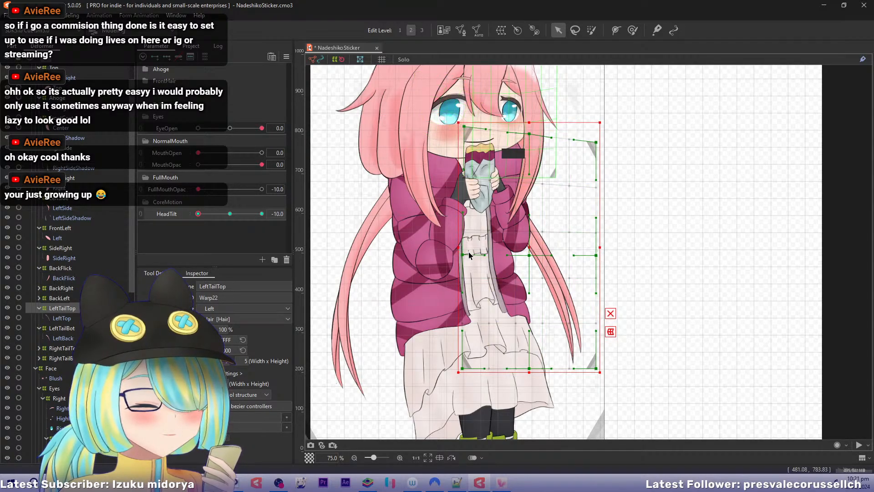
pyautogui.click(63, 327)
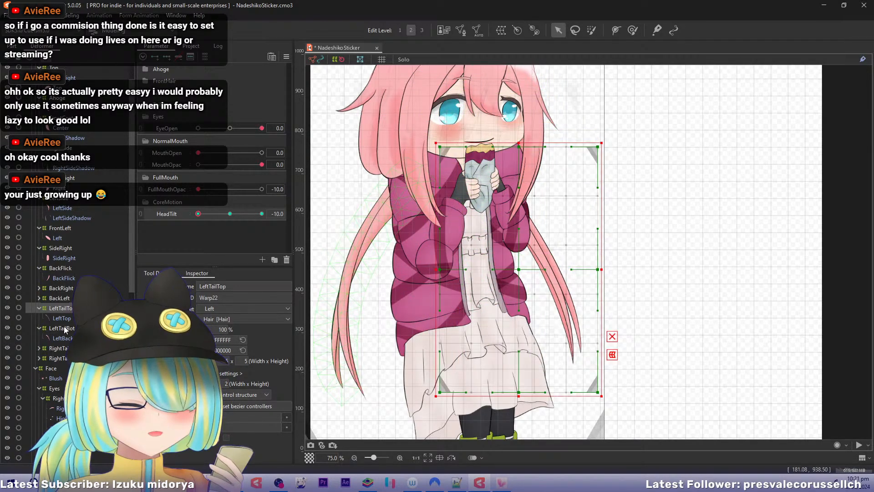
pyautogui.moveTo(441, 270); pyautogui.dragTo(441, 251)
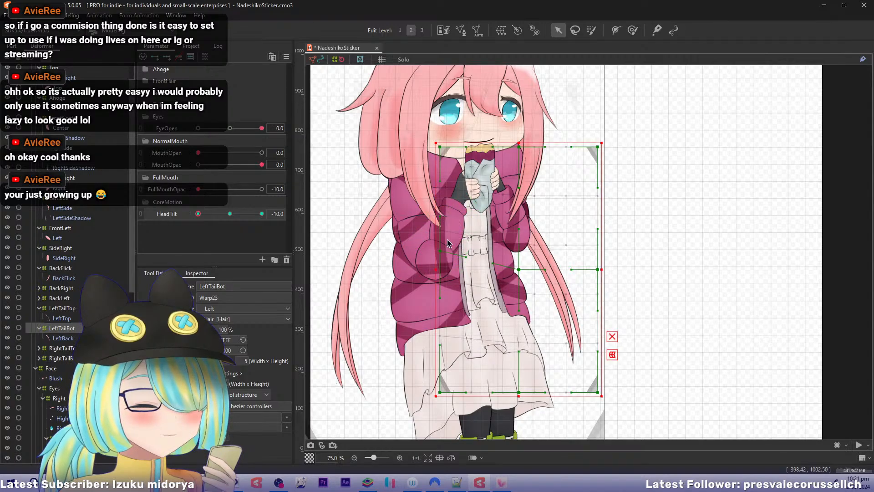
pyautogui.moveTo(441, 147); pyautogui.dragTo(441, 138)
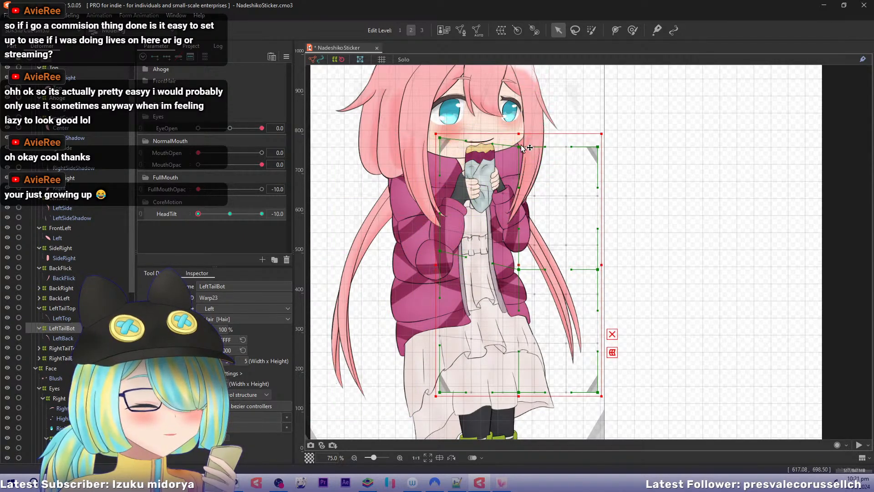
pyautogui.moveTo(518, 146); pyautogui.dragTo(518, 131)
# Raise the inner and upper control points of the RightTailTop and RightTailBot warp deformers at HeadTilt -10.
pyautogui.click(67, 349)
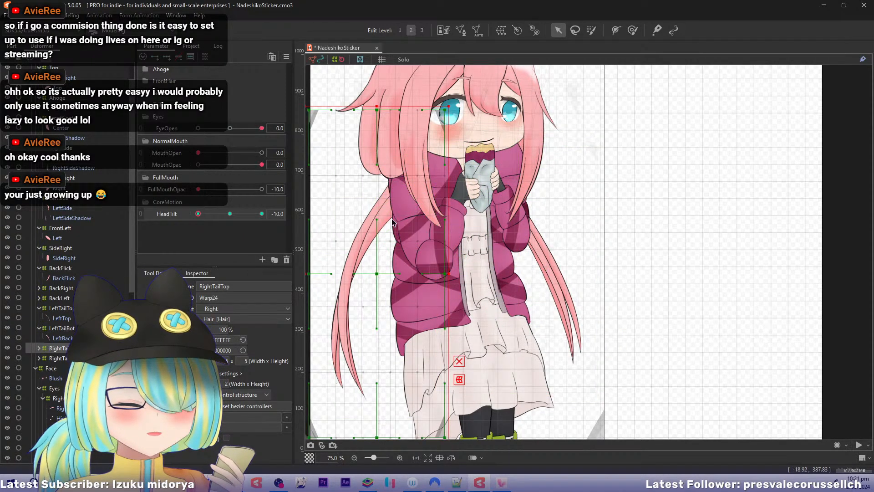
pyautogui.click(64, 358)
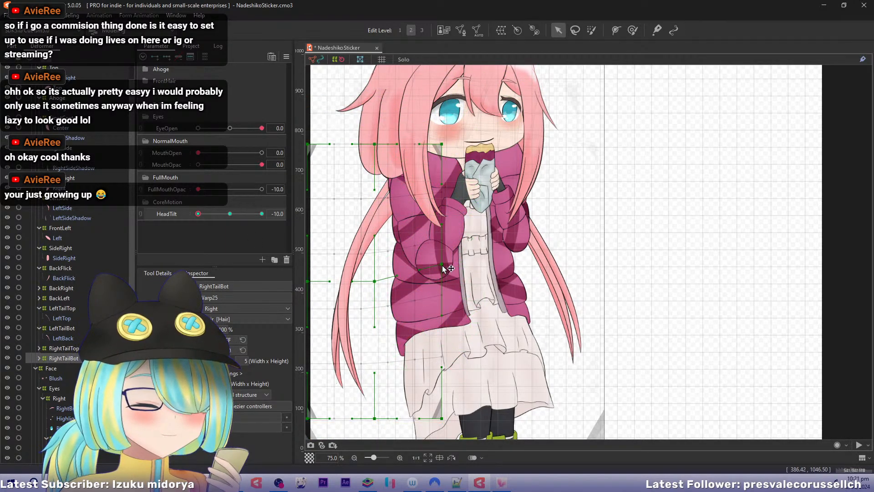
pyautogui.moveTo(442, 147); pyautogui.dragTo(427, 136)
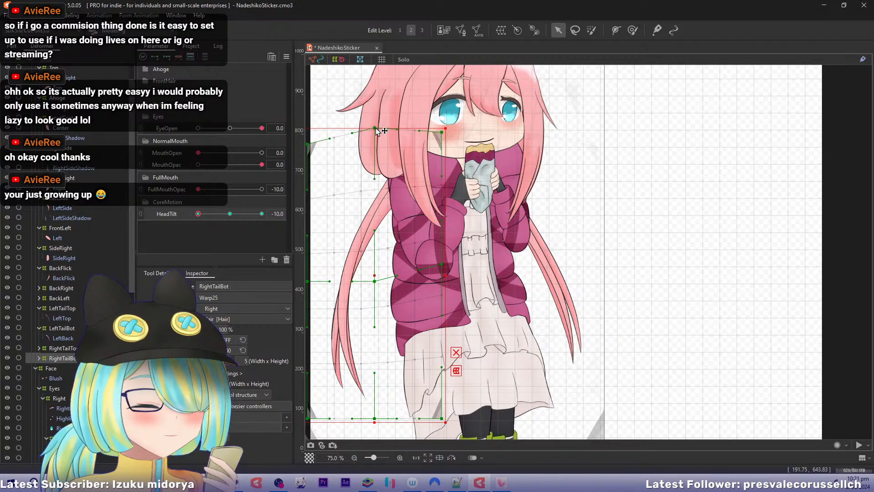
pyautogui.moveTo(198, 214)
pyautogui.mouseDown()
pyautogui.moveTo(230, 214)
pyautogui.moveTo(198, 214)
pyautogui.mouseUp()
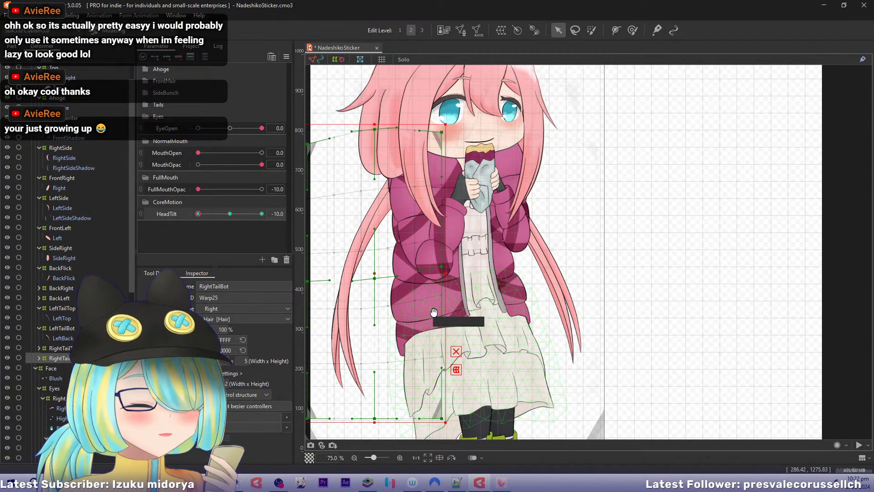
# Raise the outer and central points of RightTailBot's middle row, then lift its whole bottom edge at HeadTilt -10.
pyautogui.moveTo(407, 345); pyautogui.dragTo(433, 313)
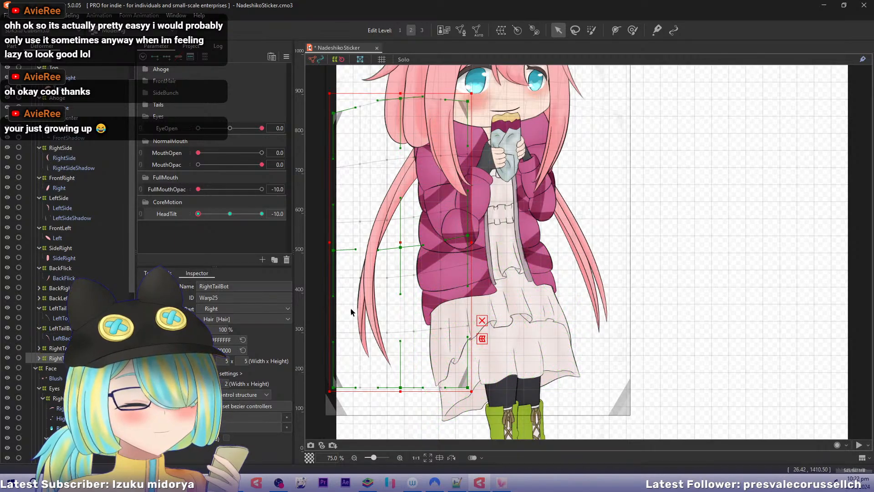
pyautogui.click(352, 263)
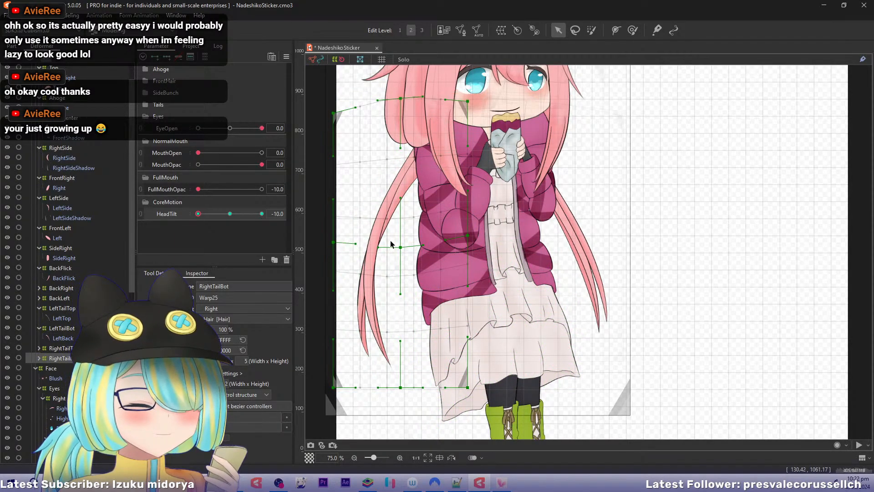
pyautogui.moveTo(401, 248); pyautogui.dragTo(400, 242)
pyautogui.moveTo(400, 387); pyautogui.dragTo(400, 370)
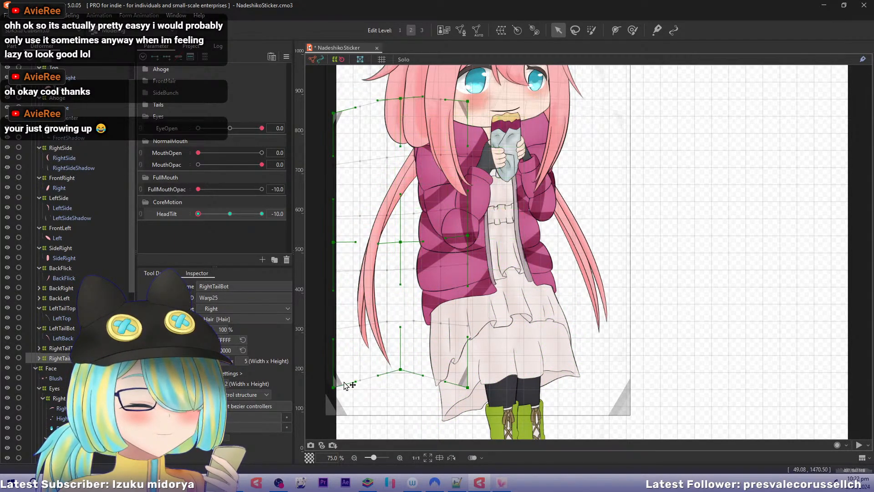
pyautogui.moveTo(334, 388); pyautogui.dragTo(334, 376)
pyautogui.moveTo(467, 387); pyautogui.dragTo(467, 375)
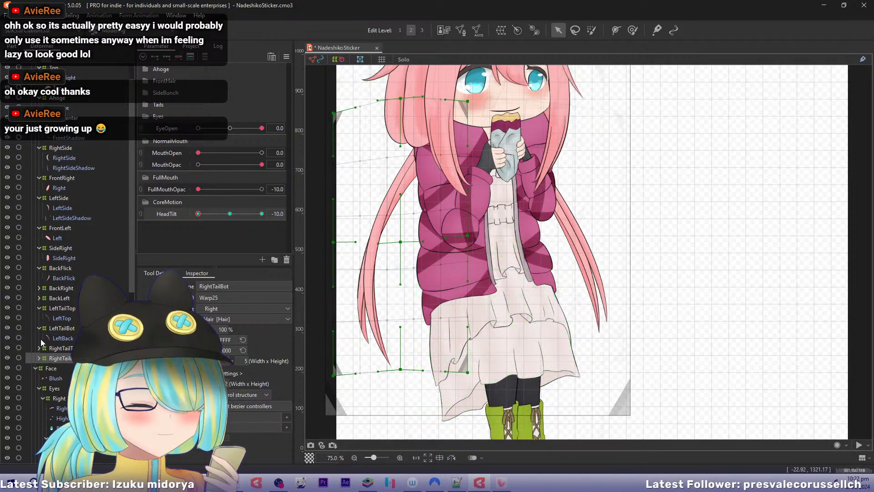
# Raise the central and outer points of the RightTailTop warp deformer's bottom and middle rows at HeadTilt -10.
pyautogui.click(402, 399)
pyautogui.moveTo(402, 404); pyautogui.dragTo(403, 390)
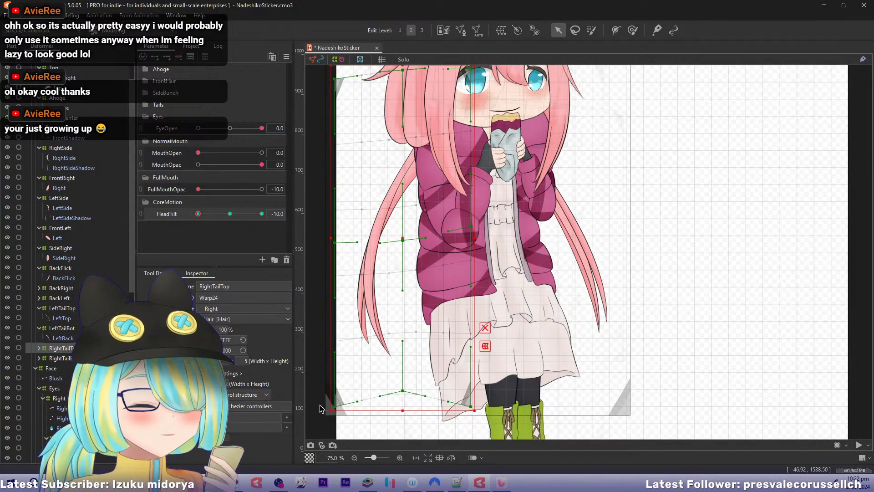
pyautogui.moveTo(335, 405); pyautogui.dragTo(334, 388)
pyautogui.click(402, 251)
pyautogui.moveTo(403, 240); pyautogui.dragTo(402, 228)
pyautogui.moveTo(335, 242); pyautogui.dragTo(335, 232)
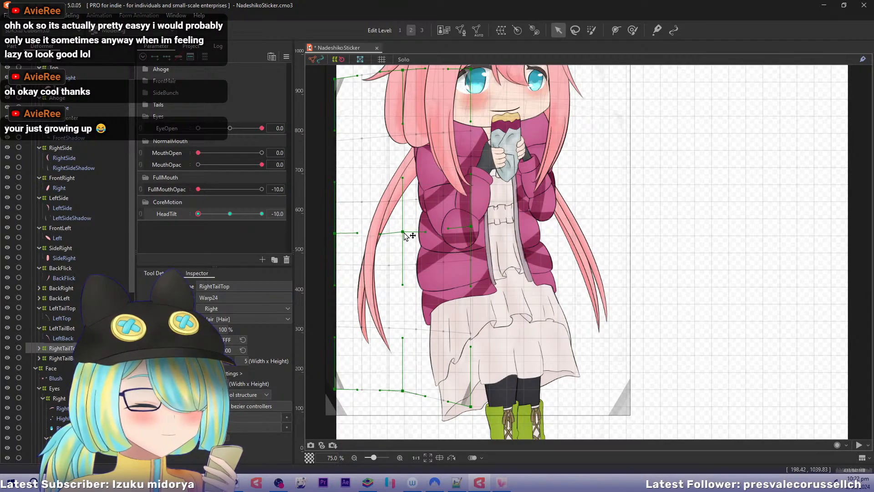
# Raise the outer and central middle-row points and the outer bottom corner of the LeftTailBot warp deformer at HeadTilt -10.
pyautogui.click(62, 308)
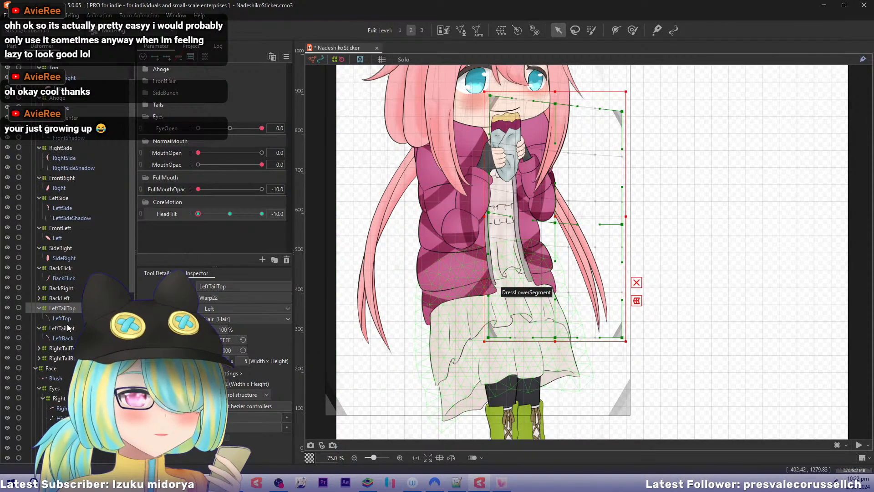
pyautogui.click(498, 286)
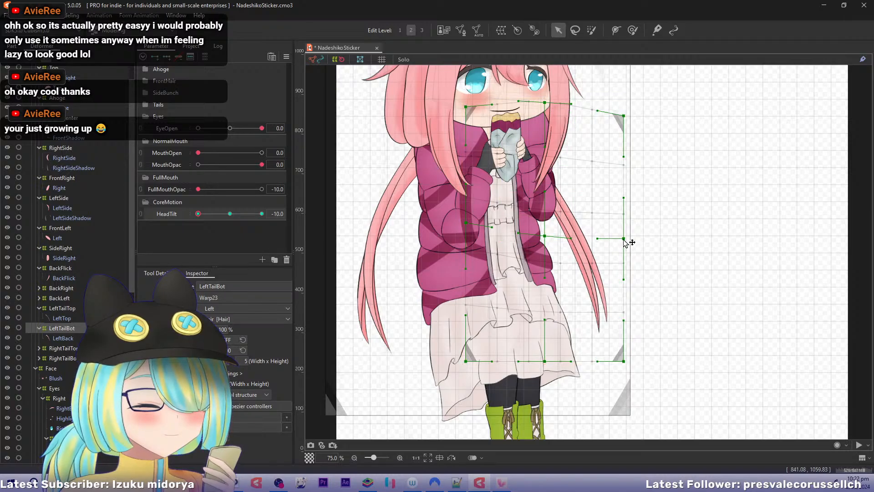
pyautogui.moveTo(629, 239); pyautogui.dragTo(631, 222)
pyautogui.click(545, 235)
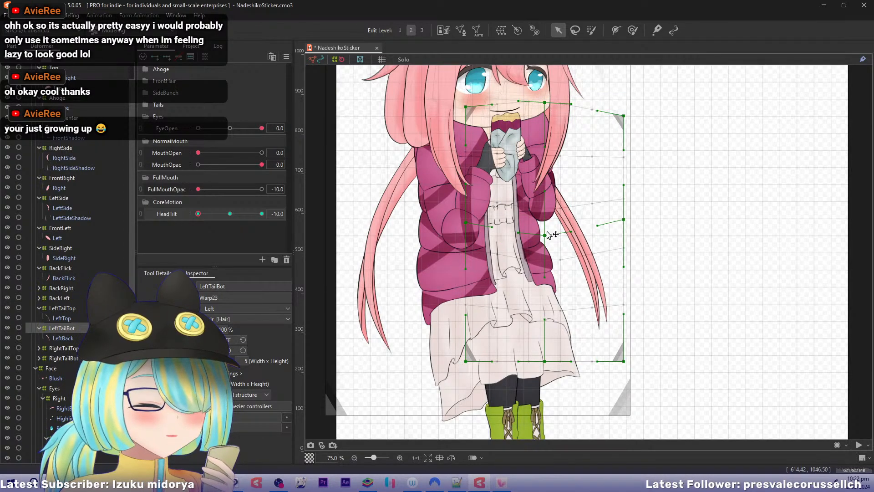
pyautogui.moveTo(545, 235); pyautogui.dragTo(545, 226)
pyautogui.moveTo(623, 361); pyautogui.dragTo(623, 352)
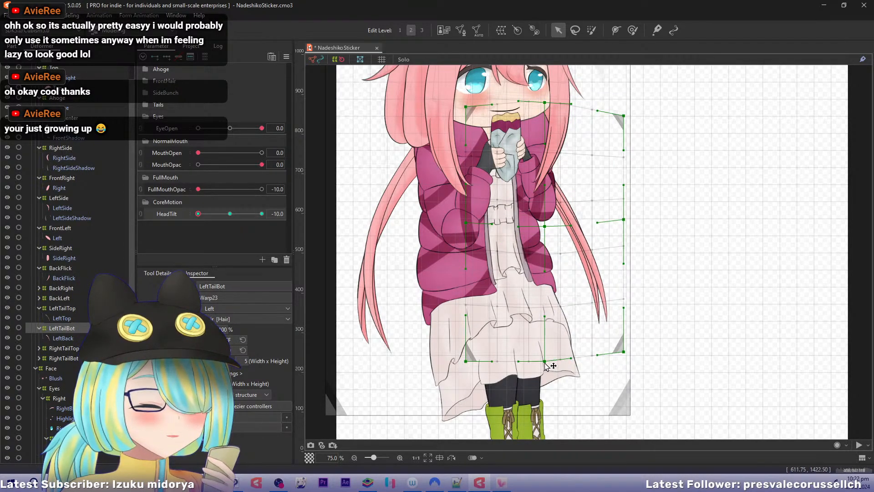
# Raise the central and outer points of the LeftTailTop warp deformer's middle and bottom rows at HeadTilt -10.
pyautogui.click(494, 354)
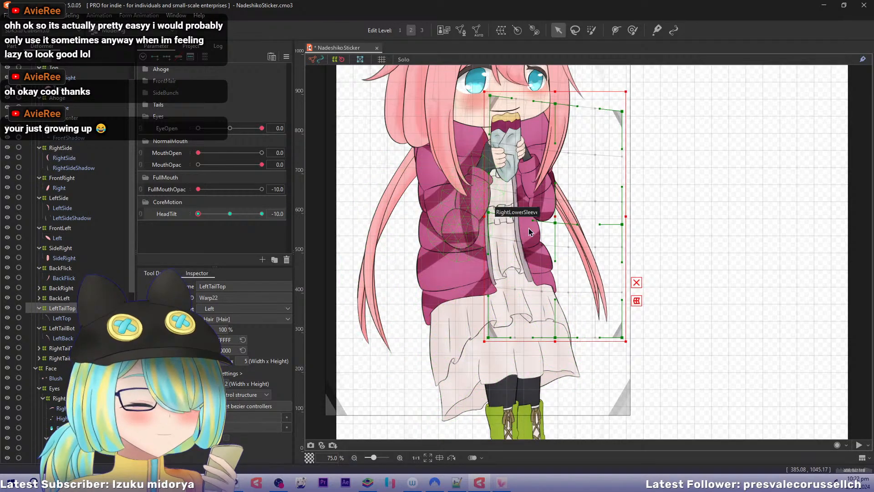
pyautogui.moveTo(556, 223); pyautogui.dragTo(556, 216)
pyautogui.moveTo(622, 224); pyautogui.dragTo(623, 216)
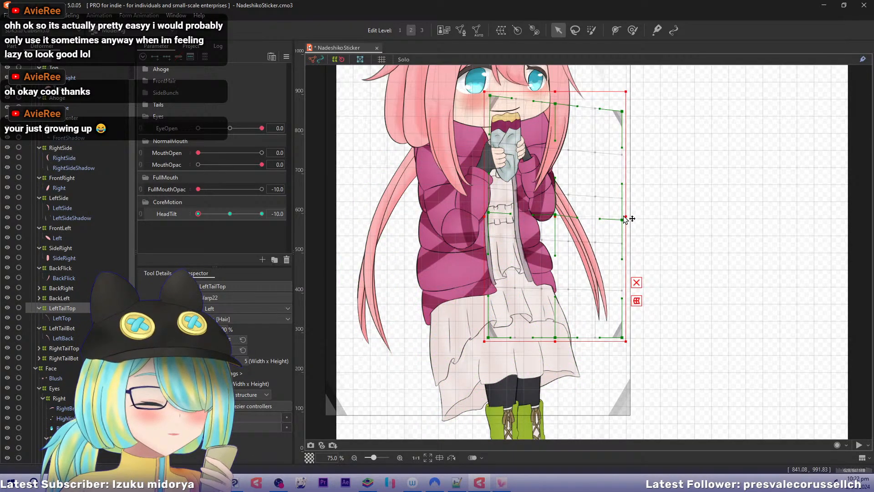
pyautogui.moveTo(623, 338); pyautogui.dragTo(624, 329)
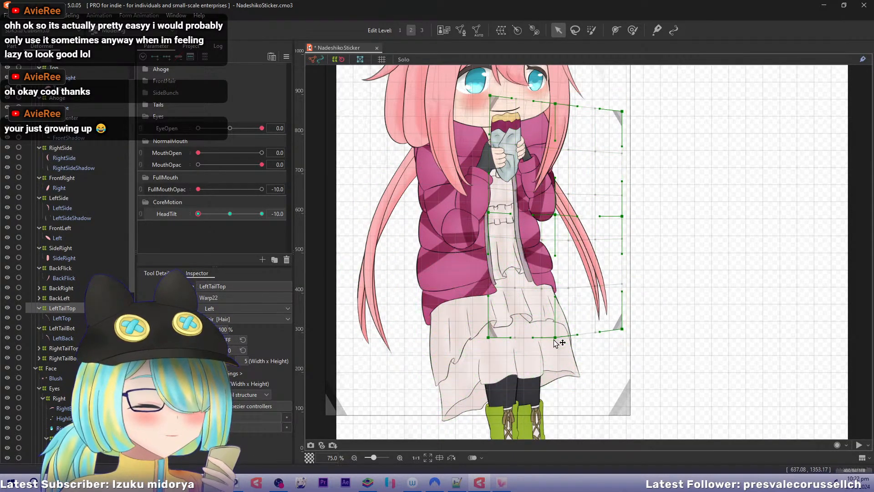
pyautogui.moveTo(556, 338); pyautogui.dragTo(555, 326)
# Move HeadTilt from -10 back to 0 to check the tail motion, and save the model.
pyautogui.click(199, 214)
pyautogui.moveTo(204, 215); pyautogui.dragTo(230, 214)
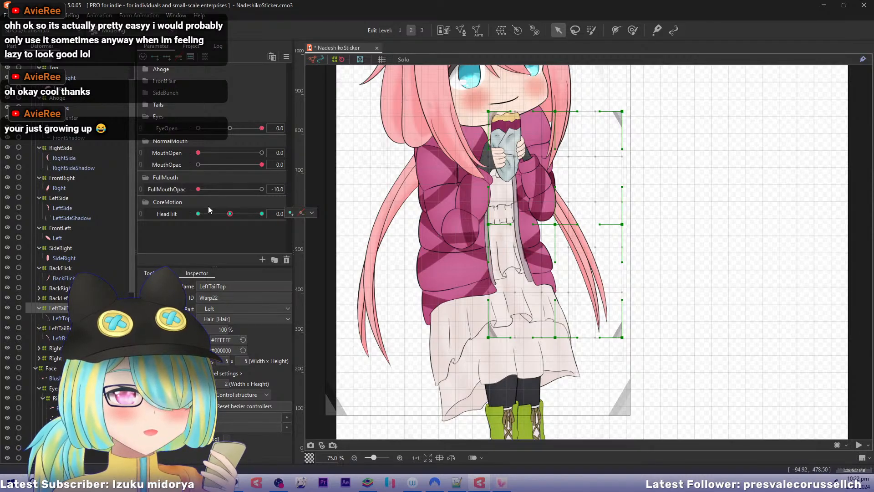
pyautogui.hotkey('ctrl', 's')
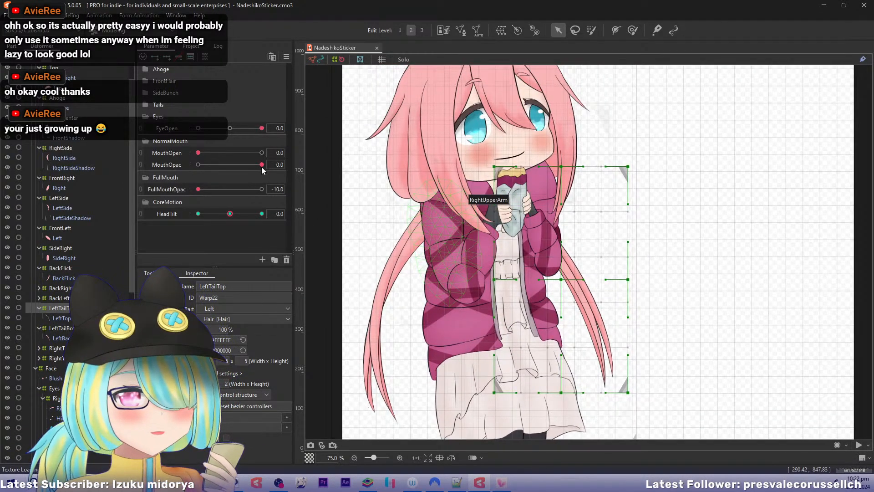
pyautogui.click(202, 152)
pyautogui.click(301, 152)
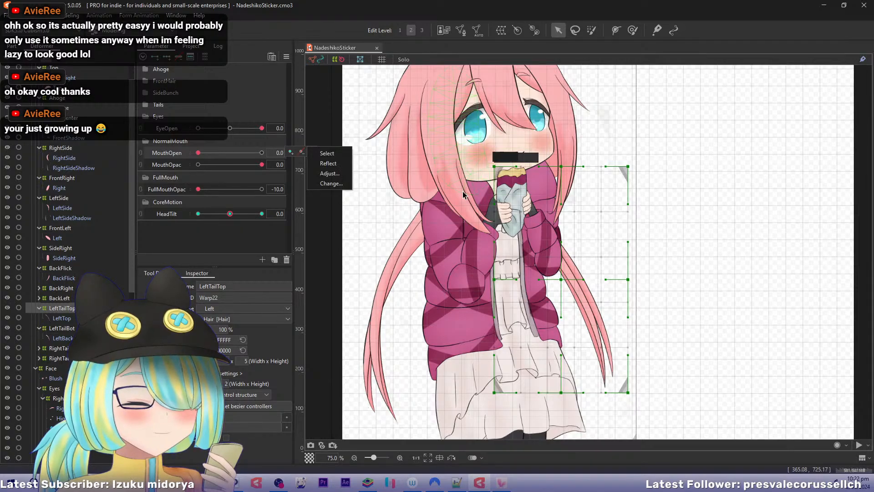
pyautogui.click(463, 195)
# Set HeadTilt to -10 and select the BackFlick warp deformer behind the head.
pyautogui.moveTo(230, 214); pyautogui.dragTo(194, 214)
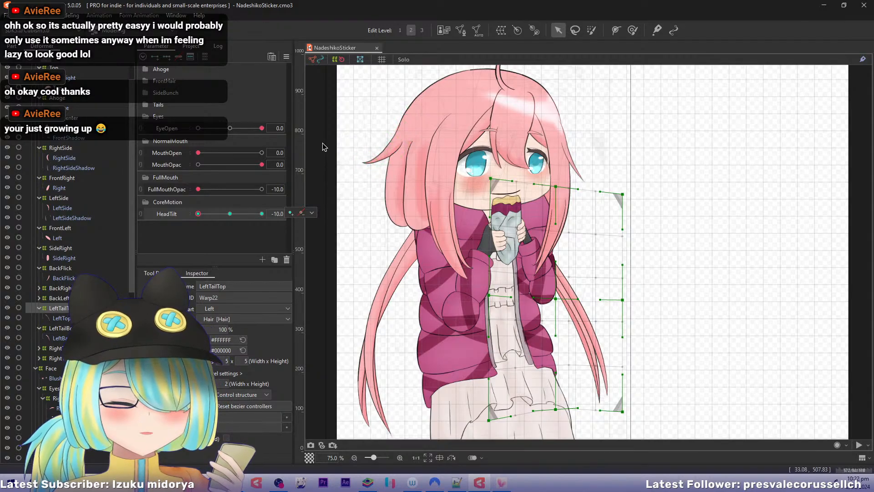
pyautogui.rightClick(387, 157)
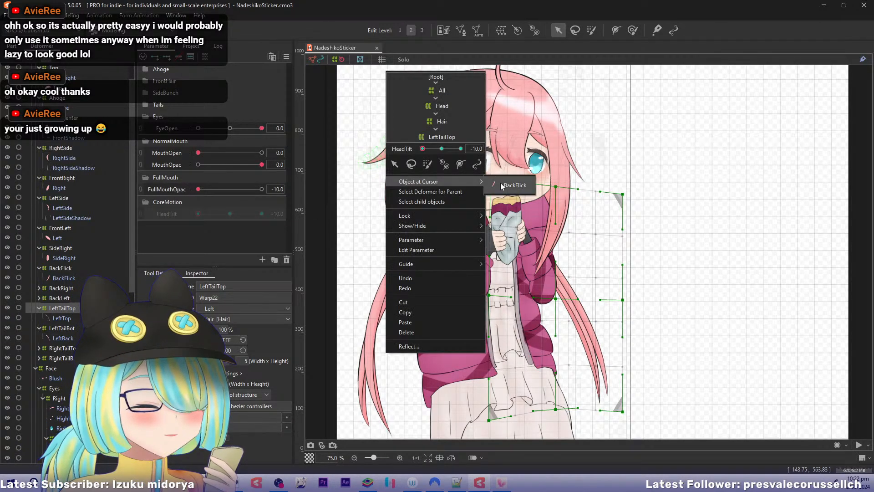
pyautogui.click(501, 186)
pyautogui.click(64, 267)
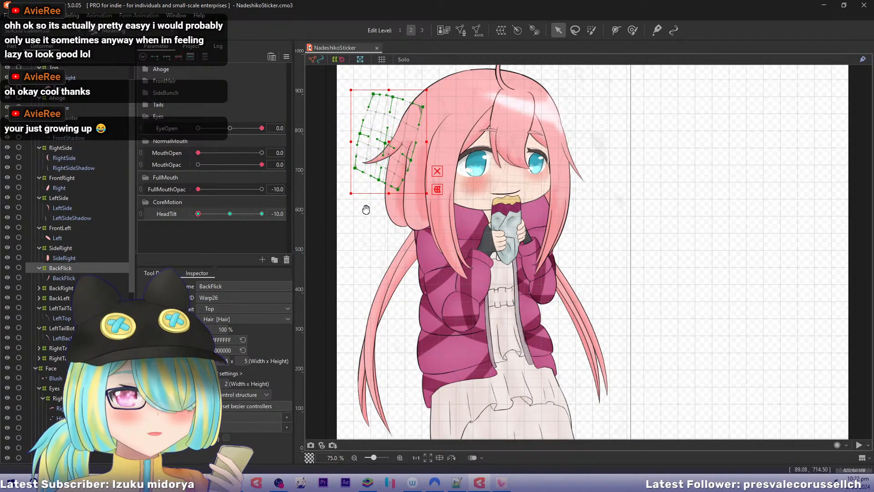
# Adjust the BackFlick warp deformer's head-side upper corner and edge midpoint so the hair flick follows the head at HeadTilt -10.
pyautogui.moveTo(365, 209); pyautogui.dragTo(409, 213)
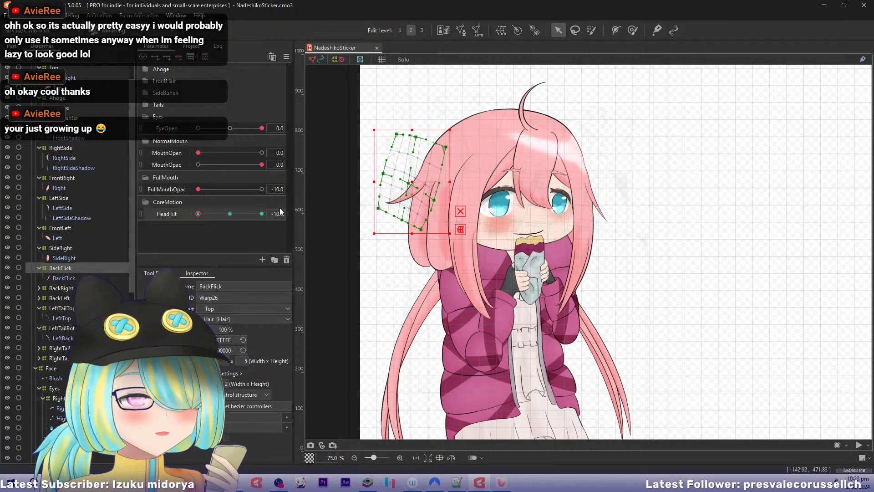
pyautogui.moveTo(408, 117); pyautogui.dragTo(428, 120)
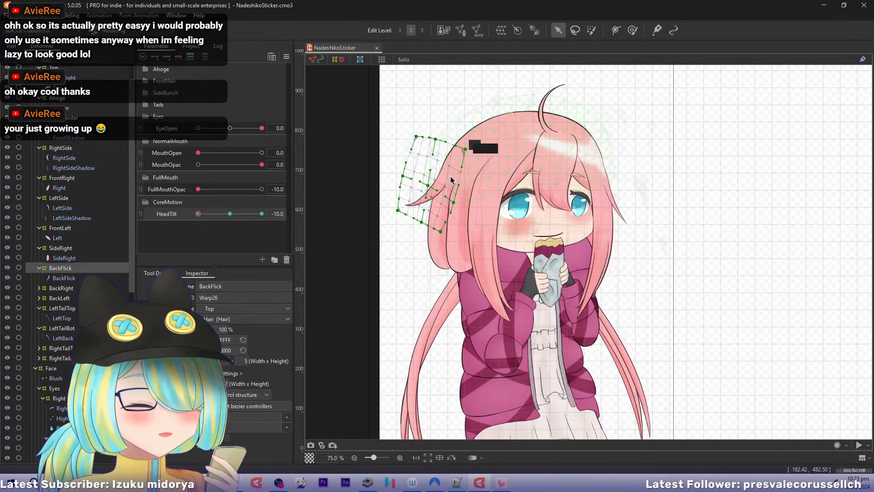
pyautogui.moveTo(468, 149); pyautogui.dragTo(470, 147)
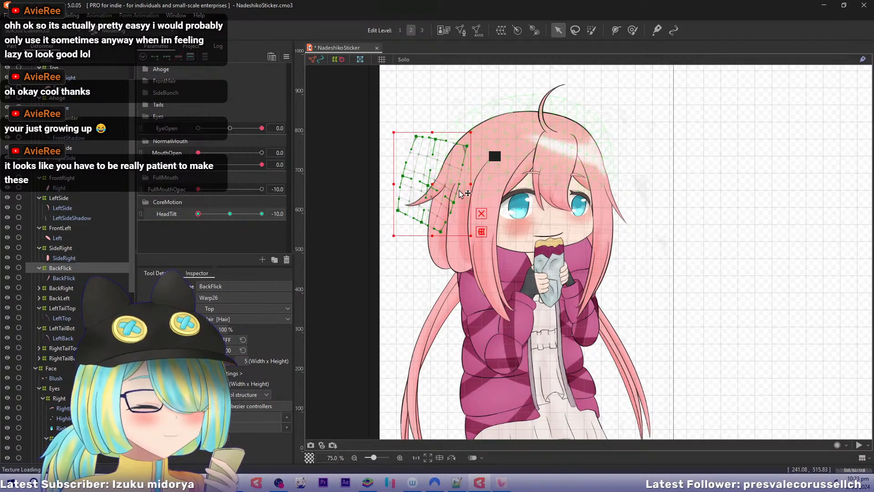
pyautogui.moveTo(461, 200); pyautogui.dragTo(461, 187)
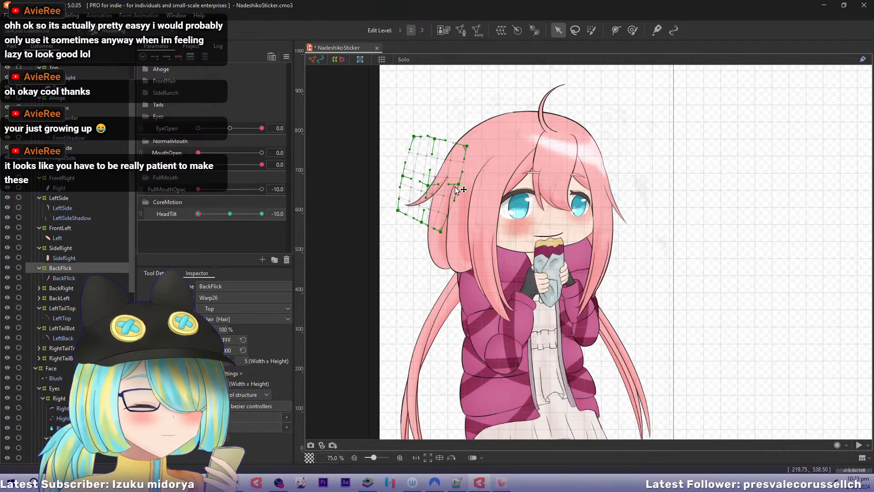
pyautogui.moveTo(457, 184); pyautogui.dragTo(458, 184)
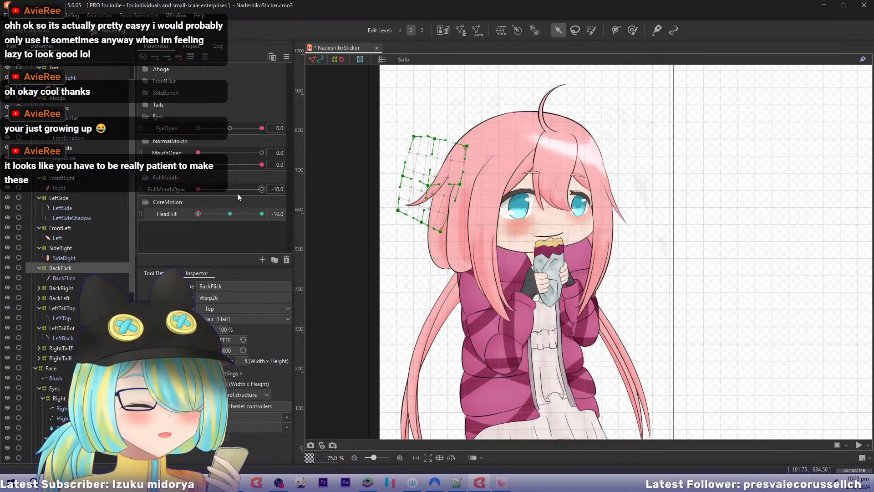
pyautogui.moveTo(199, 214); pyautogui.dragTo(185, 204)
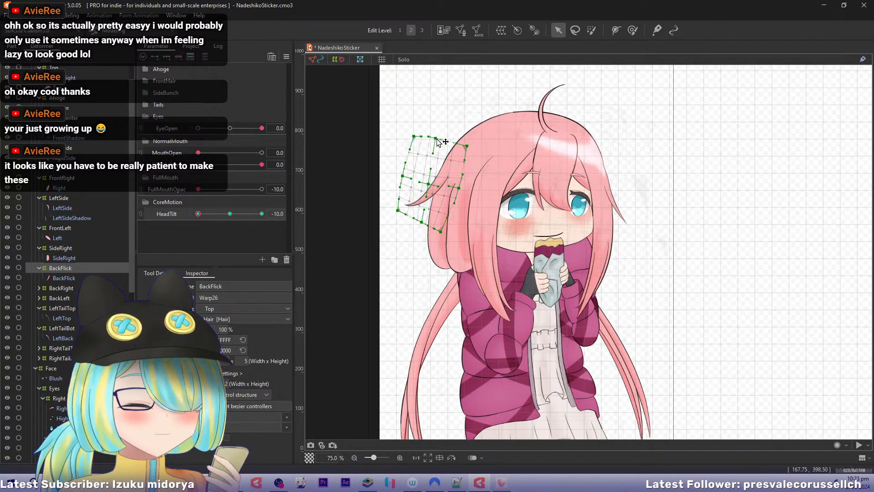
pyautogui.moveTo(467, 146); pyautogui.dragTo(469, 145)
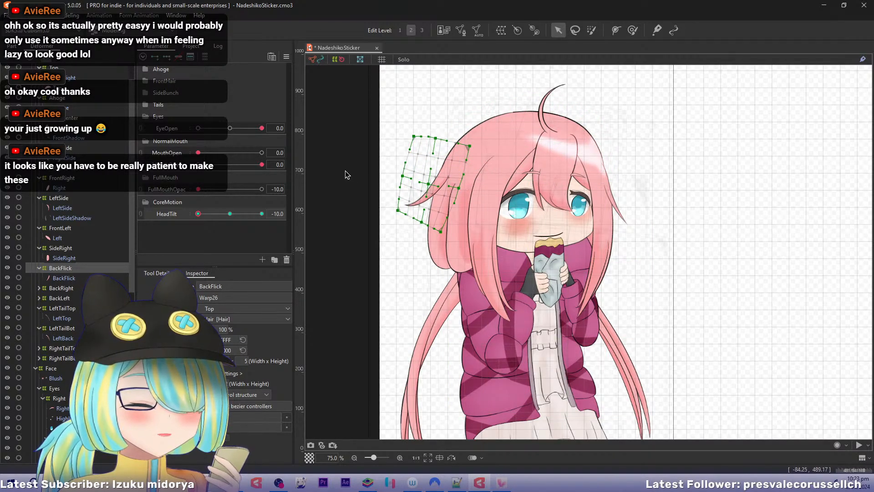
# Sweep HeadTilt briefly away from -10 and back to check the hair flick, nudging the BackFlick warp deformer's upper edge midpoint outward.
pyautogui.moveTo(382, 151); pyautogui.dragTo(392, 176)
pyautogui.scroll(2, 391, 177)
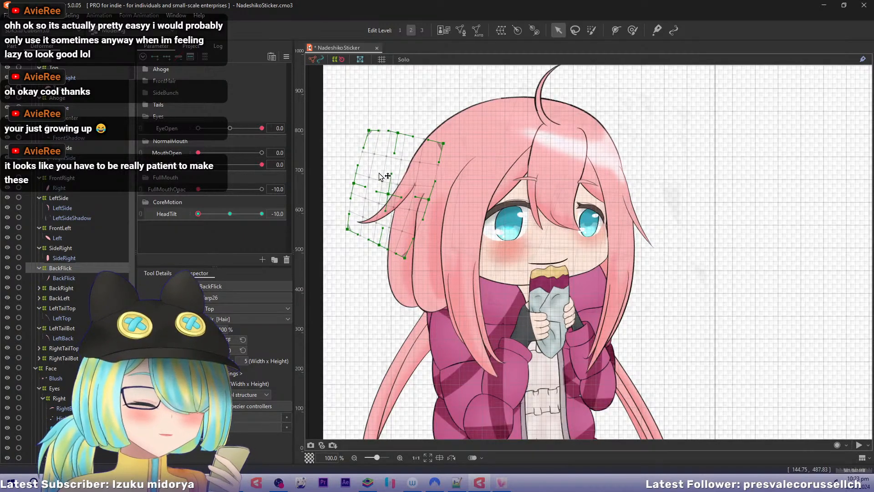
pyautogui.click(212, 214)
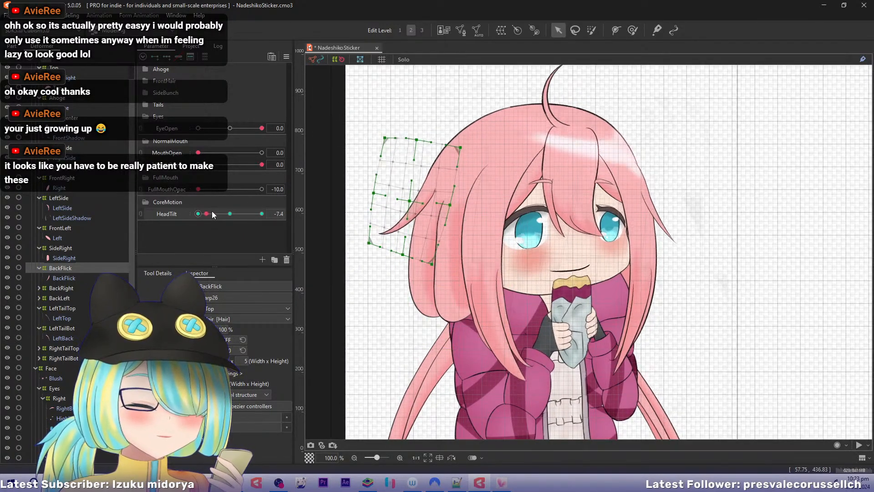
pyautogui.moveTo(213, 214); pyautogui.dragTo(198, 214)
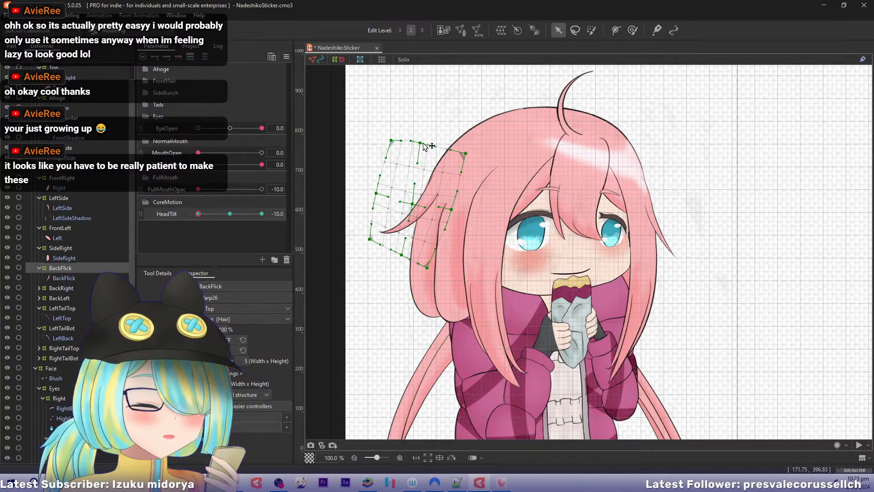
pyautogui.moveTo(198, 214)
pyautogui.mouseDown()
pyautogui.moveTo(209, 215)
pyautogui.moveTo(197, 215)
pyautogui.mouseUp()
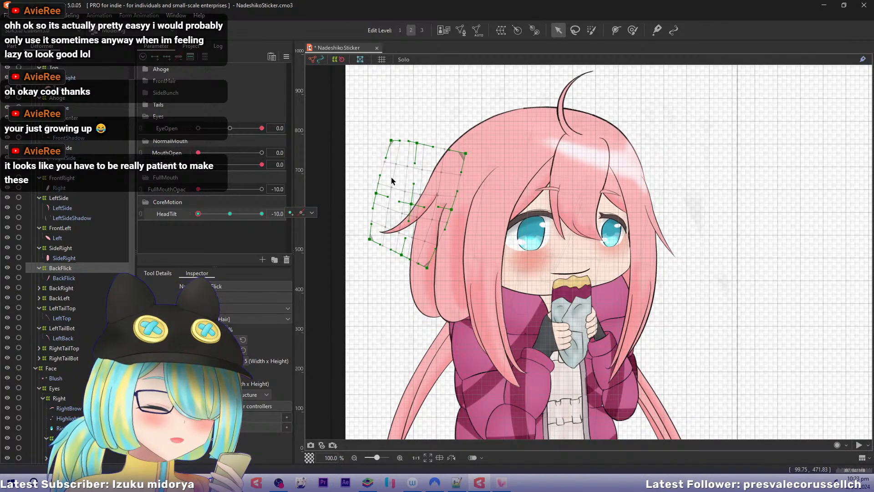
# Reselect the BackFlick warp deformer, return HeadTilt to 0, and save the model.
pyautogui.rightClick(440, 206)
pyautogui.click(545, 244)
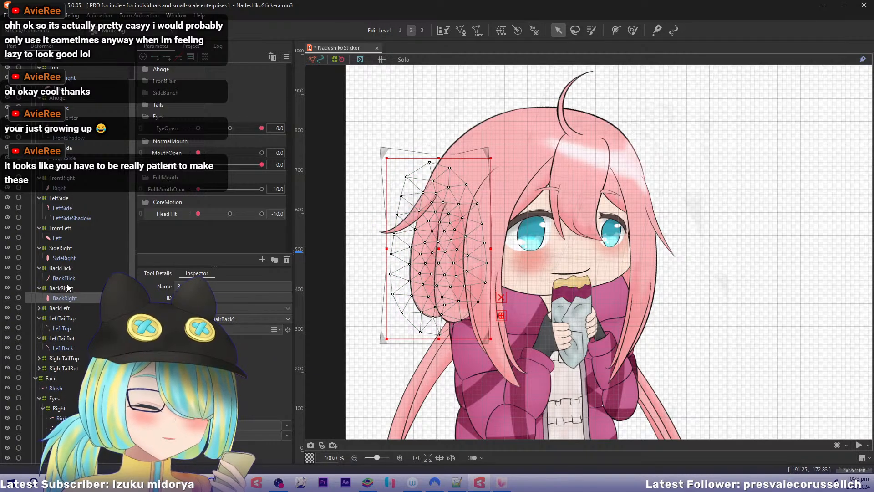
pyautogui.click(384, 148)
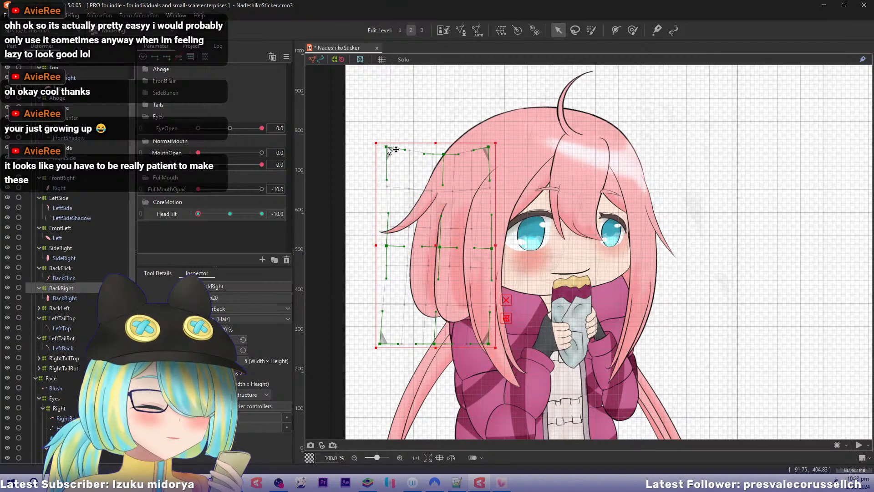
pyautogui.click(375, 198)
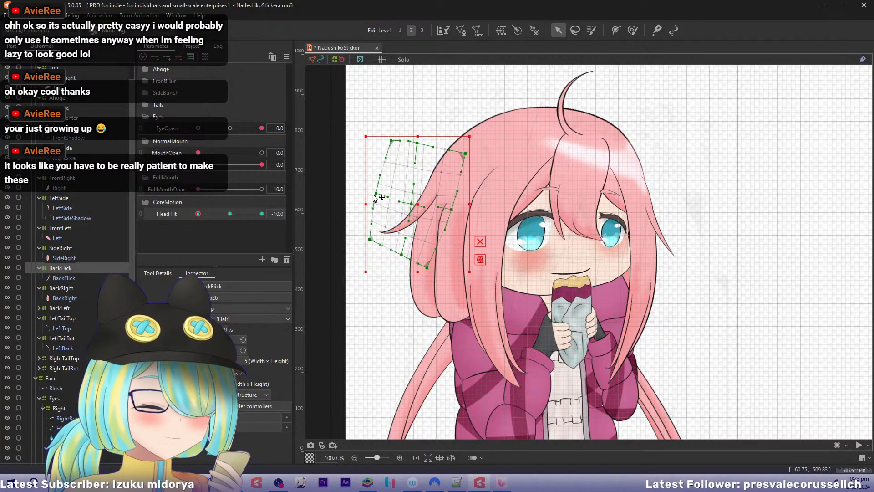
pyautogui.press('Right')
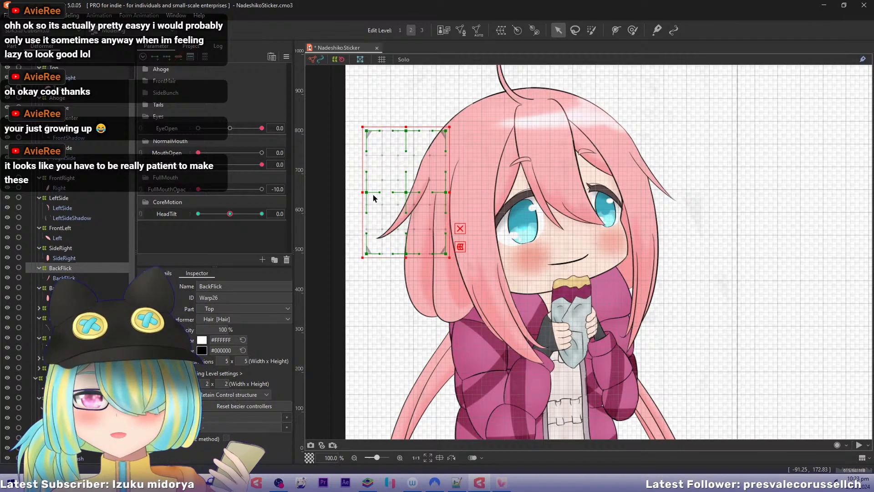
pyautogui.hotkey('ctrl', 's')
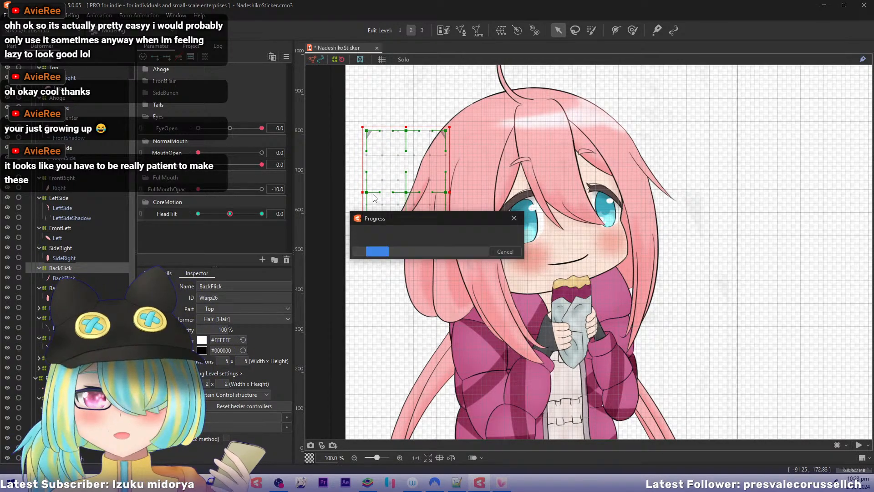
# Open the physics settings and add a physics group named FrontX.
pyautogui.click(71, 16)
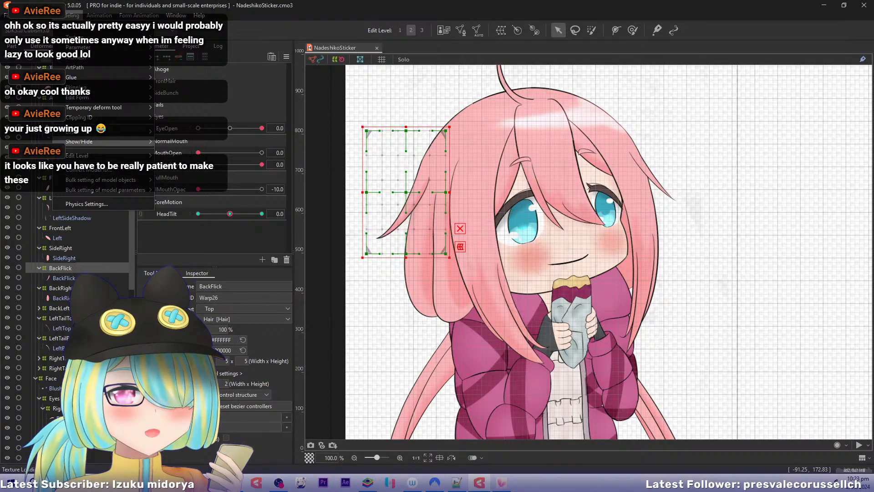
pyautogui.click(97, 205)
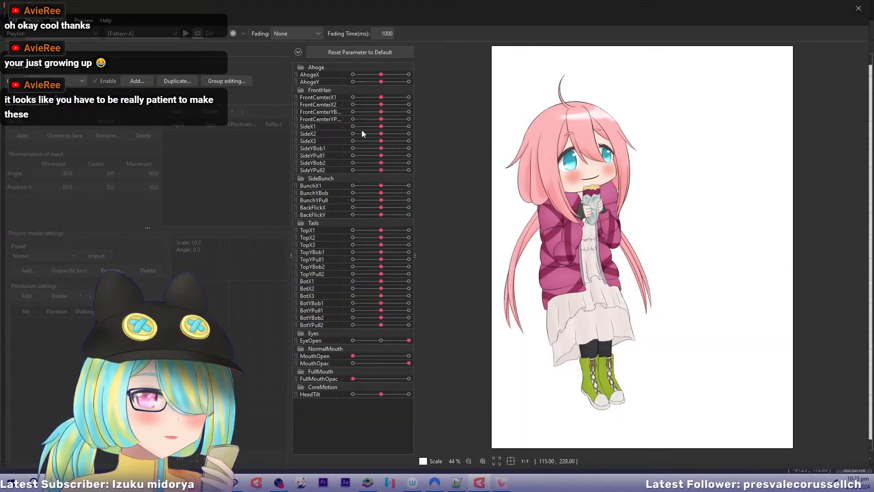
pyautogui.click(134, 80)
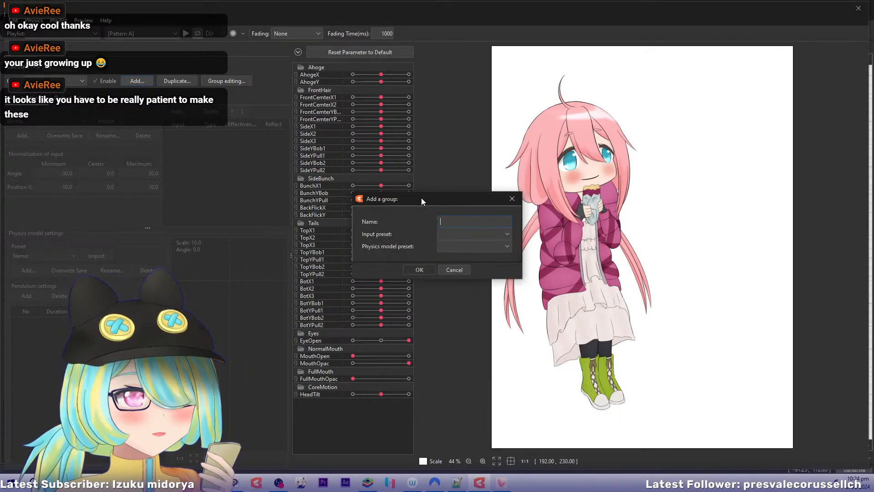
pyautogui.write('Ha')
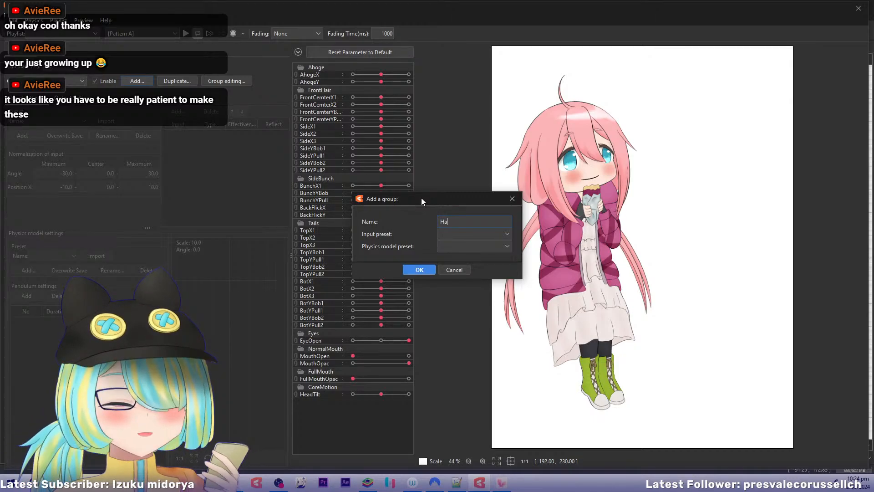
pyautogui.write('ir')
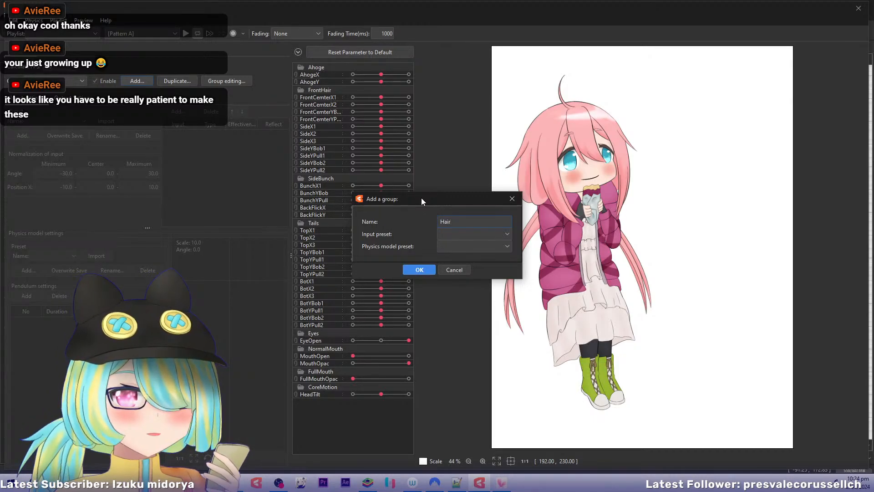
pyautogui.write('X')
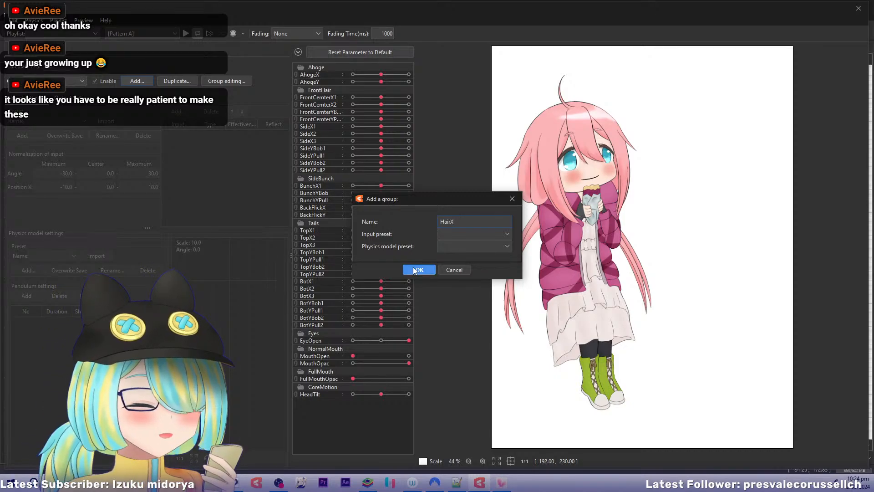
pyautogui.press('BackSpace')
pyautogui.press('BackSpace')
pyautogui.press('BackSpace')
pyautogui.press('BackSpace')
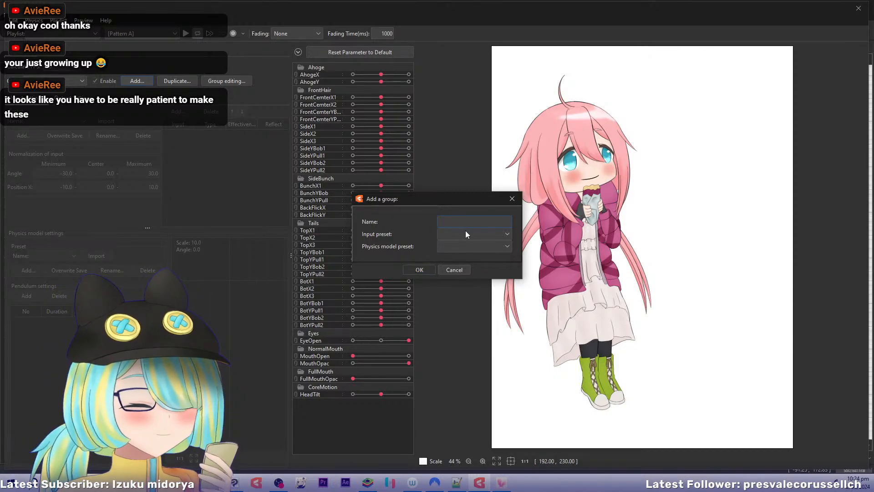
pyautogui.write('FrontX')
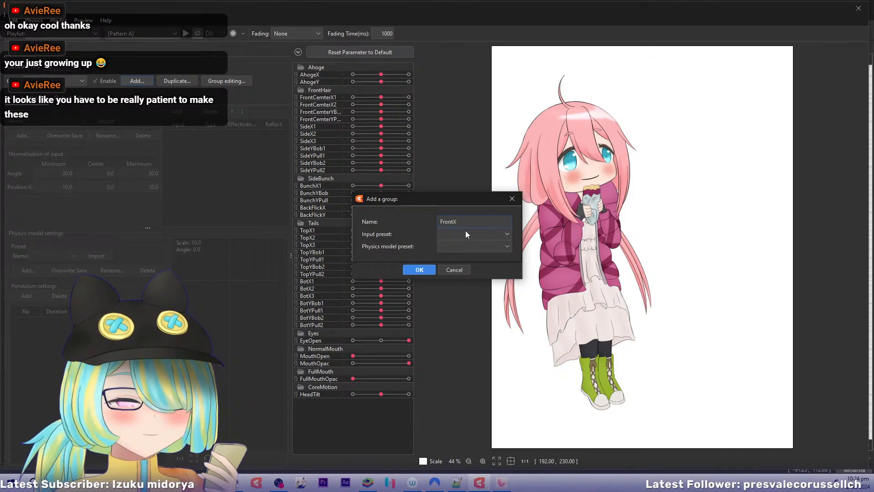
pyautogui.click(418, 270)
pyautogui.click(176, 112)
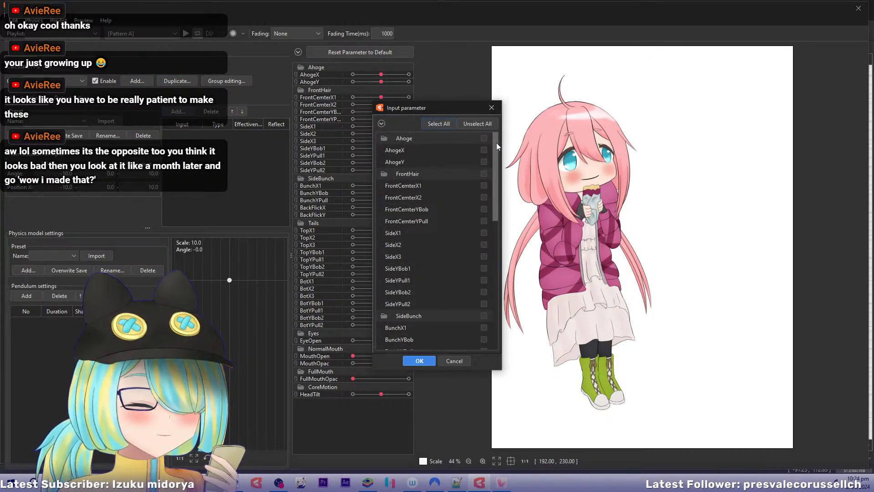
pyautogui.moveTo(496, 143); pyautogui.dragTo(496, 132)
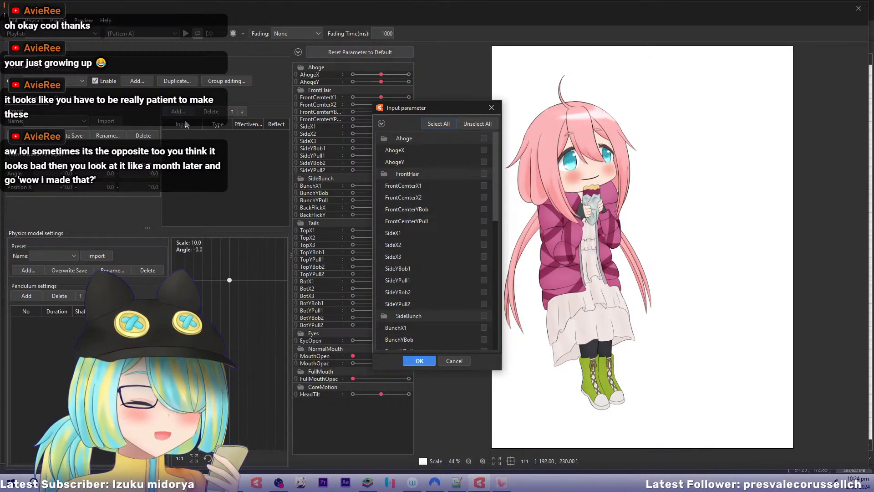
pyautogui.click(499, 111)
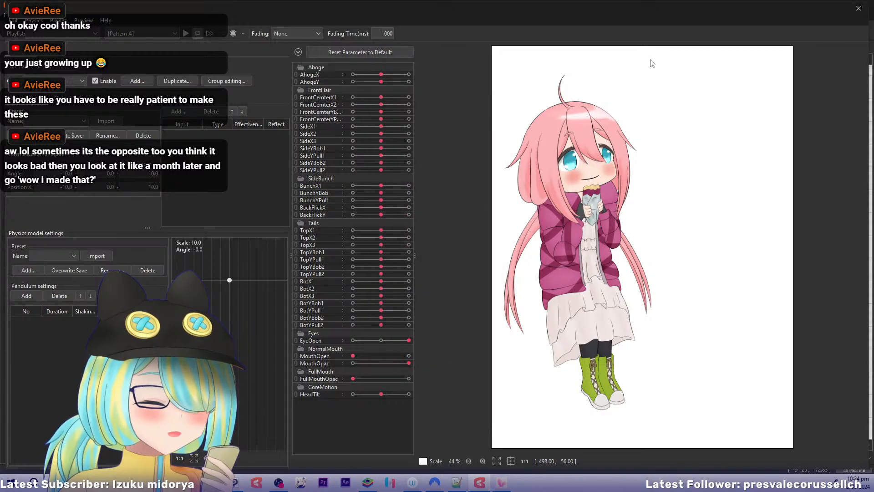
pyautogui.click(864, 13)
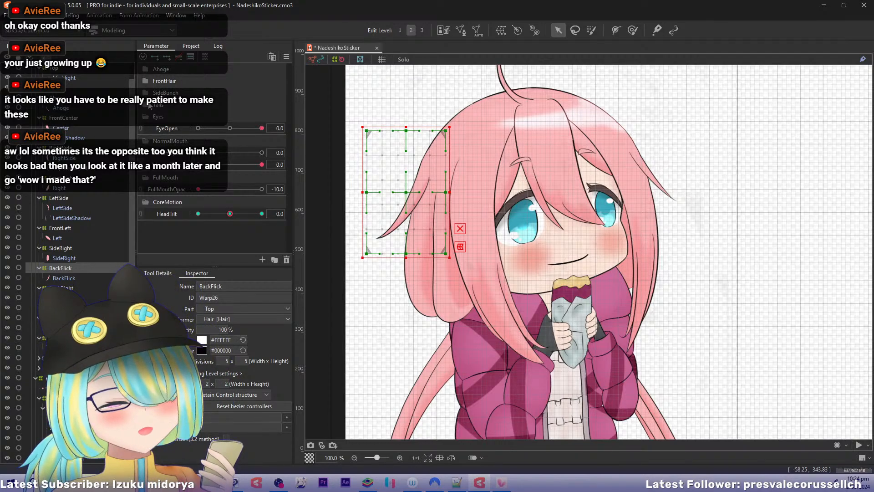
# Create a new parameter named InputX with a minimum of -10, a default of 0 and a maximum of 10.
pyautogui.click(262, 260)
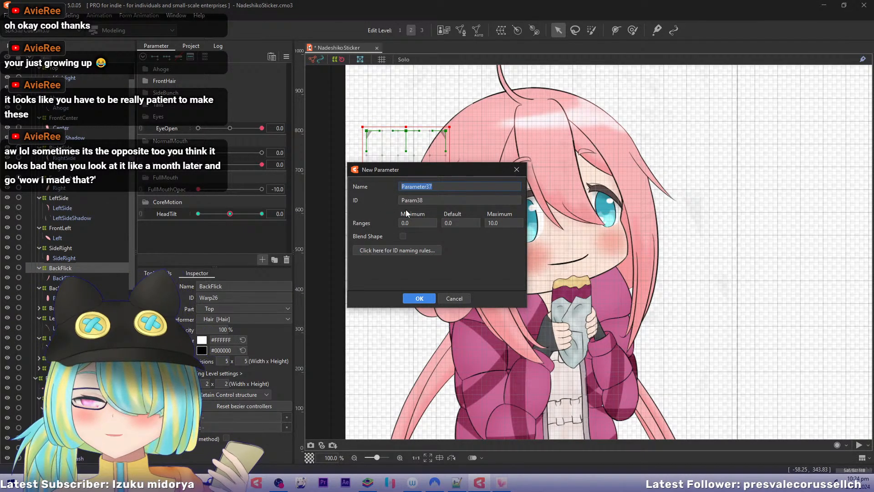
pyautogui.write('InputX')
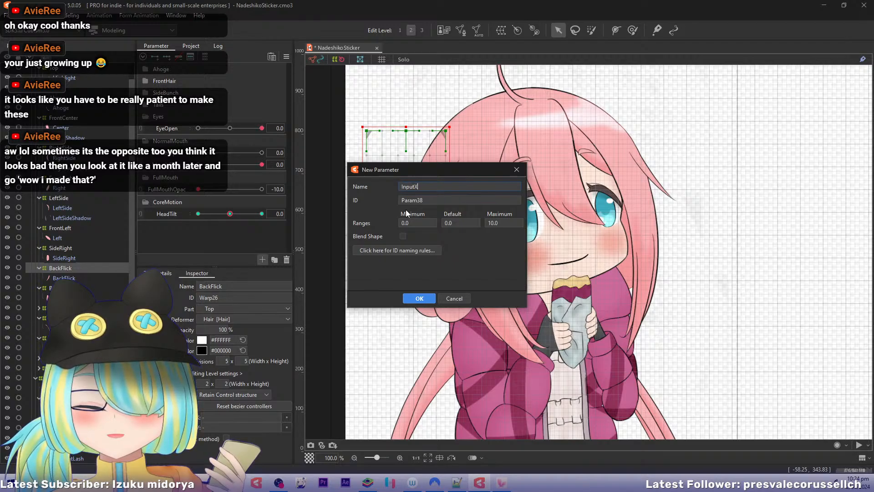
pyautogui.click(418, 223)
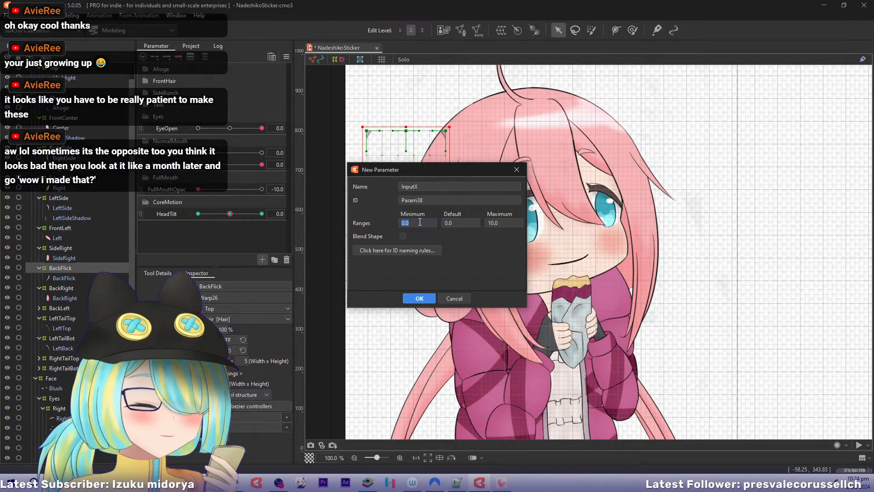
pyautogui.write('-10')
pyautogui.press('Return')
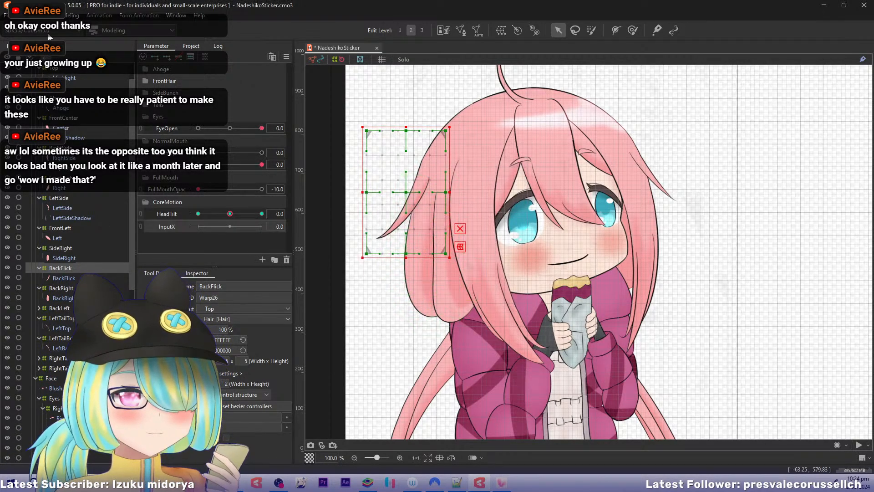
# Reopen the physics settings and add InputX as the input parameter of the physics group.
pyautogui.click(71, 15)
pyautogui.click(86, 204)
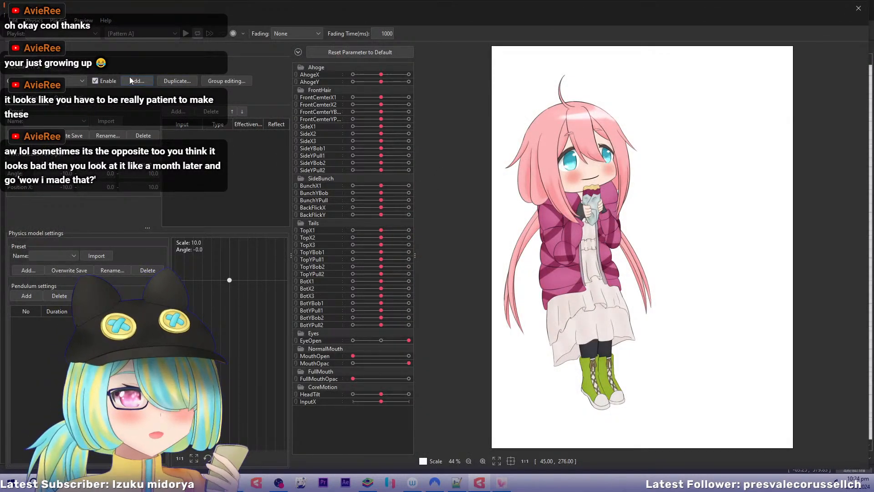
pyautogui.click(137, 80)
pyautogui.click(457, 269)
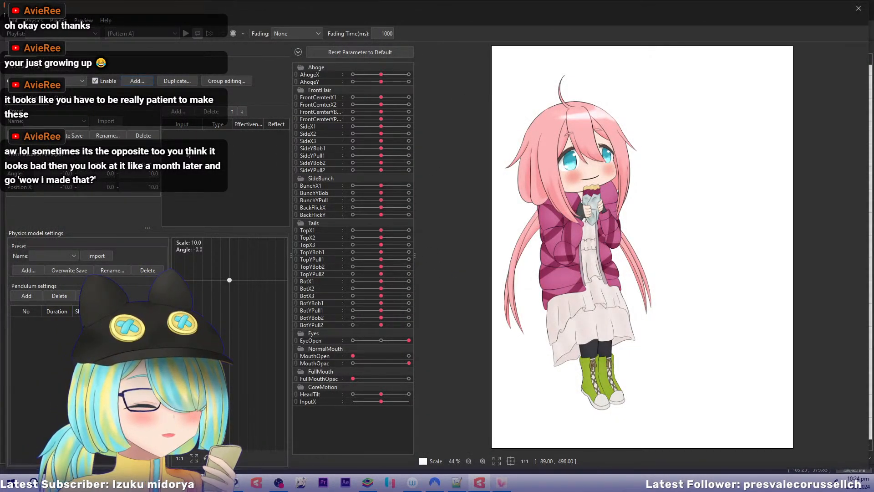
pyautogui.moveTo(493, 156); pyautogui.dragTo(492, 338)
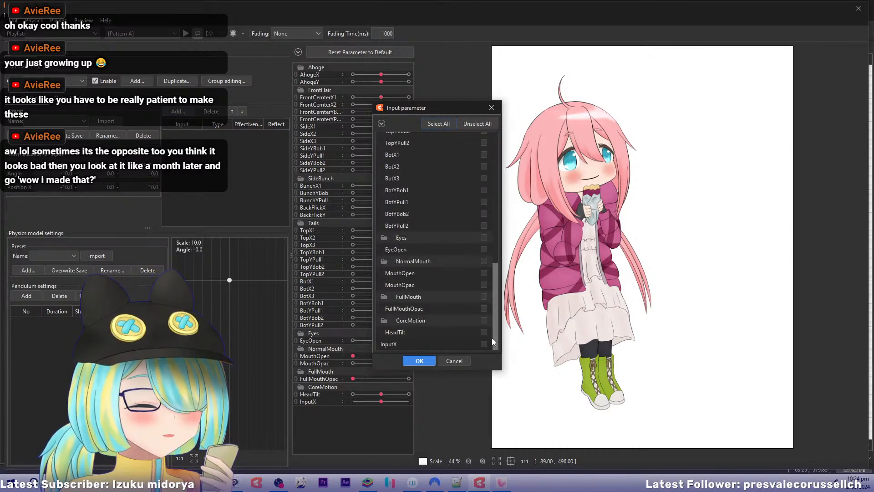
pyautogui.click(419, 361)
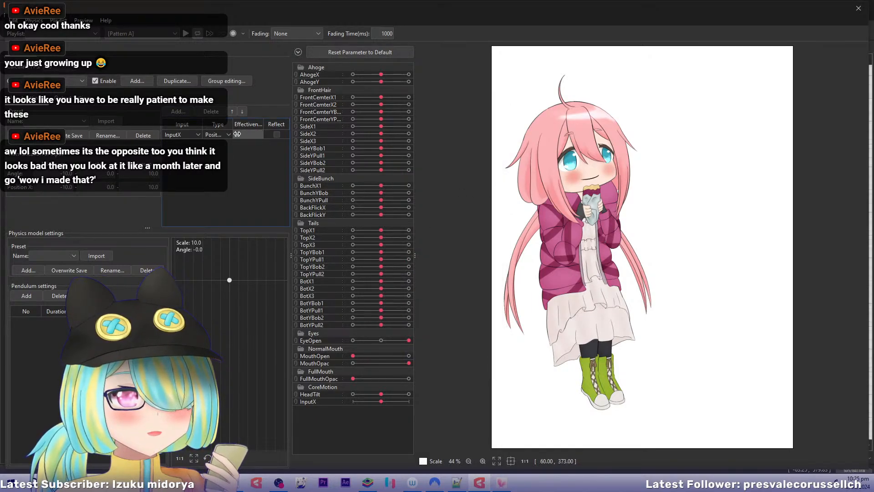
# Add two pendulums to the physics group and assign FrontCenterX1 and FrontCenterX2 as its output parameters.
pyautogui.click(26, 296)
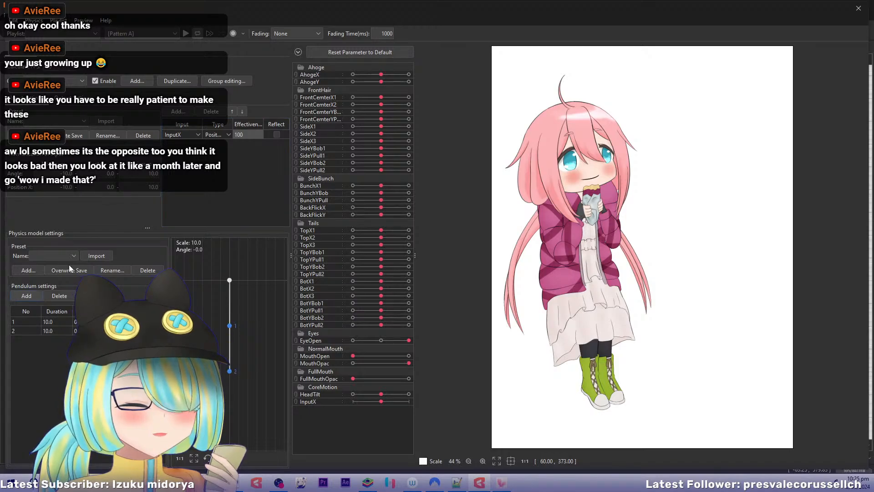
pyautogui.click(71, 94)
pyautogui.click(28, 112)
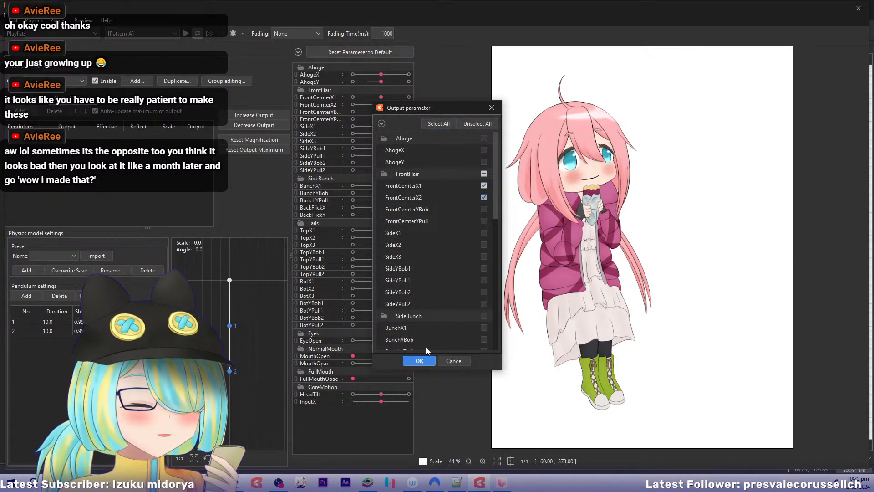
pyautogui.click(419, 361)
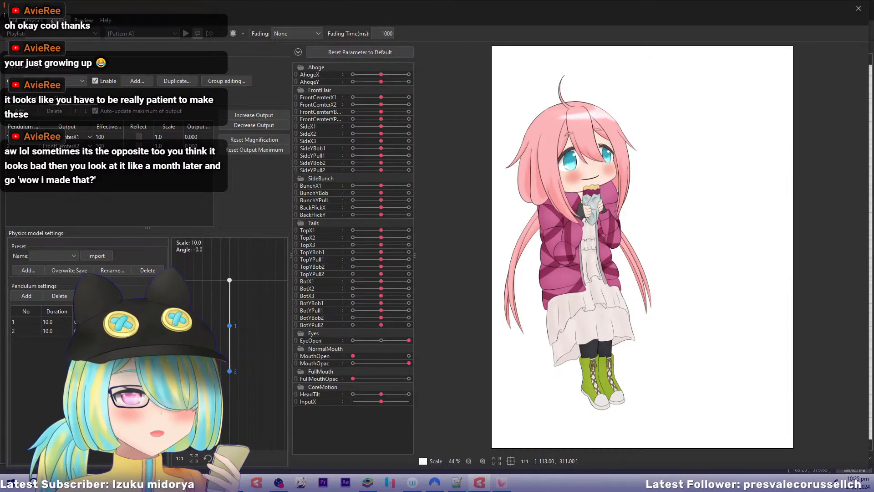
# Set the InputX parameter's cursor tracking type to Left mouse button X.
pyautogui.click(84, 20)
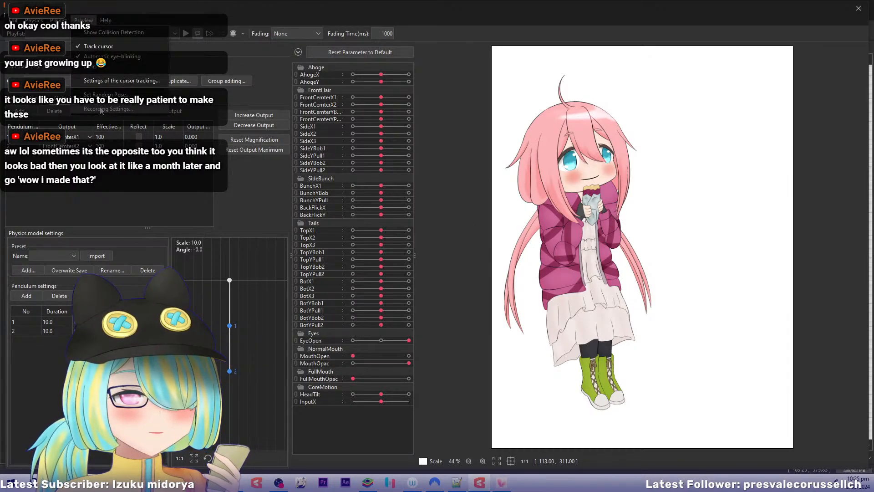
pyautogui.click(107, 81)
pyautogui.scroll(-1, 381, 318)
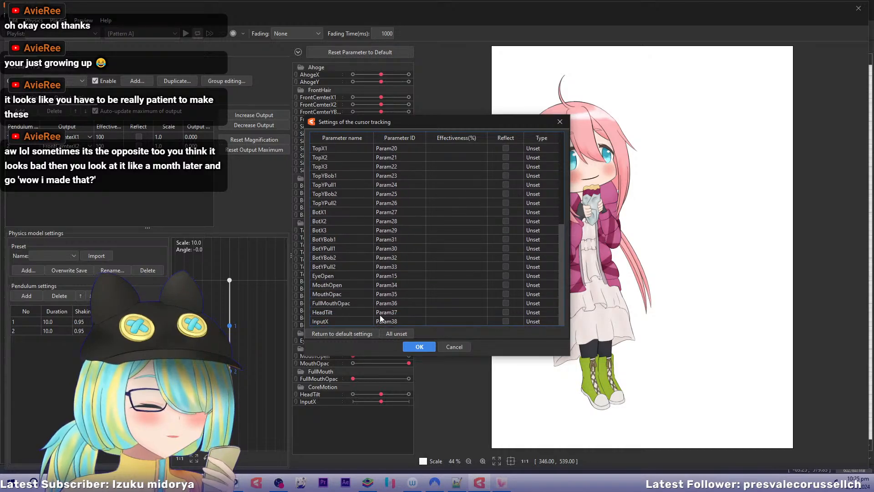
pyautogui.click(535, 321)
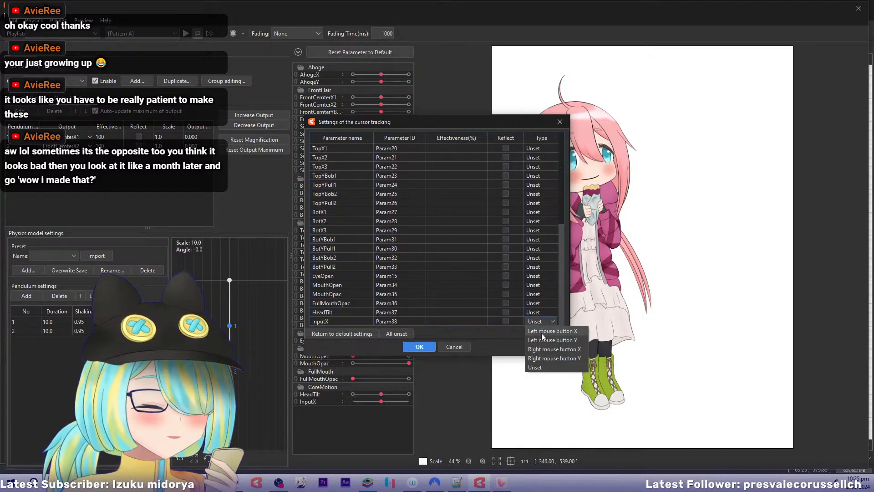
pyautogui.click(542, 334)
pyautogui.click(419, 346)
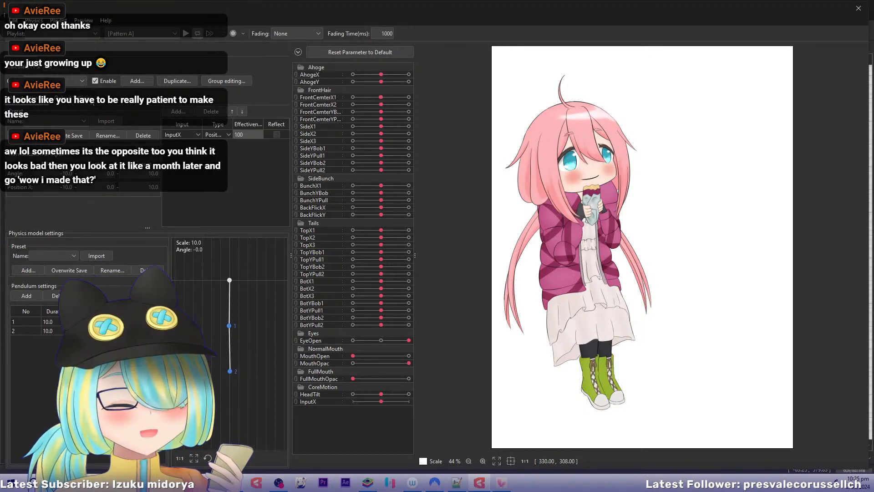
# Check the InputX input type of the FrontX group and test its pendulum motion by sweeping the tracked cursor across the model.
pyautogui.click(75, 104)
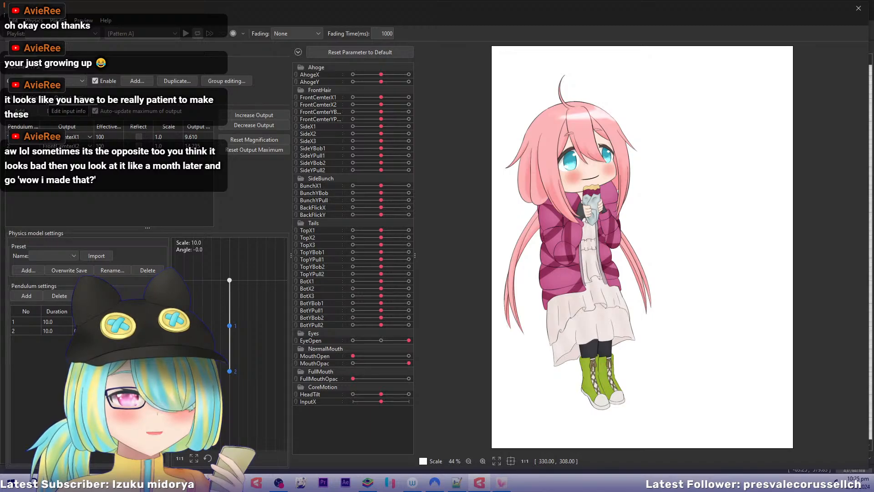
pyautogui.click(50, 105)
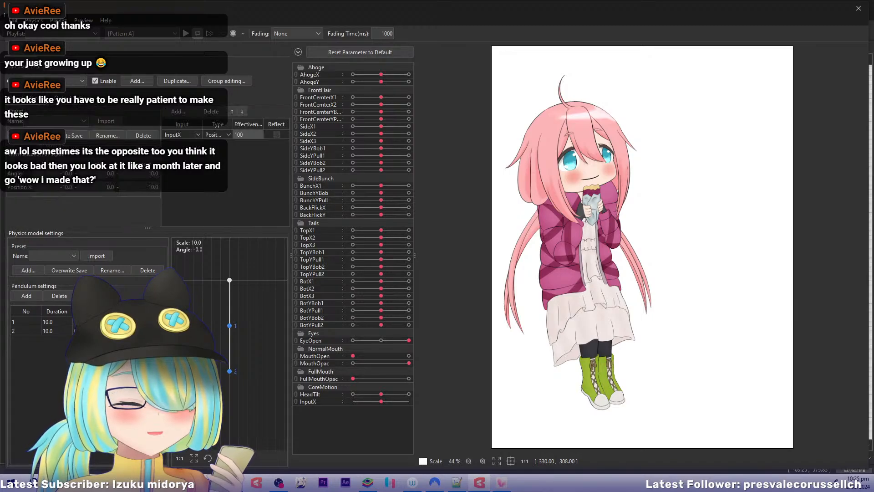
pyautogui.click(220, 133)
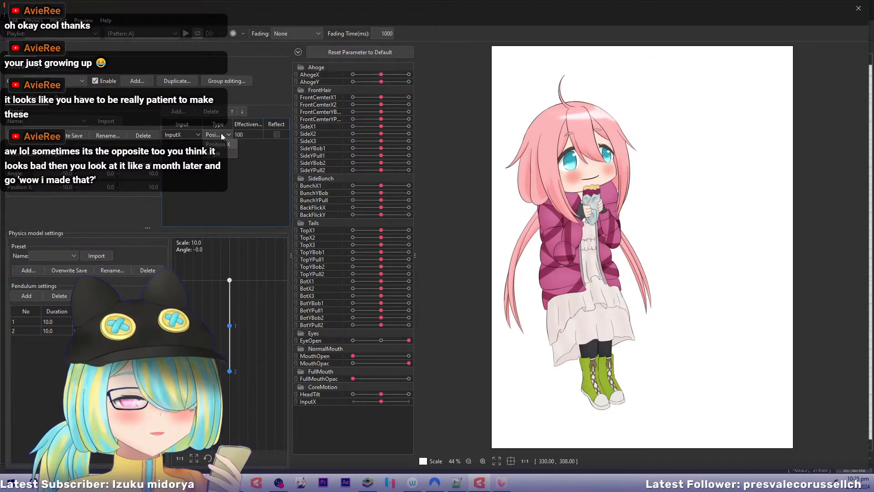
pyautogui.moveTo(506, 170); pyautogui.dragTo(701, 168)
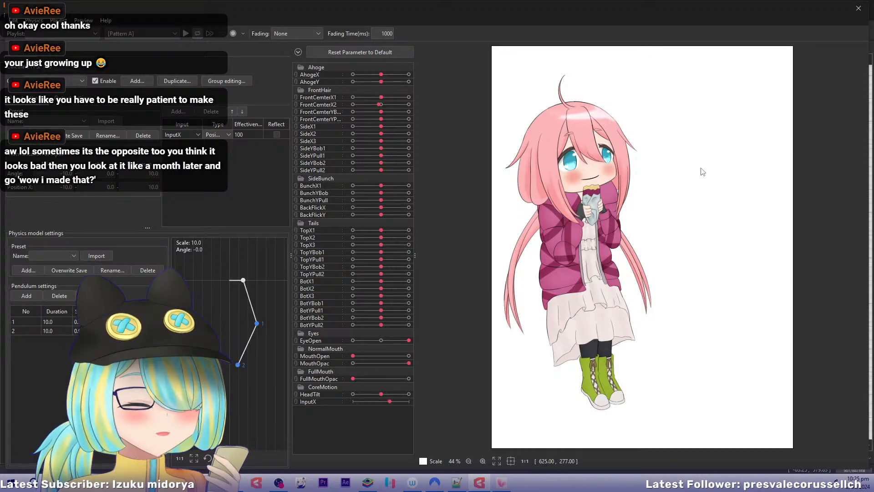
# Set the scale of the FrontCenterX1 and FrontCenterX2 outputs to 2.1 and test the hair motion on the model.
pyautogui.click(65, 106)
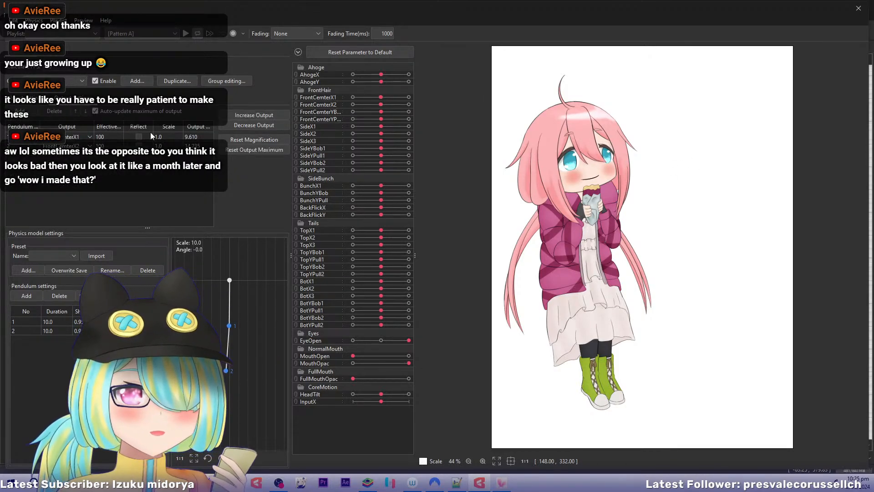
pyautogui.click(166, 137)
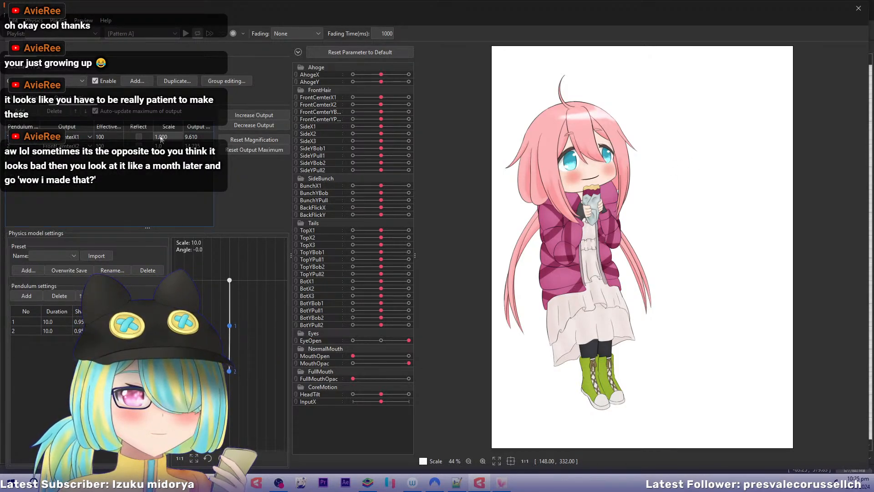
pyautogui.moveTo(171, 136); pyautogui.dragTo(173, 137)
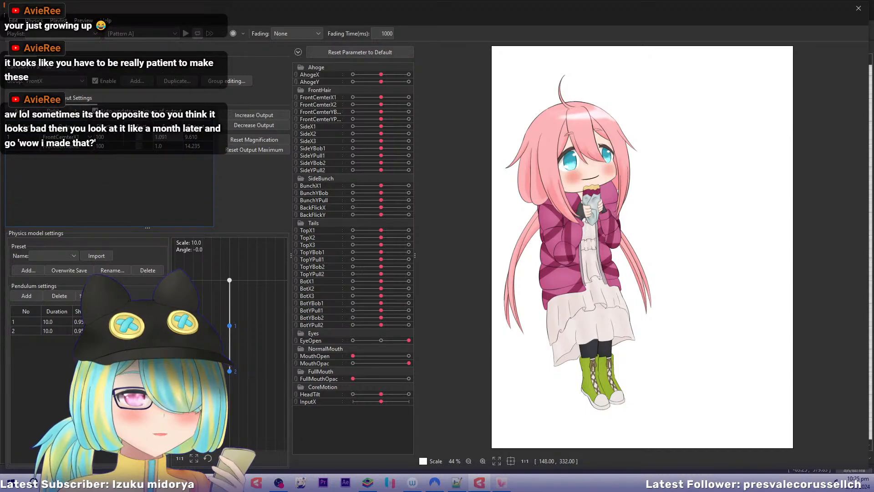
pyautogui.click(161, 146)
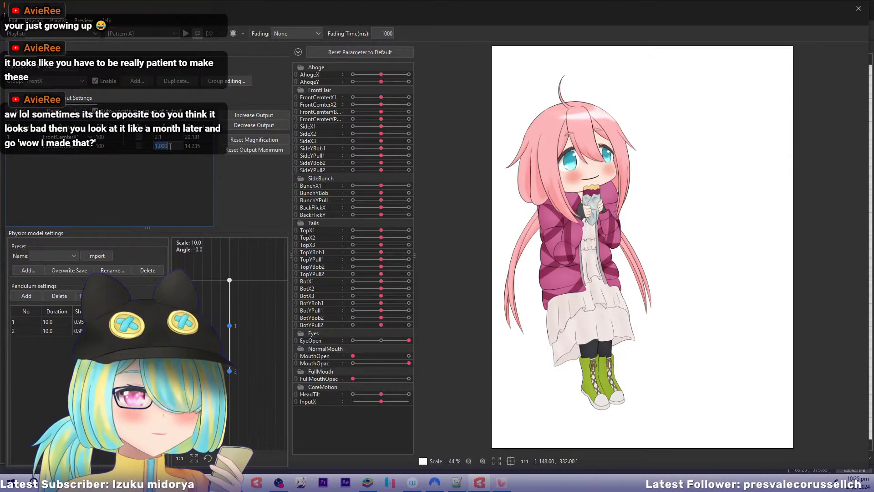
pyautogui.moveTo(820, 186); pyautogui.dragTo(507, 184)
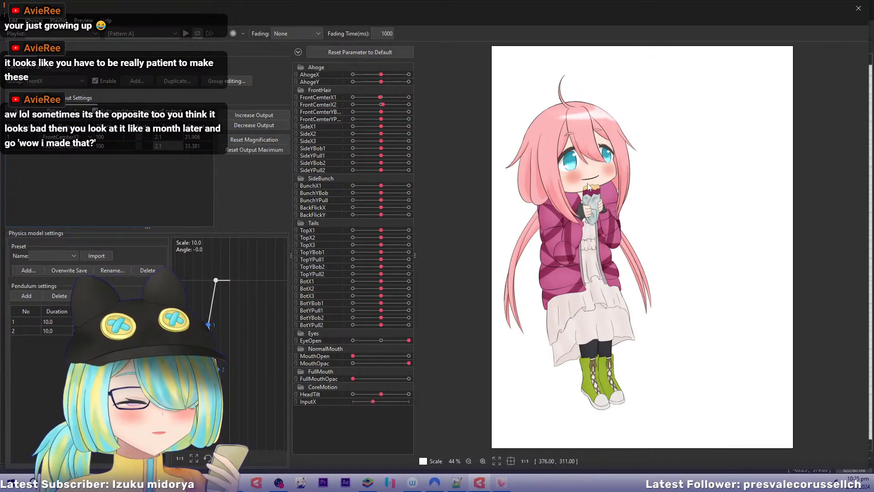
pyautogui.moveTo(588, 184); pyautogui.dragTo(594, 184)
# Increase the FrontX group's output to scales of 9.587 and 6.292 and test the motion on the model.
pyautogui.click(229, 115)
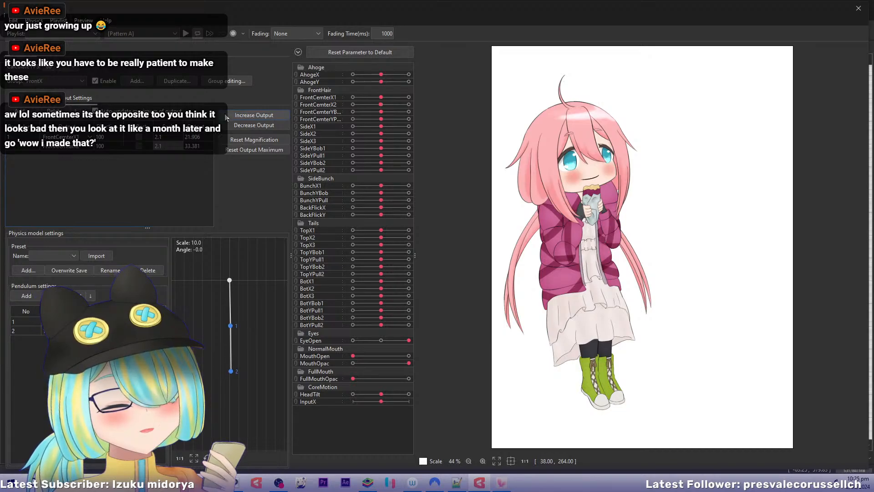
pyautogui.click(470, 252)
pyautogui.moveTo(656, 168); pyautogui.dragTo(698, 200)
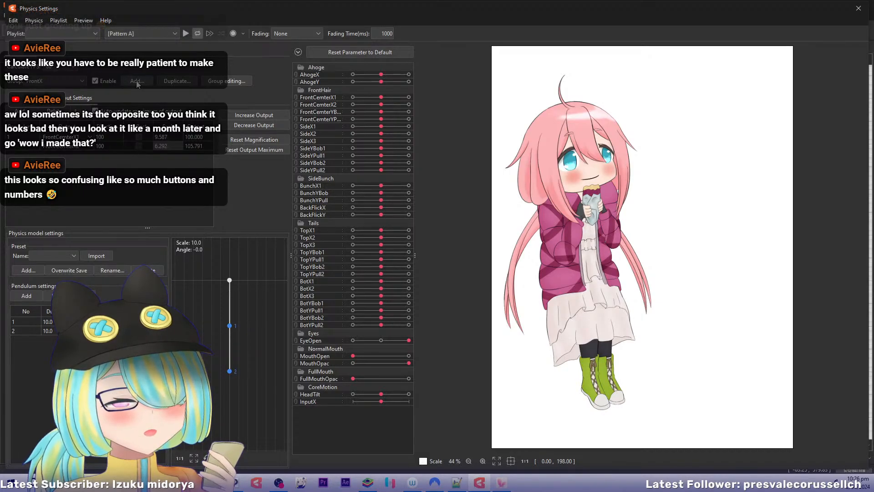
# Duplicate the FrontX physics group under the name SideX.
pyautogui.click(177, 81)
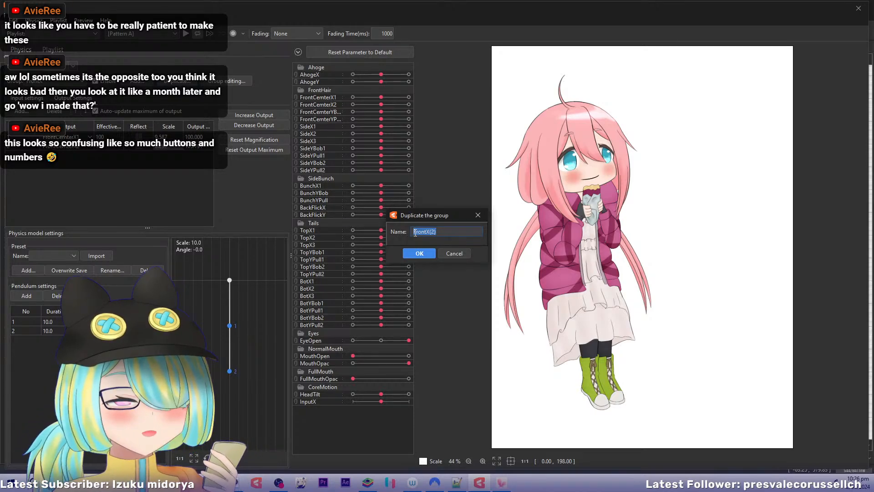
pyautogui.write('SideX')
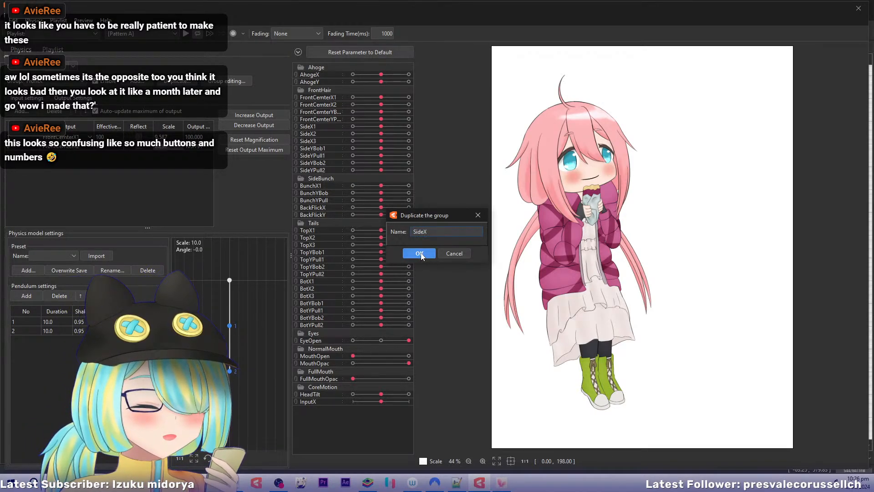
pyautogui.click(419, 253)
# Assign SideX1, SideX2 and SideX3 as the SideX group's outputs, using three pendulums, and test the motion on the model.
pyautogui.click(70, 137)
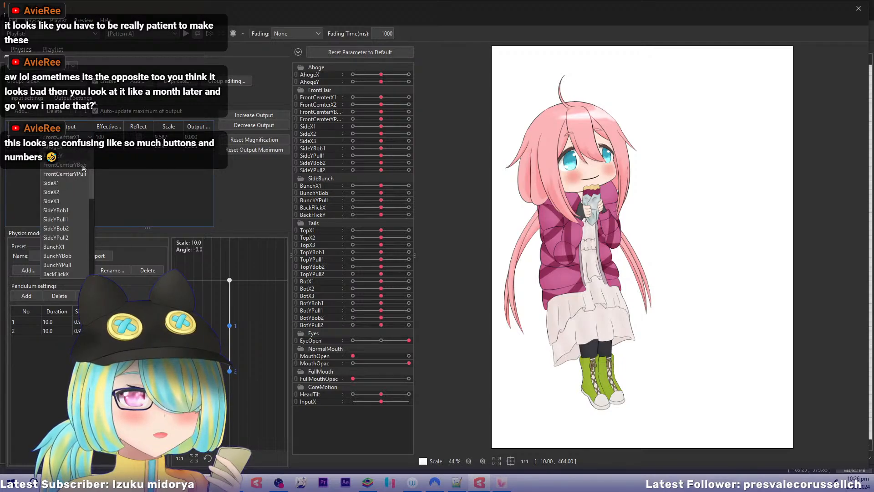
pyautogui.click(68, 182)
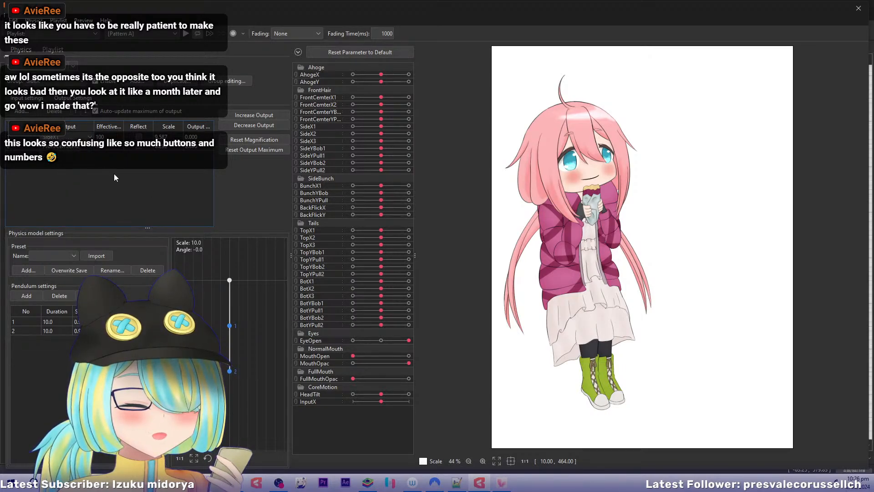
pyautogui.click(70, 137)
pyautogui.click(62, 208)
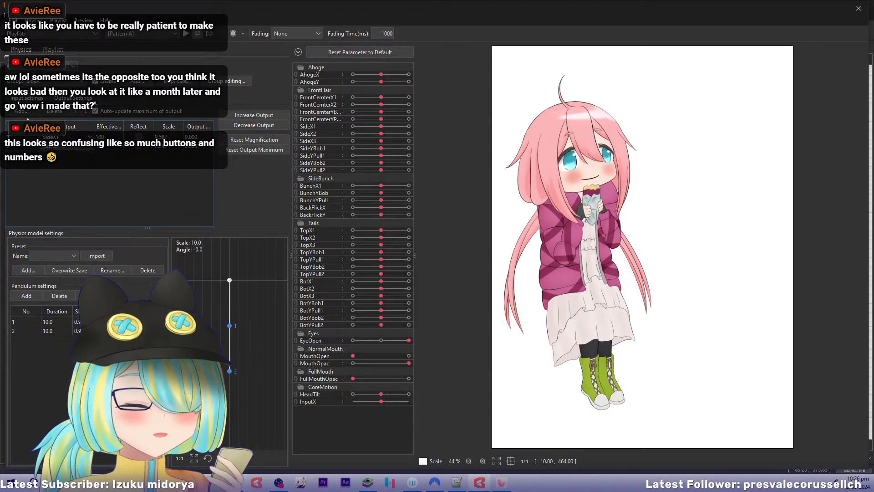
pyautogui.click(26, 111)
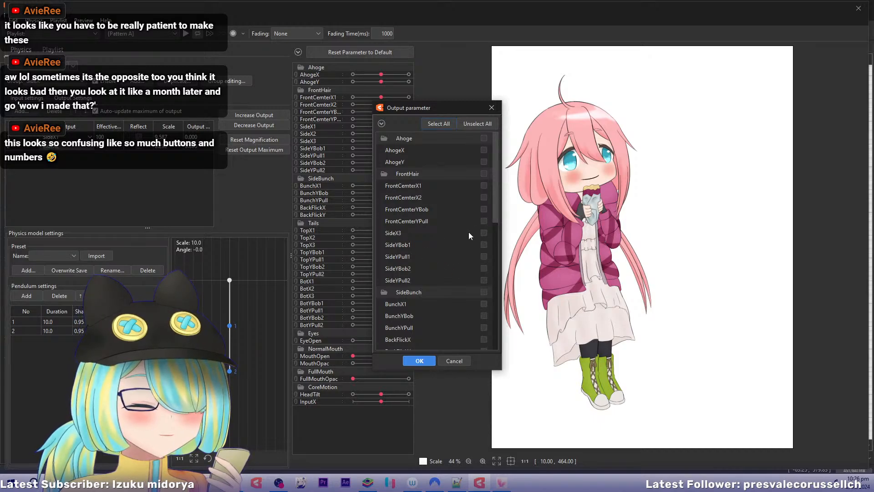
pyautogui.click(420, 361)
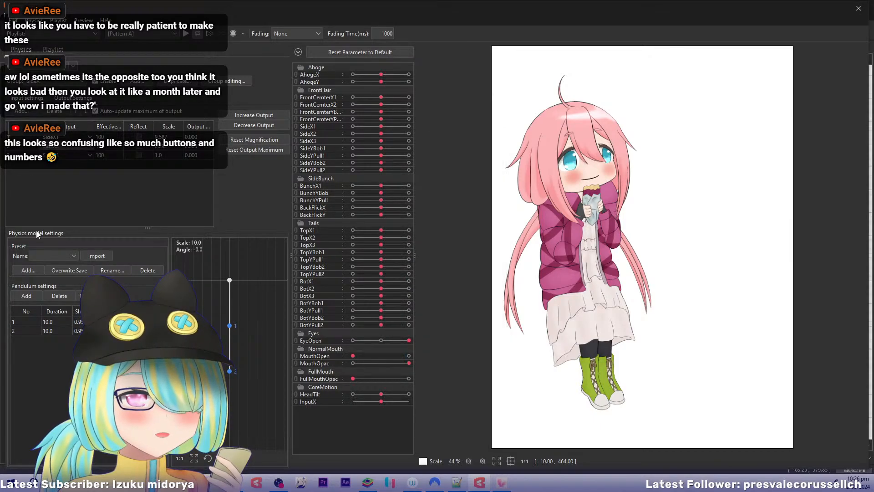
pyautogui.moveTo(594, 199); pyautogui.dragTo(622, 255)
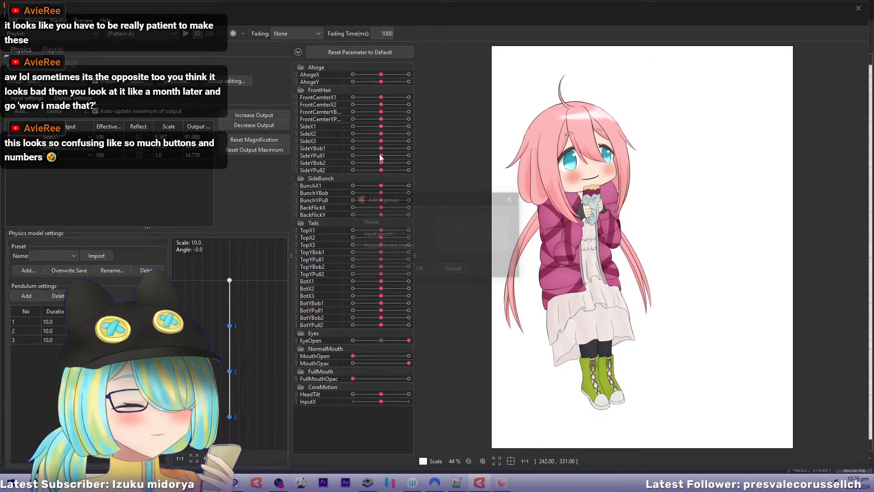
# Try to add a new, empty physics group named BunchX.
pyautogui.click(142, 85)
pyautogui.moveTo(417, 195); pyautogui.dragTo(438, 187)
pyautogui.write('BunchX')
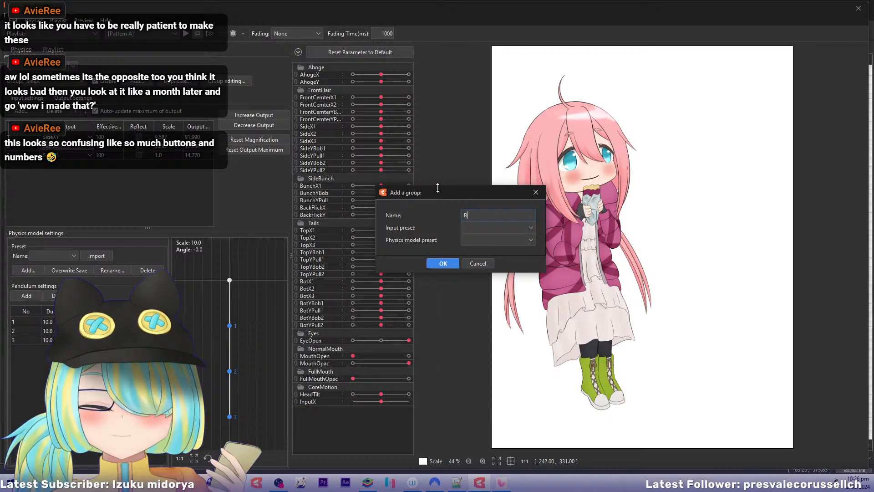
pyautogui.click(428, 261)
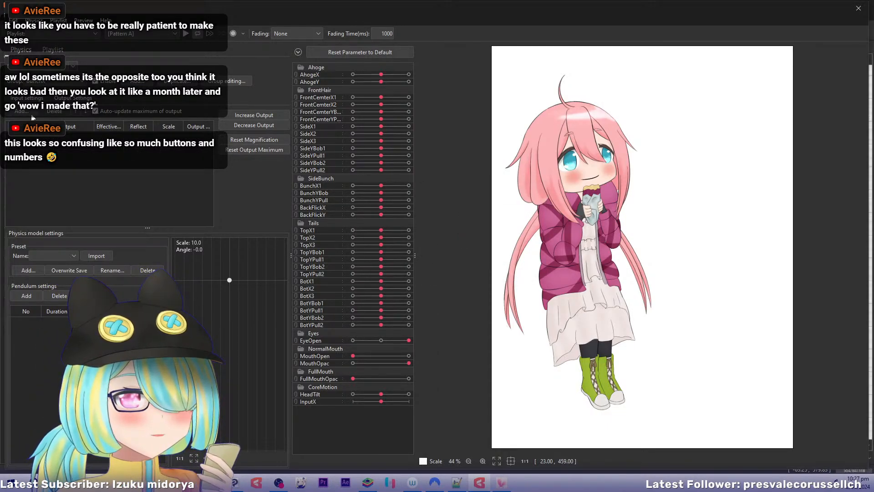
pyautogui.click(524, 253)
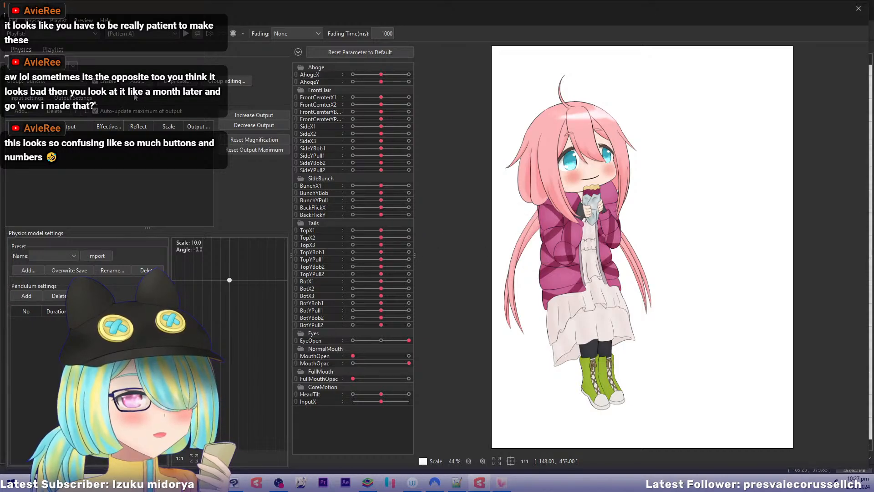
# Duplicate the SideX physics group under the name BunchX.
pyautogui.click(179, 81)
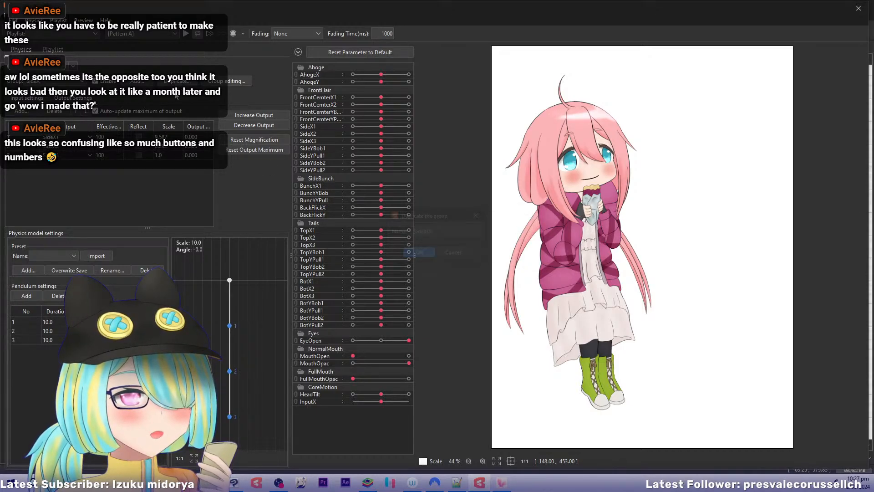
pyautogui.write('BunchX')
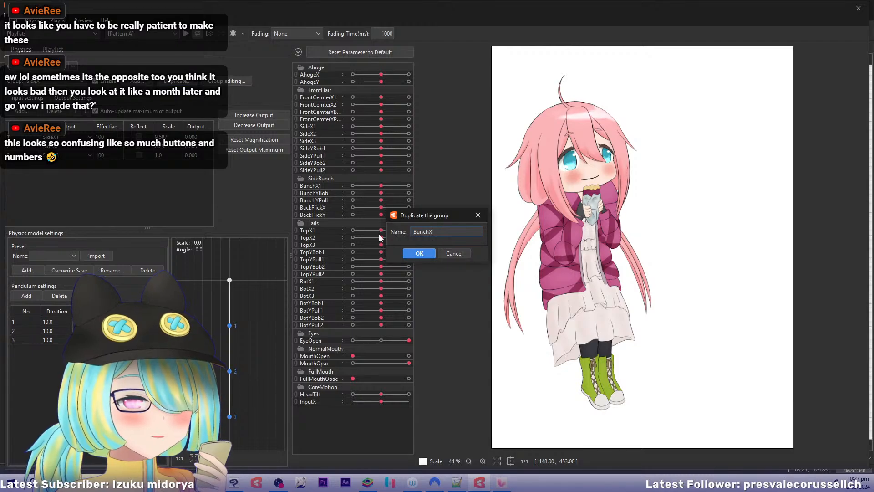
pyautogui.click(410, 252)
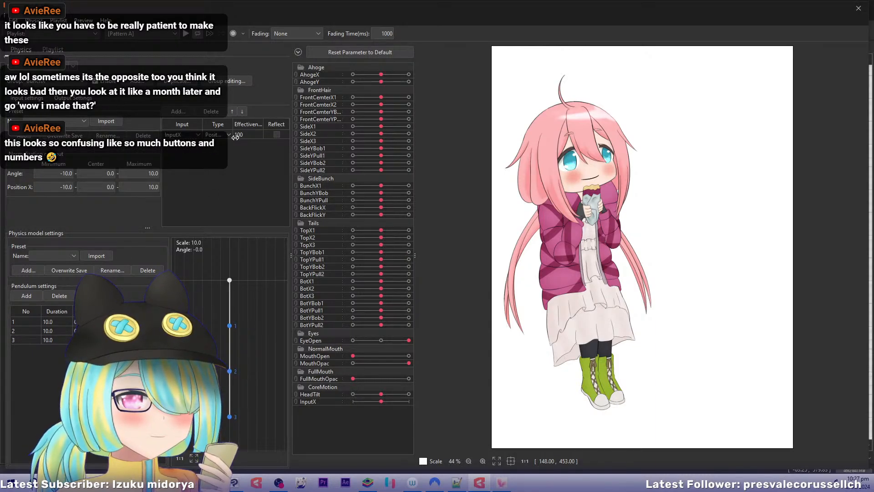
# Assign BunchX1 as the BunchX group's first output and delete its SideX2 and SideX3 outputs.
pyautogui.click(74, 98)
pyautogui.click(73, 136)
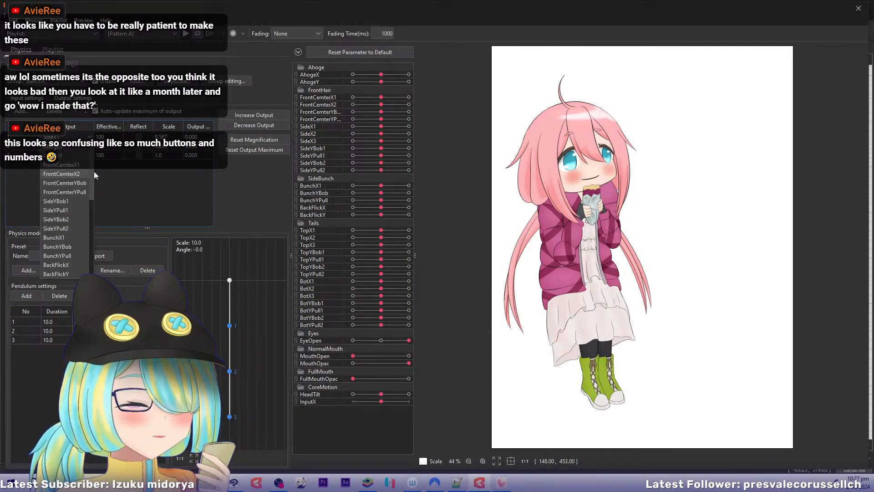
pyautogui.click(67, 237)
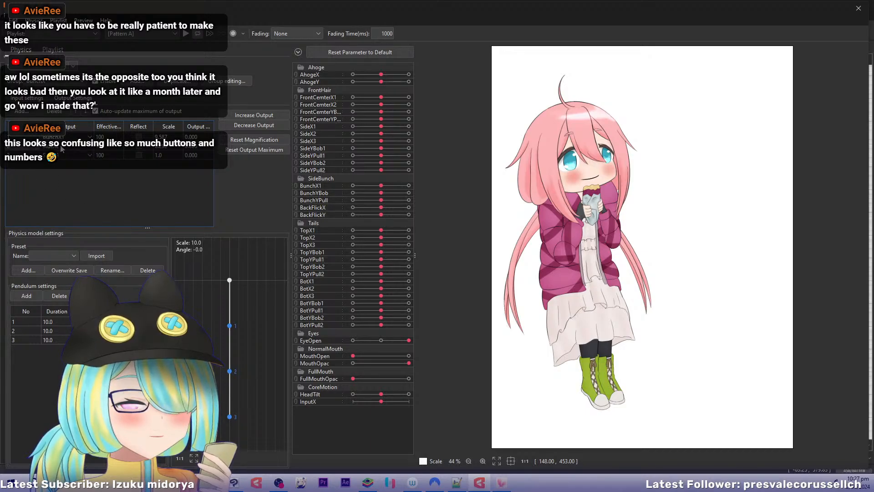
pyautogui.click(49, 111)
pyautogui.click(43, 149)
pyautogui.click(54, 113)
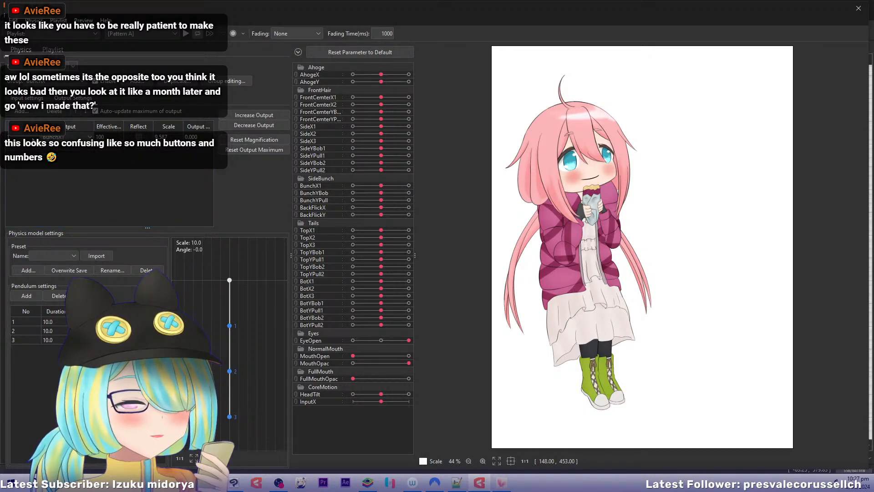
# Test the current hair physics by swinging the previewed model around, and close the physics settings.
pyautogui.moveTo(739, 221); pyautogui.dragTo(441, 204)
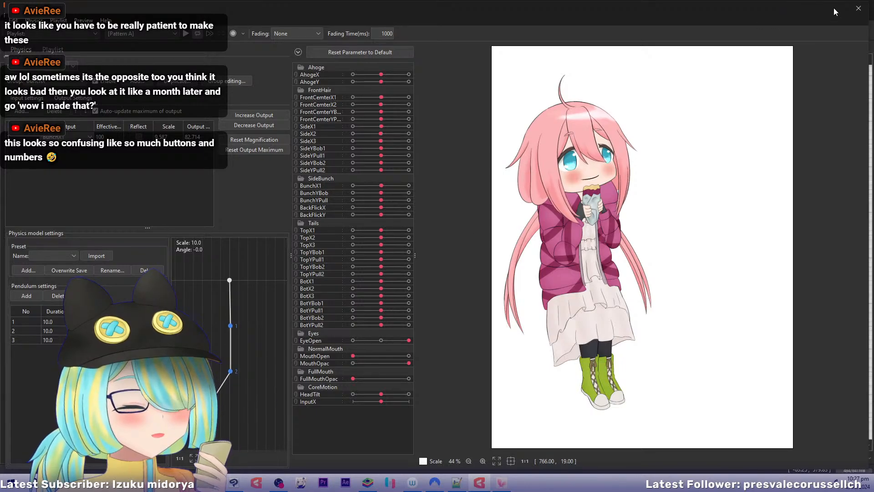
pyautogui.click(858, 8)
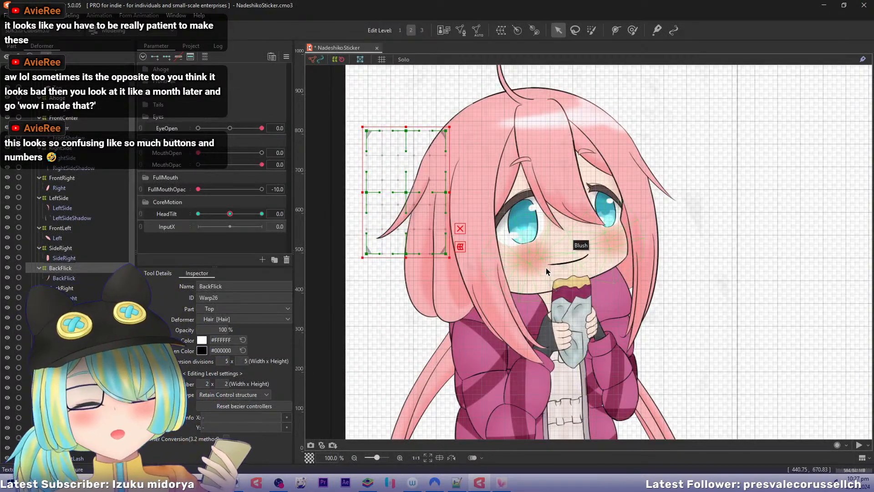
pyautogui.moveTo(569, 398); pyautogui.dragTo(573, 330)
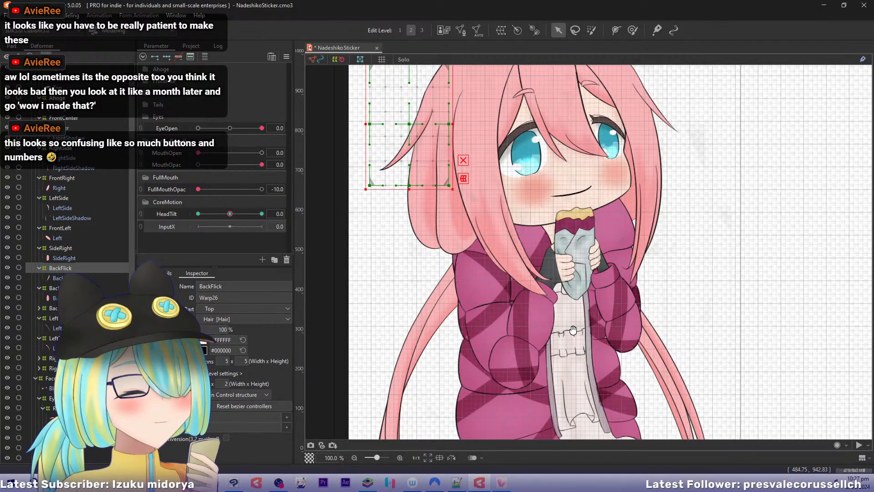
# Replicate the InputX parameter and rename the copy InputY.
pyautogui.rightClick(170, 226)
pyautogui.click(186, 255)
pyautogui.rightClick(182, 244)
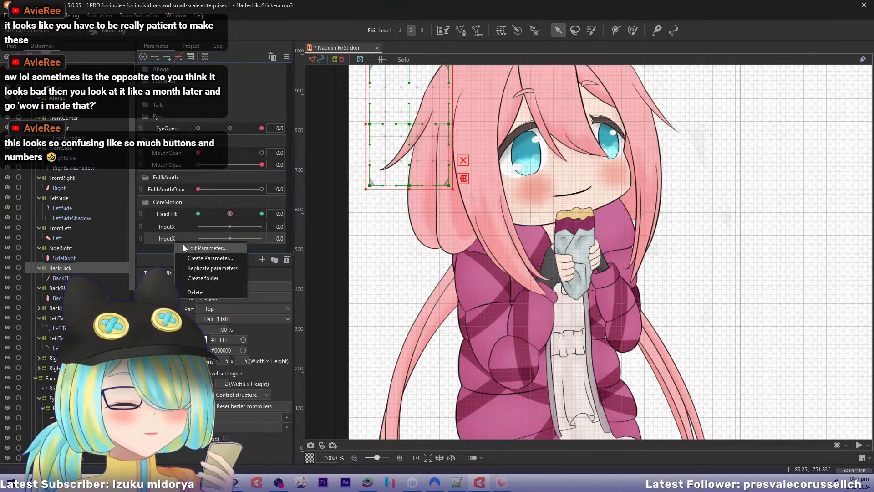
pyautogui.click(189, 250)
pyautogui.press('End')
pyautogui.press('BackSpace')
pyautogui.write('Y')
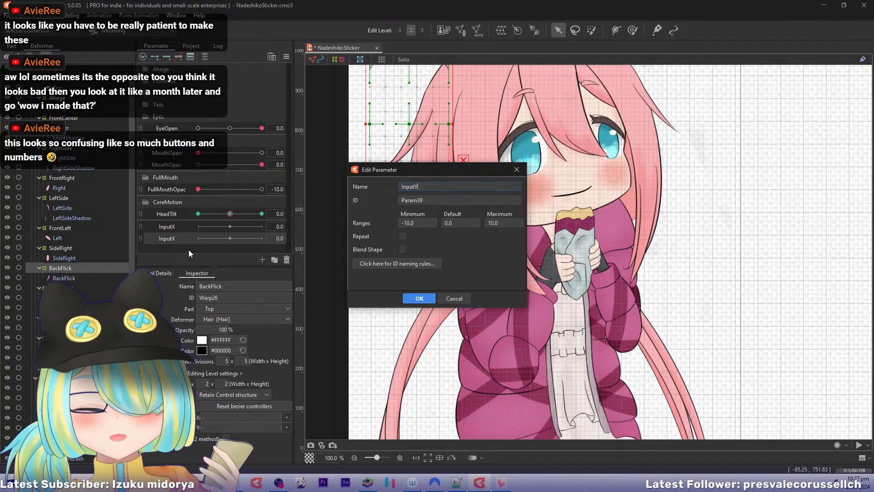
pyautogui.press('Return')
# Open the physics settings and add a new physics group named HeadTilt.
pyautogui.click(78, 17)
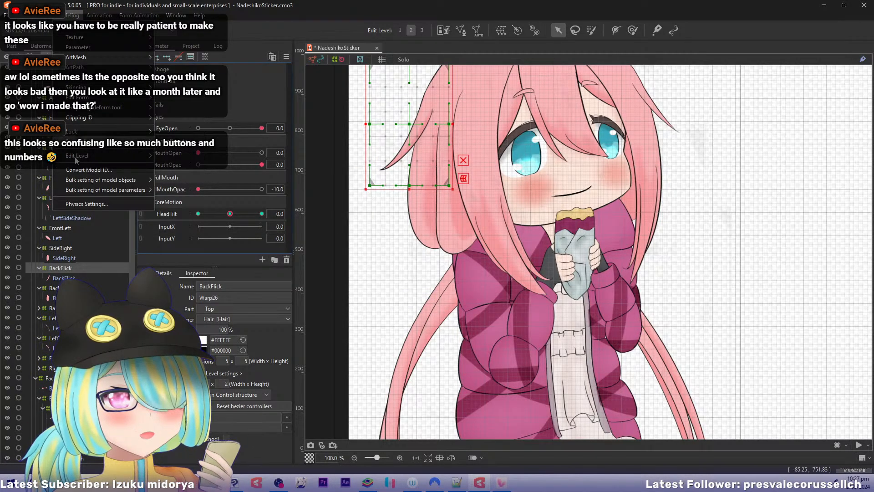
pyautogui.click(87, 203)
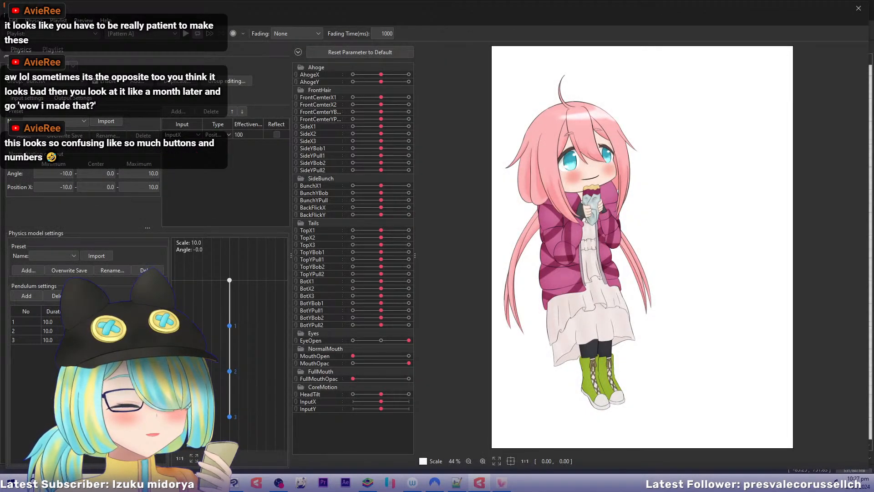
pyautogui.click(138, 82)
pyautogui.write('HeadTilt')
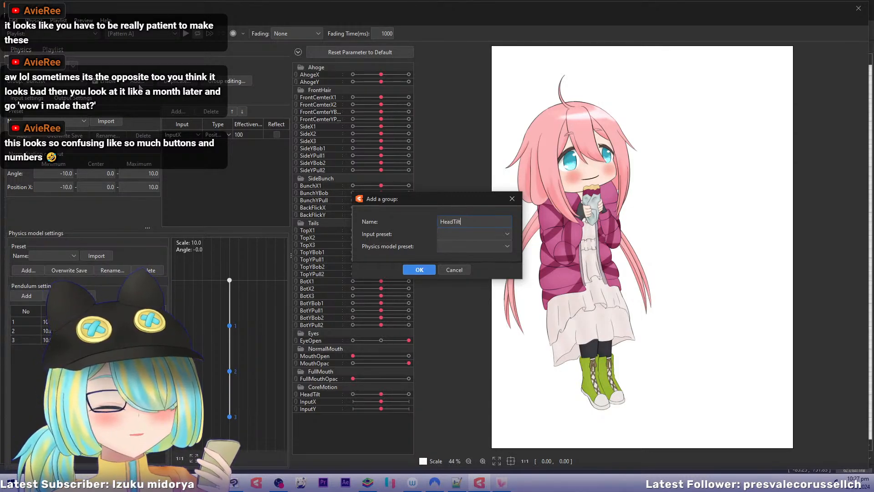
pyautogui.press('Return')
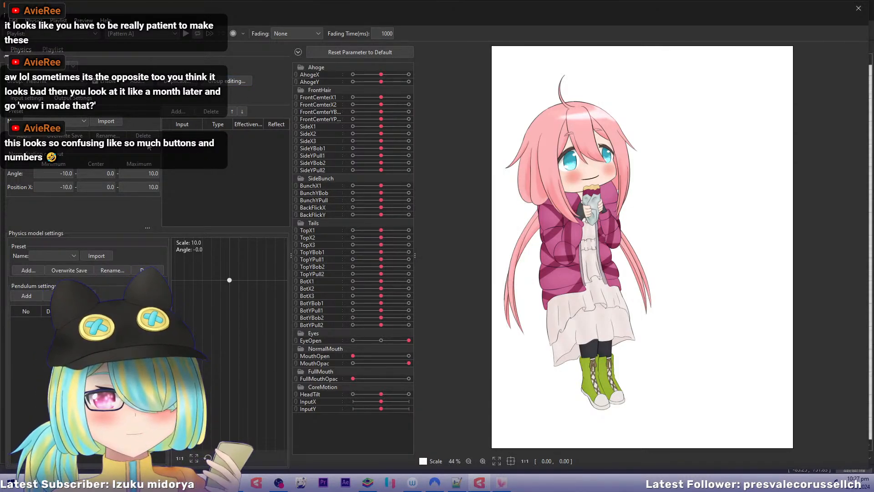
# Add InputY as the HeadTilt group's input with the Angle type, and give the group a single pendulum.
pyautogui.click(178, 111)
pyautogui.scroll(-10, 444, 337)
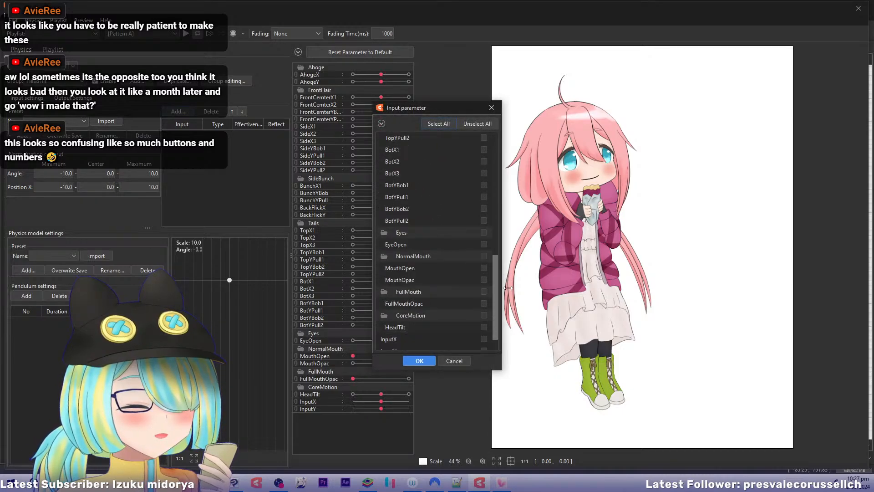
pyautogui.click(415, 361)
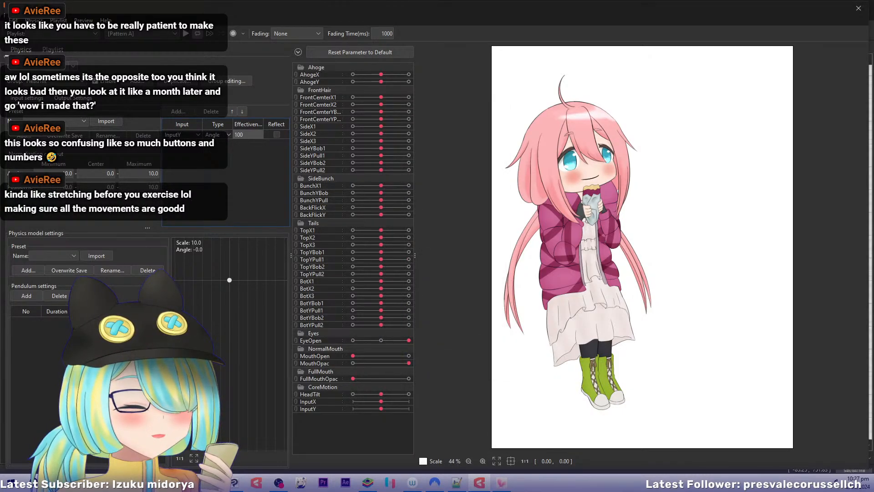
pyautogui.click(27, 296)
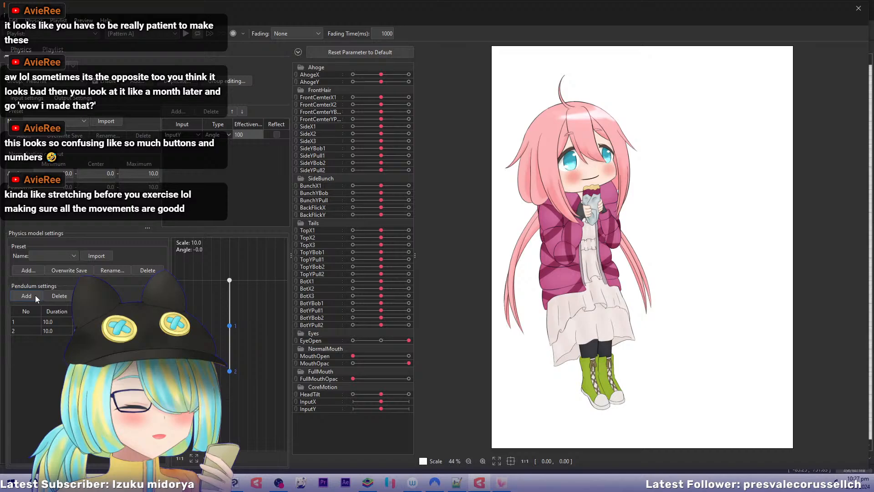
pyautogui.click(59, 295)
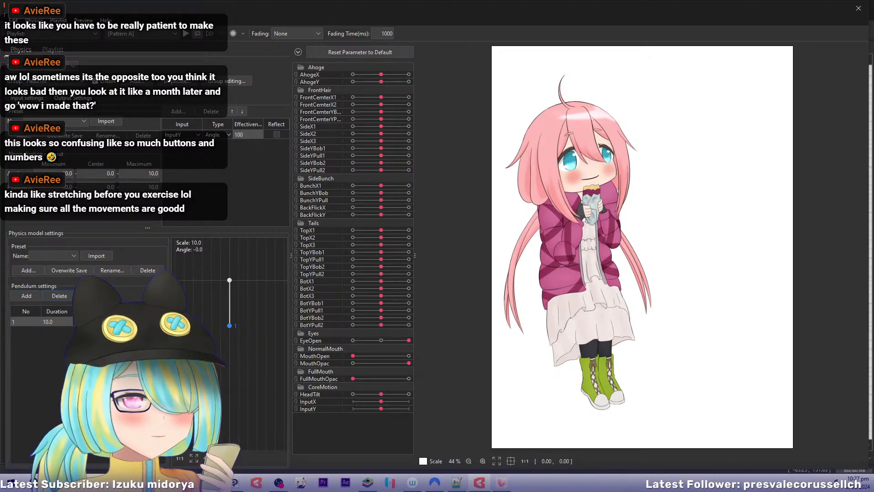
# Add the HeadTilt parameter as the output of the HeadTilt physics group.
pyautogui.click(73, 98)
pyautogui.click(137, 81)
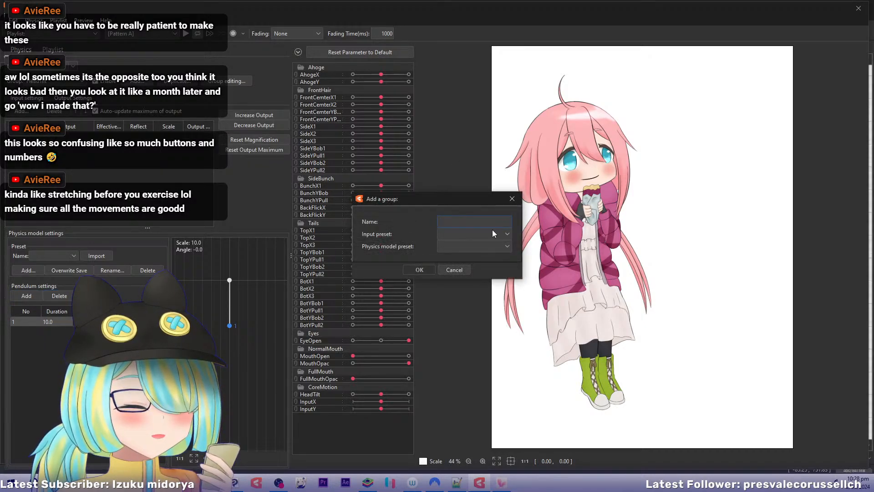
pyautogui.click(453, 269)
pyautogui.click(21, 111)
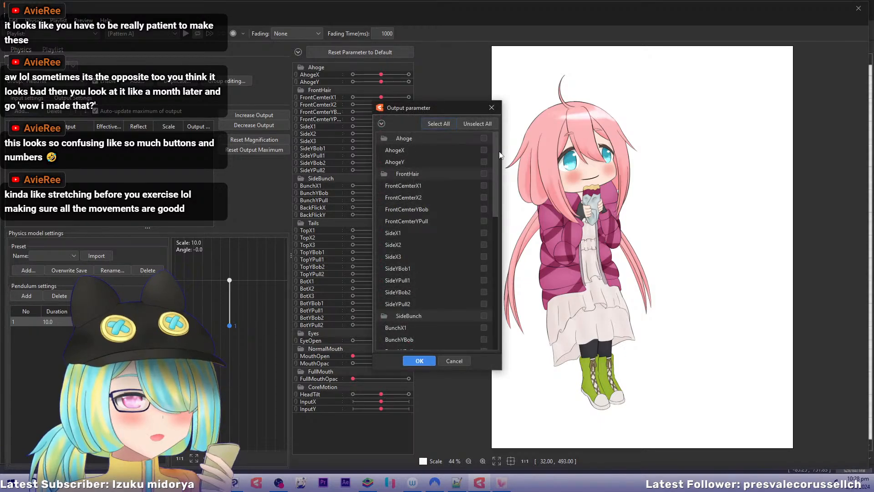
pyautogui.moveTo(498, 182); pyautogui.dragTo(496, 328)
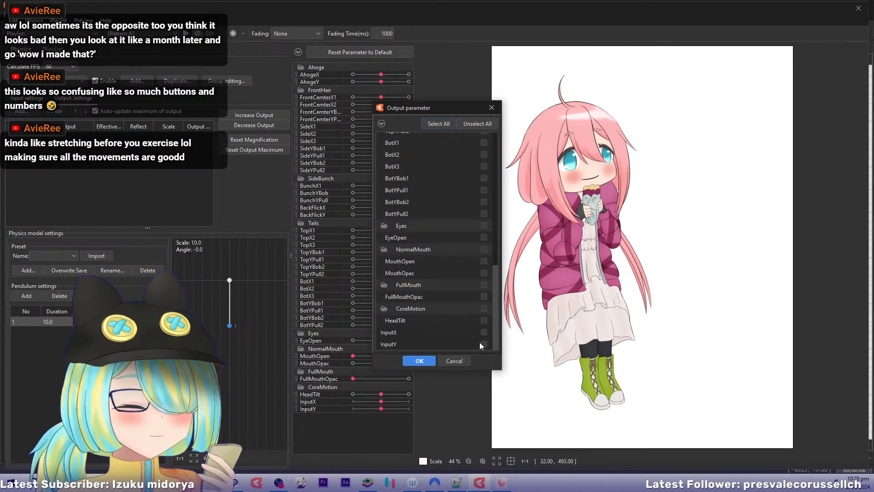
pyautogui.click(419, 361)
# Set the cursor tracking type of InputY to Left mouse button Y.
pyautogui.click(84, 21)
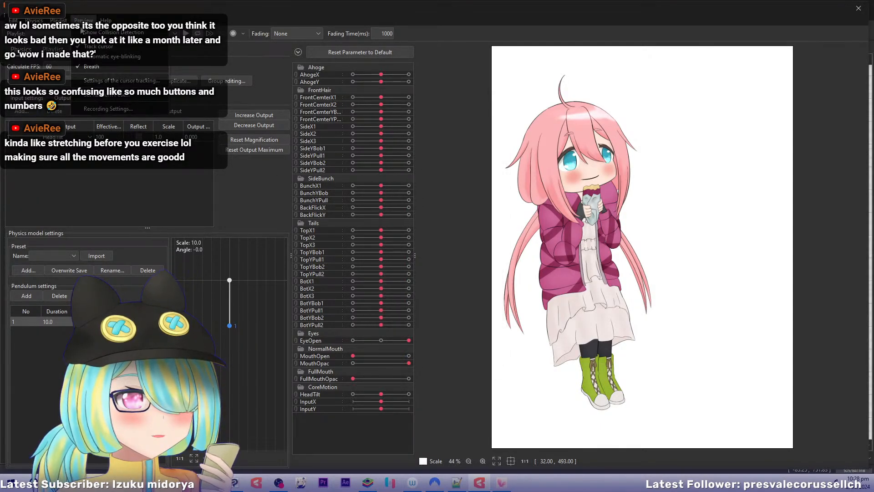
pyautogui.click(122, 80)
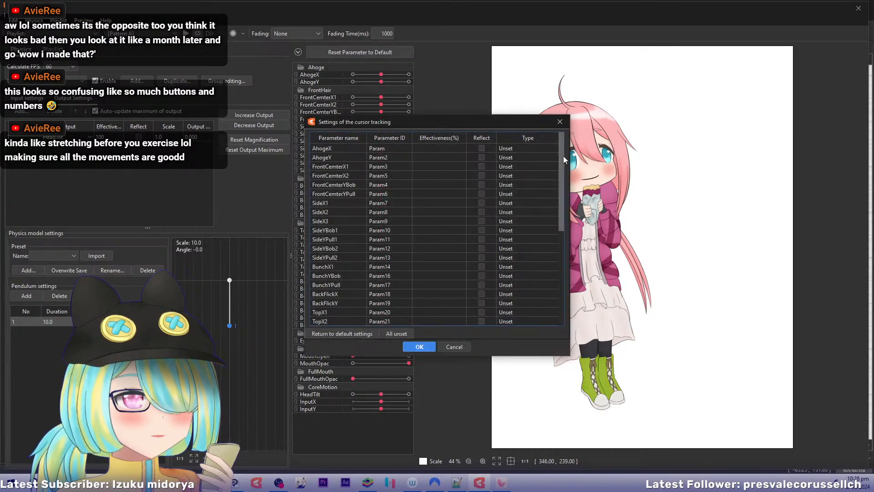
pyautogui.moveTo(563, 156); pyautogui.dragTo(524, 296)
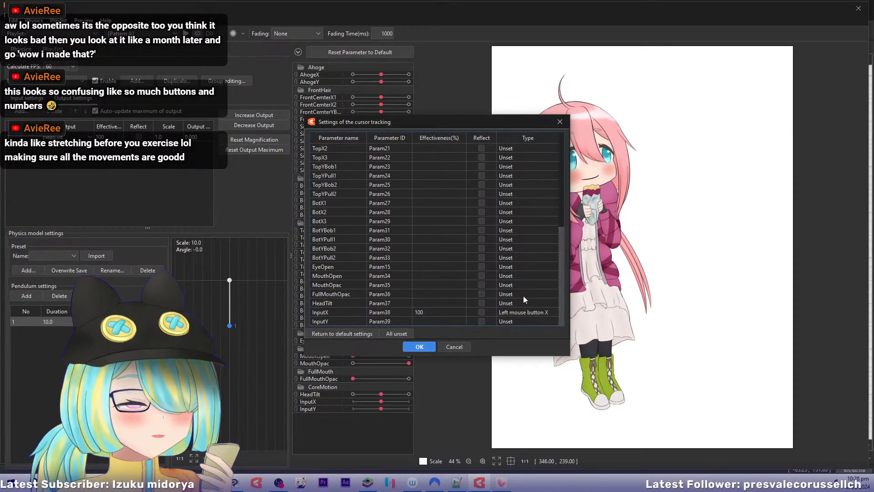
pyautogui.click(505, 321)
pyautogui.click(520, 340)
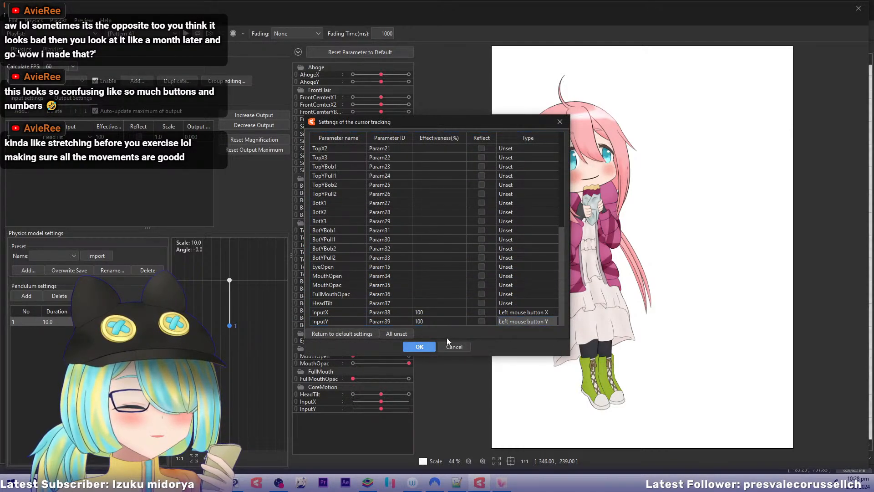
pyautogui.click(419, 346)
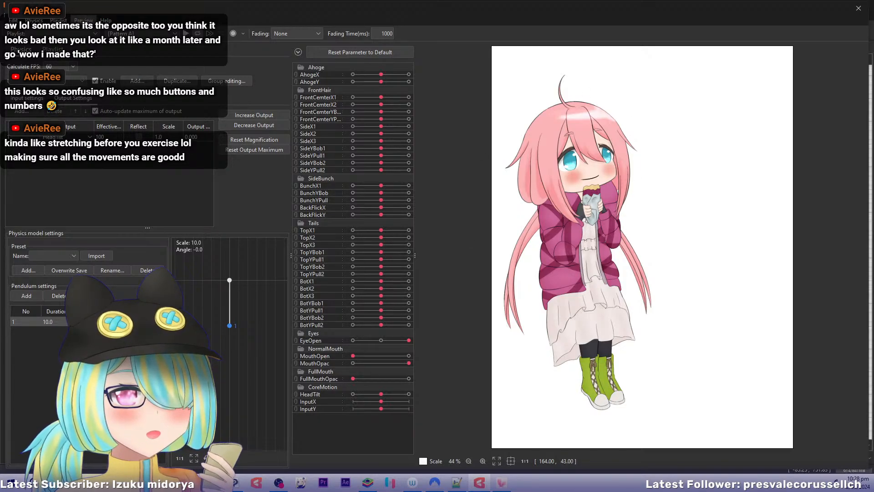
# Check the cursor tracking assignments of InputX and InputY, and test the vertical tracking on the previewed model.
pyautogui.click(84, 20)
pyautogui.click(93, 83)
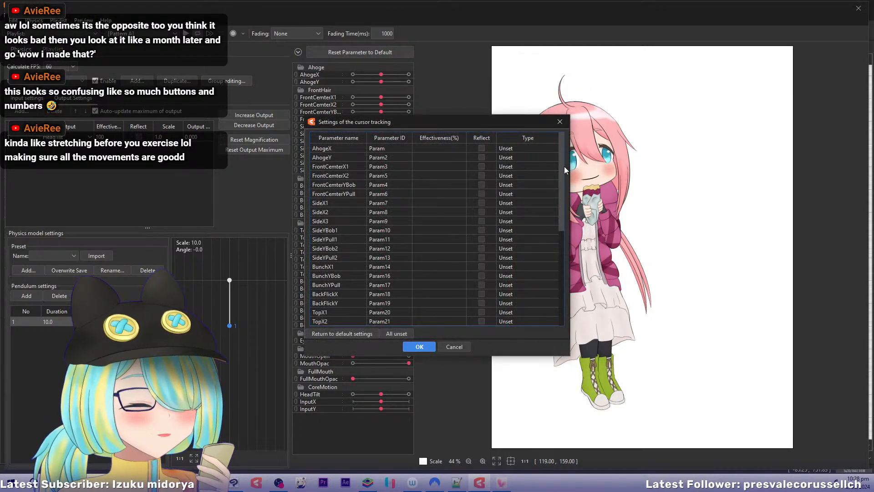
pyautogui.moveTo(564, 165); pyautogui.dragTo(570, 304)
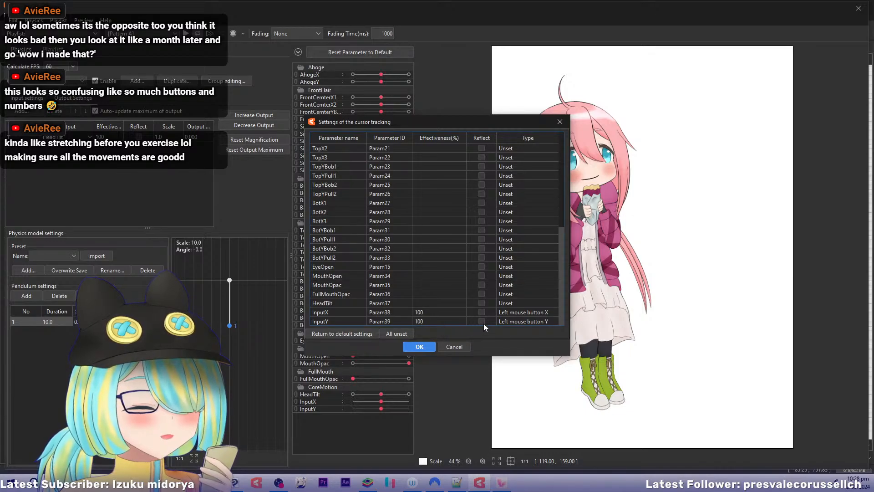
pyautogui.click(419, 346)
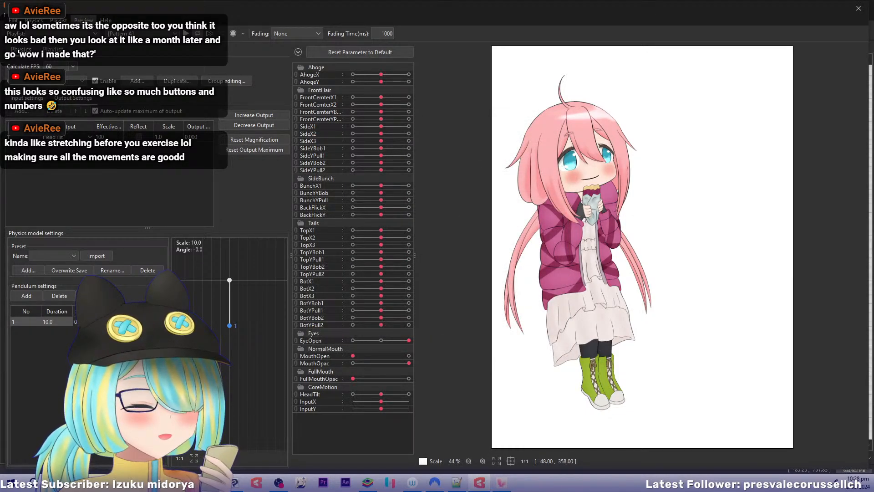
pyautogui.click(83, 21)
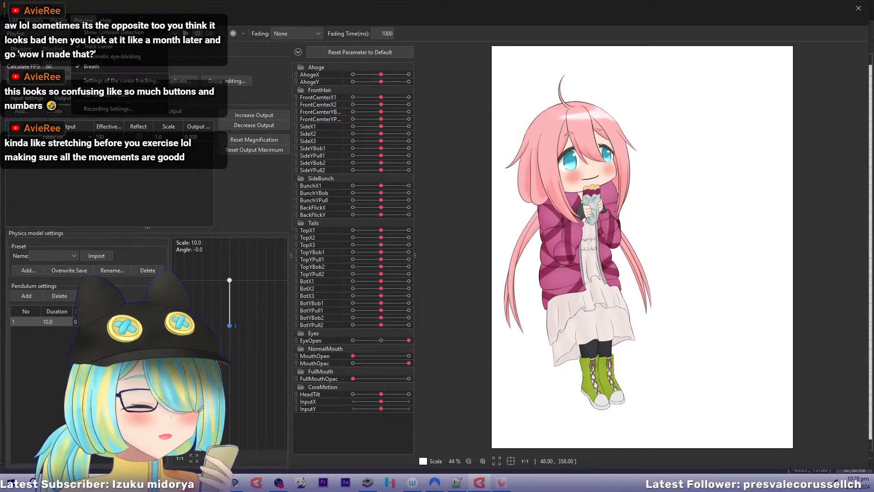
pyautogui.click(536, 142)
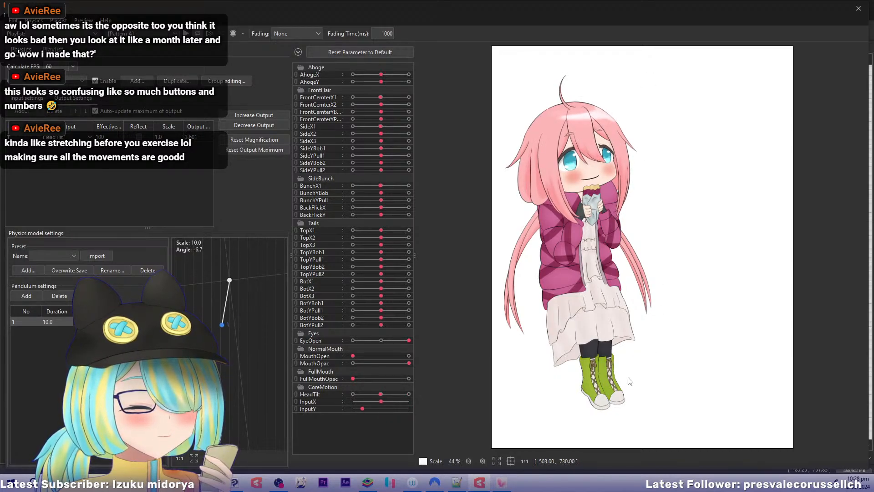
# Set the input angle range to -20 to 20 and reset the output magnification to fit the HeadTilt parameter range.
pyautogui.click(28, 97)
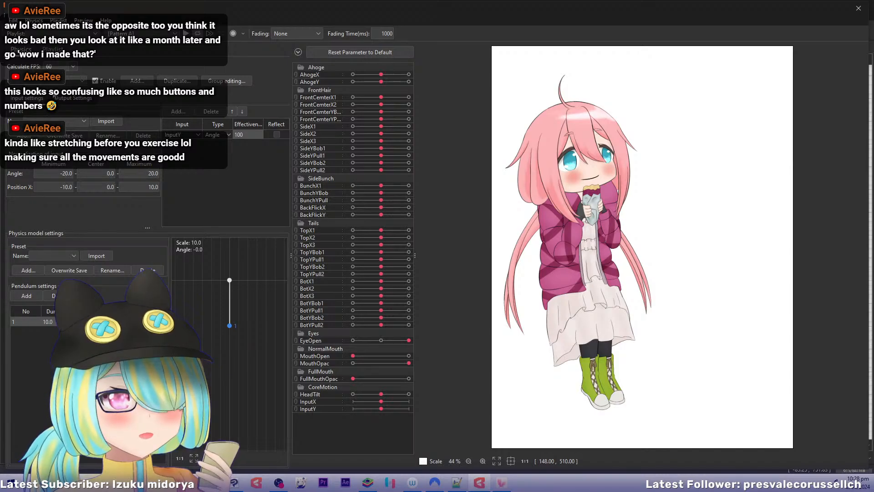
pyautogui.click(71, 99)
pyautogui.moveTo(170, 136); pyautogui.dragTo(173, 137)
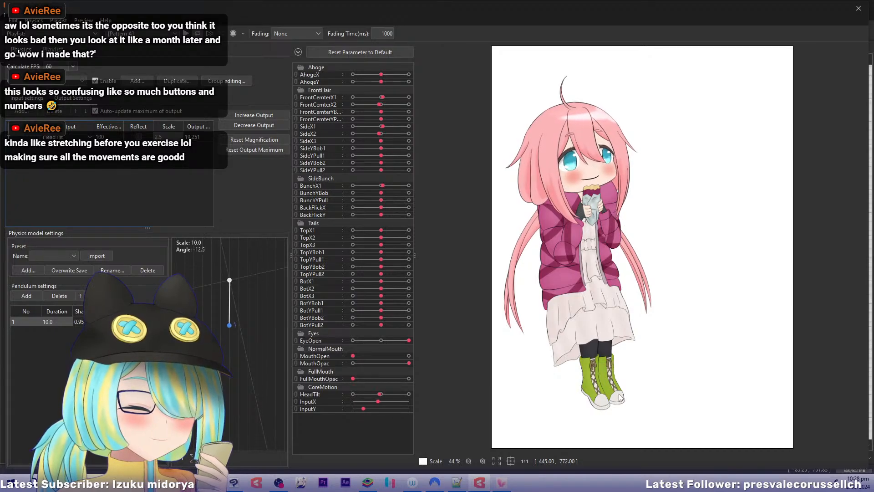
pyautogui.click(257, 140)
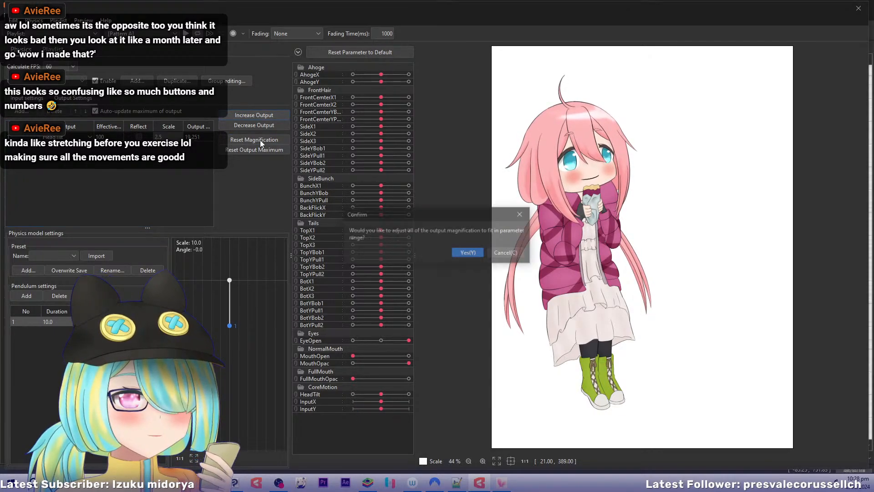
pyautogui.click(462, 255)
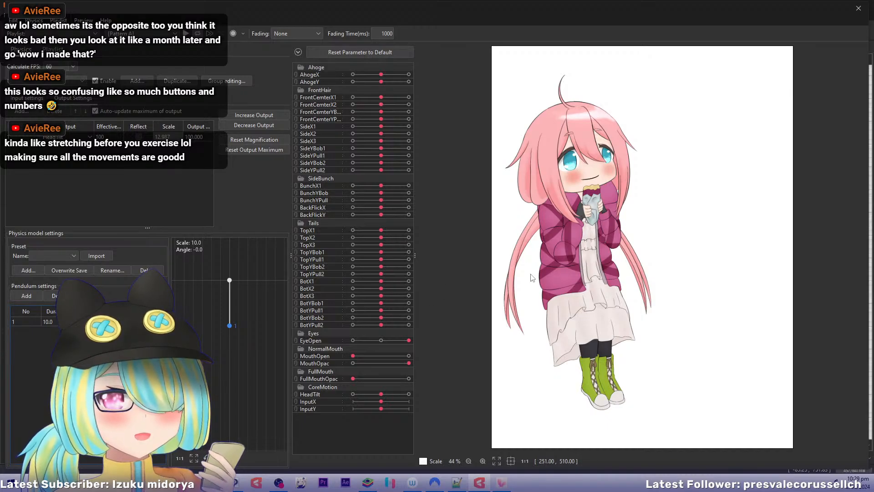
# Test the head tilt physics on the previewed model, close the physics settings, and scrub the HeadTilt parameter.
pyautogui.moveTo(624, 242); pyautogui.dragTo(679, 227)
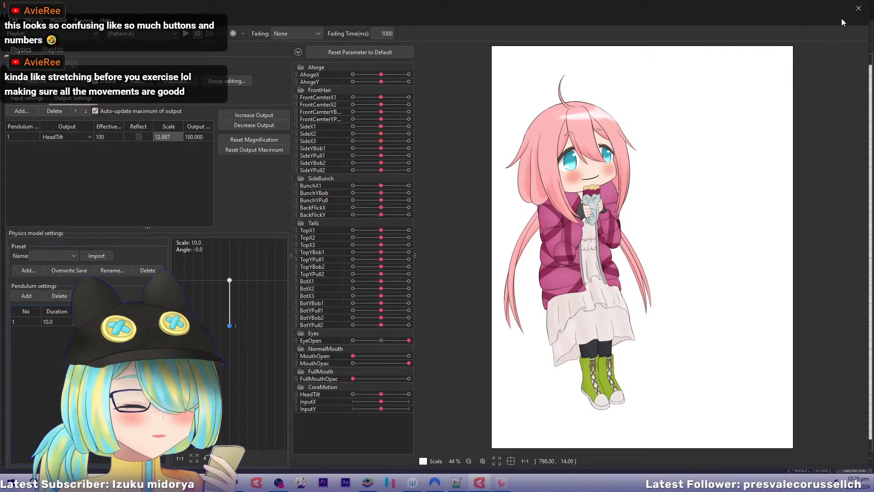
pyautogui.click(859, 8)
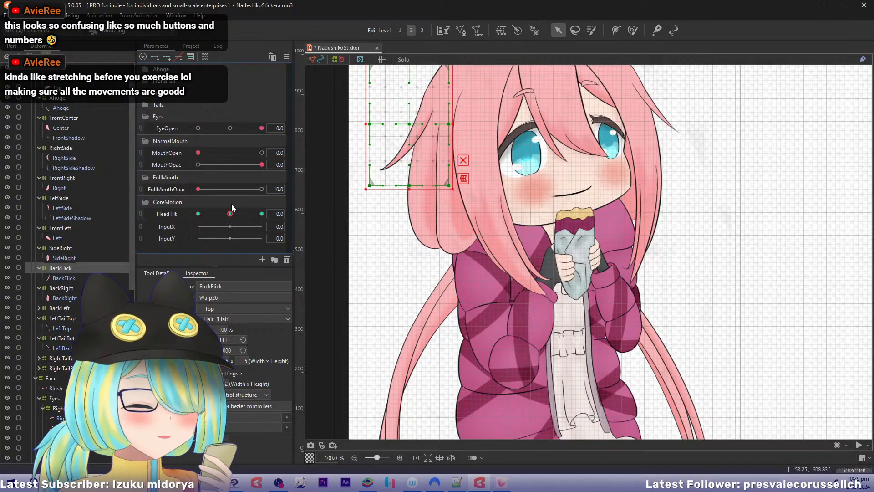
pyautogui.moveTo(230, 215)
pyautogui.mouseDown()
pyautogui.moveTo(167, 216)
pyautogui.moveTo(216, 222)
pyautogui.mouseUp()
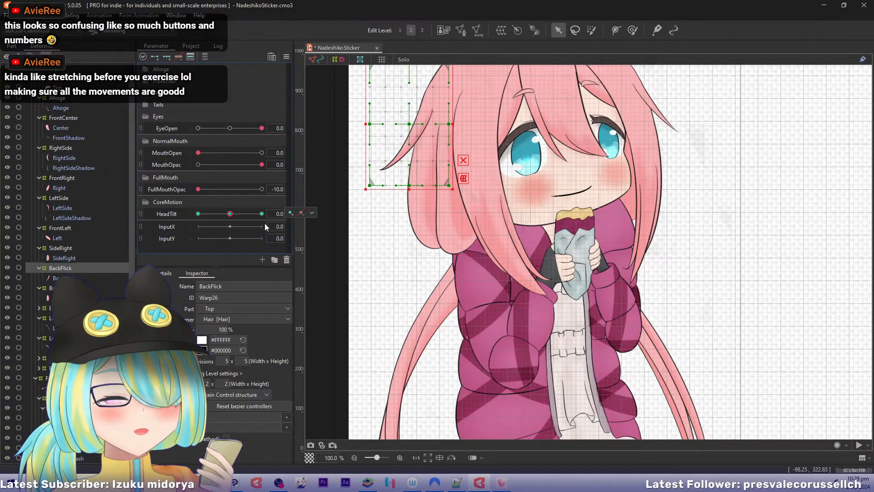
pyautogui.moveTo(544, 232); pyautogui.dragTo(528, 258)
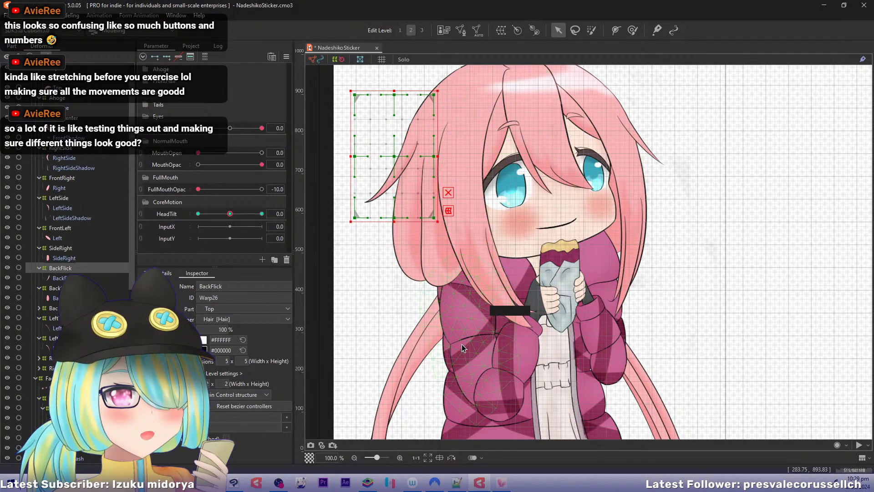
pyautogui.moveTo(461, 344); pyautogui.dragTo(452, 306)
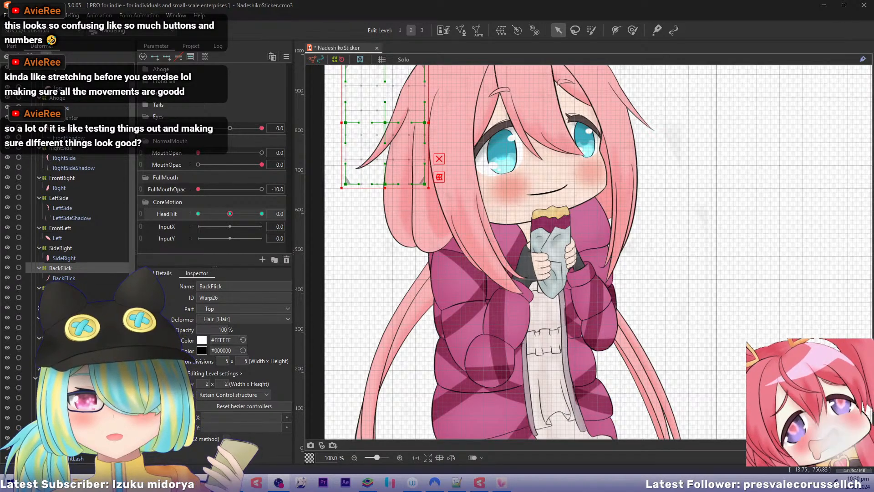
# Look through the deformer hierarchy from the hair down to the face and mouth parts, checking the Blush mesh and the FrontHair parameters.
pyautogui.moveTo(476, 248); pyautogui.dragTo(457, 220)
pyautogui.moveTo(474, 250); pyautogui.dragTo(459, 238)
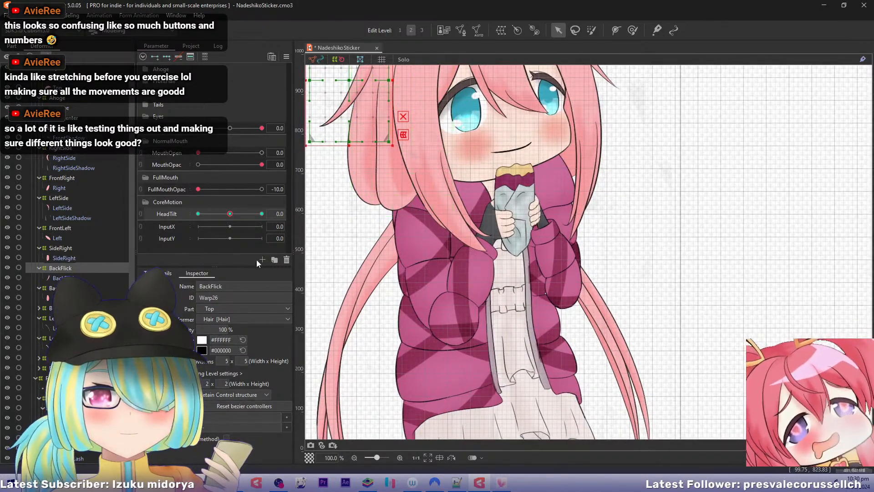
pyautogui.scroll(1, 492, 265)
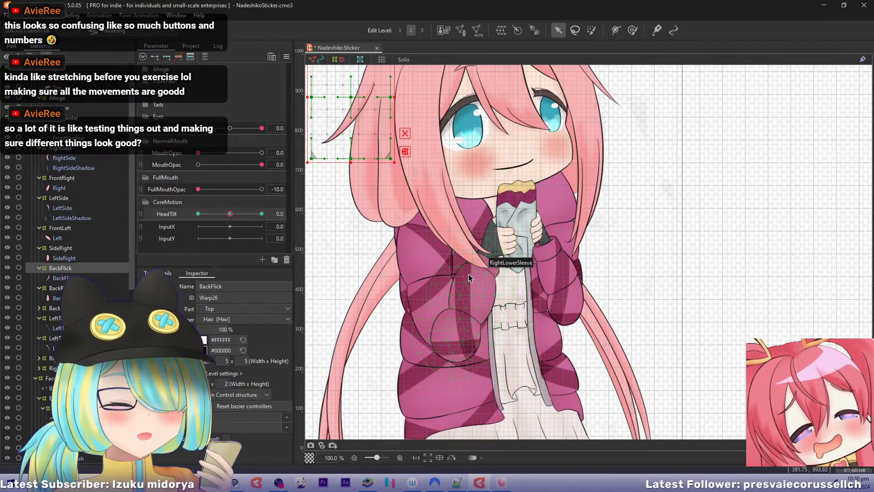
pyautogui.moveTo(457, 309); pyautogui.dragTo(468, 280)
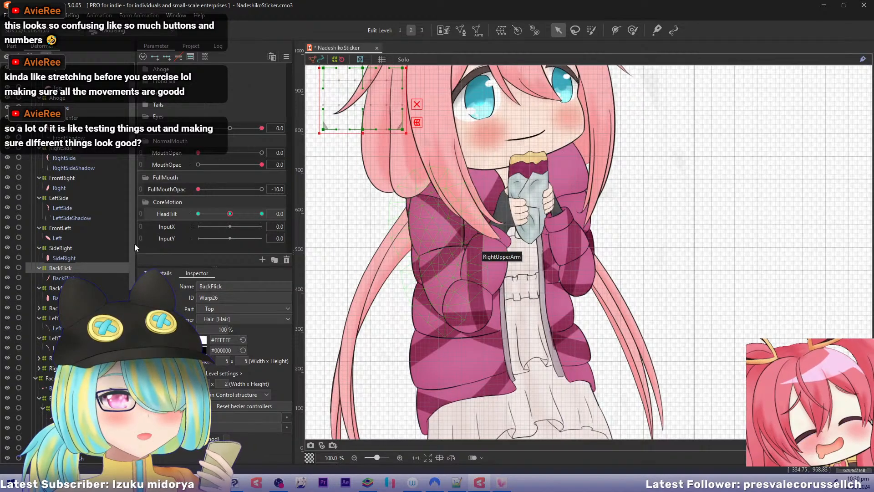
pyautogui.scroll(-1, 133, 241)
pyautogui.scroll(-1, 132, 255)
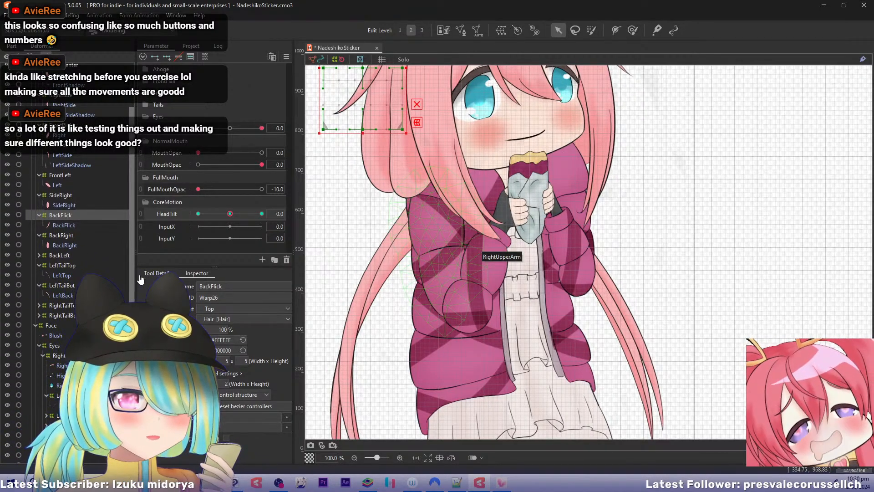
pyautogui.scroll(-2, 135, 294)
pyautogui.scroll(-3, 136, 298)
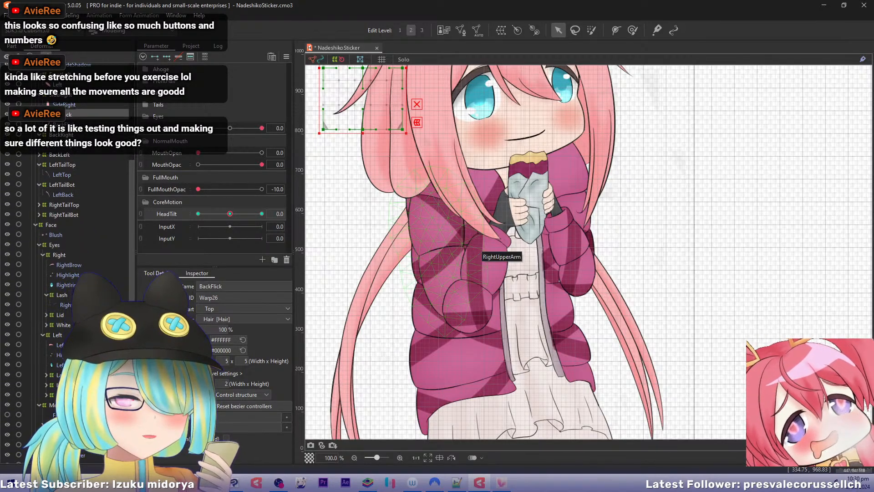
pyautogui.click(64, 234)
pyautogui.moveTo(128, 251); pyautogui.dragTo(126, 316)
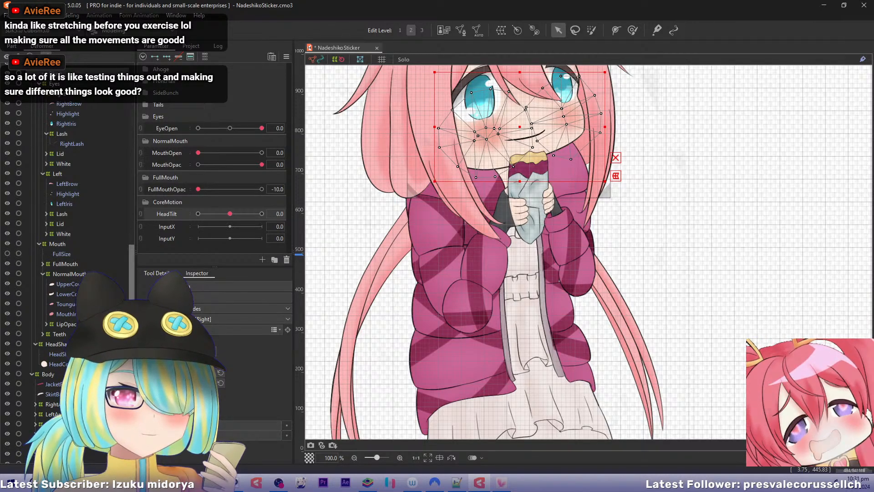
pyautogui.moveTo(132, 316); pyautogui.dragTo(132, 292)
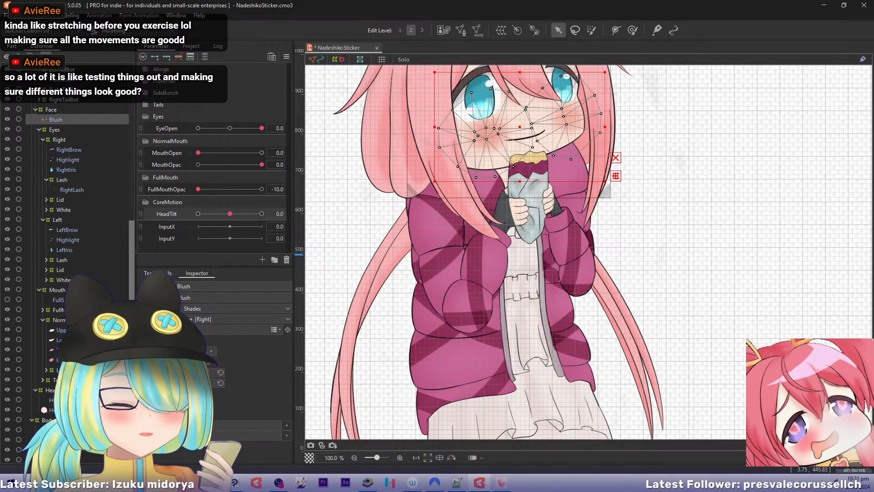
pyautogui.click(146, 82)
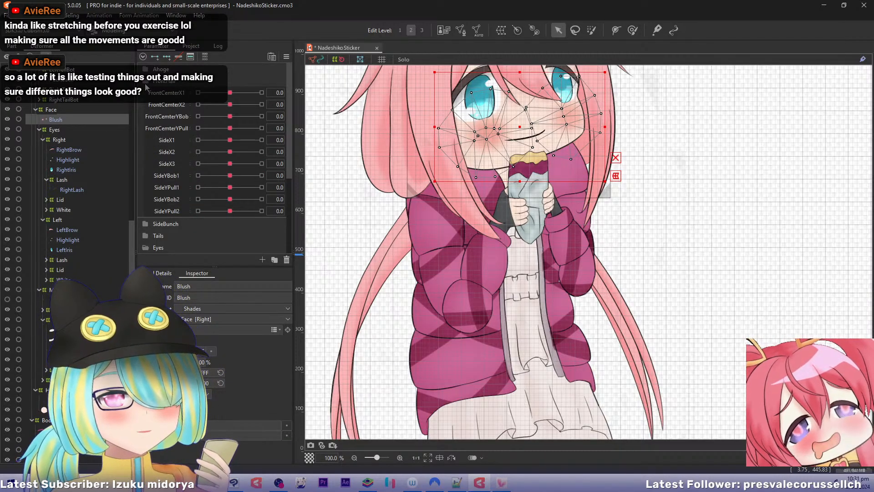
pyautogui.click(146, 83)
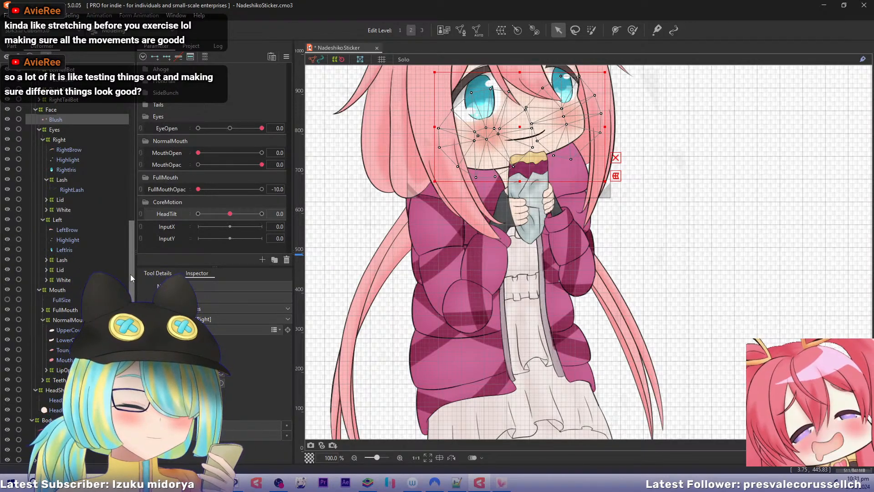
pyautogui.scroll(-2, 130, 274)
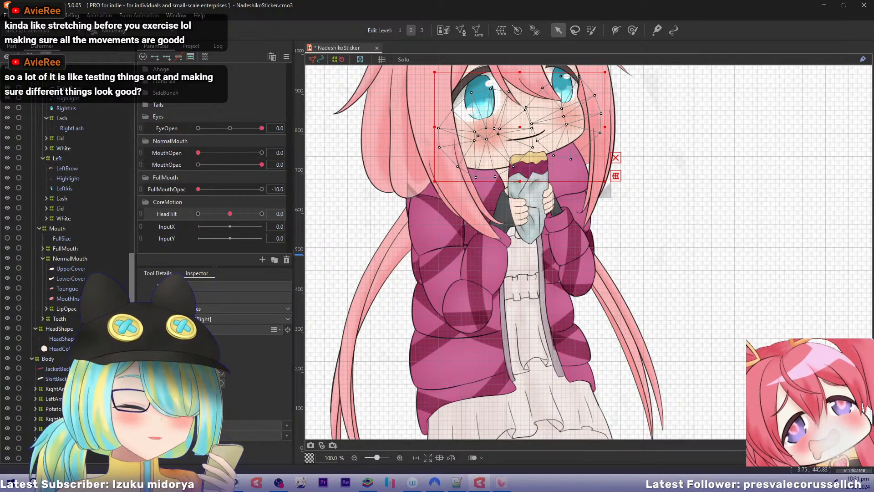
# Examine the body parts on the model, including JacketBack, SkirtBack, both jacket deformers, and the Dress and Chest meshes.
pyautogui.click(57, 368)
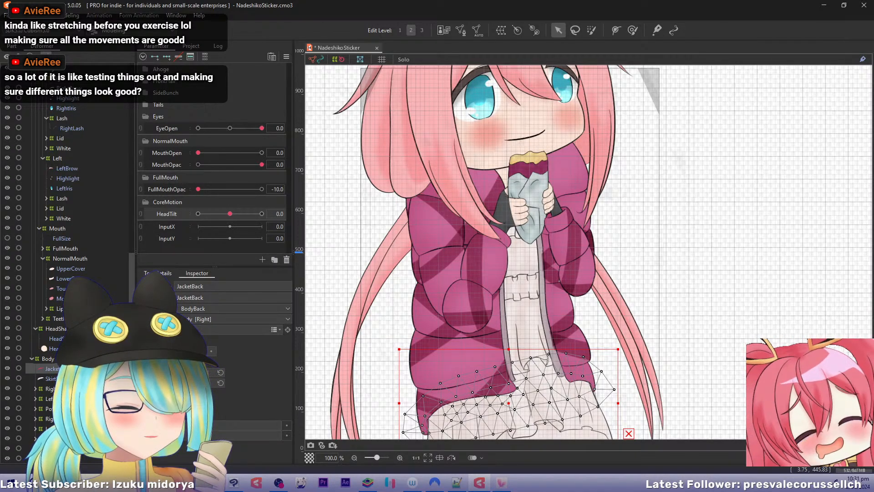
pyautogui.click(62, 377)
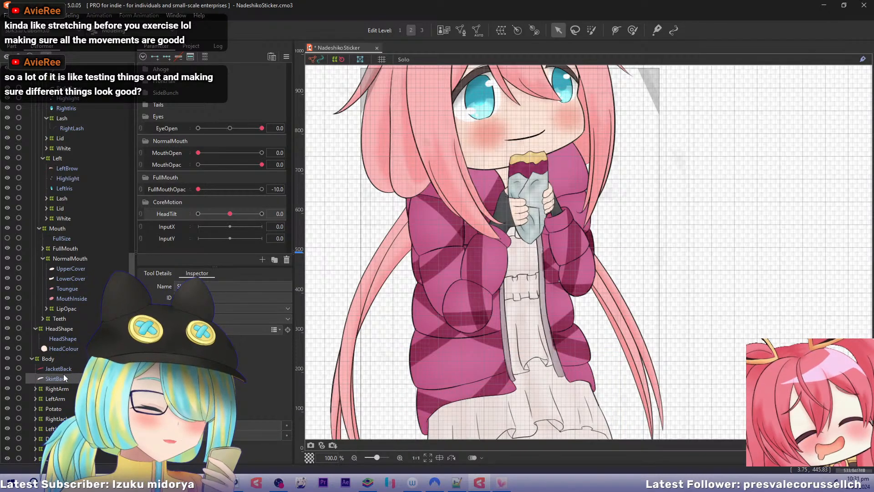
pyautogui.click(63, 369)
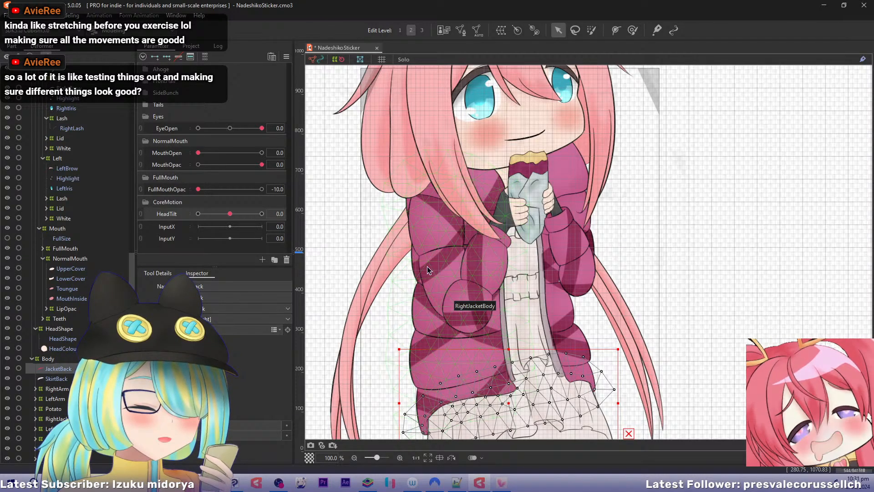
pyautogui.moveTo(427, 266); pyautogui.dragTo(428, 289)
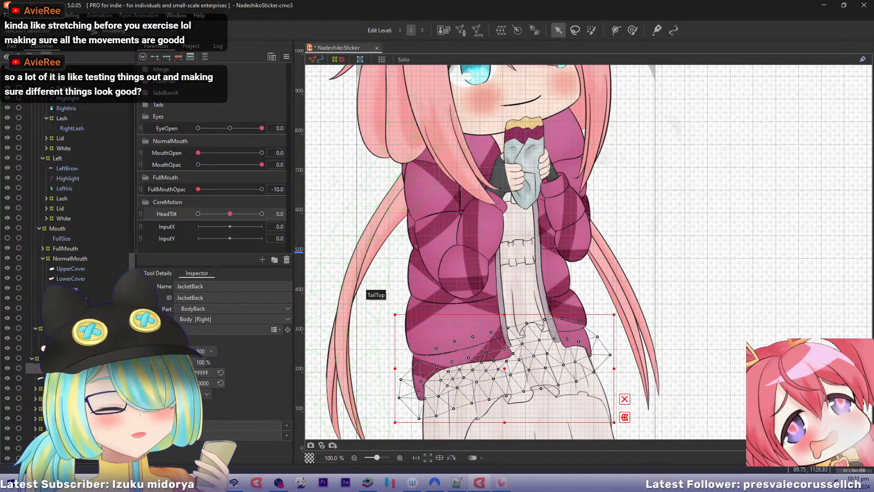
pyautogui.click(55, 379)
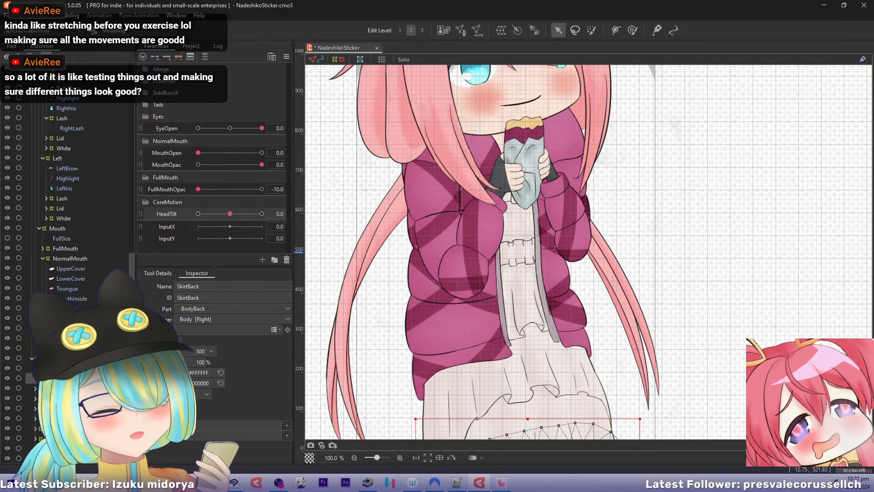
pyautogui.click(55, 428)
pyautogui.click(54, 418)
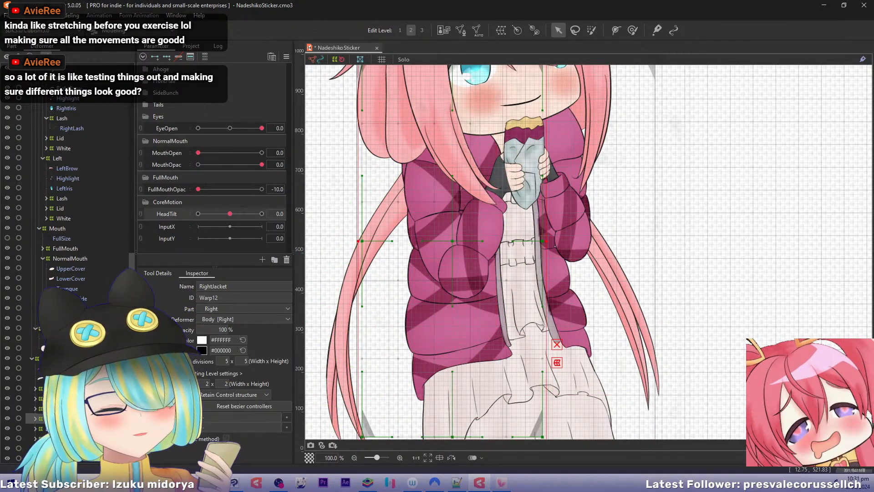
pyautogui.click(55, 438)
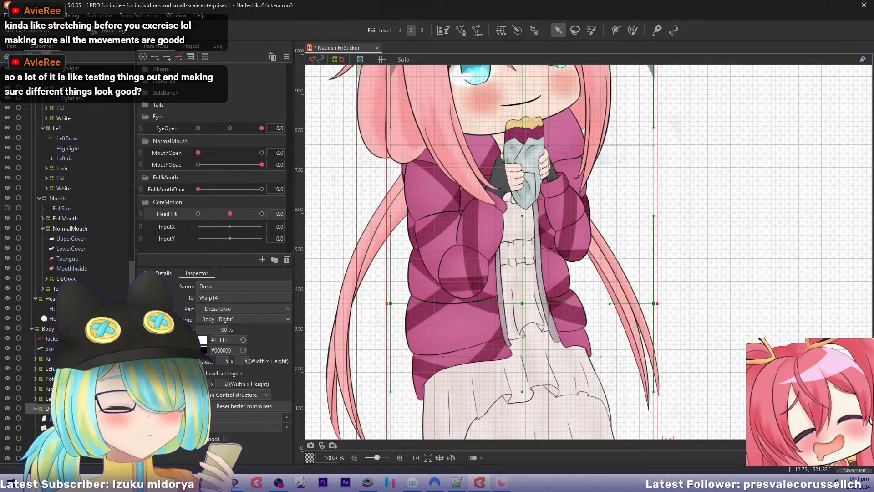
pyautogui.scroll(-1, 68, 228)
pyautogui.click(50, 438)
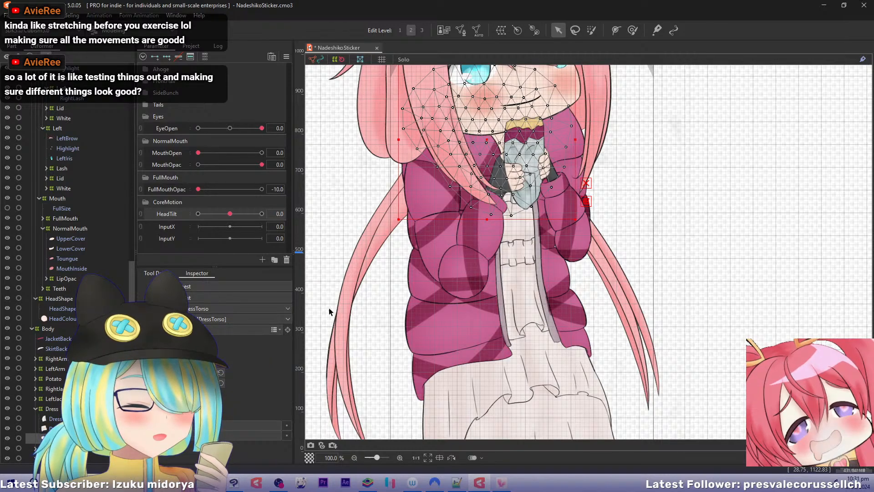
pyautogui.moveTo(394, 283); pyautogui.dragTo(389, 323)
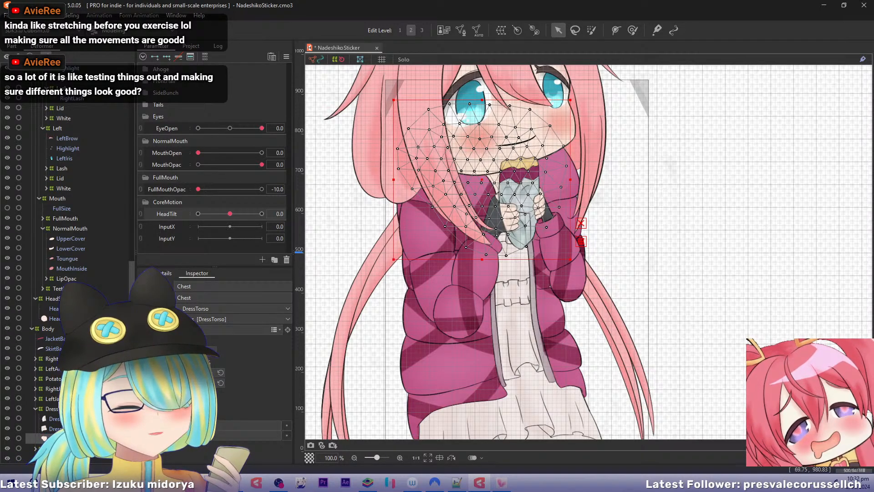
pyautogui.click(57, 419)
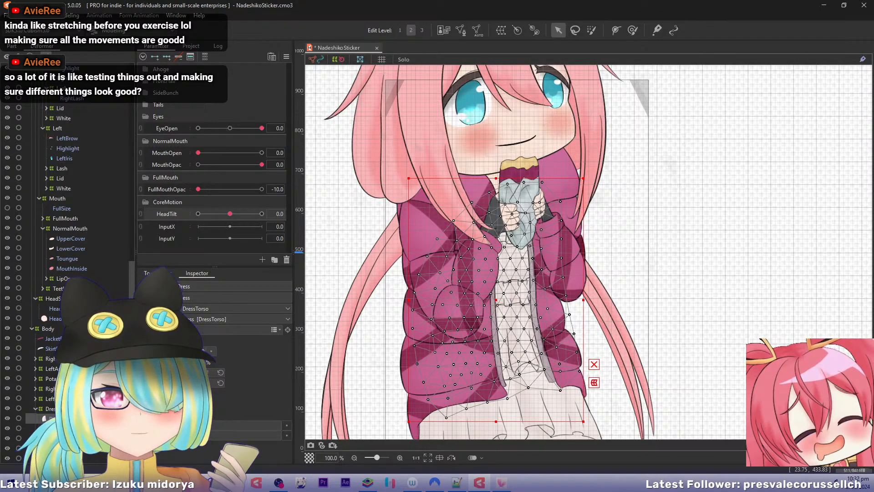
# Add a BodyTilt parameter ranging from -10 to 10 and key it at three points on the Dress deformer.
pyautogui.click(50, 408)
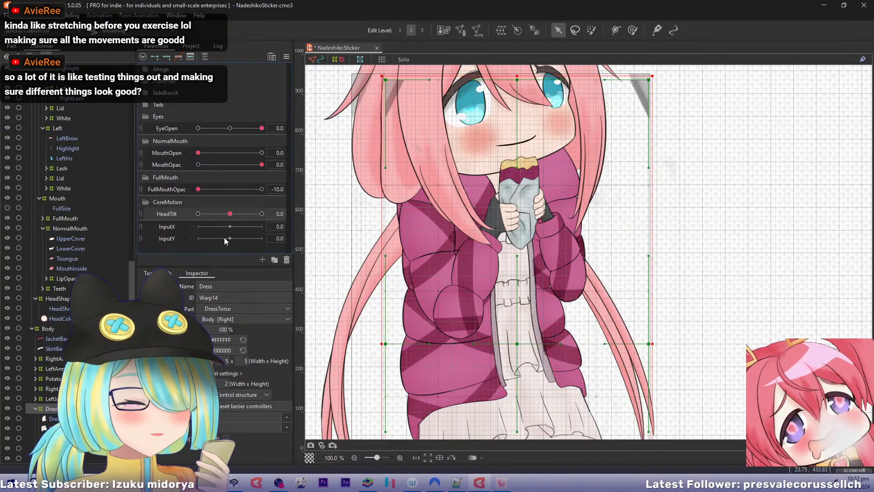
pyautogui.click(262, 259)
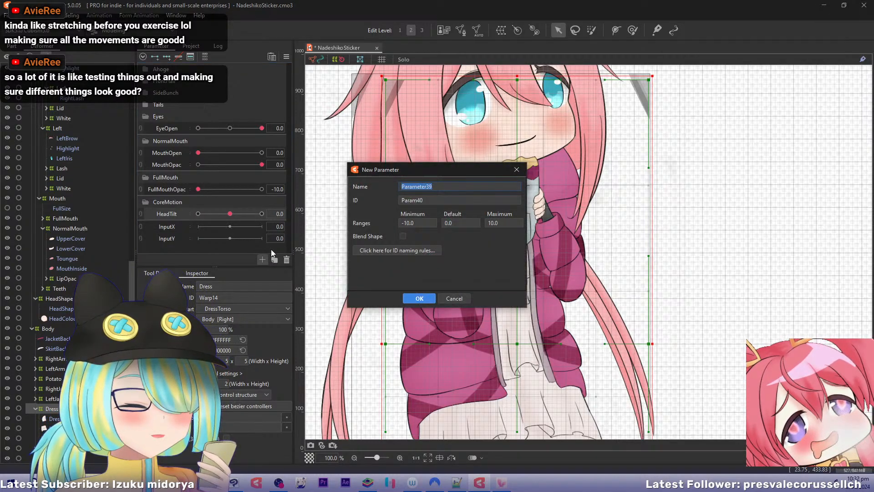
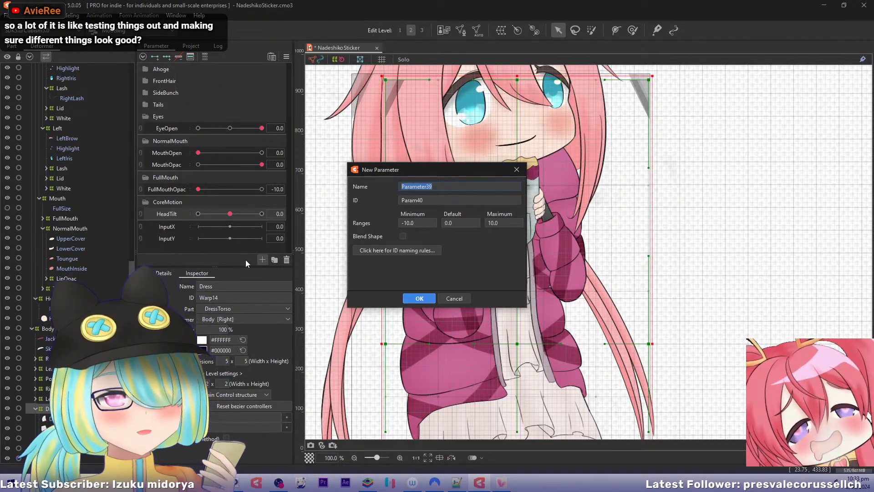
pyautogui.write('BodyTilt')
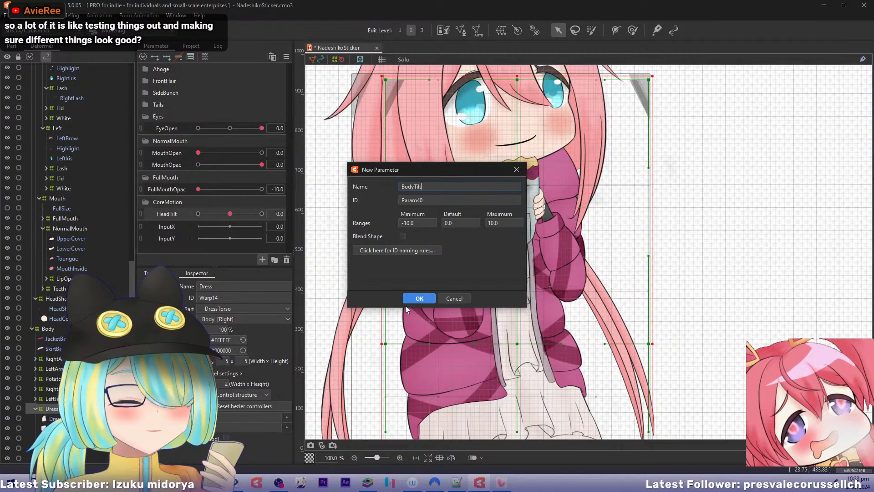
pyautogui.click(418, 299)
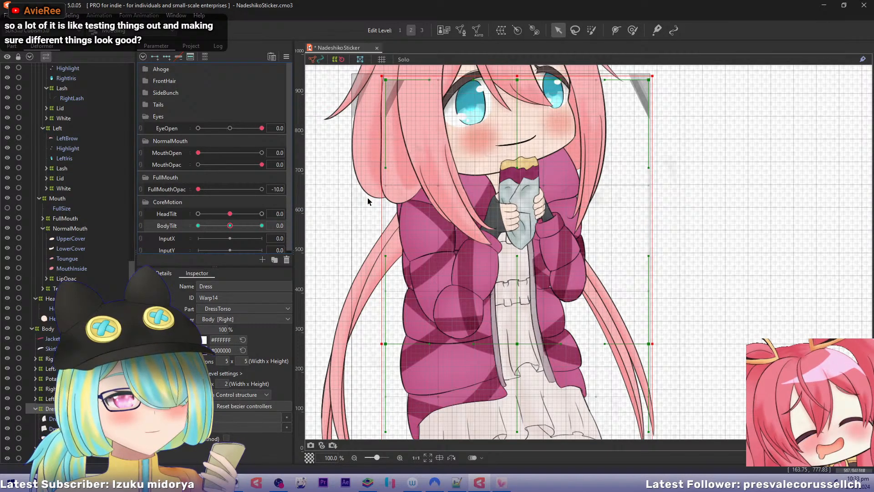
# Set HeadTilt and BodyTilt to -10 and isolate the dress in solo view with its Dress deformer selected.
pyautogui.moveTo(230, 214); pyautogui.dragTo(159, 218)
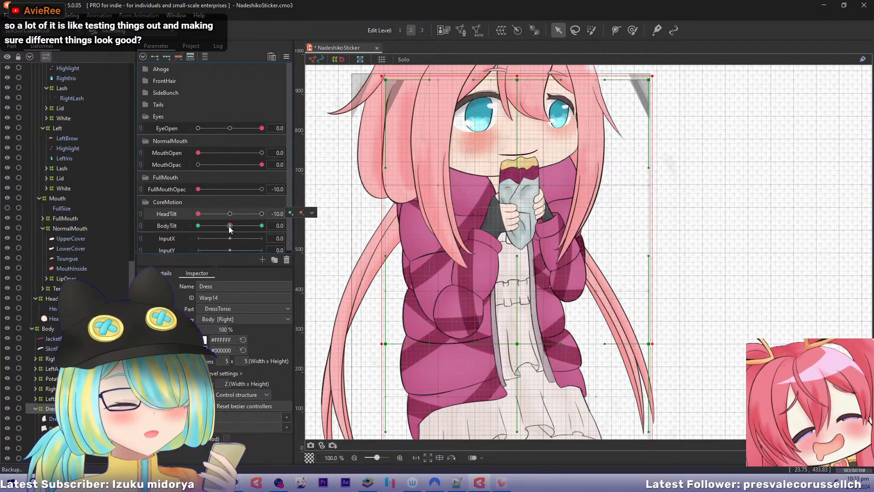
pyautogui.moveTo(230, 226); pyautogui.dragTo(198, 225)
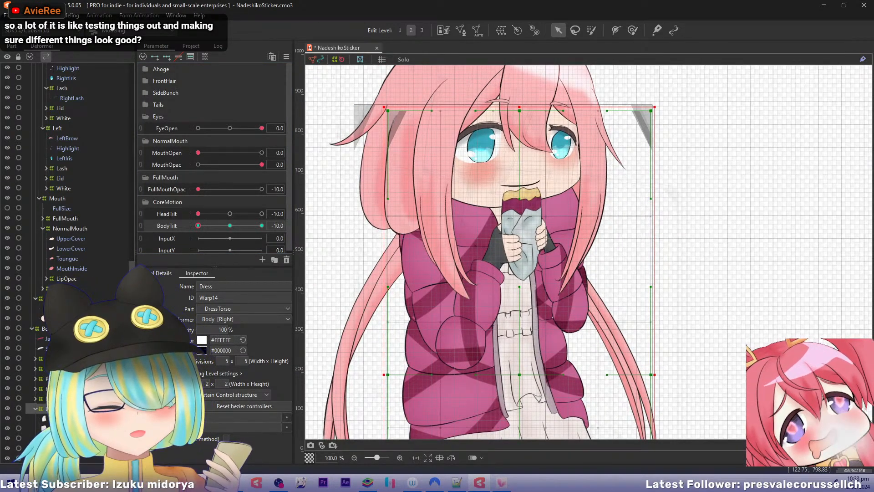
pyautogui.doubleClick(54, 408)
pyautogui.click(403, 60)
pyautogui.click(54, 409)
pyautogui.moveTo(331, 246); pyautogui.dragTo(329, 258)
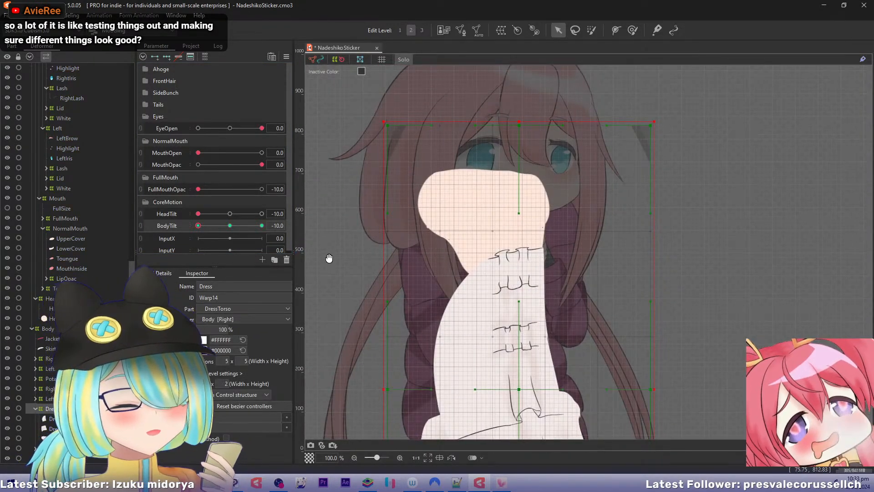
pyautogui.click(330, 260)
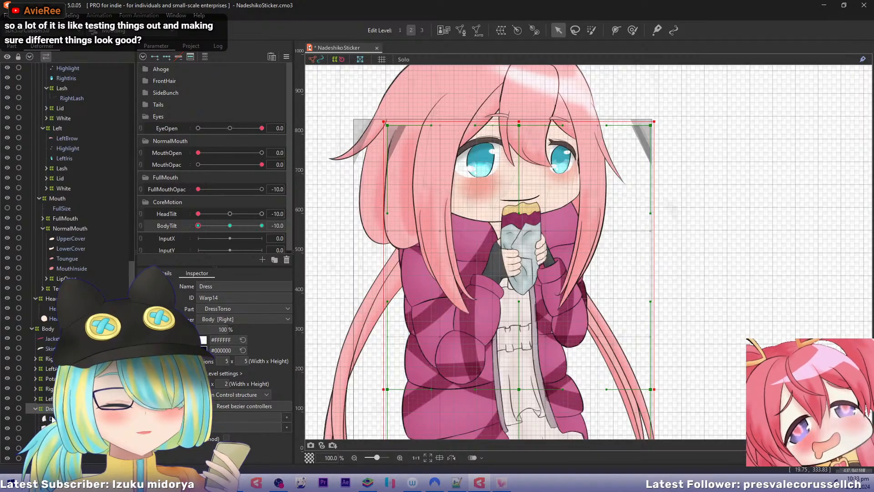
pyautogui.doubleClick(54, 408)
pyautogui.click(53, 408)
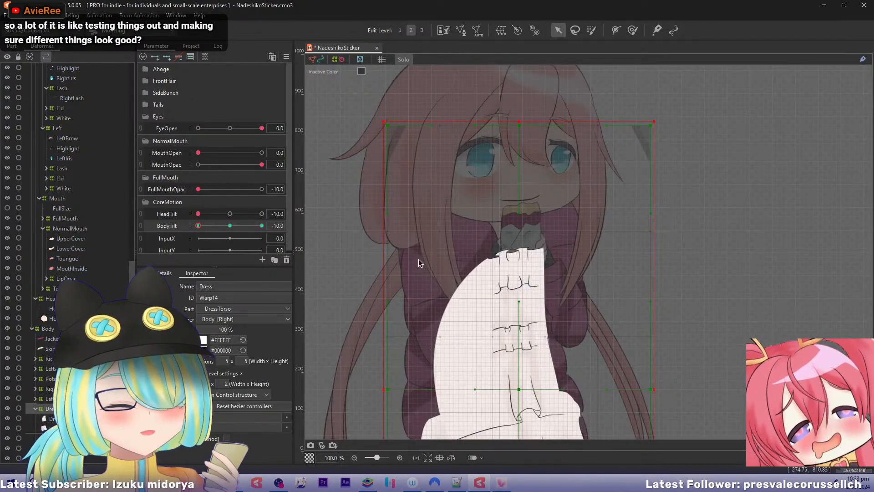
# Shift the upper edge of the Dress warp deformer slightly down and to the right for BodyTilt -10, moving its middle and both corner points.
pyautogui.moveTo(422, 249); pyautogui.dragTo(391, 254)
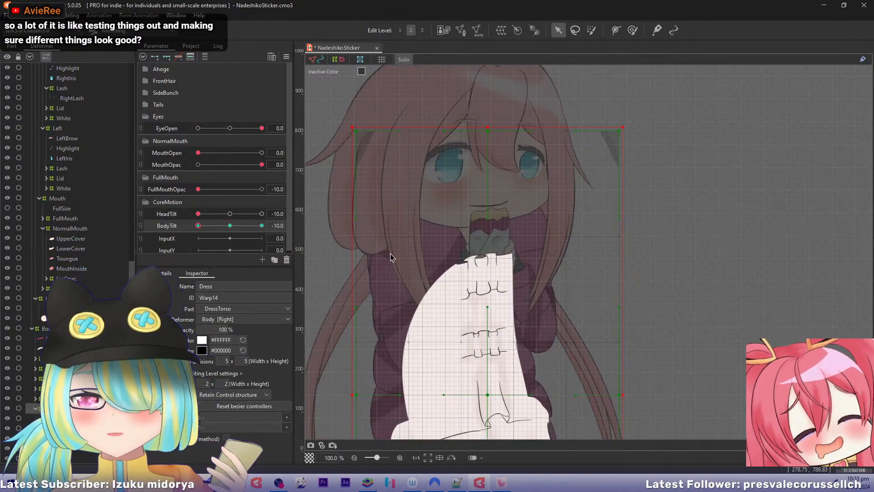
pyautogui.moveTo(488, 132); pyautogui.dragTo(506, 150)
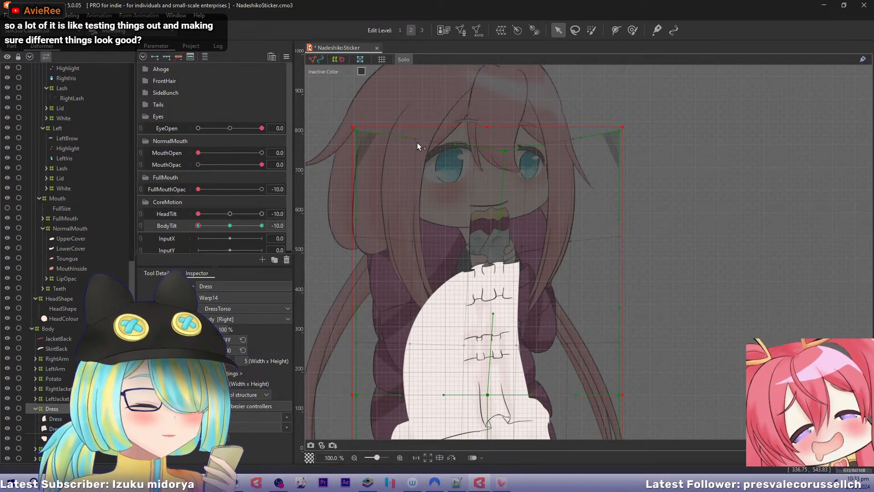
pyautogui.hotkey('ctrl', 'z')
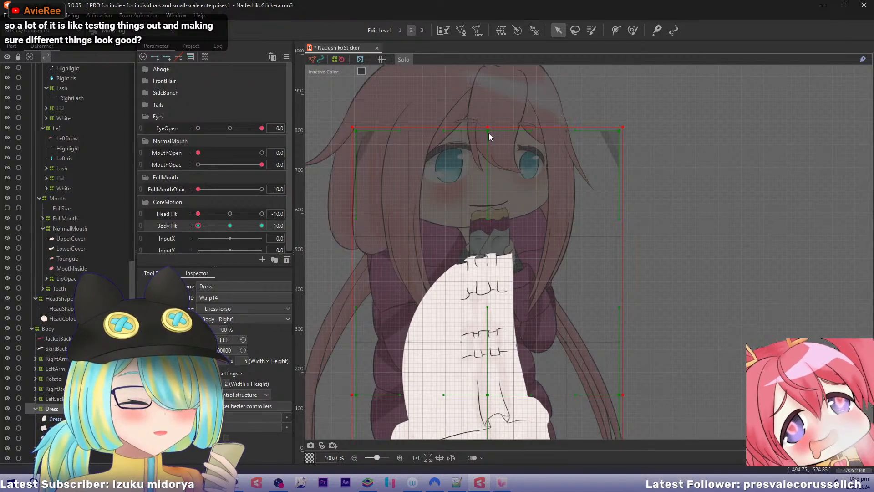
pyautogui.moveTo(488, 131); pyautogui.dragTo(498, 144)
pyautogui.hotkey('ctrl', 'z')
pyautogui.moveTo(357, 131); pyautogui.dragTo(364, 140)
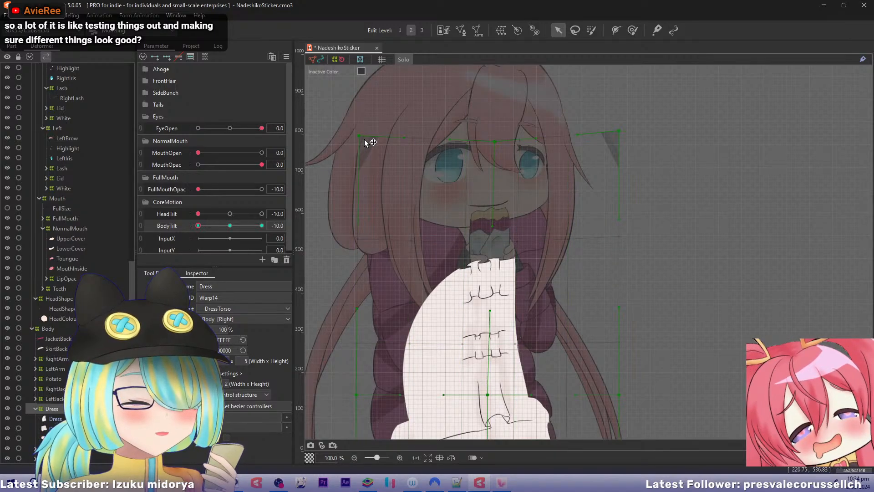
pyautogui.moveTo(618, 132); pyautogui.dragTo(625, 144)
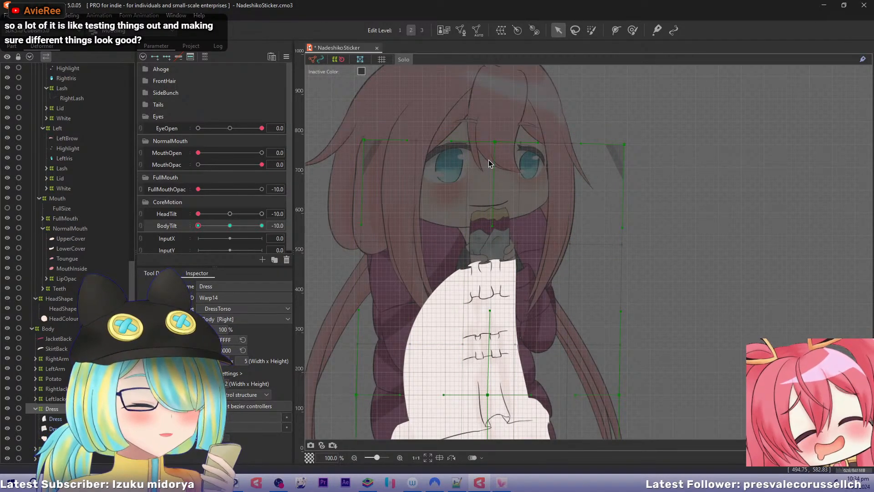
# Nudge the Dress warp's upper middle point further down and right for BodyTilt -10, checking the motion by sweeping BodyTilt.
pyautogui.click(198, 225)
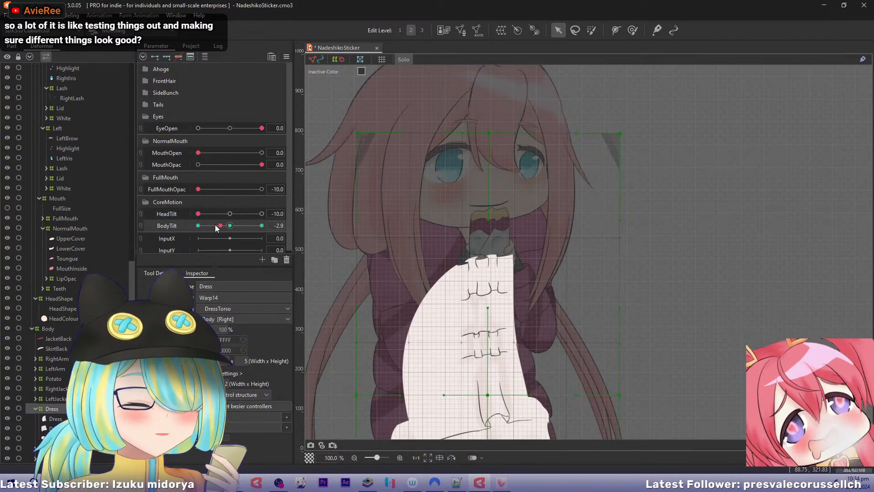
pyautogui.moveTo(494, 142); pyautogui.dragTo(499, 150)
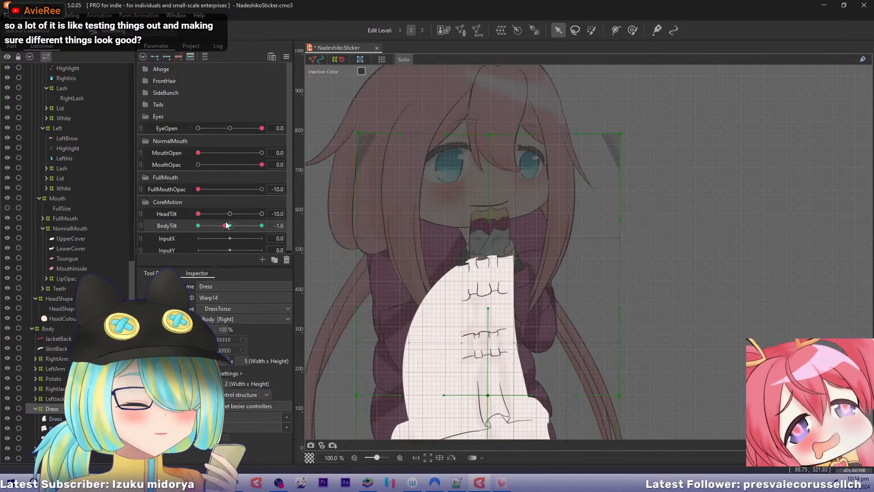
pyautogui.moveTo(195, 228)
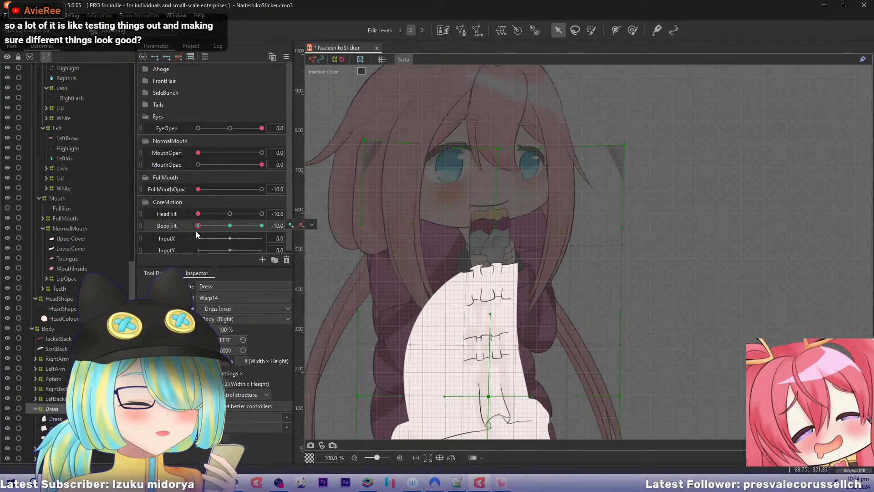
pyautogui.moveTo(198, 225); pyautogui.dragTo(139, 234)
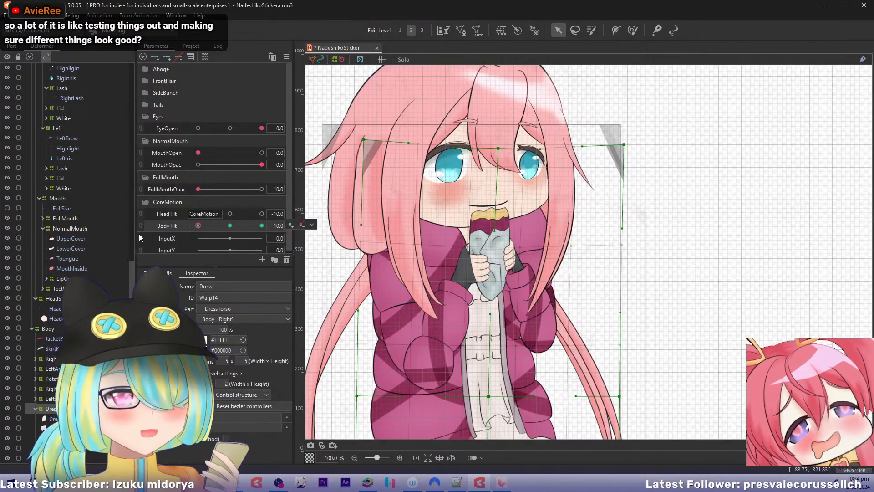
# Key the RightJacket deformer at three points on BodyTilt and isolate it in solo view at BodyTilt -10.
pyautogui.click(35, 388)
pyautogui.click(42, 400)
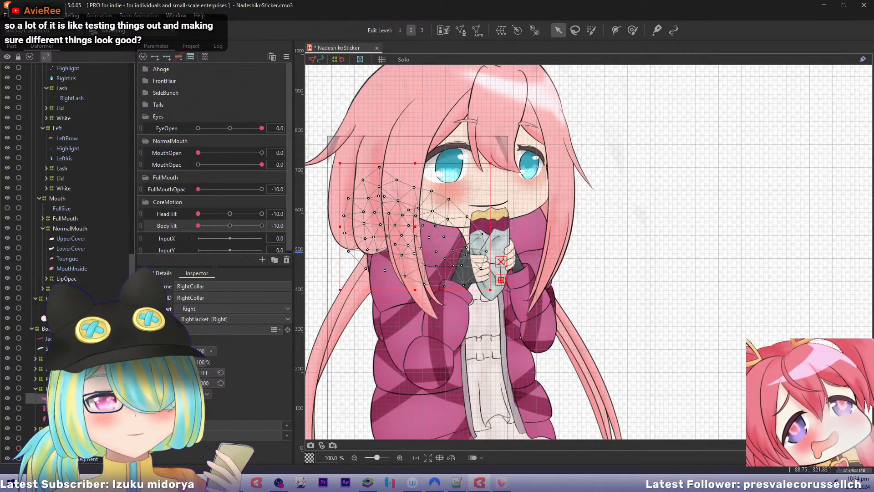
pyautogui.click(63, 390)
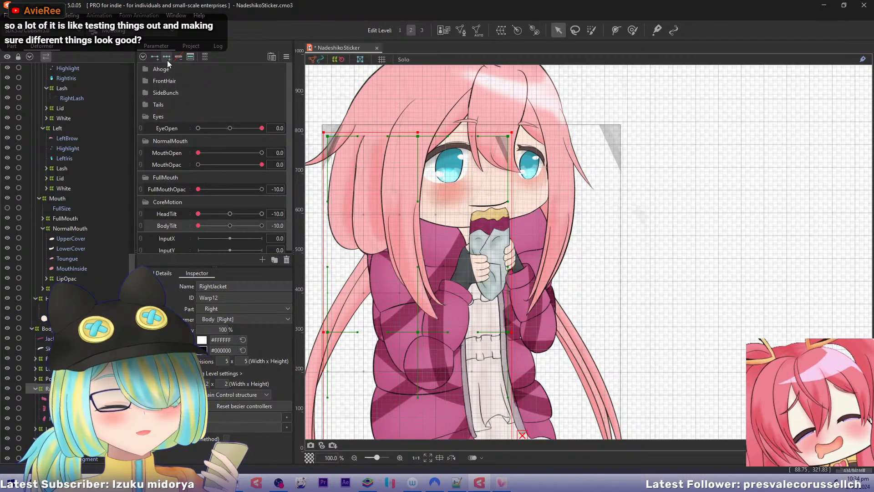
pyautogui.click(198, 225)
pyautogui.doubleClick(343, 200)
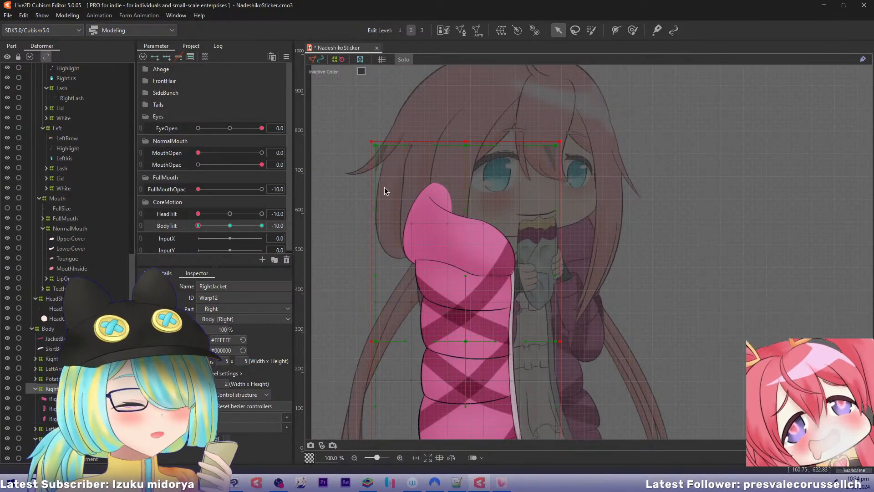
# Lower the RightJacket warp's inner upper corner for BodyTilt -10 and set its Bezier division height to 3.
pyautogui.click(199, 226)
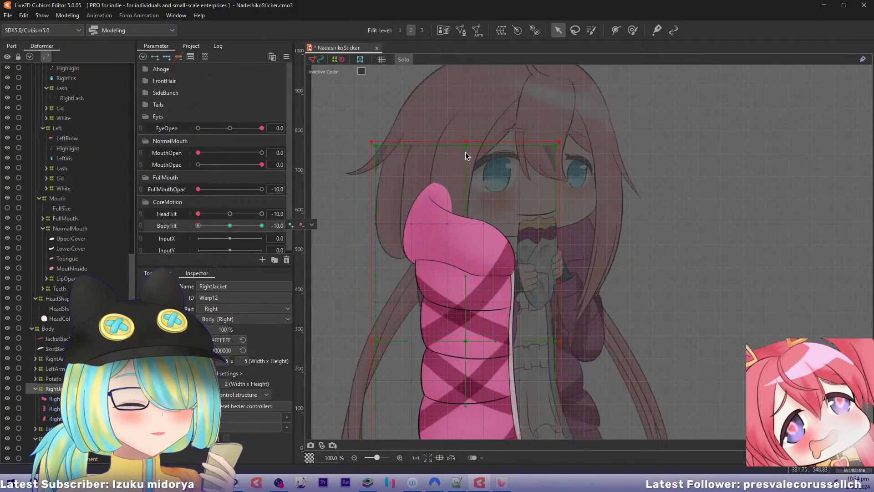
pyautogui.moveTo(560, 151); pyautogui.dragTo(469, 151)
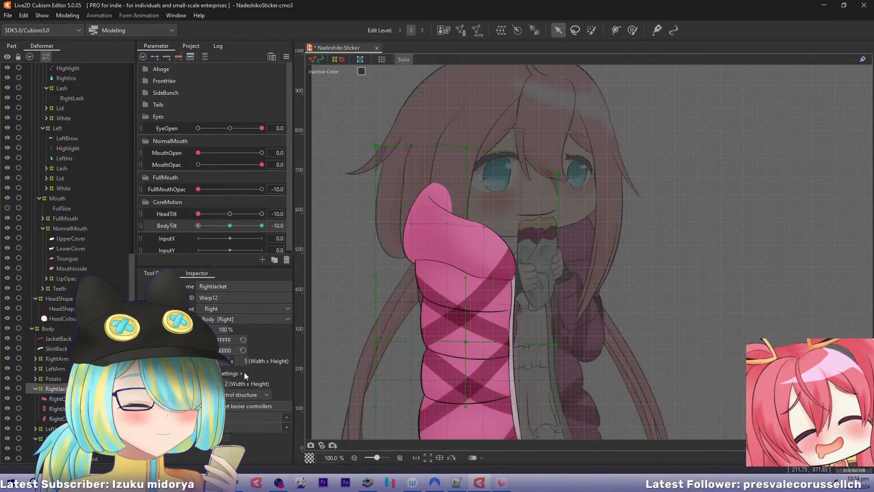
pyautogui.doubleClick(226, 384)
pyautogui.write('1')
pyautogui.press('Return')
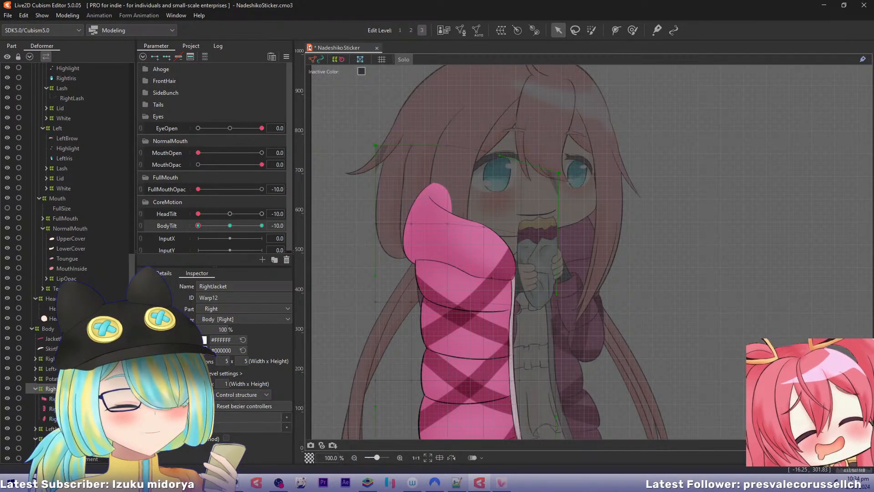
pyautogui.press('2')
pyautogui.moveTo(227, 384); pyautogui.dragTo(235, 383)
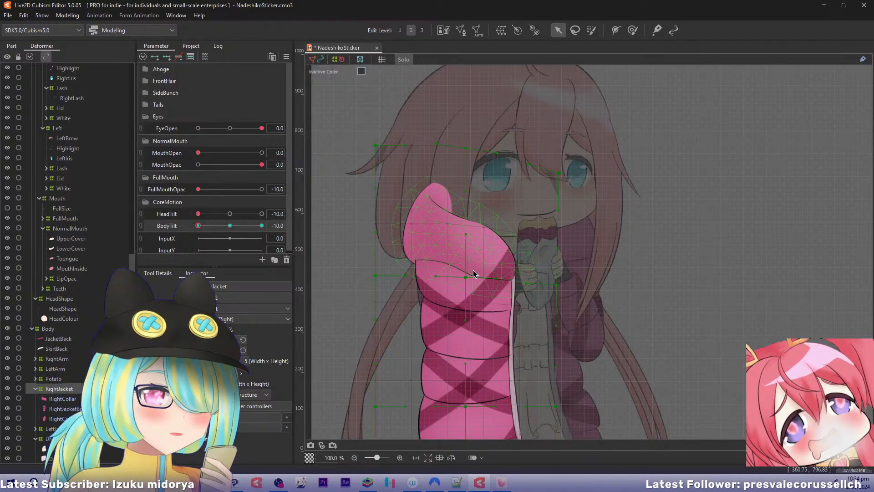
# Shift the RightJacket warp's upper middle, chest-level middle and inner edge points down for BodyTilt -10, then check the tilt on the full model.
pyautogui.moveTo(467, 278); pyautogui.dragTo(476, 289)
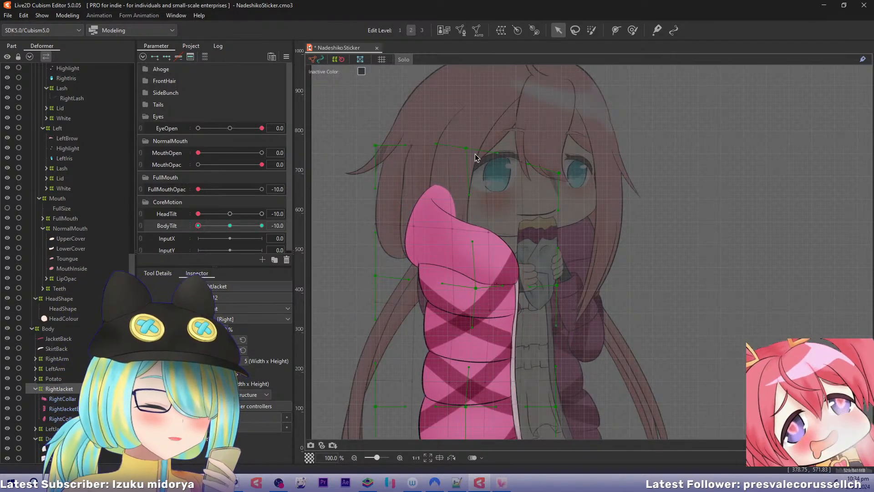
pyautogui.moveTo(474, 150); pyautogui.dragTo(476, 160)
pyautogui.moveTo(555, 284); pyautogui.dragTo(517, 244)
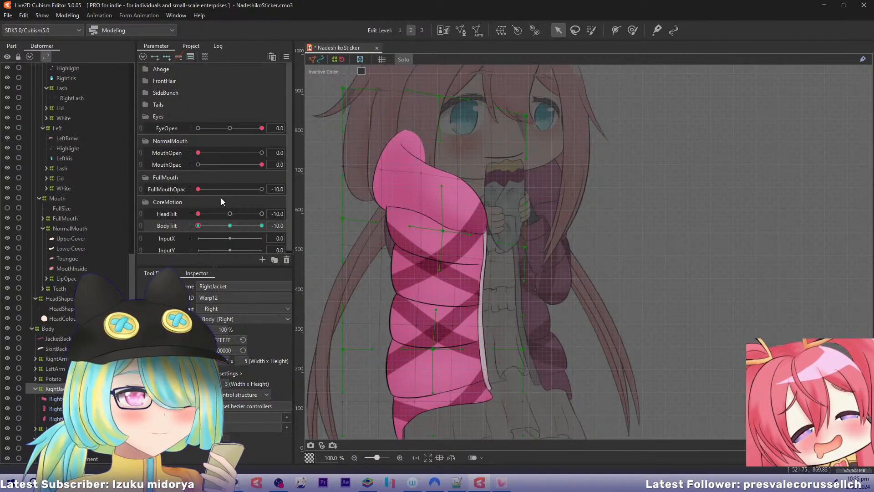
pyautogui.moveTo(198, 226)
pyautogui.mouseDown()
pyautogui.moveTo(211, 227)
pyautogui.moveTo(198, 226)
pyautogui.mouseUp()
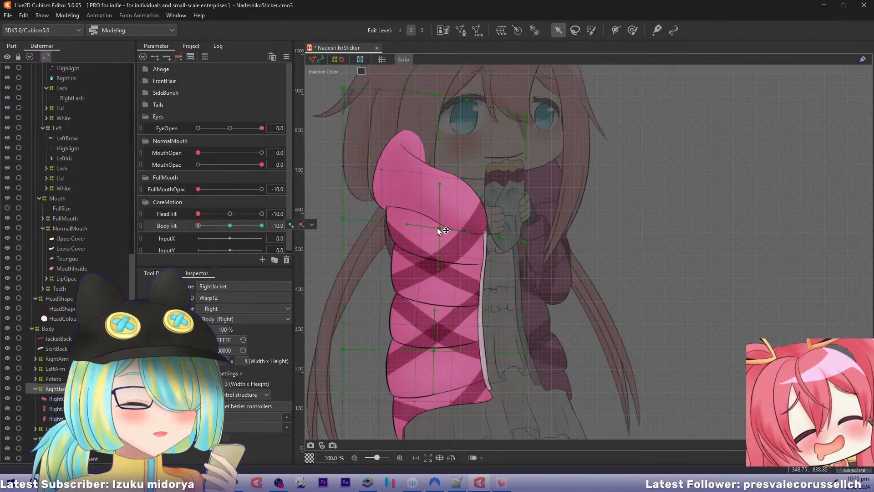
pyautogui.moveTo(438, 231); pyautogui.dragTo(436, 241)
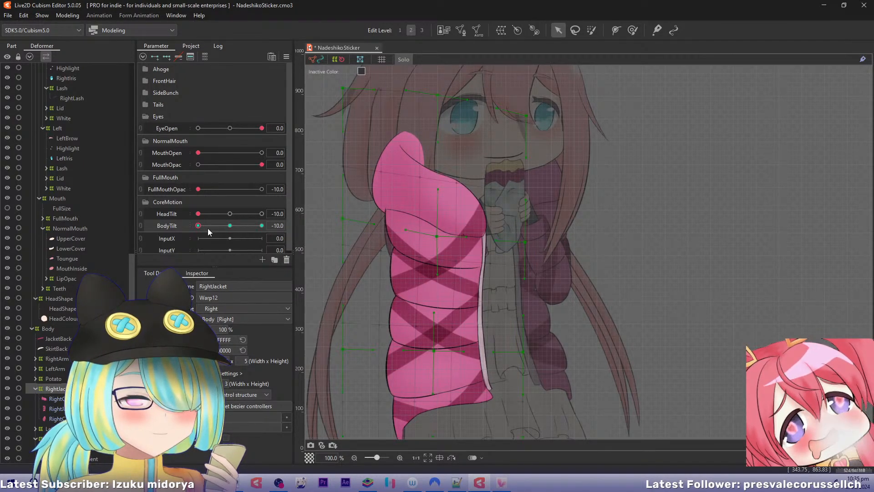
pyautogui.moveTo(208, 228); pyautogui.dragTo(178, 247)
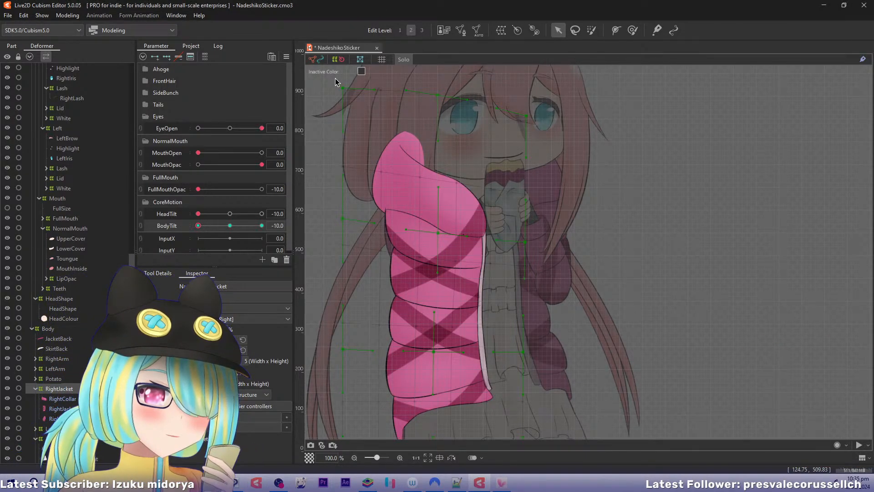
pyautogui.moveTo(198, 226)
pyautogui.mouseDown()
pyautogui.moveTo(215, 226)
pyautogui.moveTo(187, 226)
pyautogui.mouseUp()
pyautogui.click(312, 224)
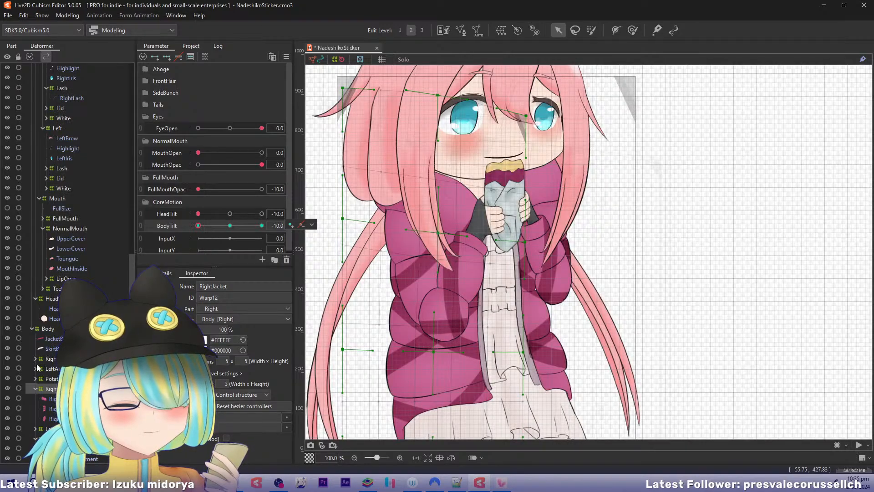
# Key the LeftJacket deformer at three points on BodyTilt, isolate it in solo view and set its Bezier division height to 3.
pyautogui.click(48, 428)
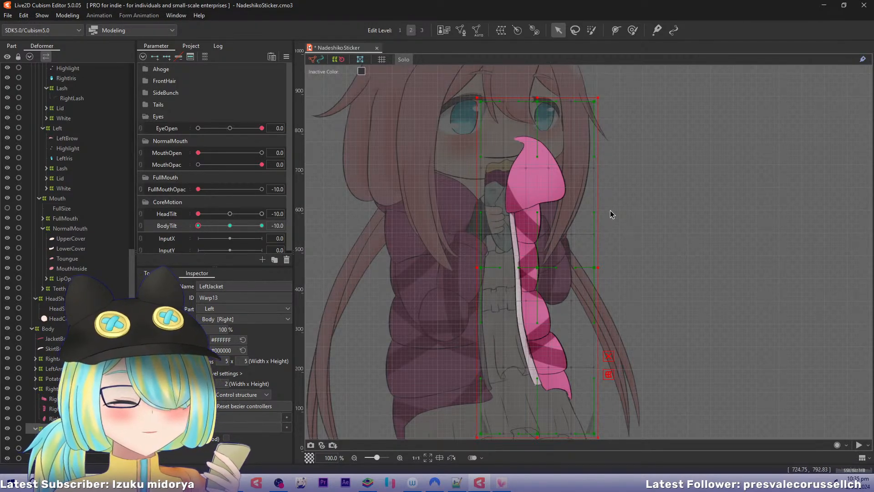
pyautogui.doubleClick(226, 383)
pyautogui.write('3')
pyautogui.press('Return')
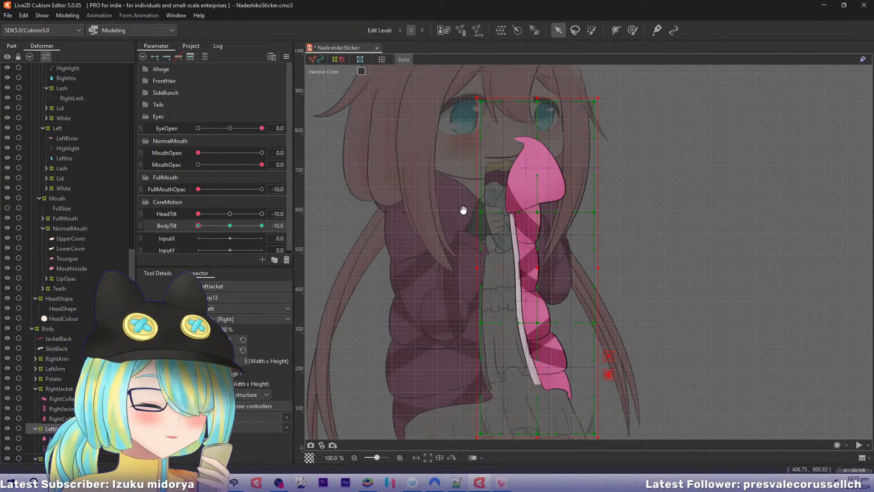
pyautogui.moveTo(463, 209); pyautogui.dragTo(448, 187)
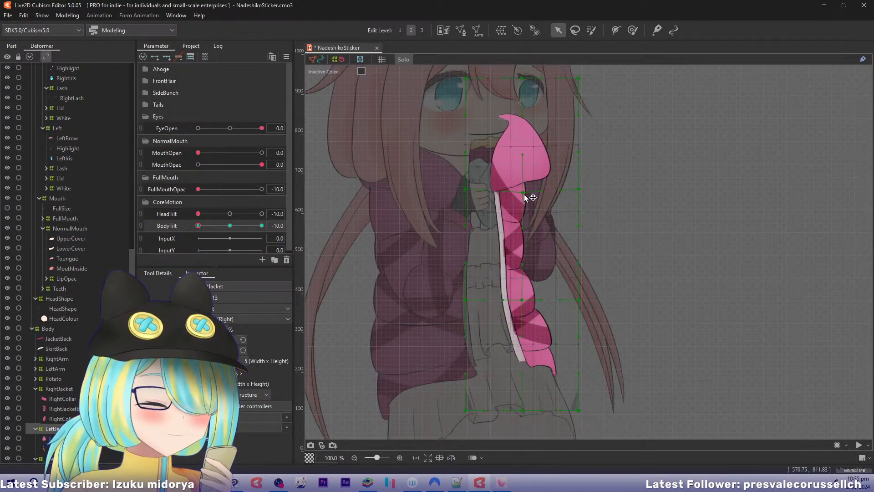
# Pull the LeftJacket warp's collar-level row of control points down for BodyTilt -10, adjusting the middle and both edges.
pyautogui.moveTo(529, 197); pyautogui.dragTo(528, 206)
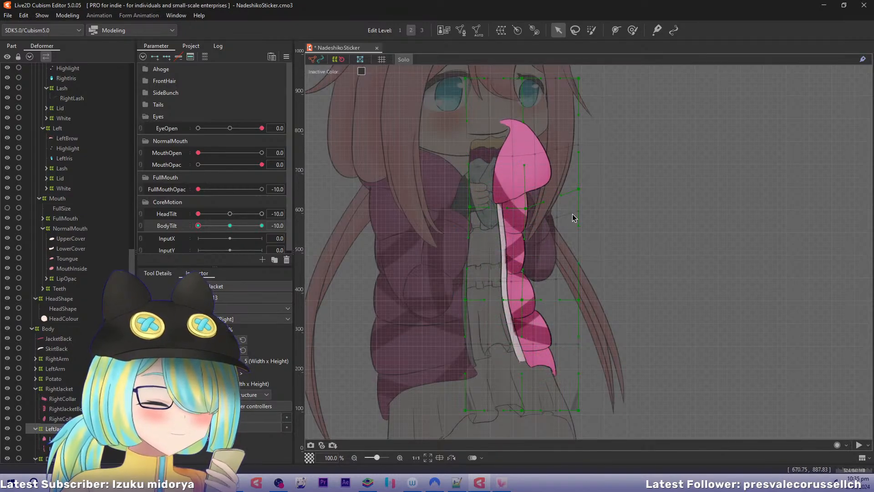
pyautogui.moveTo(579, 189); pyautogui.dragTo(578, 201)
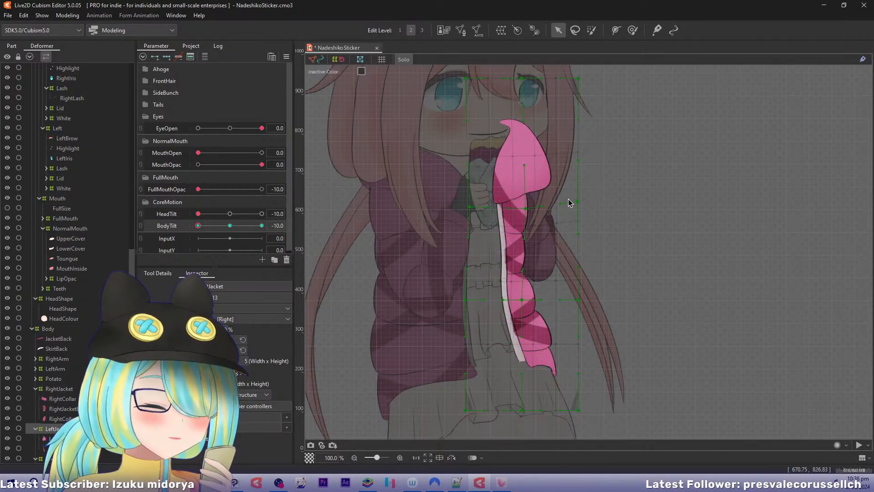
pyautogui.hotkey('ctrl', 'z')
pyautogui.hotkey('ctrl', 'z')
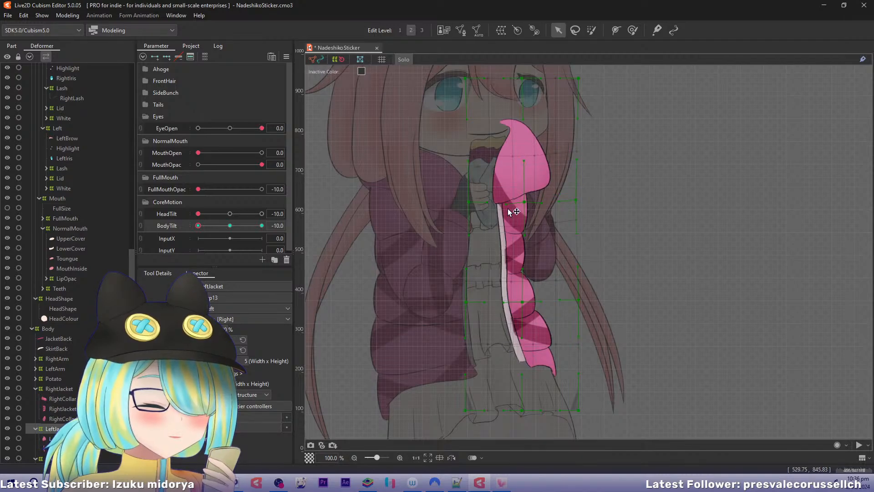
pyautogui.click(528, 173)
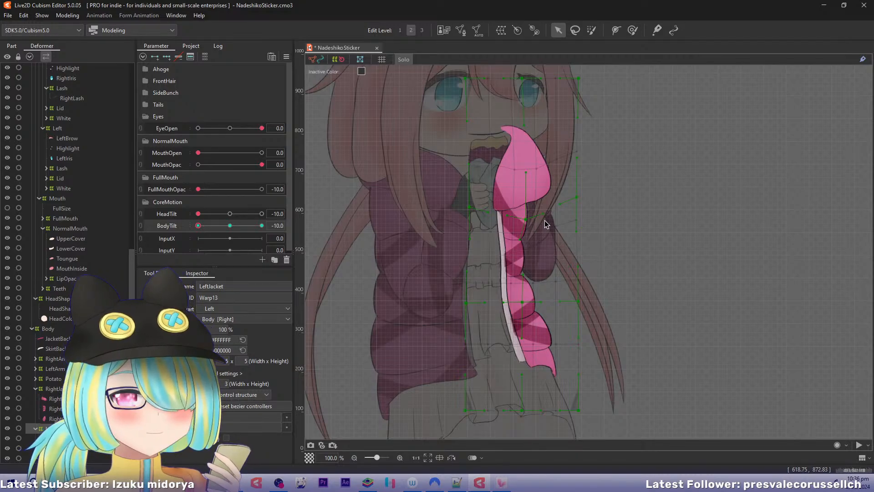
# Reset the parameters to their defaults and refine the LeftCollar mesh with closer-spaced points along the collar's lower edge.
pyautogui.hotkey('ctrl', 'shift', 'r')
pyautogui.click(50, 438)
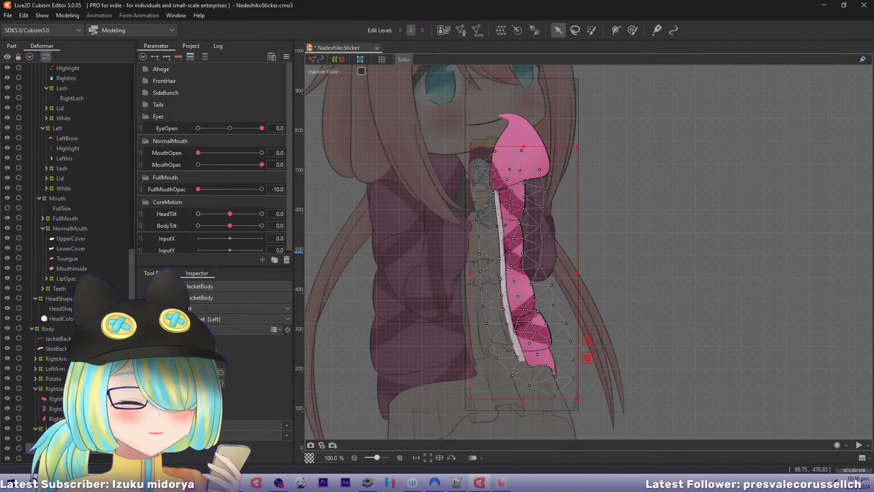
pyautogui.moveTo(560, 202); pyautogui.dragTo(560, 246)
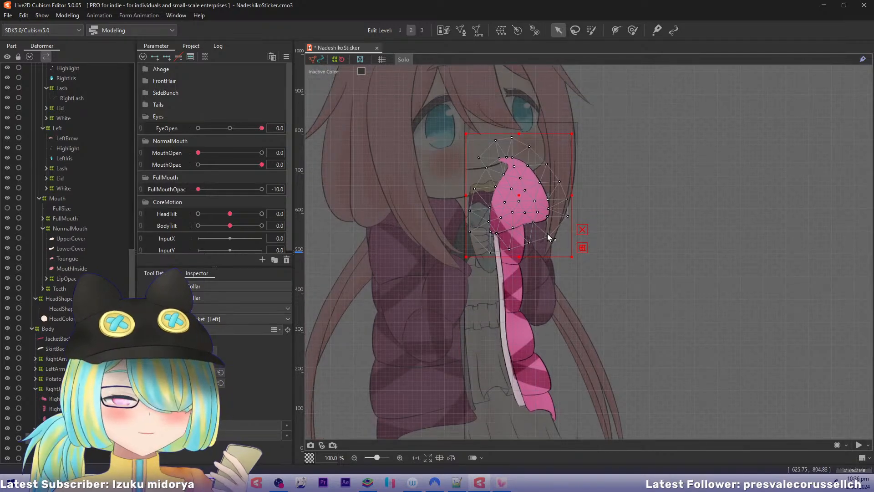
pyautogui.doubleClick(511, 245)
pyautogui.scroll(3, 511, 248)
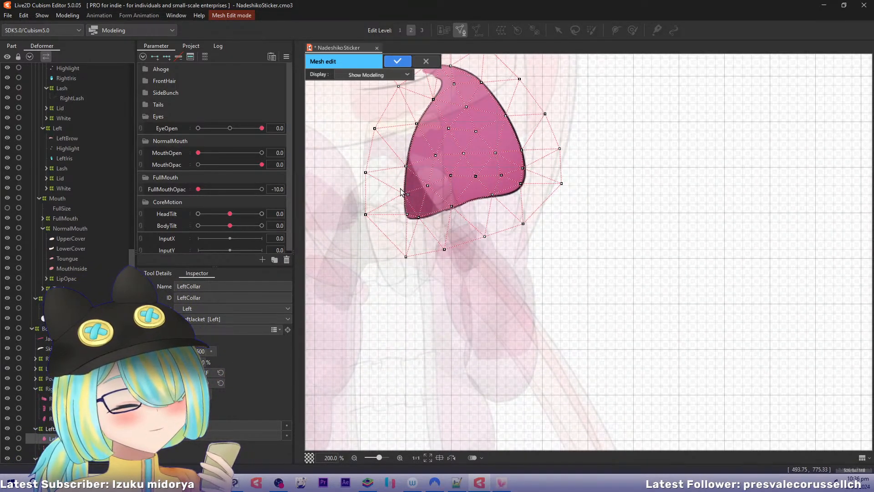
pyautogui.click(166, 274)
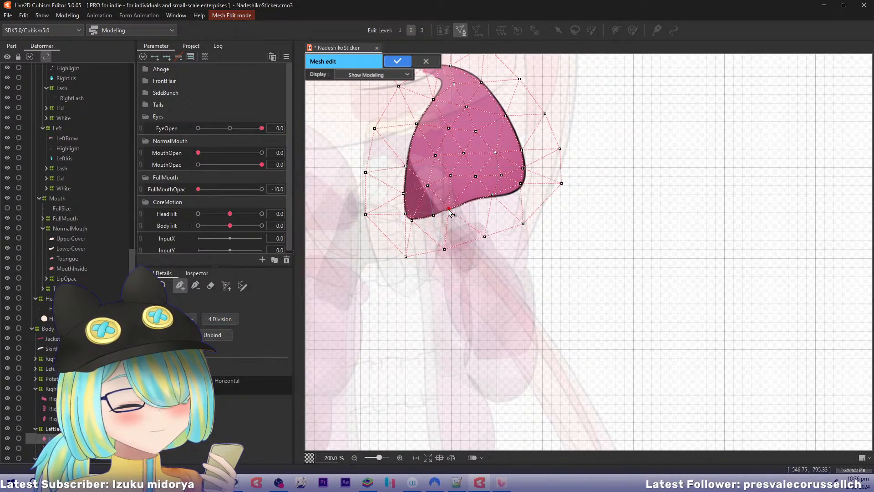
pyautogui.moveTo(450, 207); pyautogui.dragTo(444, 211)
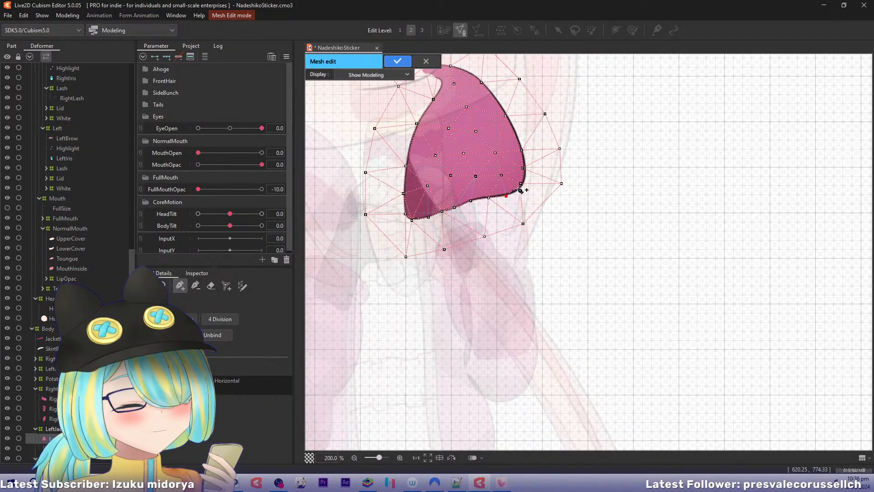
pyautogui.press('Return')
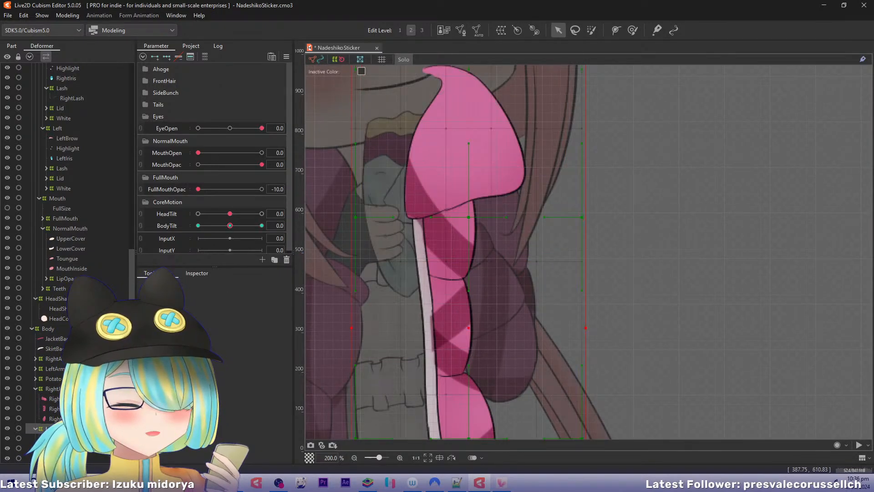
# Set the LeftJacket warp's divisions to 5 x 9 at BodyTilt 0, comparing the collar's deformation toward BodyTilt -10.
pyautogui.moveTo(229, 226); pyautogui.dragTo(198, 226)
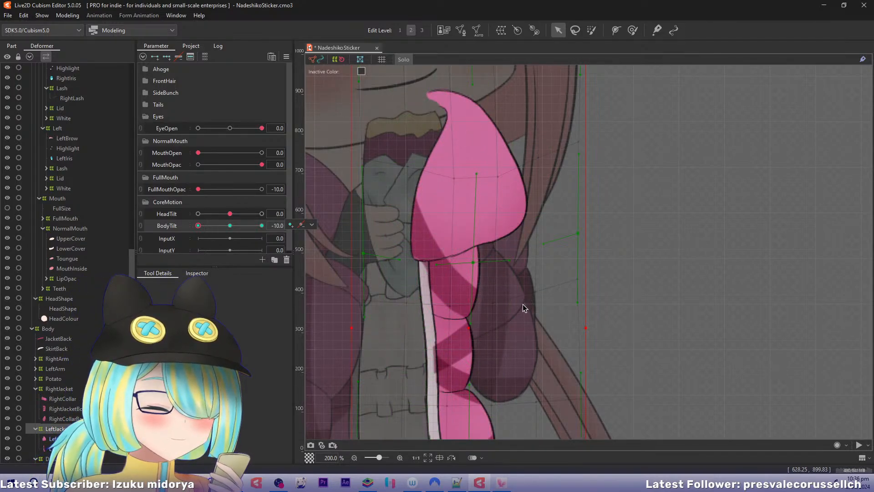
pyautogui.press('1')
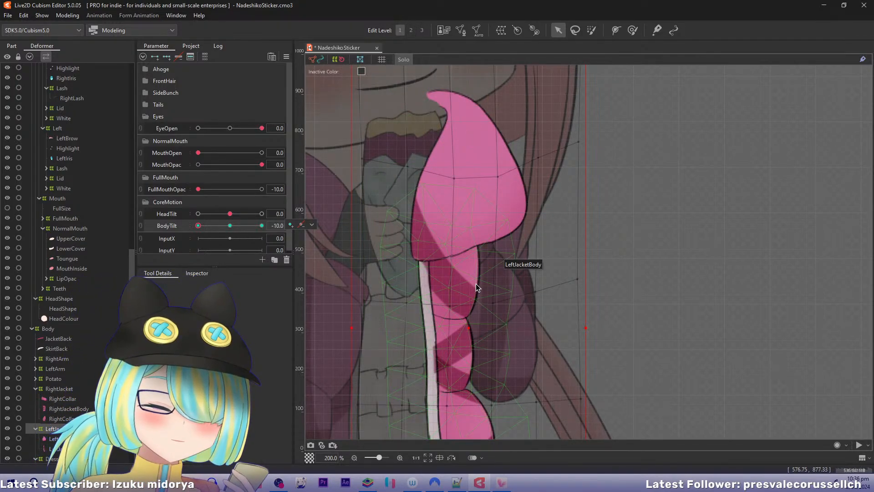
pyautogui.click(230, 226)
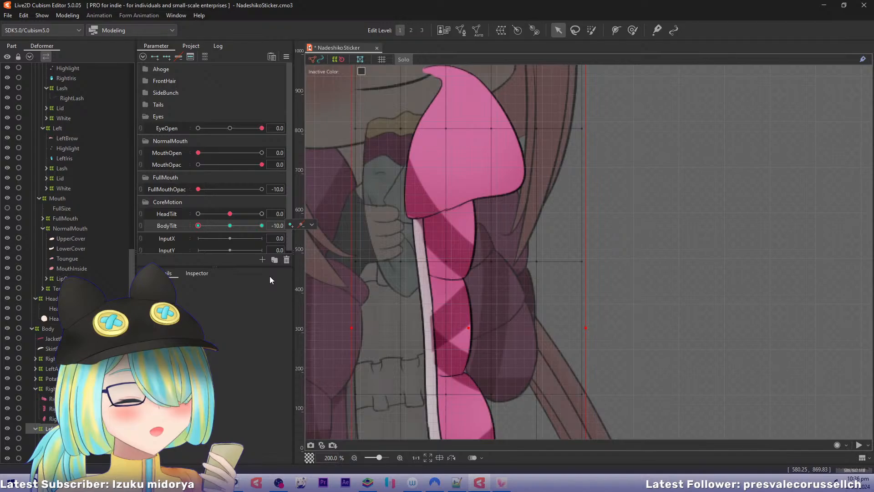
pyautogui.click(190, 272)
pyautogui.write('9')
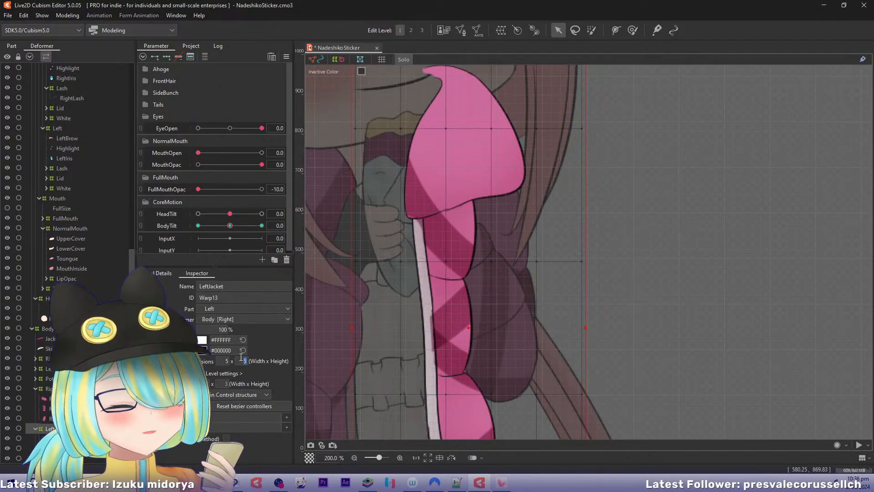
pyautogui.press('Return')
pyautogui.moveTo(230, 226); pyautogui.dragTo(198, 226)
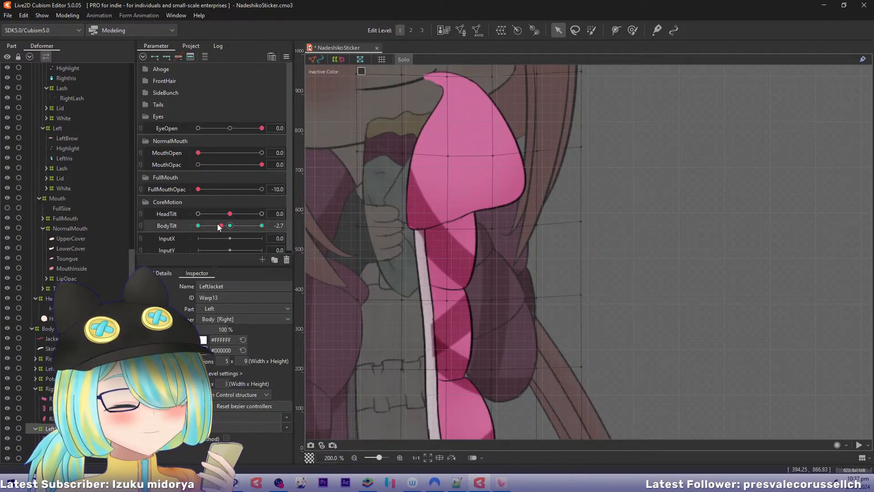
# Adjust the LeftJacket warp's middle control point below the collar for BodyTilt -10, and leave solo view to check it with HeadTilt -10.
pyautogui.moveTo(449, 261); pyautogui.dragTo(451, 260)
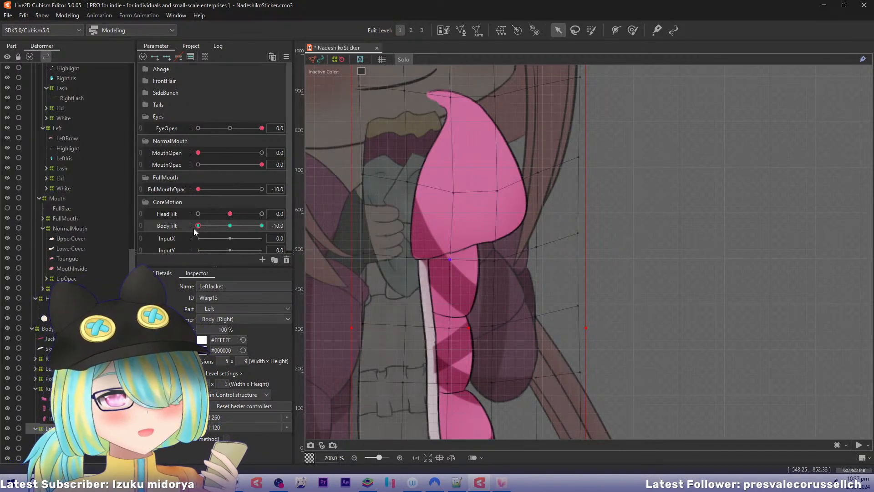
pyautogui.moveTo(194, 229)
pyautogui.mouseDown()
pyautogui.moveTo(217, 226)
pyautogui.moveTo(190, 231)
pyautogui.mouseUp()
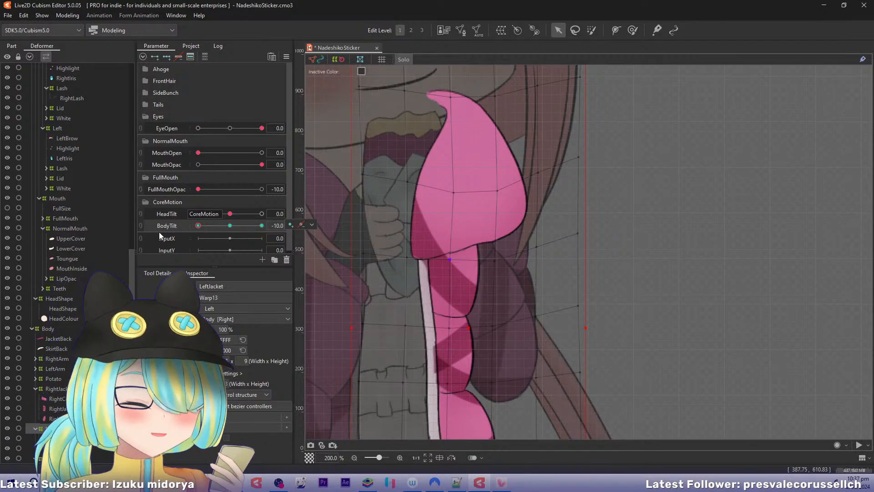
pyautogui.press('s')
pyautogui.moveTo(410, 147); pyautogui.dragTo(488, 186)
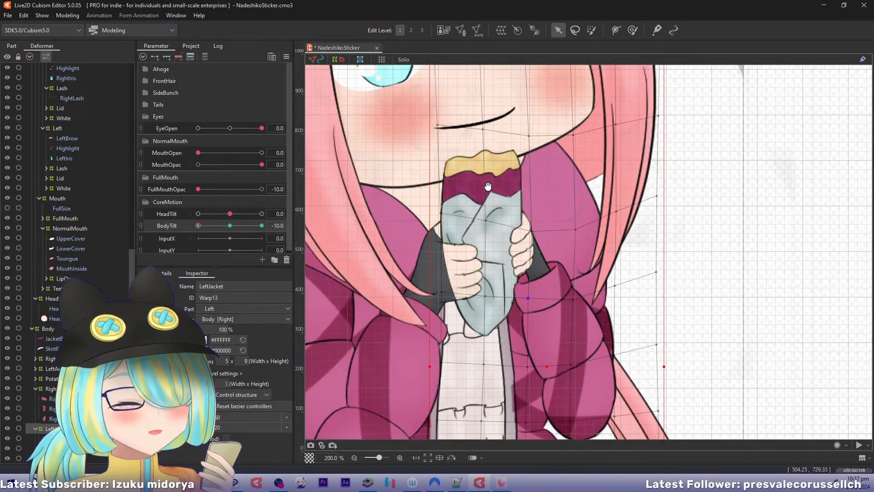
pyautogui.moveTo(200, 224); pyautogui.dragTo(179, 220)
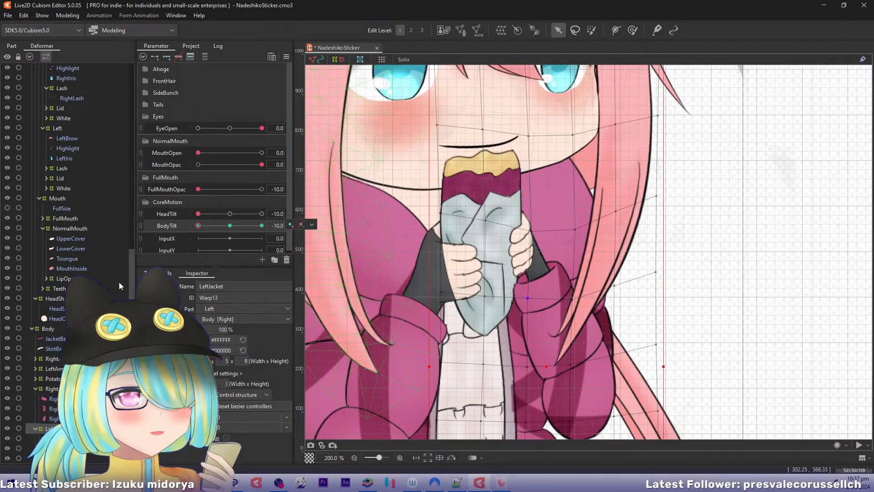
# Select the Head deformer, collapse its hierarchy and key it at three points on BodyTilt.
pyautogui.moveTo(131, 264); pyautogui.dragTo(130, 126)
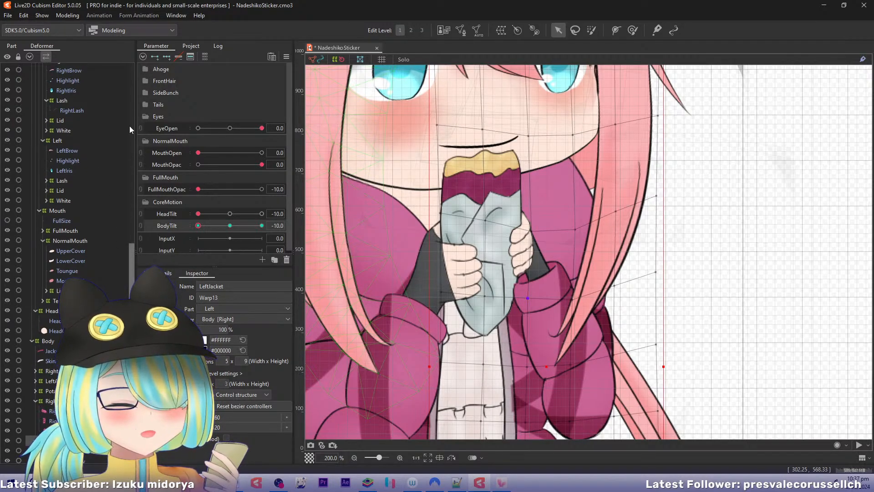
pyautogui.click(48, 78)
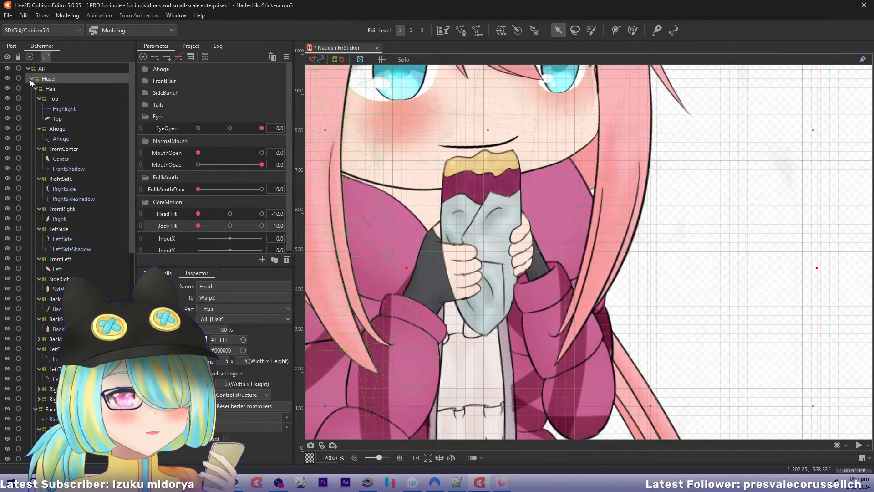
pyautogui.click(32, 78)
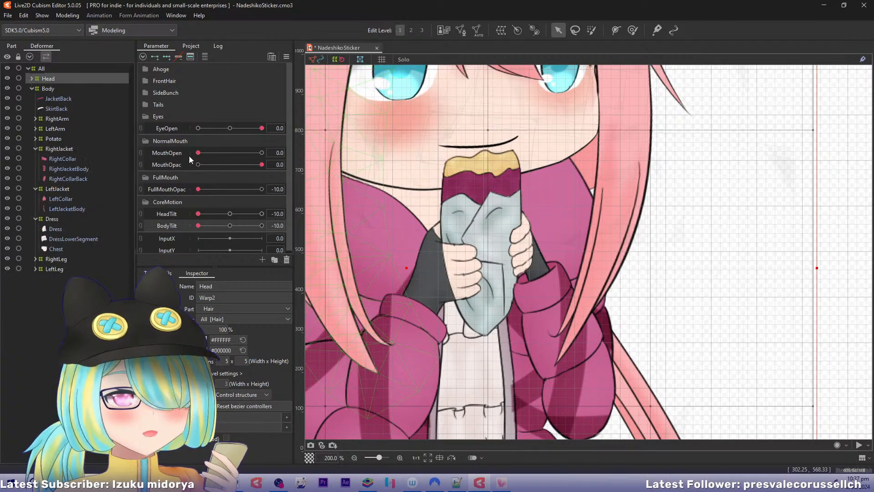
pyautogui.click(167, 59)
# Move the whole Head warp slightly down and toward the character's left for BodyTilt -10, checking it against the body.
pyautogui.scroll(-2, 447, 175)
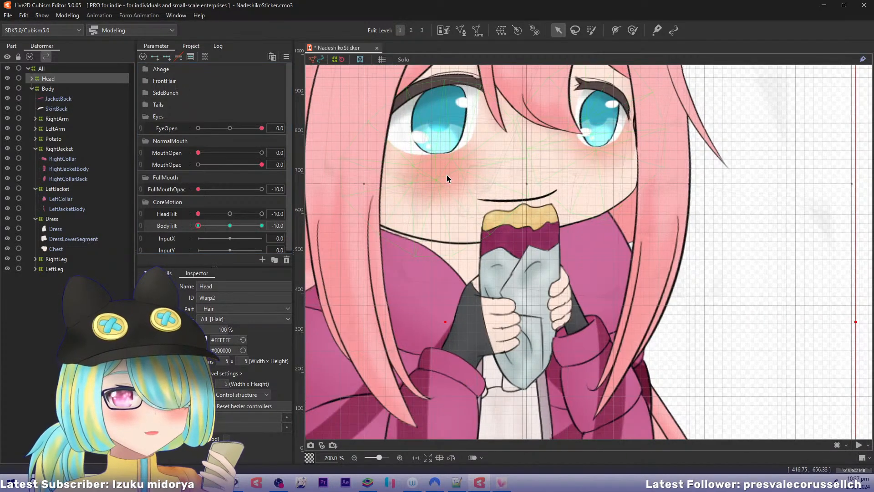
pyautogui.scroll(-2, 442, 176)
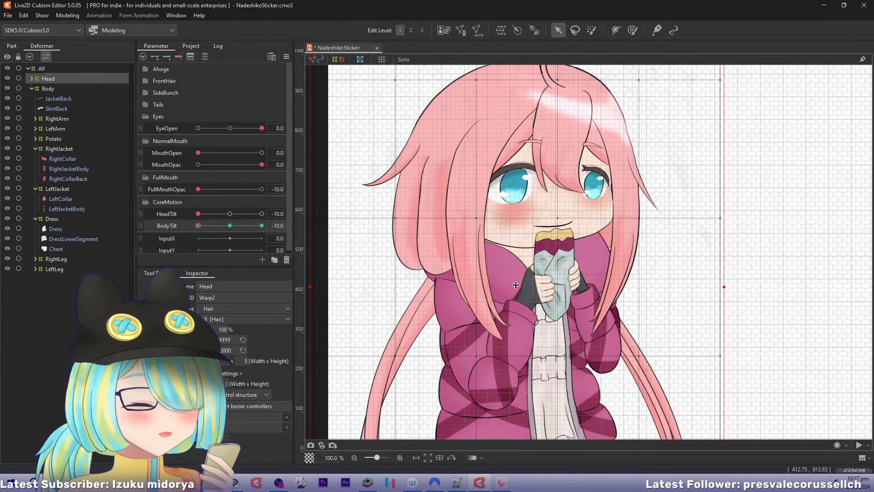
pyautogui.moveTo(516, 286); pyautogui.dragTo(516, 292)
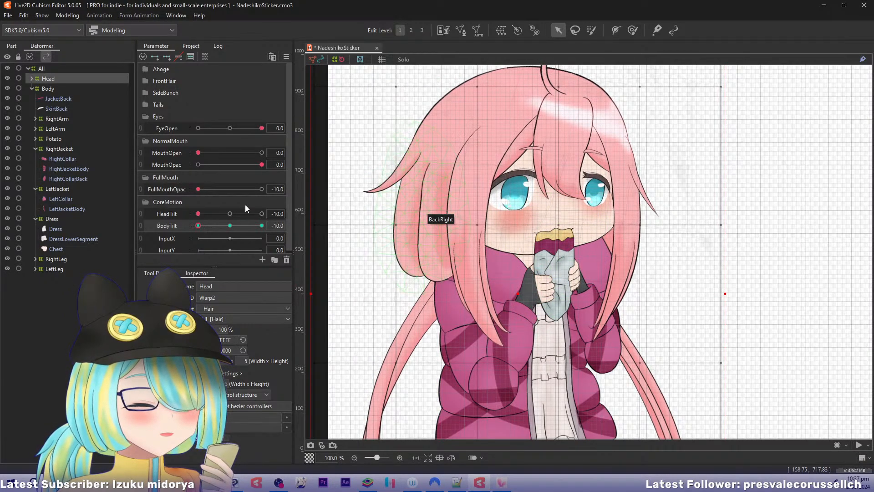
pyautogui.moveTo(196, 225)
pyautogui.mouseDown()
pyautogui.moveTo(219, 228)
pyautogui.moveTo(189, 228)
pyautogui.moveTo(211, 226)
pyautogui.moveTo(198, 225)
pyautogui.mouseUp()
pyautogui.click(312, 224)
pyautogui.click(516, 293)
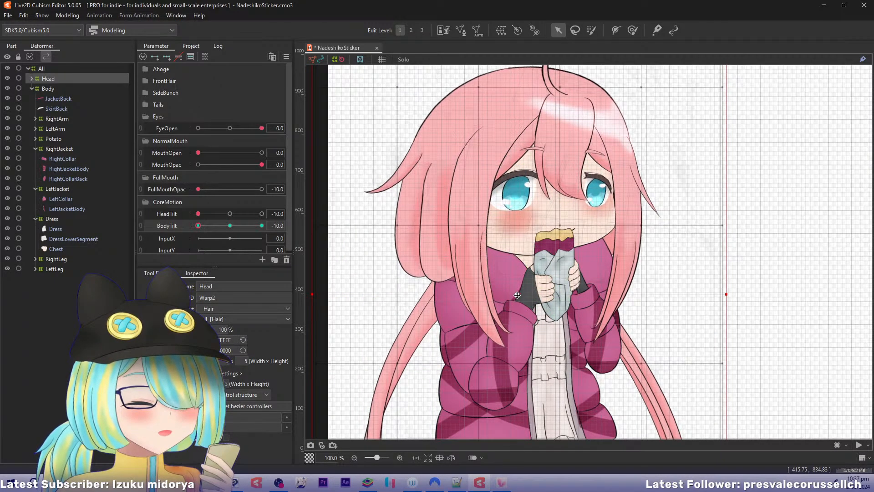
pyautogui.moveTo(515, 294); pyautogui.dragTo(519, 302)
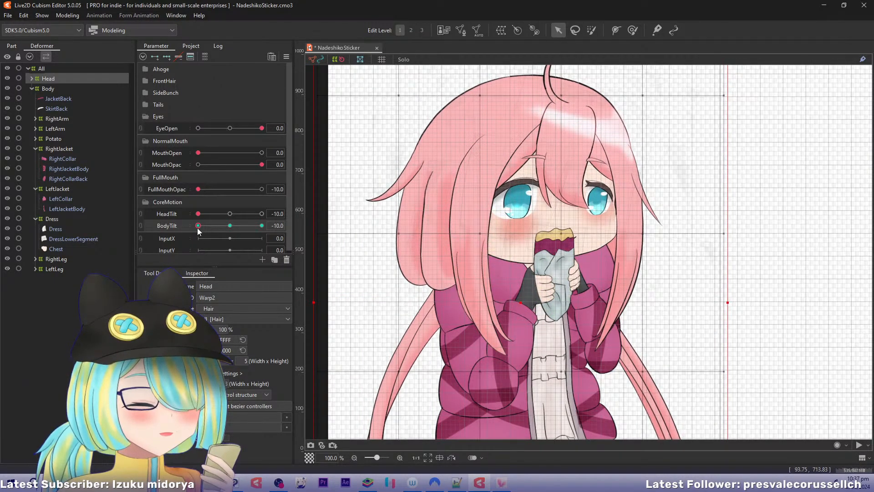
pyautogui.moveTo(198, 225)
pyautogui.mouseDown()
pyautogui.moveTo(237, 228)
pyautogui.moveTo(191, 227)
pyautogui.moveTo(221, 231)
pyautogui.moveTo(213, 225)
pyautogui.mouseUp()
# Switch the Head warp to edit level 2, reset the parameters to their defaults and set its Bezier division height to 3.
pyautogui.hotkey('ctrl', '-')
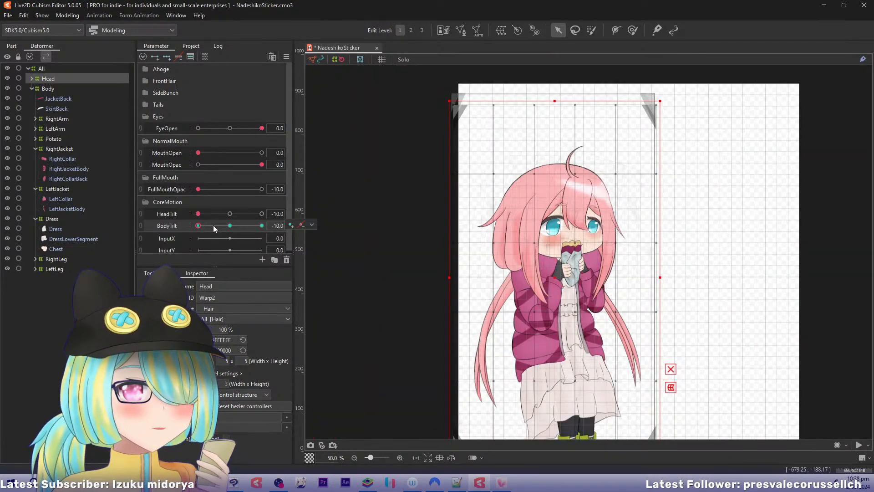
pyautogui.moveTo(409, 211); pyautogui.dragTo(353, 189)
pyautogui.press('2')
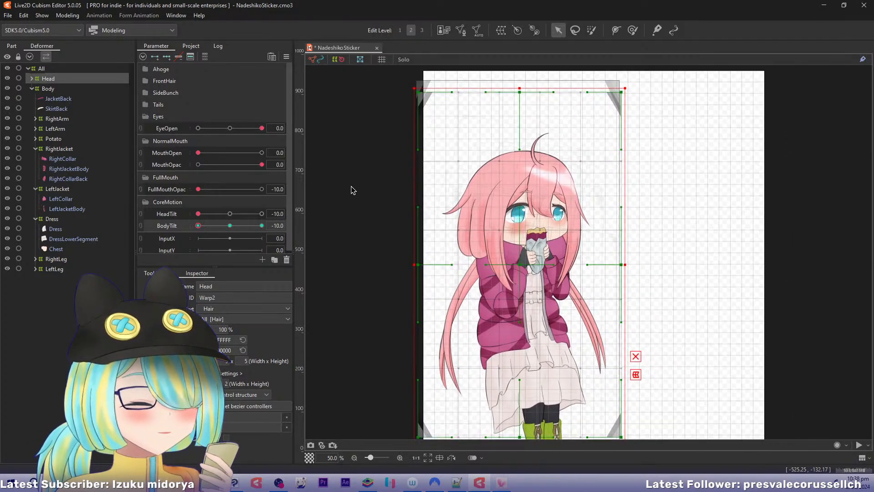
pyautogui.hotkey('ctrl', 'shift', 'r')
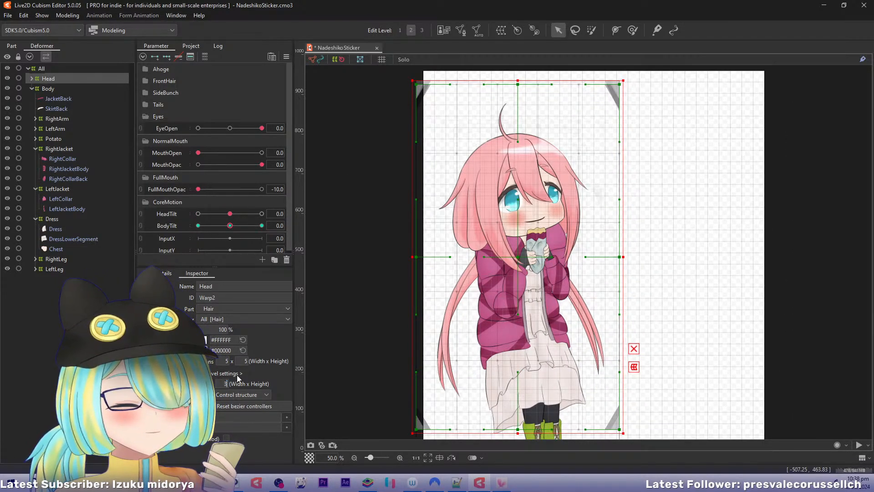
pyautogui.write('3')
pyautogui.press('Return')
# At BodyTilt -10, shift the Head warp's center, upper right-edge, top-right corner and top-middle control points to tilt the head.
pyautogui.moveTo(227, 227); pyautogui.dragTo(82, 230)
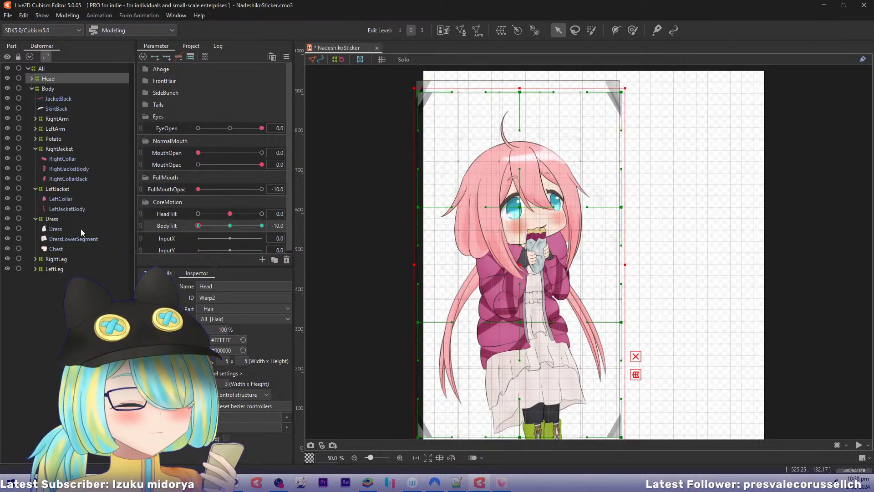
pyautogui.press('F2')
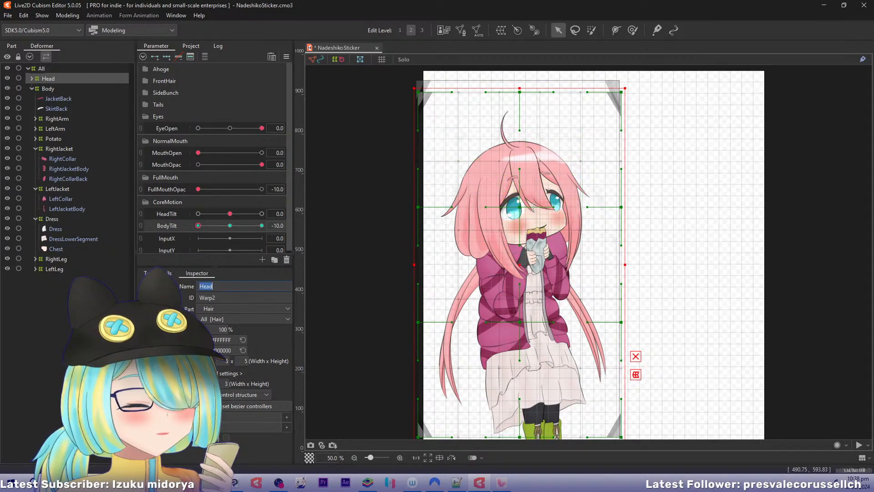
pyautogui.press('Tab')
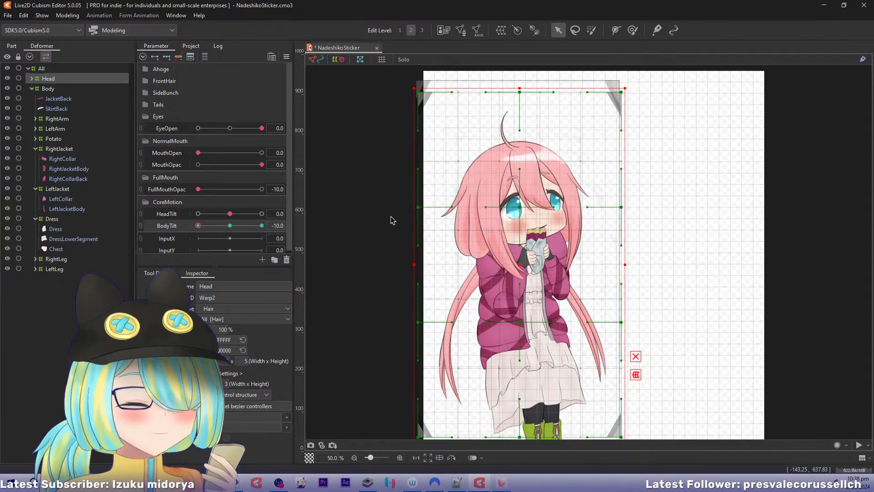
pyautogui.moveTo(520, 207); pyautogui.dragTo(522, 211)
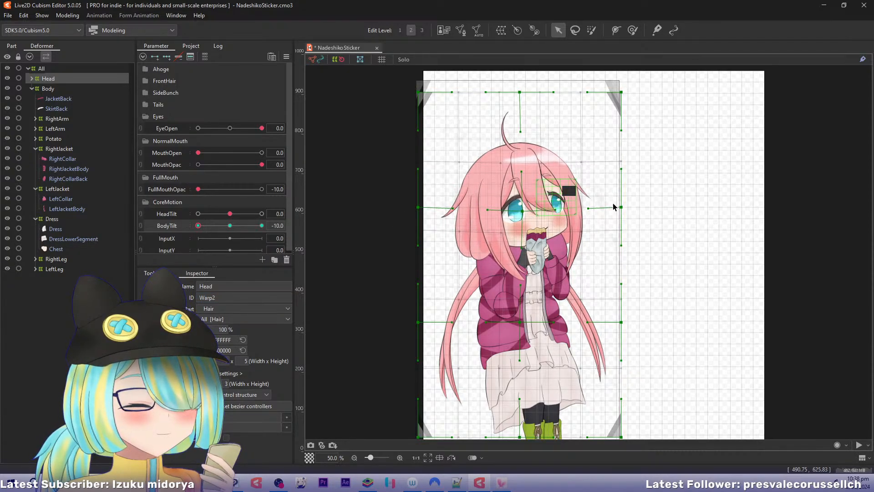
pyautogui.moveTo(623, 210); pyautogui.dragTo(631, 221)
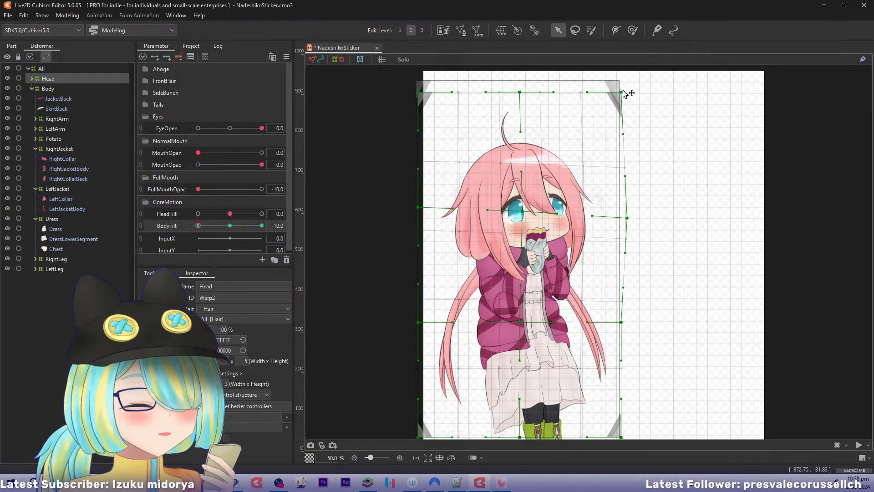
pyautogui.moveTo(623, 92); pyautogui.dragTo(629, 94)
pyautogui.moveTo(523, 96); pyautogui.dragTo(530, 97)
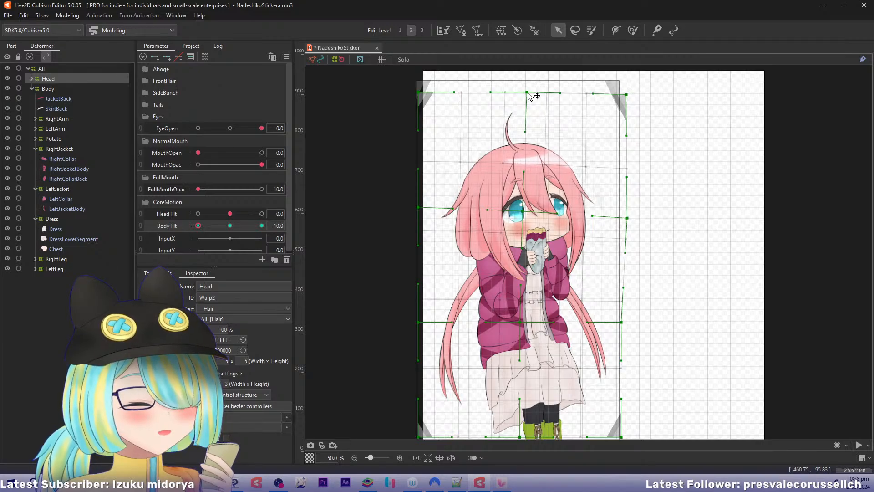
pyautogui.moveTo(522, 208); pyautogui.dragTo(523, 210)
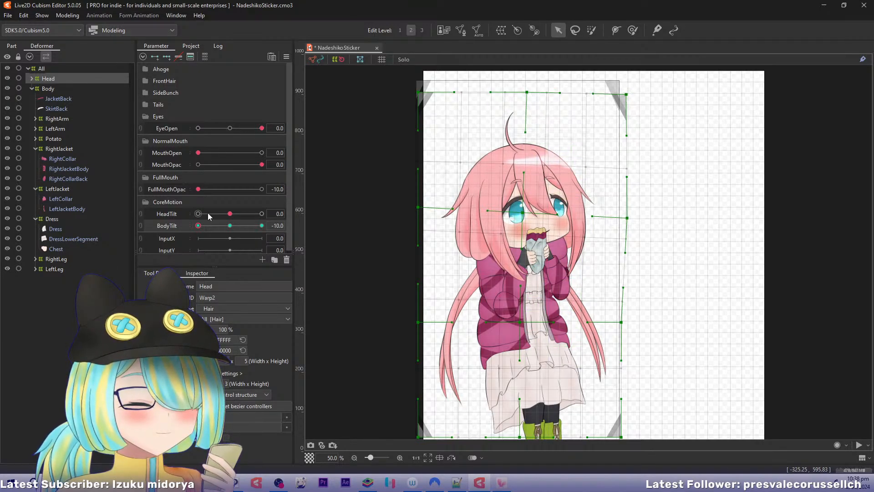
# Lower the Head warp's upper left-edge control point for BodyTilt -10, comparing the head's motion along the parameter.
pyautogui.moveTo(198, 226)
pyautogui.mouseDown()
pyautogui.moveTo(223, 225)
pyautogui.moveTo(195, 227)
pyautogui.mouseUp()
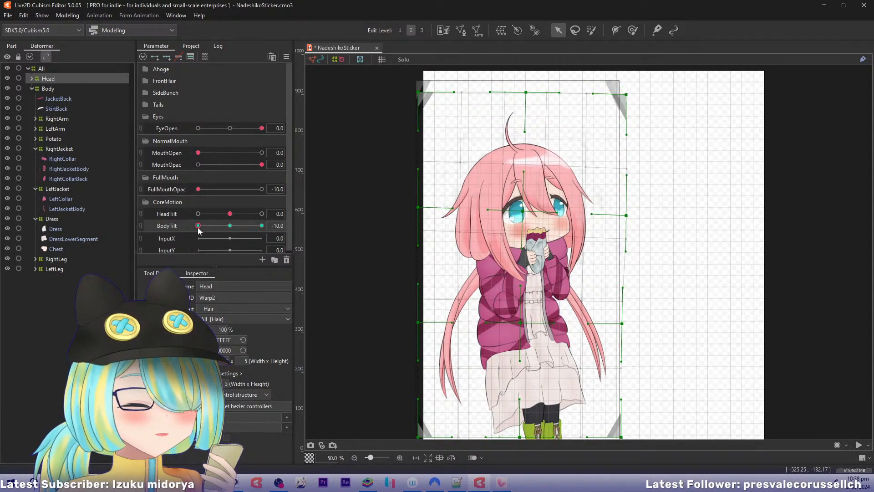
pyautogui.moveTo(417, 210); pyautogui.dragTo(416, 216)
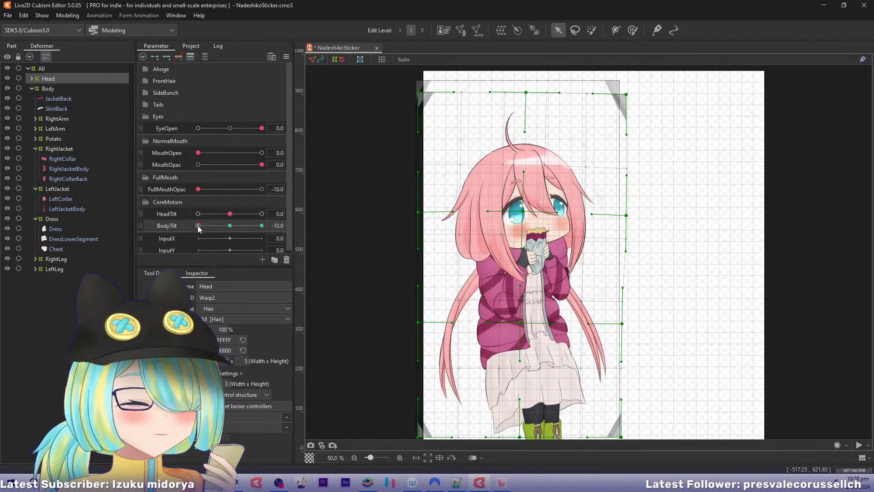
pyautogui.moveTo(198, 226)
pyautogui.mouseDown()
pyautogui.moveTo(216, 226)
pyautogui.moveTo(182, 224)
pyautogui.mouseUp()
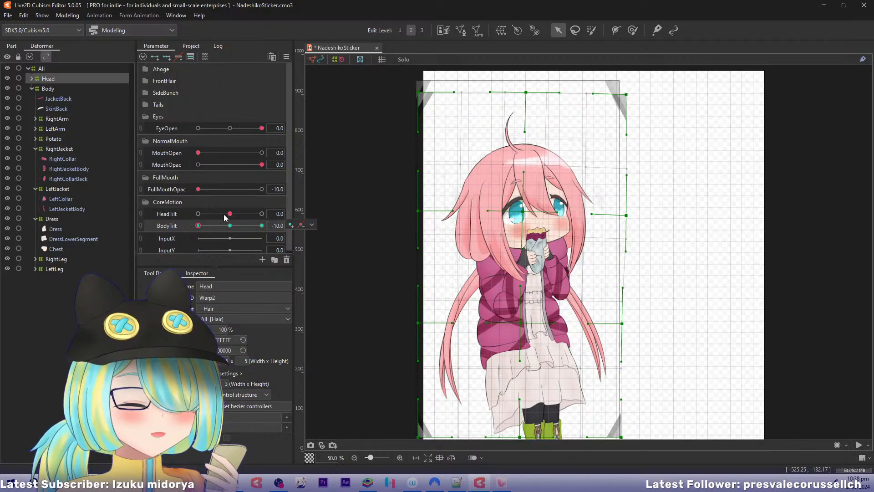
pyautogui.moveTo(198, 226)
pyautogui.mouseDown()
pyautogui.moveTo(205, 228)
pyautogui.moveTo(198, 227)
pyautogui.mouseUp()
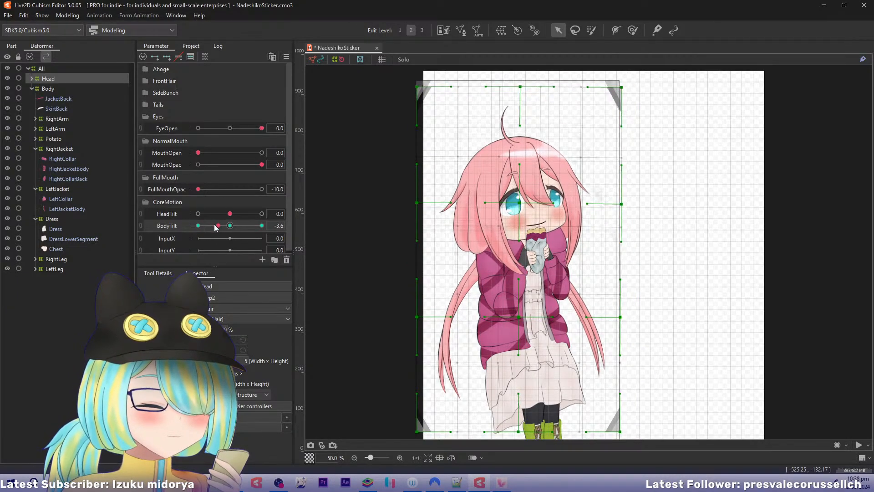
pyautogui.moveTo(198, 226); pyautogui.dragTo(176, 231)
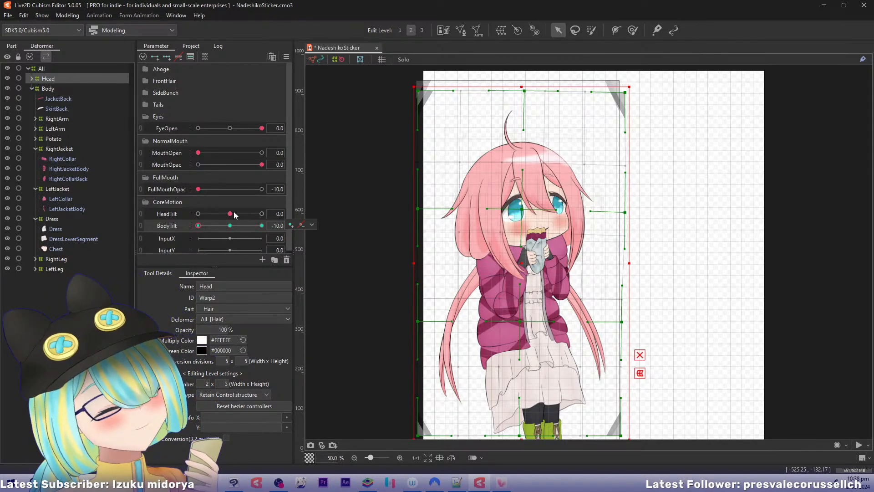
# Preview the pose with HeadTilt and BodyTilt both at -10, and reset the parameters to their defaults.
pyautogui.moveTo(234, 209); pyautogui.dragTo(167, 217)
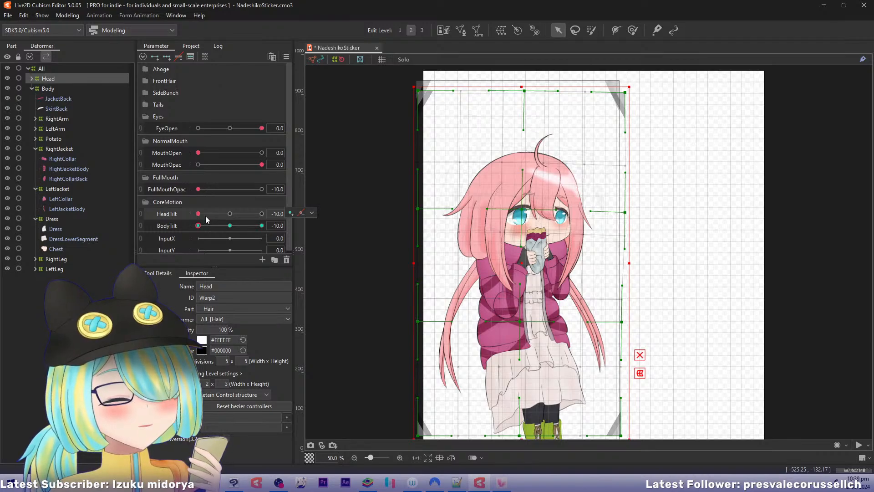
pyautogui.click(199, 227)
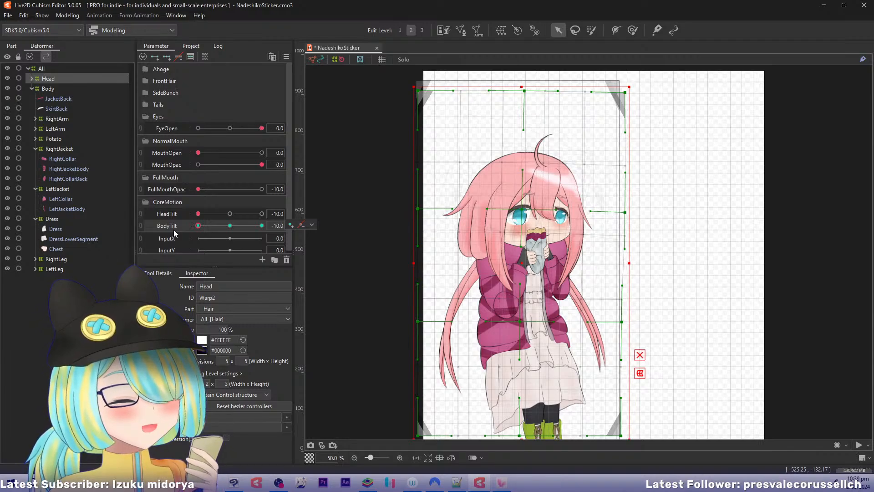
pyautogui.hotkey('ctrl', 'd')
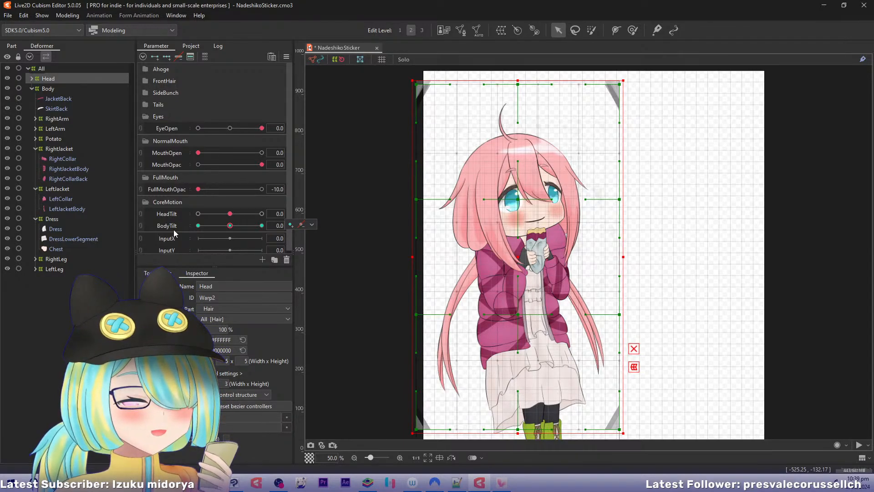
pyautogui.click(60, 149)
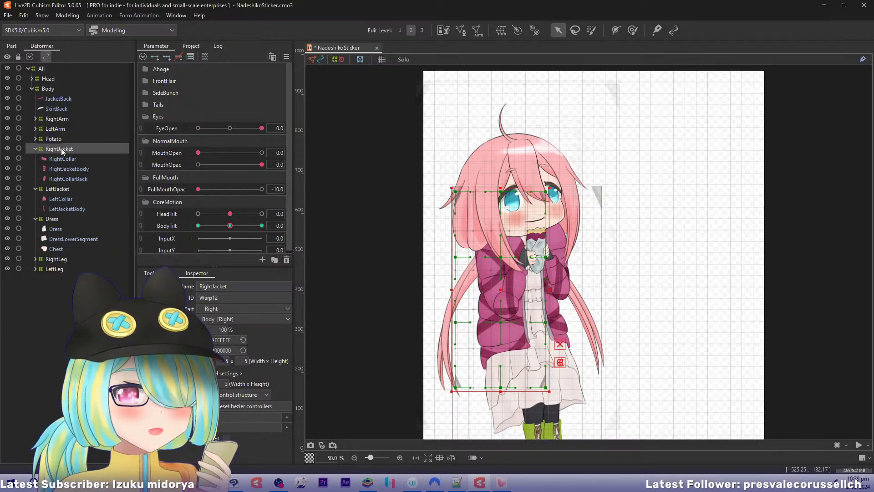
pyautogui.click(67, 138)
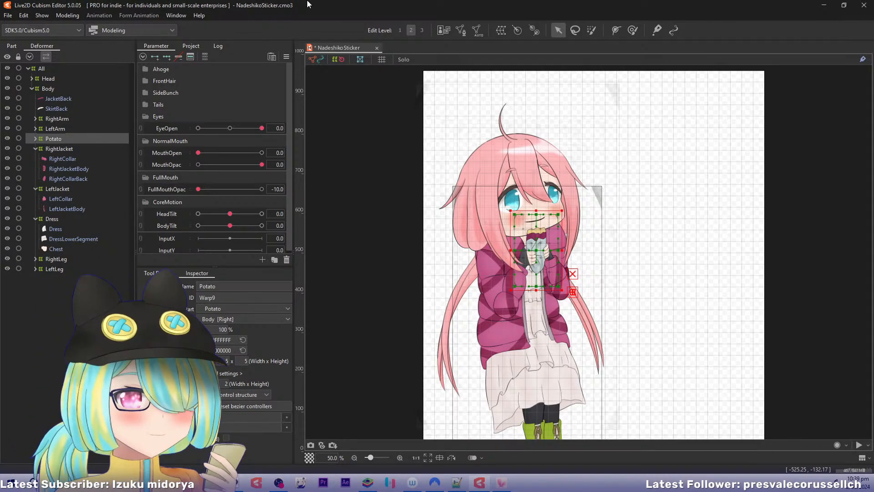
pyautogui.moveTo(467, 159); pyautogui.dragTo(456, 153)
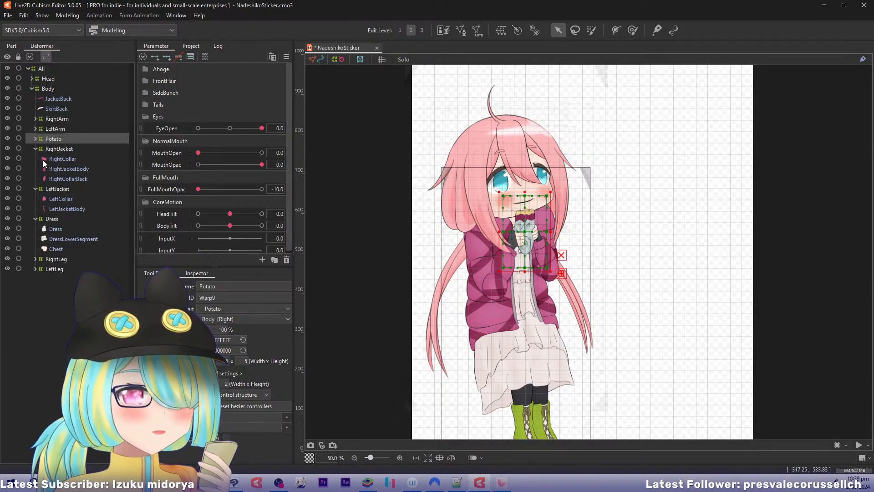
# Create a warp deformer named LowerArm as parent of RightLowerSleeve, RightHand and RightThumb within RightArm.
pyautogui.click(35, 128)
pyautogui.click(35, 118)
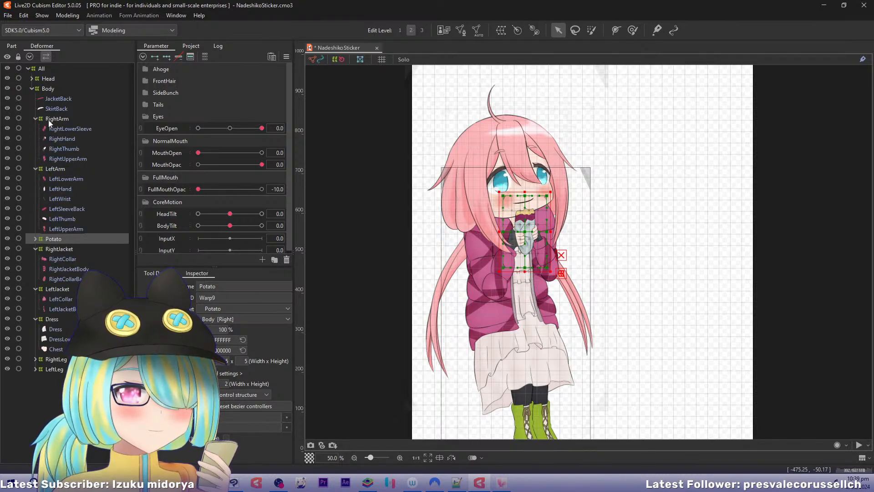
pyautogui.click(65, 129)
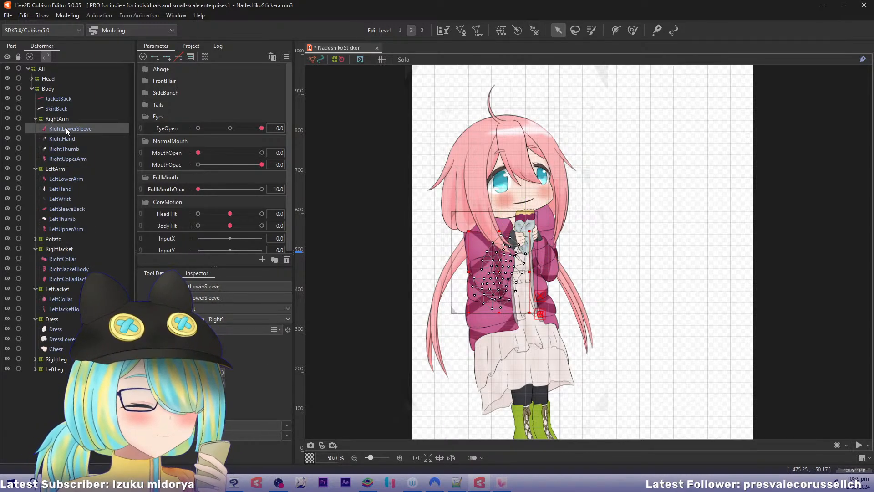
pyautogui.moveTo(65, 128); pyautogui.dragTo(65, 150)
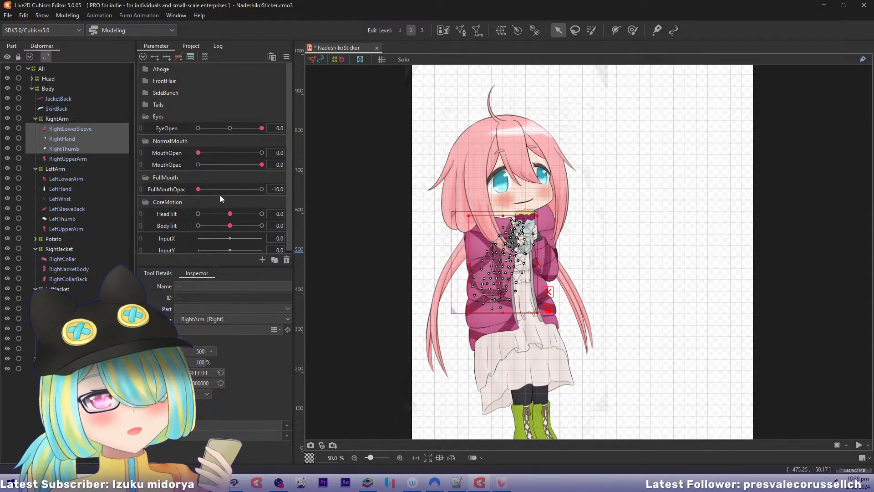
pyautogui.click(501, 30)
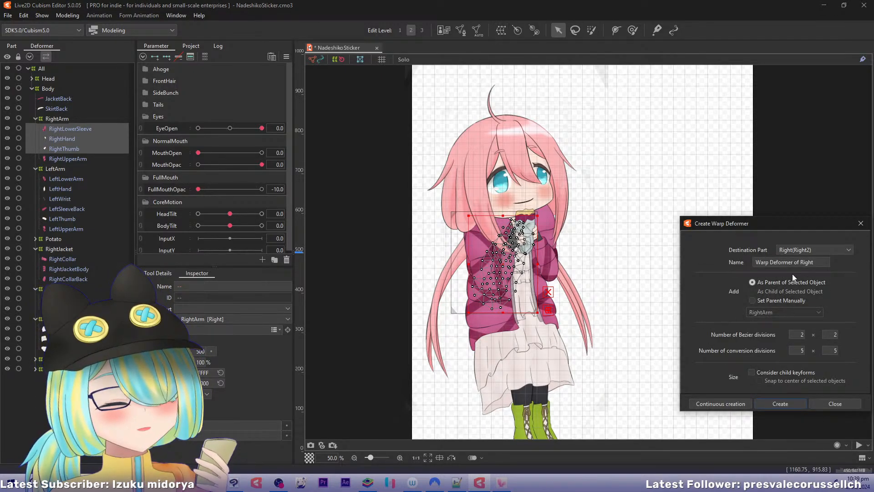
pyautogui.tripleClick(825, 262)
pyautogui.write('Lowe')
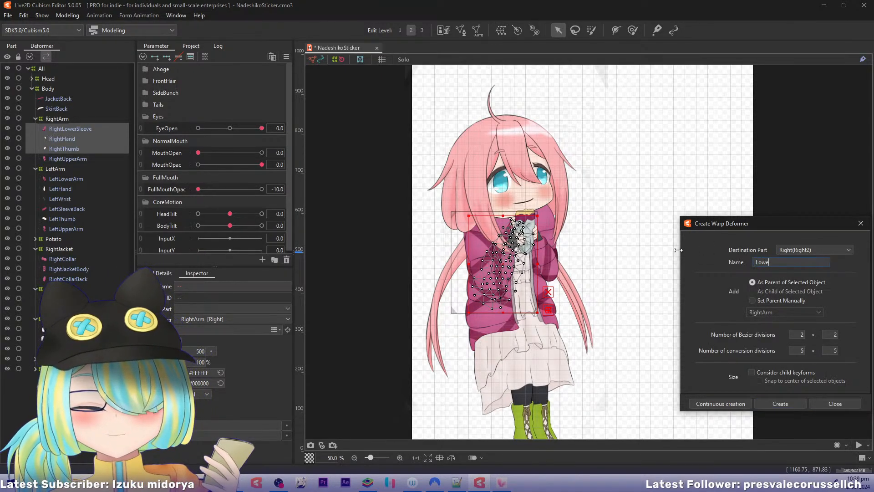
pyautogui.write('rArm')
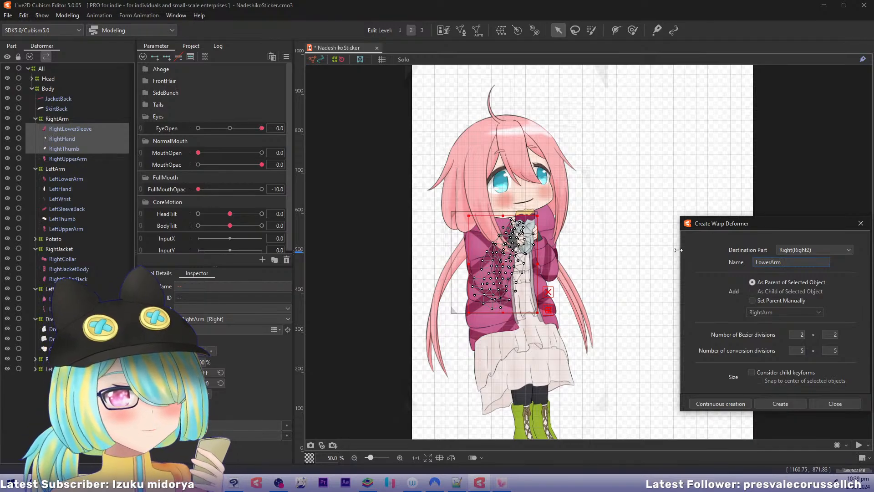
pyautogui.click(712, 400)
# Create a warp deformer named UpperArm as parent of the RightUpperArm mesh.
pyautogui.click(72, 129)
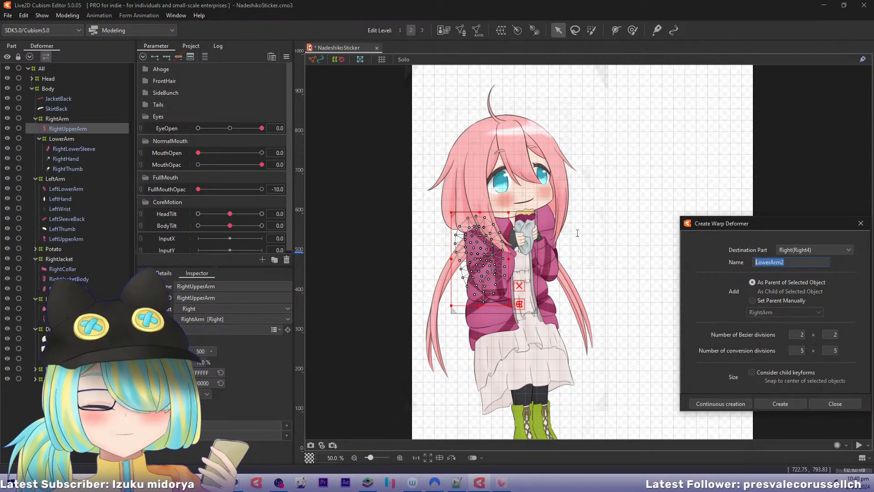
pyautogui.write('UpperA')
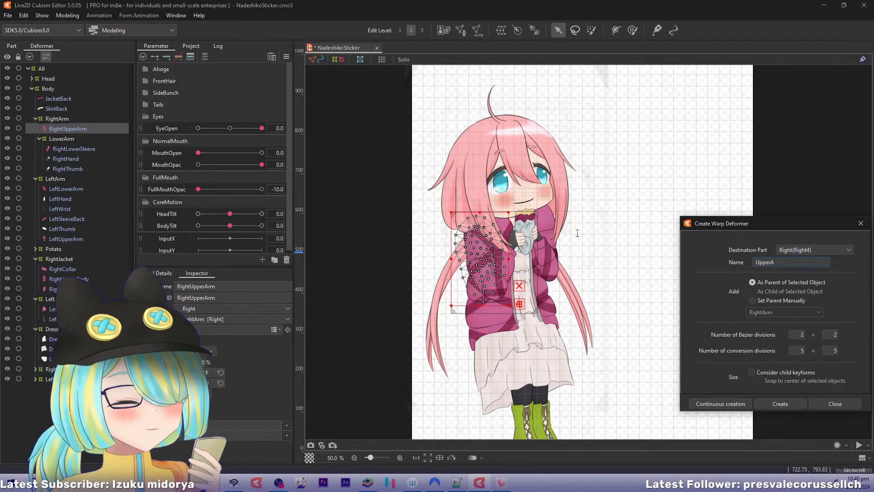
pyautogui.write('rm')
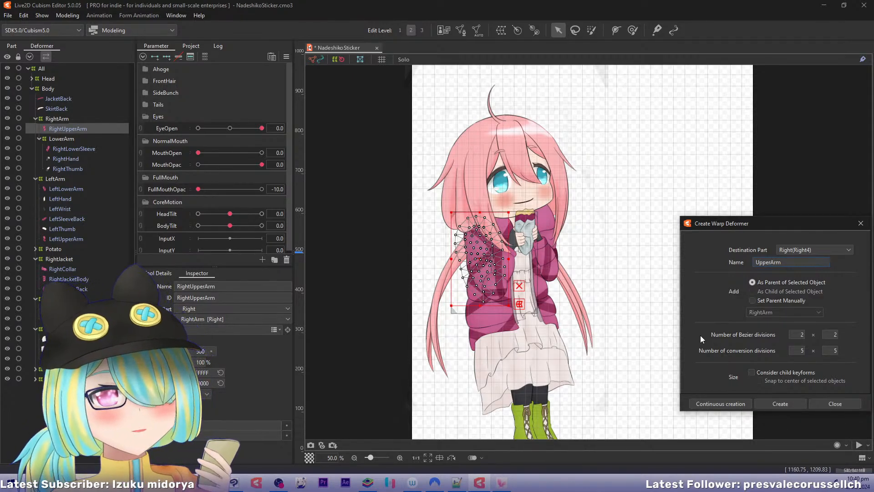
pyautogui.click(721, 404)
# Create a warp deformer named LowerArm as parent of LeftLowerArm, LeftHand, LeftWrist, LeftSleeveBack and LeftThumb.
pyautogui.click(91, 200)
pyautogui.keyDown('shift'); pyautogui.click(84, 228); pyautogui.keyUp('shift')
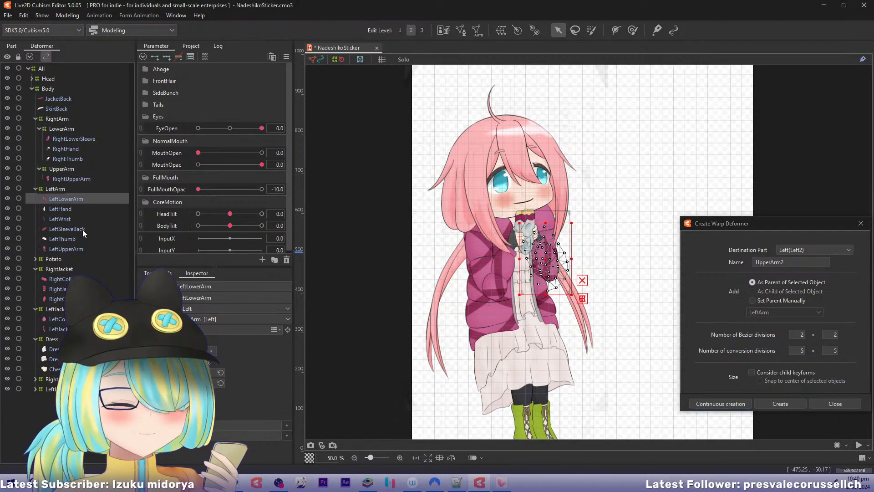
pyautogui.keyDown('shift'); pyautogui.click(80, 239); pyautogui.keyUp('shift')
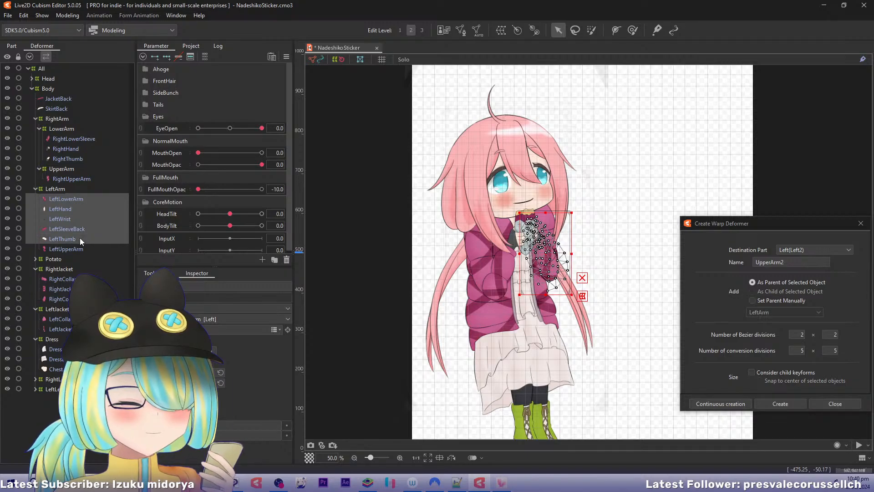
pyautogui.moveTo(793, 263); pyautogui.dragTo(655, 242)
pyautogui.write('LowerArm')
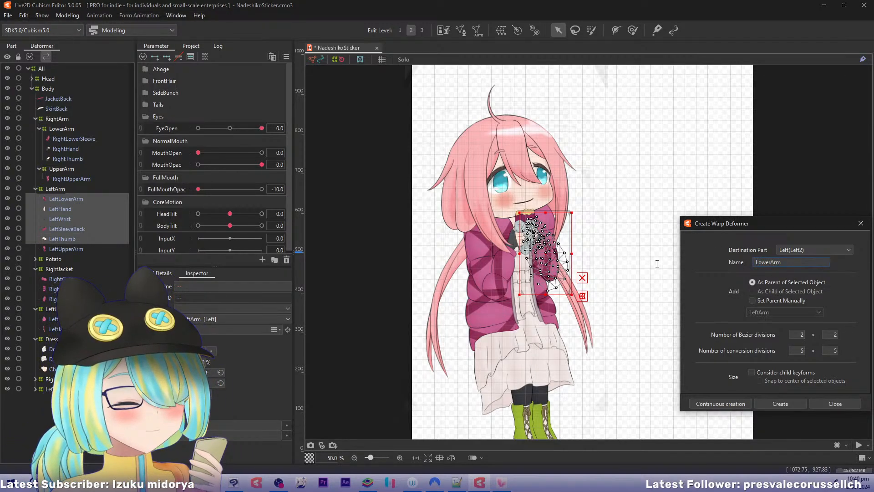
pyautogui.click(721, 404)
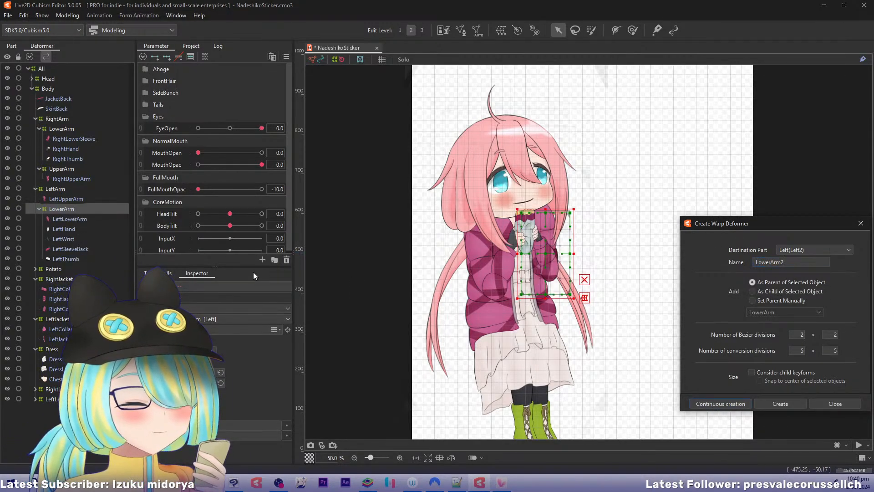
# Create a warp deformer named UpperArm as parent of the LeftUpperArm mesh.
pyautogui.moveTo(801, 263); pyautogui.dragTo(623, 246)
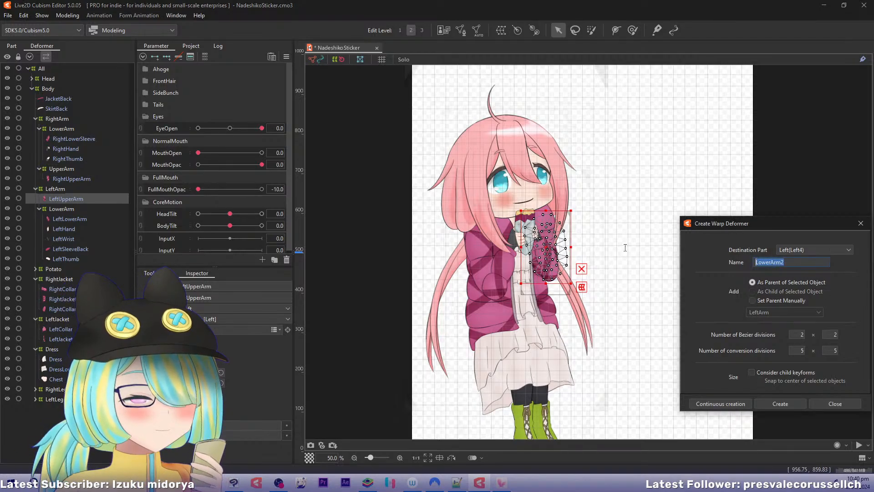
pyautogui.write('UpperArm')
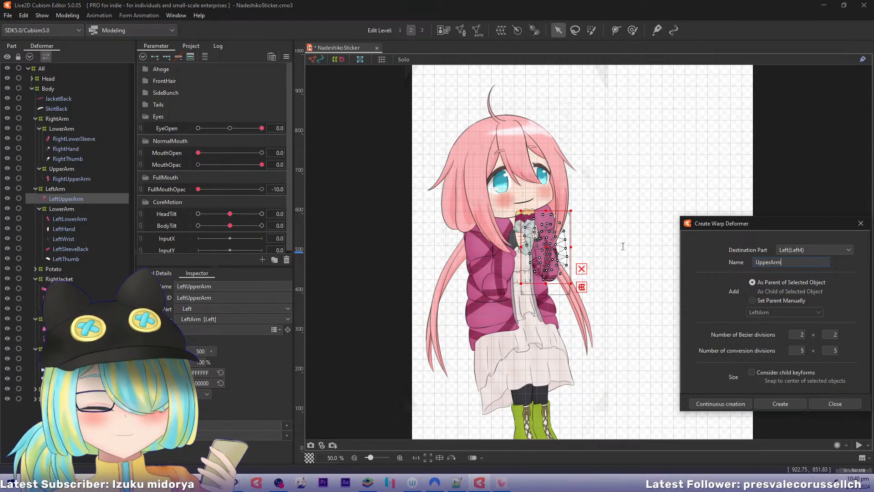
pyautogui.click(721, 403)
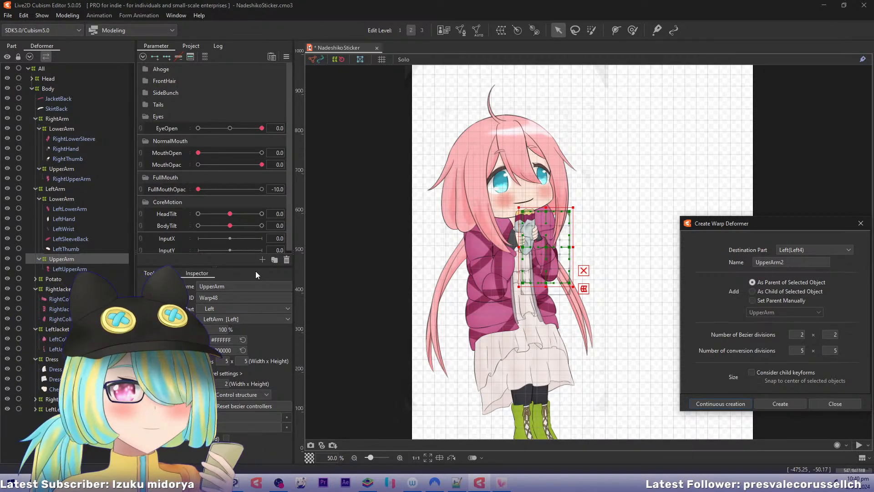
pyautogui.moveTo(393, 209); pyautogui.dragTo(378, 218)
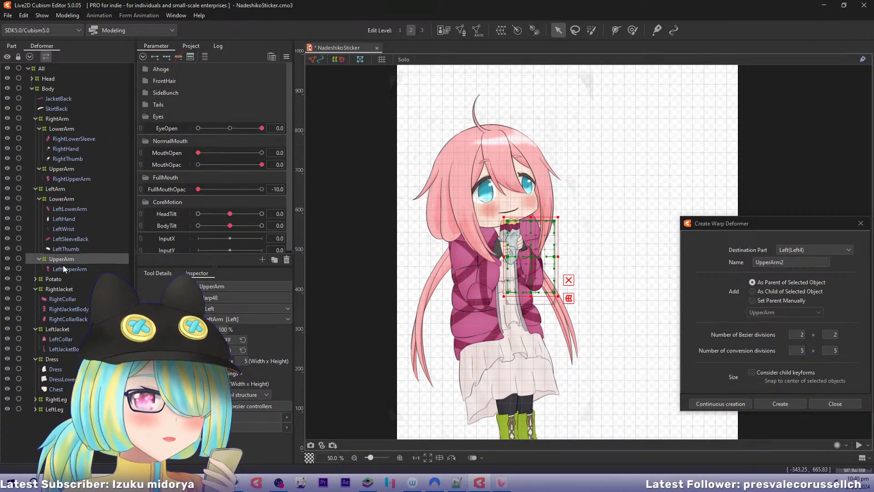
pyautogui.click(75, 198)
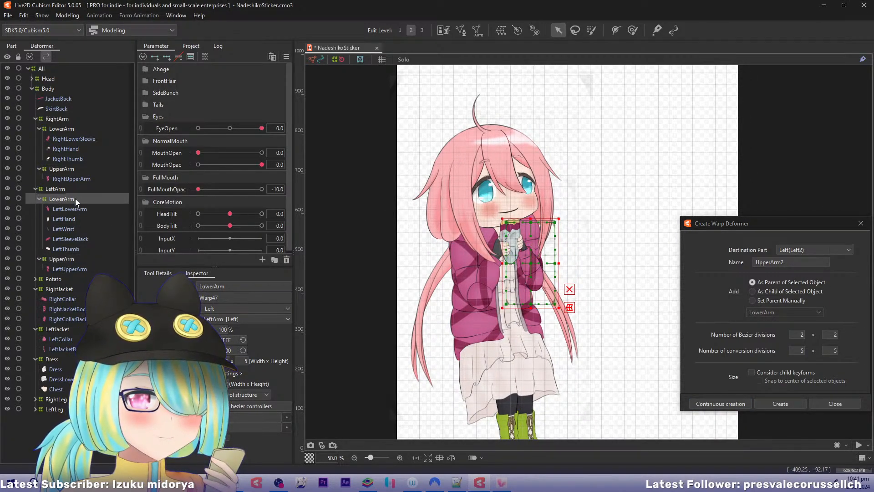
pyautogui.click(65, 258)
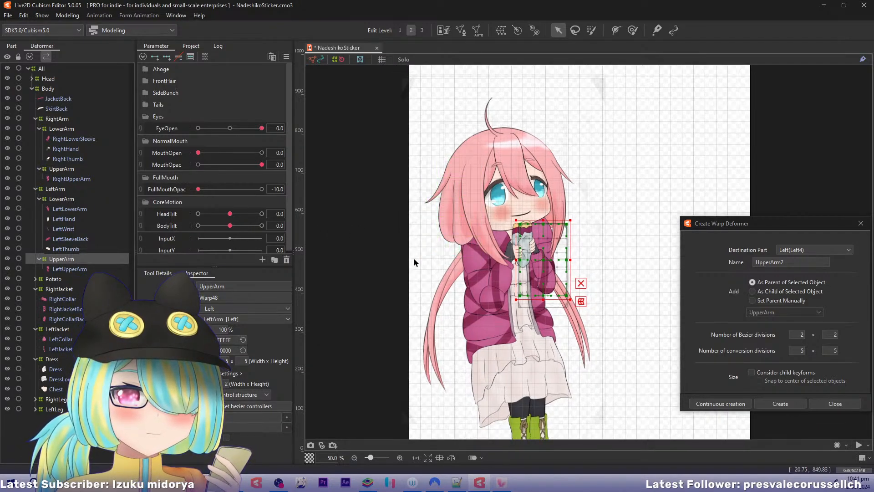
# At BodyTilt -10, shift the RightJacket warp's top-left corner and upper left-edge control points slightly inward.
pyautogui.scroll(2, 413, 260)
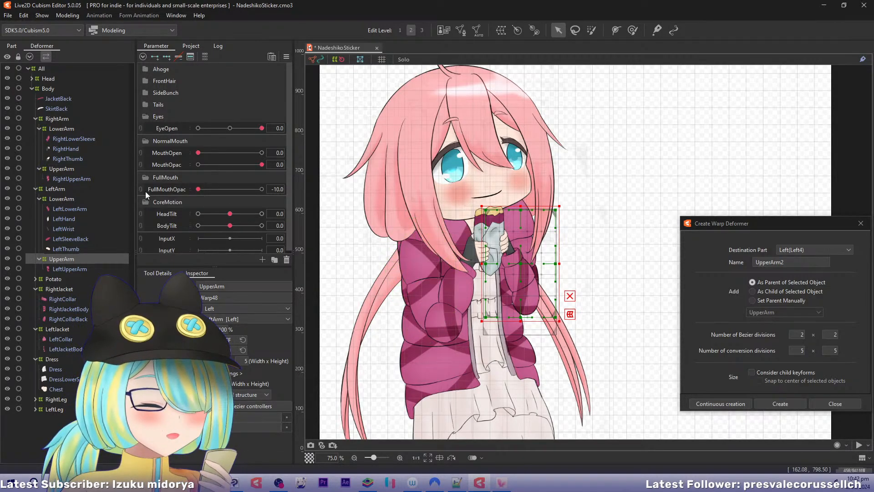
pyautogui.click(66, 169)
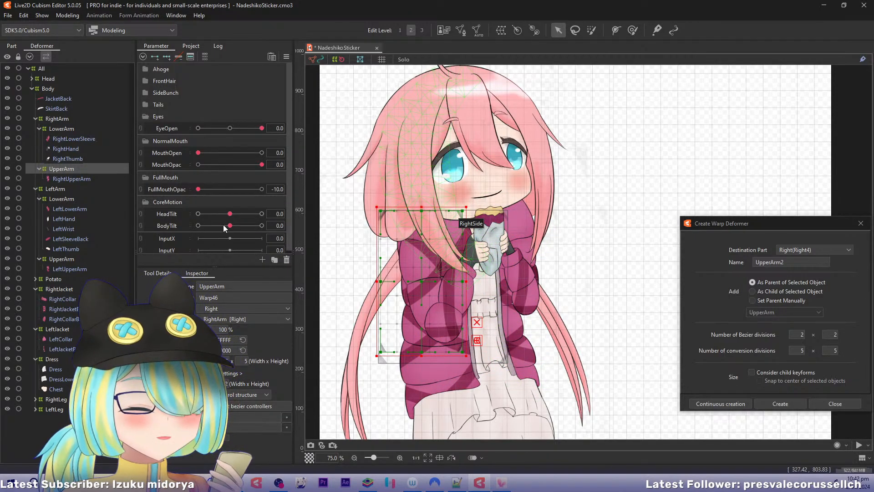
pyautogui.moveTo(224, 225); pyautogui.dragTo(193, 231)
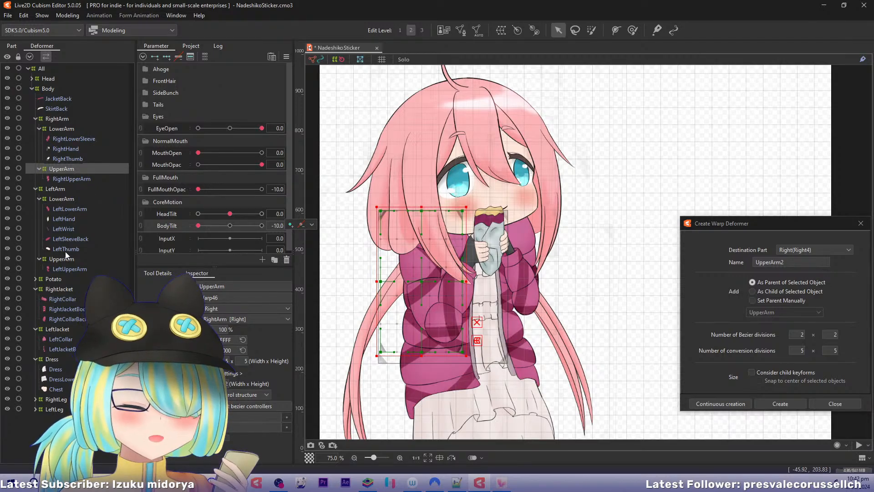
pyautogui.click(58, 289)
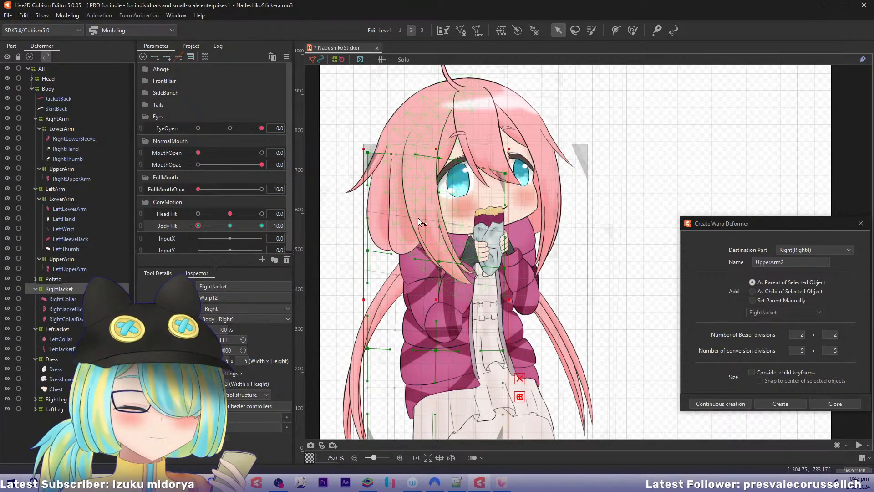
pyautogui.moveTo(372, 157); pyautogui.dragTo(383, 158)
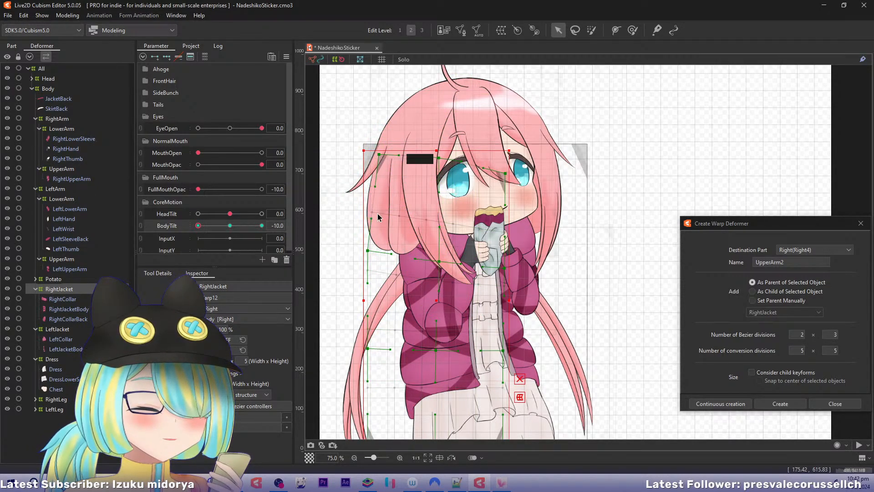
pyautogui.moveTo(371, 252); pyautogui.dragTo(370, 250)
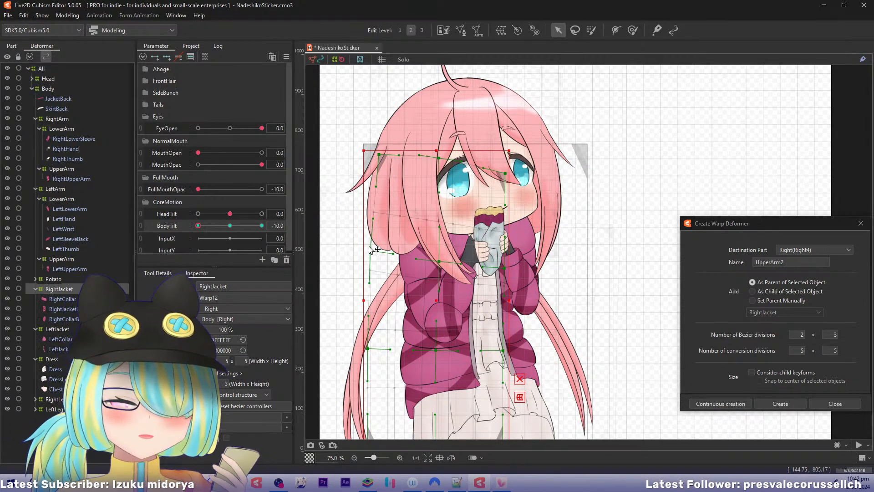
pyautogui.moveTo(198, 225)
pyautogui.mouseDown()
pyautogui.moveTo(219, 225)
pyautogui.moveTo(180, 225)
pyautogui.mouseUp()
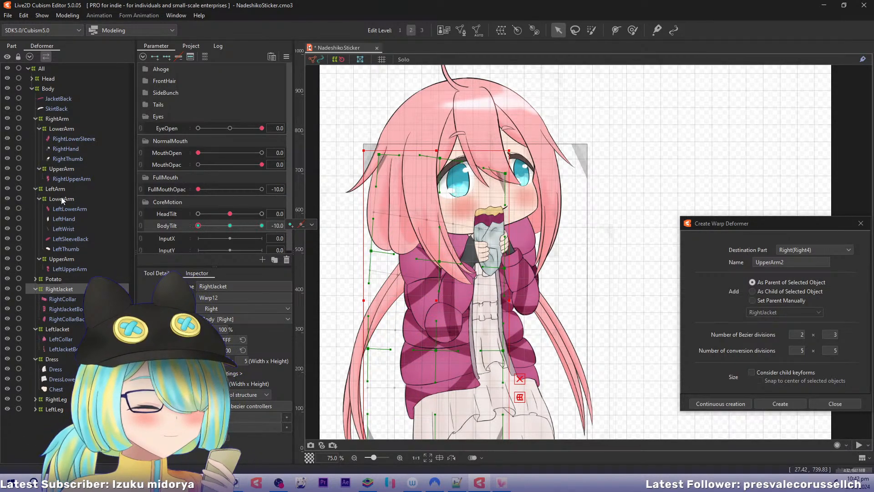
# Add BodyTilt keyforms to the right arm's UpperArm warp, try shifting its control points and whole shape at -10, and undo those moves.
pyautogui.click(62, 171)
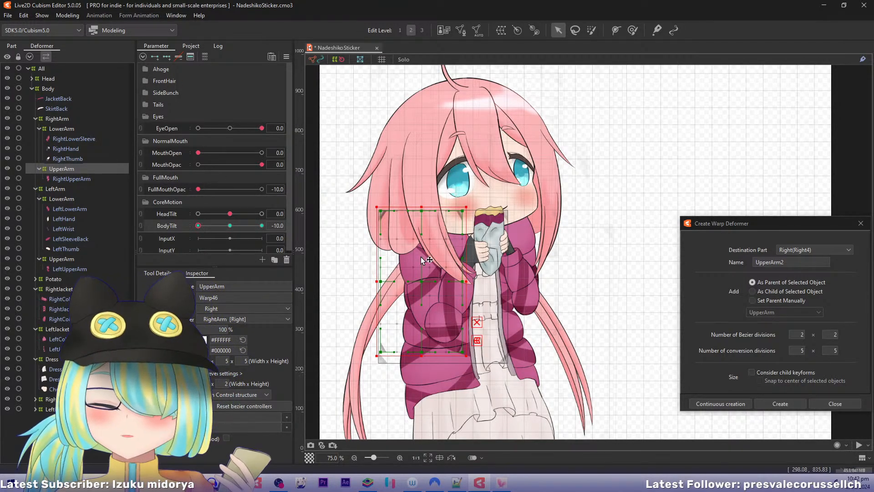
pyautogui.moveTo(386, 212); pyautogui.dragTo(430, 215)
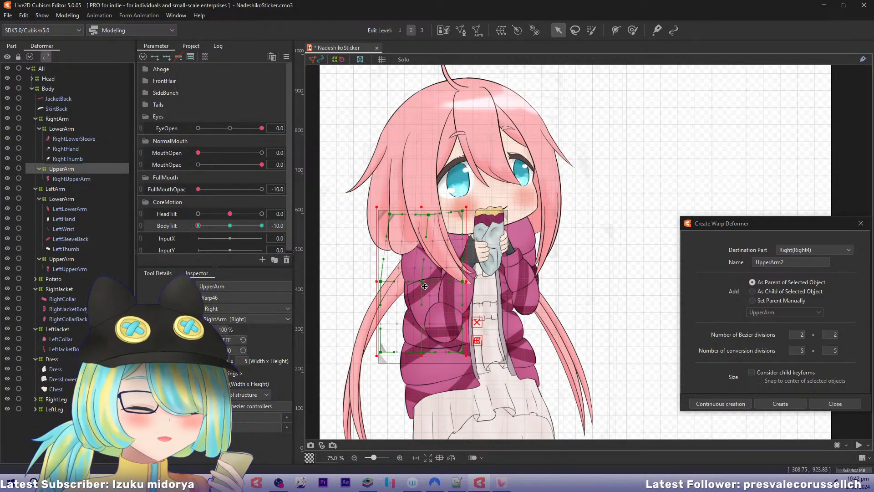
pyautogui.hotkey('ctrl', 'z')
pyautogui.hotkey('ctrl', 'z')
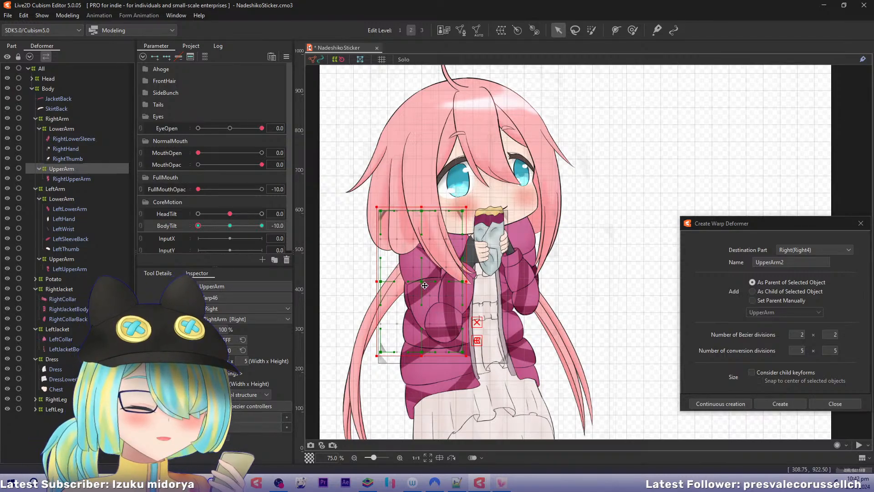
pyautogui.moveTo(424, 283); pyautogui.dragTo(426, 289)
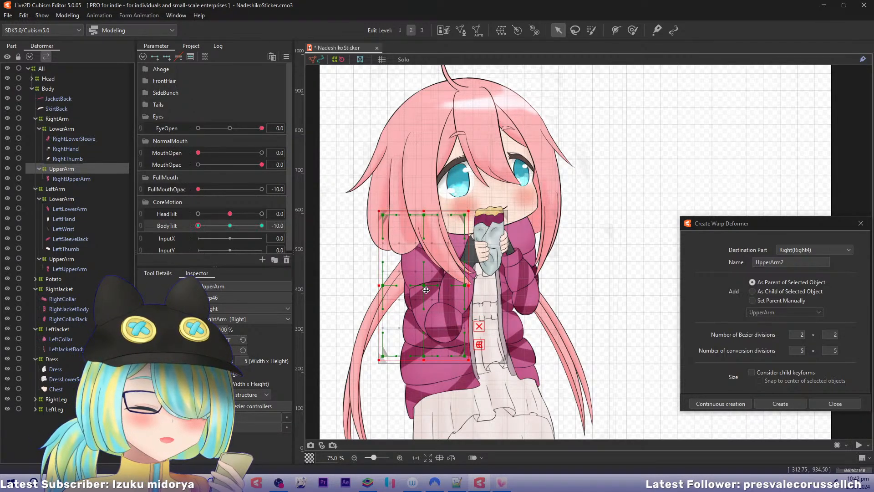
pyautogui.hotkey('ctrl', 'z')
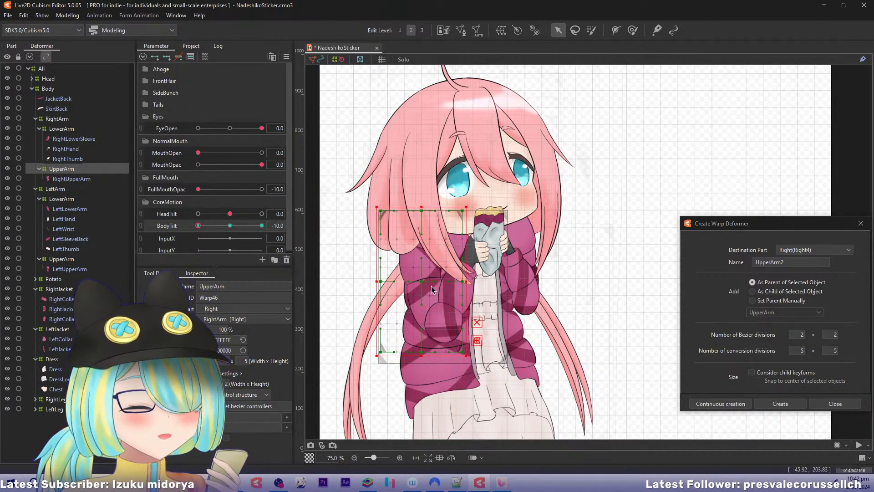
# At BodyTilt -10, shift the right arm's LowerArm and UpperArm warps together slightly down and check the motion.
pyautogui.click(44, 130)
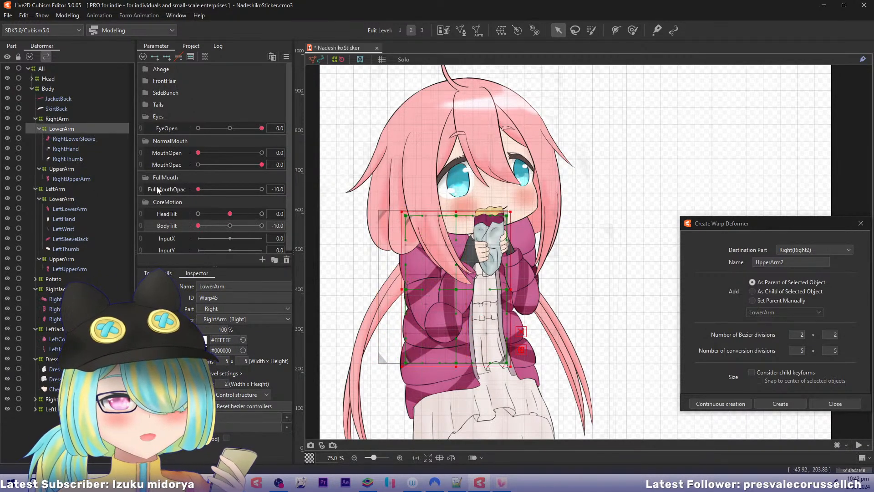
pyautogui.keyDown('ctrl'); pyautogui.click(75, 170); pyautogui.keyUp('ctrl')
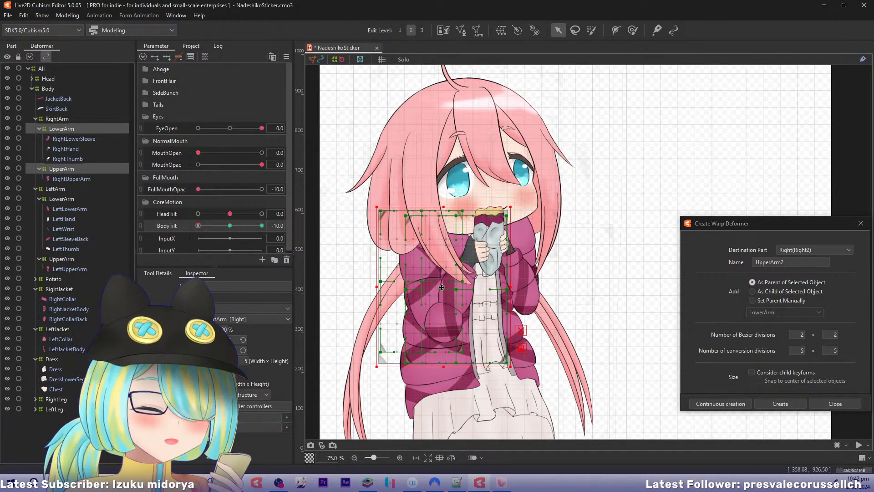
pyautogui.moveTo(442, 288); pyautogui.dragTo(444, 292)
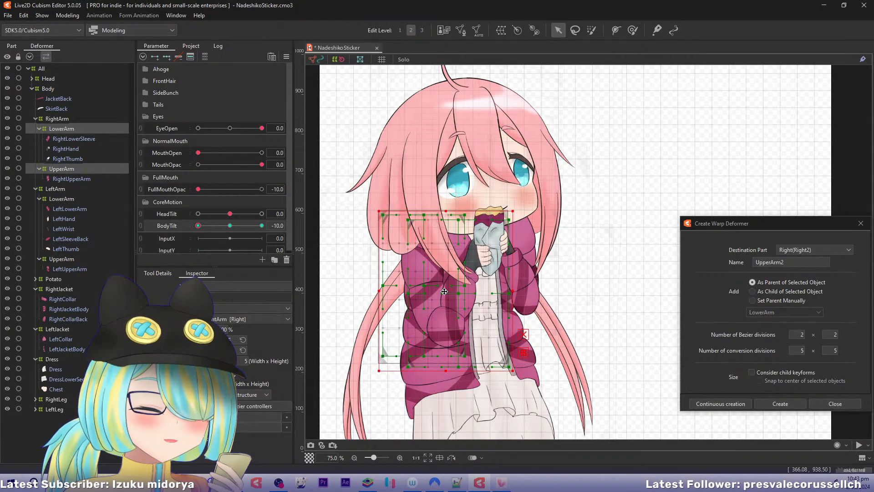
pyautogui.moveTo(198, 227)
pyautogui.mouseDown()
pyautogui.moveTo(211, 231)
pyautogui.moveTo(189, 232)
pyautogui.moveTo(211, 237)
pyautogui.moveTo(190, 233)
pyautogui.mouseUp()
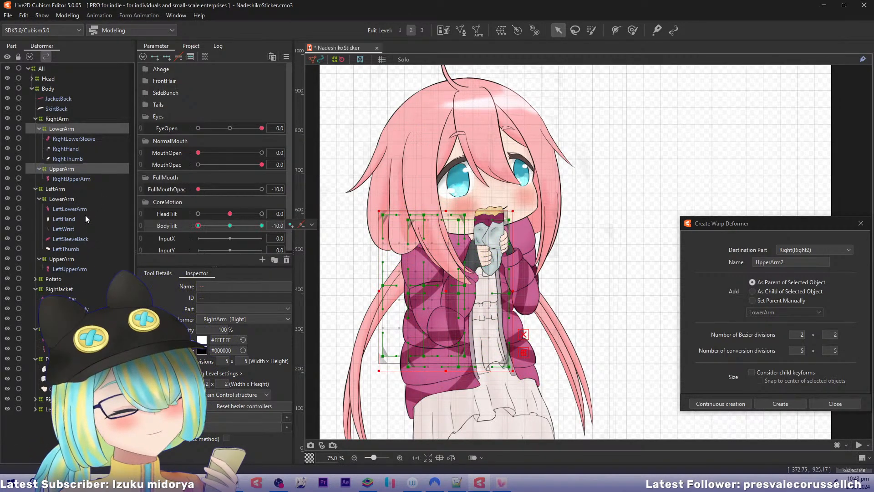
pyautogui.moveTo(198, 226); pyautogui.dragTo(179, 225)
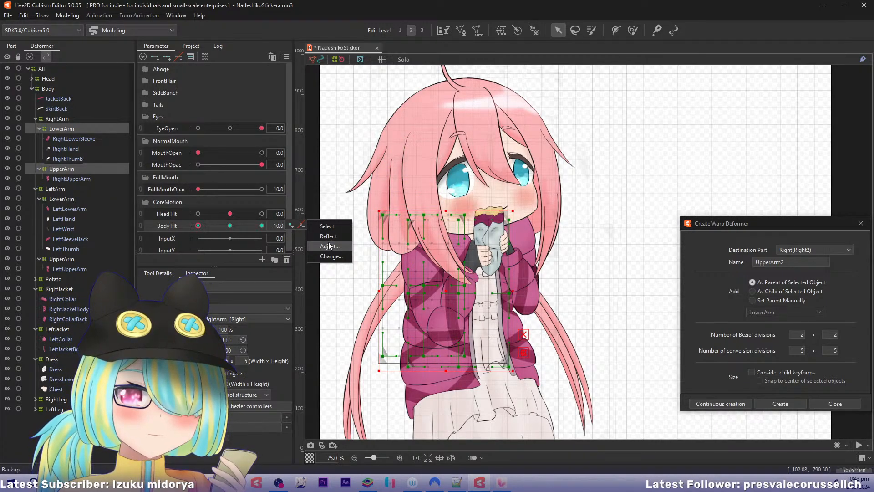
# Select the right arm's LowerArm warp and create a parameter named LowerArm with range -10 to 10 after BodyTilt.
pyautogui.click(65, 170)
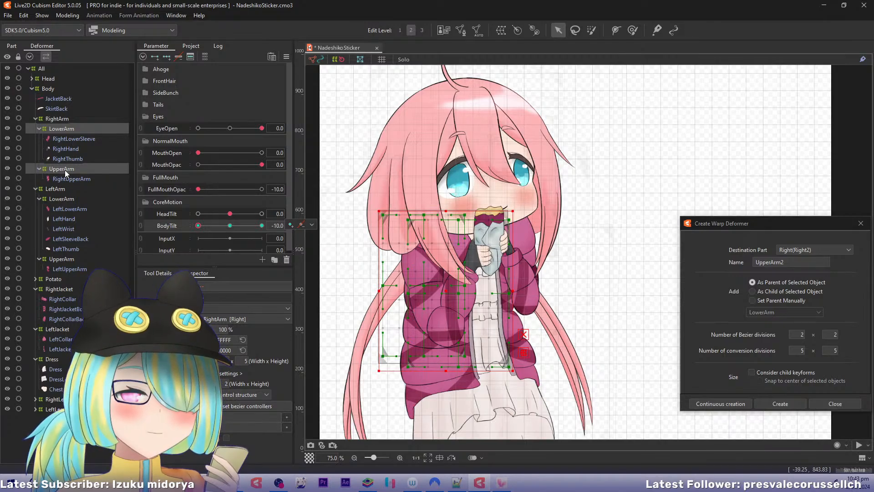
pyautogui.click(69, 129)
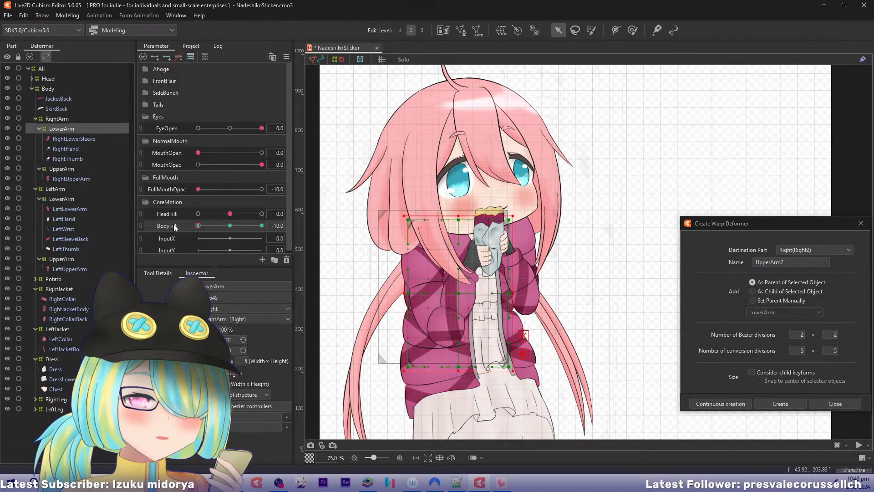
pyautogui.click(258, 258)
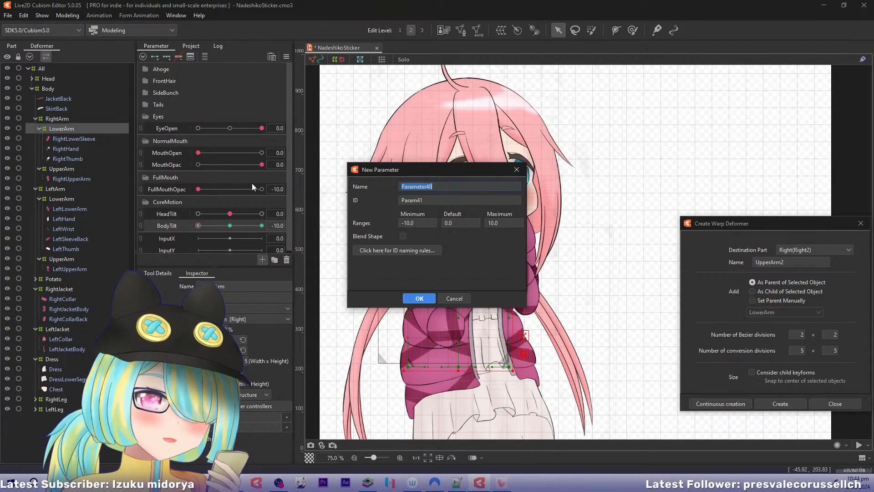
pyautogui.write('LowerArm')
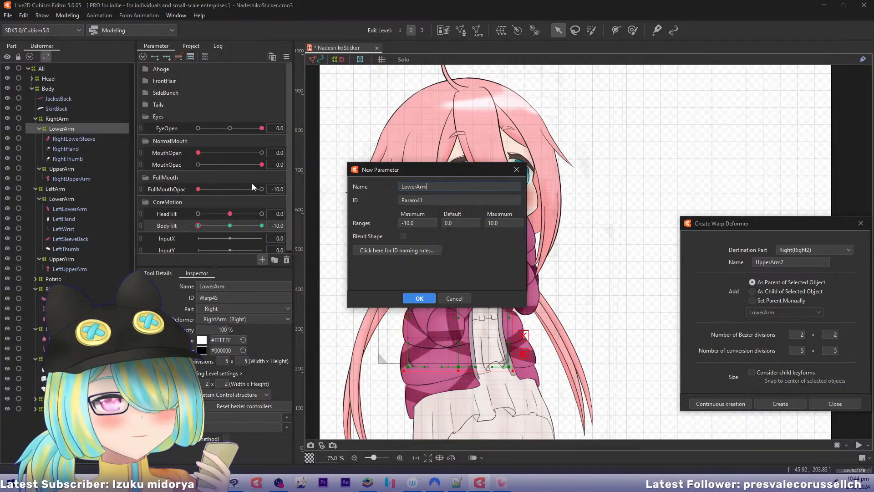
pyautogui.click(415, 297)
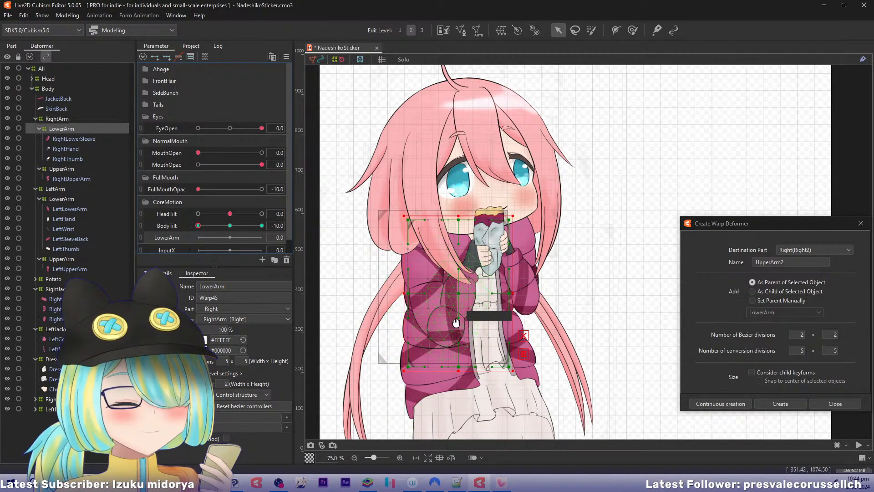
# Select the RightLeg warp deformer that holds the right leg mesh.
pyautogui.moveTo(441, 404); pyautogui.dragTo(399, 184)
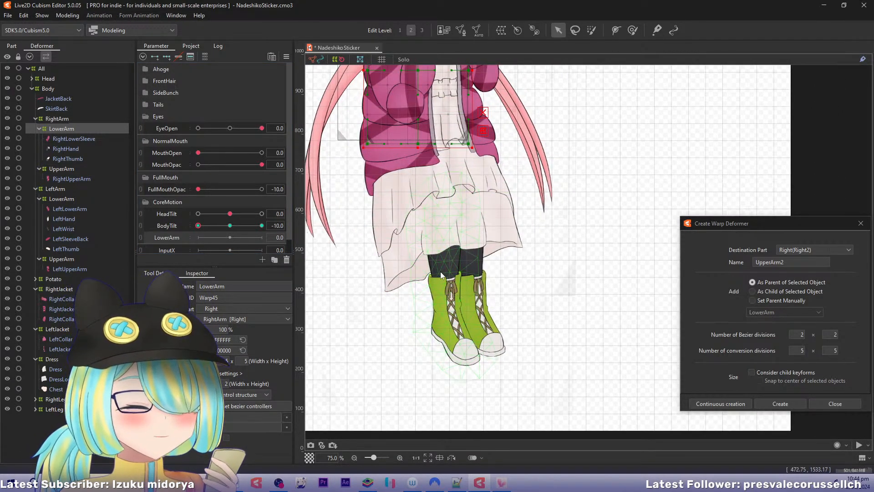
pyautogui.rightClick(441, 272)
pyautogui.moveTo(493, 300)
pyautogui.click(567, 302)
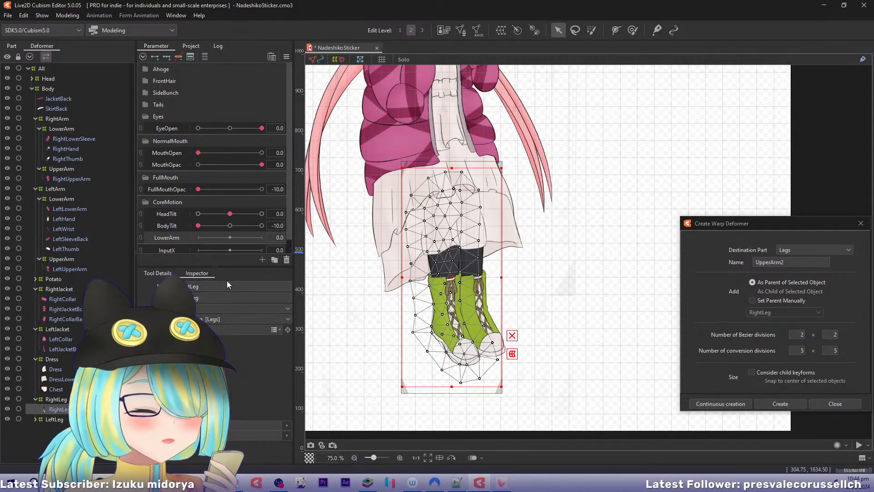
pyautogui.click(51, 399)
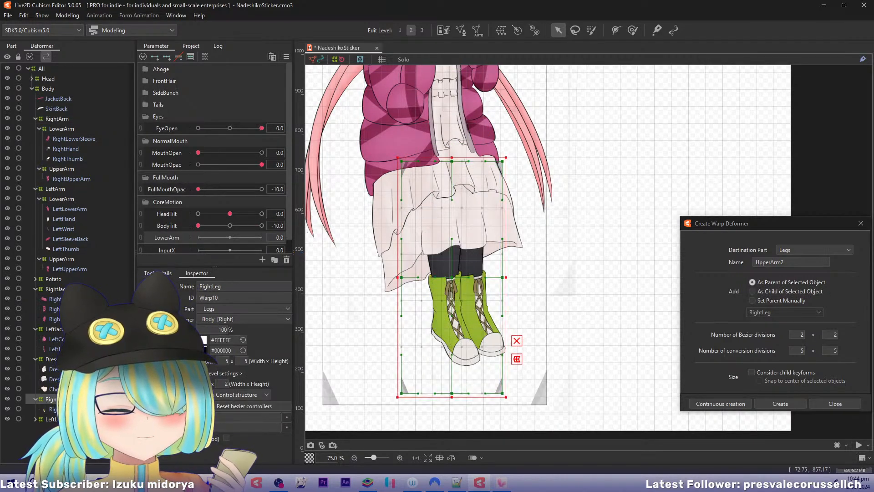
# Create a parameter folder named Legs after the CoreMotion parameters.
pyautogui.scroll(-1, 287, 210)
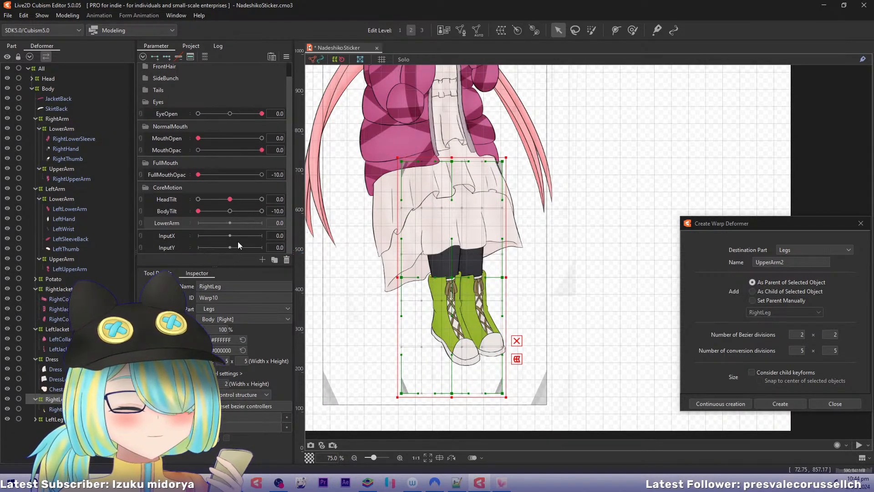
pyautogui.click(274, 259)
pyautogui.doubleClick(171, 236)
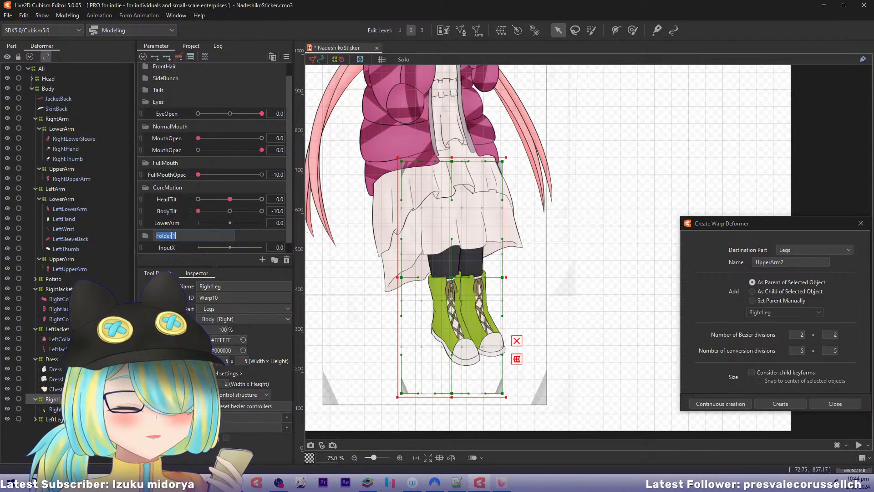
pyautogui.write('Leg')
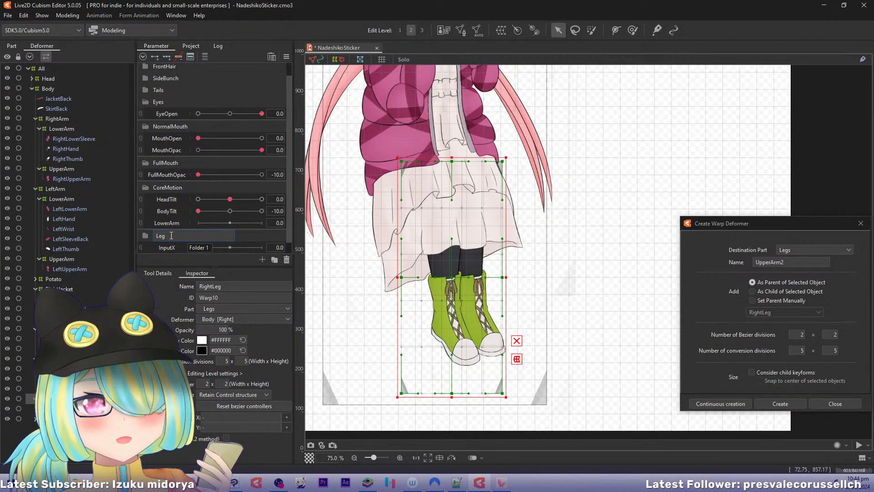
pyautogui.write('s')
pyautogui.press('Return')
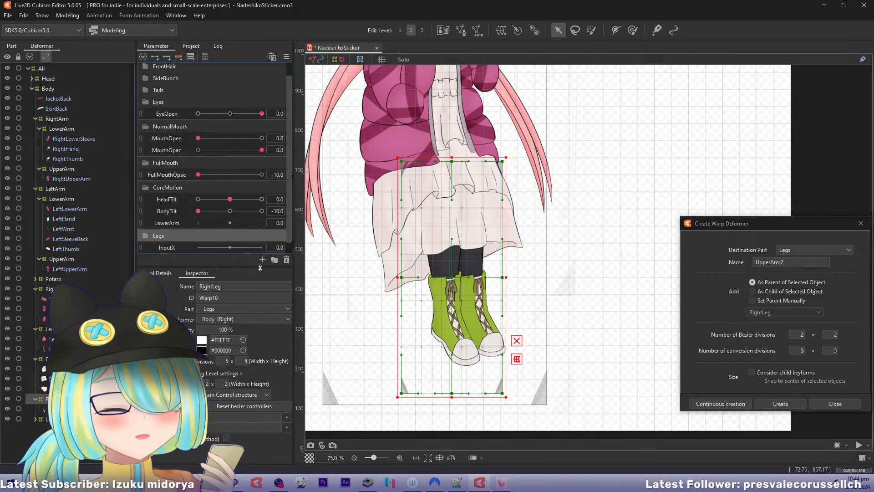
# Create a parameter named RightLegSwing with range -10 to 10 in the Legs folder.
pyautogui.click(263, 260)
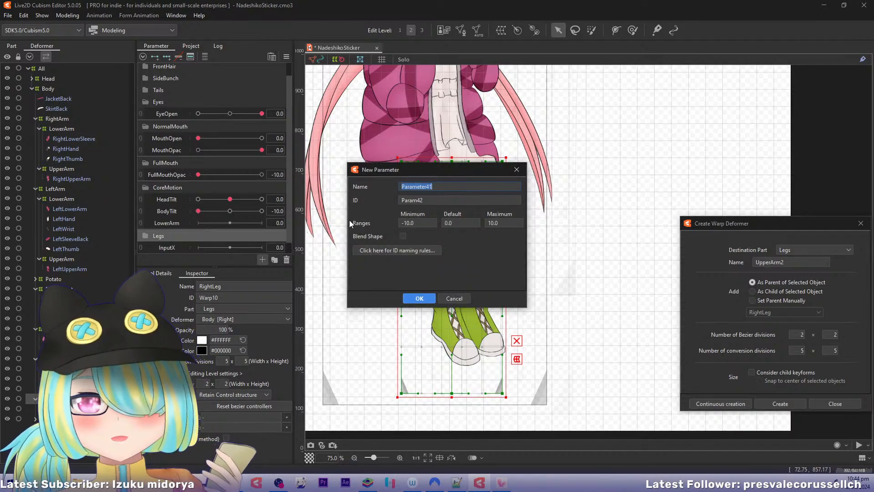
pyautogui.write('RightLeg')
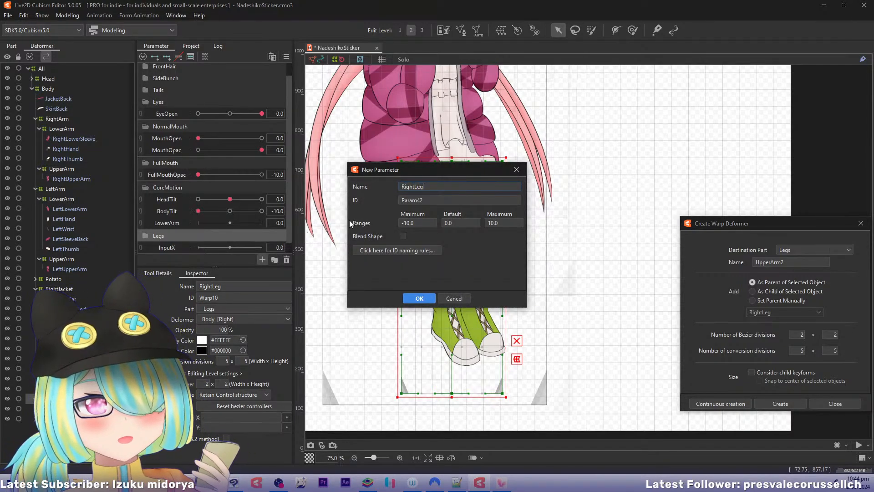
pyautogui.write('Swing')
pyautogui.press('Return')
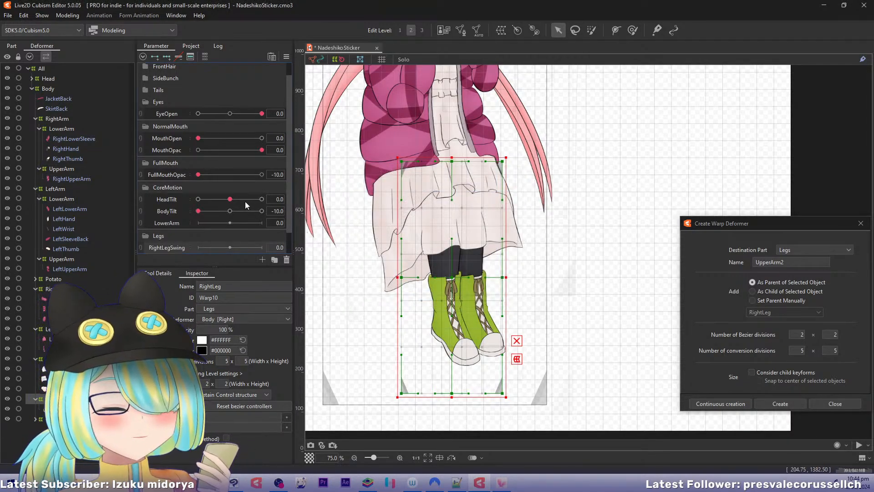
# Replicate the RightLegSwing parameter and rename the copy as LeftLegSwing.
pyautogui.scroll(-2, 182, 219)
pyautogui.rightClick(169, 223)
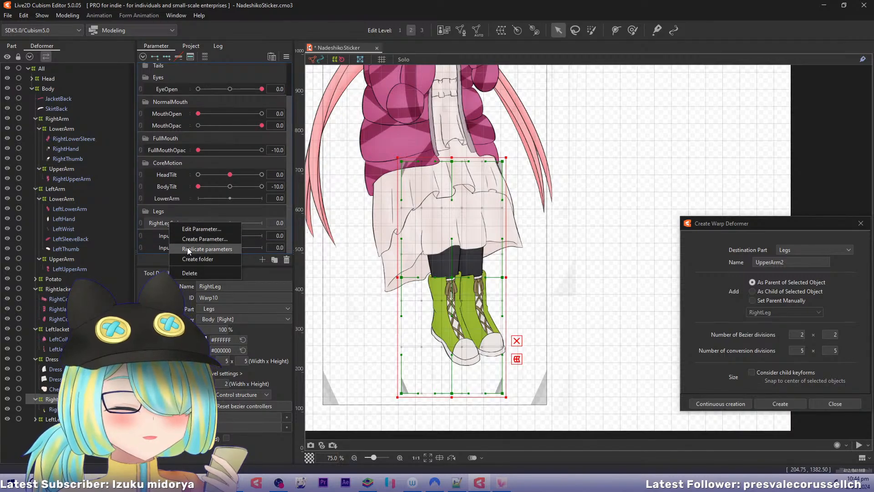
pyautogui.click(188, 249)
pyautogui.rightClick(173, 236)
pyautogui.click(182, 241)
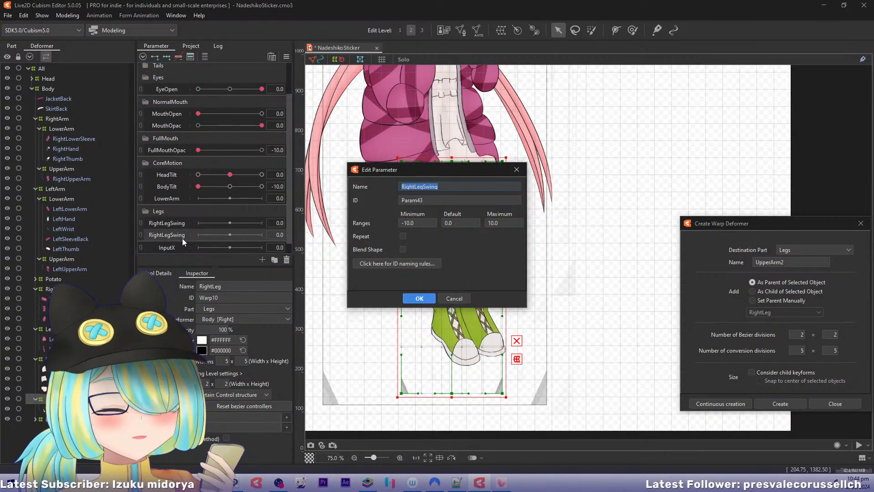
pyautogui.write('LeftLegSwing')
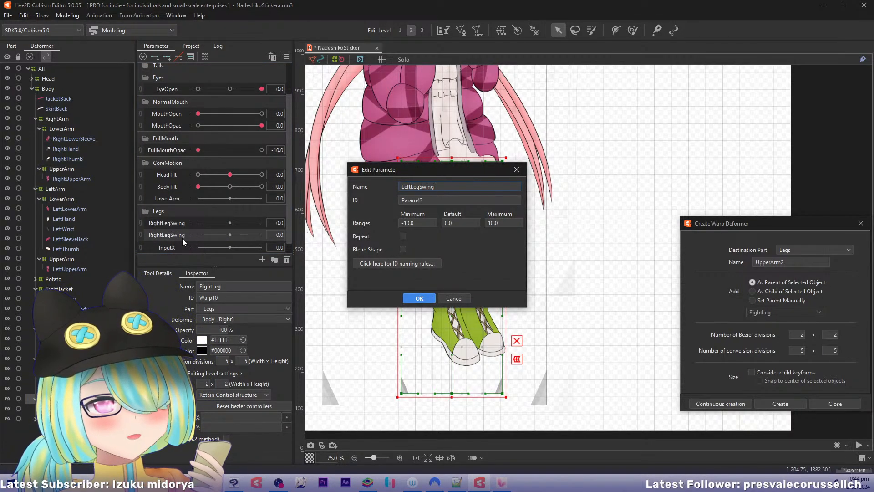
pyautogui.press('Return')
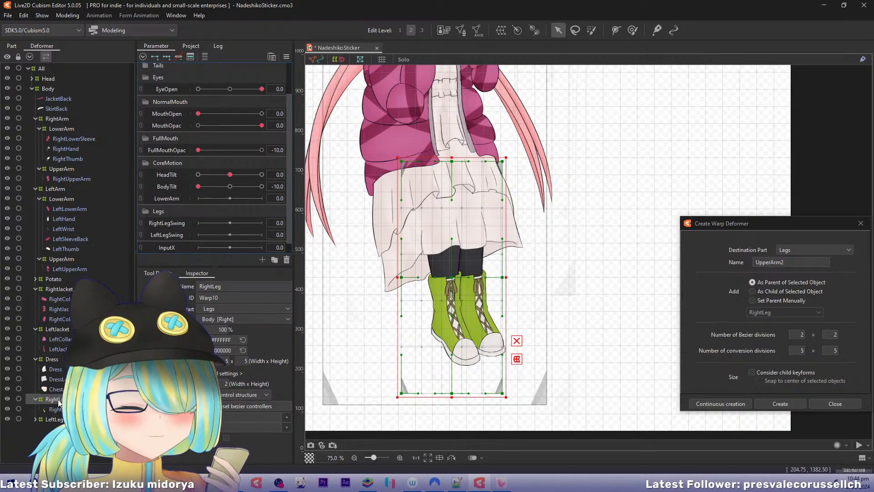
# Add three RightLegSwing keyforms to the RightLeg warp and, at -10, swing its two bottom corners to the left and up.
pyautogui.click(167, 58)
pyautogui.moveTo(219, 223); pyautogui.dragTo(159, 214)
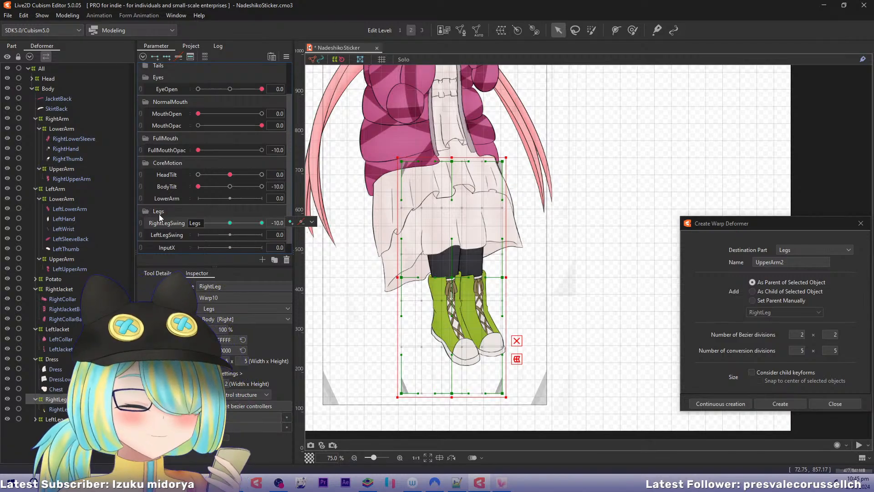
pyautogui.press('3')
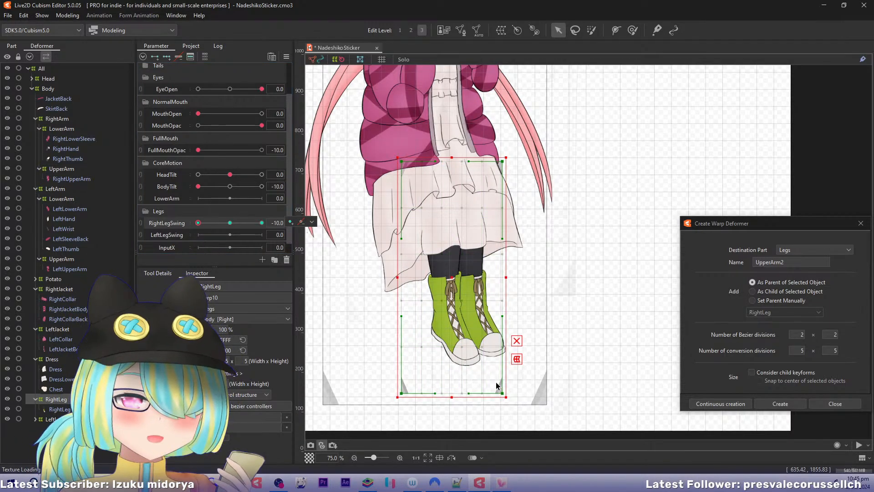
pyautogui.moveTo(502, 394); pyautogui.dragTo(476, 370)
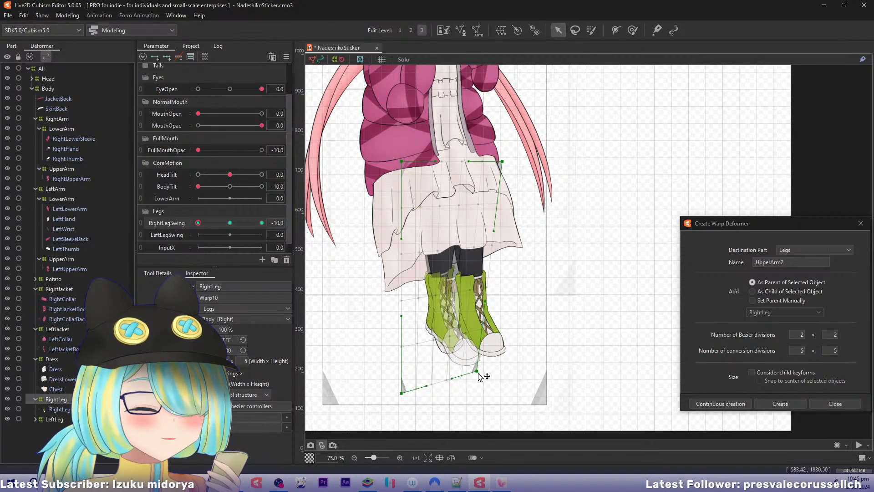
pyautogui.moveTo(401, 392); pyautogui.dragTo(379, 377)
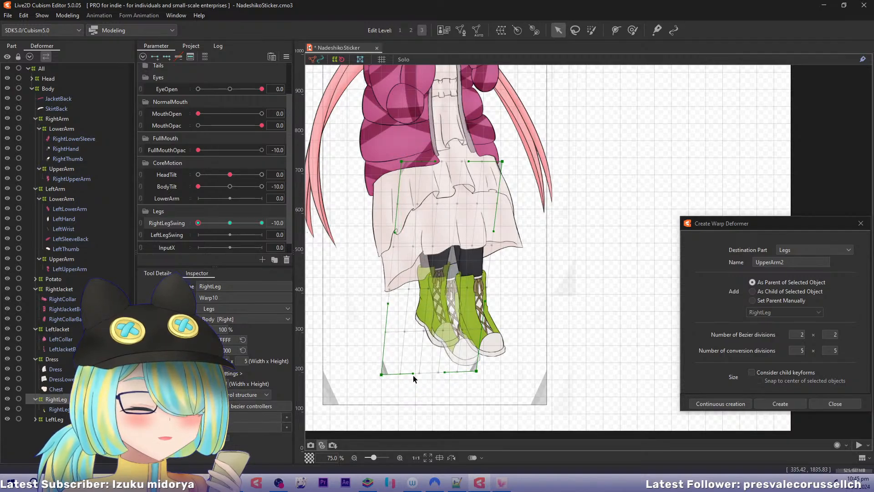
pyautogui.moveTo(479, 374); pyautogui.dragTo(473, 373)
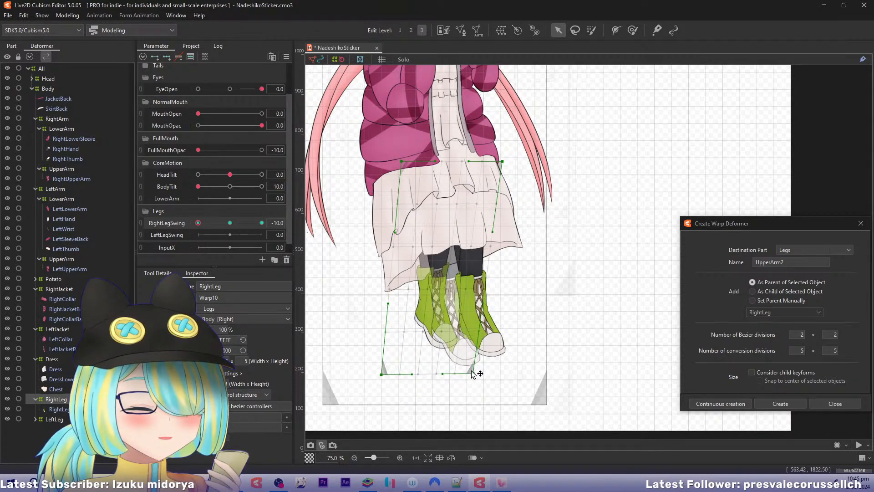
# At RightLegSwing 10, move the RightLeg warp's bottom-right corner right and up, and undo the bottom-left corner's move.
pyautogui.click(262, 222)
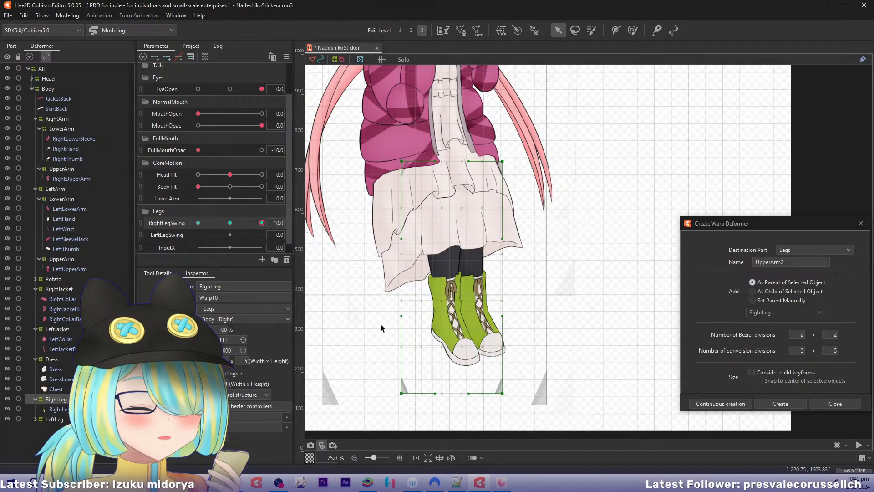
pyautogui.moveTo(501, 396); pyautogui.dragTo(527, 382)
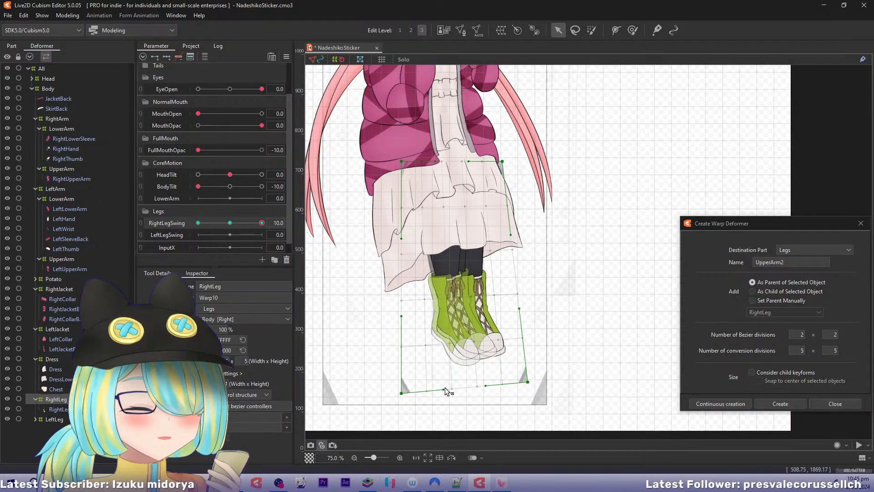
pyautogui.moveTo(402, 393); pyautogui.dragTo(413, 399)
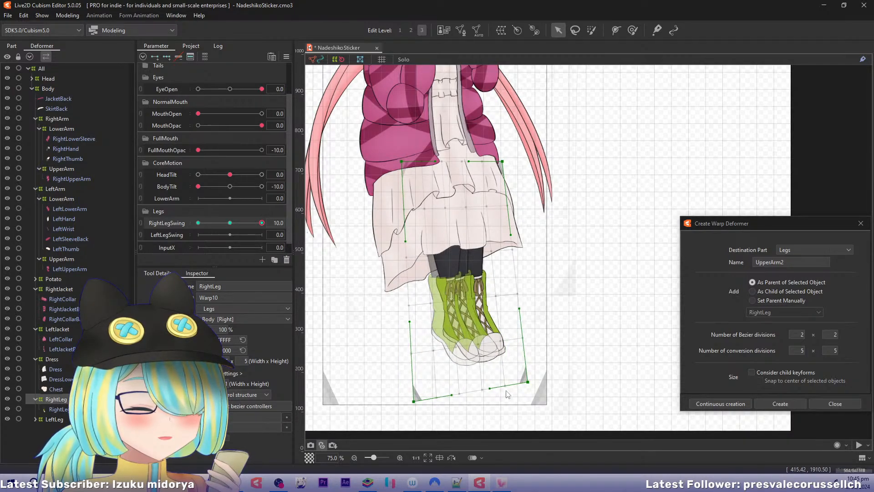
pyautogui.hotkey('ctrl', 'z')
# Switch to edit level 2 and reshape the RightLeg warp's bottom edge at RightLegSwing 10 so it tilts up toward the right.
pyautogui.press('2')
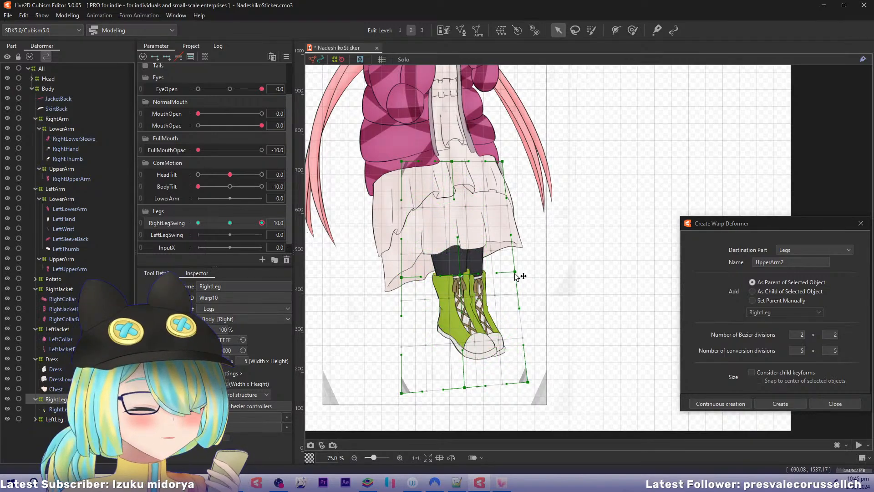
pyautogui.moveTo(527, 381); pyautogui.dragTo(534, 368)
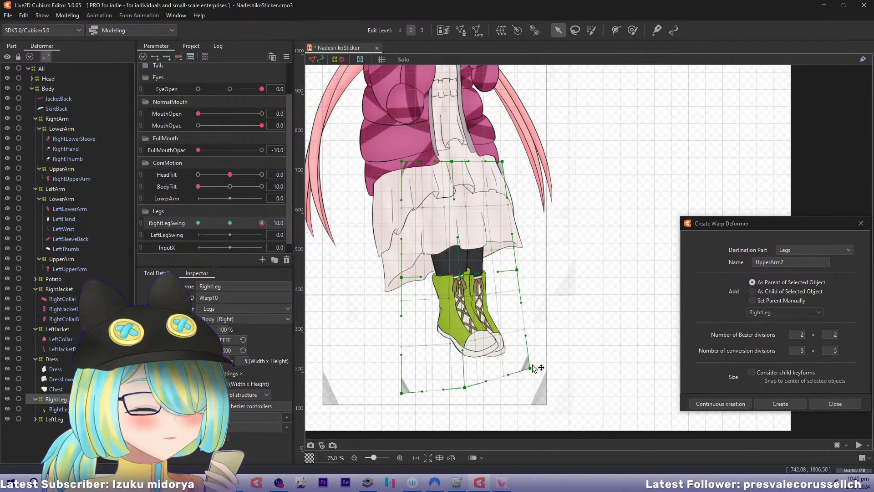
pyautogui.moveTo(465, 387); pyautogui.dragTo(468, 379)
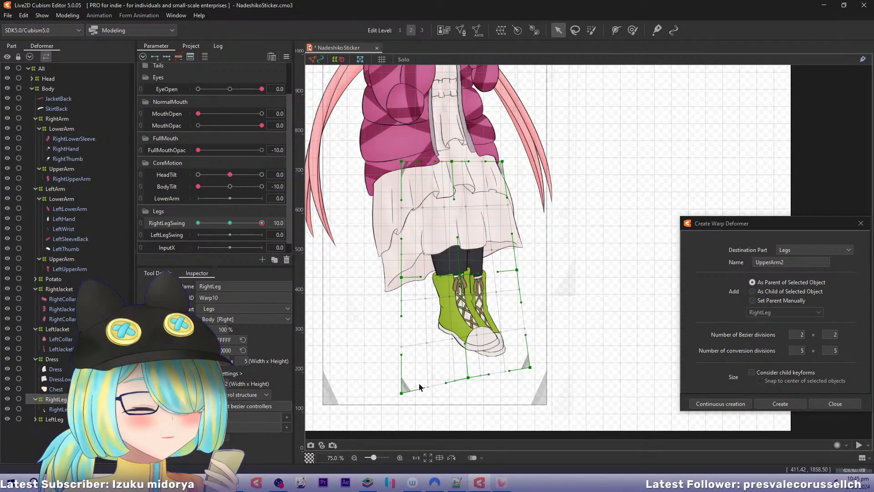
pyautogui.moveTo(402, 392); pyautogui.dragTo(415, 401)
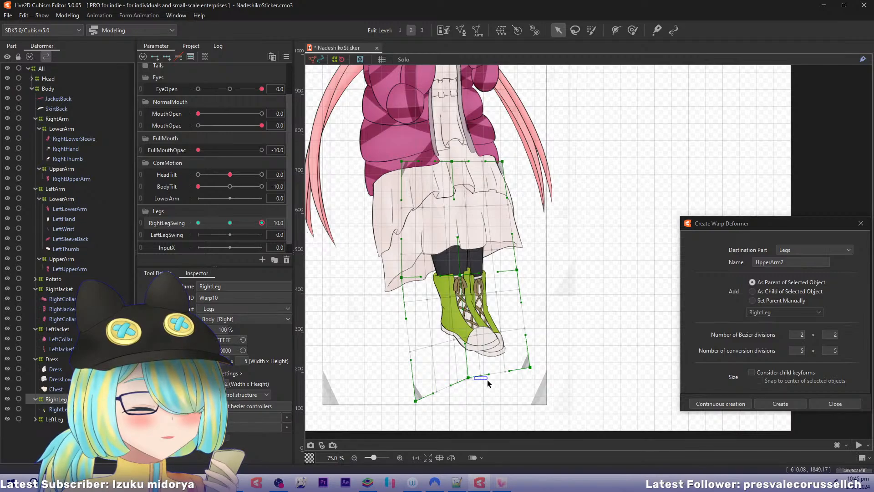
pyautogui.moveTo(471, 379); pyautogui.dragTo(476, 382)
pyautogui.moveTo(529, 367); pyautogui.dragTo(538, 365)
# Shift the RightLeg warp's middle row of control points at RightLegSwing 10 to follow the rightward swing.
pyautogui.moveTo(519, 270); pyautogui.dragTo(518, 264)
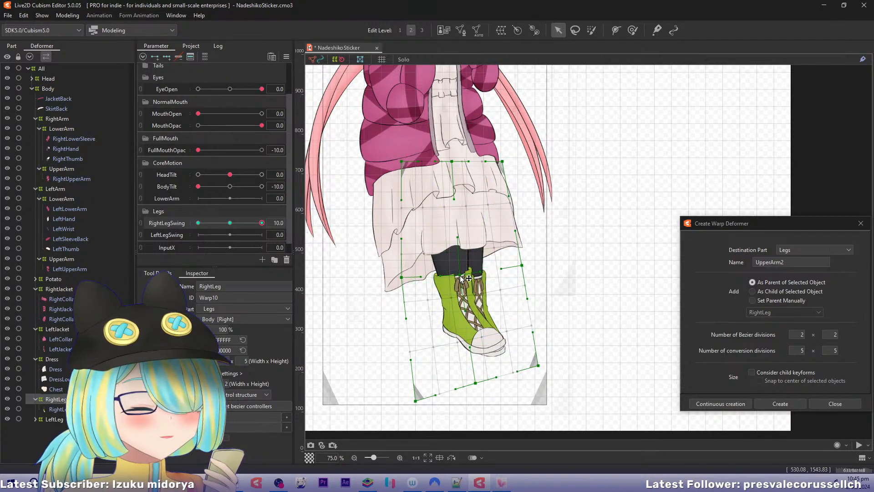
pyautogui.moveTo(461, 276); pyautogui.dragTo(467, 275)
pyautogui.moveTo(401, 278); pyautogui.dragTo(411, 278)
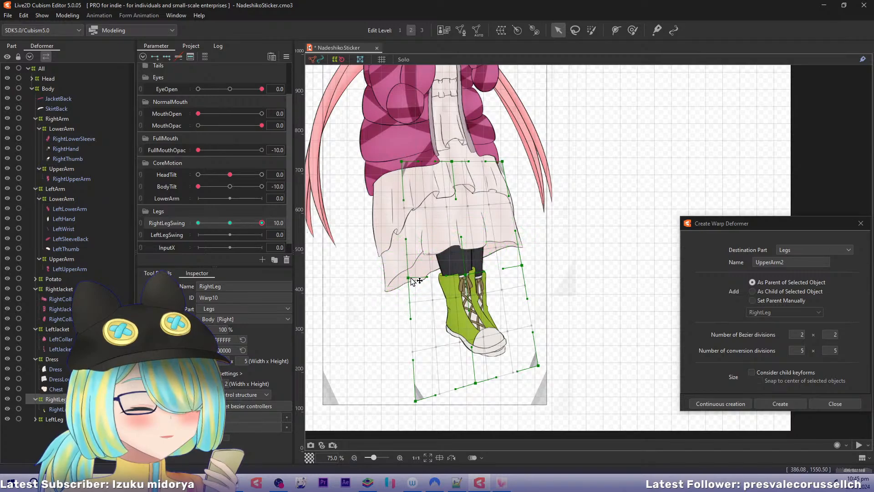
# At RightLegSwing -10, move the RightLeg warp's left-middle point left and up and fine-tune its center point.
pyautogui.moveTo(266, 225); pyautogui.dragTo(184, 216)
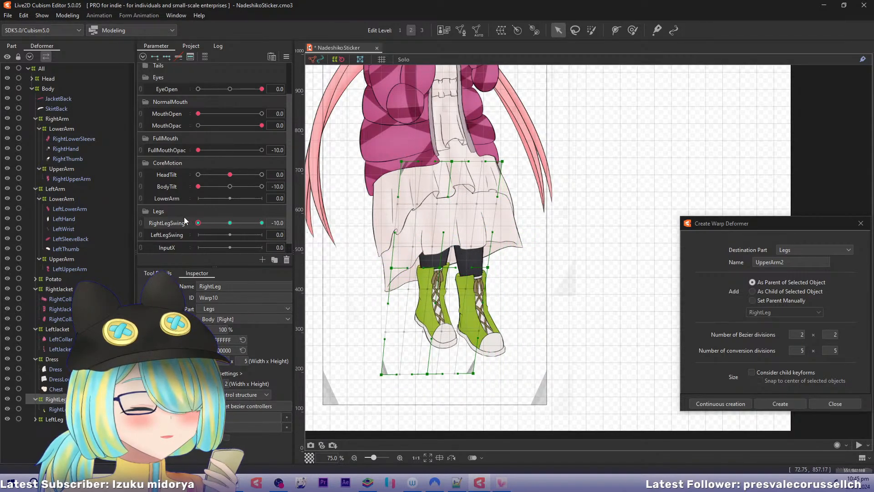
pyautogui.moveTo(395, 272); pyautogui.dragTo(389, 266)
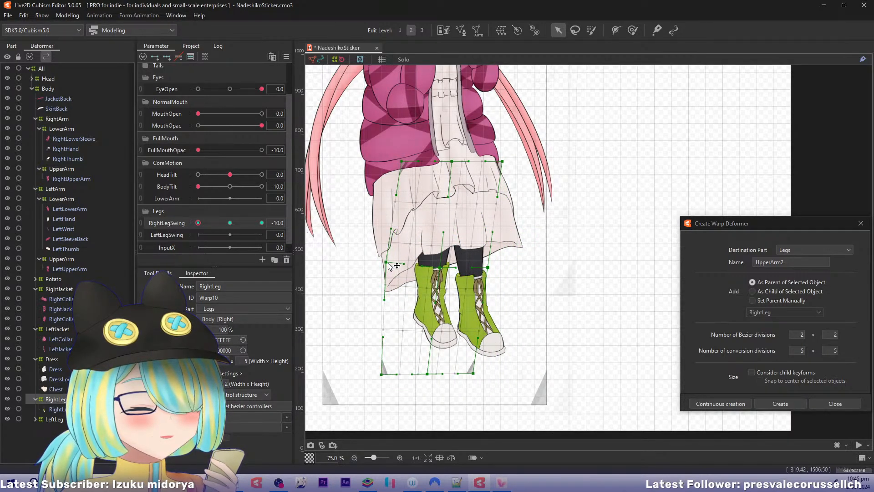
pyautogui.moveTo(443, 270); pyautogui.dragTo(445, 271)
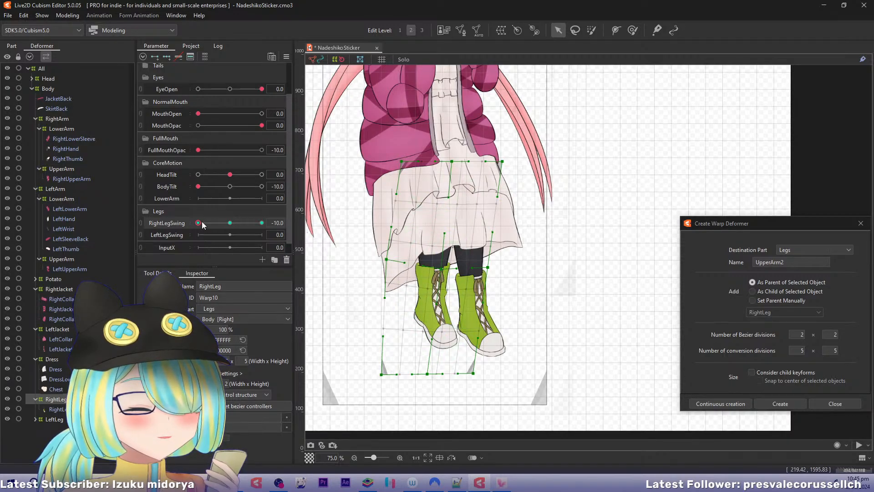
# At RightLegSwing 10, raise the RightLeg warp's three bottom control points slightly and check the swing.
pyautogui.moveTo(202, 222); pyautogui.dragTo(354, 251)
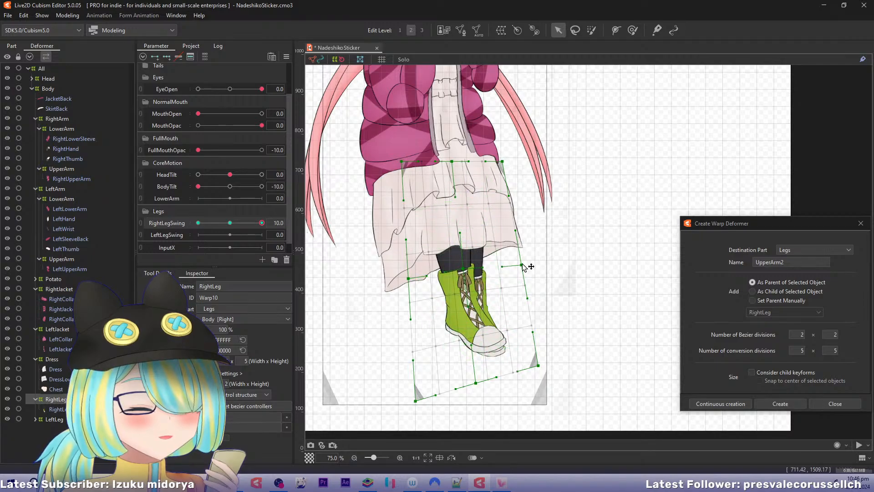
pyautogui.moveTo(538, 365); pyautogui.dragTo(540, 359)
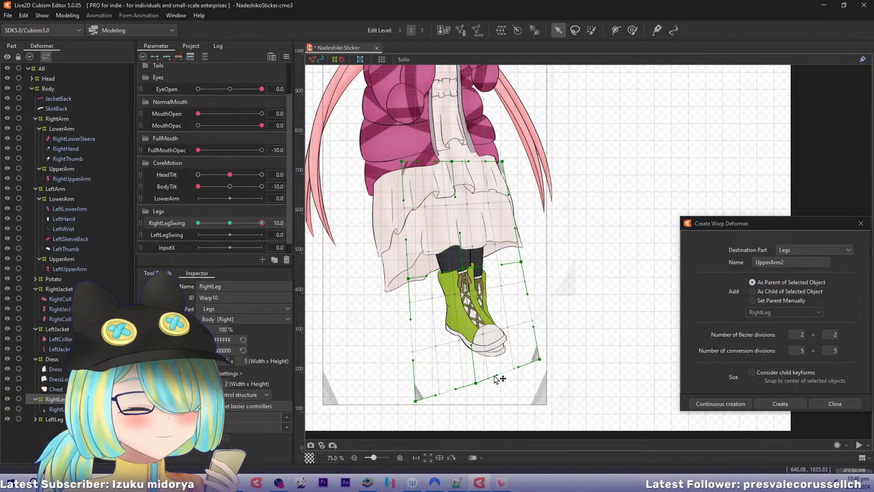
pyautogui.moveTo(477, 383); pyautogui.dragTo(475, 378)
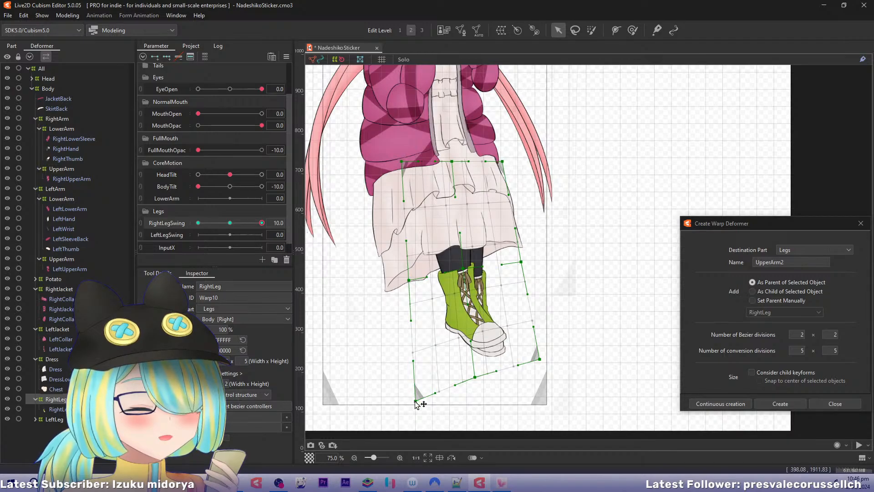
pyautogui.moveTo(415, 402); pyautogui.dragTo(417, 398)
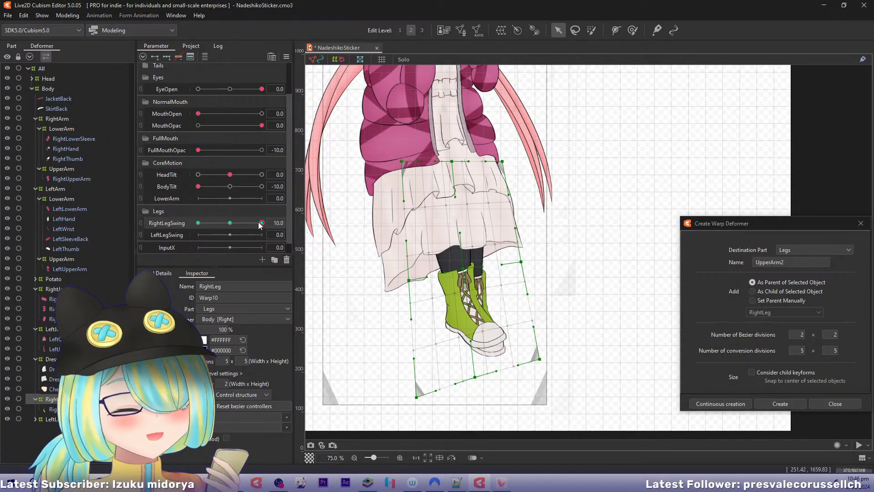
pyautogui.moveTo(258, 222); pyautogui.dragTo(283, 235)
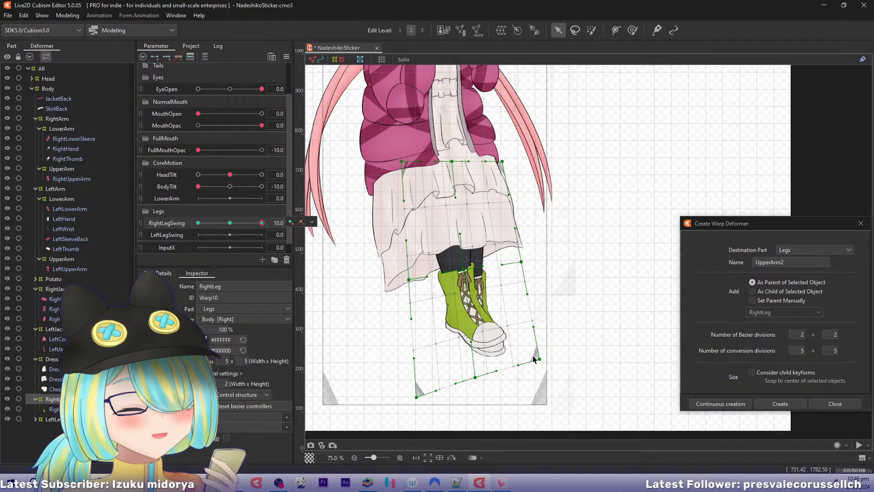
# Raise the RightLeg warp's bottom-right and bottom-center points further at RightLegSwing 10 and preview the leg motion.
pyautogui.moveTo(540, 361); pyautogui.dragTo(539, 346)
pyautogui.moveTo(476, 379); pyautogui.dragTo(474, 373)
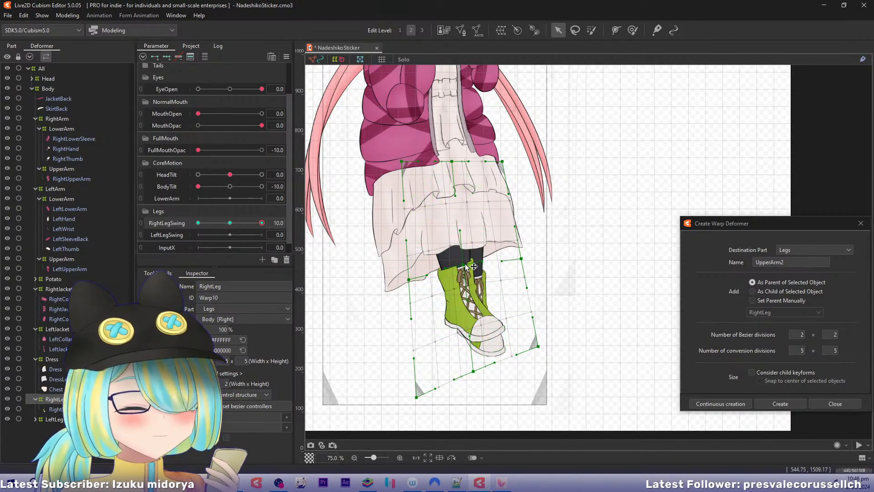
pyautogui.moveTo(261, 224); pyautogui.dragTo(274, 248)
# Try raising the RightLeg warp's bottom-center and right-middle points at RightLegSwing 10, and undo these moves.
pyautogui.moveTo(473, 372); pyautogui.dragTo(474, 367)
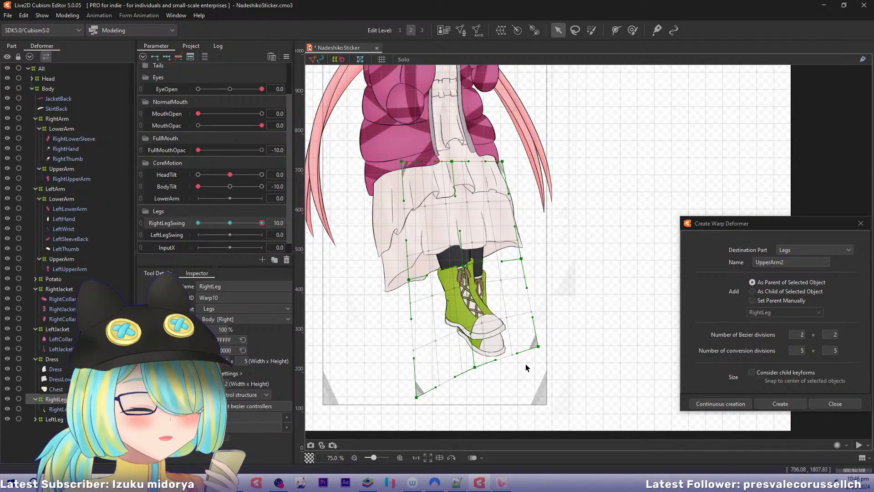
pyautogui.hotkey('ctrl', 'z')
pyautogui.hotkey('ctrl', 'z')
pyautogui.hotkey('ctrl', 'z')
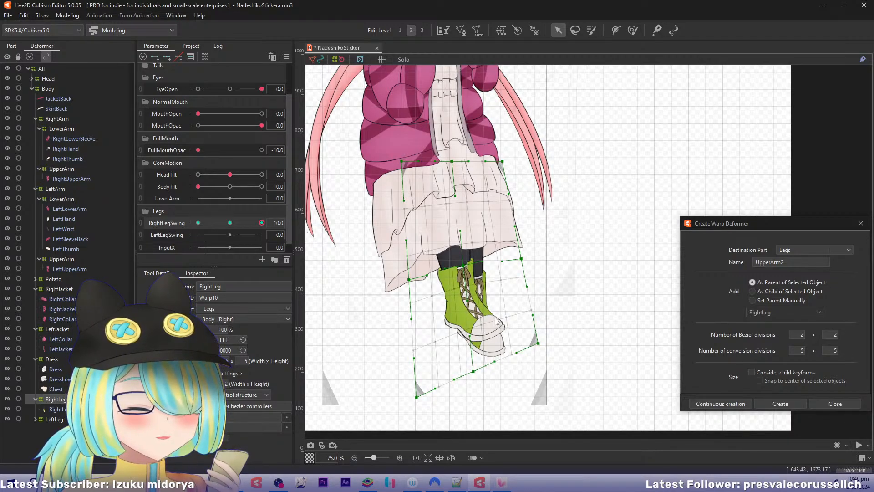
pyautogui.hotkey('ctrl', 'z')
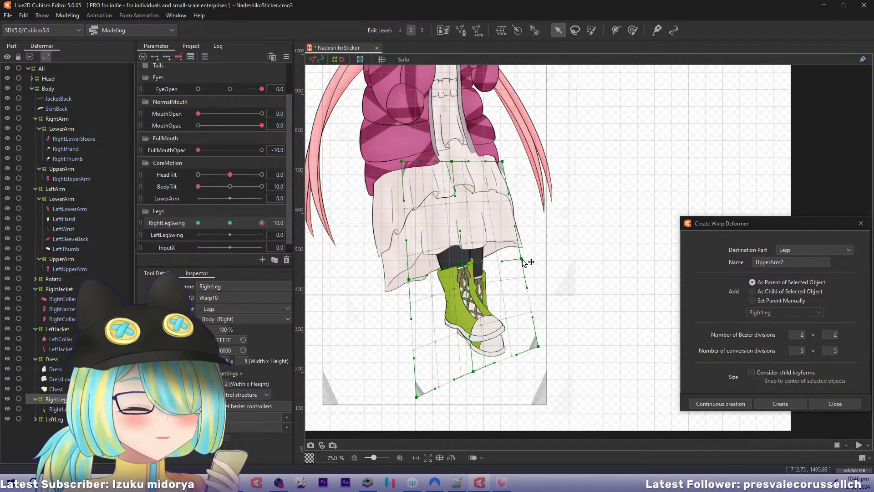
pyautogui.moveTo(523, 261); pyautogui.dragTo(522, 254)
pyautogui.hotkey('ctrl', 'z')
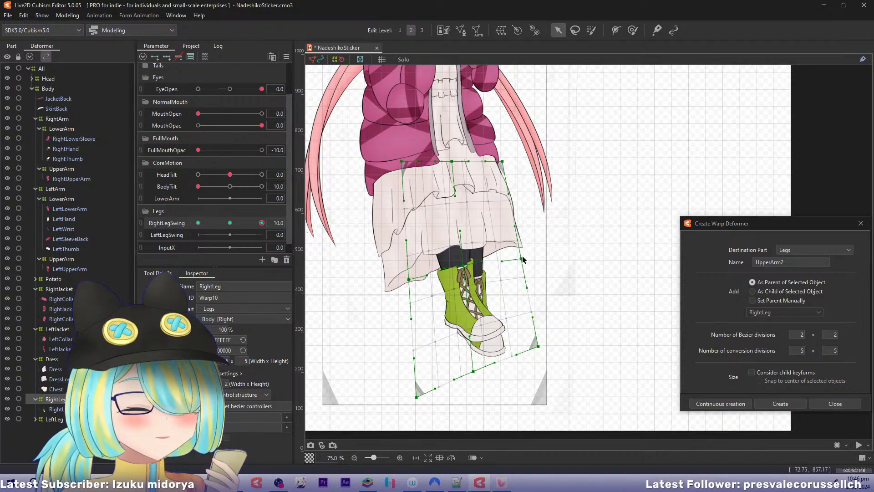
# Stretch the whole RightLeg warp slightly downward at RightLegSwing 10, and reset the motion parameters to their defaults.
pyautogui.moveTo(262, 222); pyautogui.dragTo(287, 247)
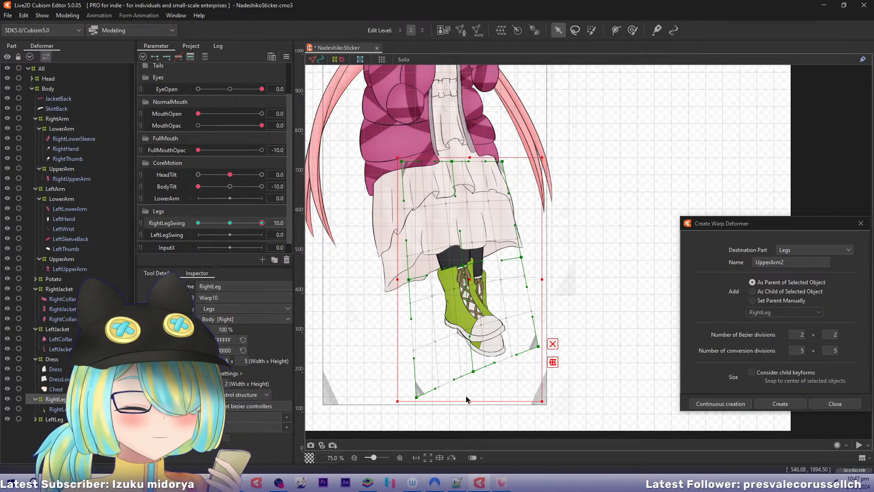
pyautogui.moveTo(469, 401); pyautogui.dragTo(468, 408)
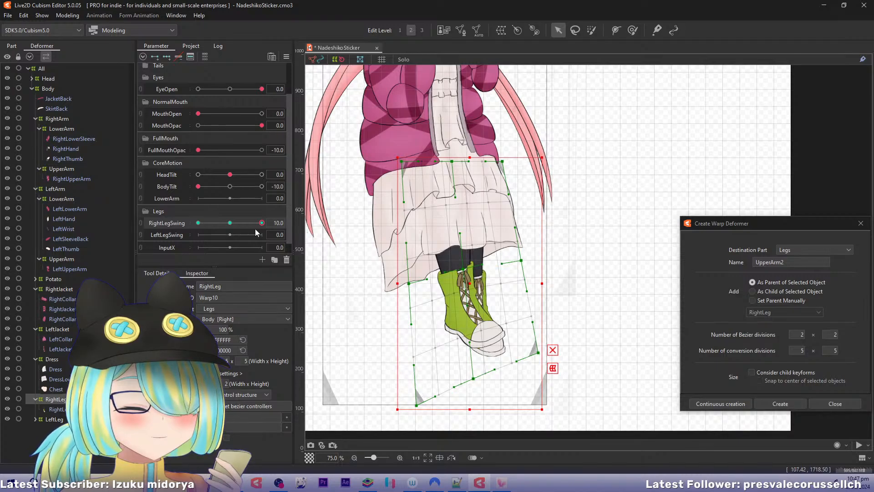
pyautogui.moveTo(262, 223); pyautogui.dragTo(190, 226)
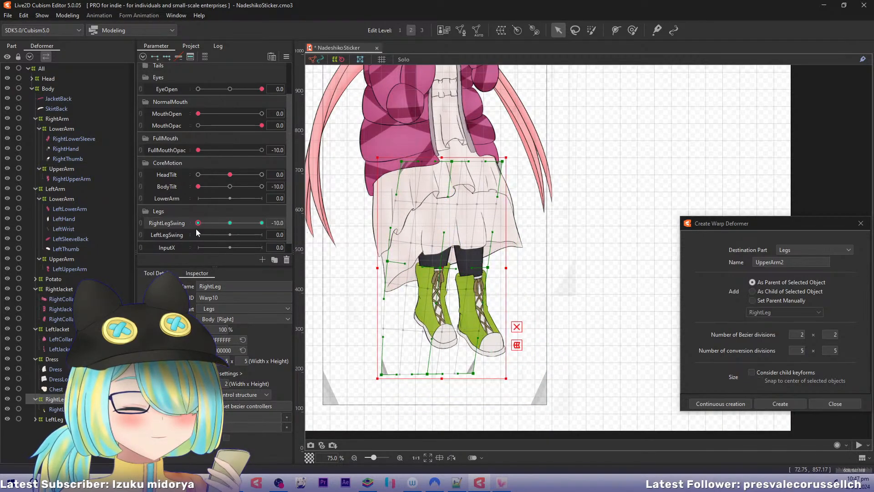
pyautogui.hotkey('ctrl', 'd')
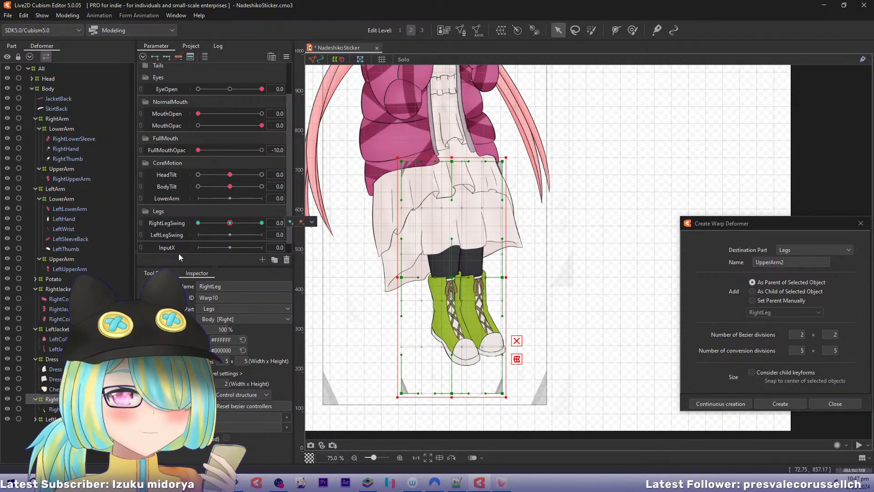
# Add three LeftLegSwing keyforms to the LeftLeg warp and set LeftLegSwing to -10.
pyautogui.click(45, 418)
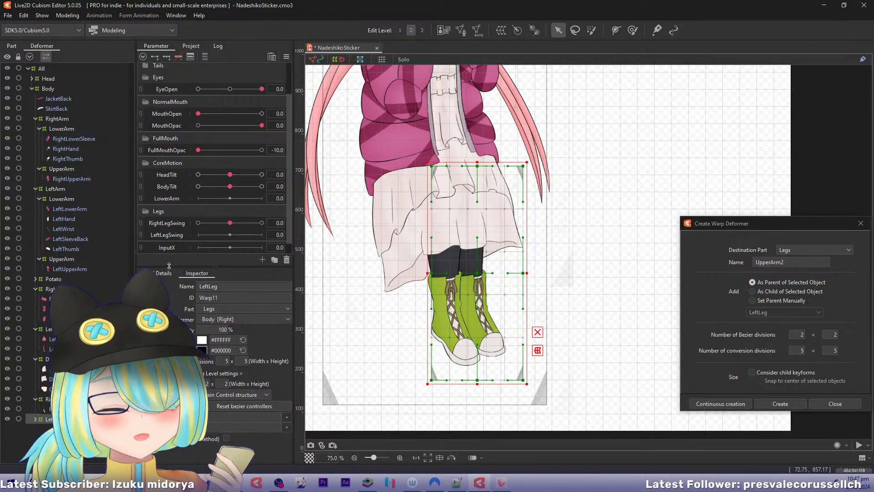
pyautogui.click(165, 235)
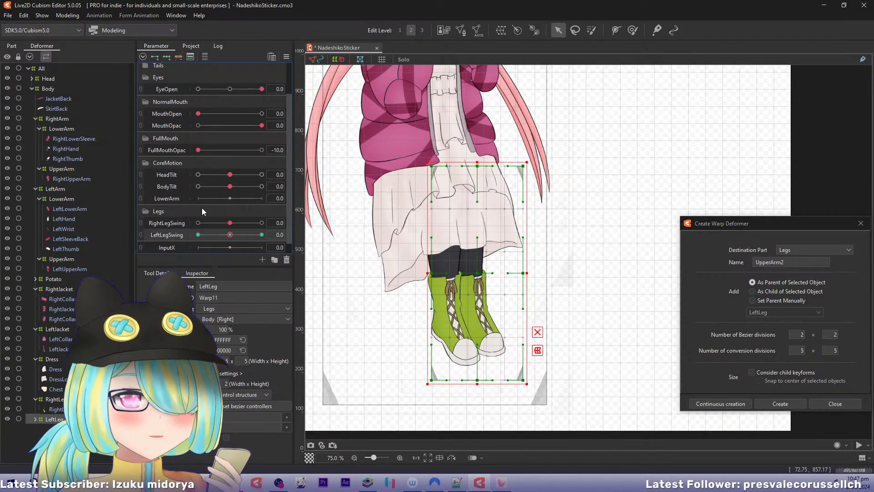
pyautogui.moveTo(230, 234); pyautogui.dragTo(198, 234)
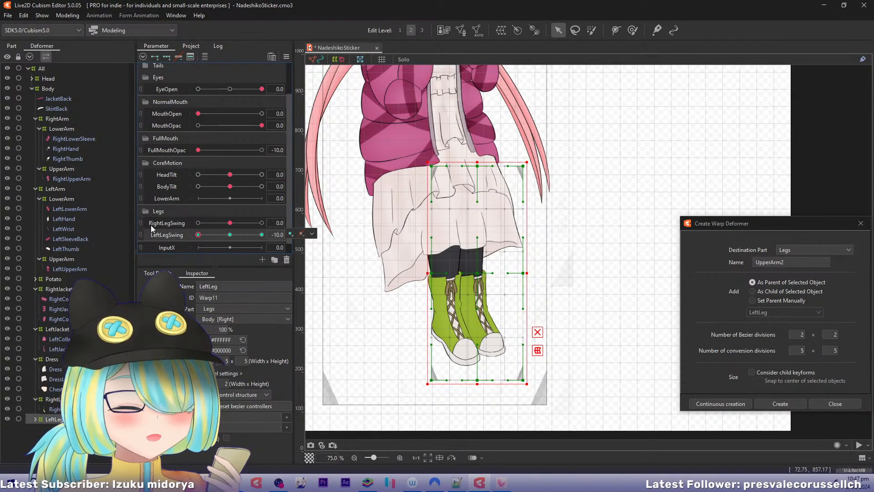
# Expand the LeftLeg deformer and isolate the left leg in Solo view with its warp selected.
pyautogui.click(35, 418)
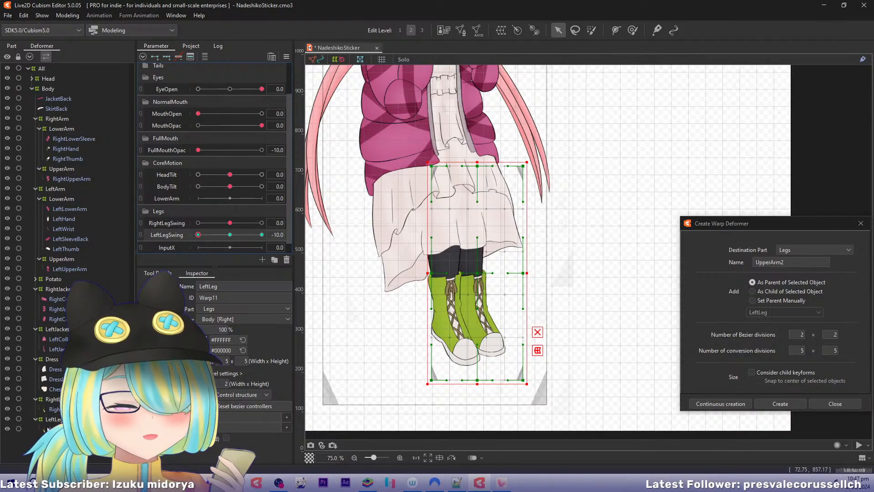
pyautogui.keyDown('shift'); pyautogui.click(48, 428); pyautogui.keyUp('shift')
pyautogui.click(51, 419)
pyautogui.keyDown('shift'); pyautogui.click(50, 429); pyautogui.keyUp('shift')
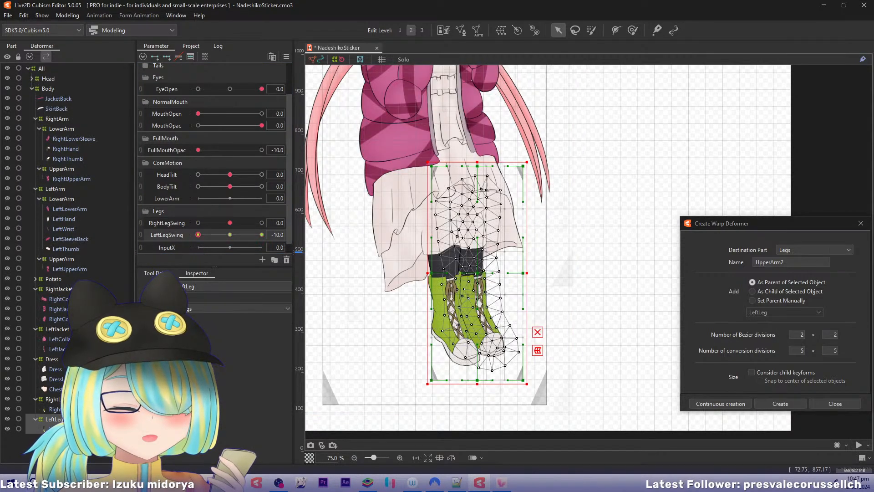
pyautogui.click(51, 419)
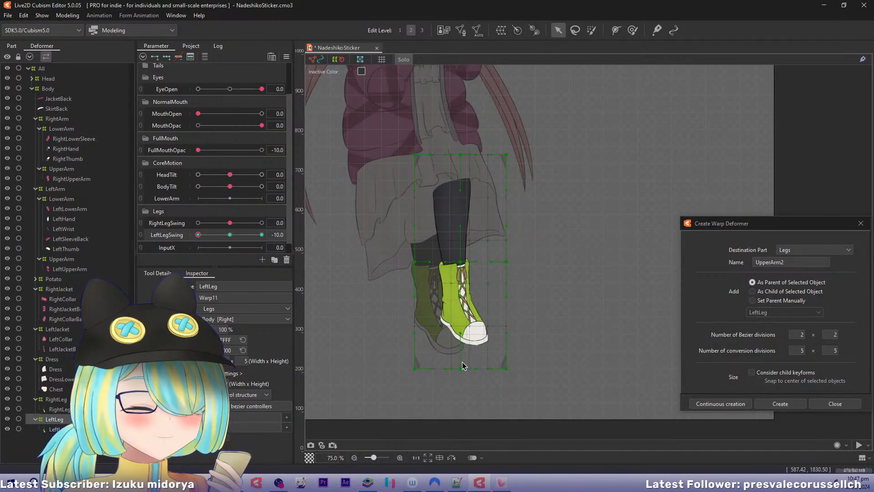
# Shift the bottom and middle points of the LeftLeg warp toward the character's other leg at LeftLegSwing -10.
pyautogui.moveTo(461, 367); pyautogui.dragTo(407, 353)
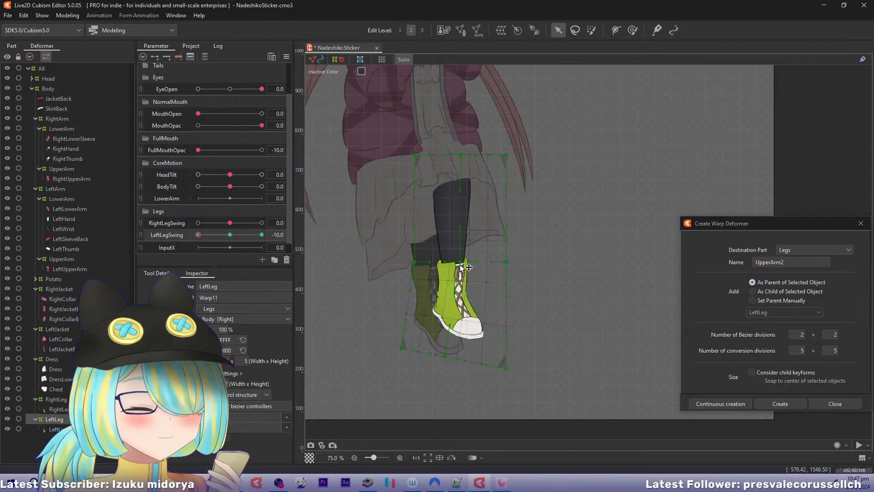
pyautogui.moveTo(461, 262); pyautogui.dragTo(409, 249)
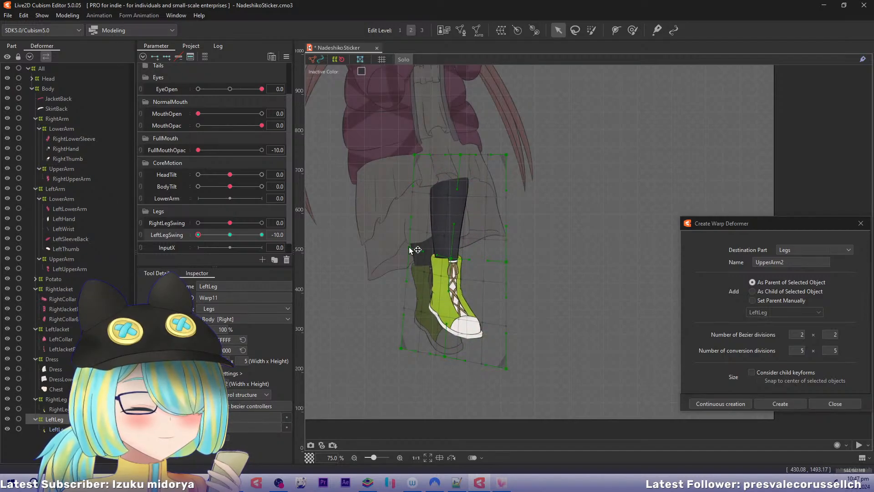
pyautogui.moveTo(507, 368); pyautogui.dragTo(483, 366)
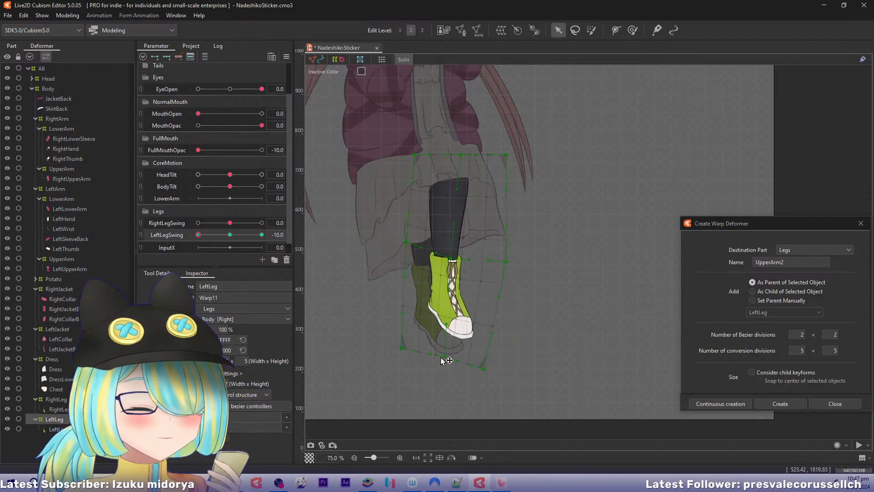
pyautogui.moveTo(402, 348); pyautogui.dragTo(391, 339)
pyautogui.moveTo(454, 259); pyautogui.dragTo(450, 257)
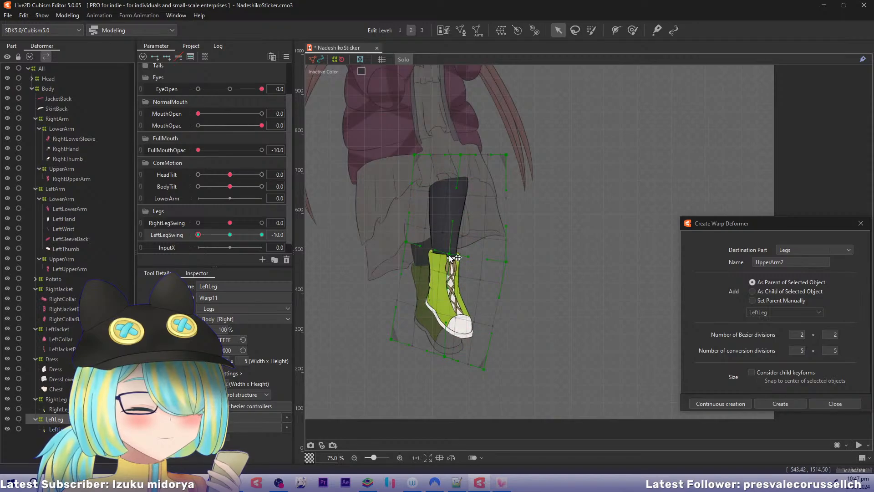
# Refine the LeftLeg warp's side, bottom-center and bottom corner points at LeftLegSwing -10 into an even backward swing.
pyautogui.moveTo(505, 262); pyautogui.dragTo(491, 267)
pyautogui.moveTo(440, 355); pyautogui.dragTo(435, 352)
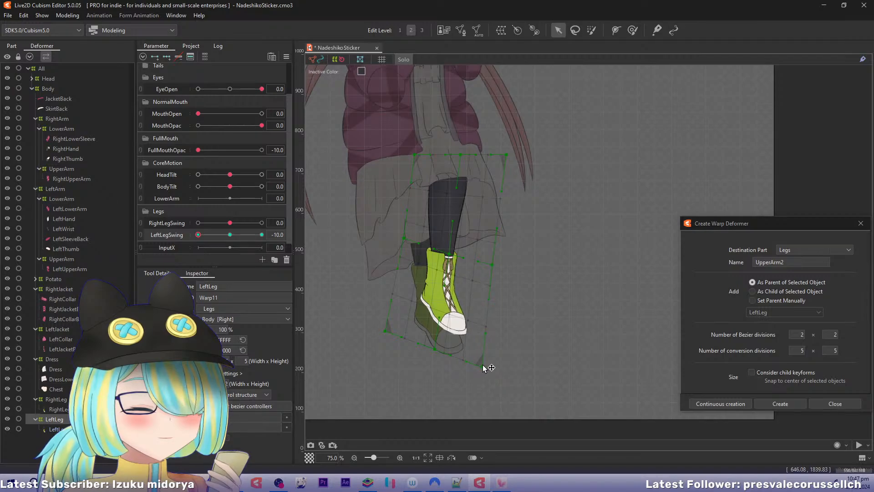
pyautogui.moveTo(483, 365); pyautogui.dragTo(487, 357)
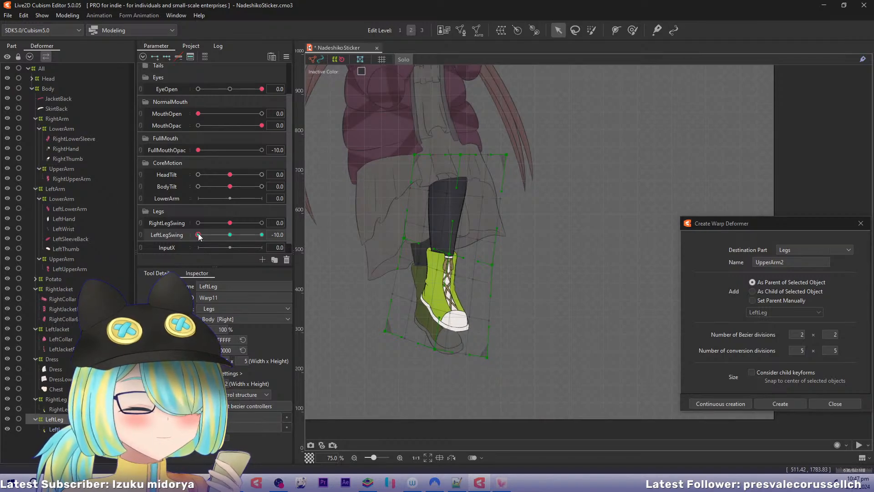
pyautogui.moveTo(199, 236)
pyautogui.mouseDown()
pyautogui.moveTo(217, 244)
pyautogui.moveTo(190, 247)
pyautogui.mouseUp()
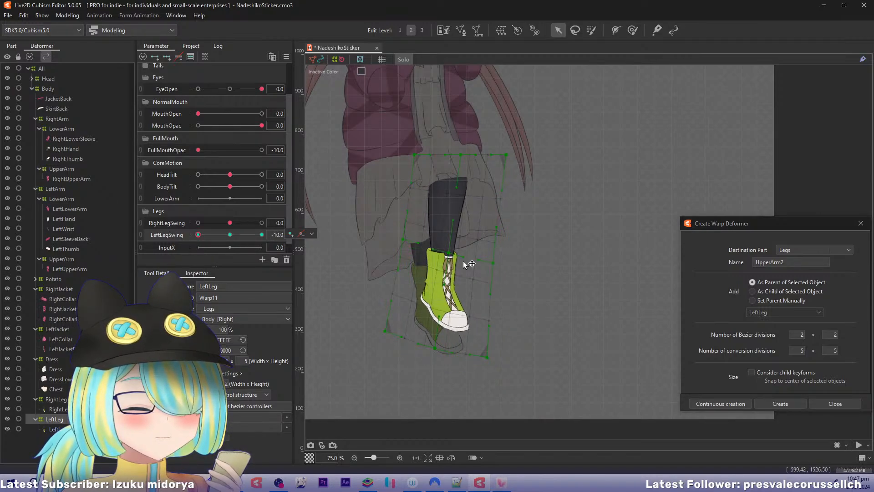
pyautogui.moveTo(496, 265); pyautogui.dragTo(490, 269)
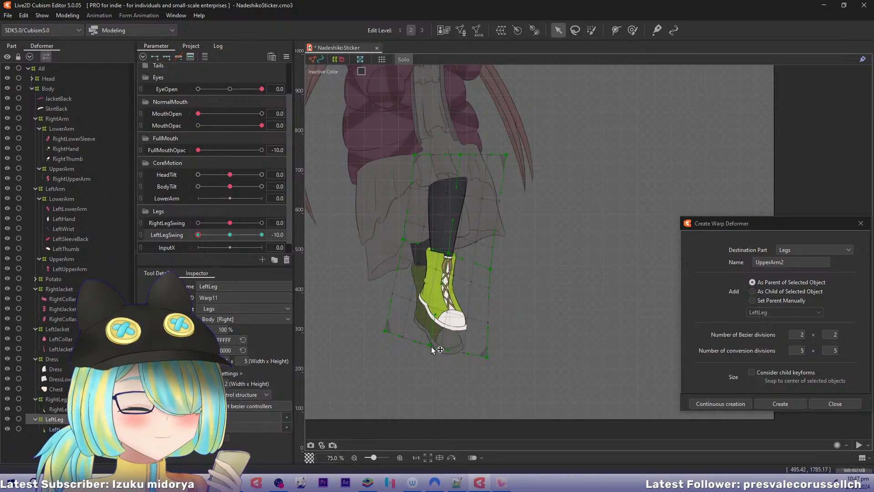
pyautogui.moveTo(487, 359); pyautogui.dragTo(480, 367)
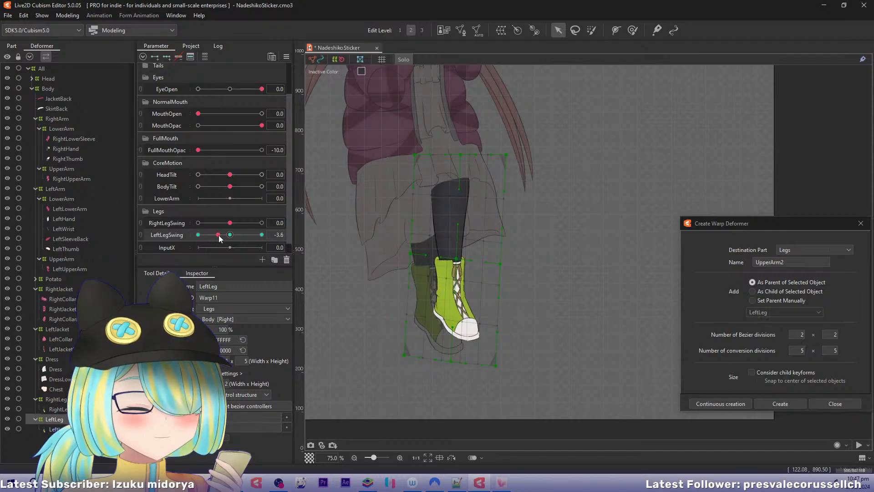
pyautogui.moveTo(408, 246); pyautogui.dragTo(399, 240)
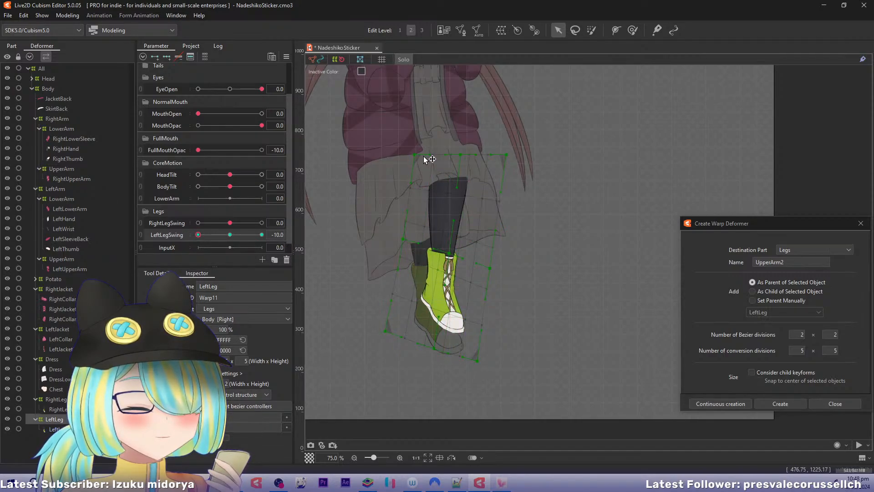
# Set LeftLegSwing to 10 and swing the LeftLeg warp's bottom row to the right, with its right corner raised.
pyautogui.moveTo(199, 234); pyautogui.dragTo(267, 247)
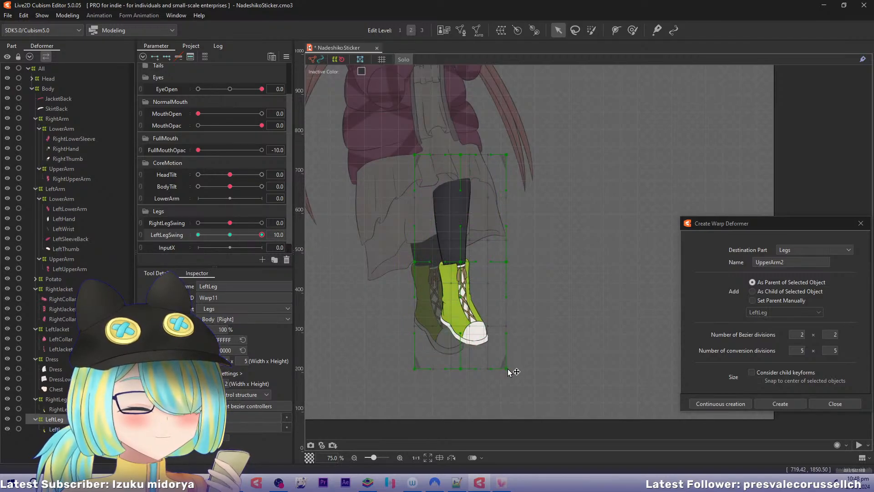
pyautogui.moveTo(509, 371); pyautogui.dragTo(521, 357)
pyautogui.moveTo(461, 371); pyautogui.dragTo(472, 356)
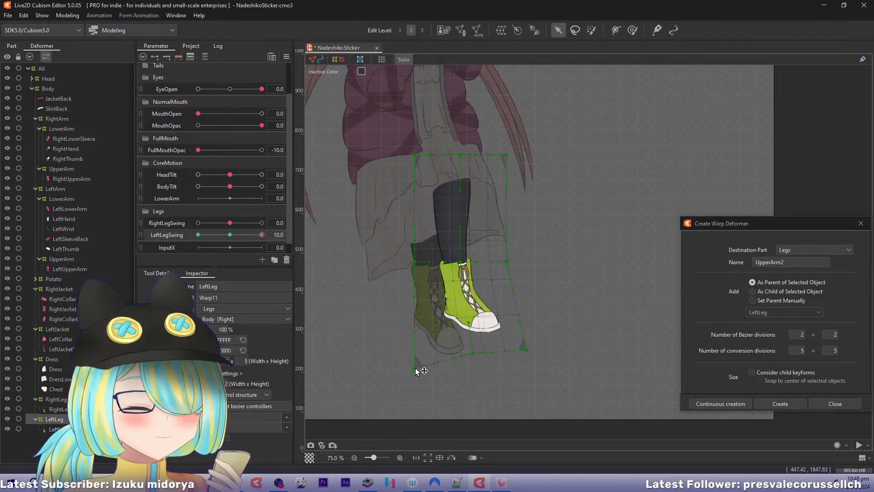
pyautogui.moveTo(416, 368); pyautogui.dragTo(426, 376)
pyautogui.moveTo(473, 353); pyautogui.dragTo(480, 359)
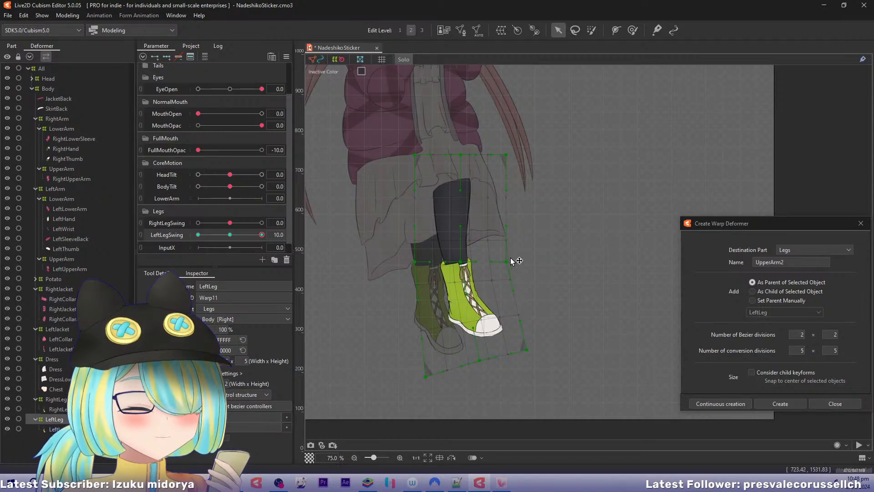
# Tilt the LeftLeg warp's middle row and raise its bottom-right corner to follow the swing at LeftLegSwing 10.
pyautogui.moveTo(510, 260); pyautogui.dragTo(420, 263)
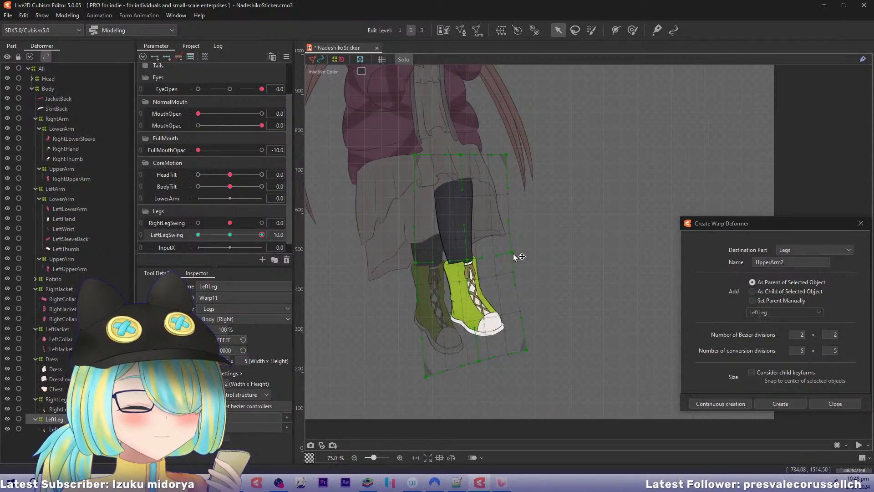
pyautogui.moveTo(512, 253); pyautogui.dragTo(511, 249)
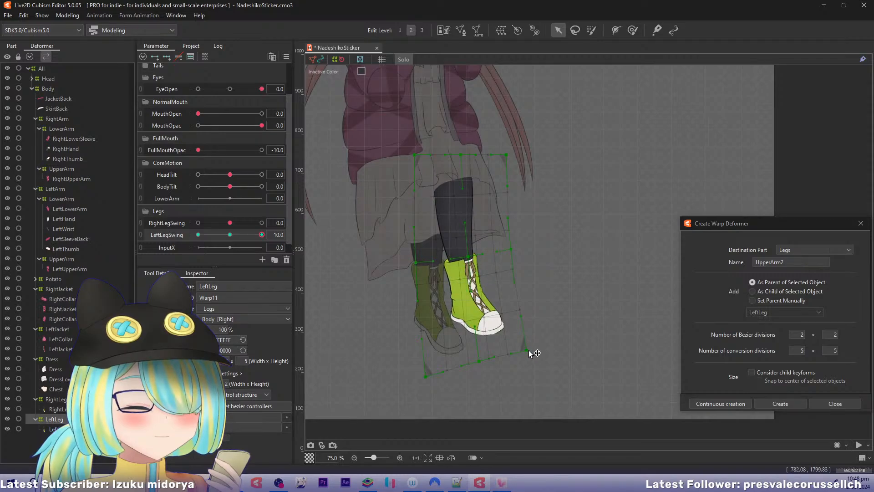
pyautogui.moveTo(528, 351); pyautogui.dragTo(525, 332)
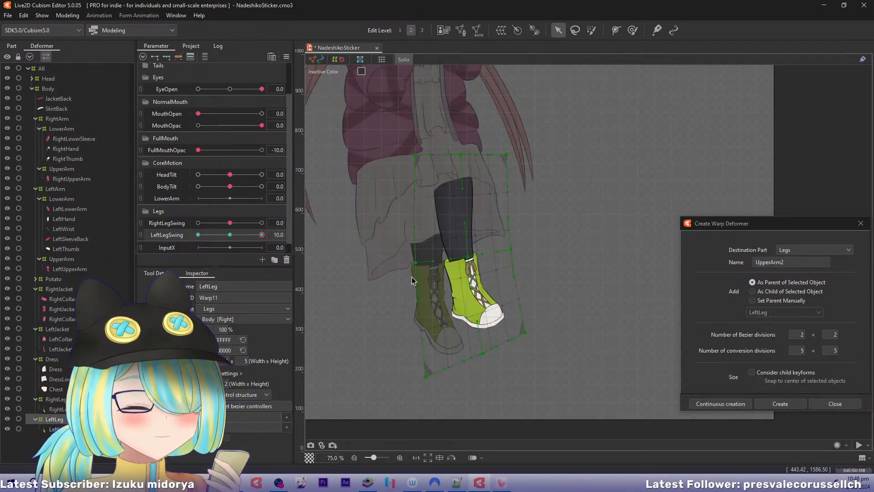
pyautogui.moveTo(262, 235)
pyautogui.mouseDown()
pyautogui.moveTo(247, 237)
pyautogui.moveTo(278, 235)
pyautogui.mouseUp()
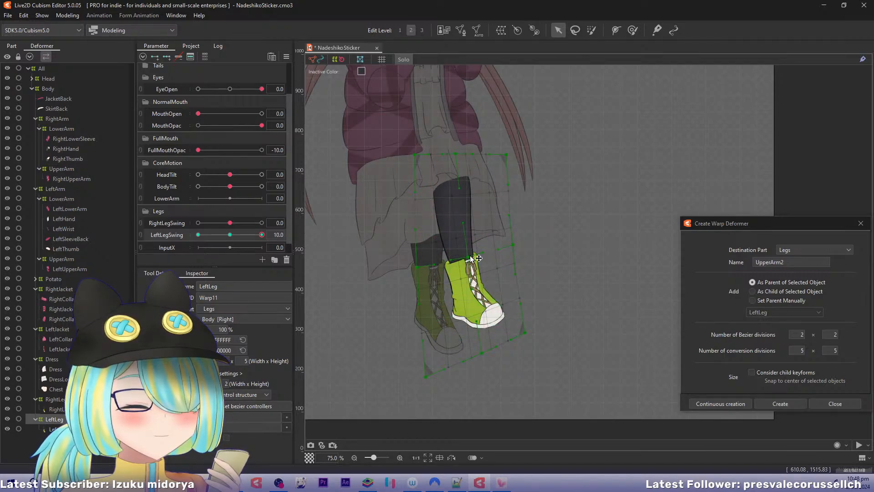
# Push the LeftLeg warp's center and bottom points farther into the swing at LeftLegSwing 10, and preview the motion.
pyautogui.moveTo(470, 256); pyautogui.dragTo(472, 252)
pyautogui.moveTo(483, 352); pyautogui.dragTo(537, 325)
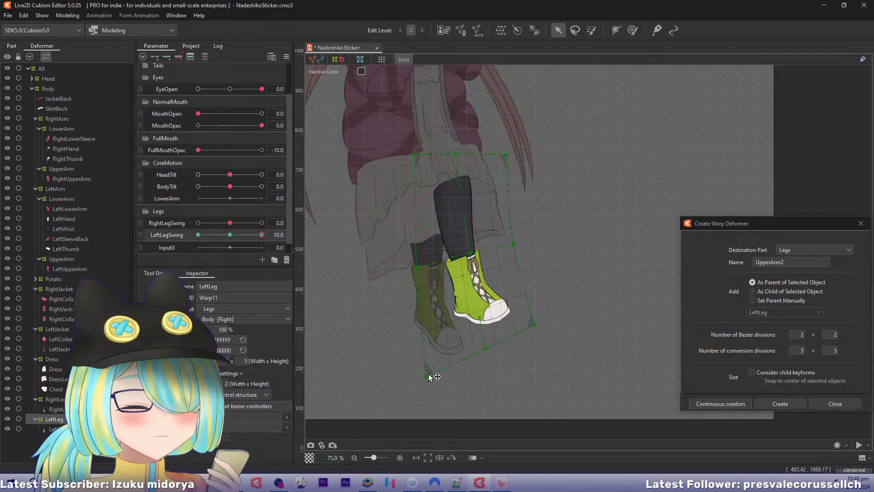
pyautogui.moveTo(429, 373); pyautogui.dragTo(439, 367)
pyautogui.moveTo(490, 350); pyautogui.dragTo(492, 349)
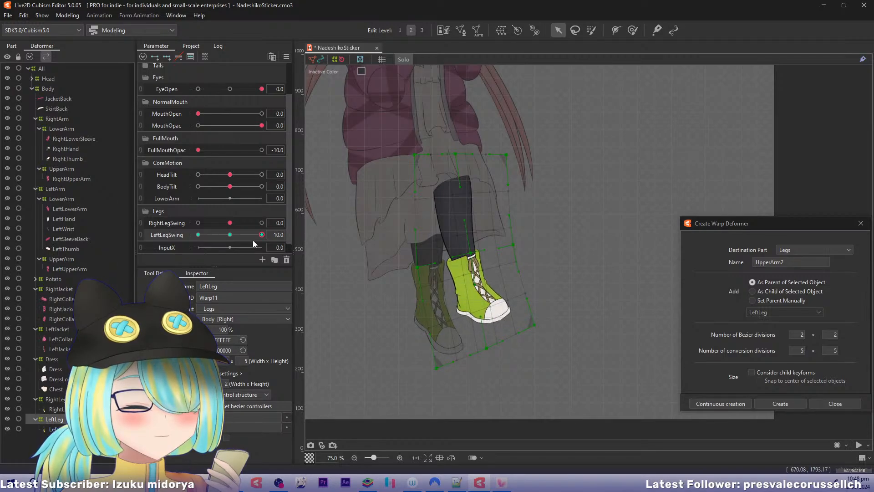
pyautogui.moveTo(253, 240); pyautogui.dragTo(272, 241)
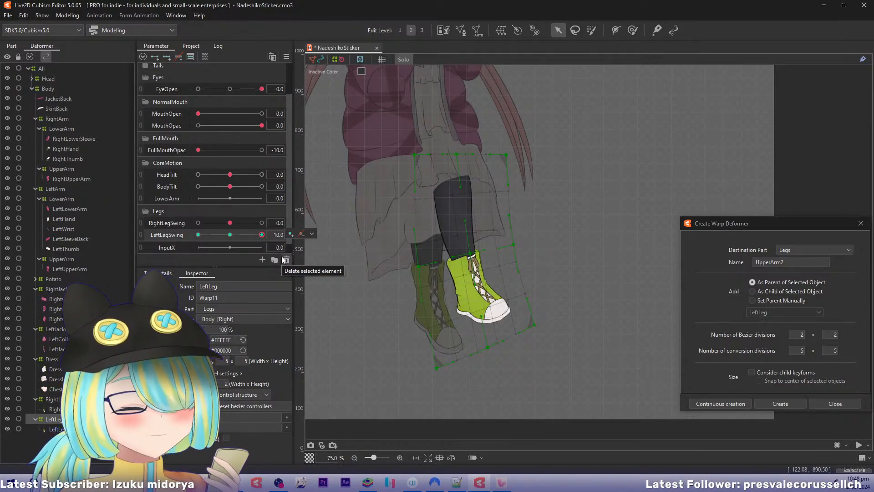
pyautogui.moveTo(251, 234); pyautogui.dragTo(273, 235)
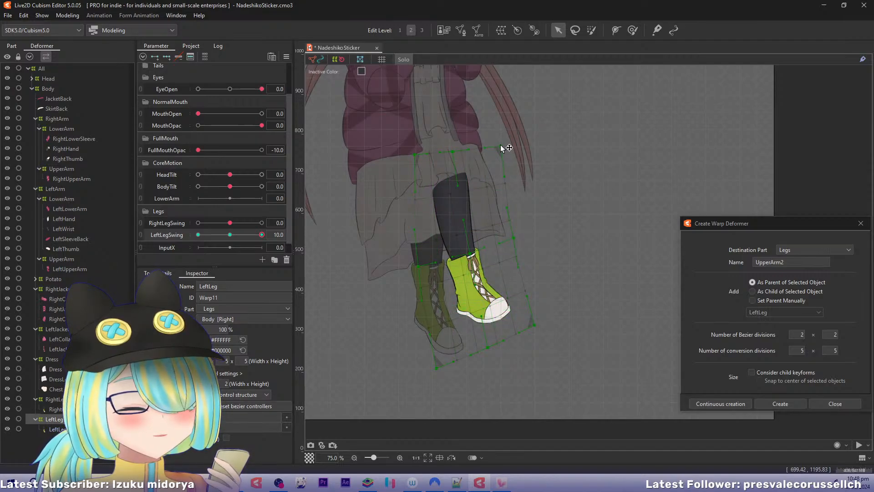
# Tilt and narrow the LeftLeg warp's top row at LeftLegSwing 10, and fine-tune its bottom points.
pyautogui.moveTo(415, 157); pyautogui.dragTo(409, 153)
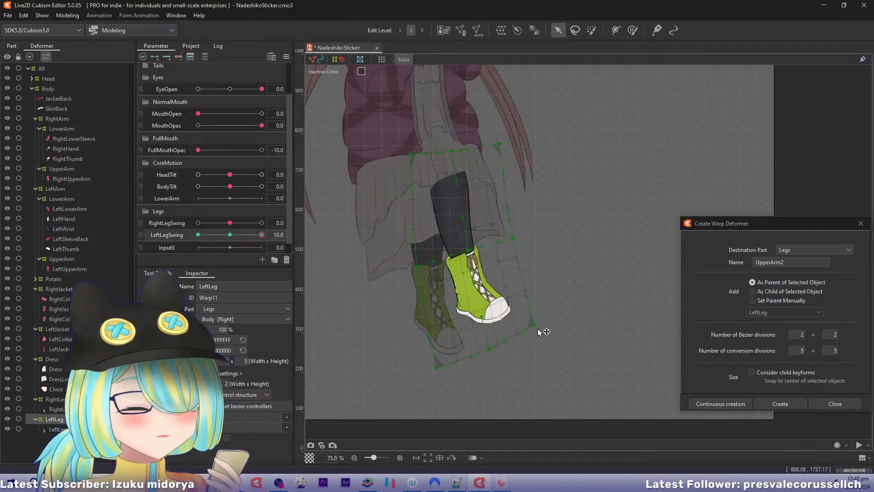
pyautogui.moveTo(440, 370); pyautogui.dragTo(452, 375)
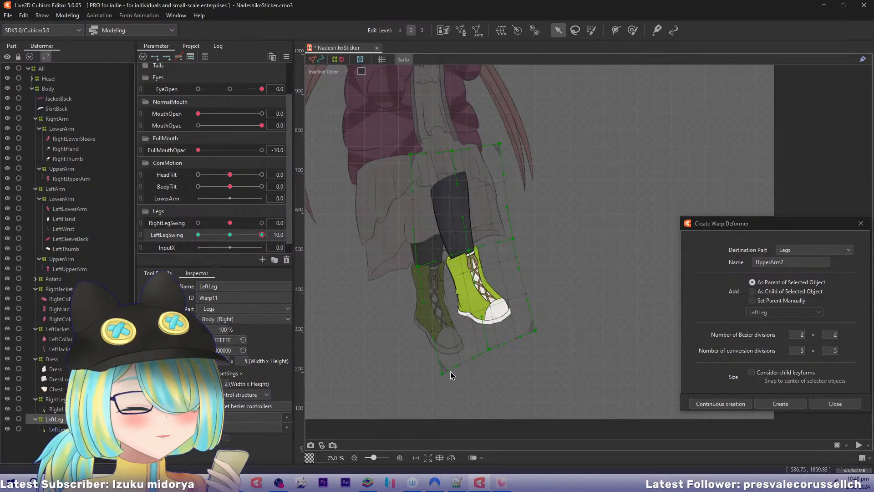
pyautogui.moveTo(493, 352); pyautogui.dragTo(503, 354)
pyautogui.moveTo(540, 327); pyautogui.dragTo(539, 330)
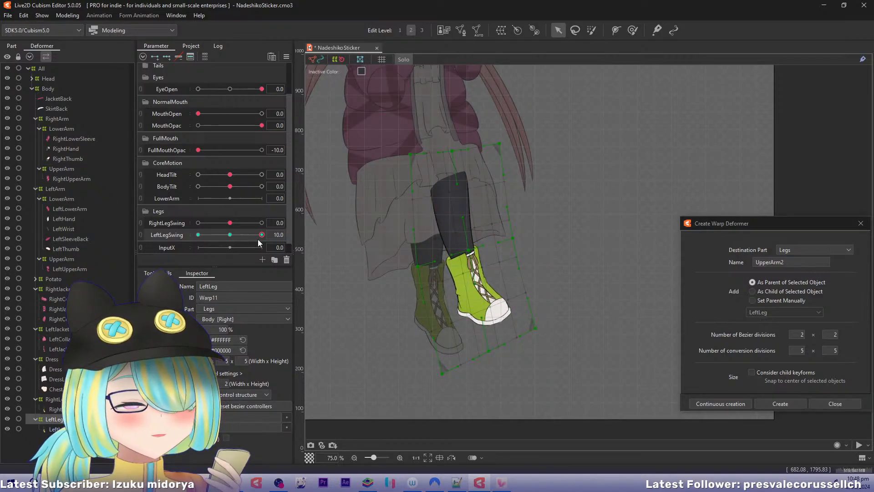
pyautogui.moveTo(260, 235)
pyautogui.mouseDown()
pyautogui.moveTo(236, 238)
pyautogui.moveTo(262, 235)
pyautogui.mouseUp()
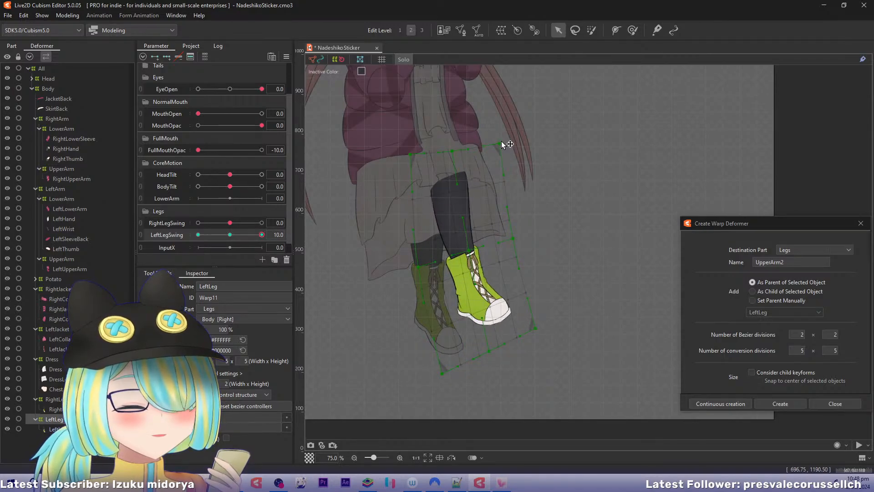
pyautogui.moveTo(502, 146); pyautogui.dragTo(449, 151)
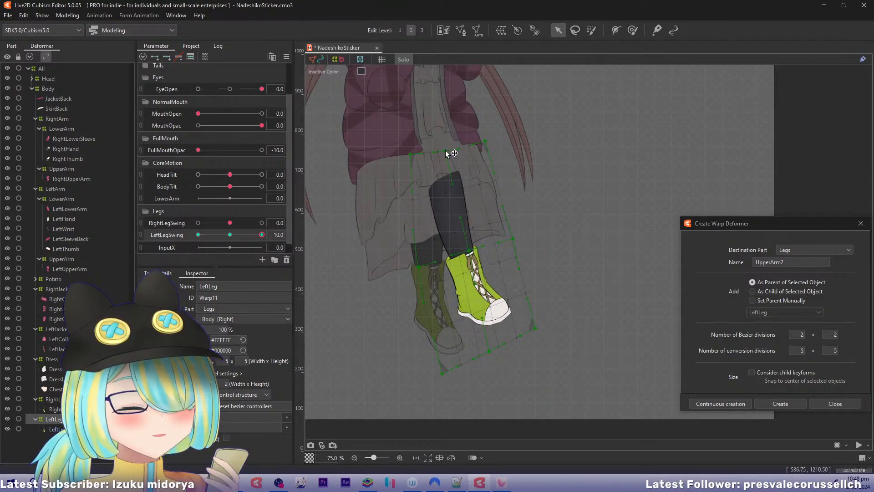
# Return LeftLegSwing to 0 and turn off Solo view to show the whole model.
pyautogui.click(242, 220)
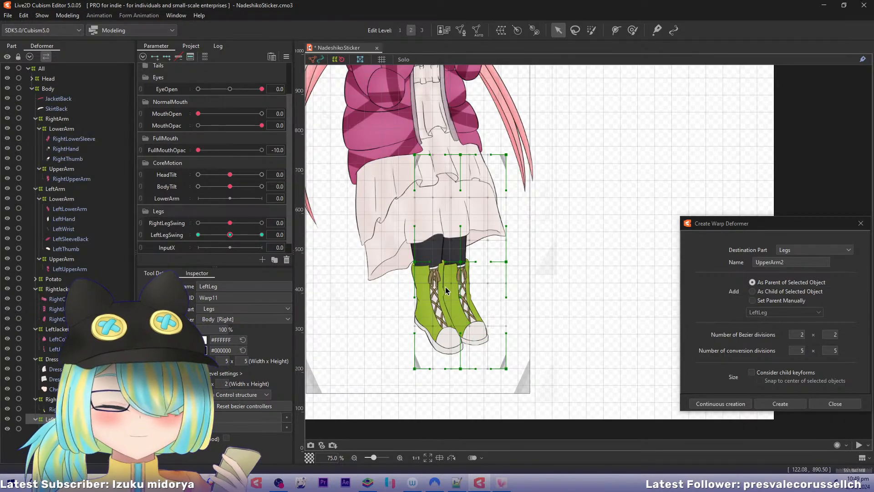
pyautogui.click(446, 290)
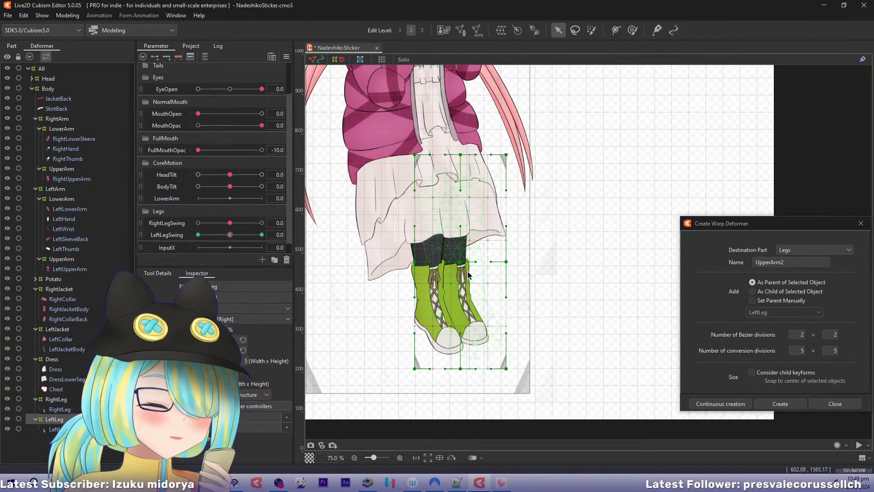
pyautogui.moveTo(473, 248); pyautogui.dragTo(502, 312)
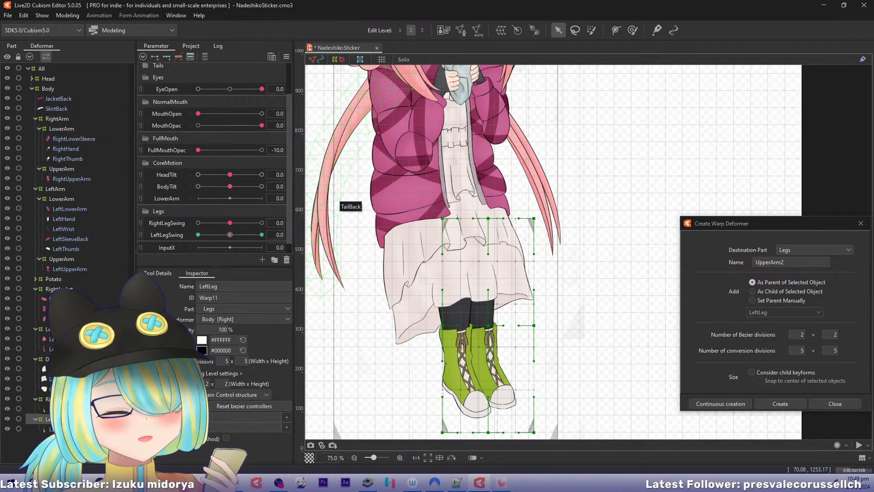
# Move the SkirtBack art mesh from the Body deformer into the Dress deformer.
pyautogui.click(458, 259)
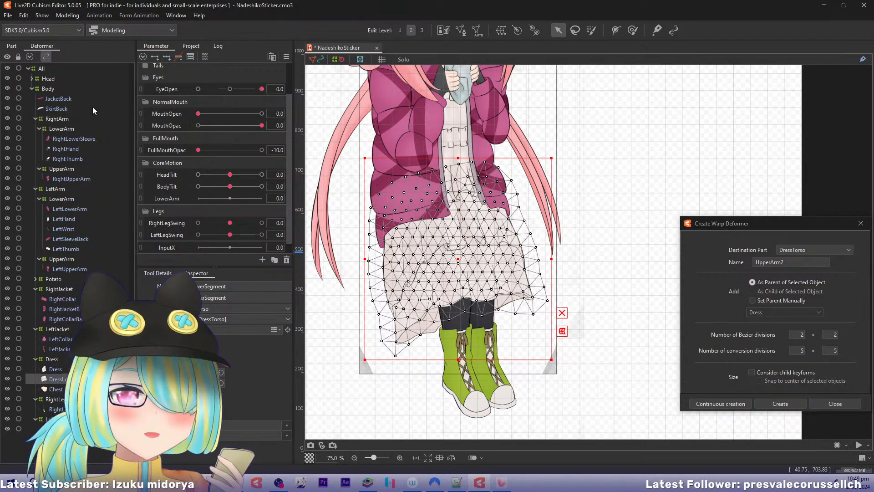
pyautogui.click(67, 109)
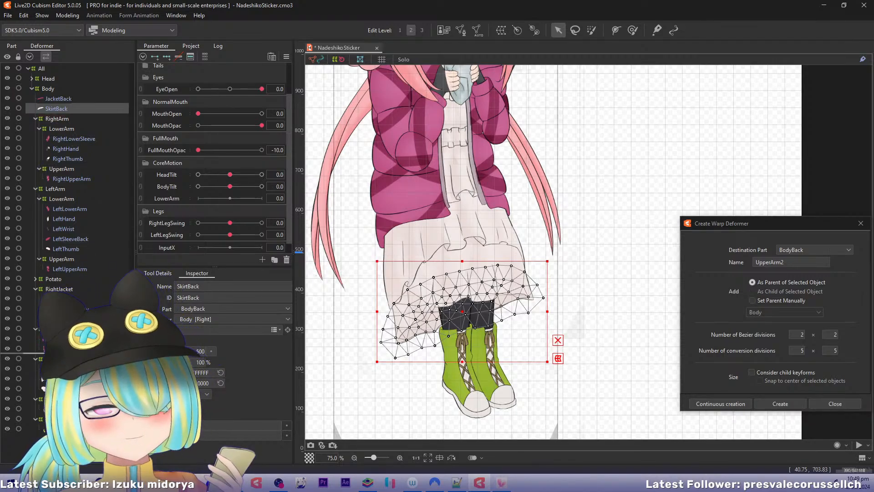
pyautogui.moveTo(68, 108); pyautogui.dragTo(50, 358)
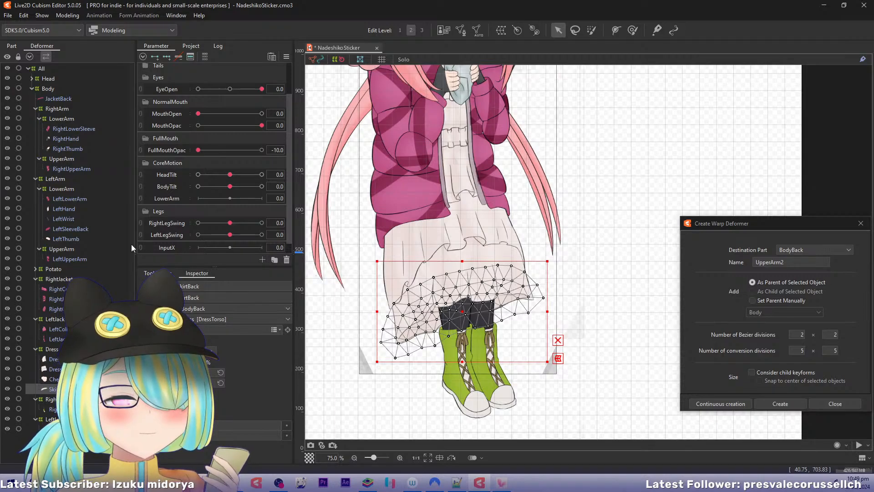
# Select the Dress deformer and preview the body's lean with BodyTilt at -10.
pyautogui.click(47, 349)
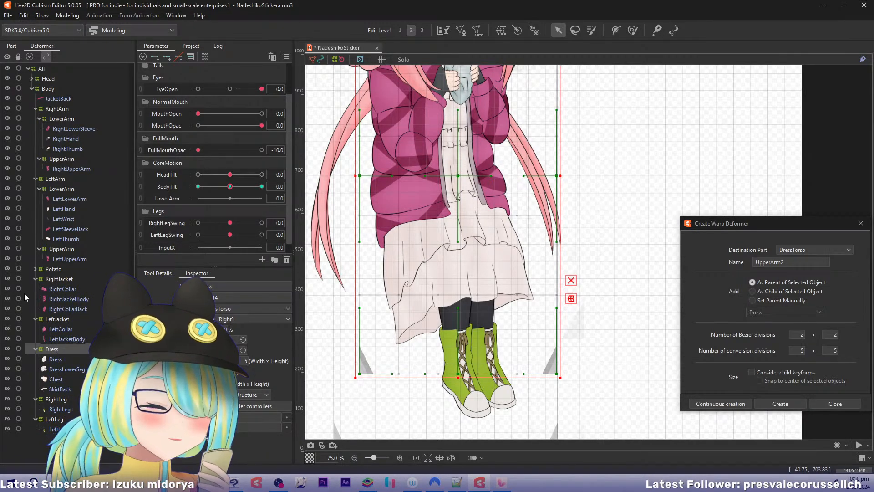
pyautogui.moveTo(413, 158); pyautogui.dragTo(444, 288)
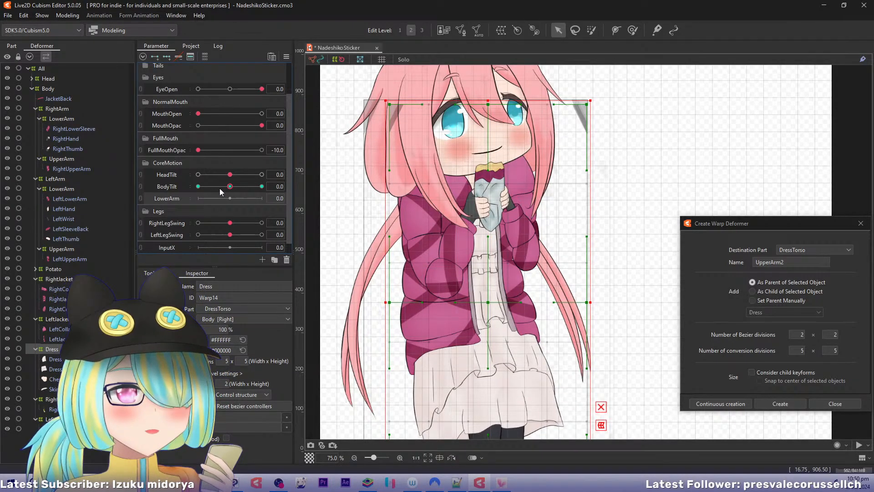
pyautogui.moveTo(219, 188)
pyautogui.mouseDown()
pyautogui.moveTo(189, 193)
pyautogui.moveTo(229, 198)
pyautogui.moveTo(195, 198)
pyautogui.mouseUp()
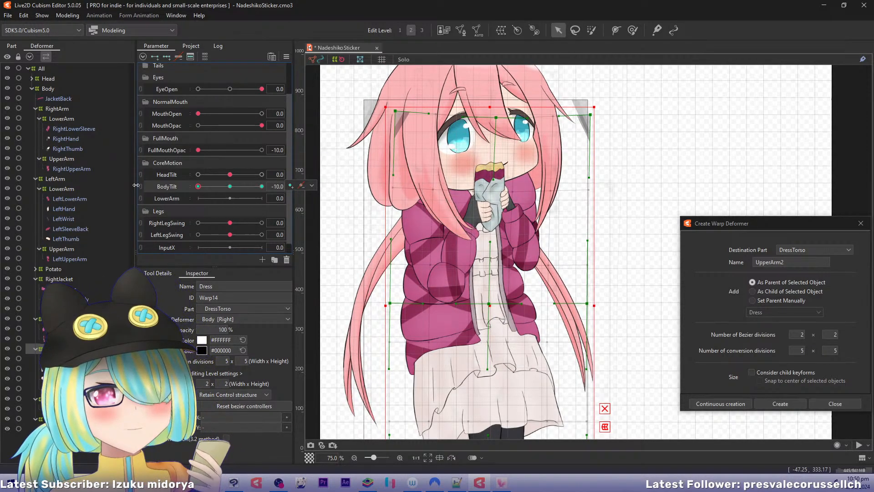
# At BodyTilt -10, shift the middle and right-hand columns of the RightArm LowerArm warp downward to lower the forearm and hand.
pyautogui.click(56, 188)
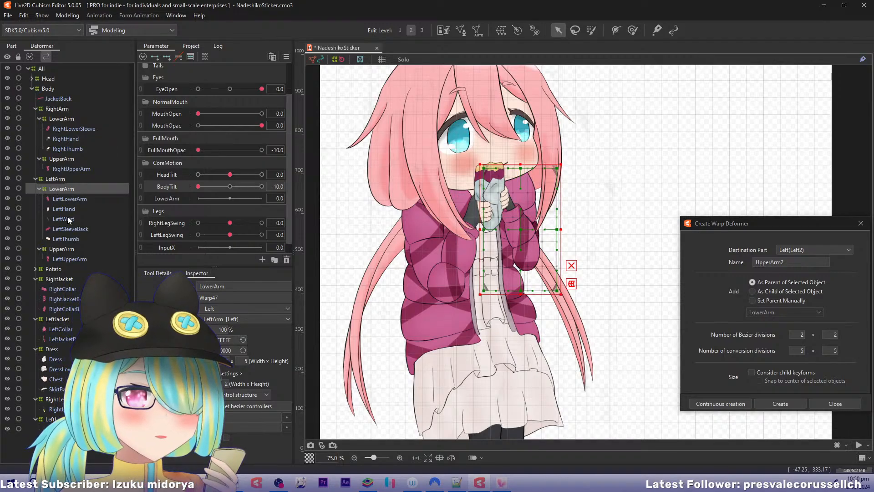
pyautogui.click(67, 158)
pyautogui.click(70, 120)
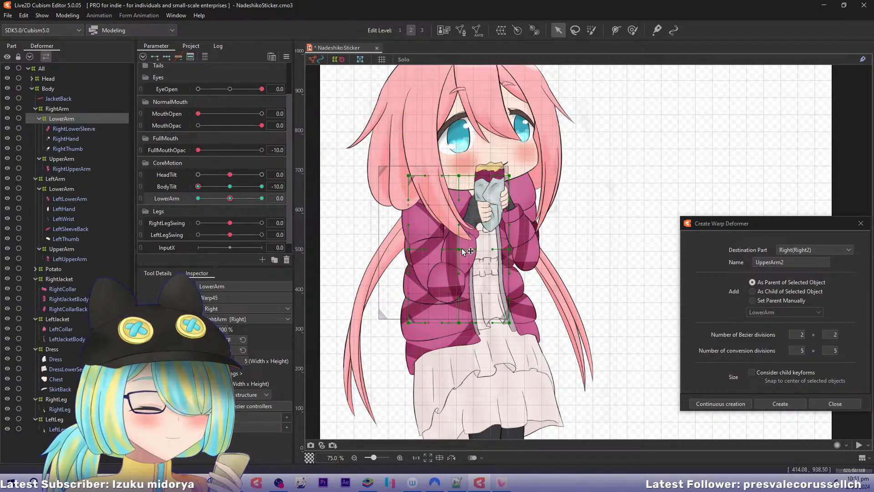
pyautogui.moveTo(460, 249); pyautogui.dragTo(463, 254)
pyautogui.moveTo(460, 177); pyautogui.dragTo(466, 188)
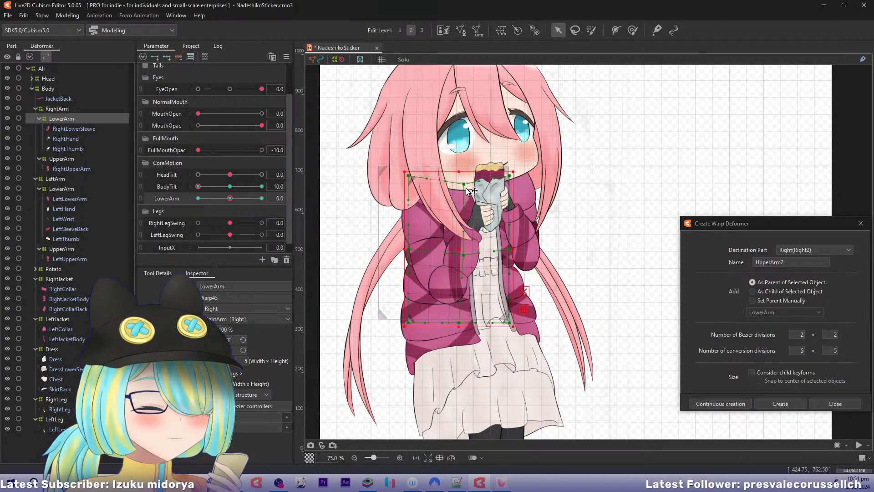
pyautogui.click(509, 253)
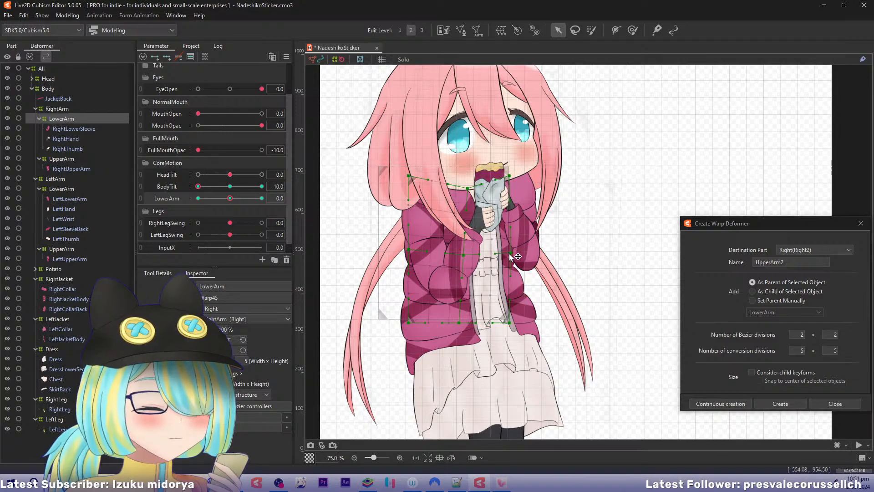
pyautogui.moveTo(463, 254); pyautogui.dragTo(465, 259)
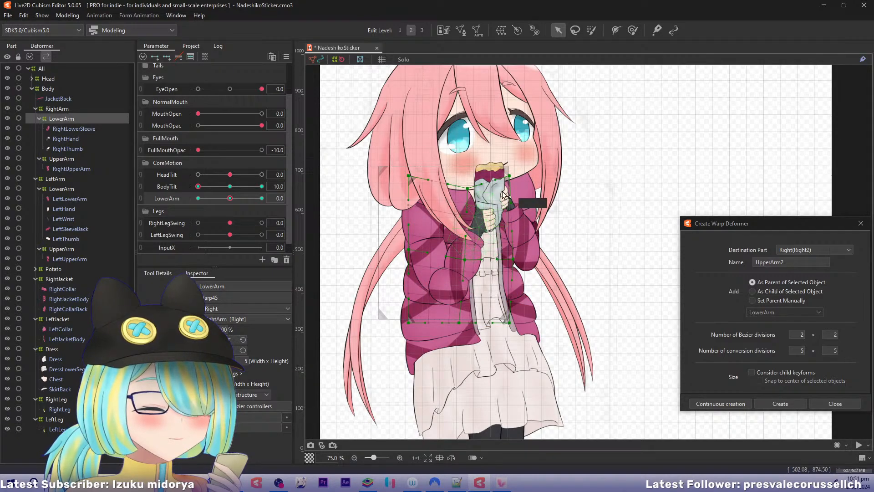
pyautogui.moveTo(509, 177); pyautogui.dragTo(467, 187)
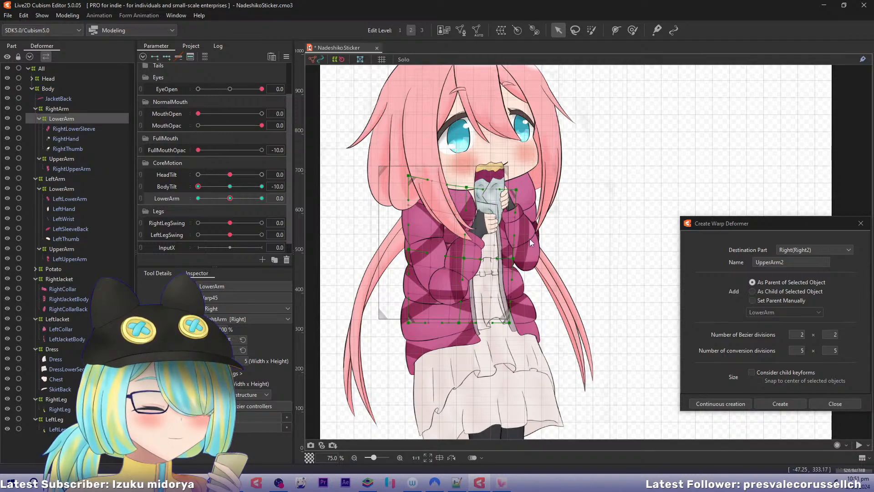
pyautogui.moveTo(512, 258); pyautogui.dragTo(514, 263)
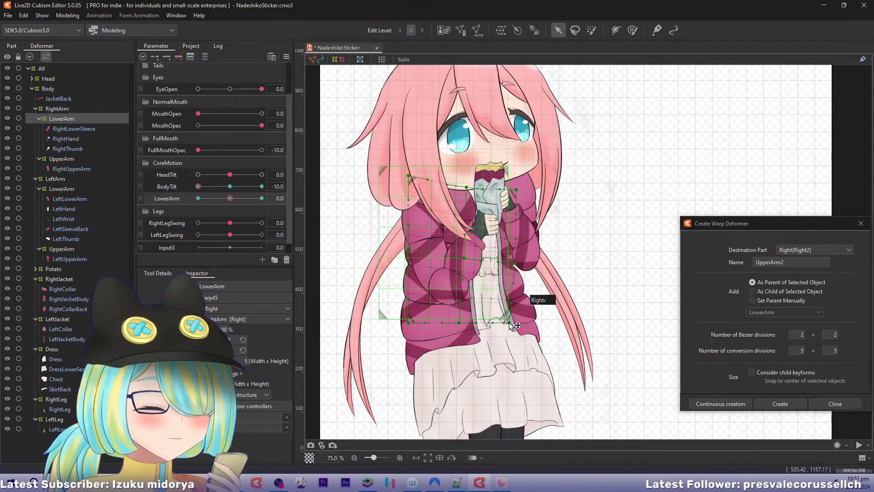
pyautogui.moveTo(510, 323); pyautogui.dragTo(512, 326)
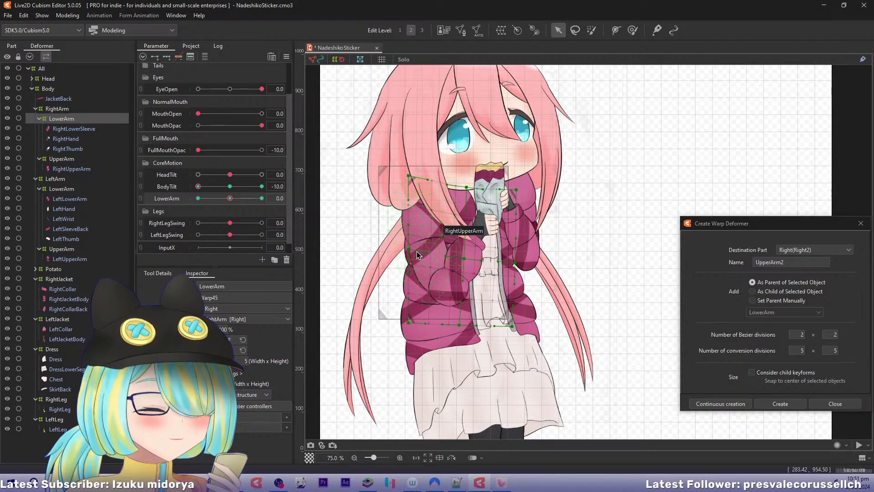
# Fine-tune the RightArm LowerArm warp by moving its upper corners down and outward and lowering its middle column further.
pyautogui.moveTo(516, 188); pyautogui.dragTo(521, 192)
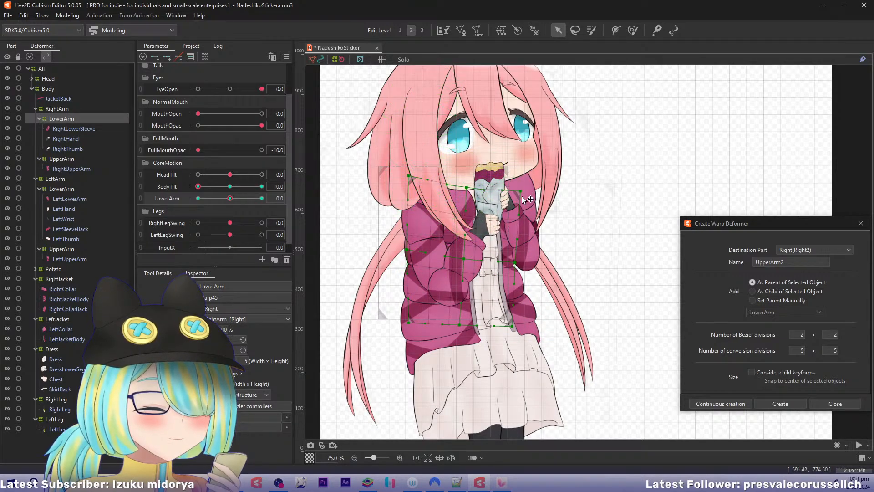
pyautogui.moveTo(515, 263); pyautogui.dragTo(516, 267)
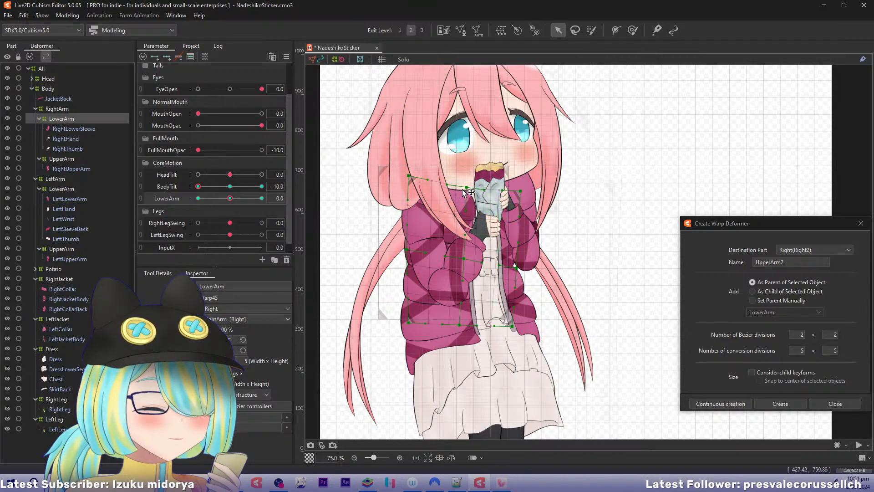
pyautogui.moveTo(463, 190); pyautogui.dragTo(459, 193)
pyautogui.moveTo(464, 261); pyautogui.dragTo(463, 264)
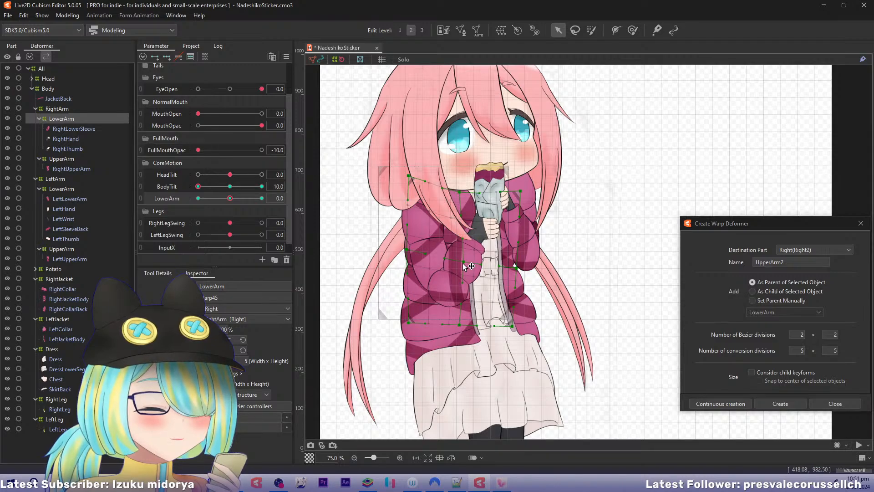
pyautogui.moveTo(459, 324); pyautogui.dragTo(458, 332)
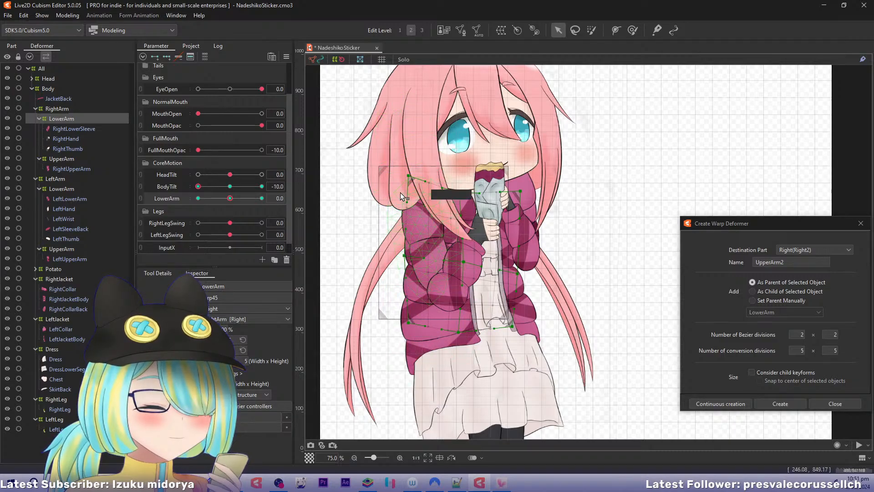
pyautogui.moveTo(406, 177); pyautogui.dragTo(402, 182)
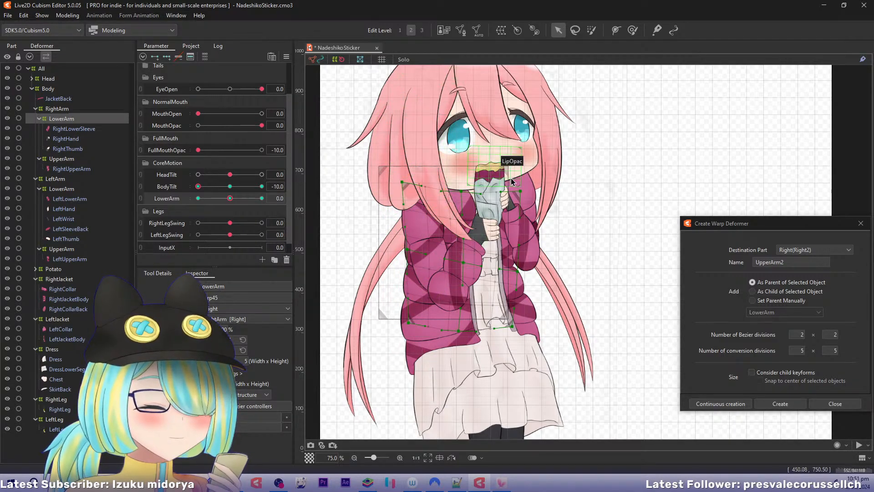
pyautogui.moveTo(520, 191); pyautogui.dragTo(522, 195)
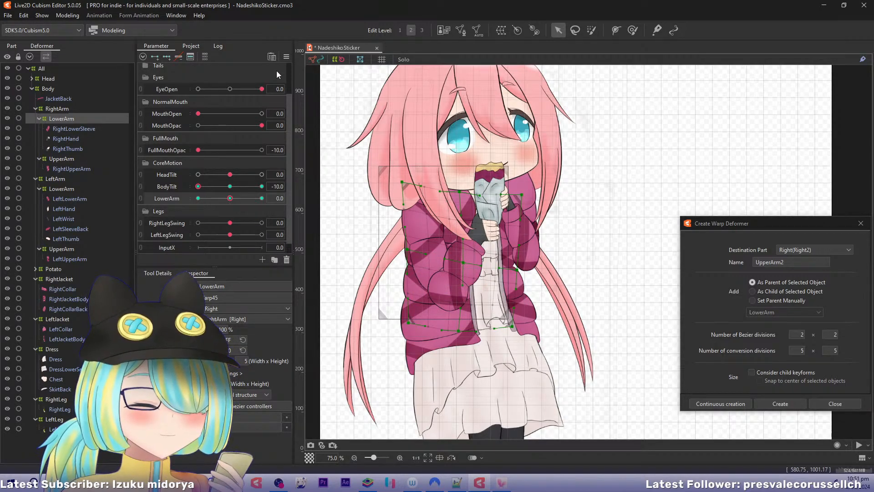
pyautogui.click(285, 58)
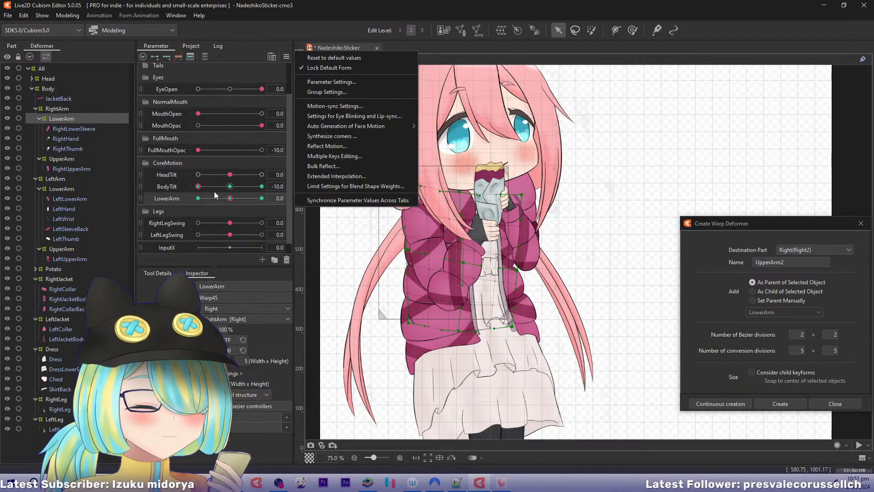
pyautogui.click(188, 201)
pyautogui.moveTo(198, 186); pyautogui.dragTo(230, 186)
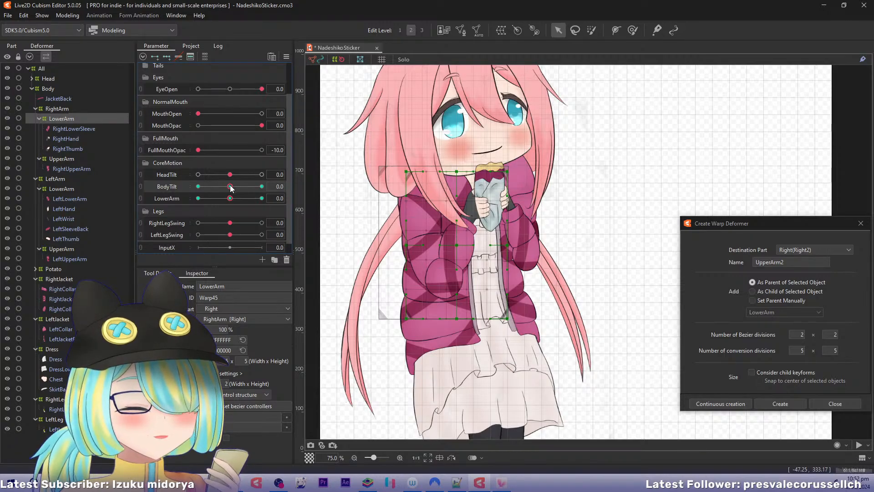
pyautogui.click(302, 186)
pyautogui.click(324, 217)
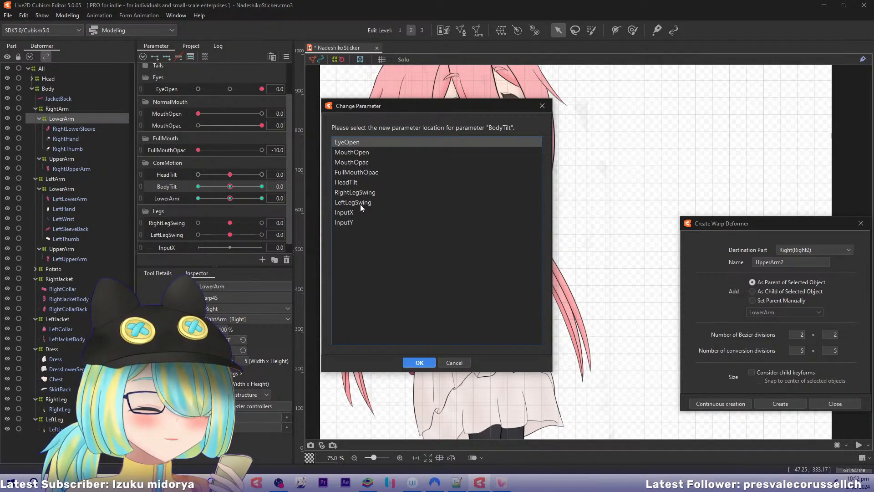
pyautogui.click(454, 363)
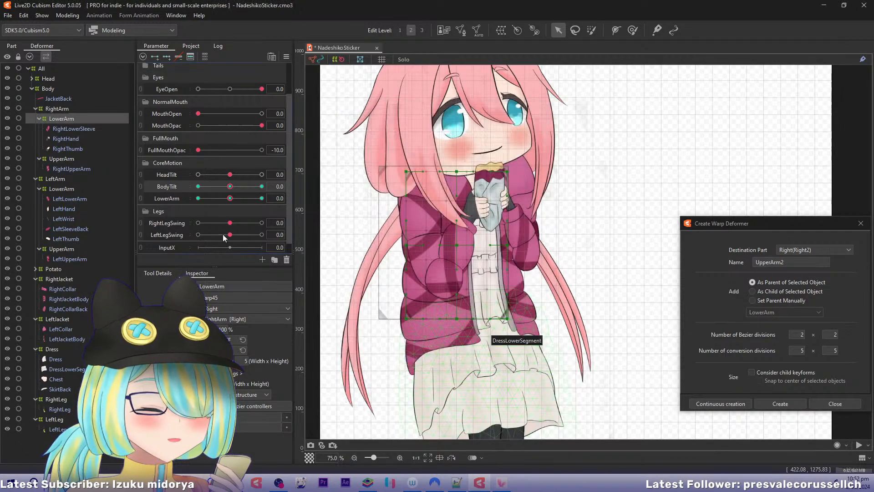
# Clear the LowerArm parameter keys from the RightArm LowerArm deformer and transfer its BodyTilt keyforms to the LowerArm parameter.
pyautogui.click(179, 198)
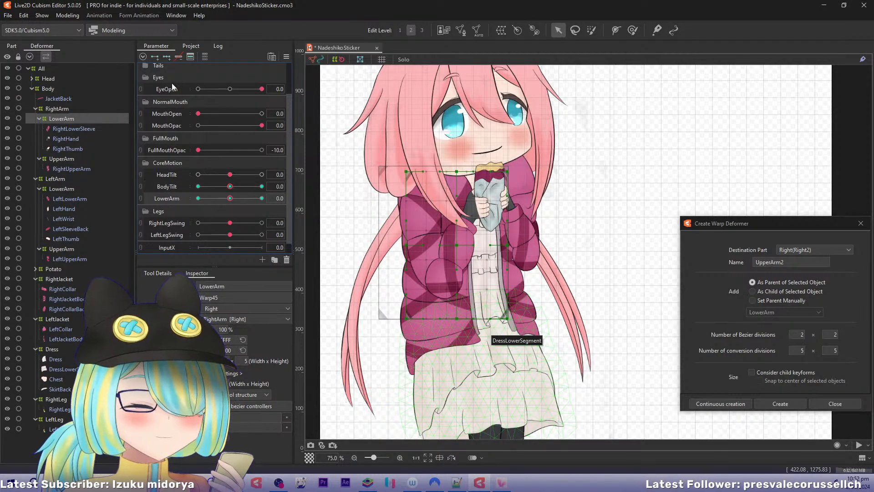
pyautogui.click(177, 187)
pyautogui.click(229, 187)
pyautogui.click(312, 185)
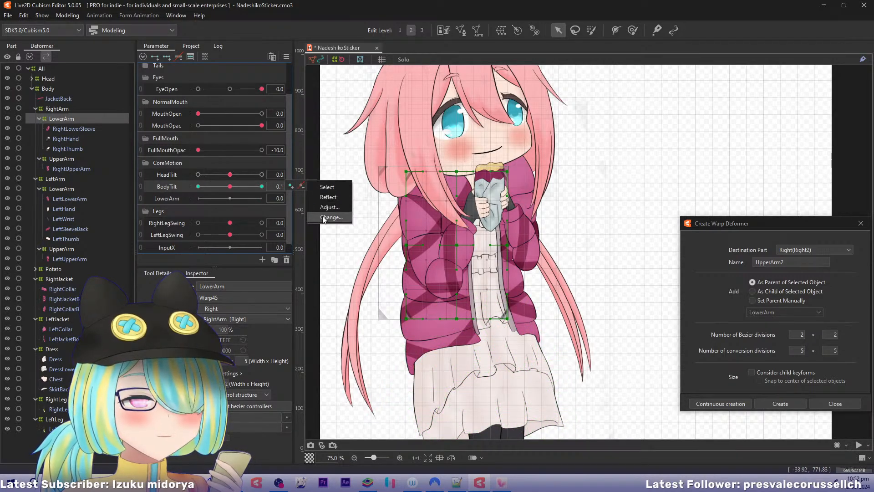
pyautogui.click(328, 219)
pyautogui.click(351, 192)
pyautogui.click(419, 362)
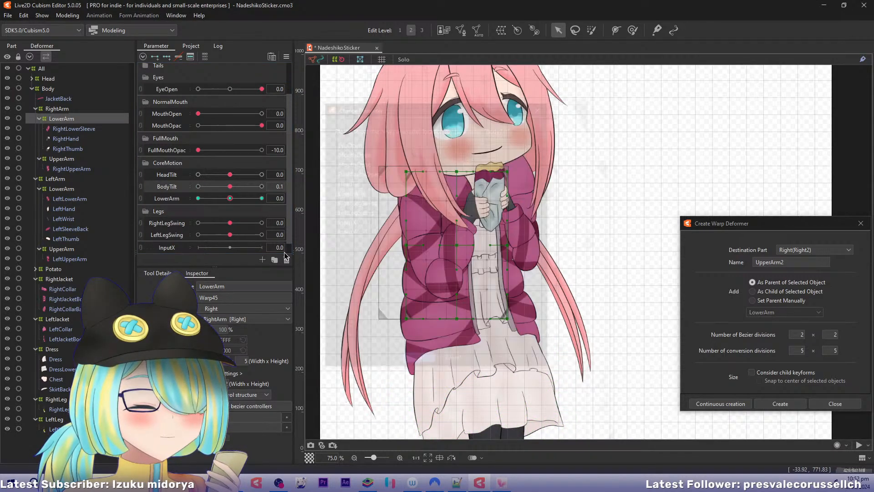
# Preview the right forearm's motion along the LowerArm parameter and leave it at -10.
pyautogui.click(170, 198)
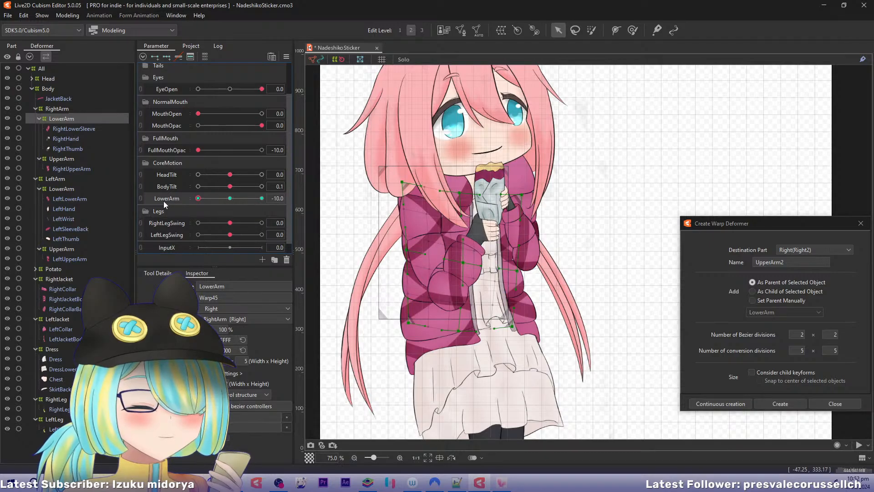
pyautogui.moveTo(163, 201)
pyautogui.moveTo(198, 199)
pyautogui.mouseDown()
pyautogui.moveTo(206, 207)
pyautogui.moveTo(232, 197)
pyautogui.moveTo(182, 199)
pyautogui.mouseUp()
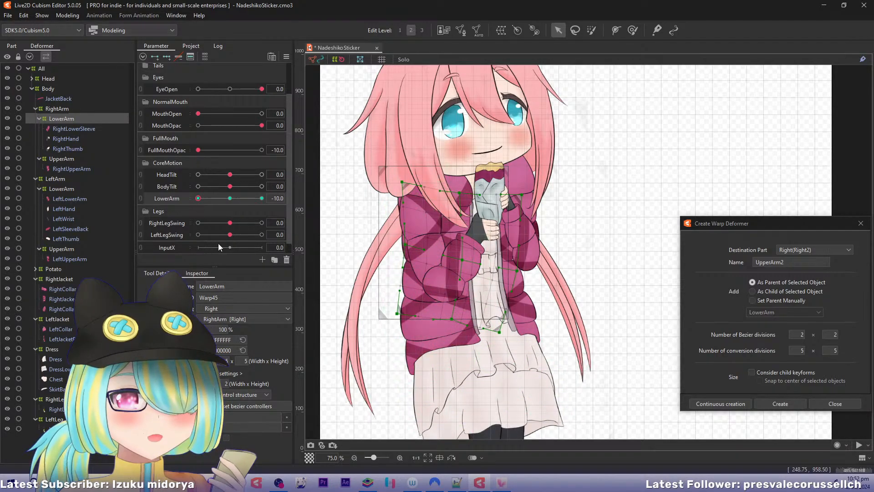
pyautogui.moveTo(199, 198)
pyautogui.mouseDown()
pyautogui.moveTo(221, 200)
pyautogui.moveTo(191, 206)
pyautogui.moveTo(198, 209)
pyautogui.mouseUp()
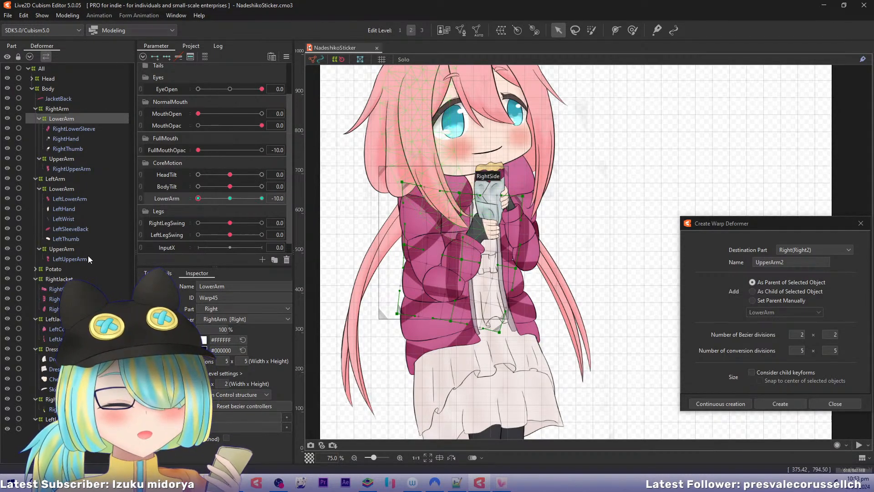
# Add three LowerArm keys to the Potato deformer and move it down into the hands at LowerArm -10.
pyautogui.click(55, 268)
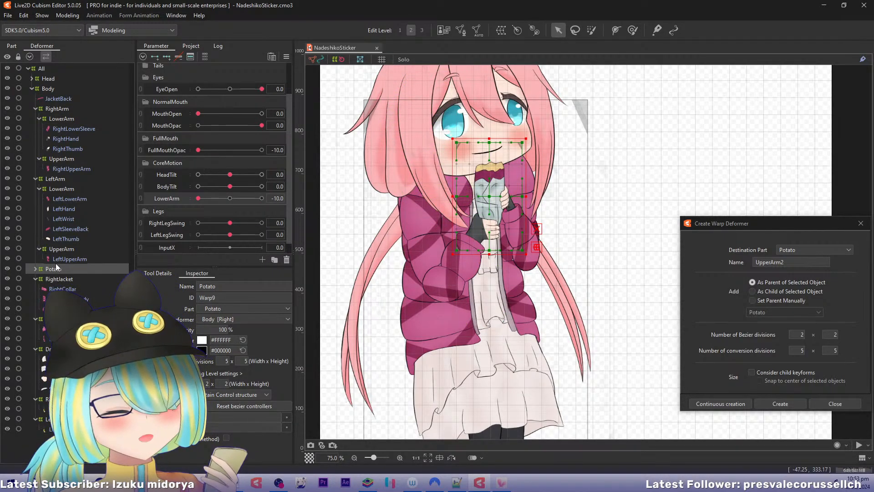
pyautogui.click(167, 56)
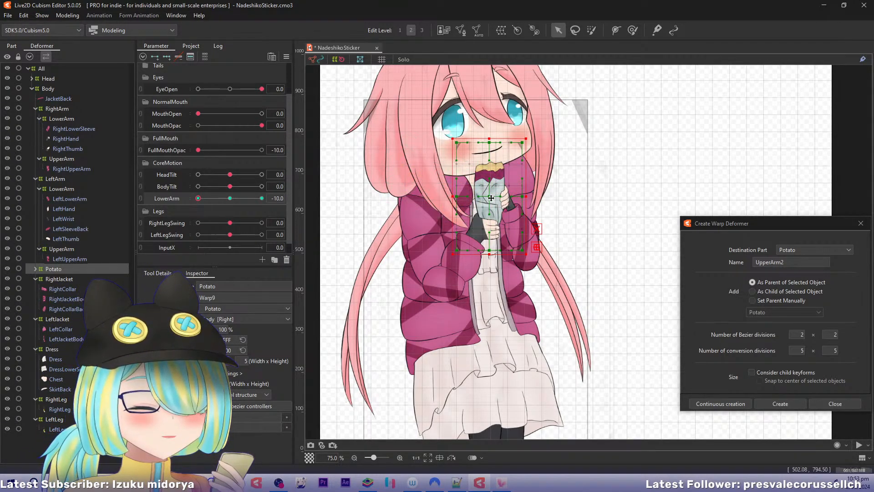
pyautogui.moveTo(485, 195); pyautogui.dragTo(494, 213)
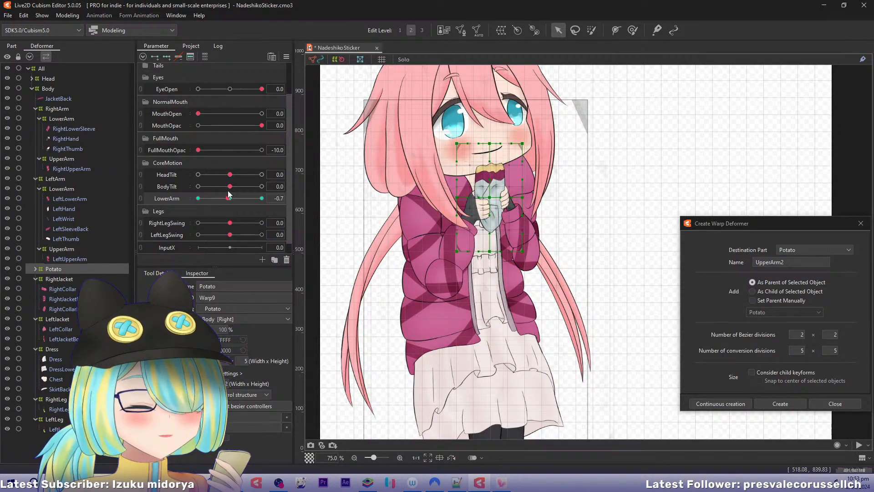
pyautogui.moveTo(495, 213); pyautogui.dragTo(495, 221)
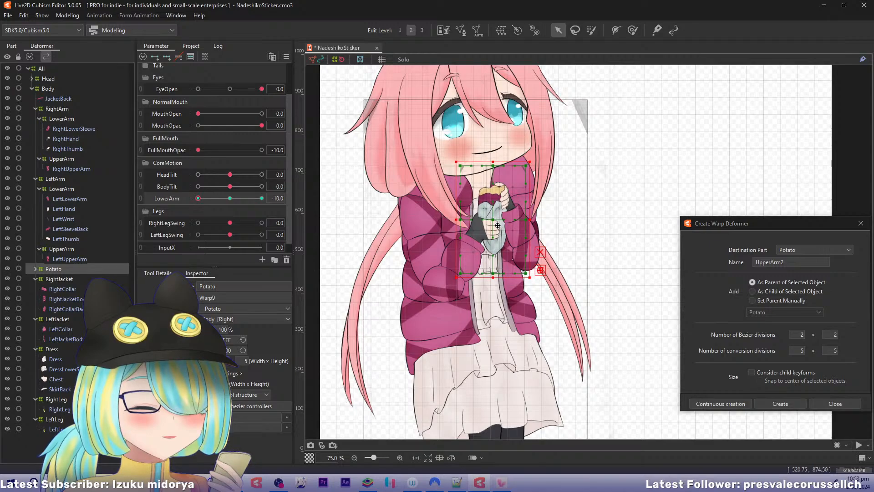
# Nudge the Potato warp to align with the hands at LowerArm -10 and enlarge it slightly, checking the motion.
pyautogui.moveTo(198, 198); pyautogui.dragTo(180, 217)
pyautogui.click(498, 221)
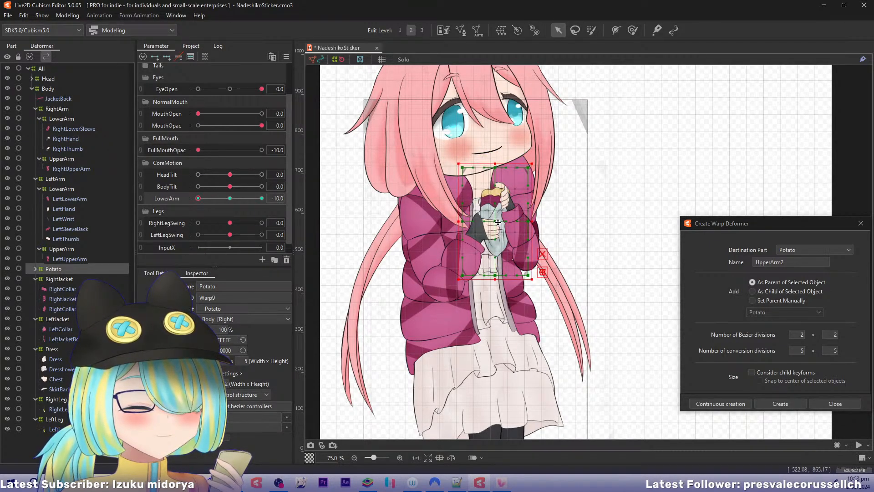
pyautogui.moveTo(497, 222); pyautogui.dragTo(499, 222)
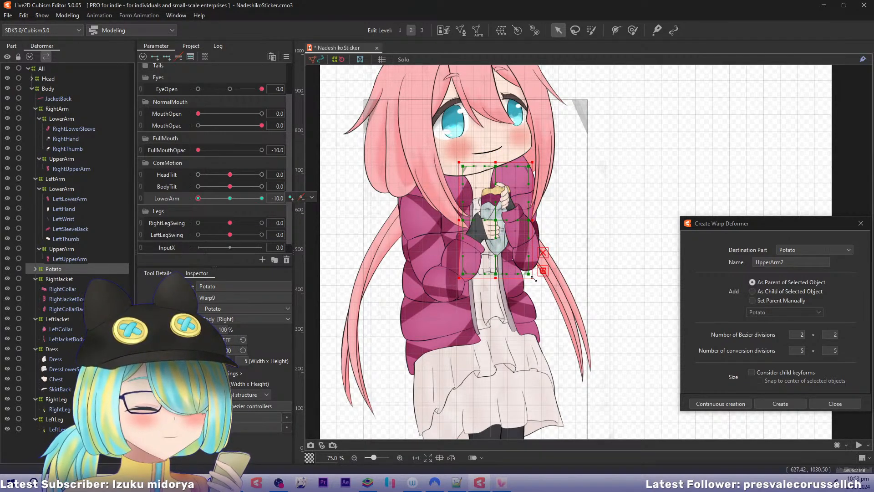
pyautogui.moveTo(534, 279); pyautogui.dragTo(538, 281)
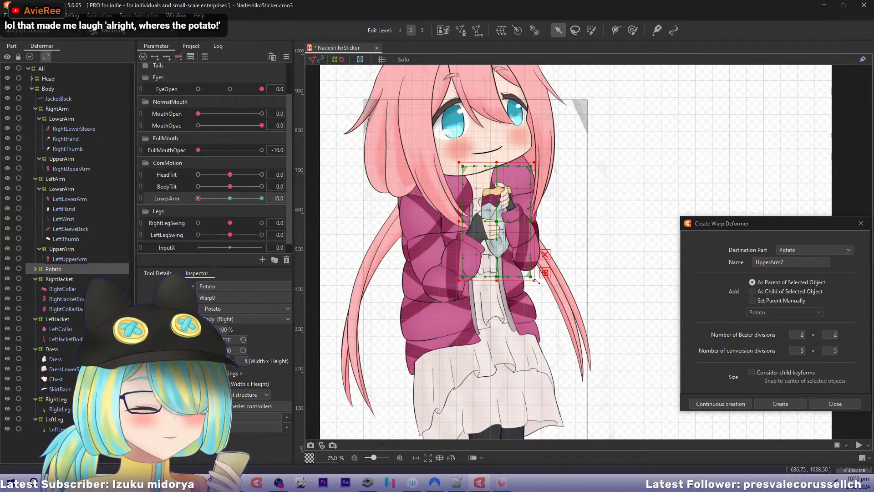
pyautogui.moveTo(198, 198)
pyautogui.mouseDown()
pyautogui.moveTo(216, 200)
pyautogui.moveTo(186, 221)
pyautogui.moveTo(210, 199)
pyautogui.moveTo(188, 208)
pyautogui.mouseUp()
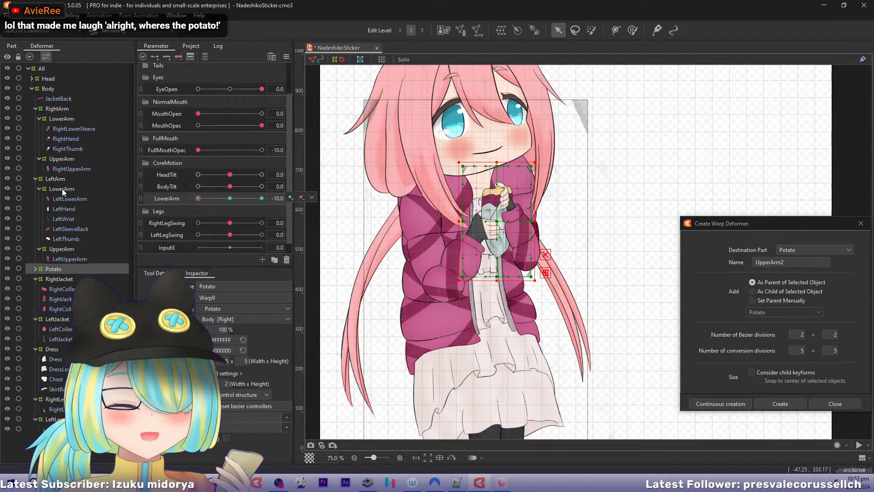
# Reshape the RightArm LowerArm warp at LowerArm -10 to smooth the right sleeve around the elbow, and save the model.
pyautogui.click(59, 159)
pyautogui.click(66, 119)
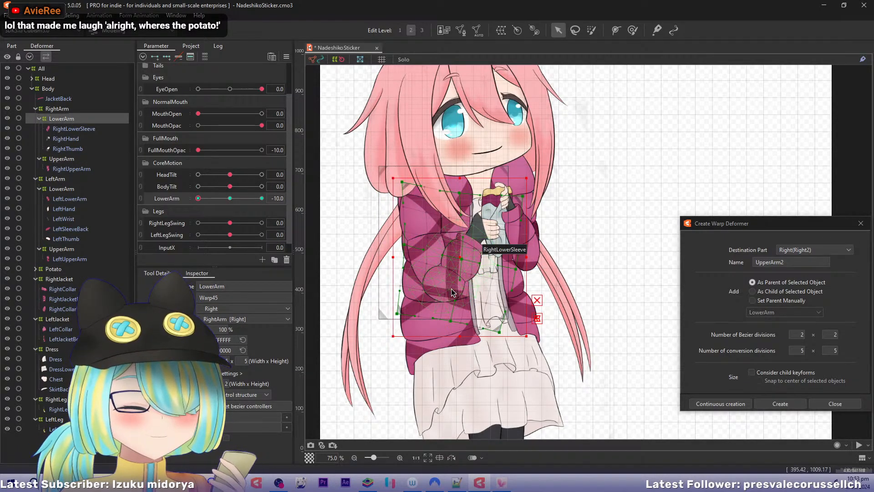
pyautogui.click(463, 263)
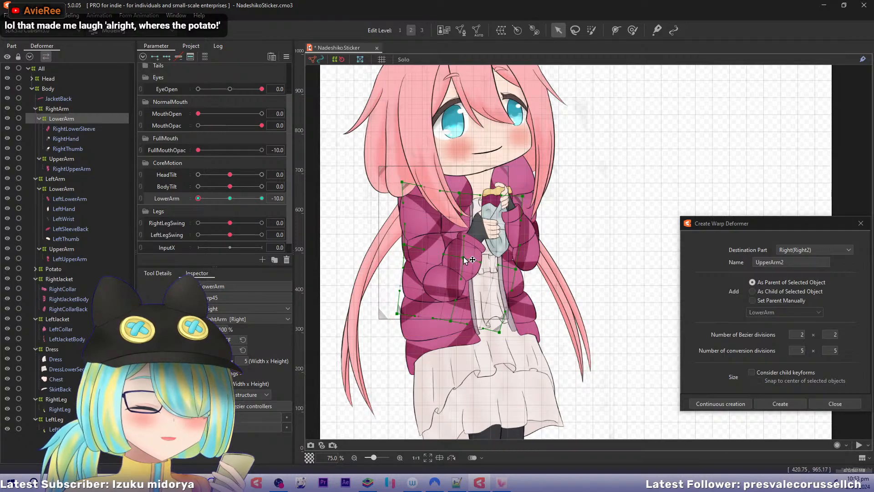
pyautogui.click(442, 296)
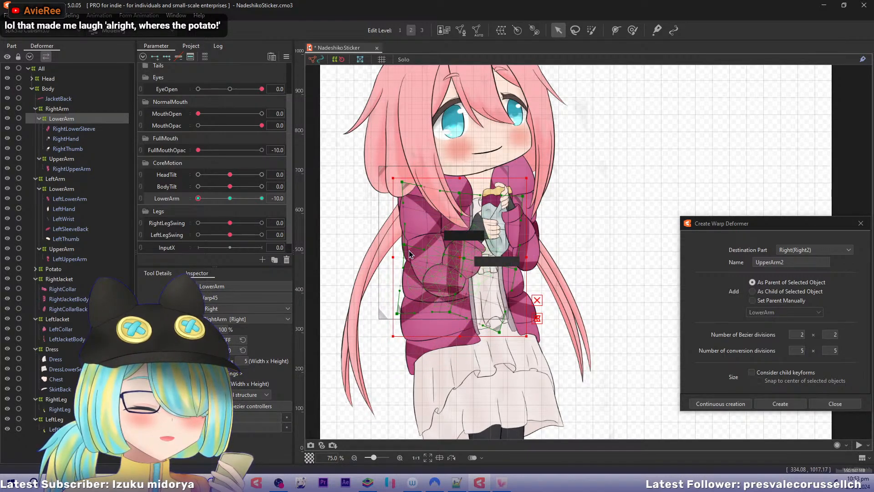
pyautogui.click(465, 263)
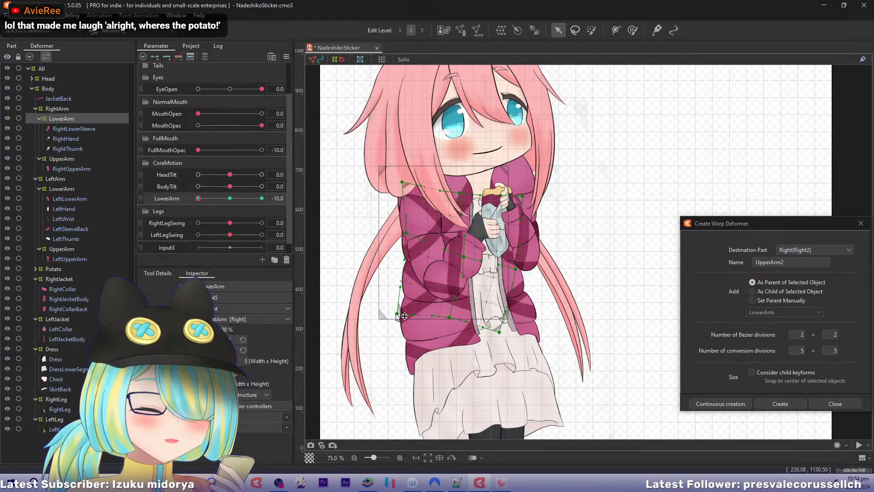
pyautogui.moveTo(397, 313); pyautogui.dragTo(392, 315)
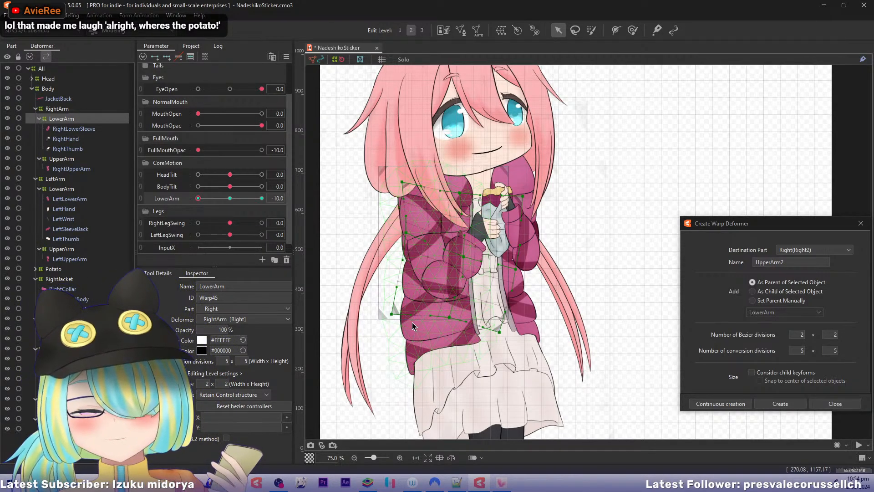
pyautogui.hotkey('ctrl', 's')
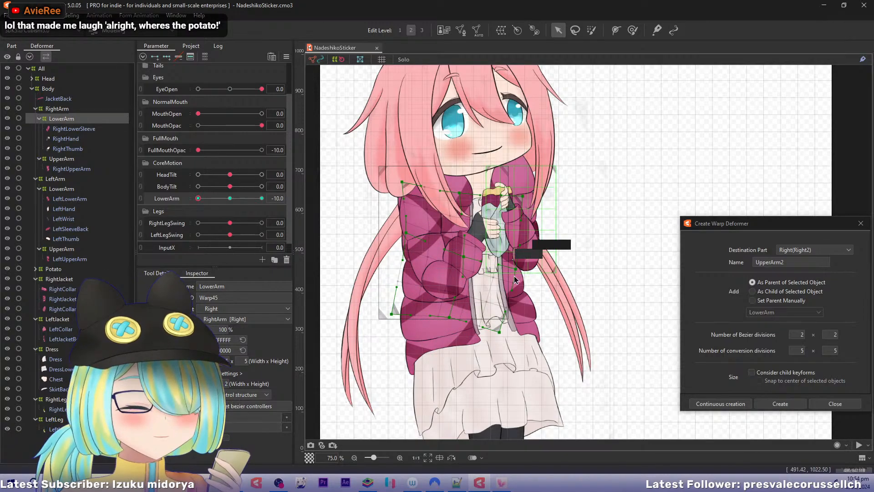
# Check the forearm motion along the LowerArm parameter and reset all parameters to their defaults.
pyautogui.moveTo(528, 275); pyautogui.dragTo(515, 278)
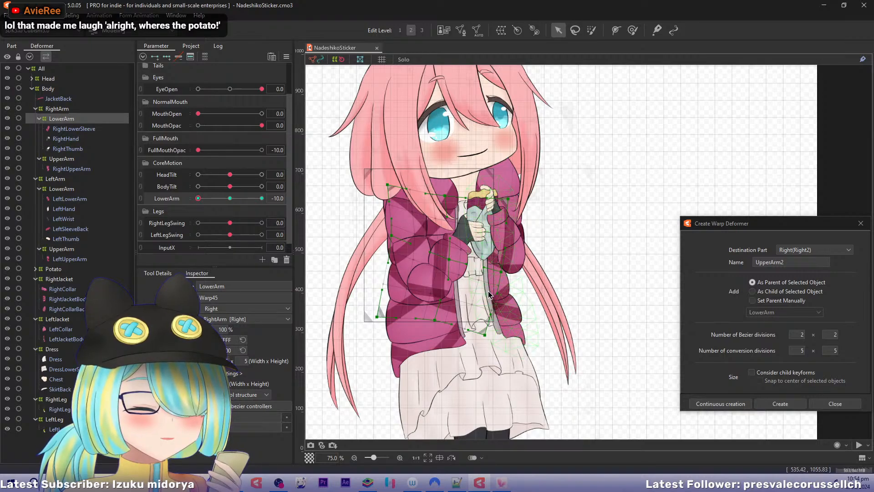
pyautogui.moveTo(488, 292); pyautogui.dragTo(483, 310)
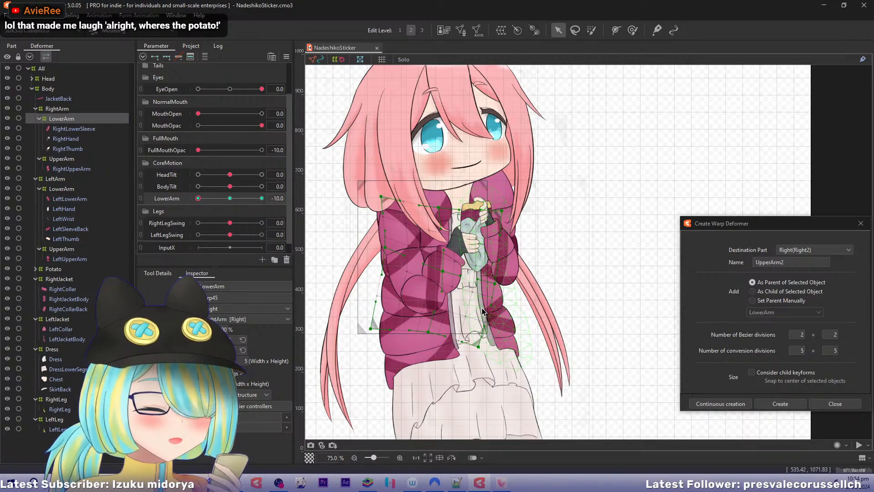
pyautogui.moveTo(198, 198)
pyautogui.mouseDown()
pyautogui.moveTo(217, 198)
pyautogui.moveTo(192, 200)
pyautogui.mouseUp()
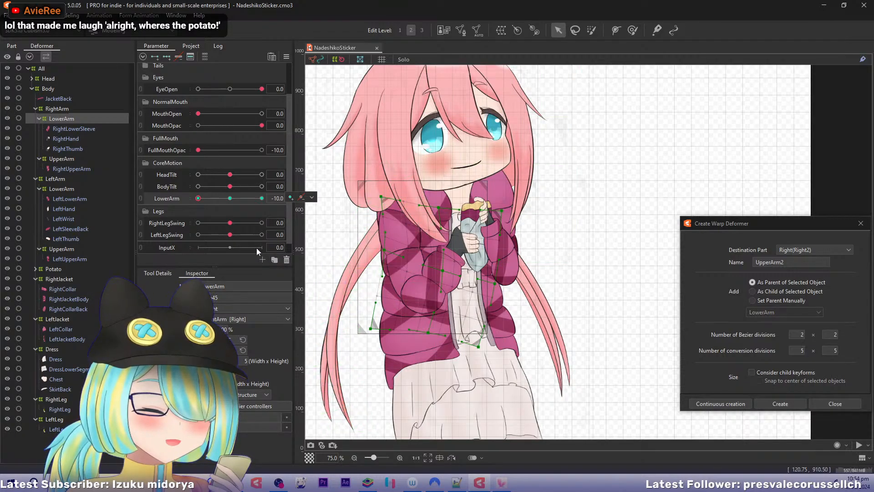
pyautogui.hotkey('ctrl', 'shift', 'r')
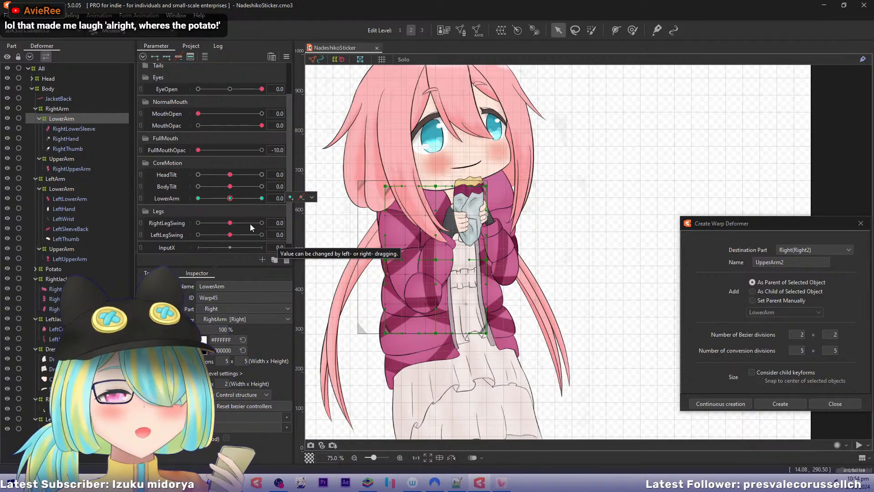
# Create a warp deformer named Sleeve as parent of RightLowerSleeve and place it directly under the RightArm deformer.
pyautogui.click(62, 128)
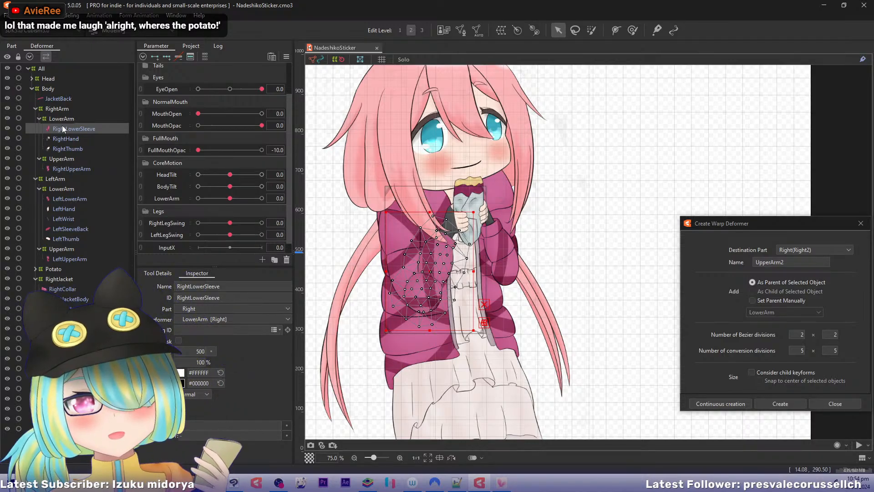
pyautogui.doubleClick(794, 257)
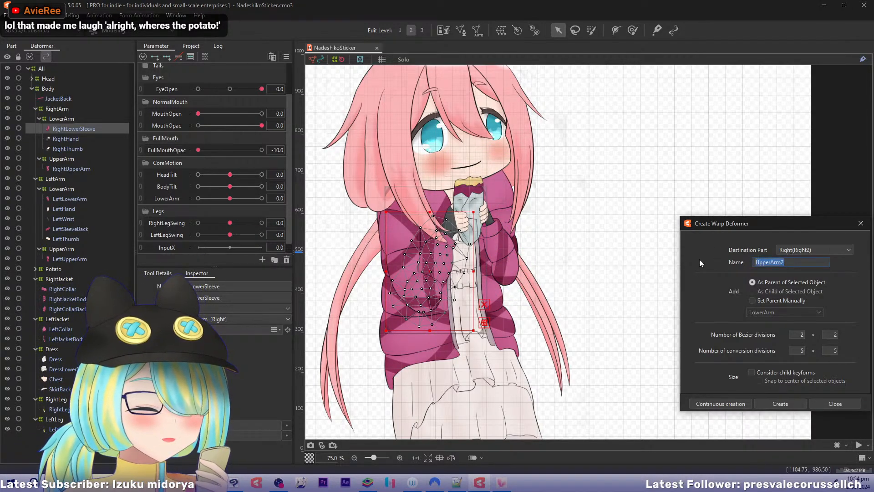
pyautogui.write('Sleeve')
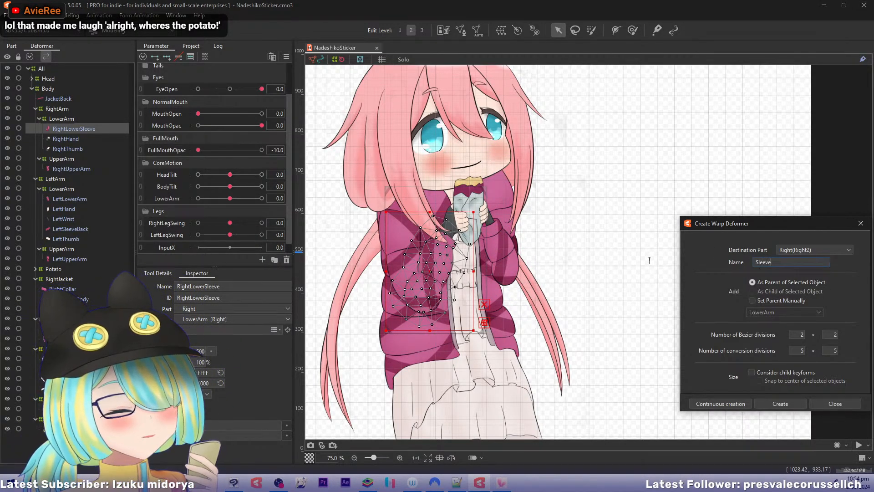
pyautogui.click(722, 401)
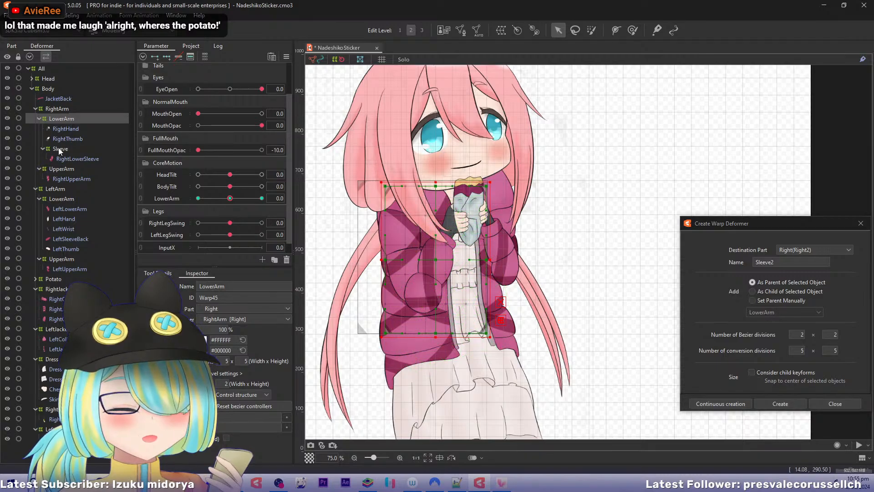
pyautogui.moveTo(58, 149); pyautogui.dragTo(57, 110)
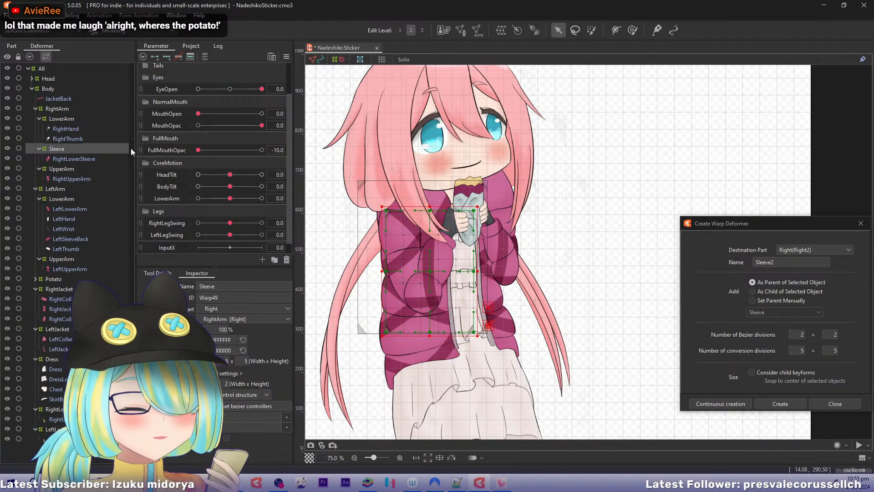
# Add three LowerArm keys to the Sleeve deformer and bend its warp down to follow the right hand at LowerArm -10.
pyautogui.moveTo(230, 199); pyautogui.dragTo(198, 198)
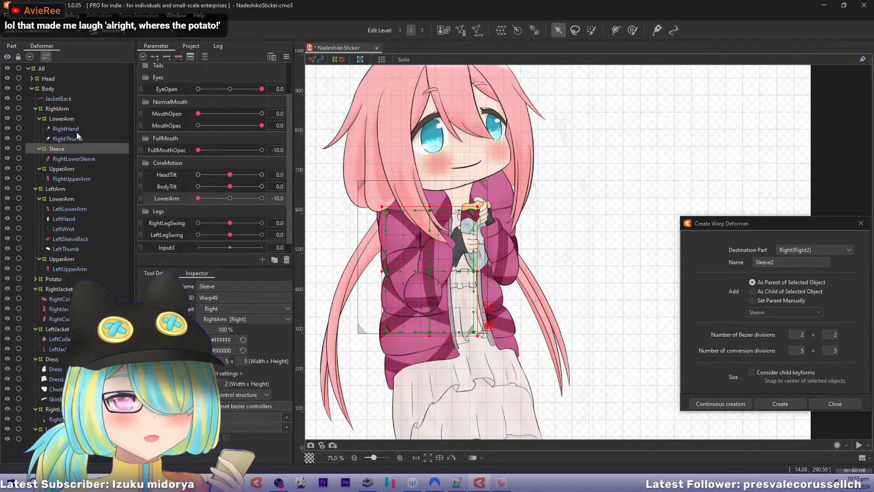
pyautogui.click(68, 119)
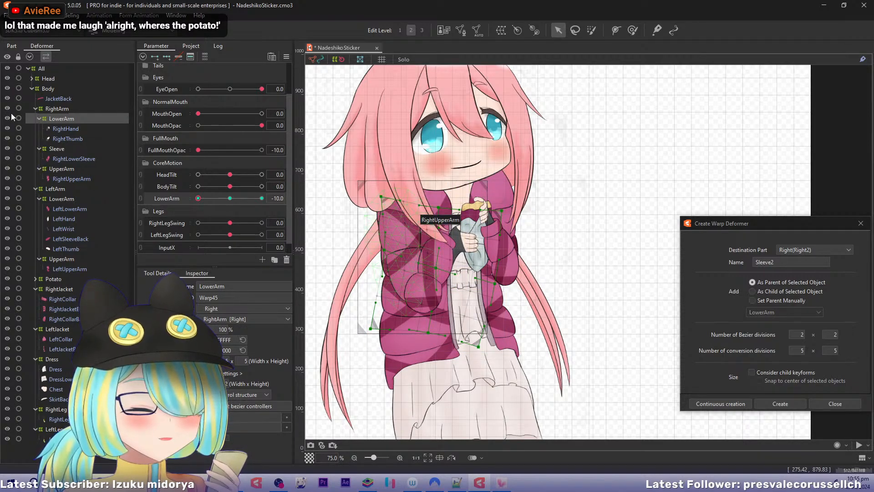
pyautogui.click(57, 149)
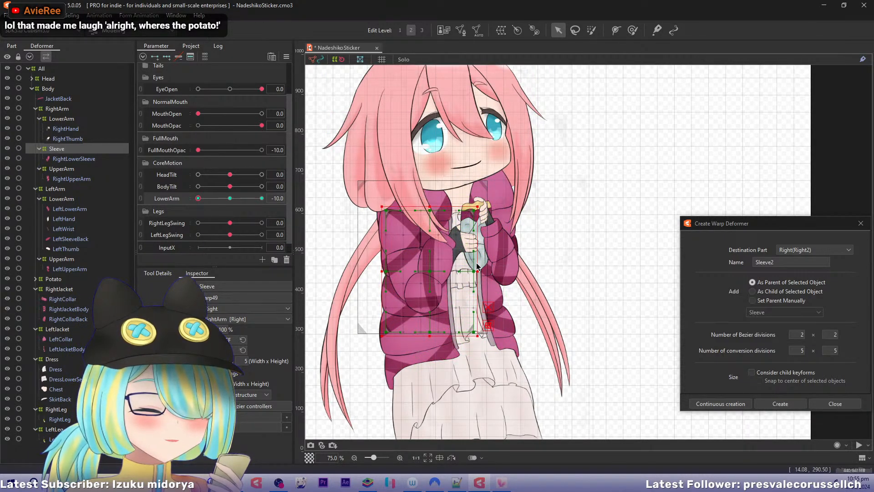
pyautogui.moveTo(474, 271); pyautogui.dragTo(481, 292)
pyautogui.moveTo(474, 211); pyautogui.dragTo(485, 236)
pyautogui.moveTo(429, 210); pyautogui.dragTo(437, 224)
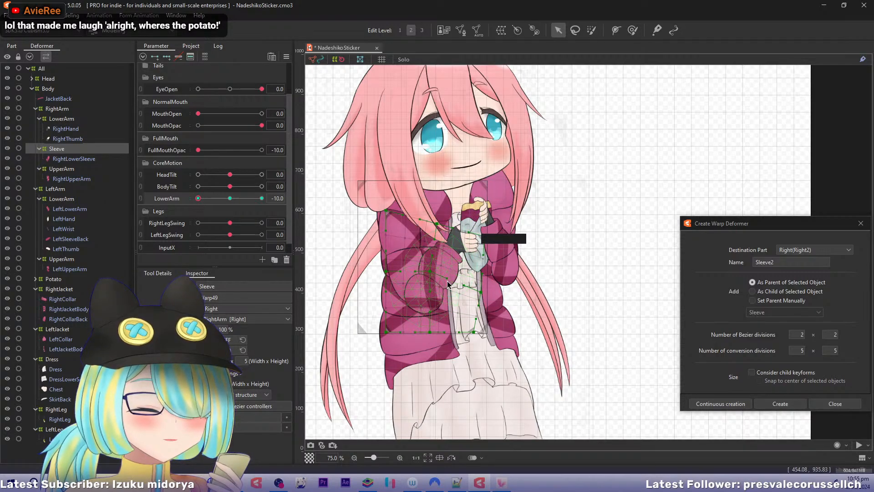
pyautogui.moveTo(387, 272); pyautogui.dragTo(380, 265)
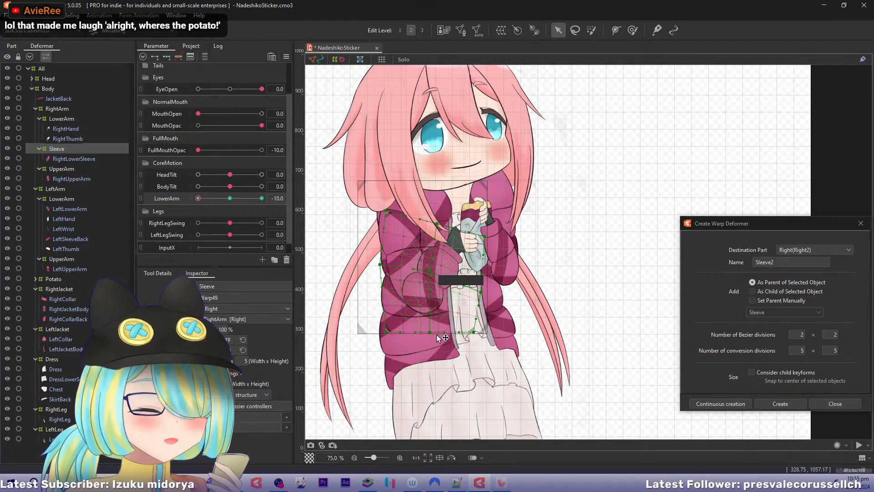
pyautogui.moveTo(430, 335); pyautogui.dragTo(380, 327)
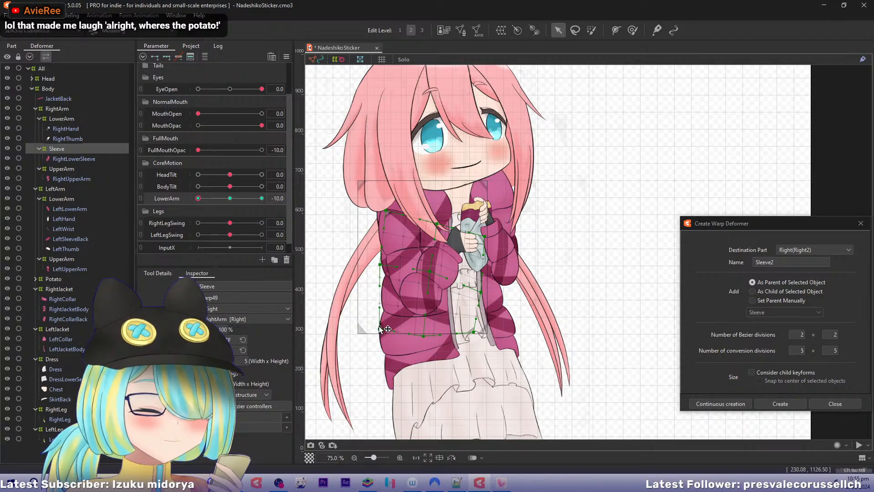
pyautogui.moveTo(430, 271); pyautogui.dragTo(433, 272)
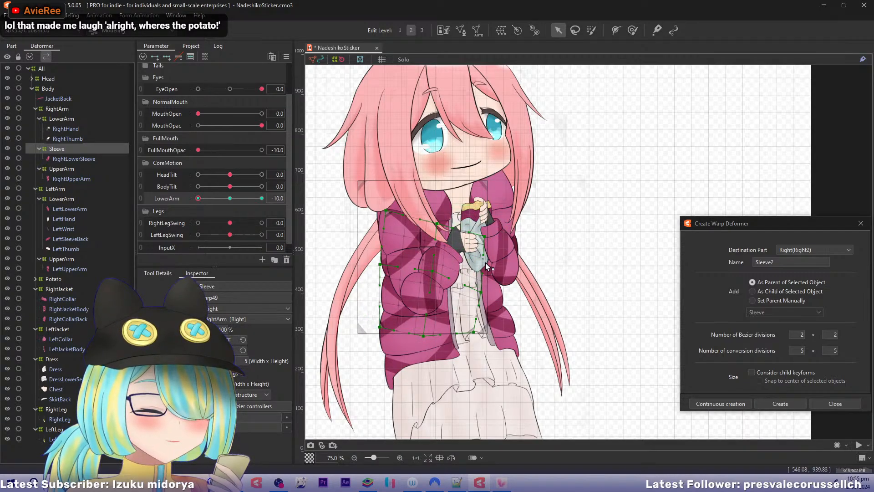
# Refine the Sleeve warp's control points at LowerArm -10 while previewing the sleeve motion along the LowerArm parameter.
pyautogui.moveTo(199, 198)
pyautogui.mouseDown()
pyautogui.moveTo(219, 198)
pyautogui.moveTo(198, 204)
pyautogui.mouseUp()
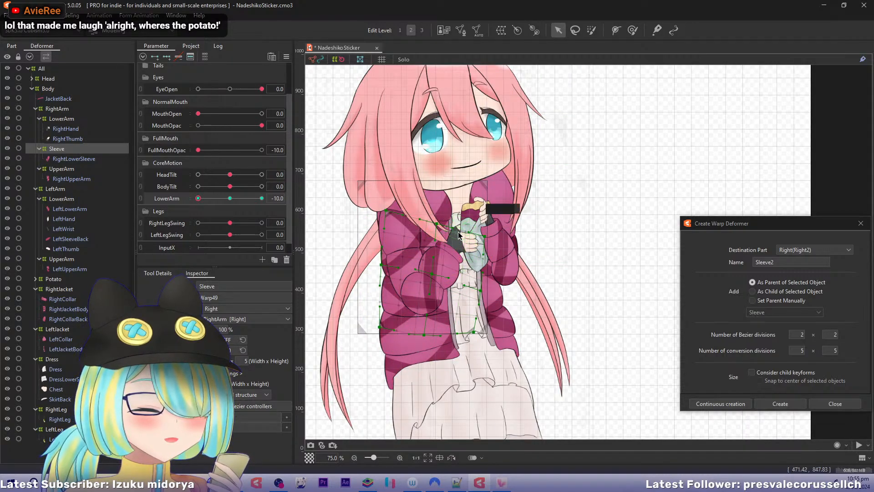
pyautogui.moveTo(218, 205); pyautogui.dragTo(184, 207)
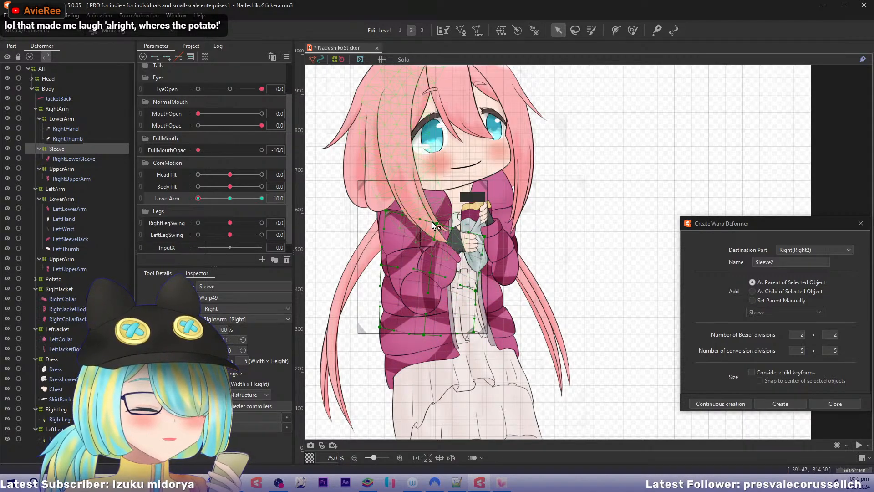
pyautogui.moveTo(198, 198)
pyautogui.mouseDown()
pyautogui.moveTo(206, 200)
pyautogui.moveTo(185, 207)
pyautogui.mouseUp()
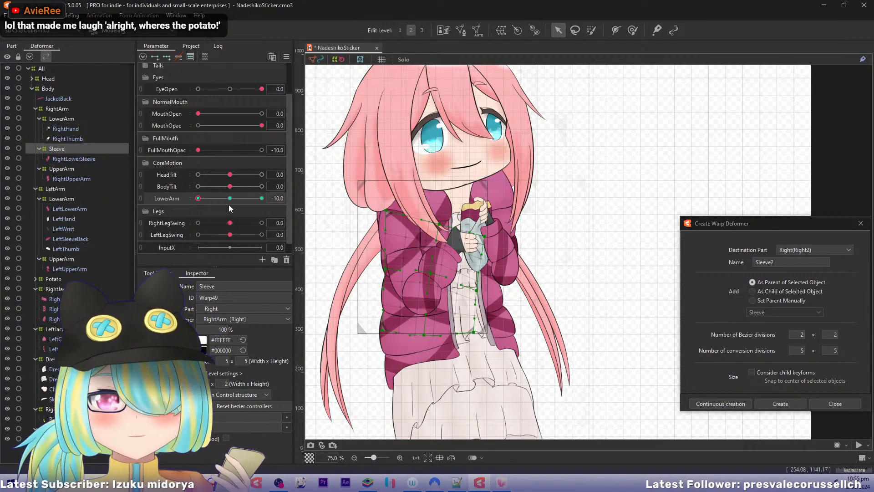
pyautogui.moveTo(209, 199); pyautogui.dragTo(184, 215)
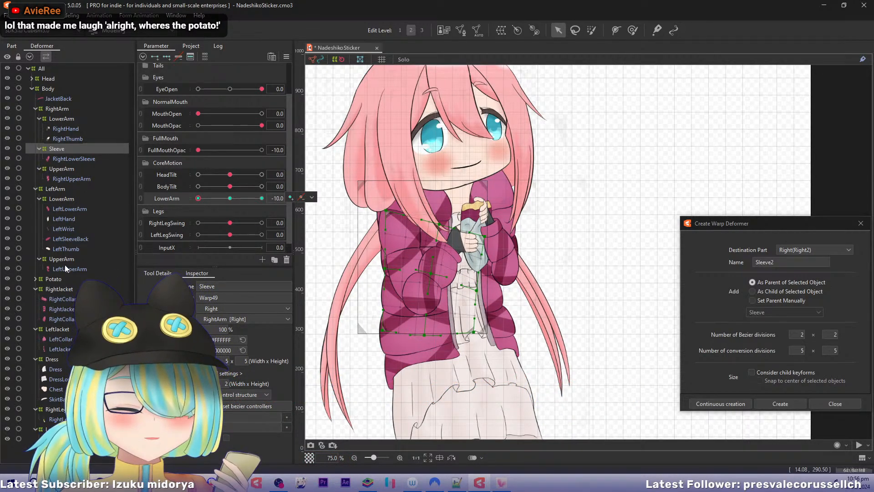
# Move the Potato deformer up slightly at LowerArm -10 and check its motion with the hands.
pyautogui.click(57, 279)
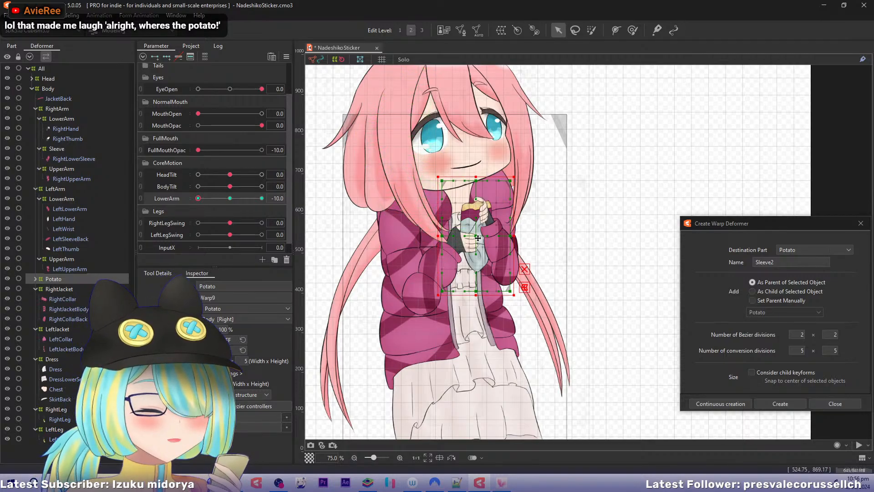
pyautogui.moveTo(199, 198)
pyautogui.mouseDown()
pyautogui.moveTo(215, 197)
pyautogui.moveTo(198, 199)
pyautogui.mouseUp()
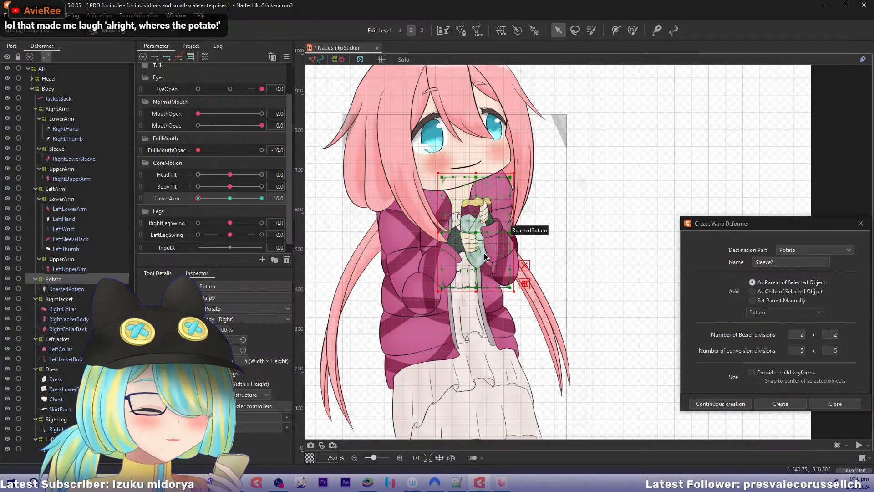
pyautogui.moveTo(203, 197); pyautogui.dragTo(181, 209)
pyautogui.click(203, 198)
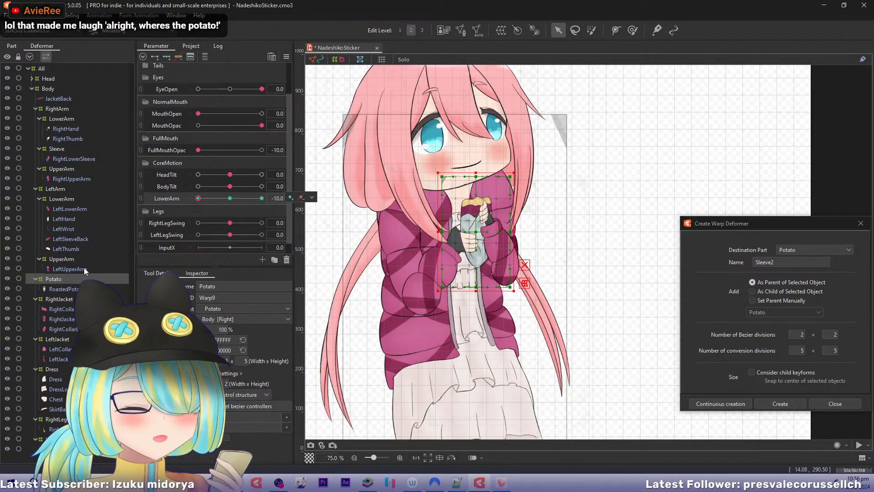
# Pull the Sleeve warp's upper outer corner inward at LowerArm -10 to reshape the right sleeve near the shoulder.
pyautogui.click(64, 150)
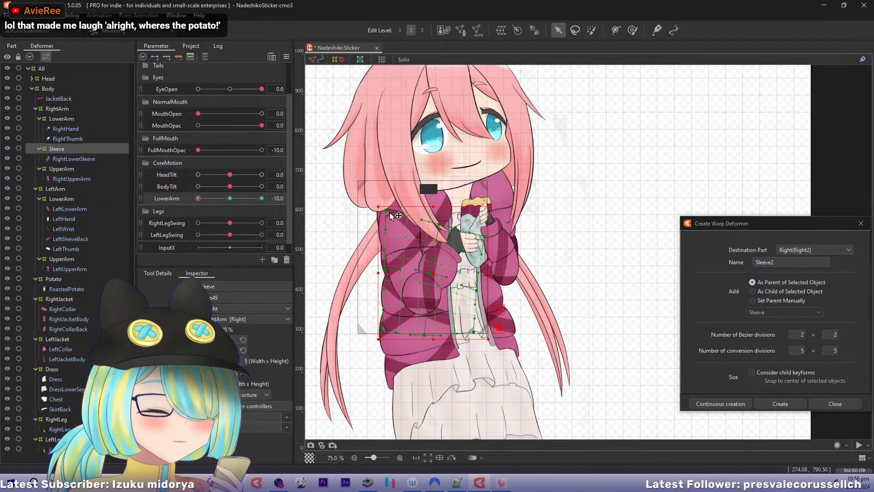
pyautogui.moveTo(386, 210); pyautogui.dragTo(405, 214)
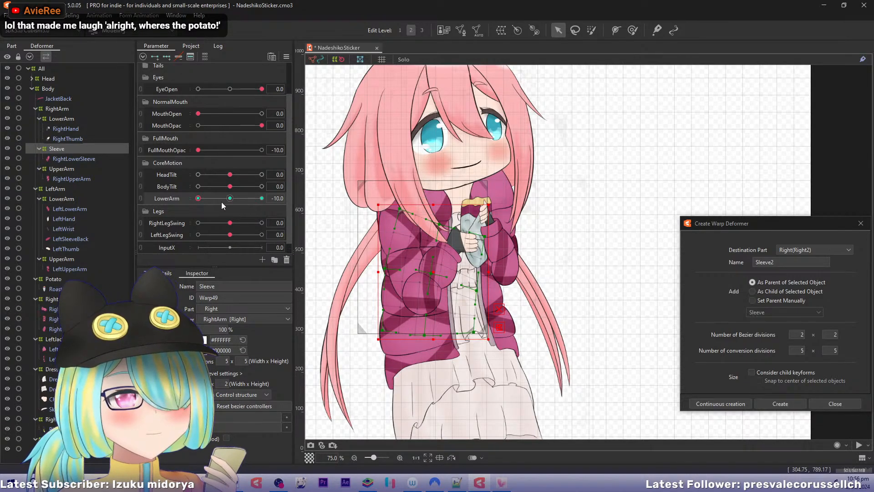
# Preview HeadTilt, BodyTilt, LowerArm and MouthOpen together, reset the parameters, and check the pose at BodyTilt -10.
pyautogui.moveTo(200, 198); pyautogui.dragTo(211, 176)
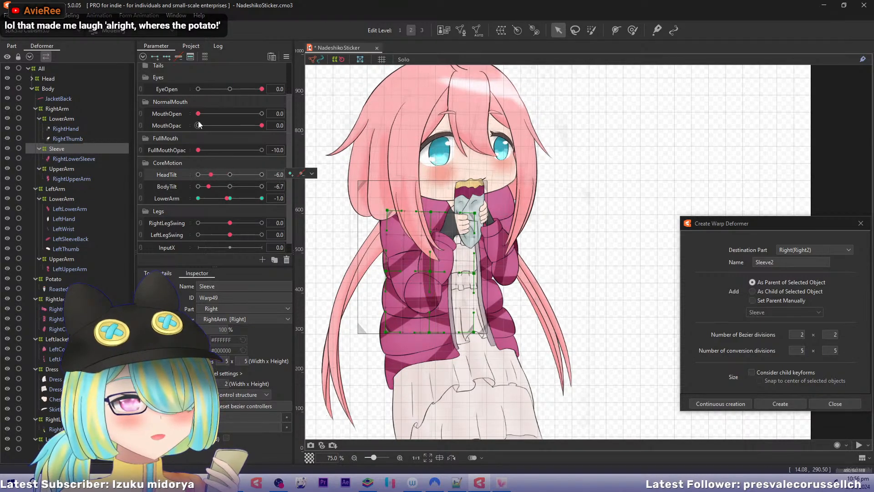
pyautogui.moveTo(199, 113); pyautogui.dragTo(262, 113)
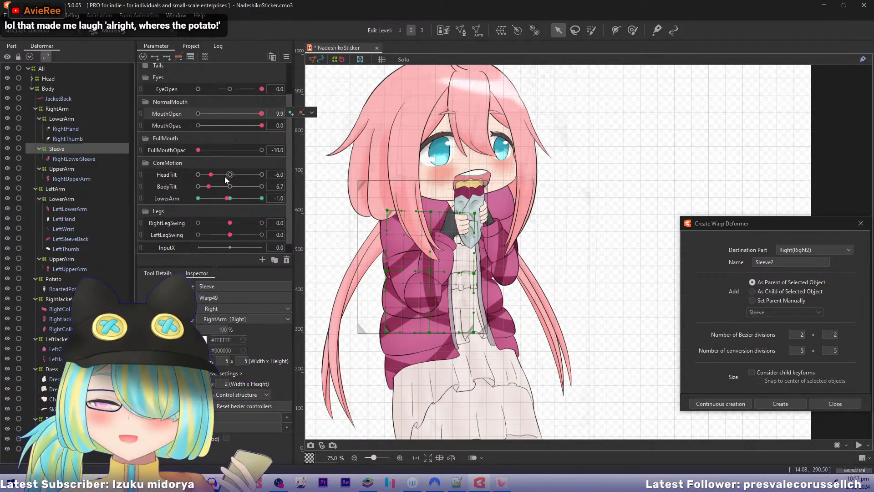
pyautogui.hotkey('ctrl', 'd')
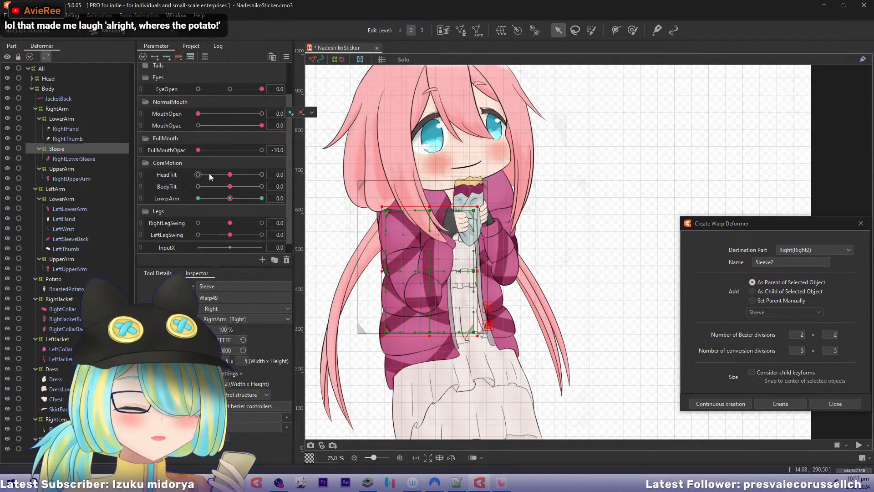
pyautogui.moveTo(229, 186); pyautogui.dragTo(165, 188)
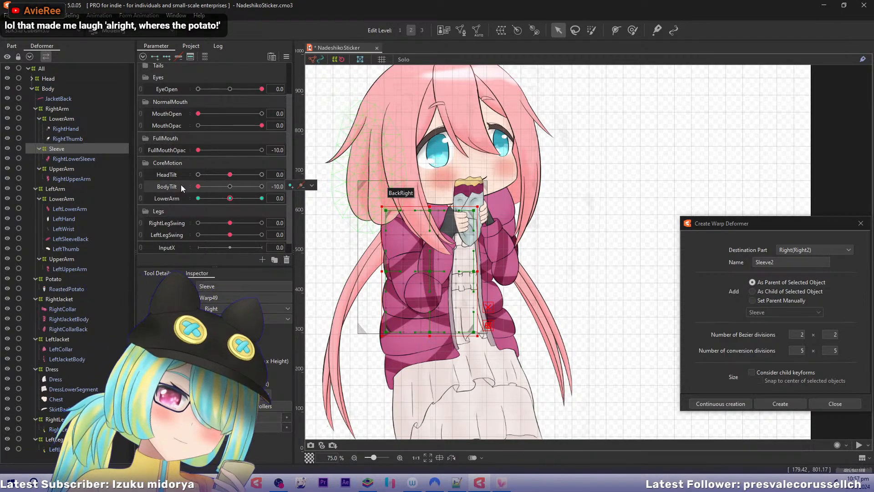
# Save the NadeshikoSticker model while keeping the pose at BodyTilt -10.
pyautogui.moveTo(198, 187)
pyautogui.mouseDown()
pyautogui.moveTo(212, 186)
pyautogui.moveTo(198, 186)
pyautogui.mouseUp()
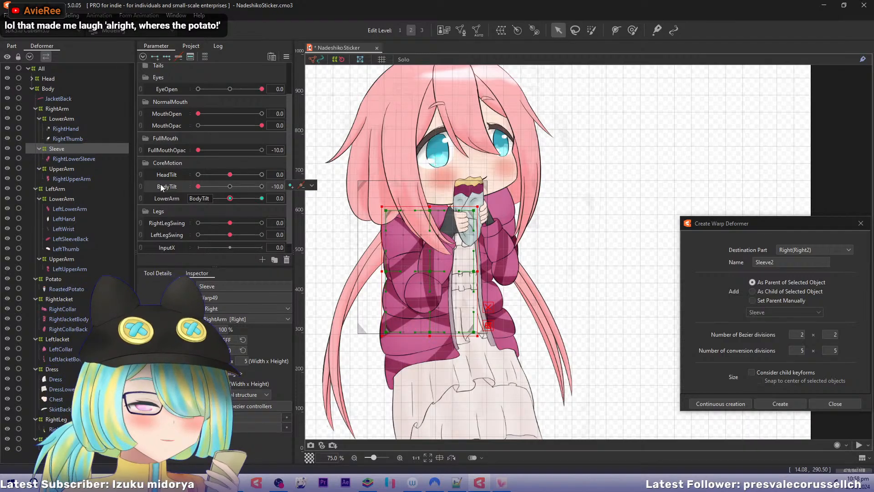
pyautogui.hotkey('ctrl', 's')
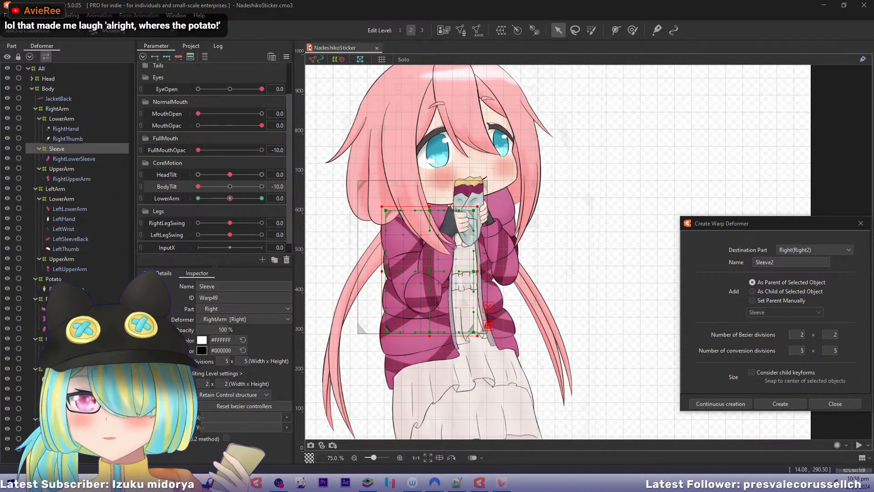
# Check the pose with HeadTilt at -10 alongside BodyTilt -10, and reset the parameters to their defaults.
pyautogui.moveTo(440, 144); pyautogui.dragTo(442, 169)
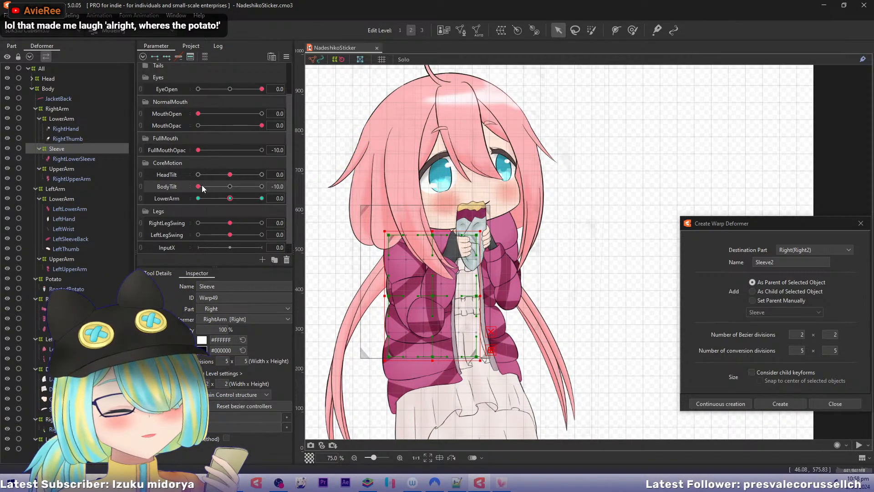
pyautogui.moveTo(230, 174); pyautogui.dragTo(180, 173)
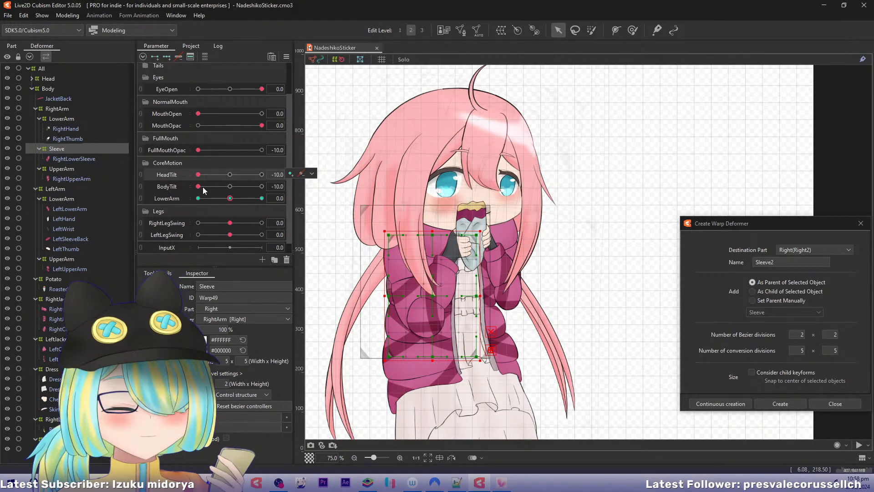
pyautogui.hotkey('ctrl', 'shift', 'r')
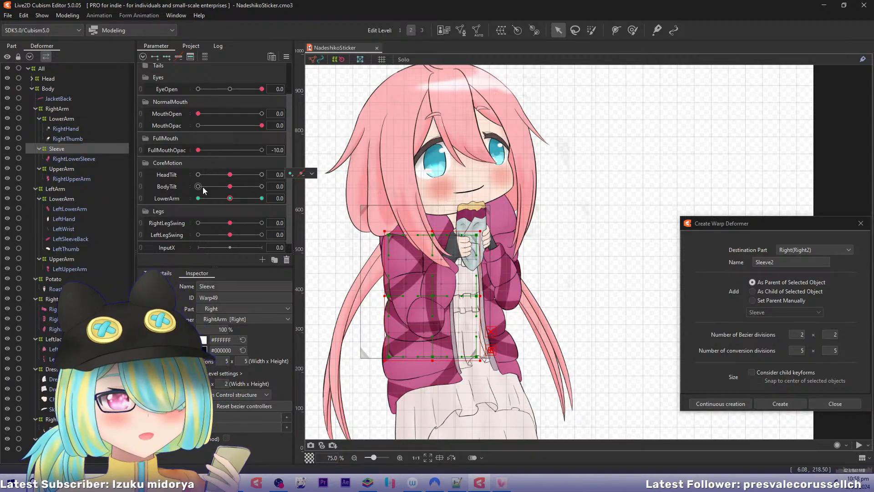
# Preview a biting pose with HeadTilt -6.1, BodyTilt -6.6, LowerArm -3.7 and MouthOpen 8.8, and inspect the figure from head to boots.
pyautogui.moveTo(229, 187)
pyautogui.mouseDown()
pyautogui.moveTo(209, 187)
pyautogui.moveTo(210, 174)
pyautogui.moveTo(219, 199)
pyautogui.mouseUp()
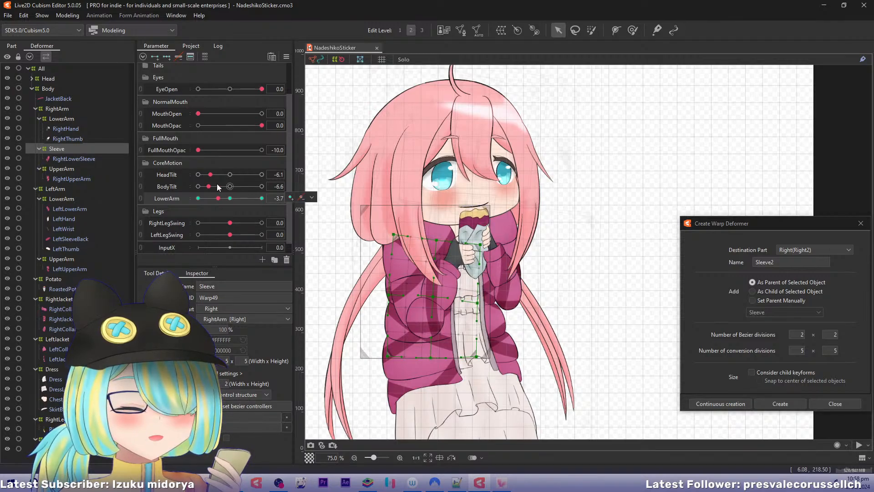
pyautogui.moveTo(199, 110); pyautogui.dragTo(255, 122)
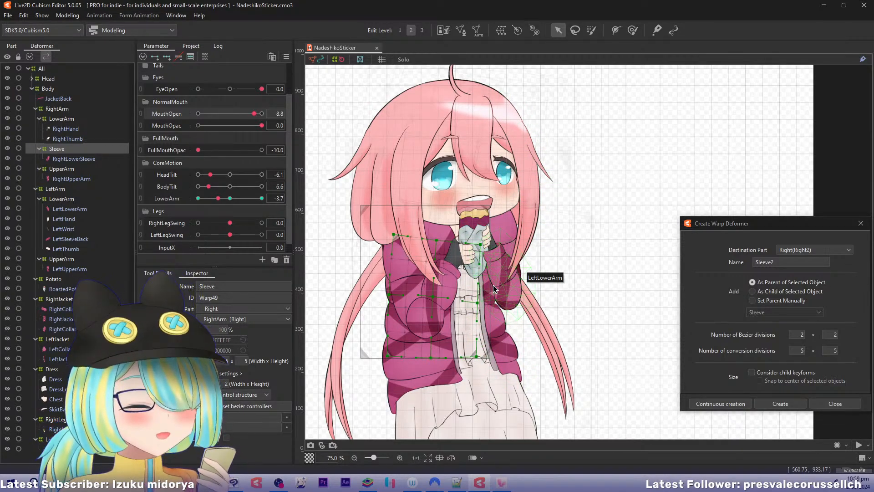
pyautogui.scroll(-1, 504, 281)
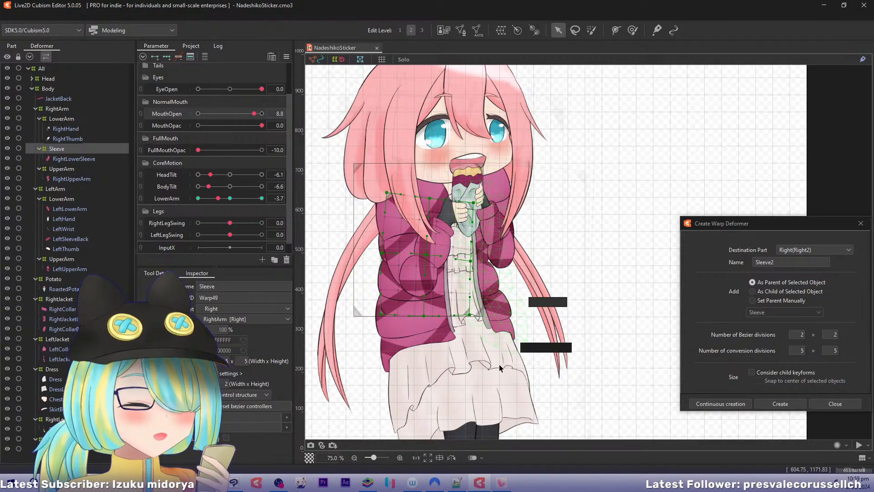
pyautogui.moveTo(498, 364); pyautogui.dragTo(503, 290)
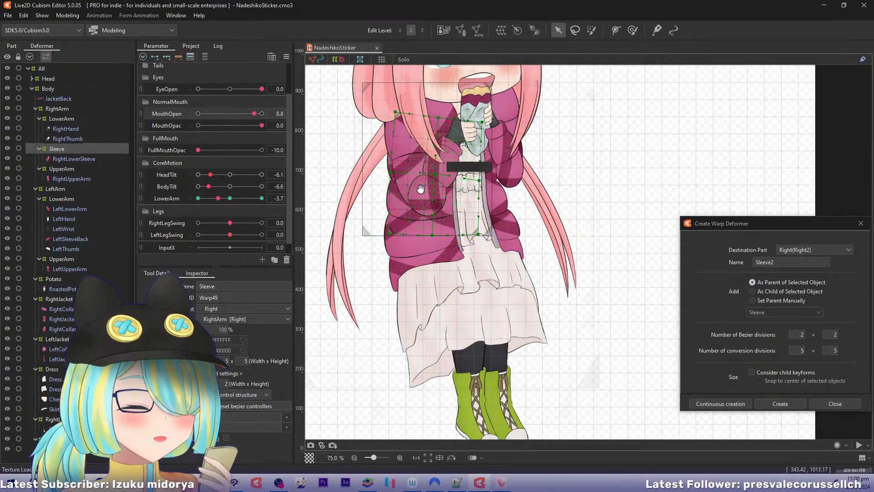
pyautogui.moveTo(421, 194); pyautogui.dragTo(440, 303)
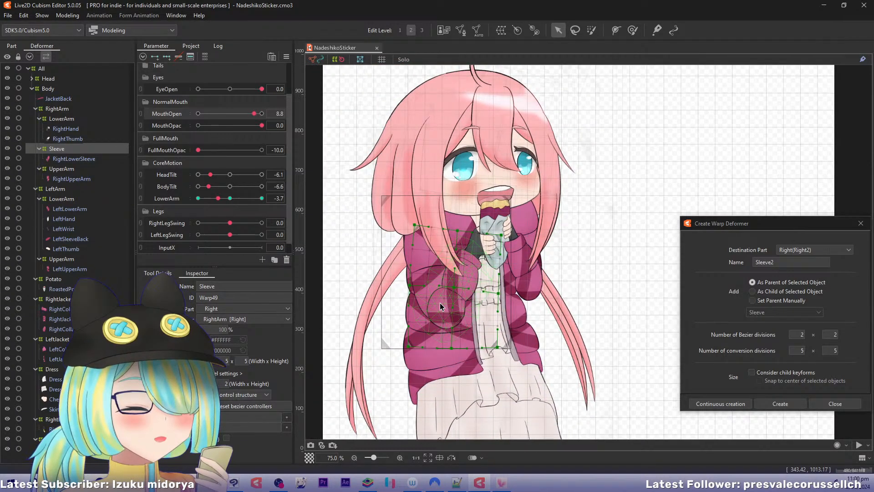